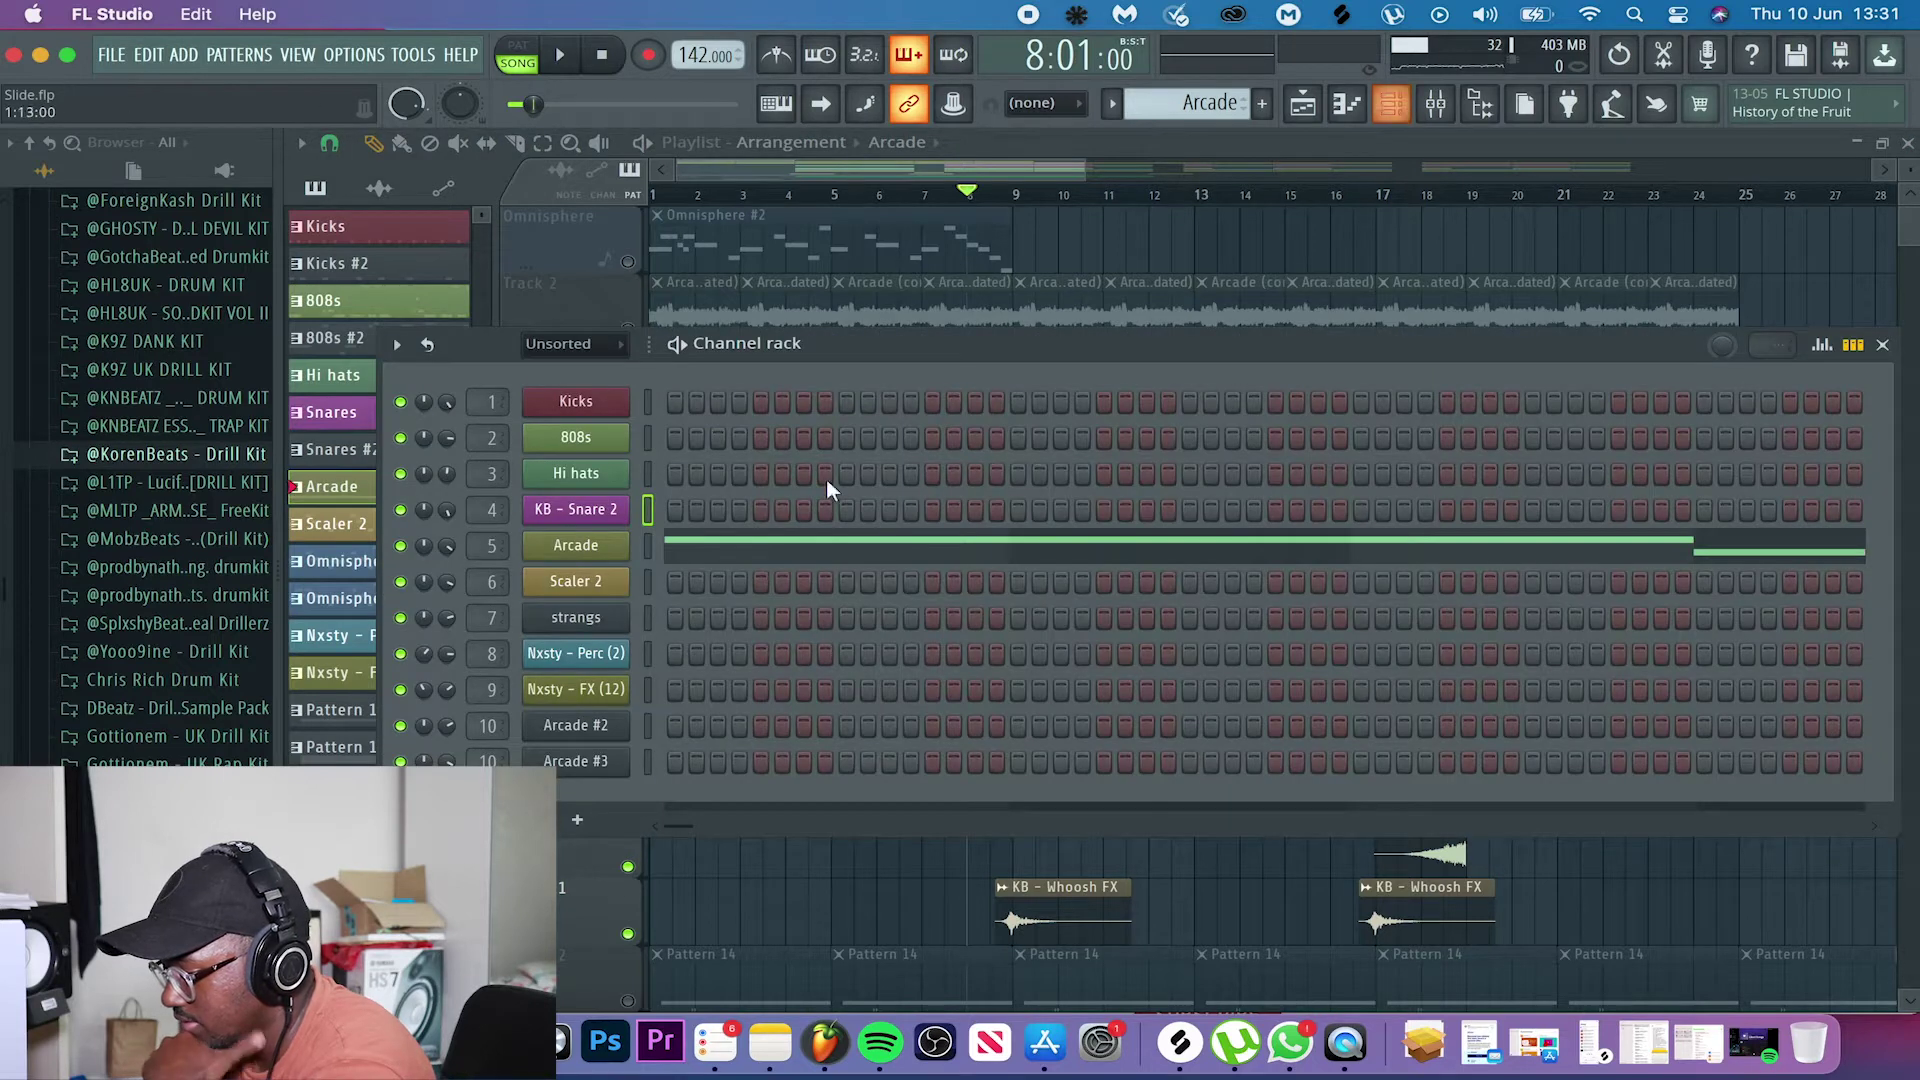
- Open the Arcade channel's instrument to view its loaded Splendid Affair kit, and close it along with the channel rack
left_click(605, 553)
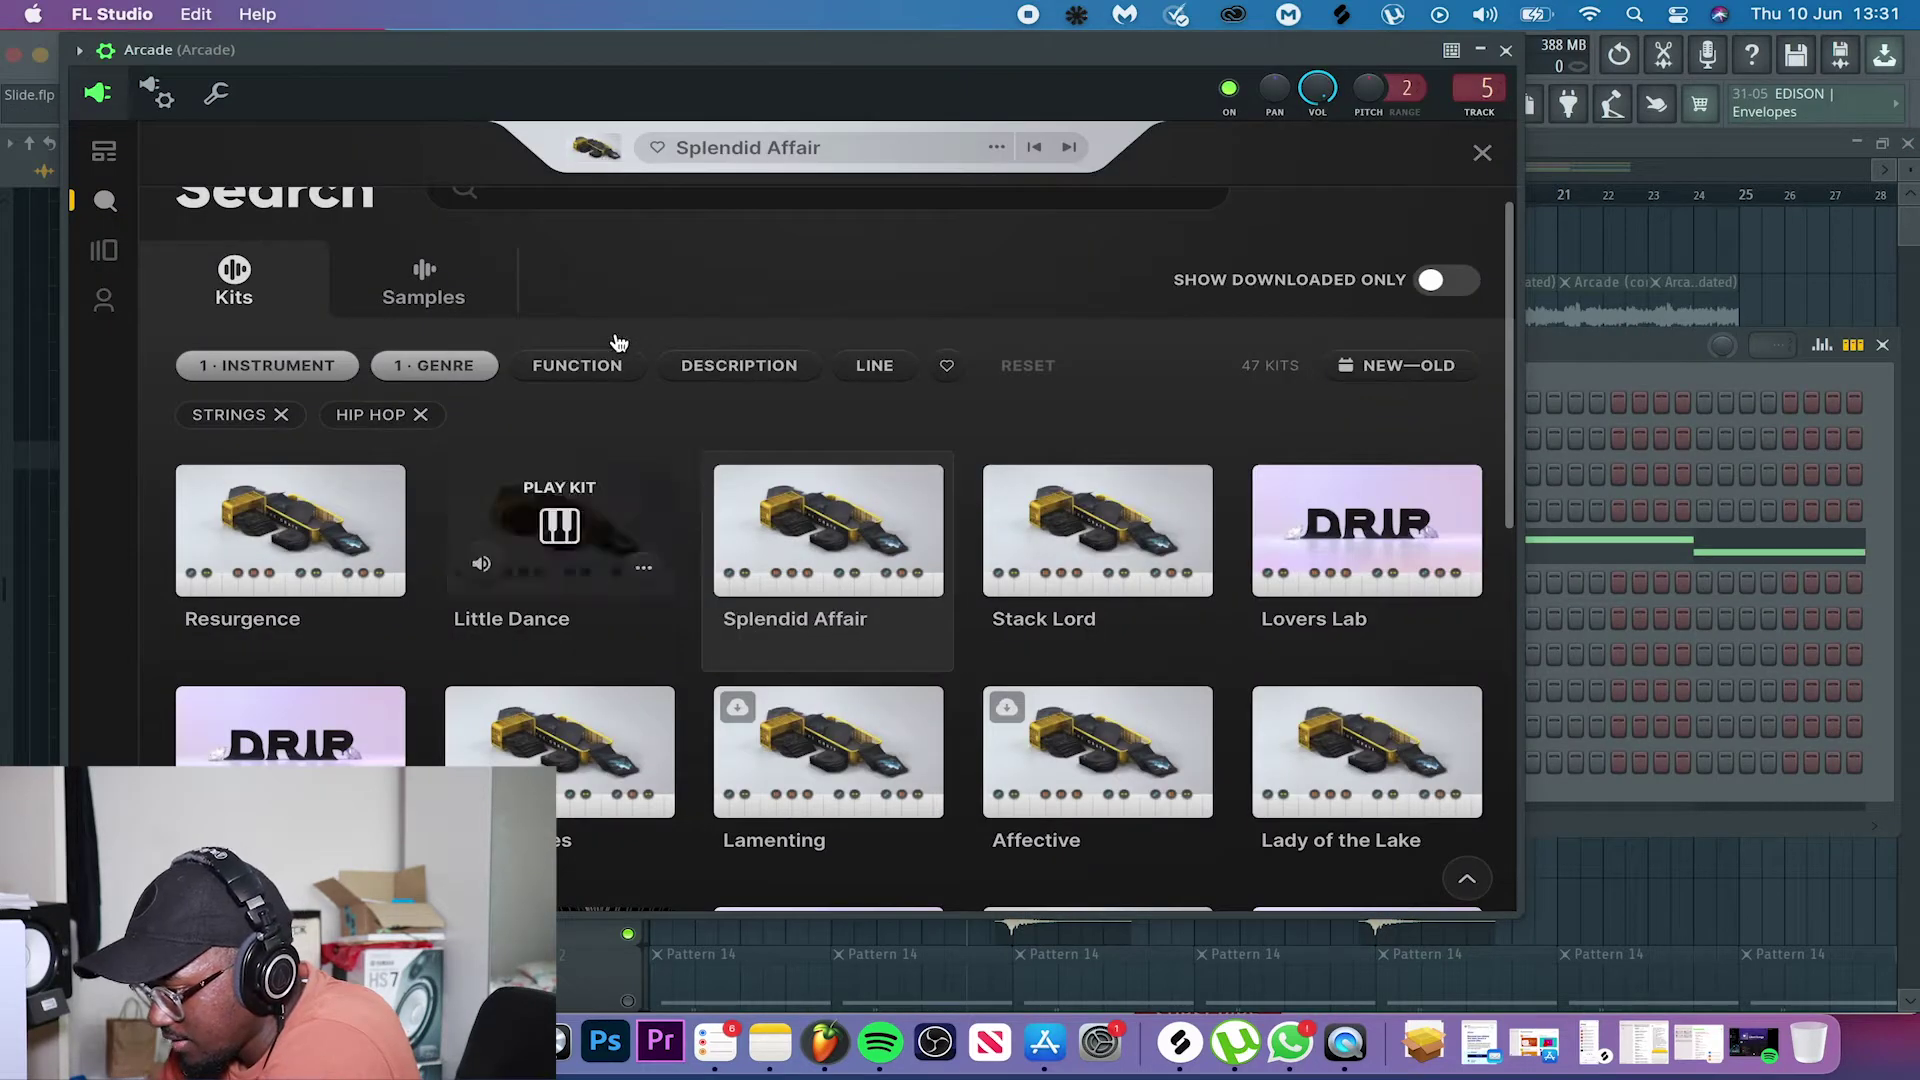
scroll(614, 288, "up", 1)
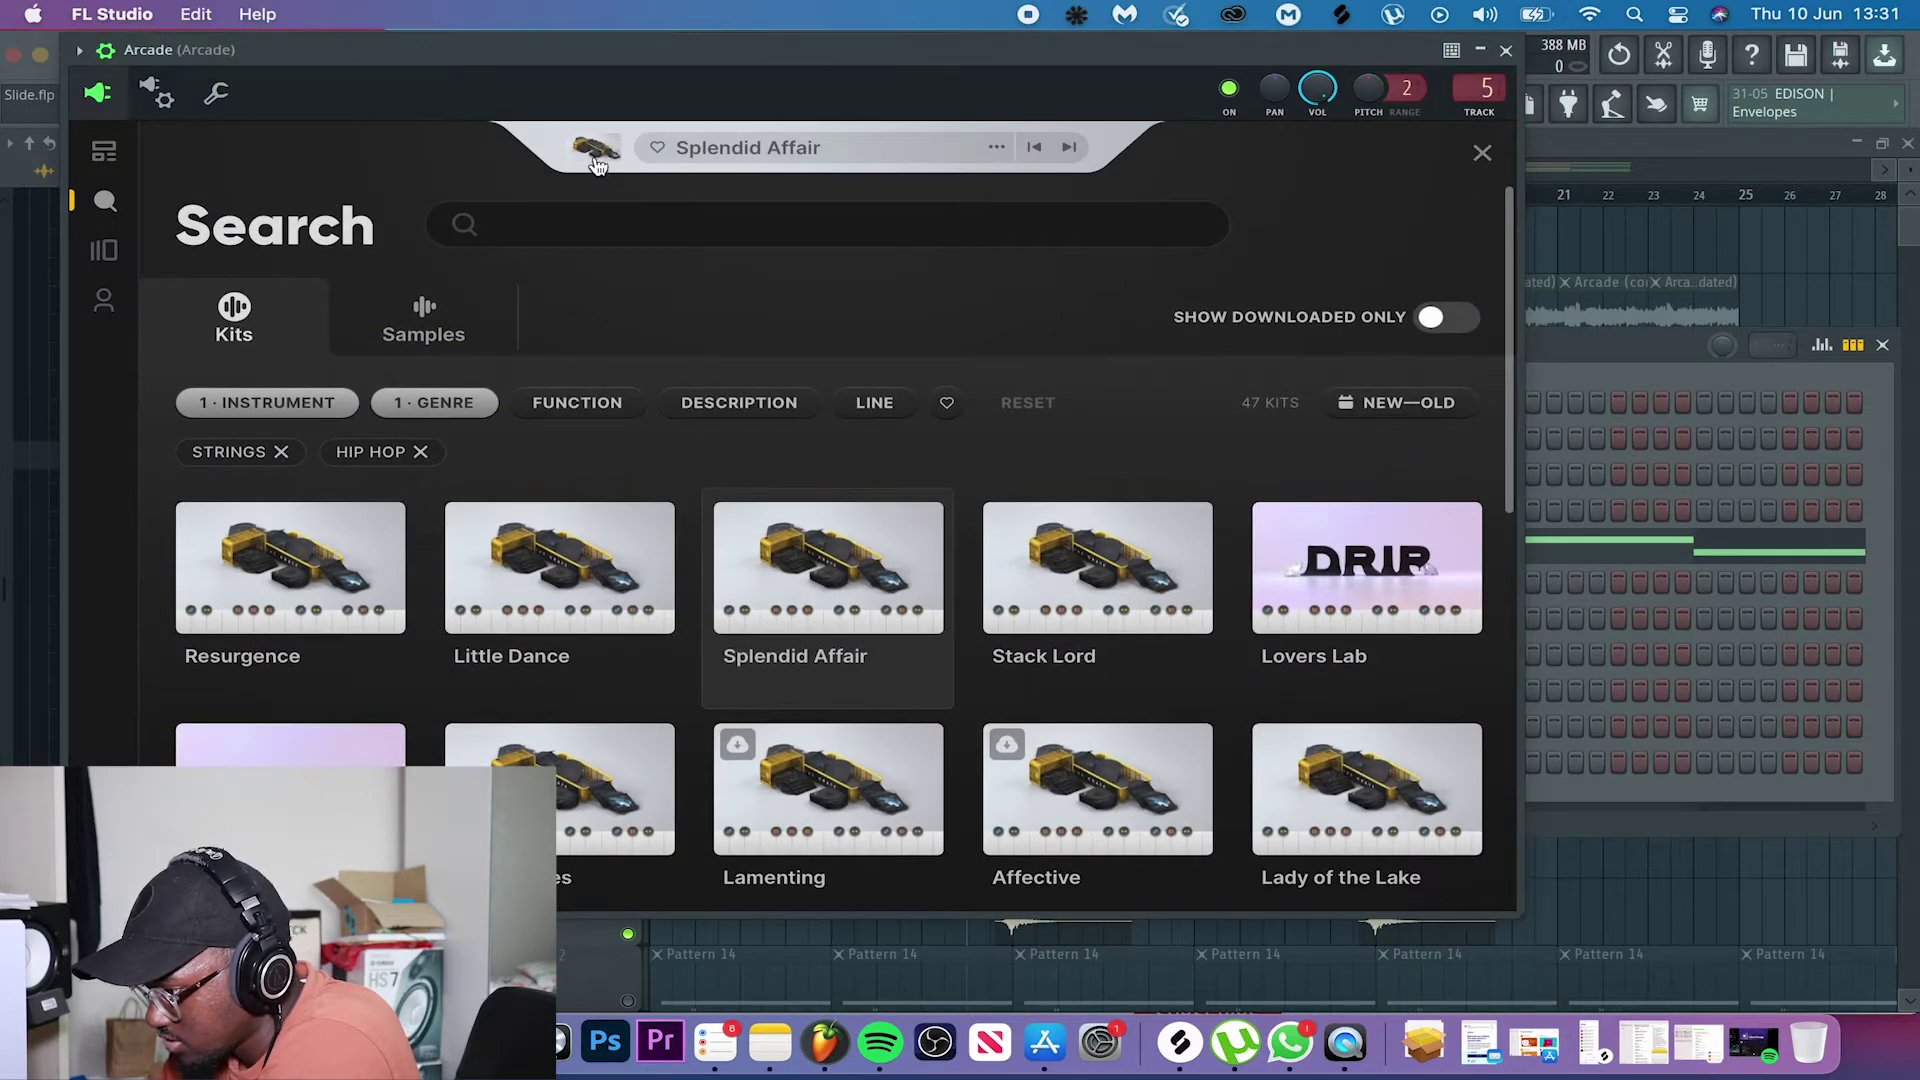
left_click(596, 160)
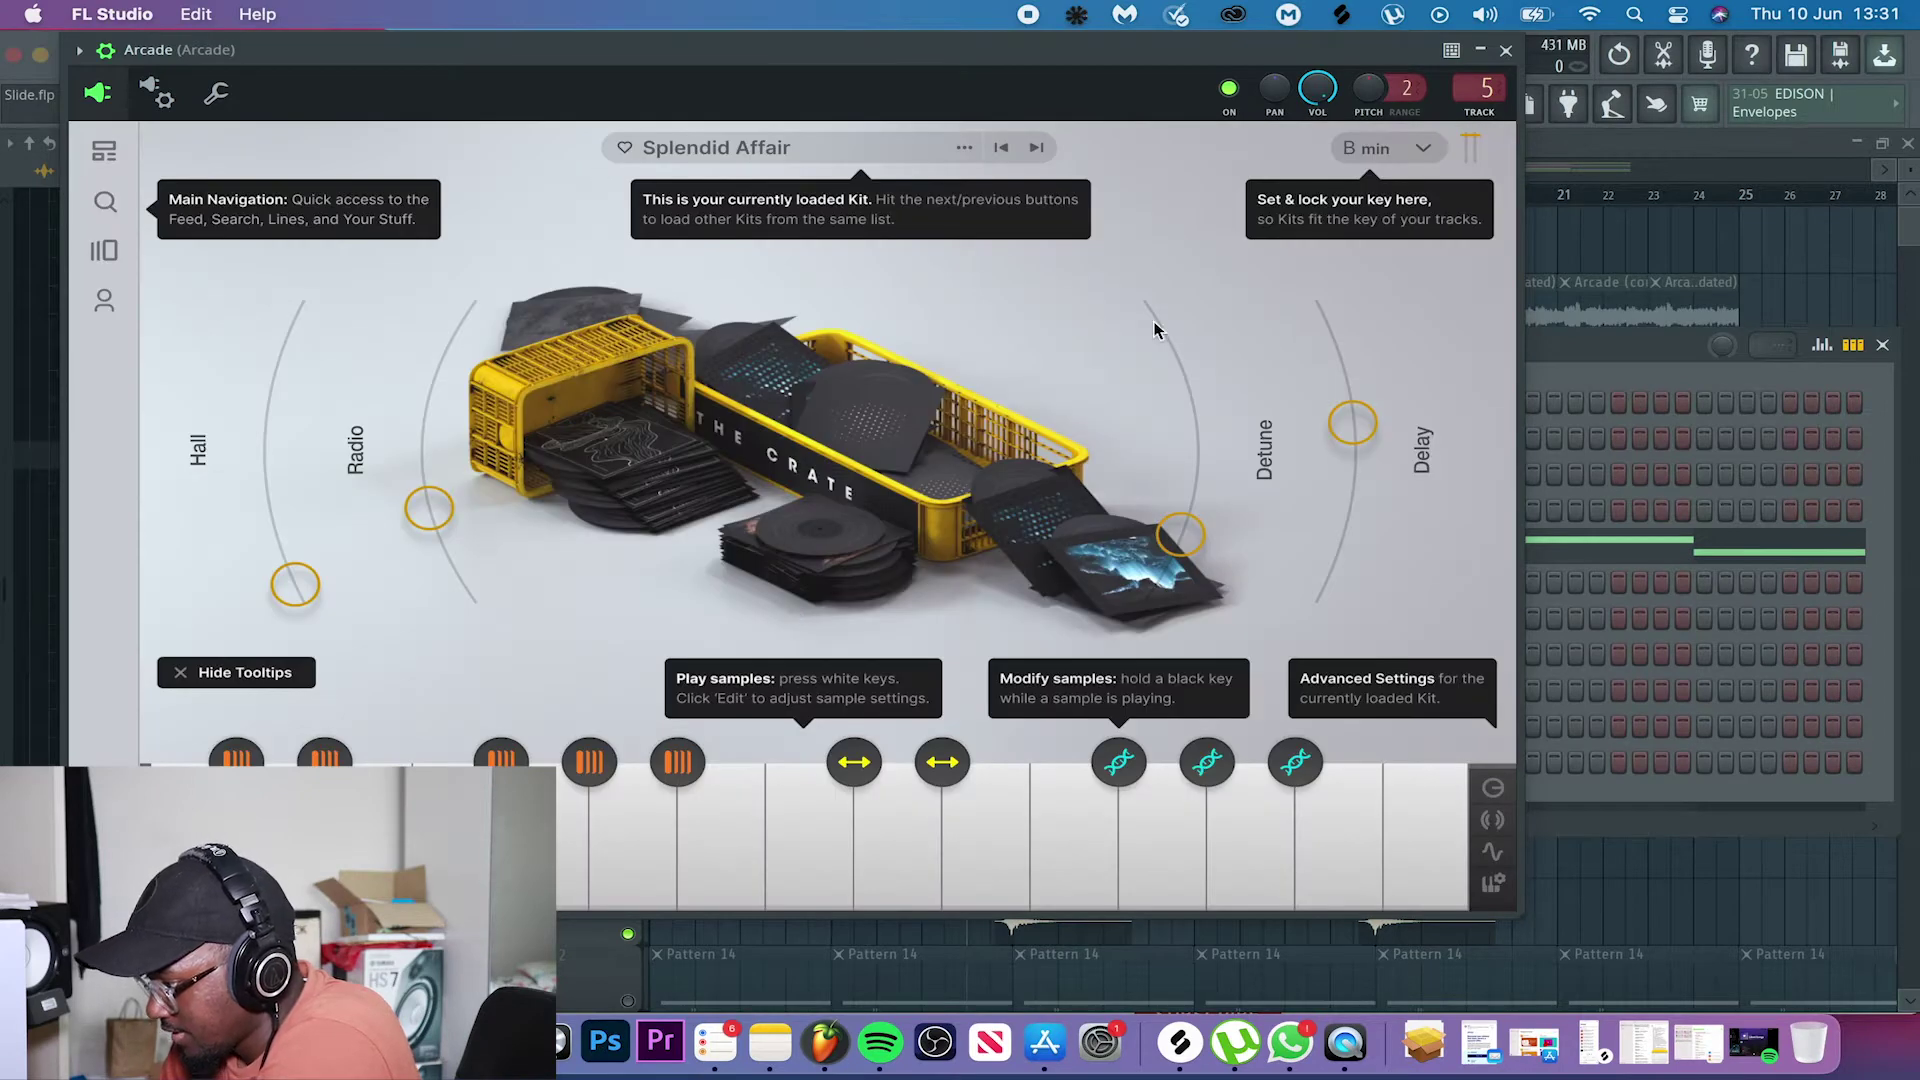
left_click(1887, 350)
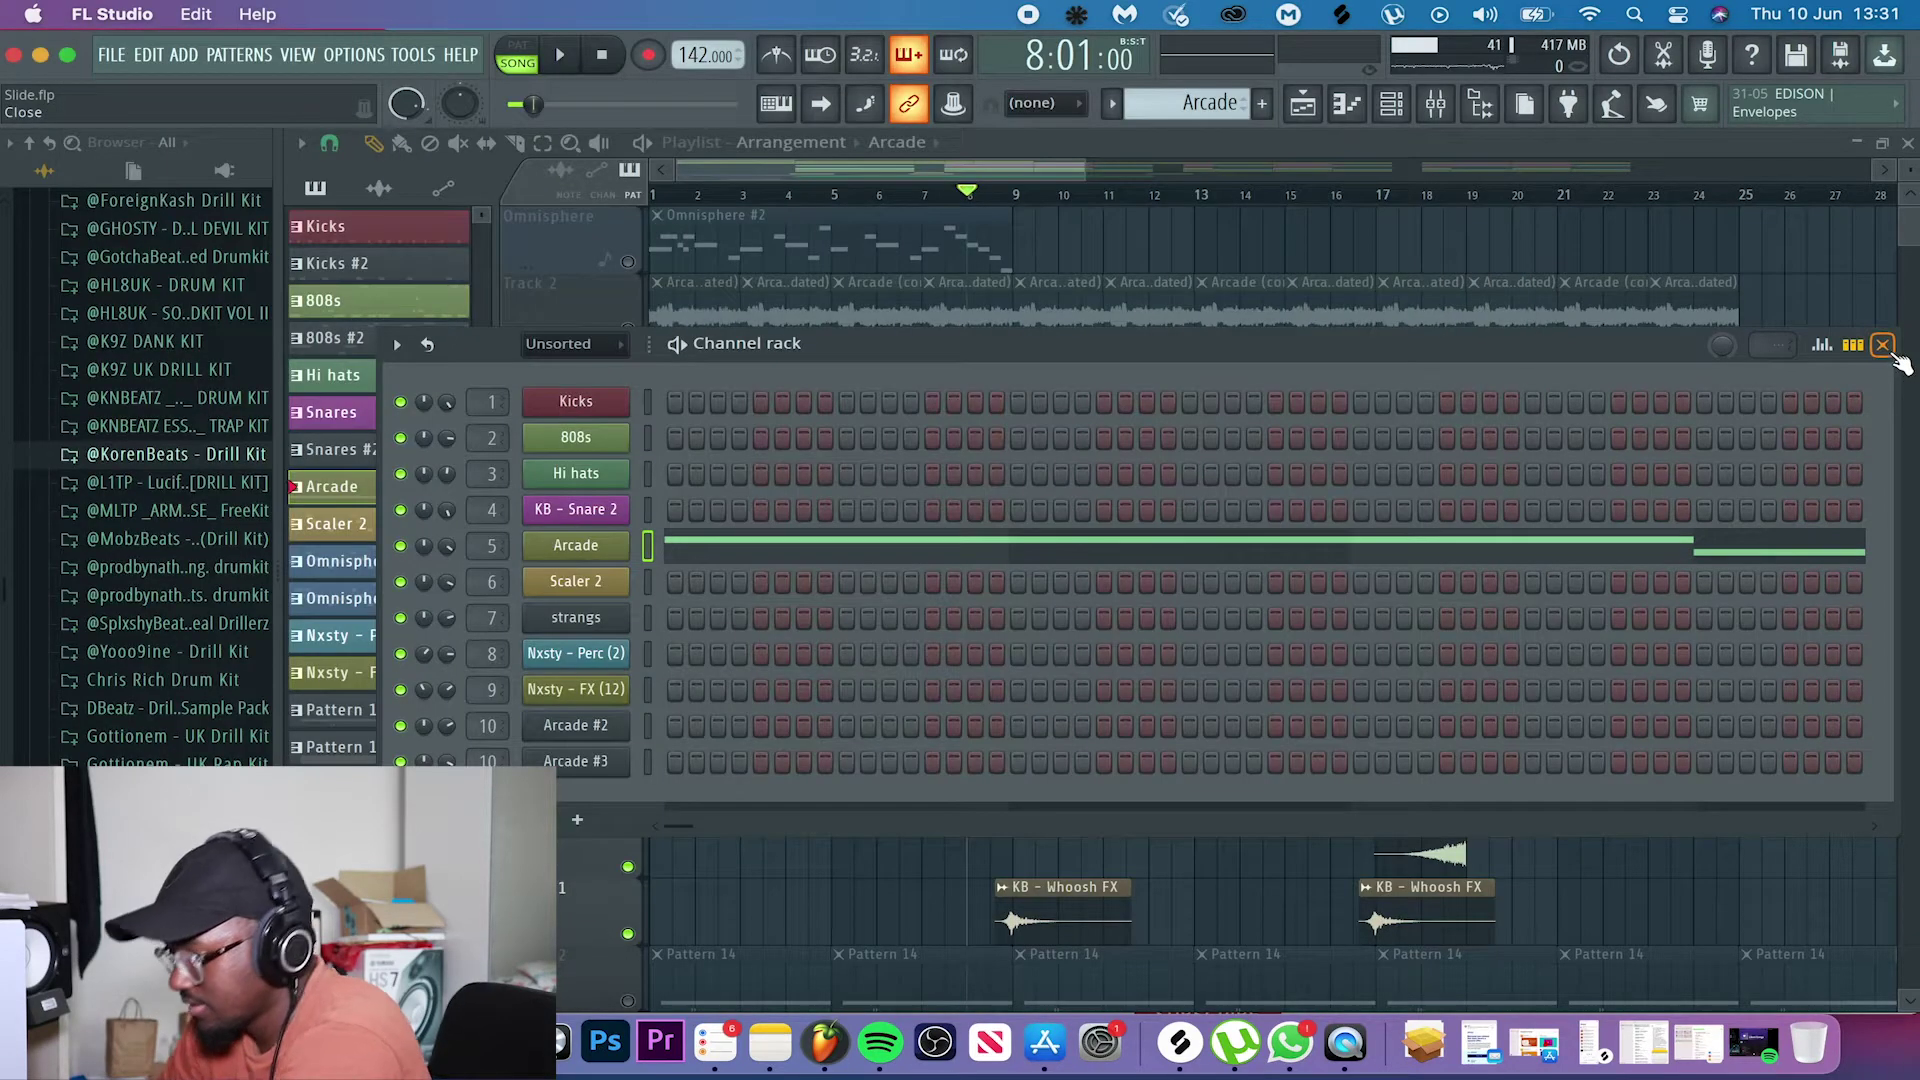
left_click(1884, 345)
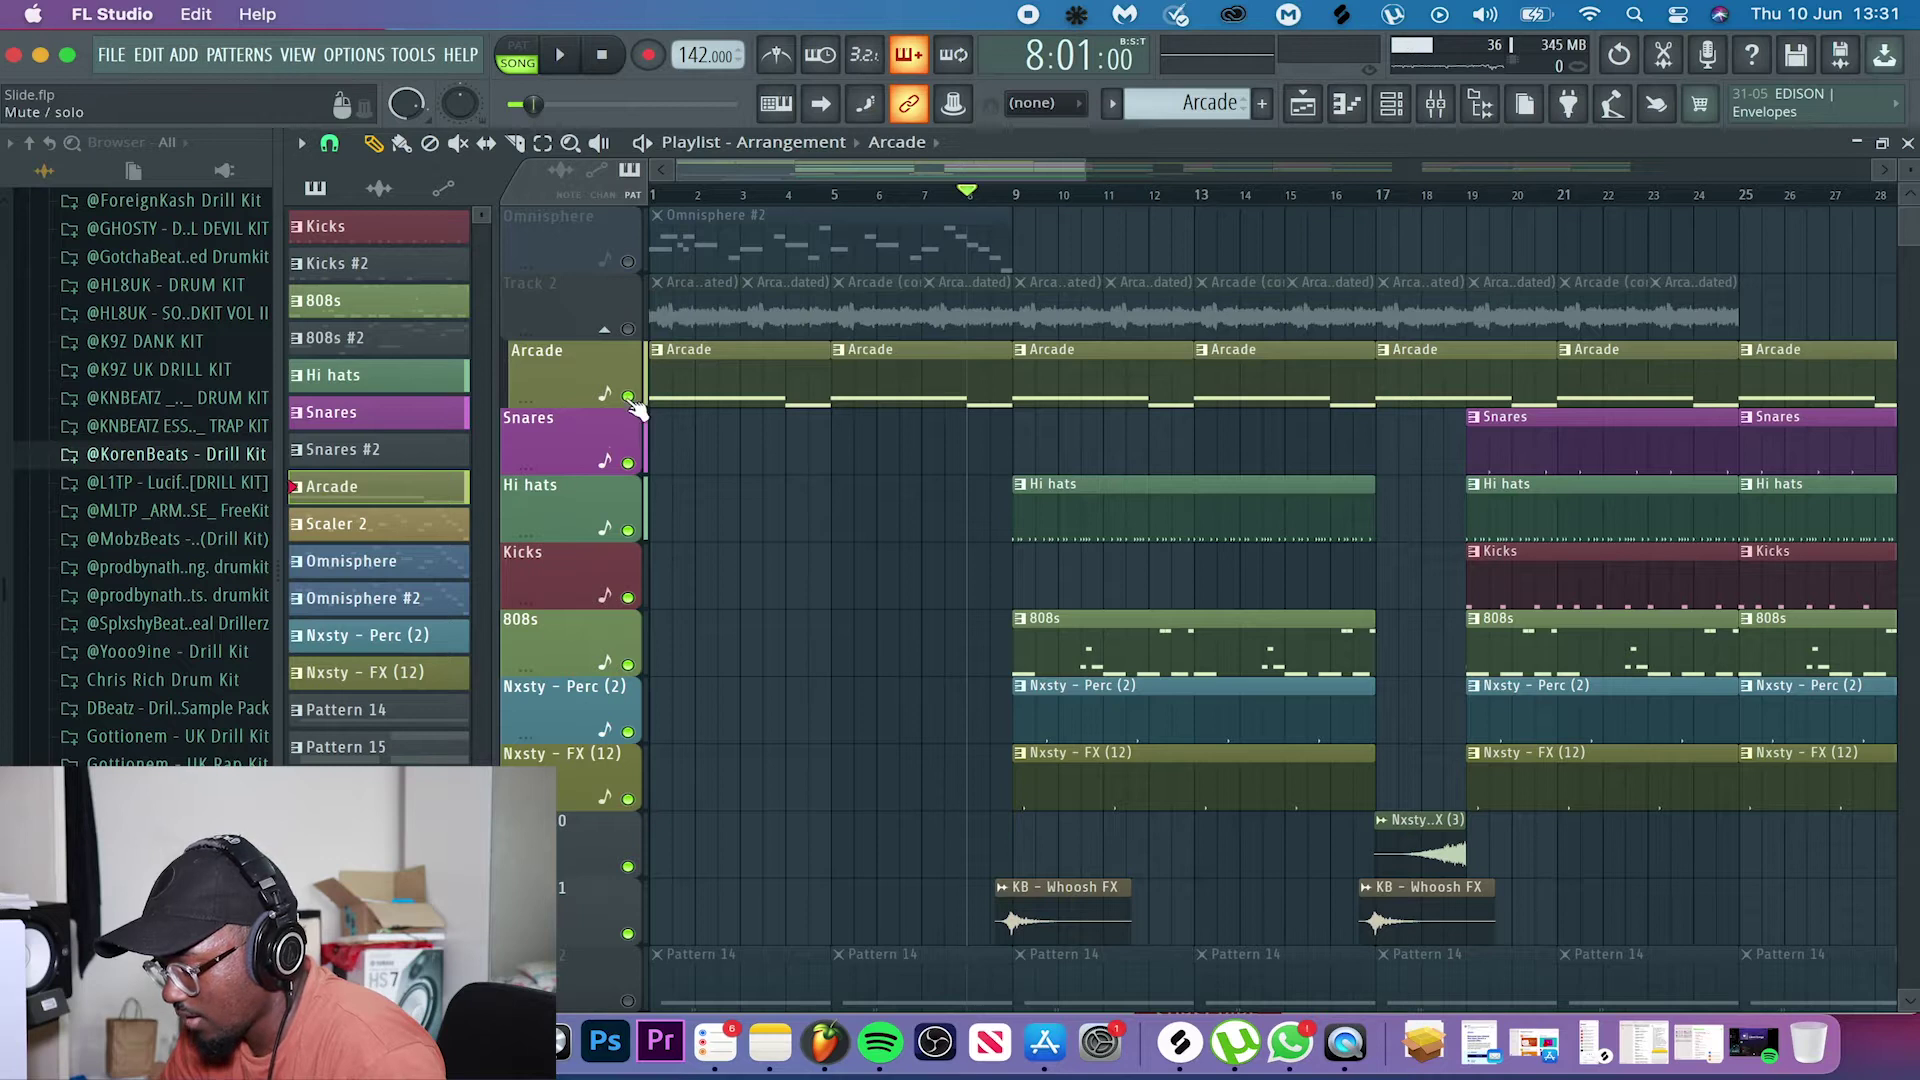
- Solo the Arcade playlist track and play it from bar 1 with HalfTime switched off on its mixer insert
right_click(628, 396)
left_click(672, 195)
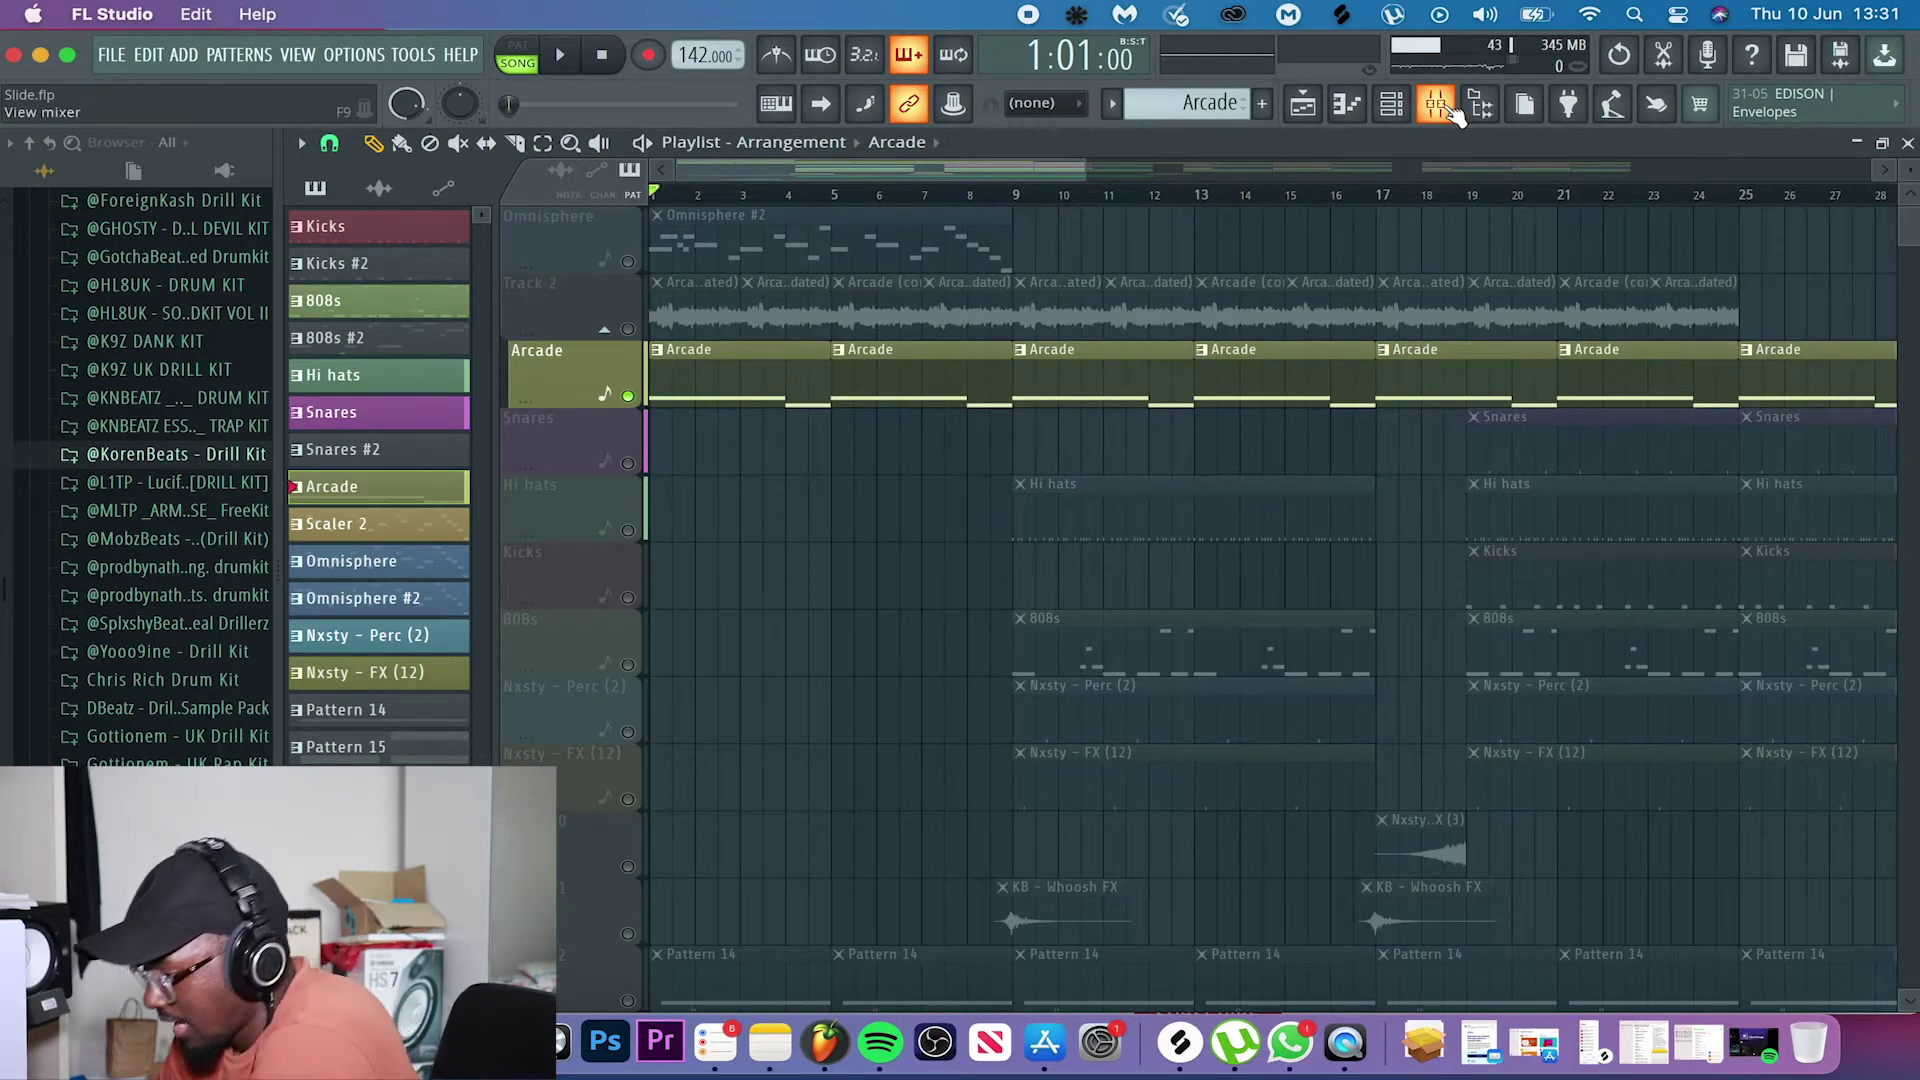
left_click(1435, 103)
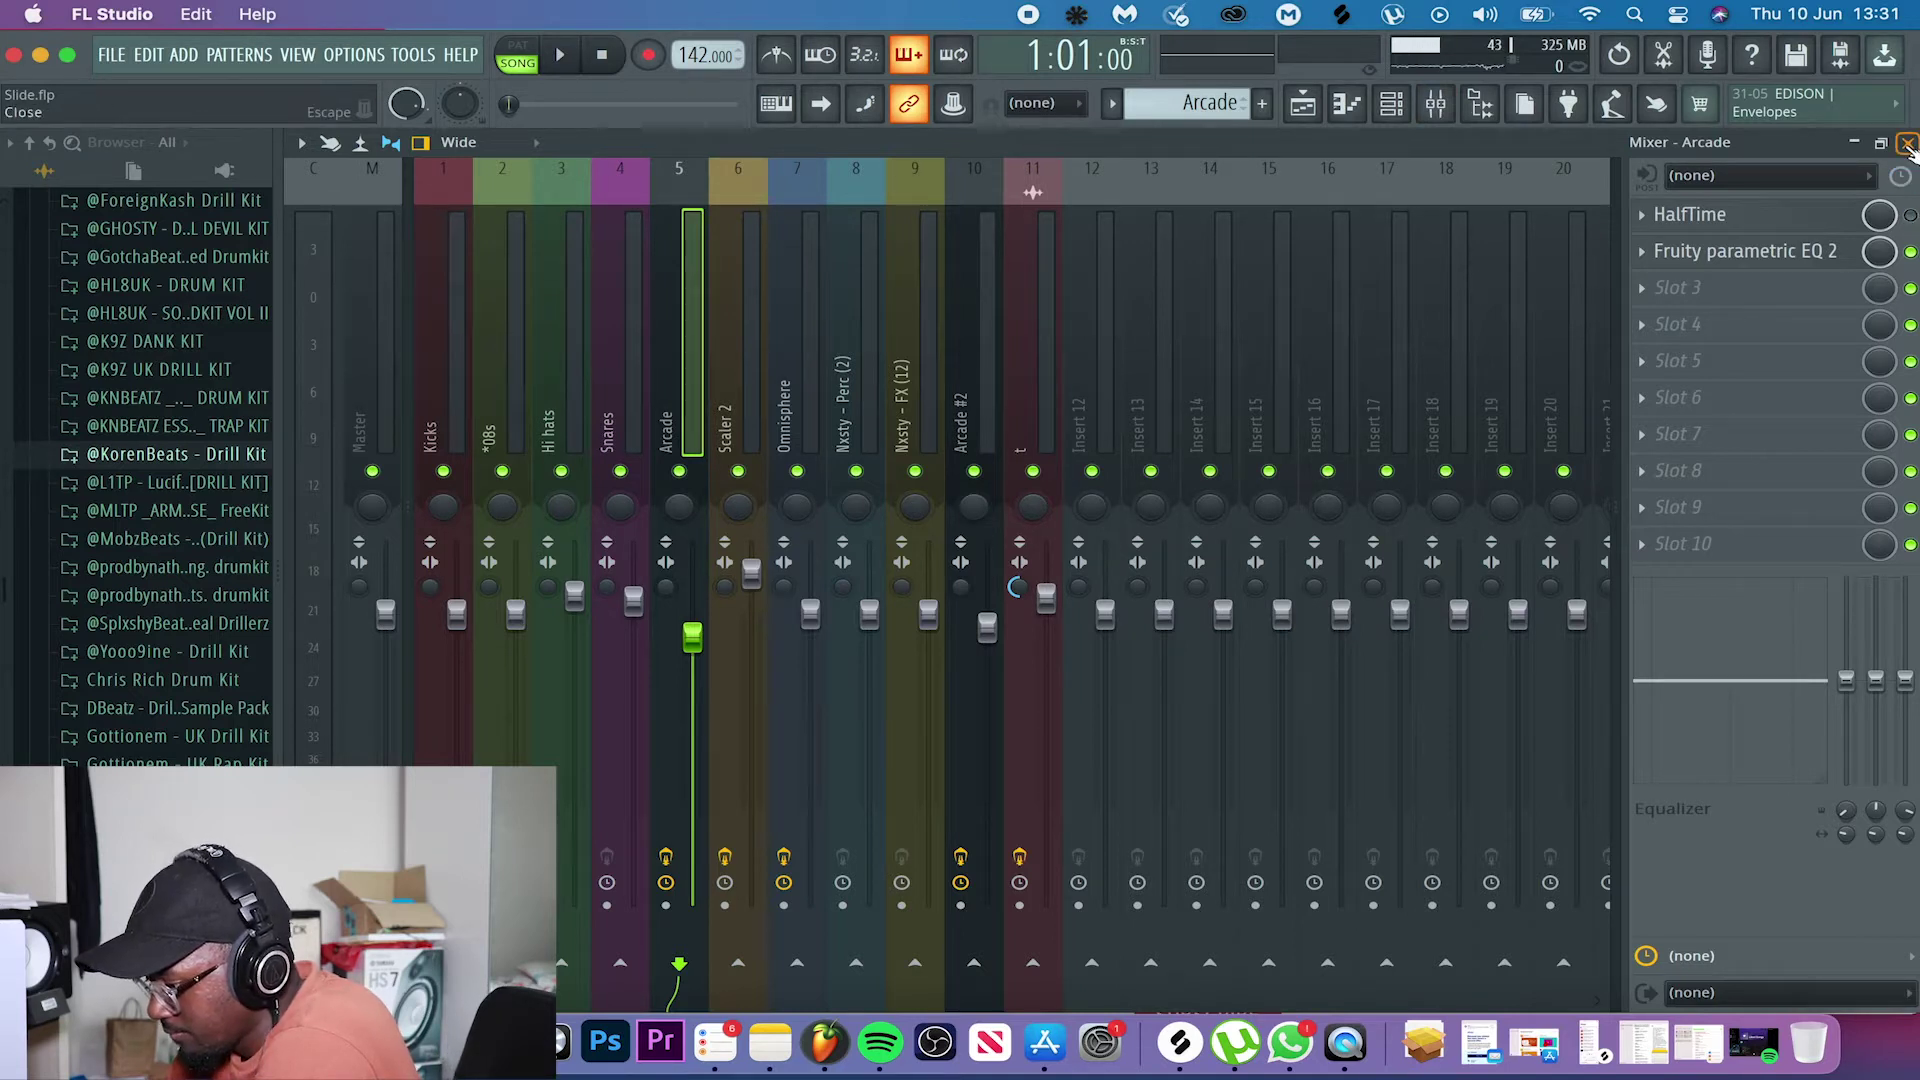
left_click(1908, 143)
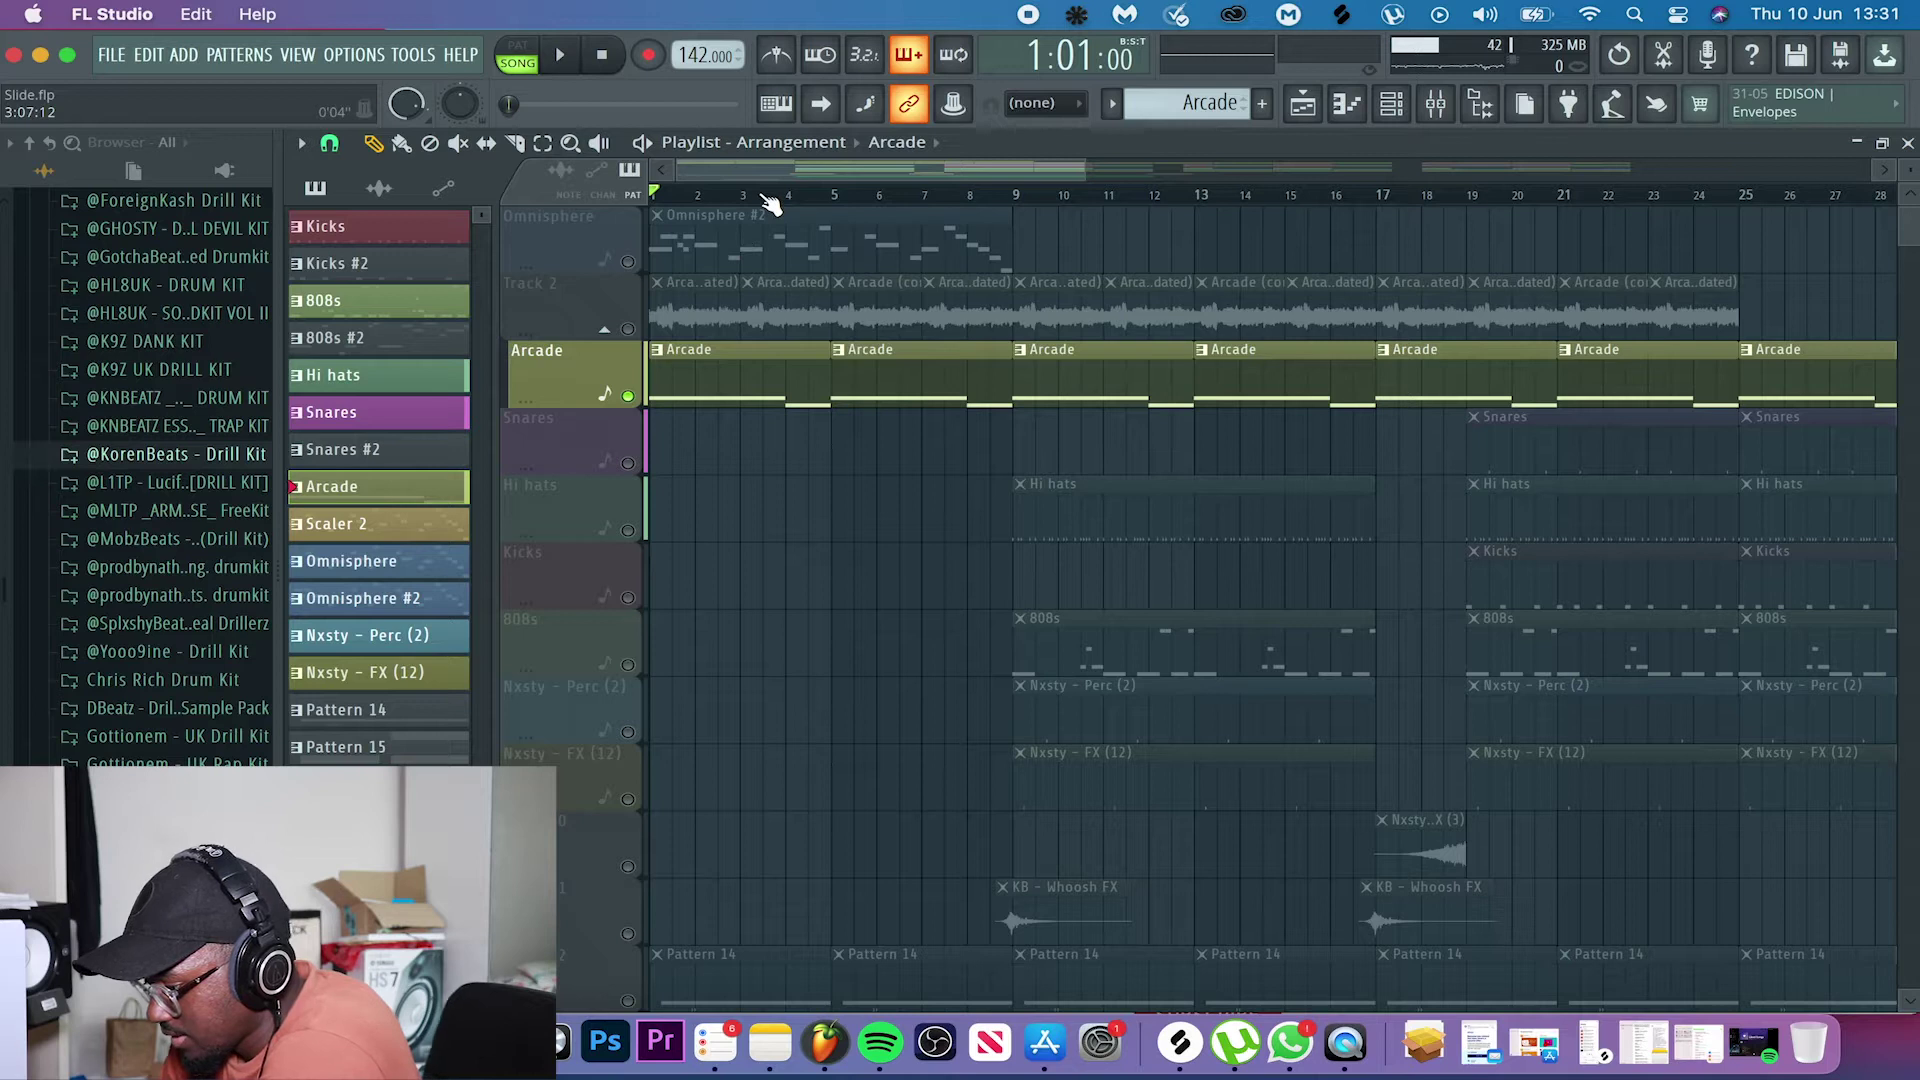
key("space")
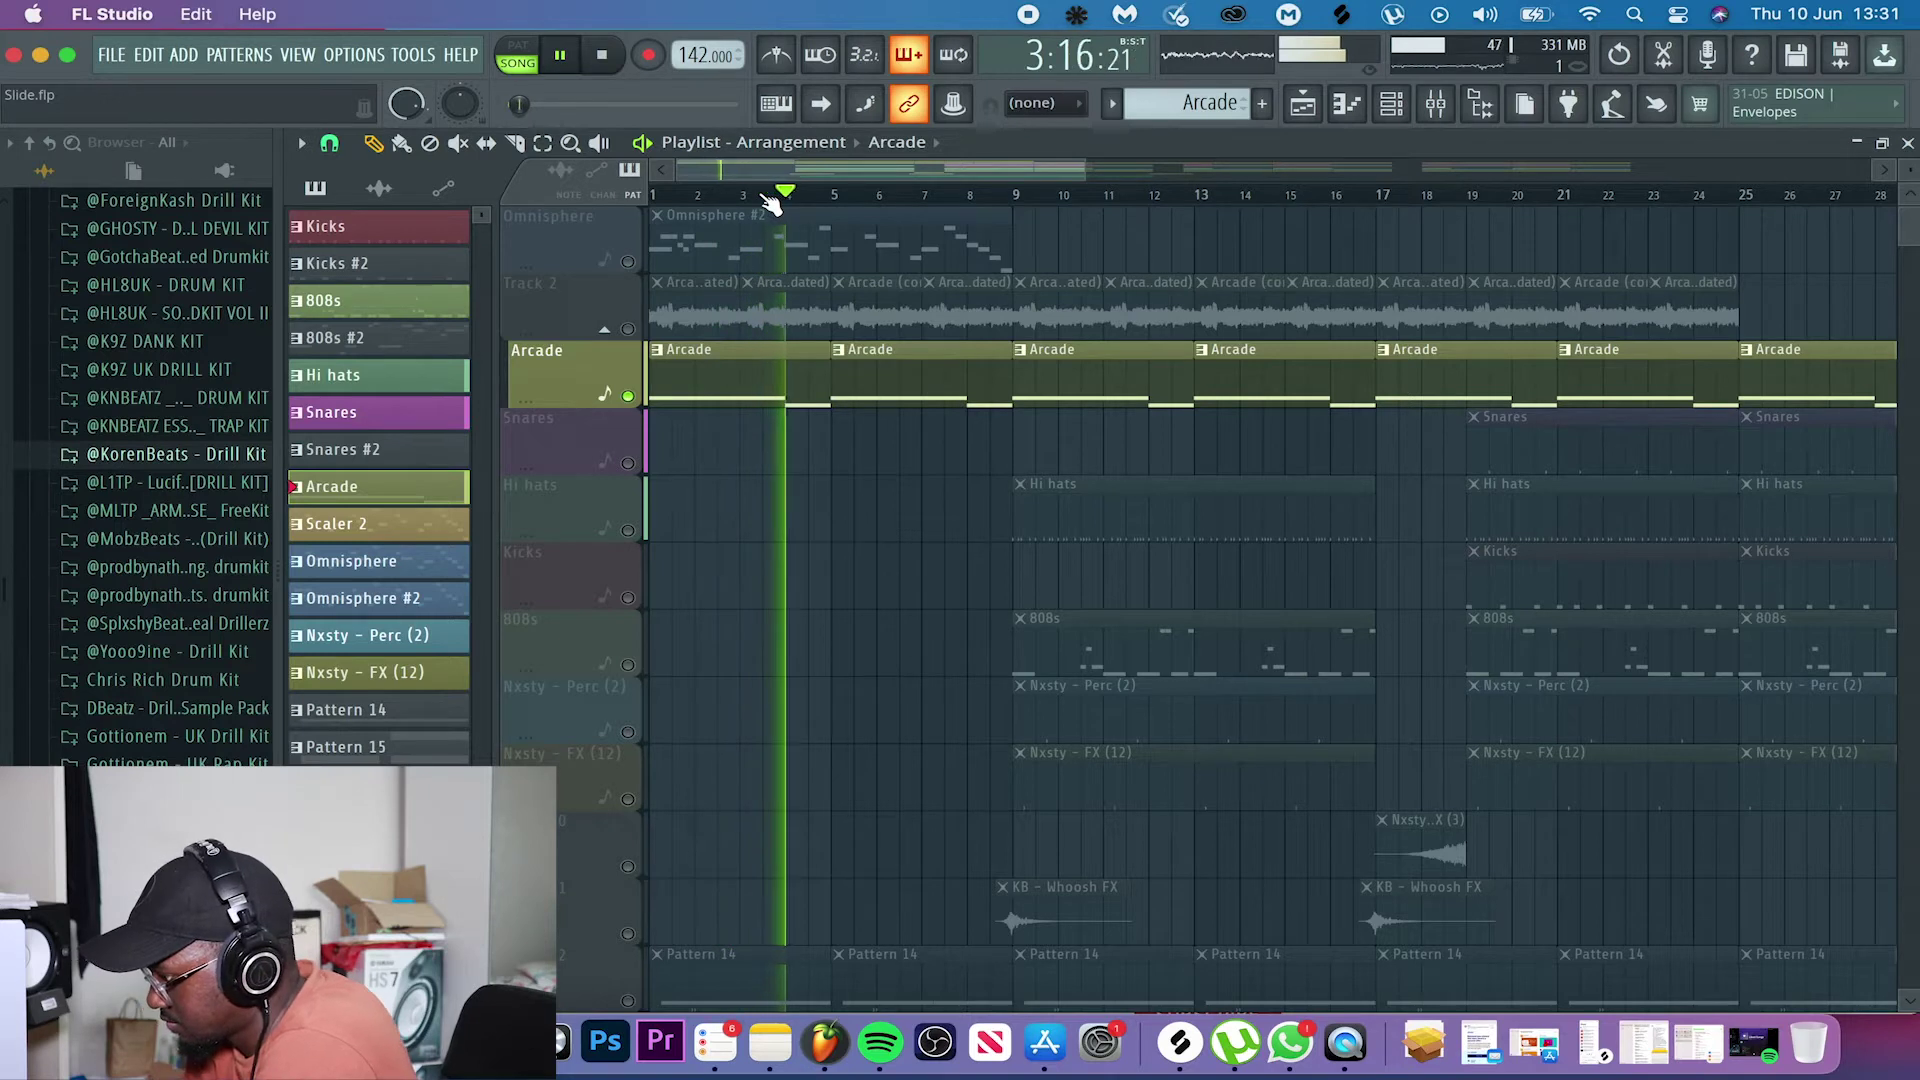
key("space")
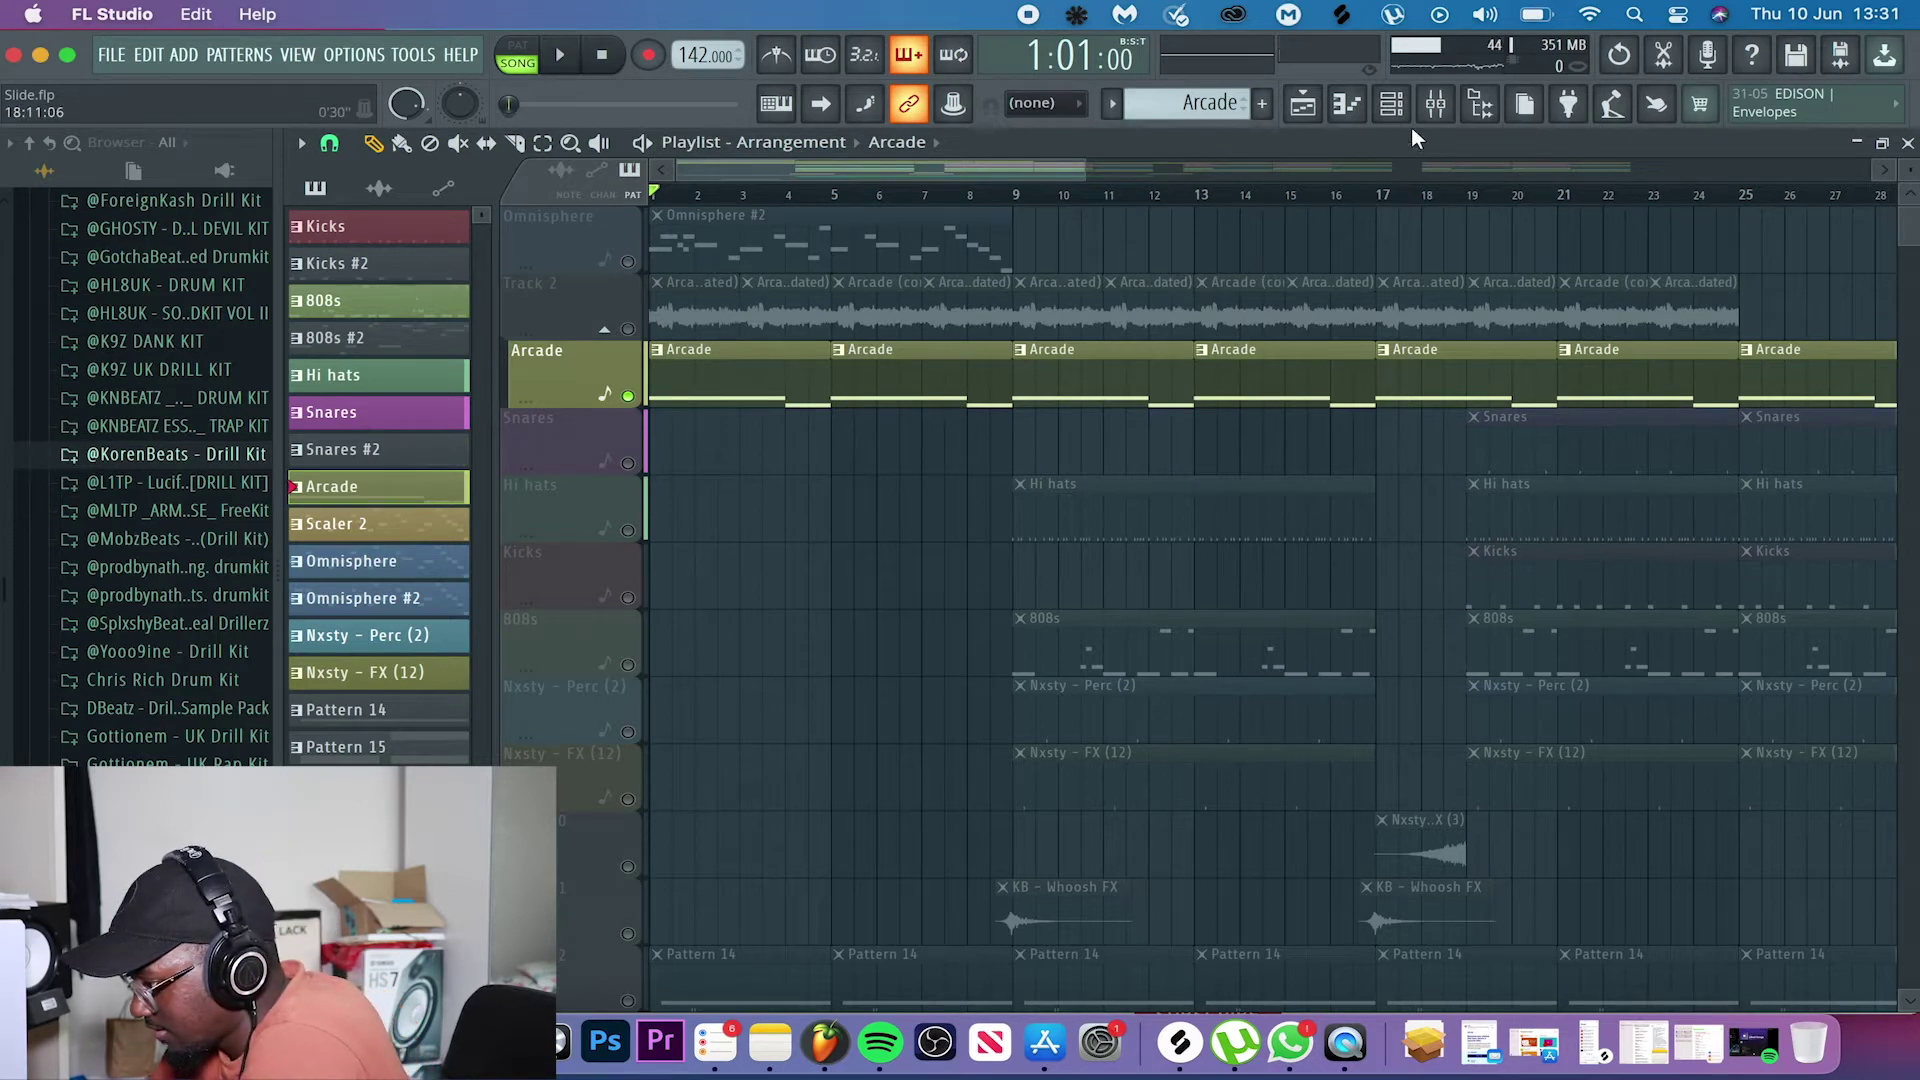
- Switch HalfTime back on in the Arcade mixer insert and play the soloed track again from bar 1
left_click(1434, 105)
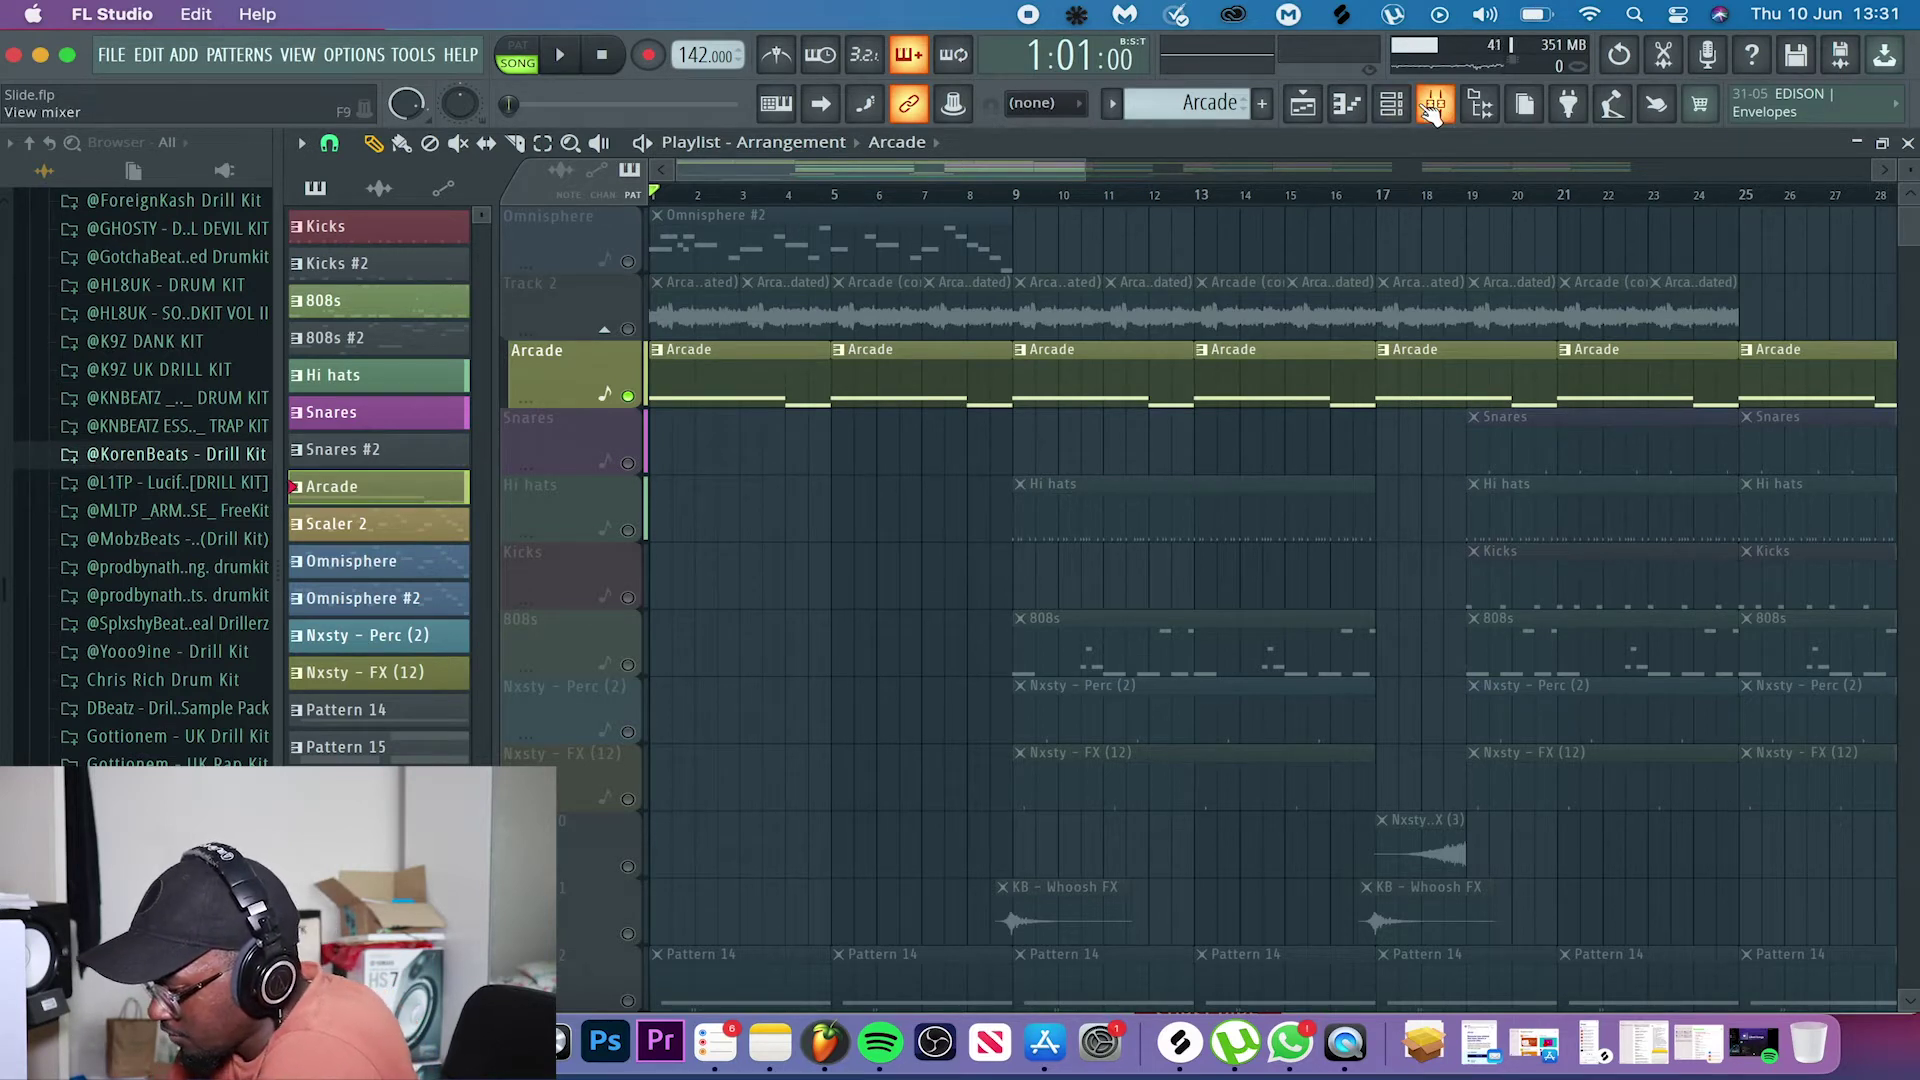
key("XF86MonBrightnessUp")
left_click(1434, 108)
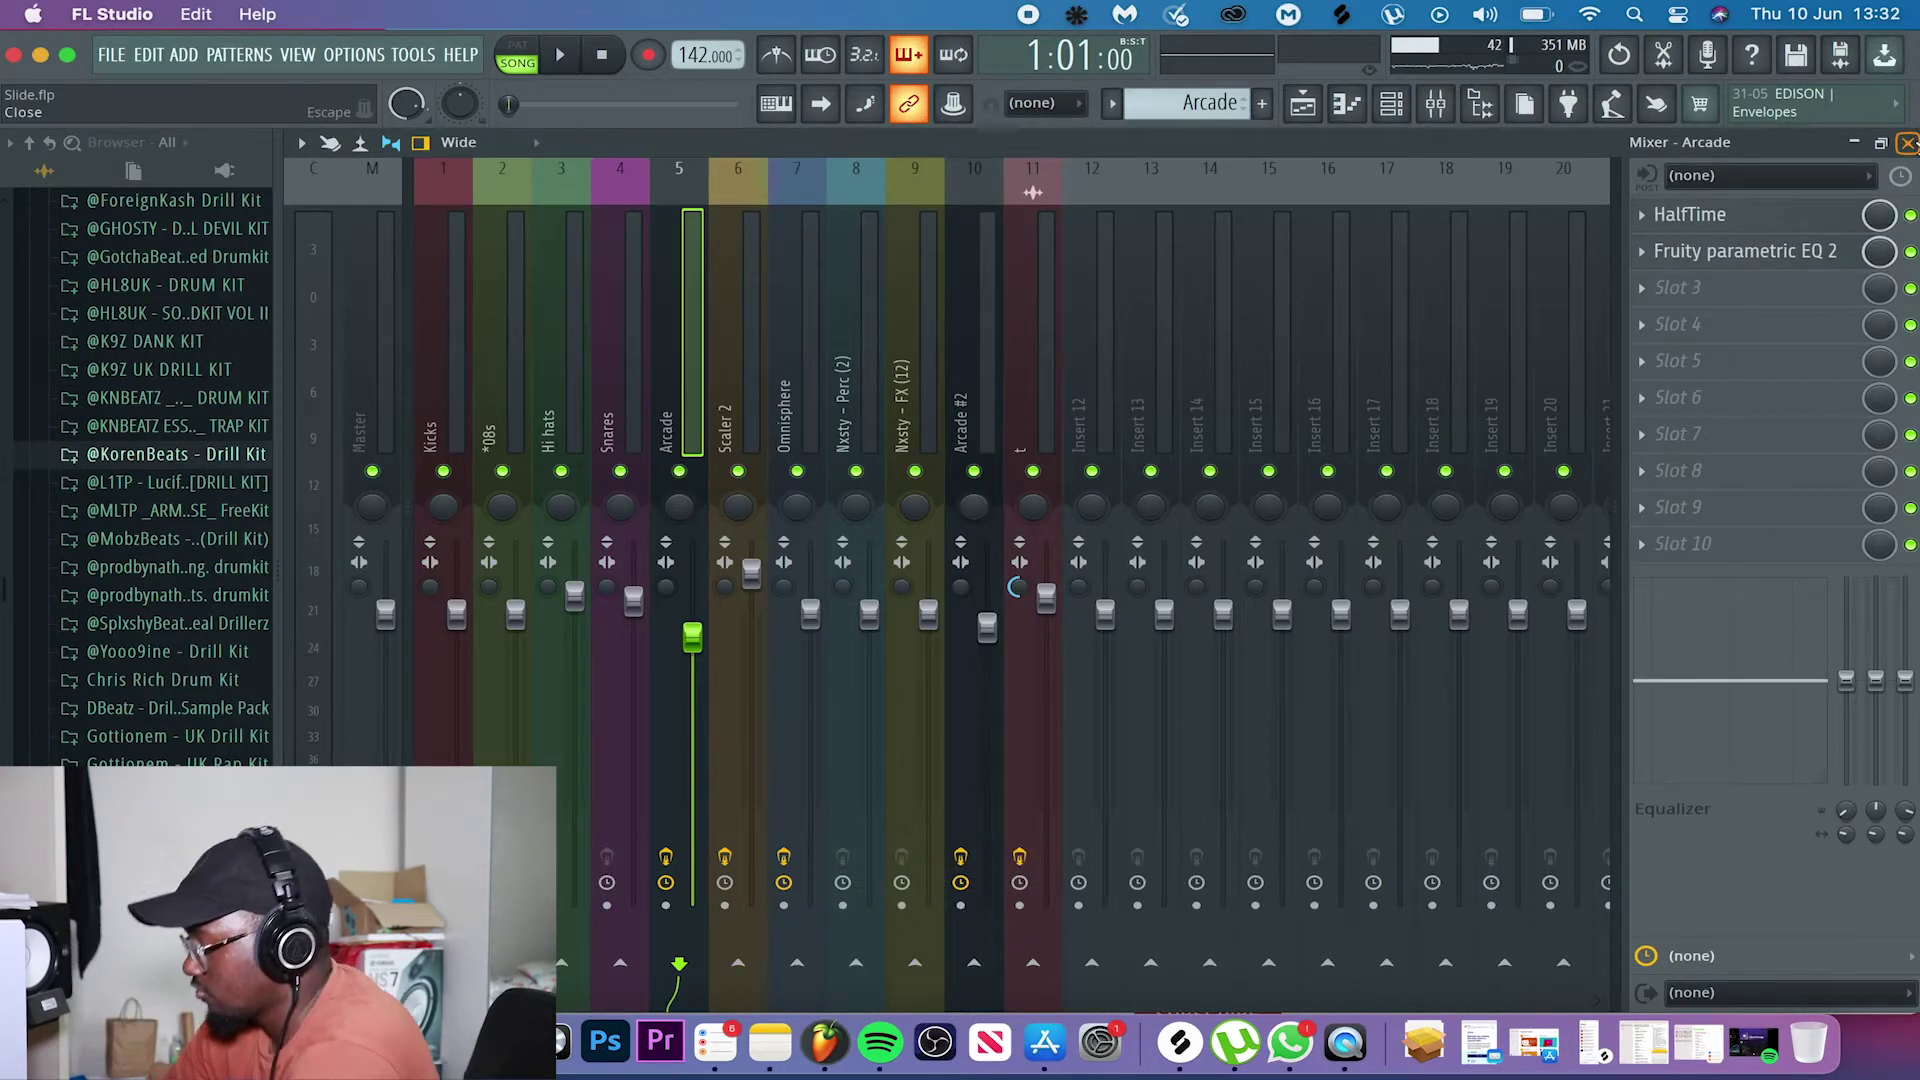
key("Escape")
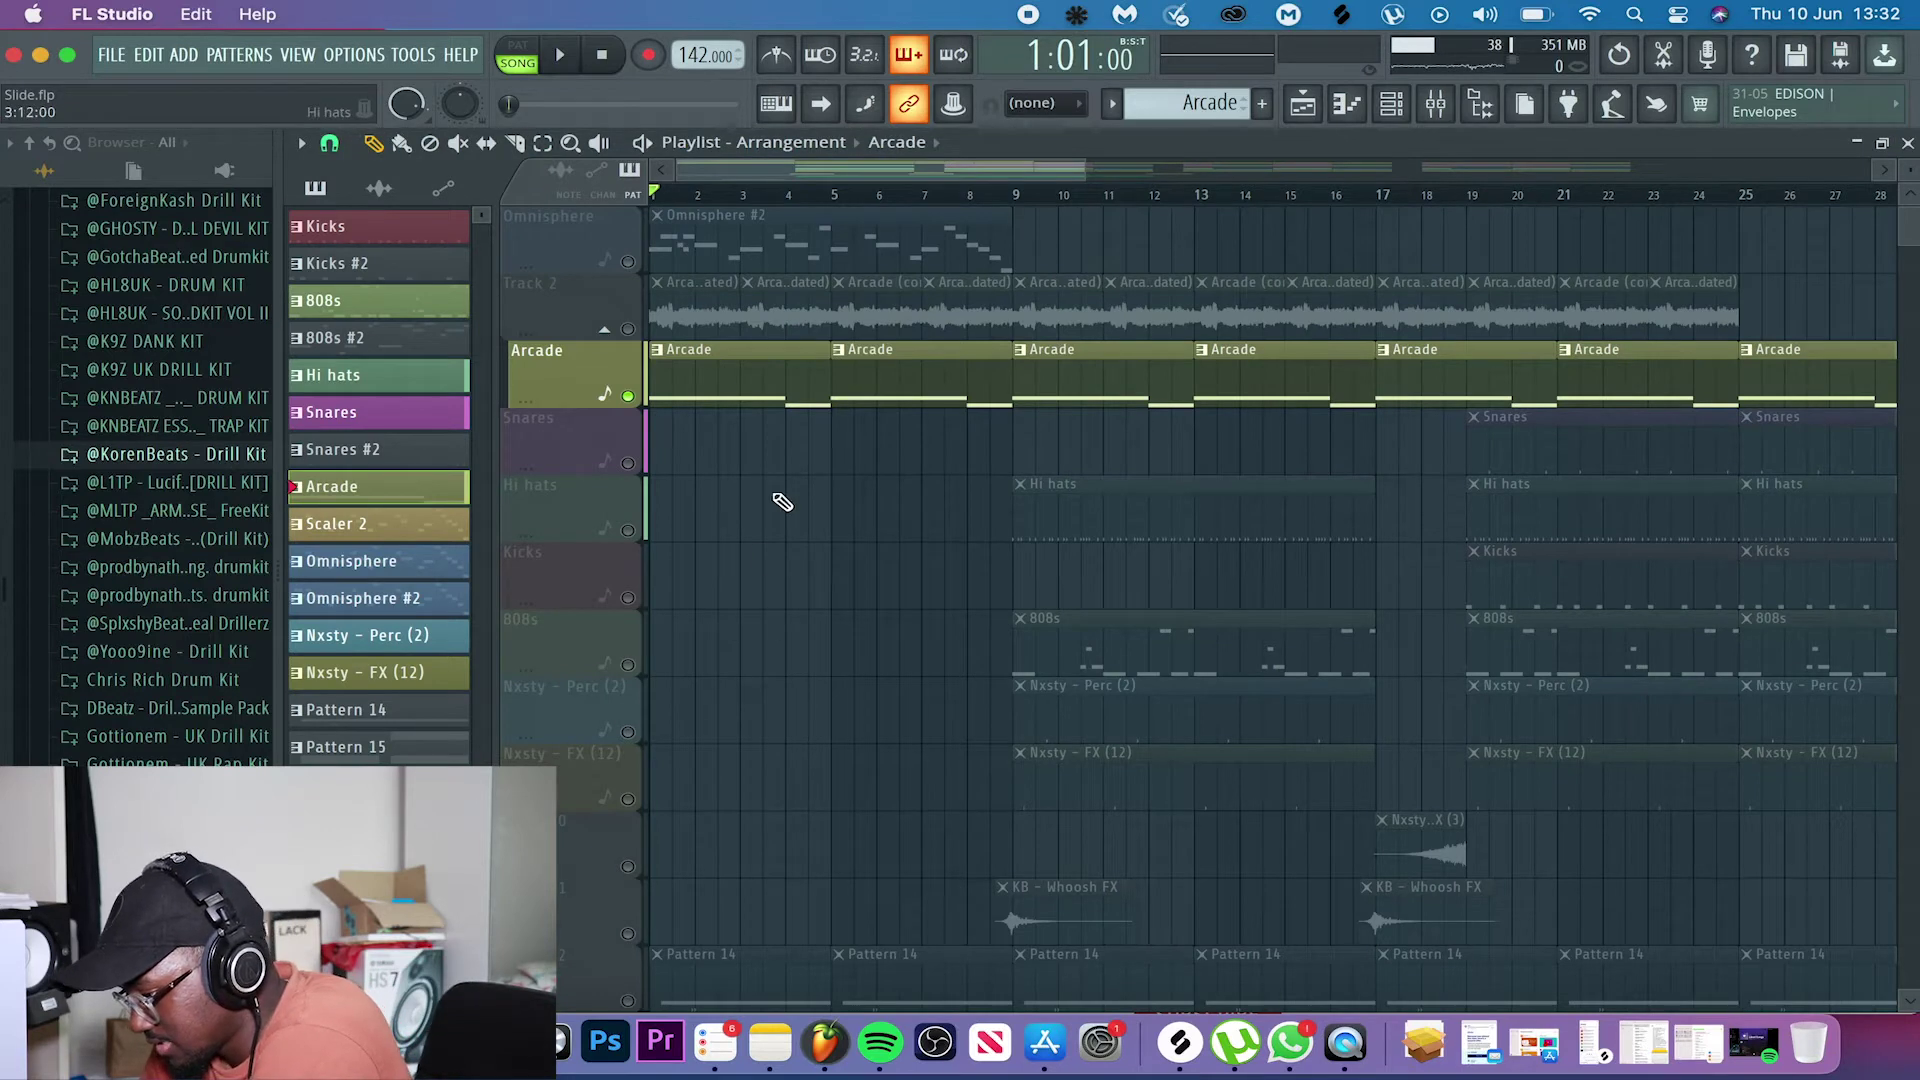
key("space")
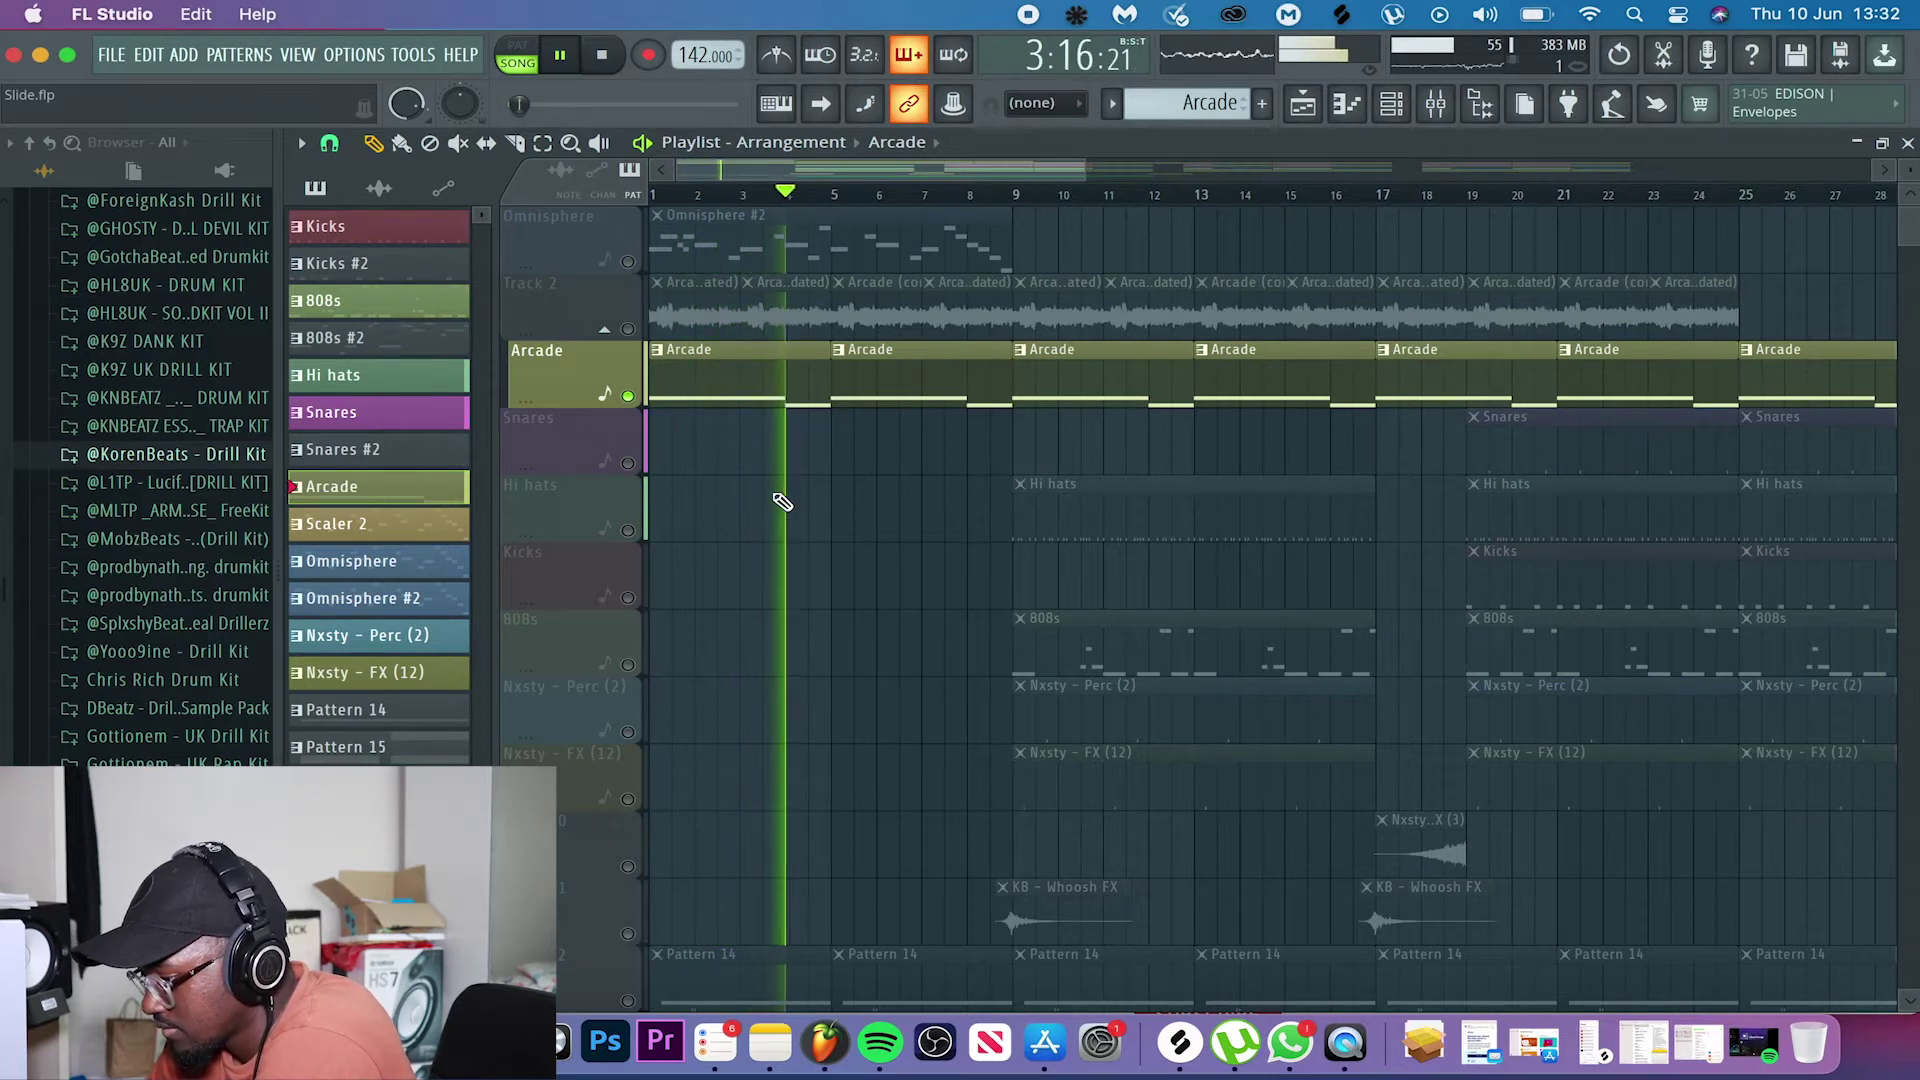
key("space")
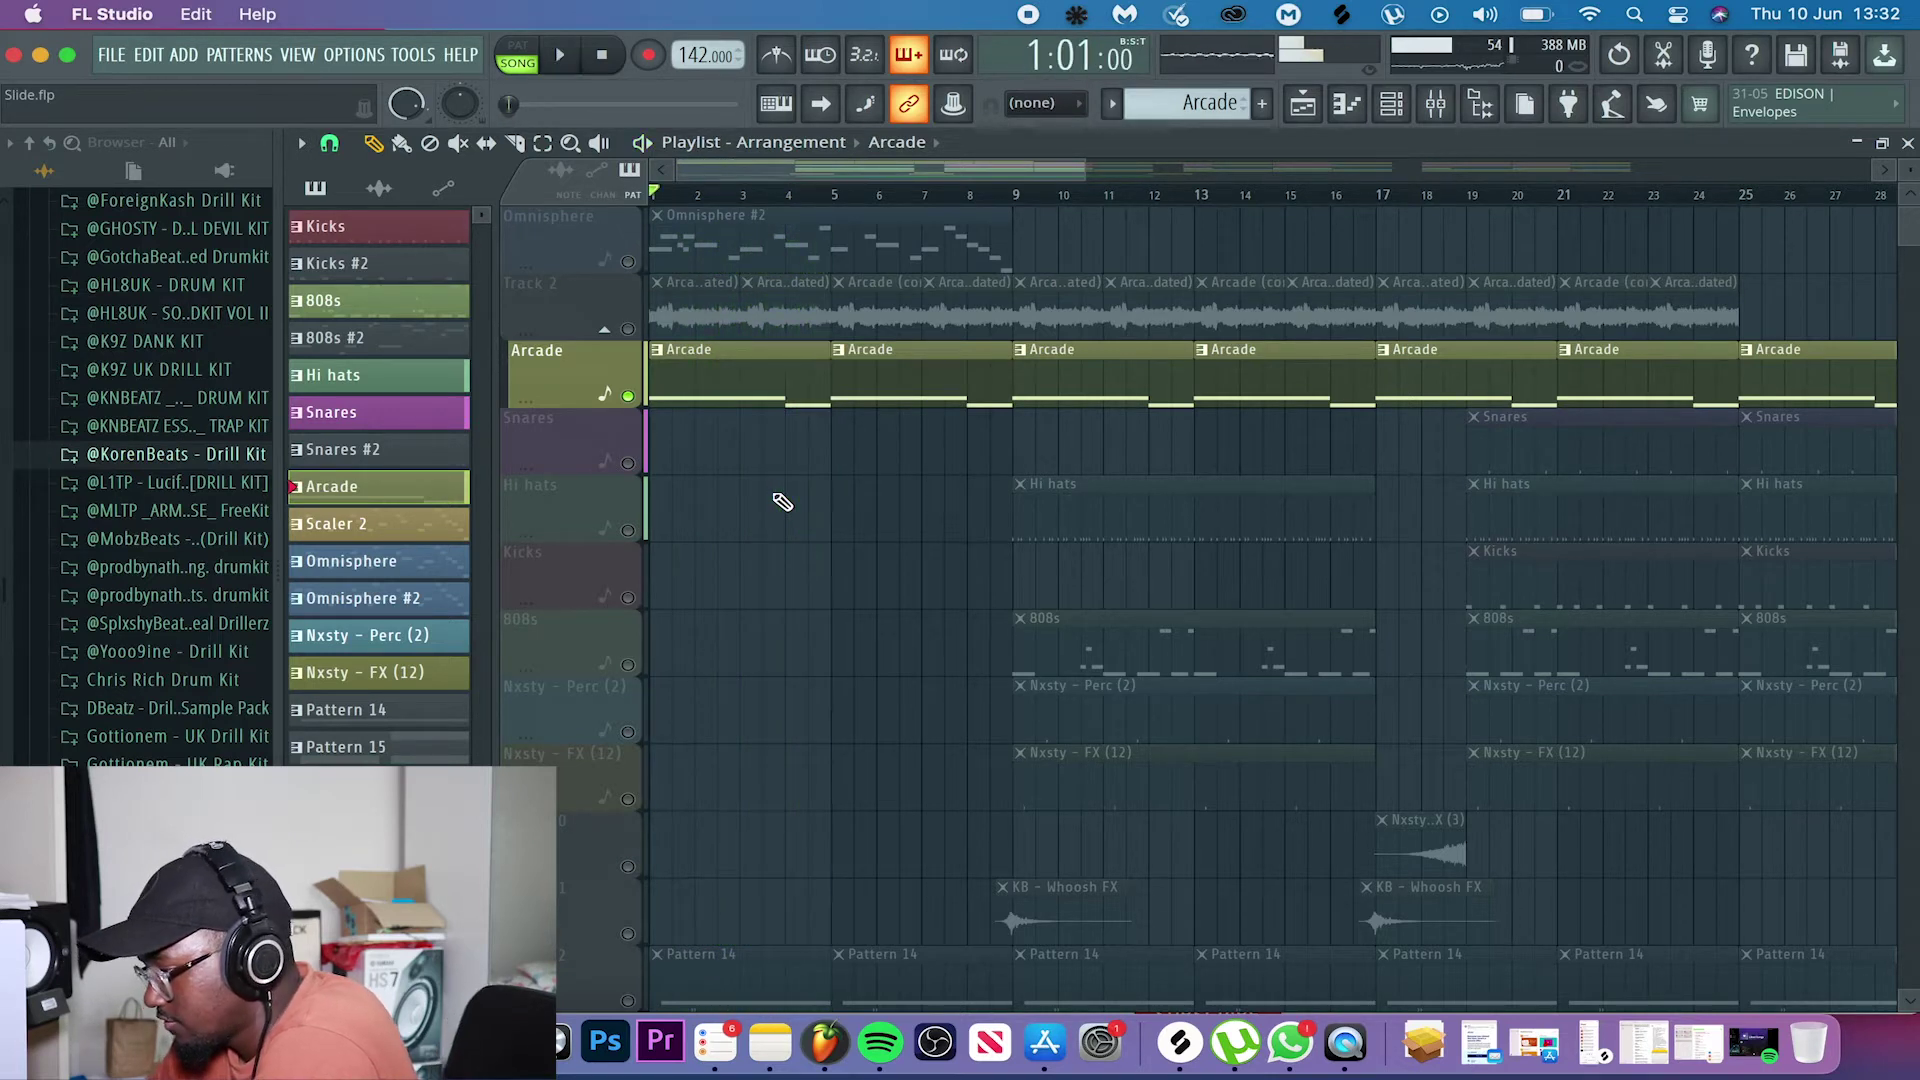
- Inspect the HalfTime settings on the Arcade mixer insert, and close the effect and the mixer
left_click(1405, 112)
left_click(1405, 112)
left_click(1436, 104)
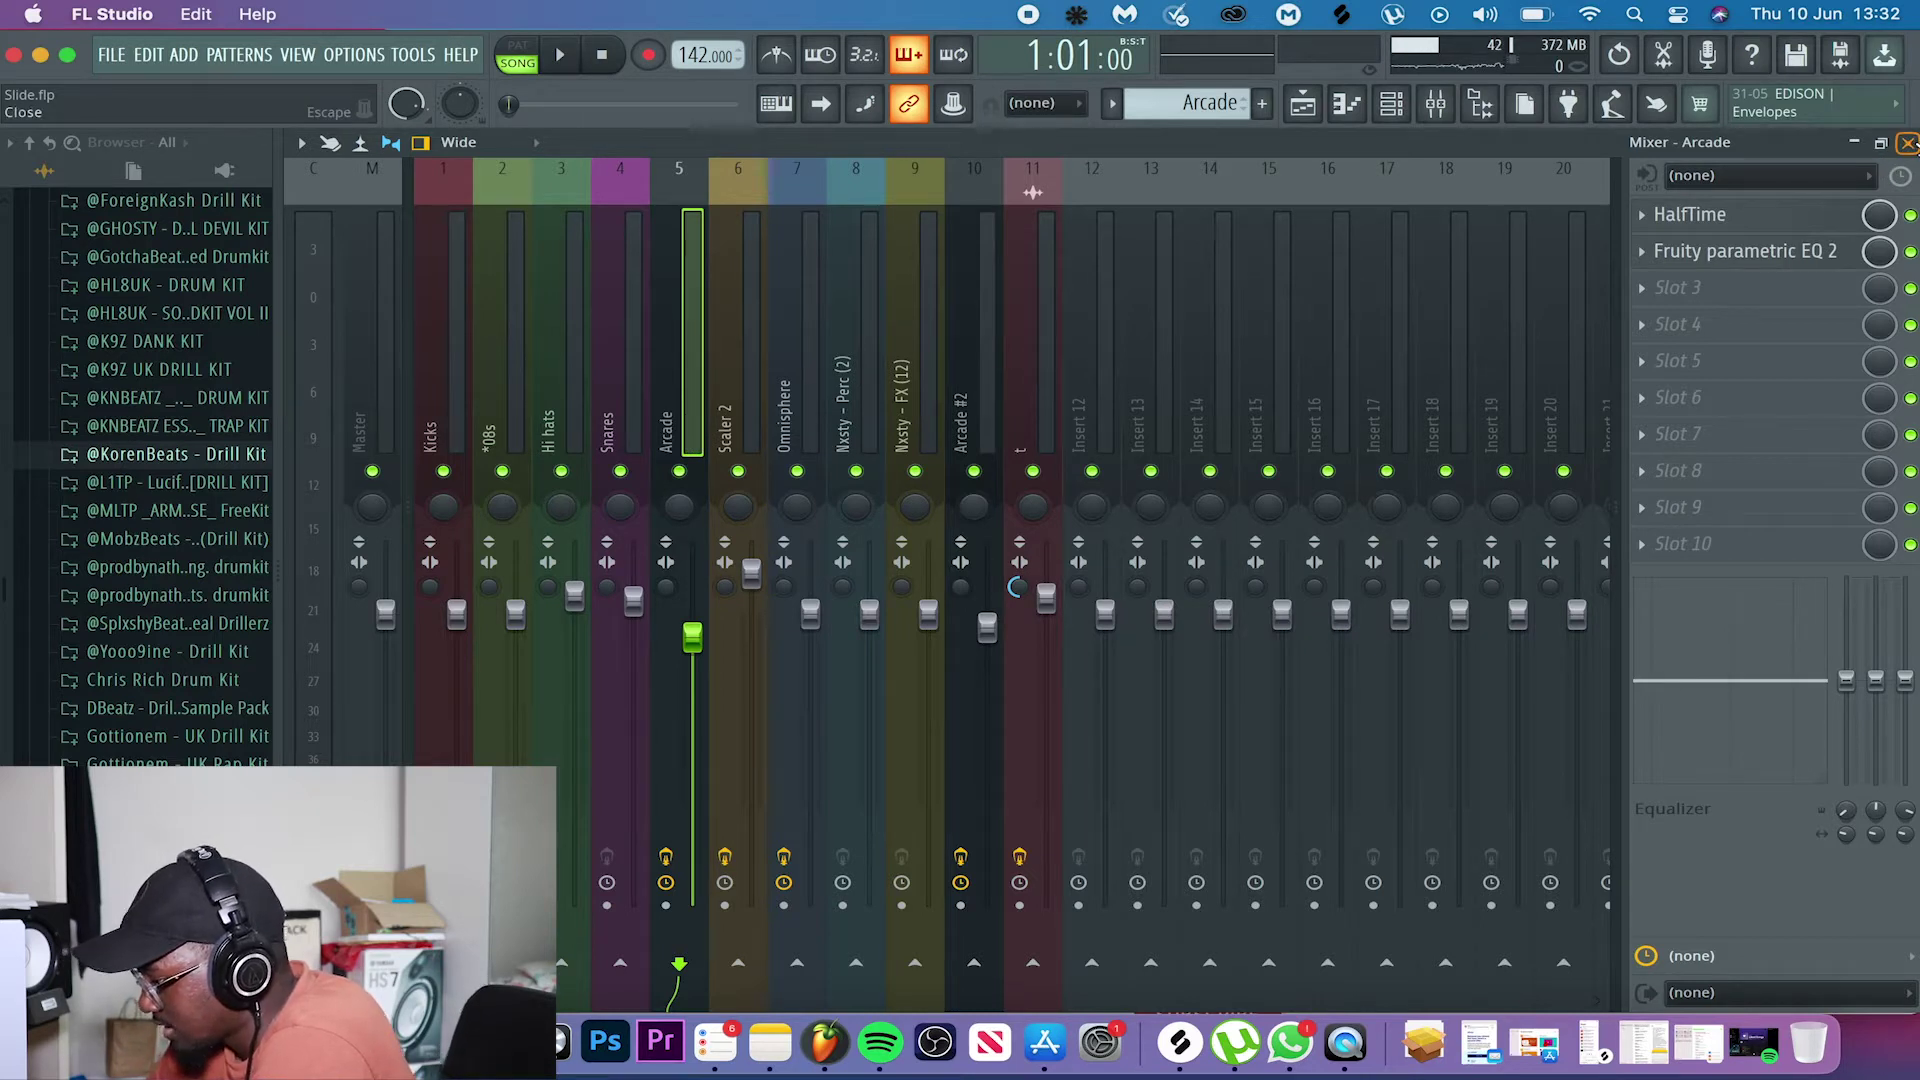
left_click(1785, 224)
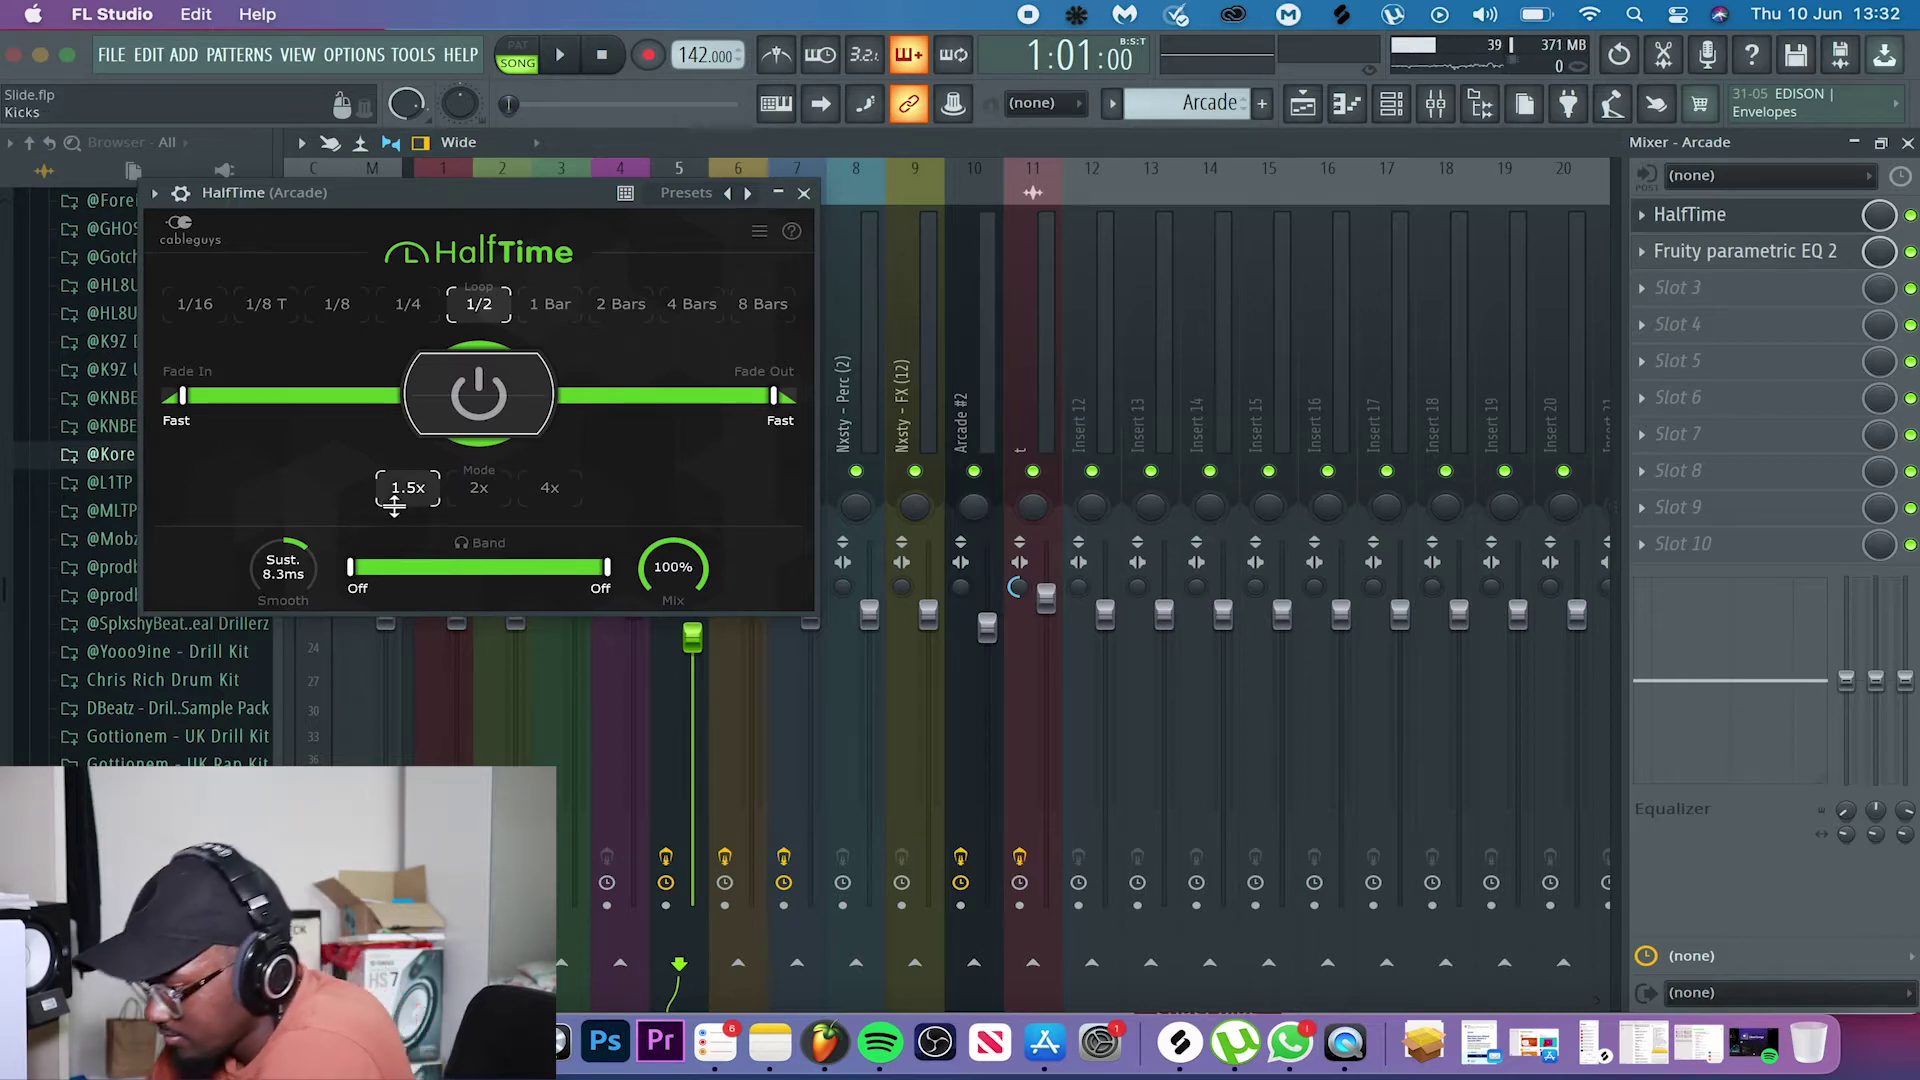
left_click(806, 193)
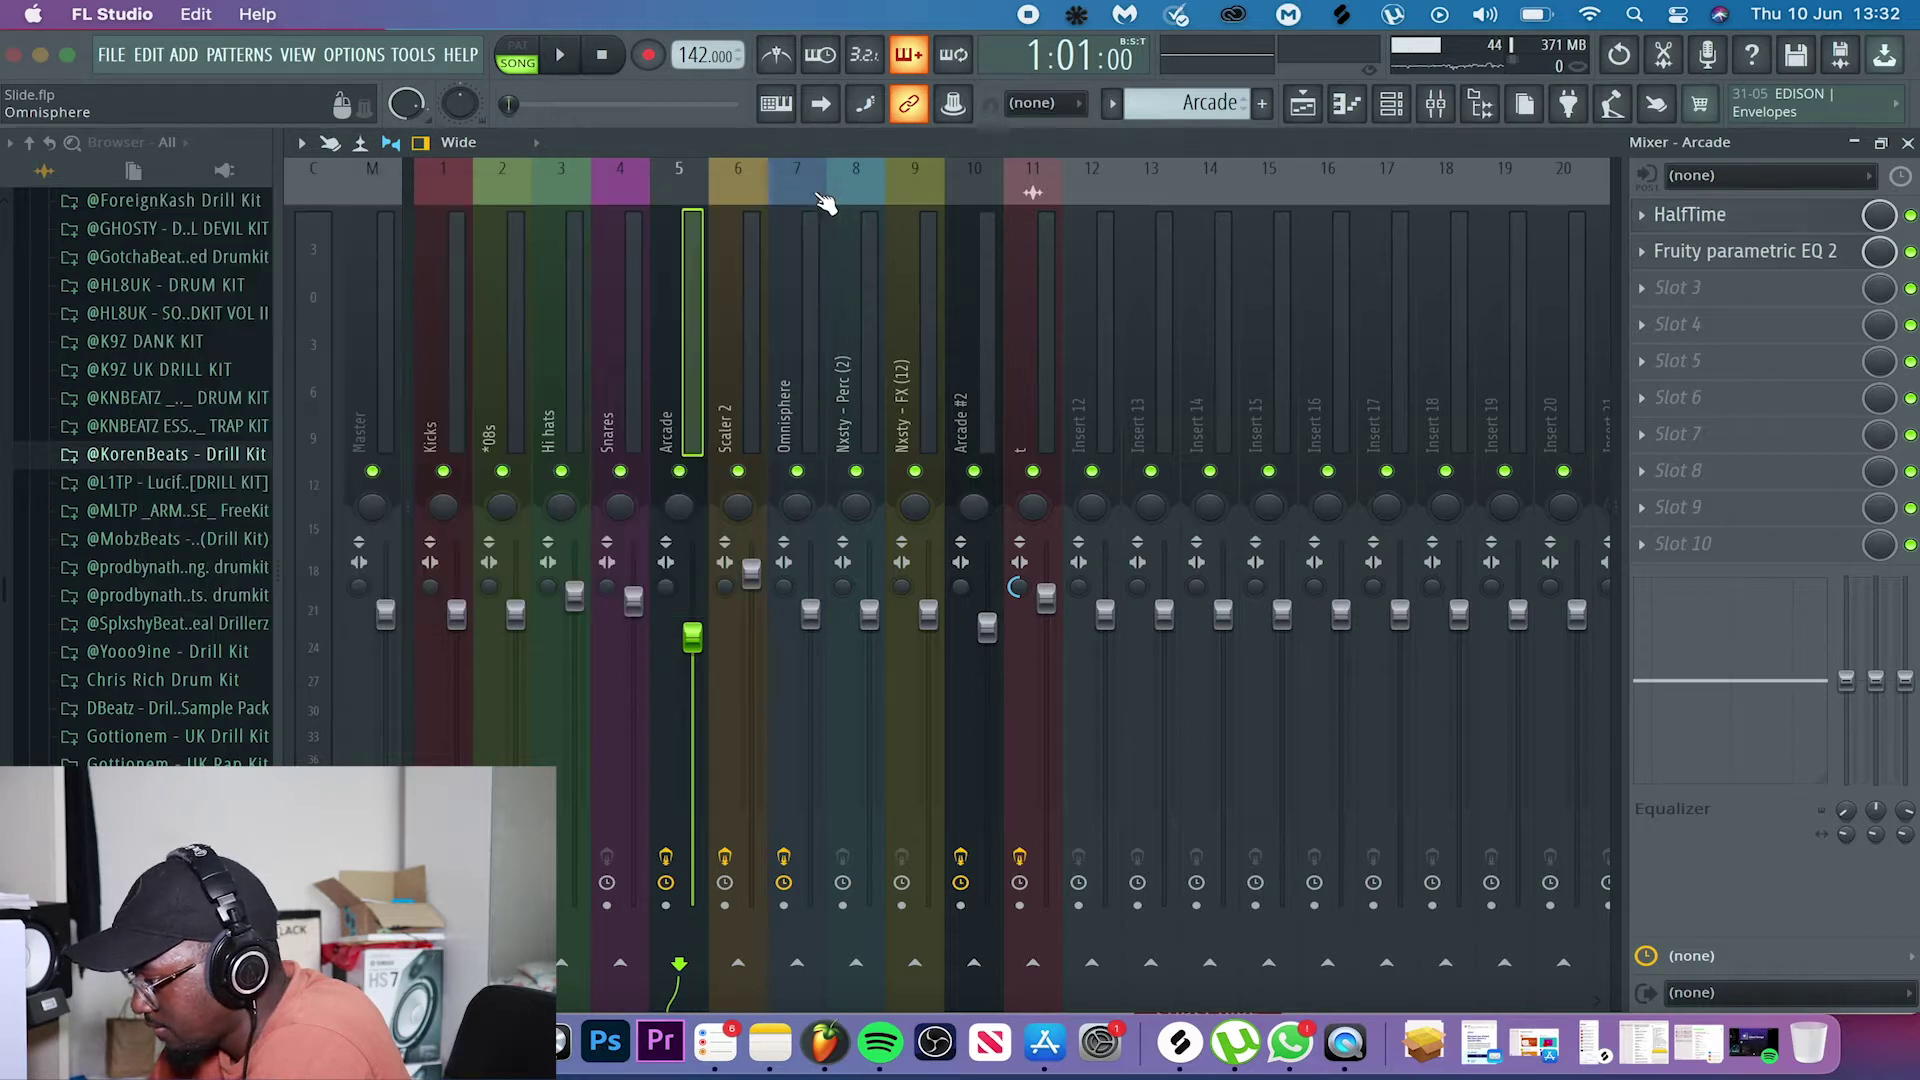
left_click(1908, 142)
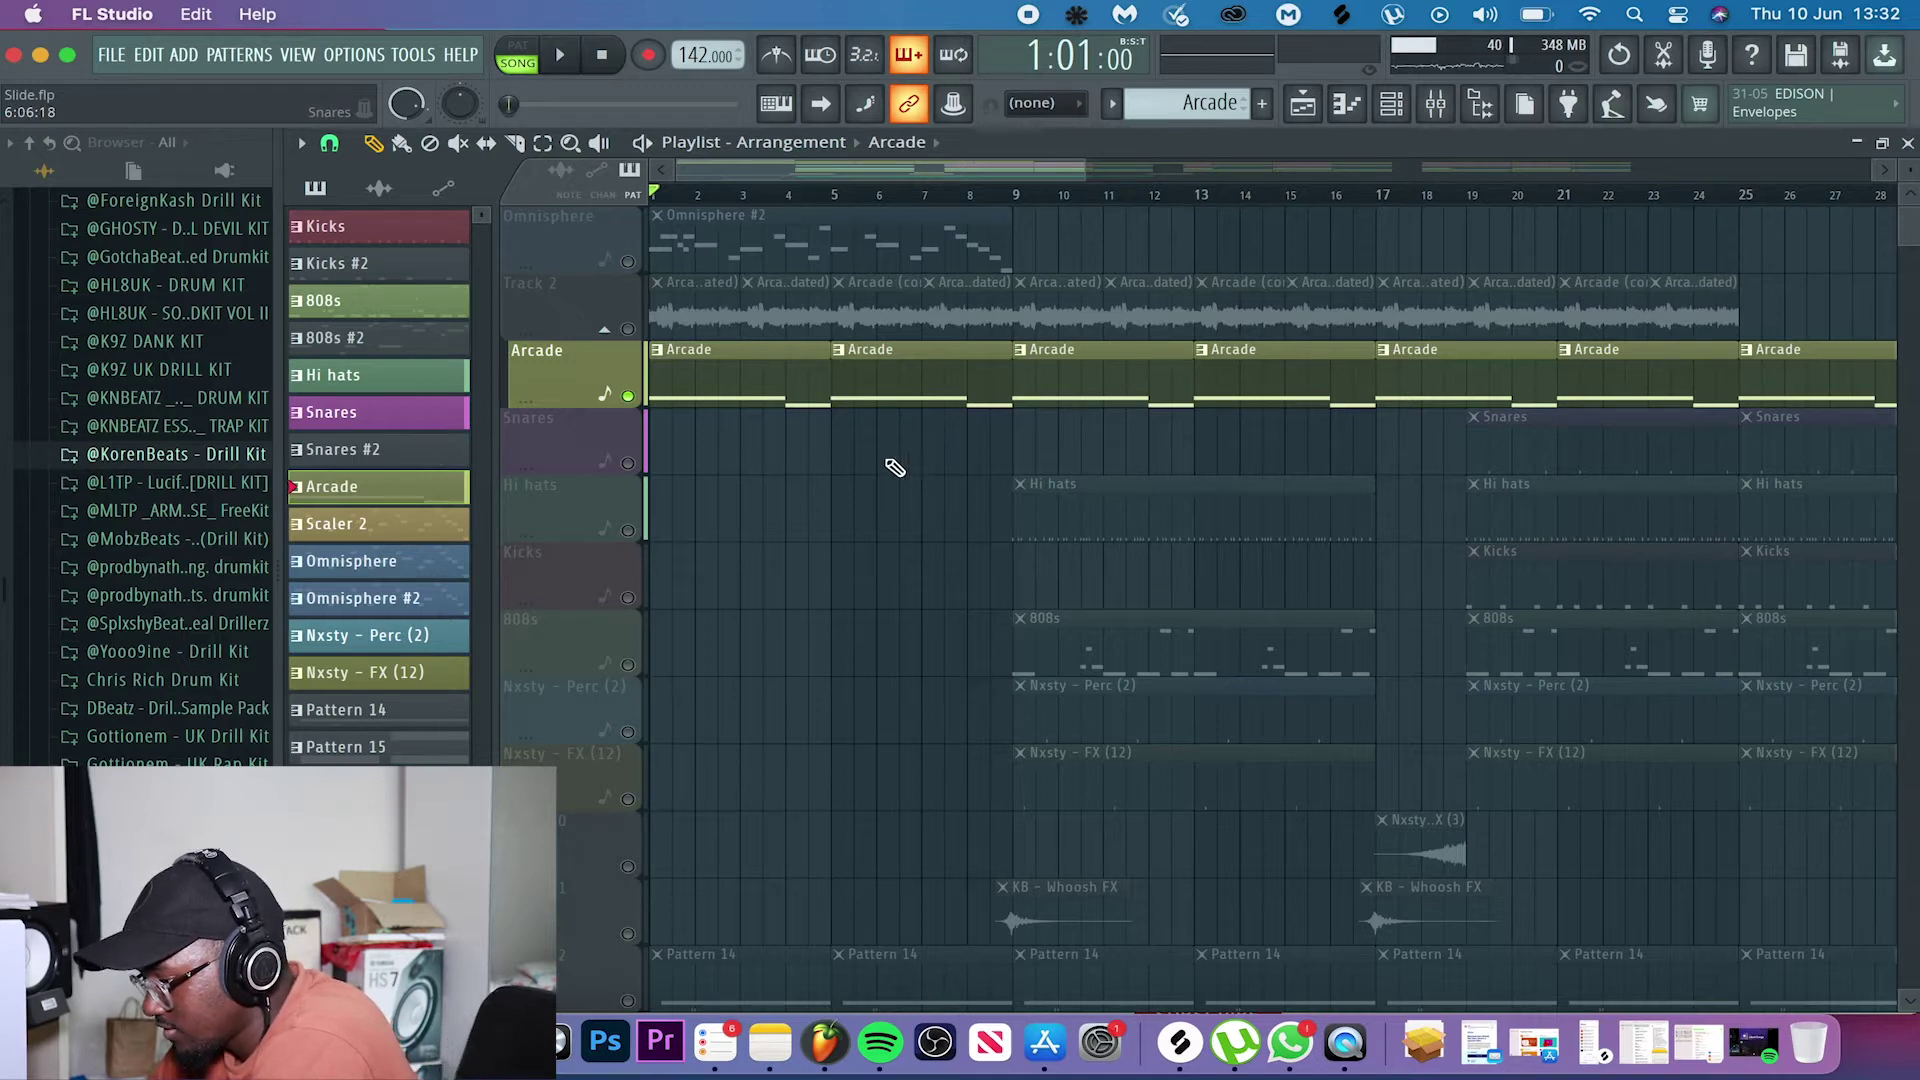
- Move the playhead to bar 9 and solo playlist Track 13 with the arcade pattern
left_click(1013, 193)
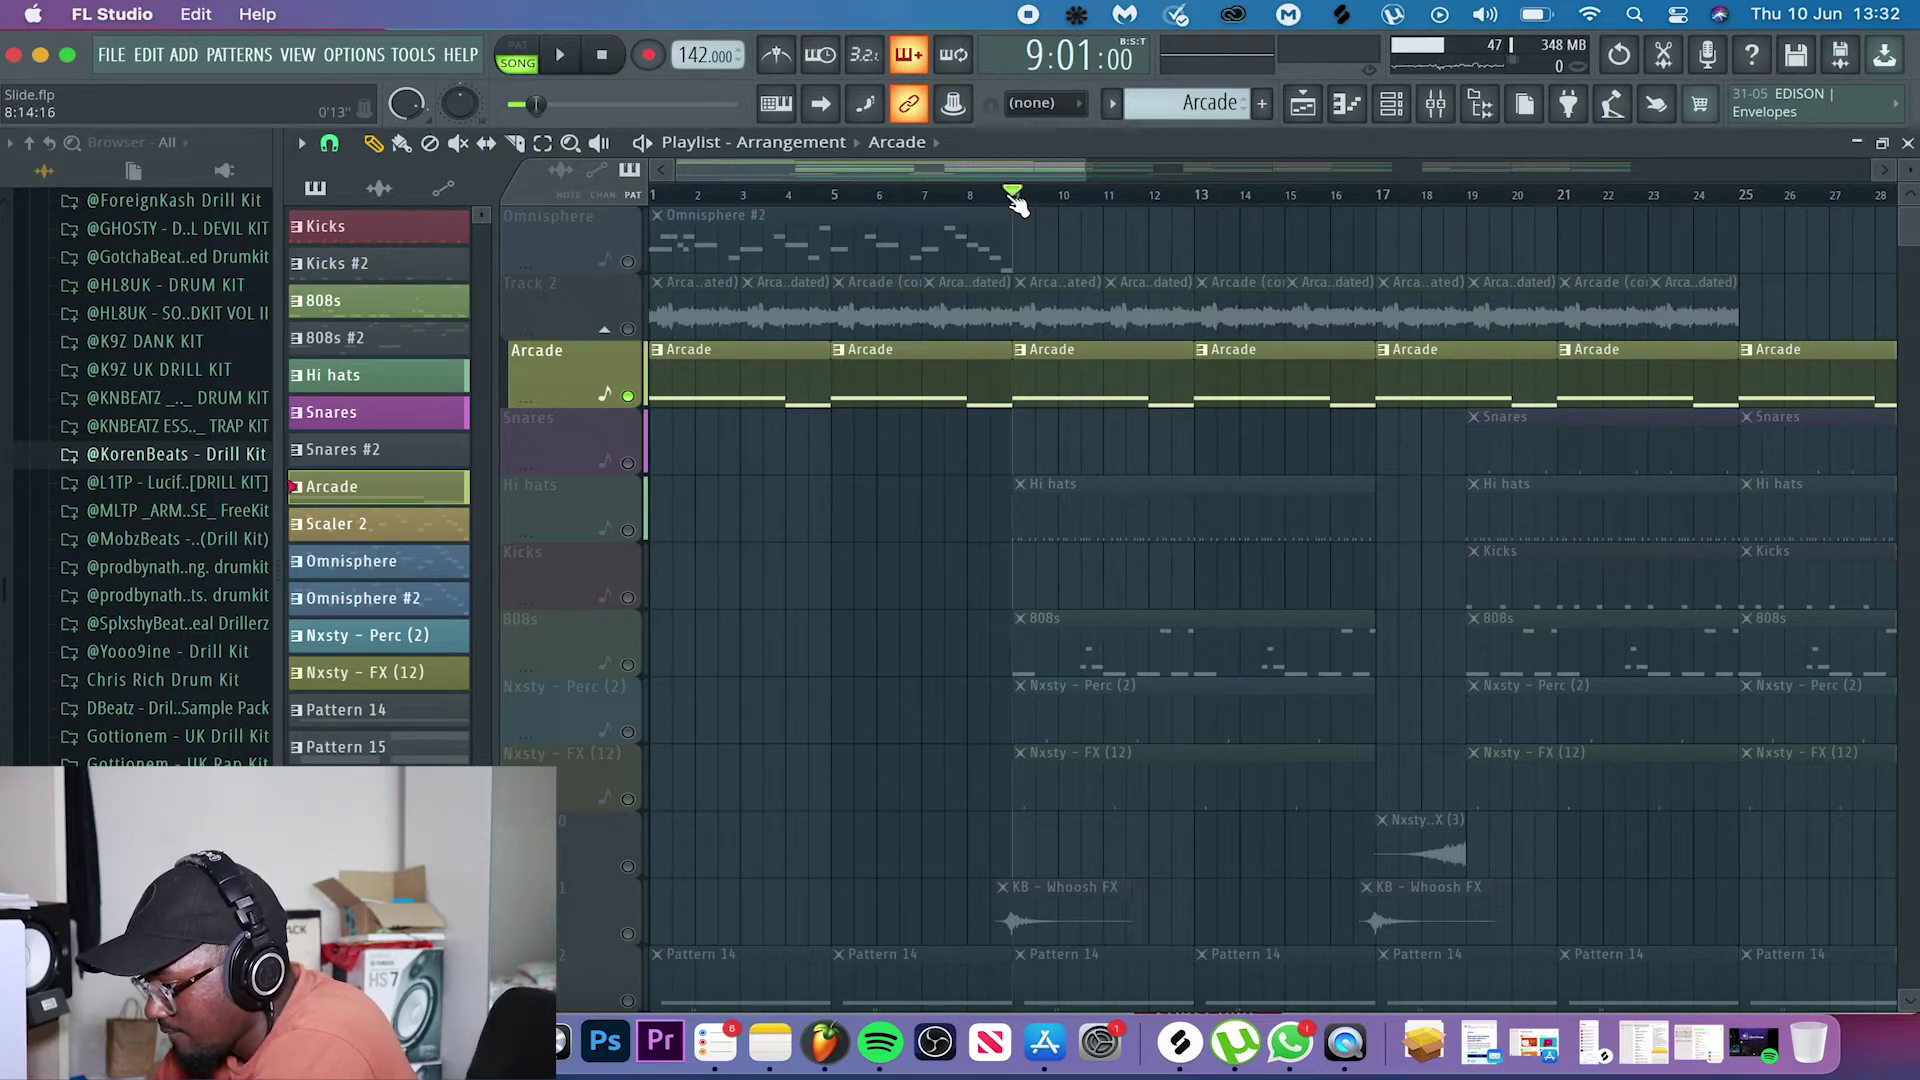
scroll(913, 436, "down", 3)
scroll(913, 436, "down", 4)
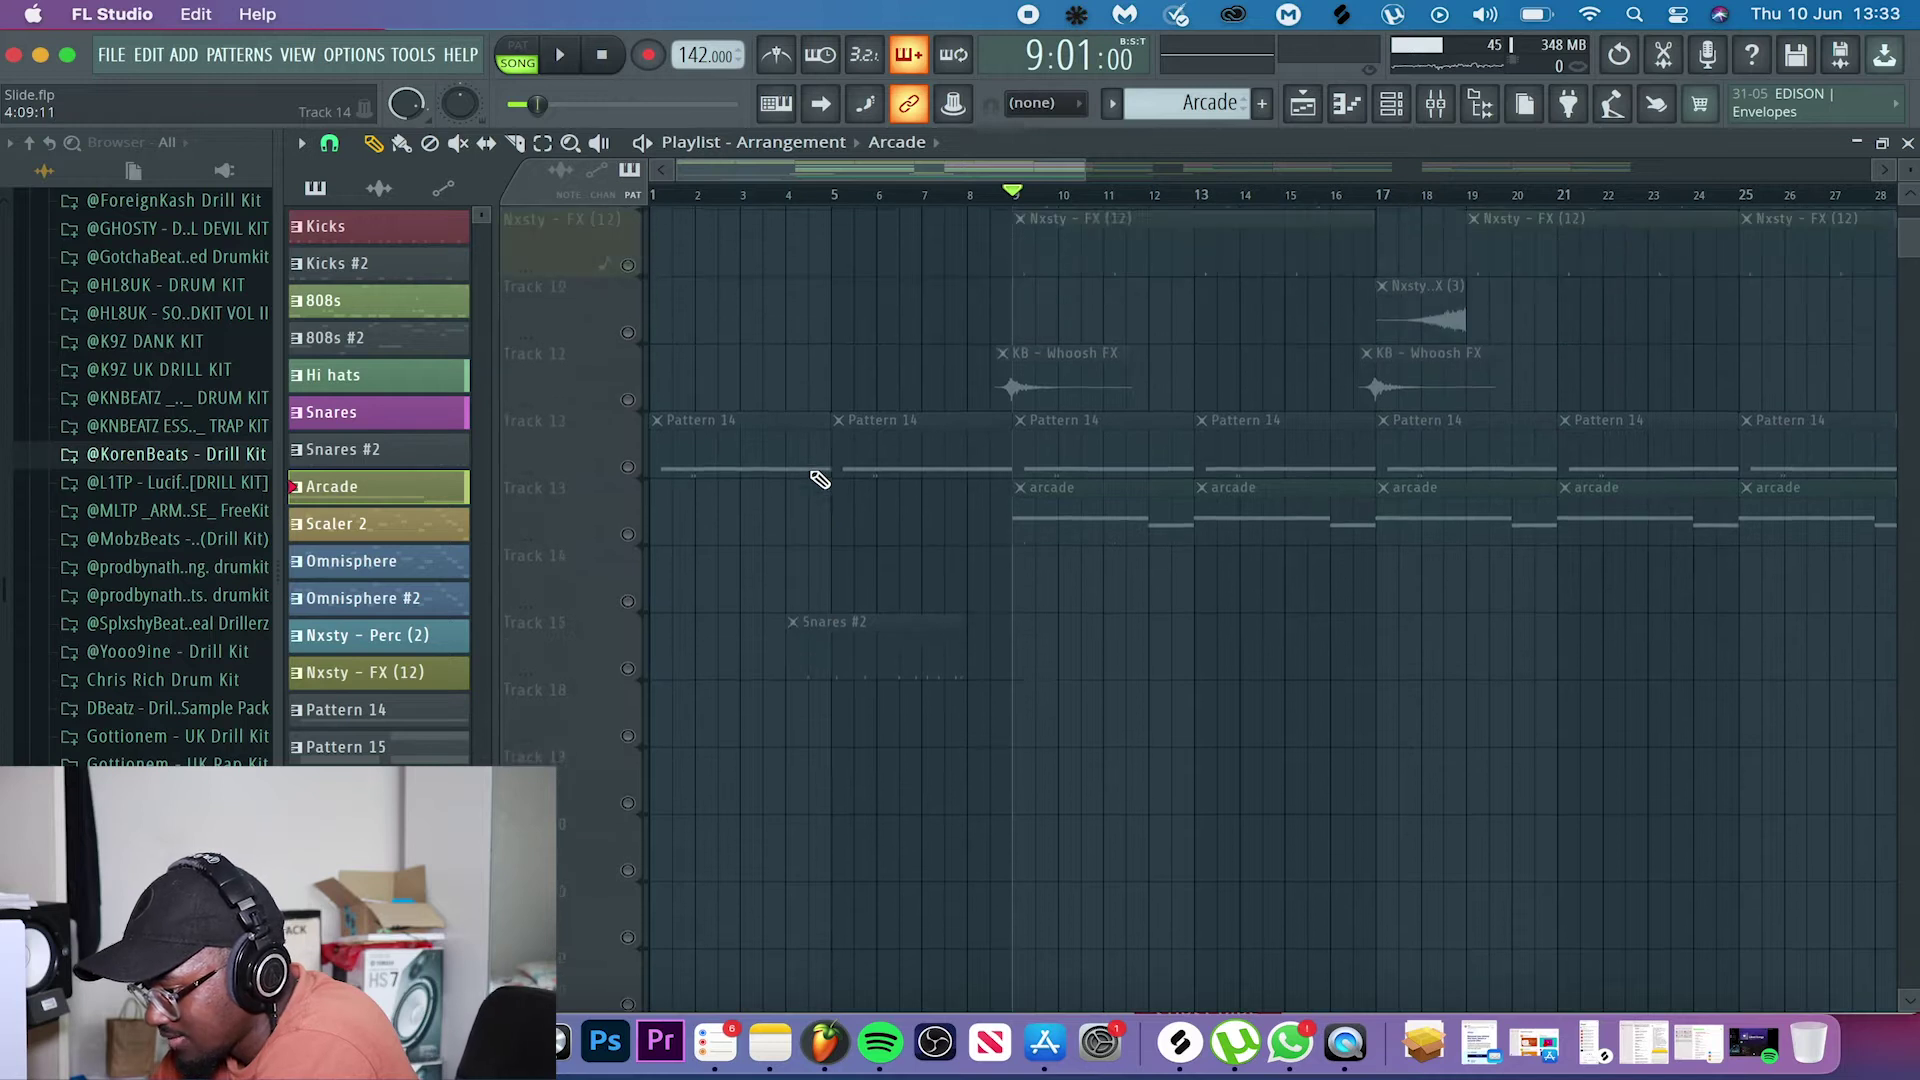
left_click(629, 567)
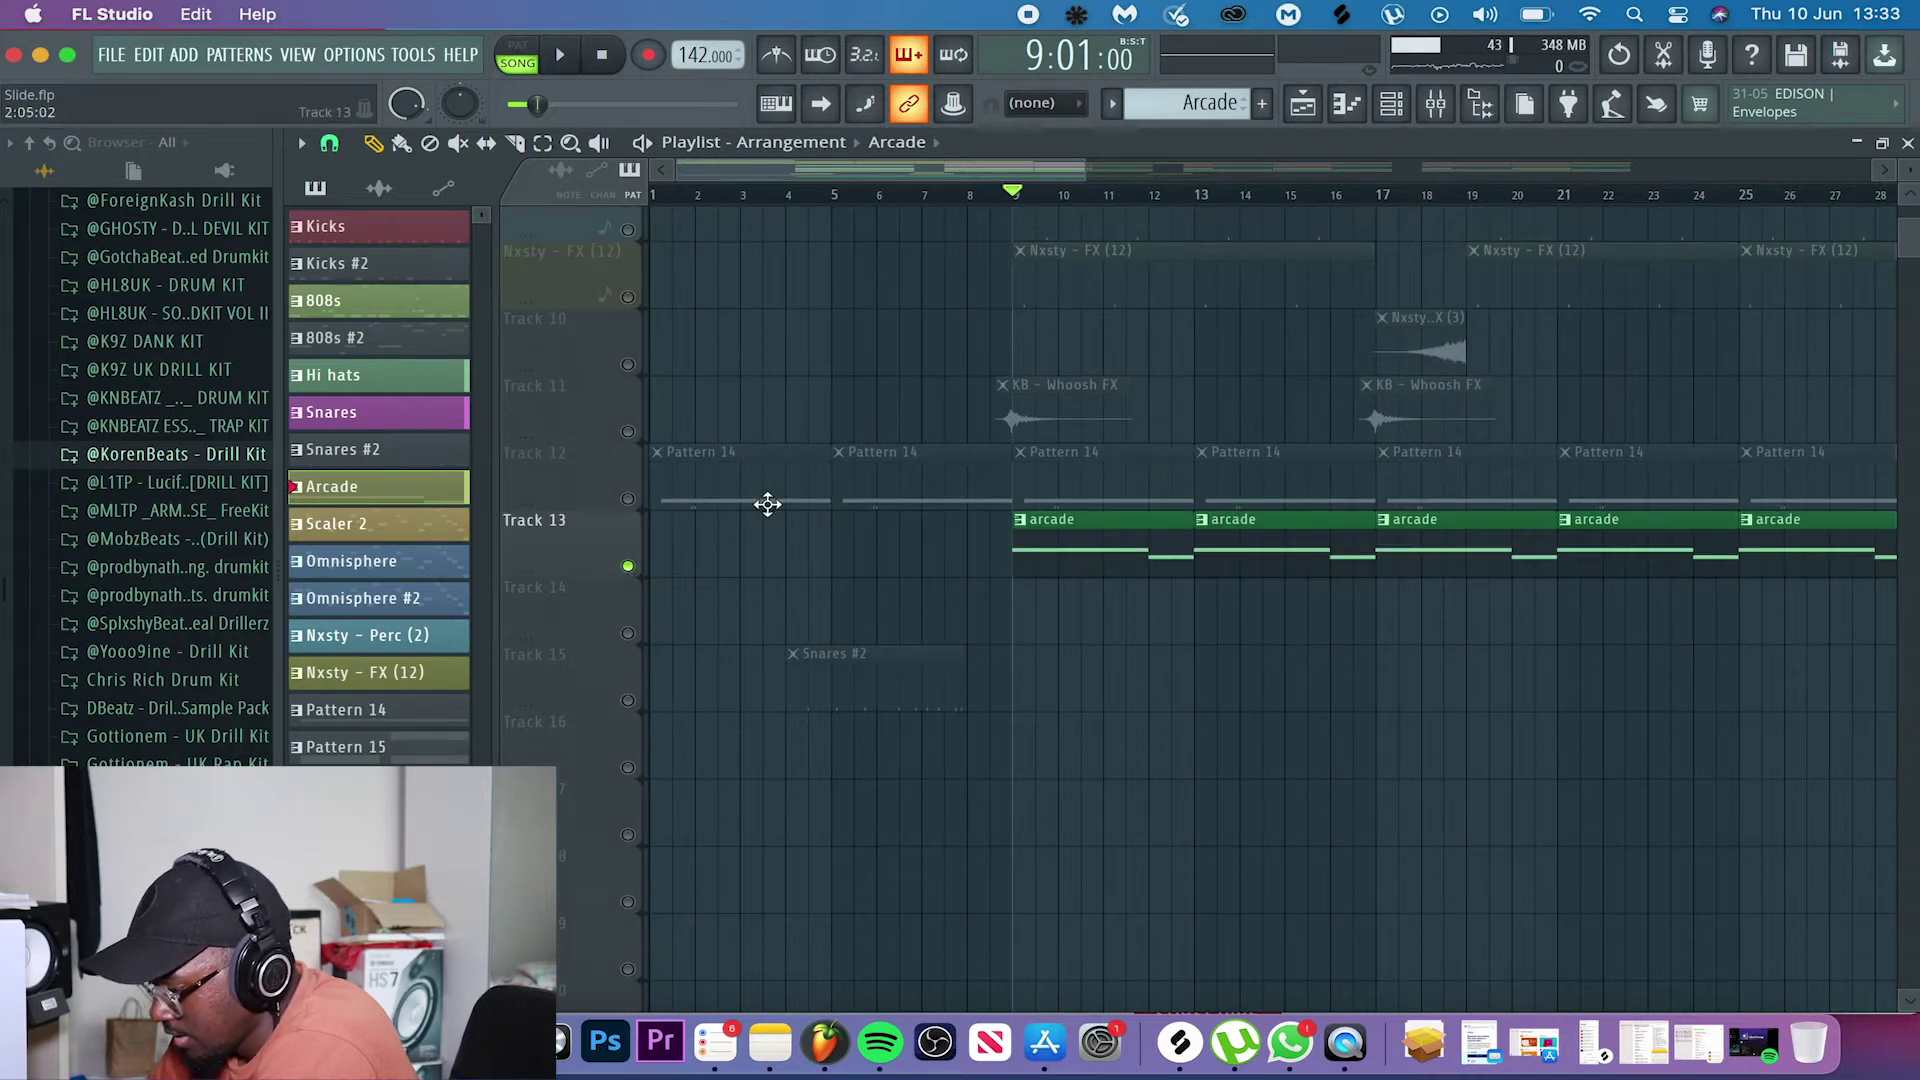
- Browse the Lines and Search pages of the Arcade #2 instrument, ending on its loaded Della Vespro kit
scroll(862, 437, "up", 7)
left_click(629, 396)
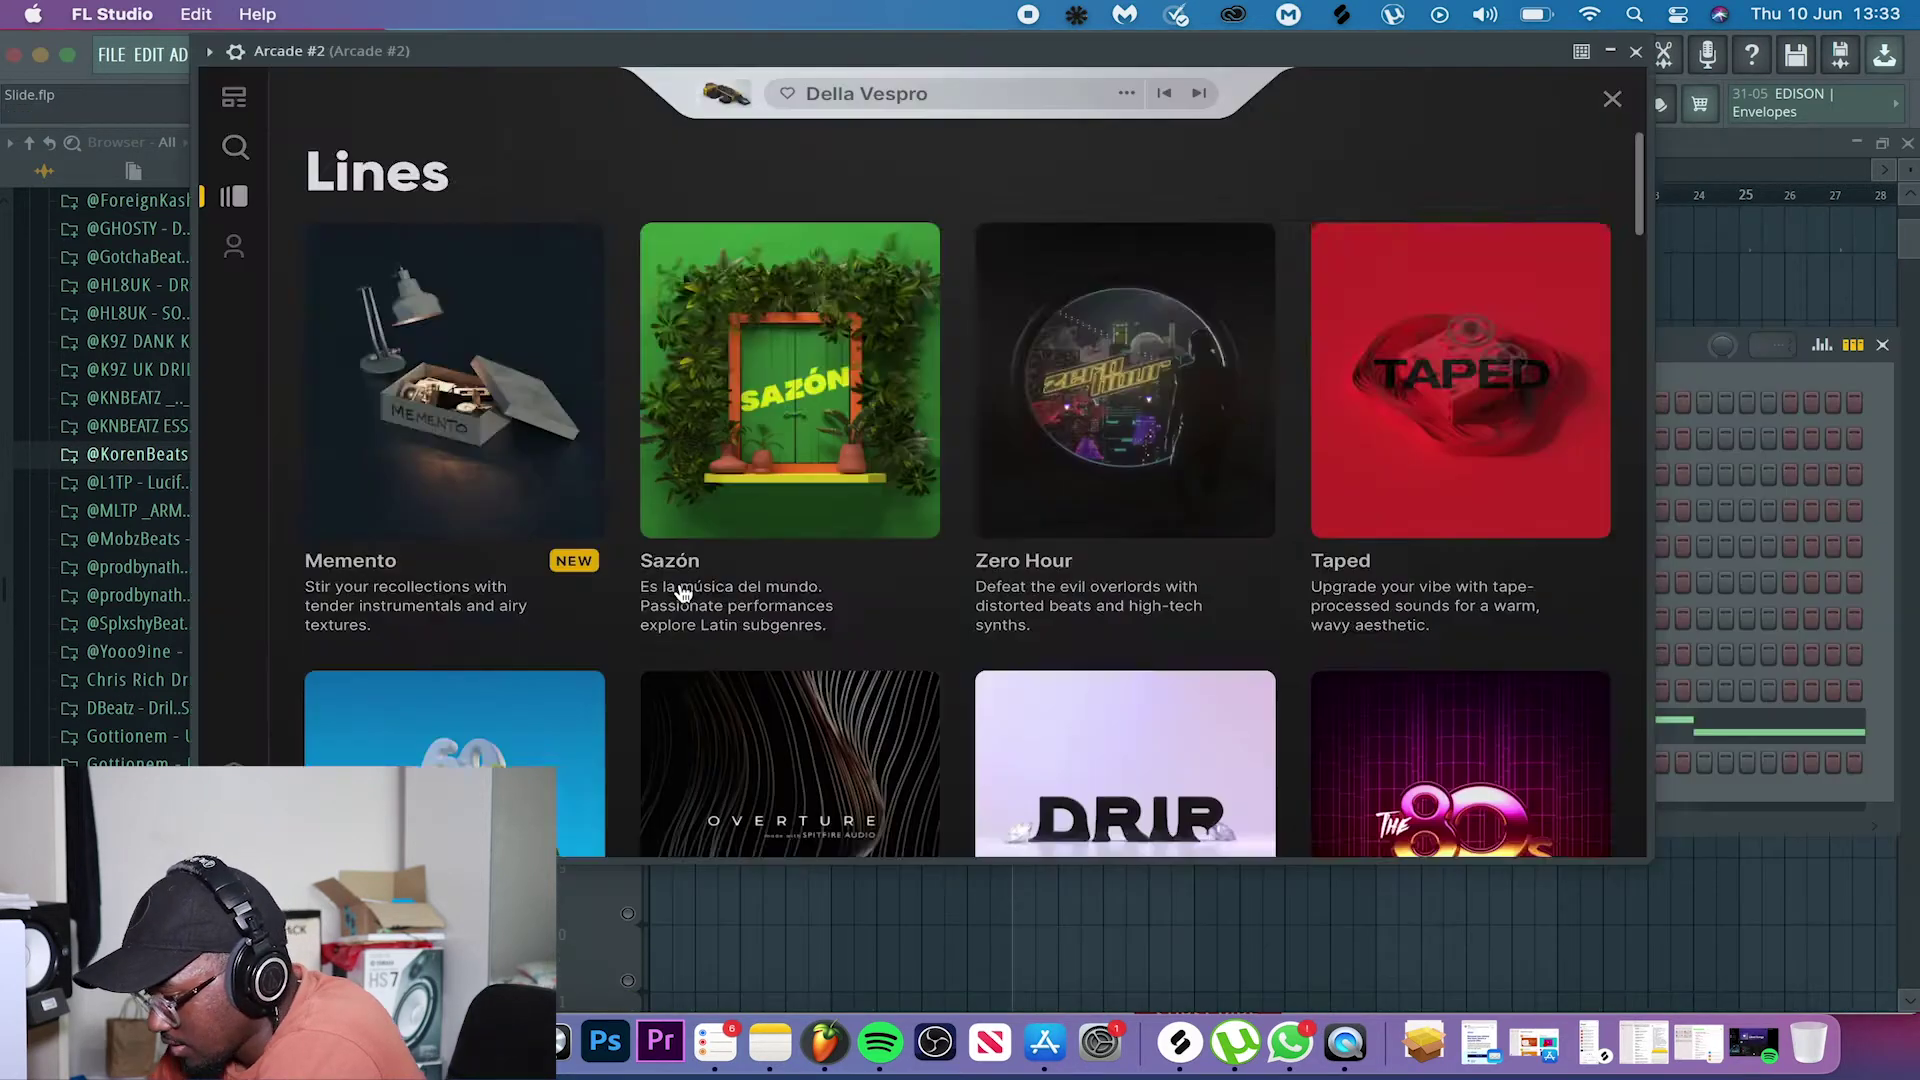
scroll(680, 592, "down", 7)
scroll(682, 593, "down", 10)
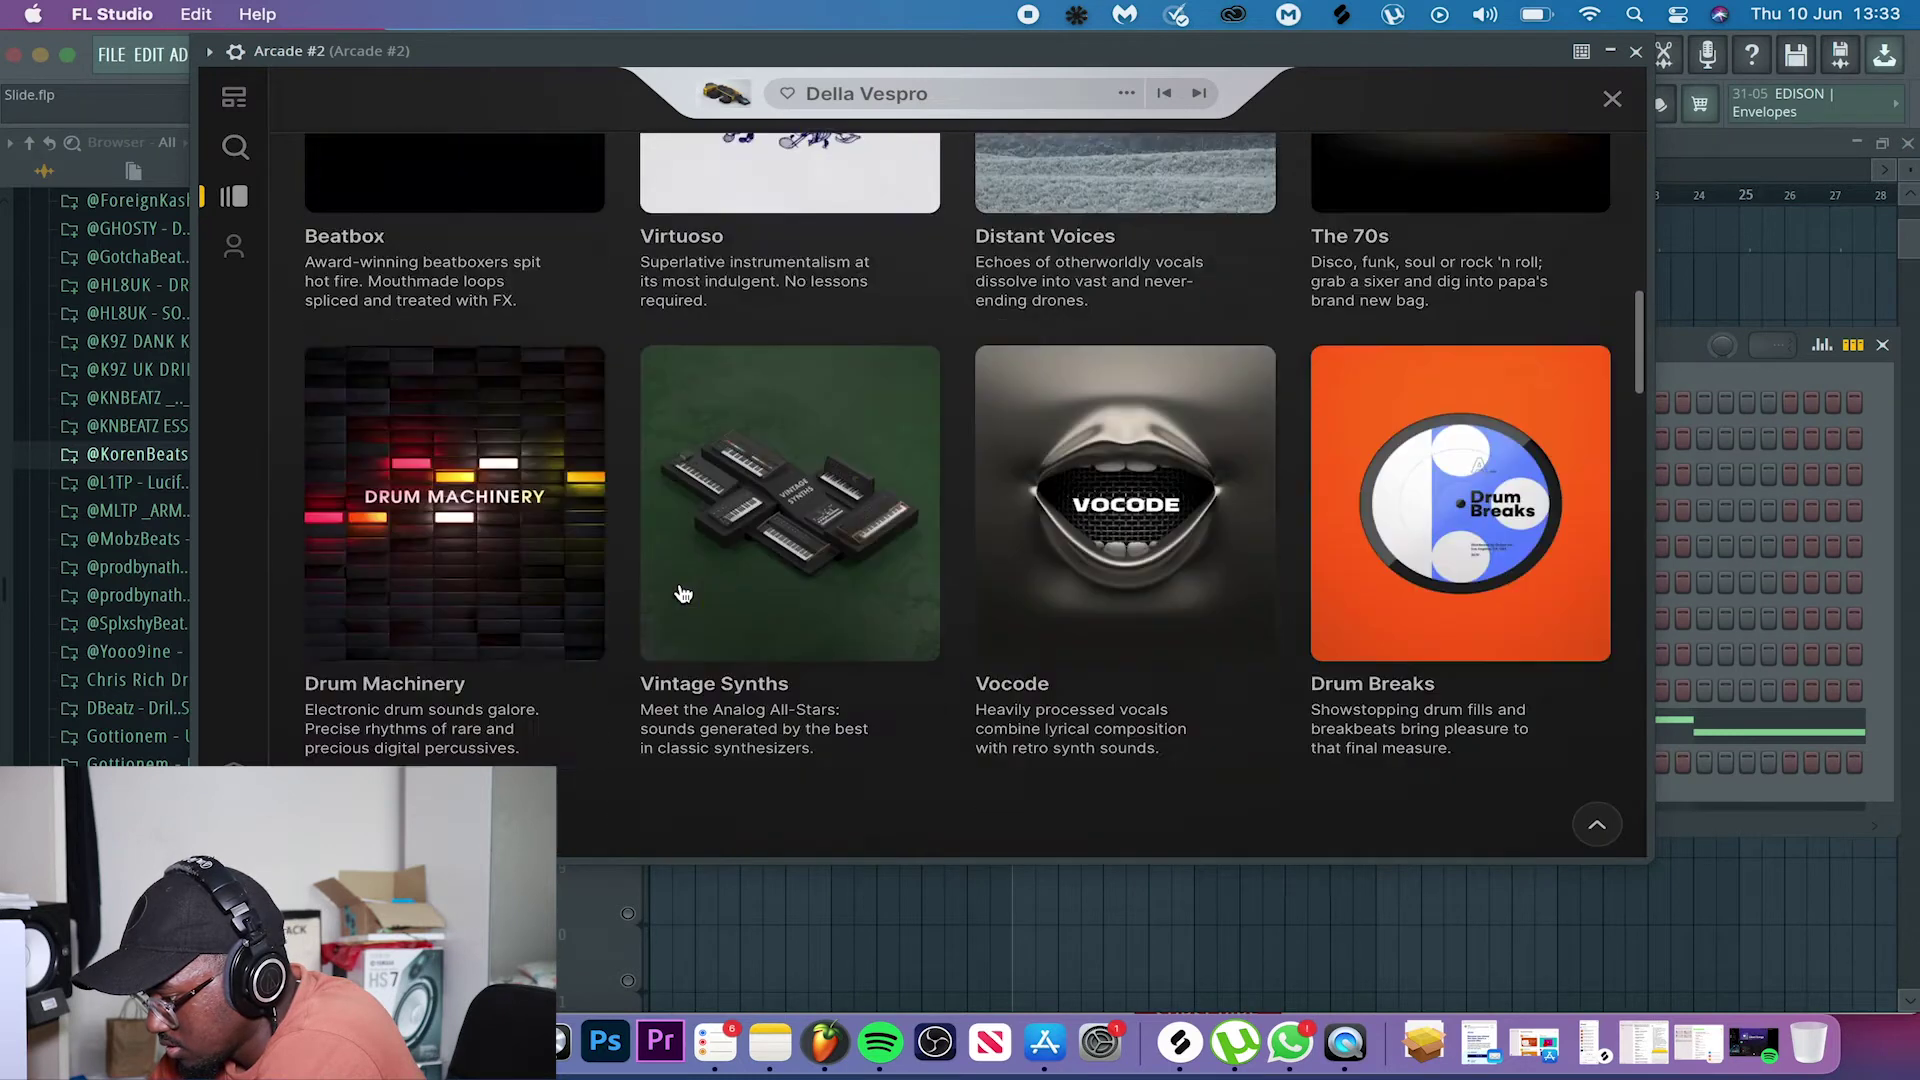
scroll(682, 593, "down", 2)
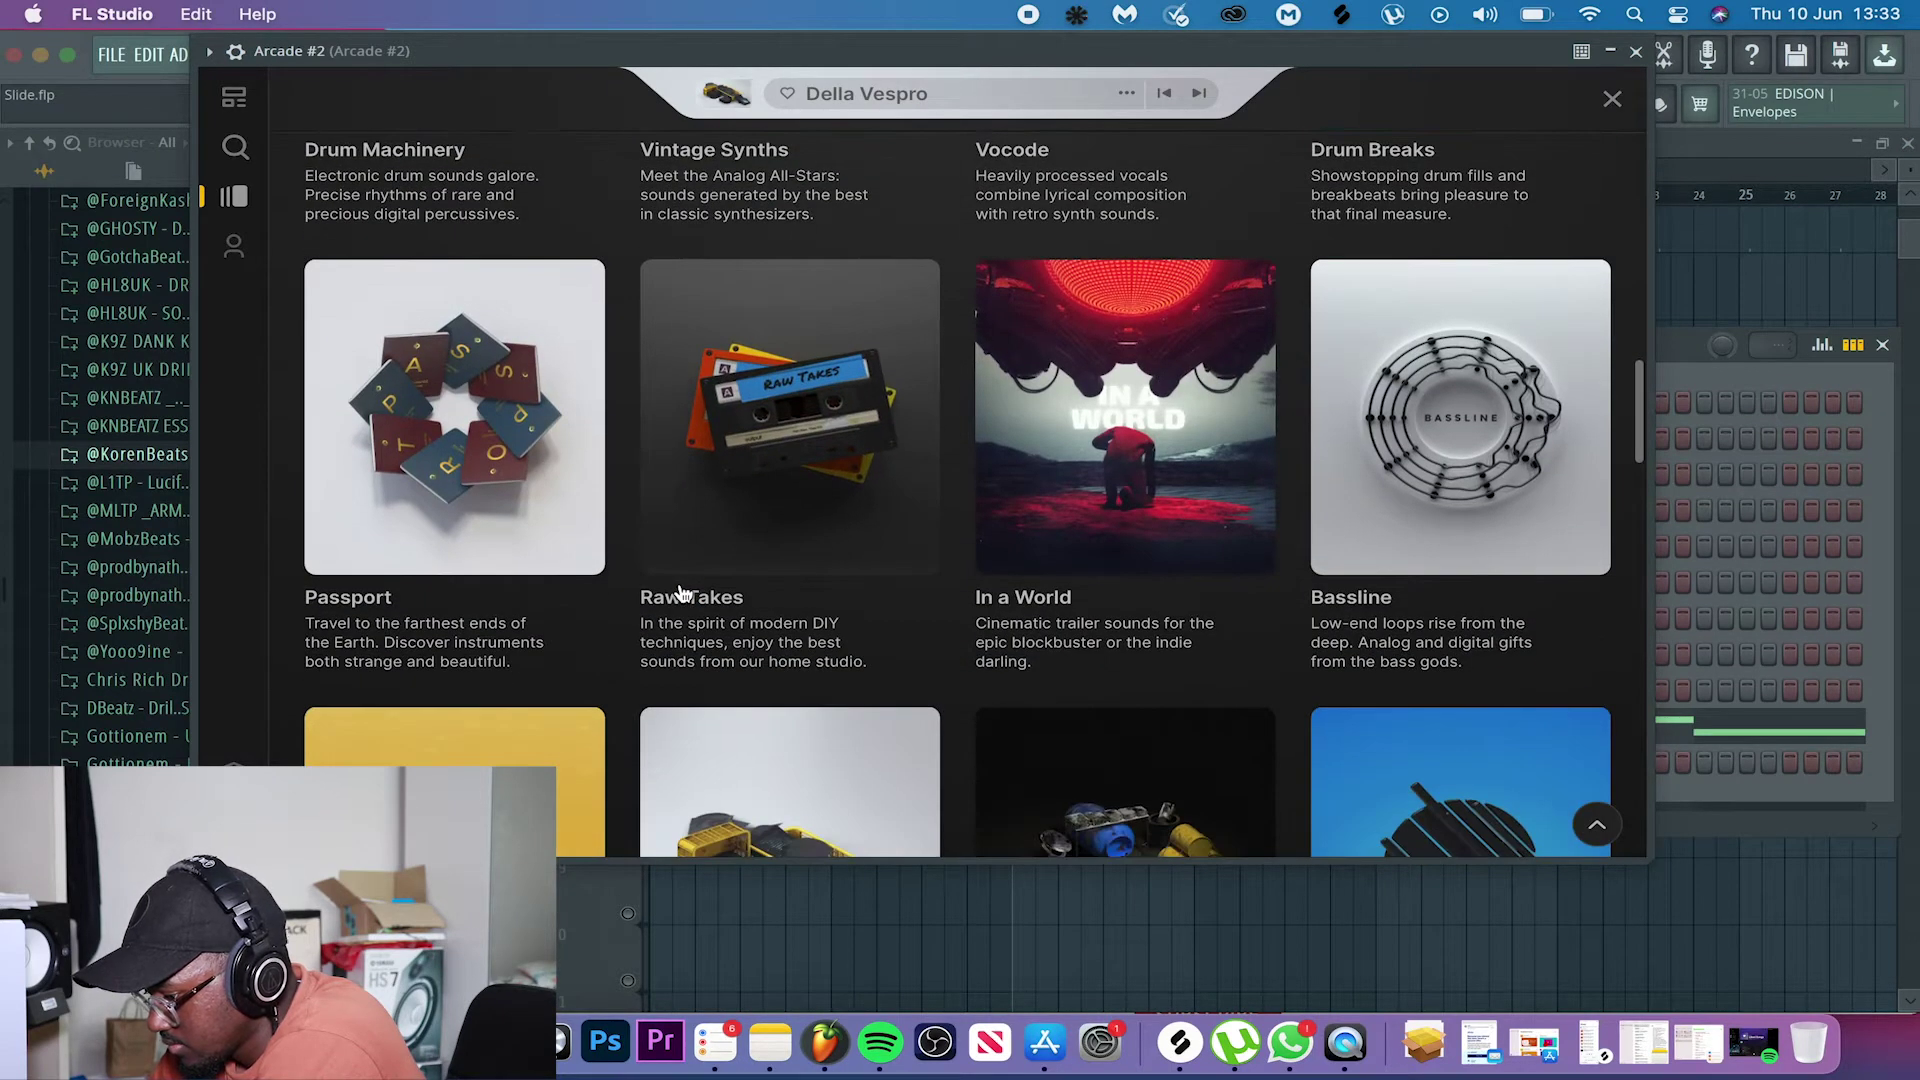
scroll(680, 592, "down", 10)
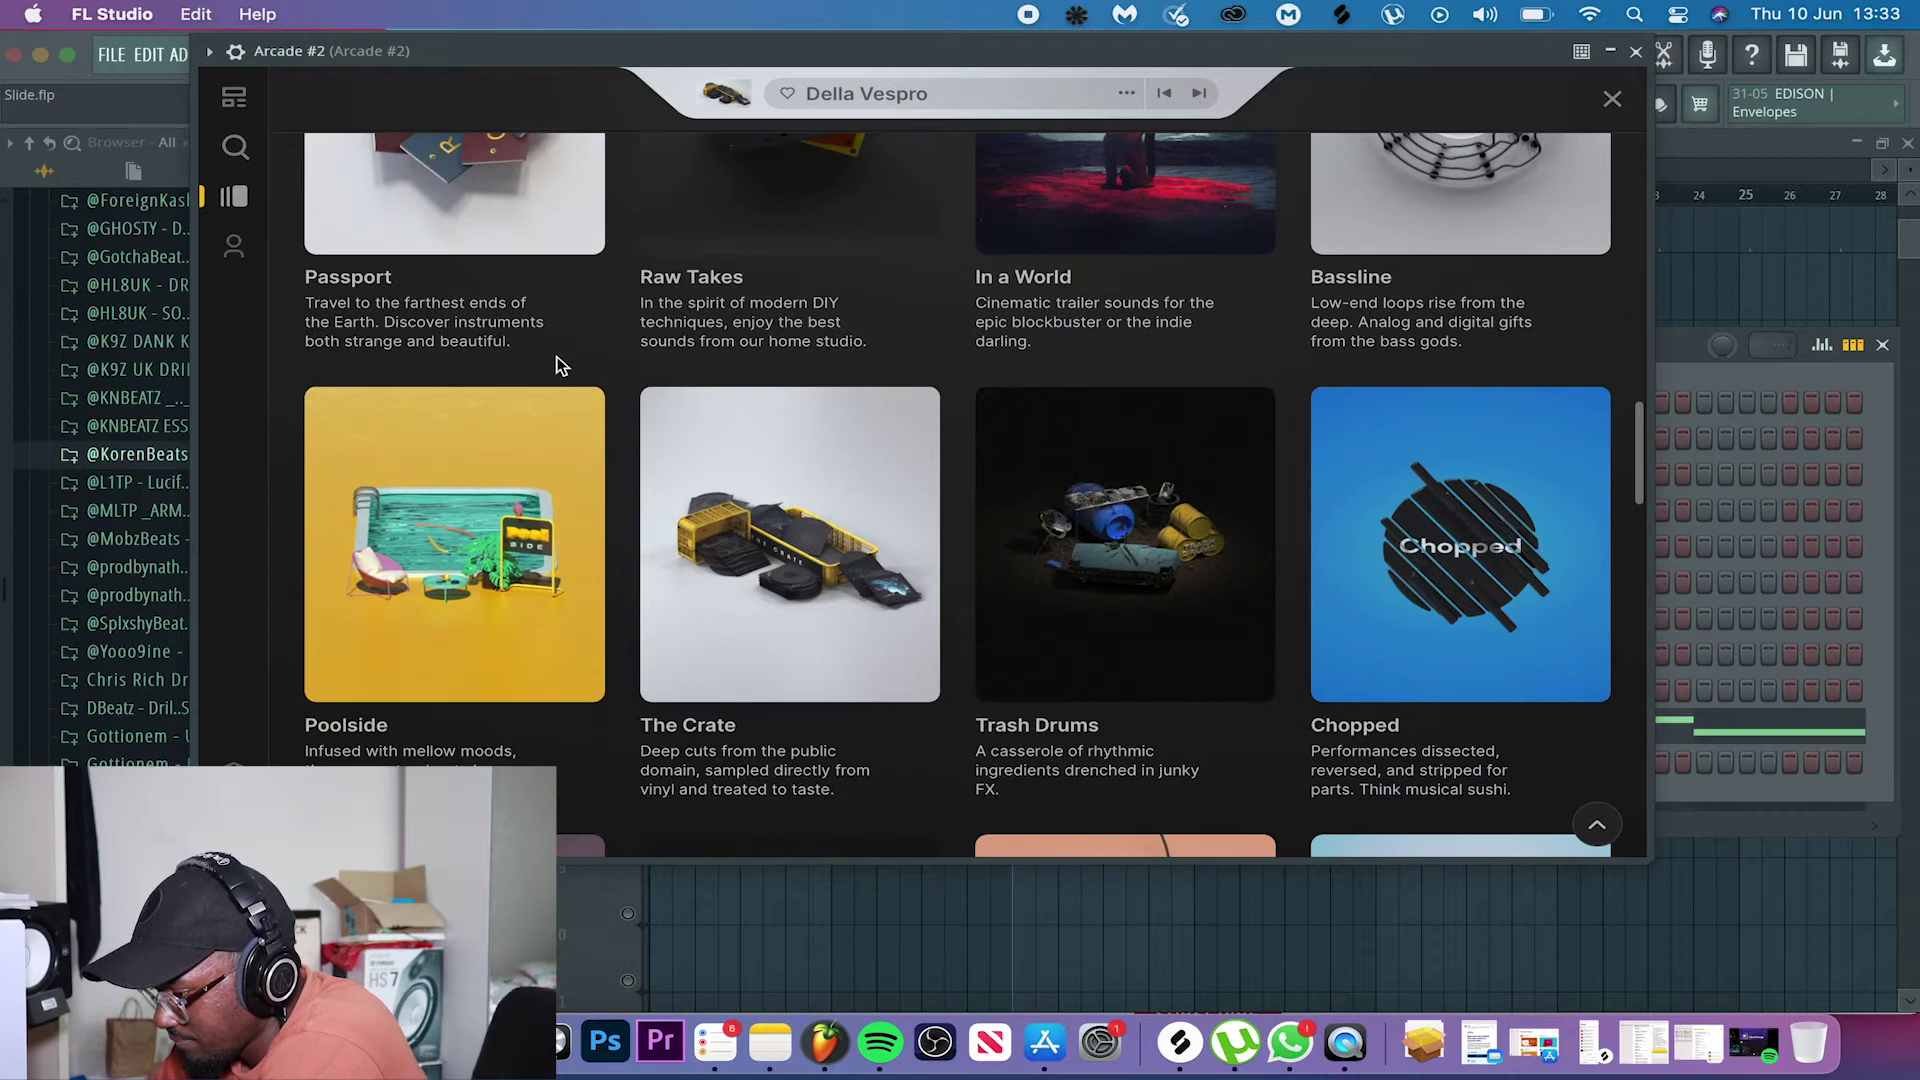
scroll(557, 365, "up", 20)
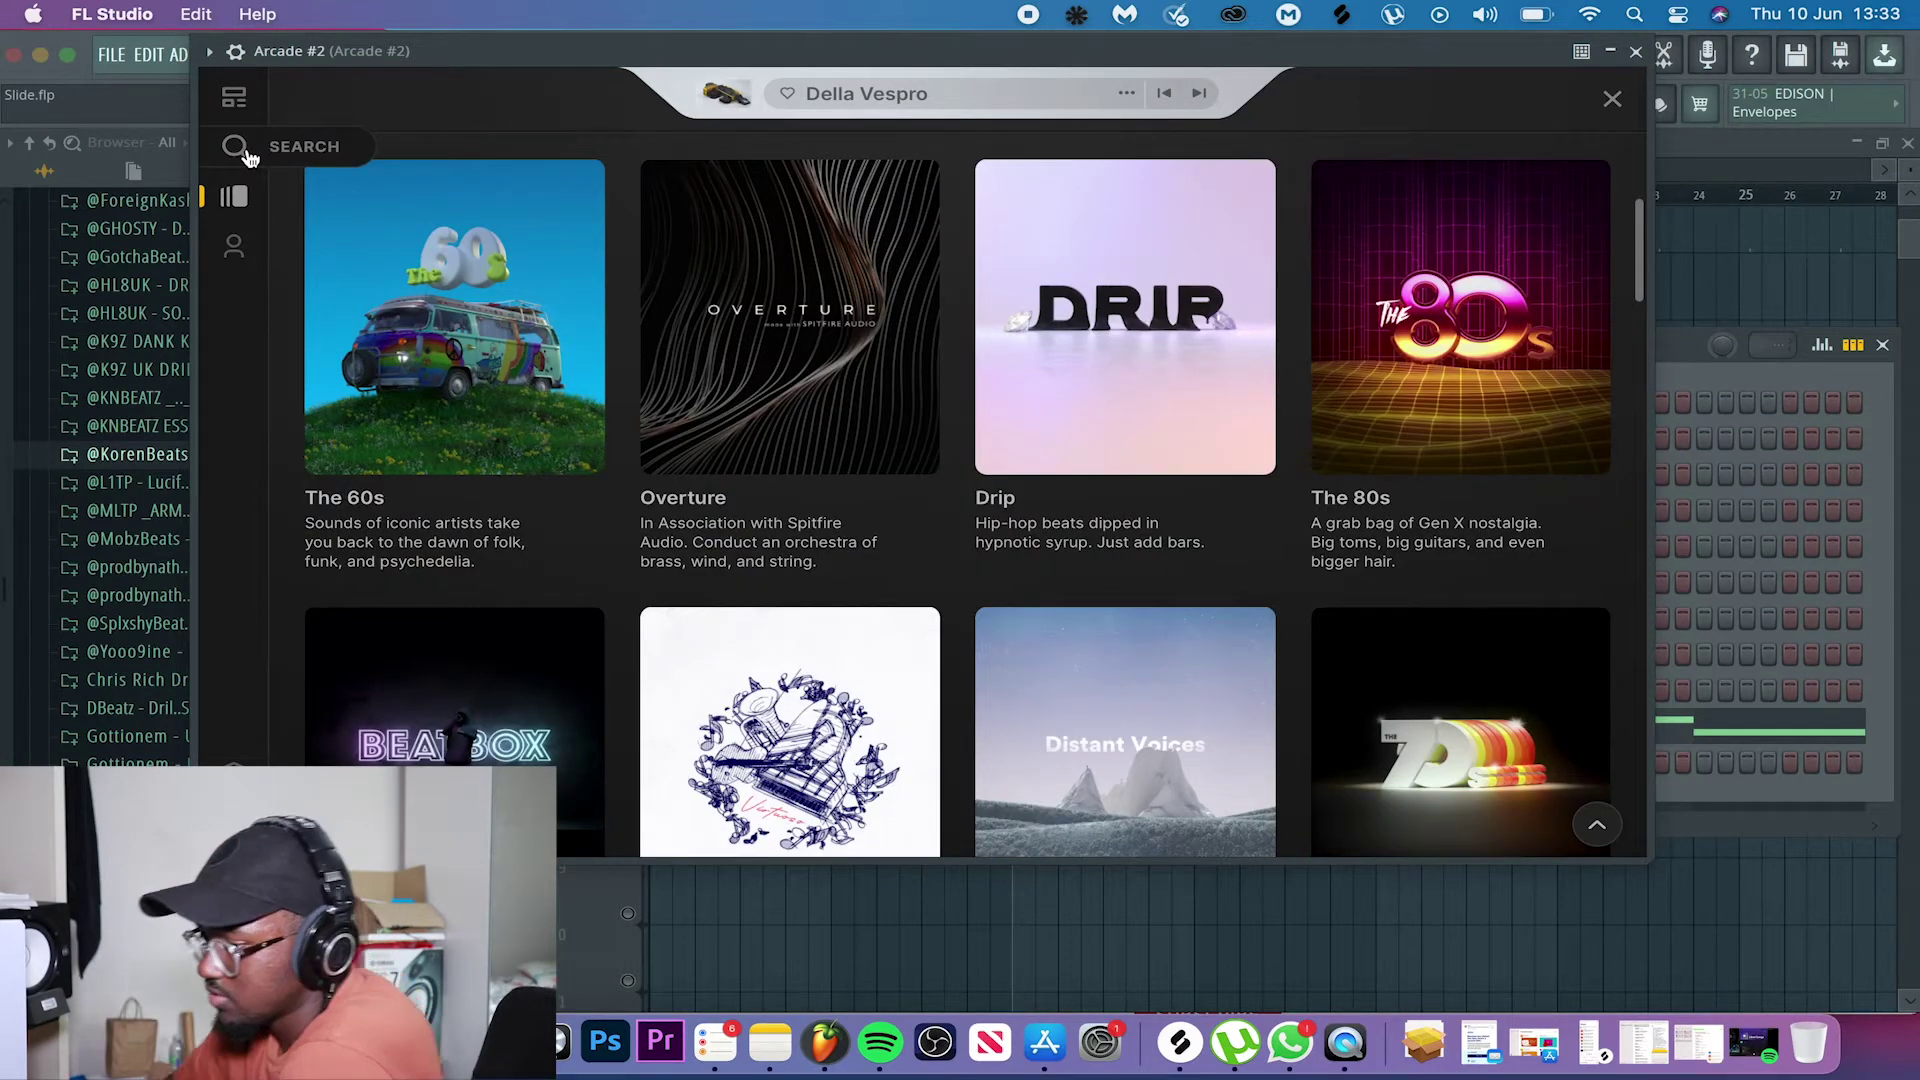
left_click(245, 152)
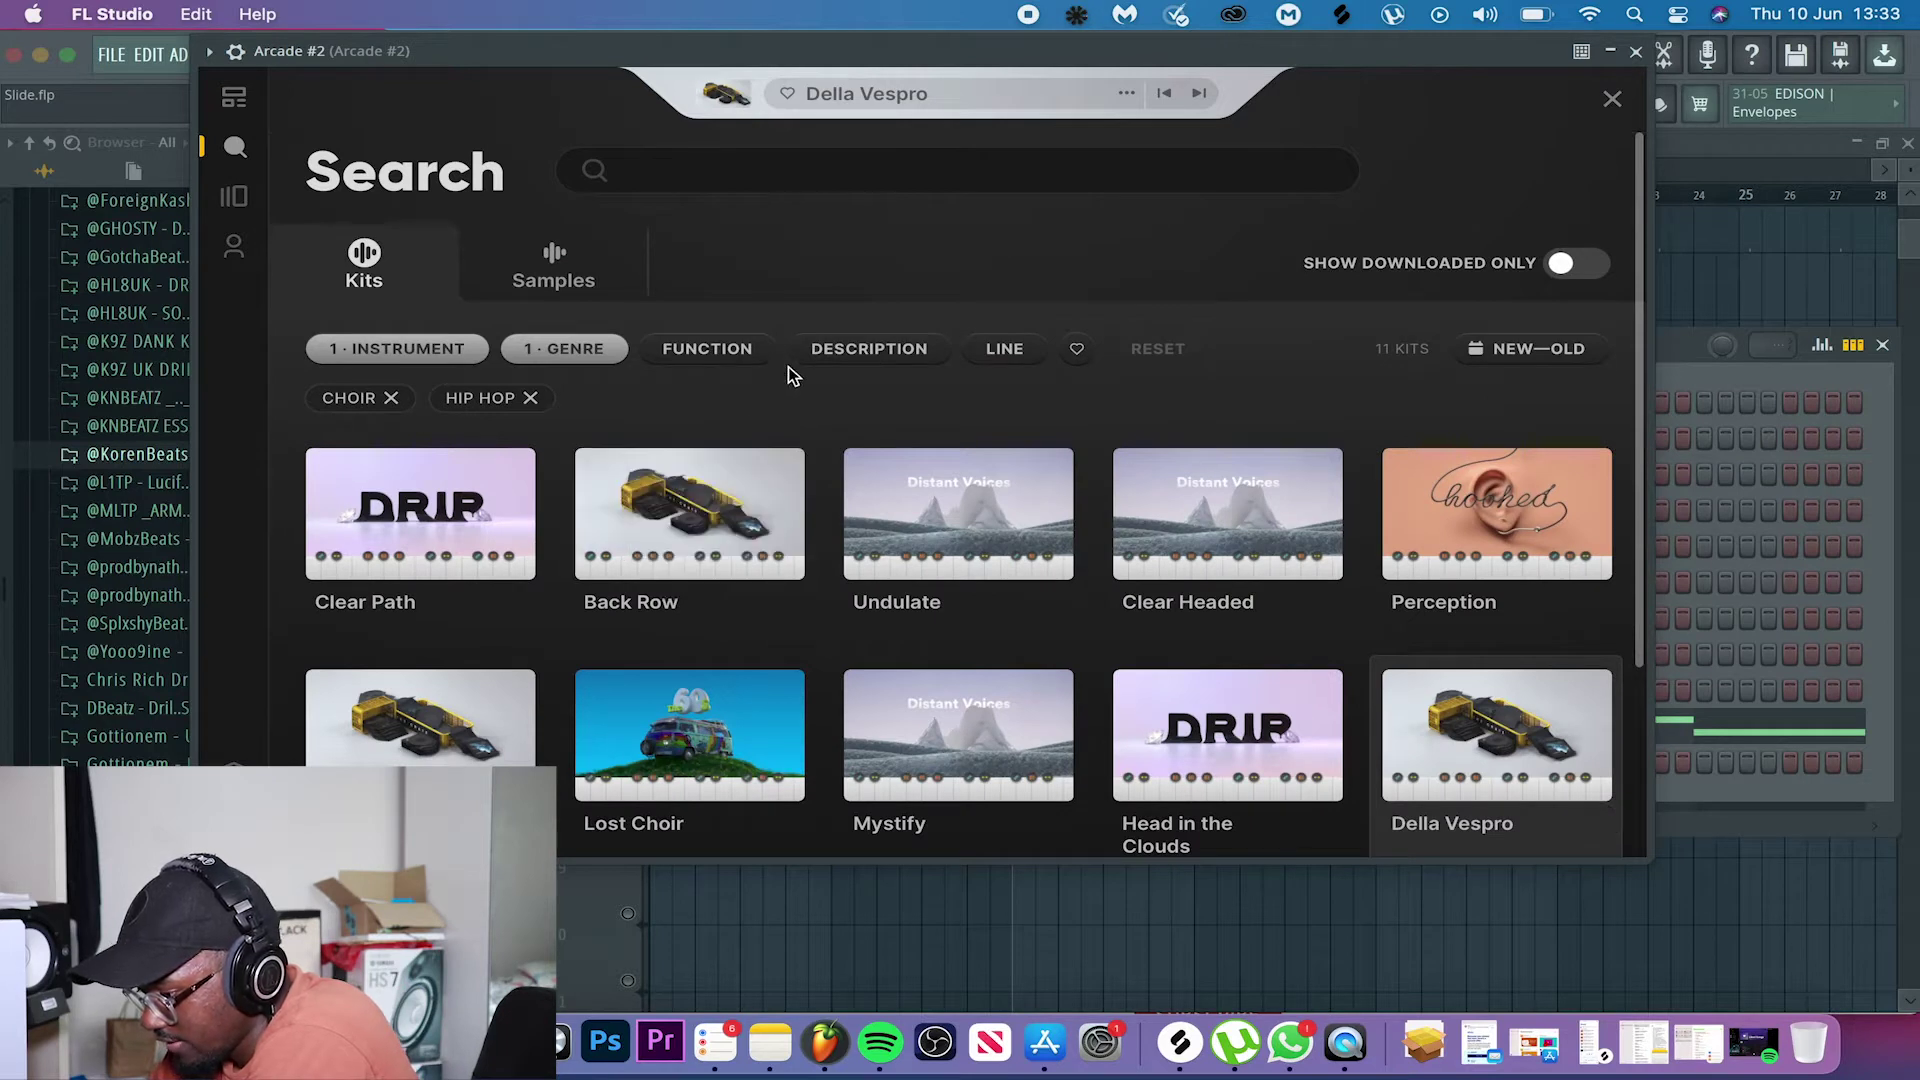
left_click(728, 97)
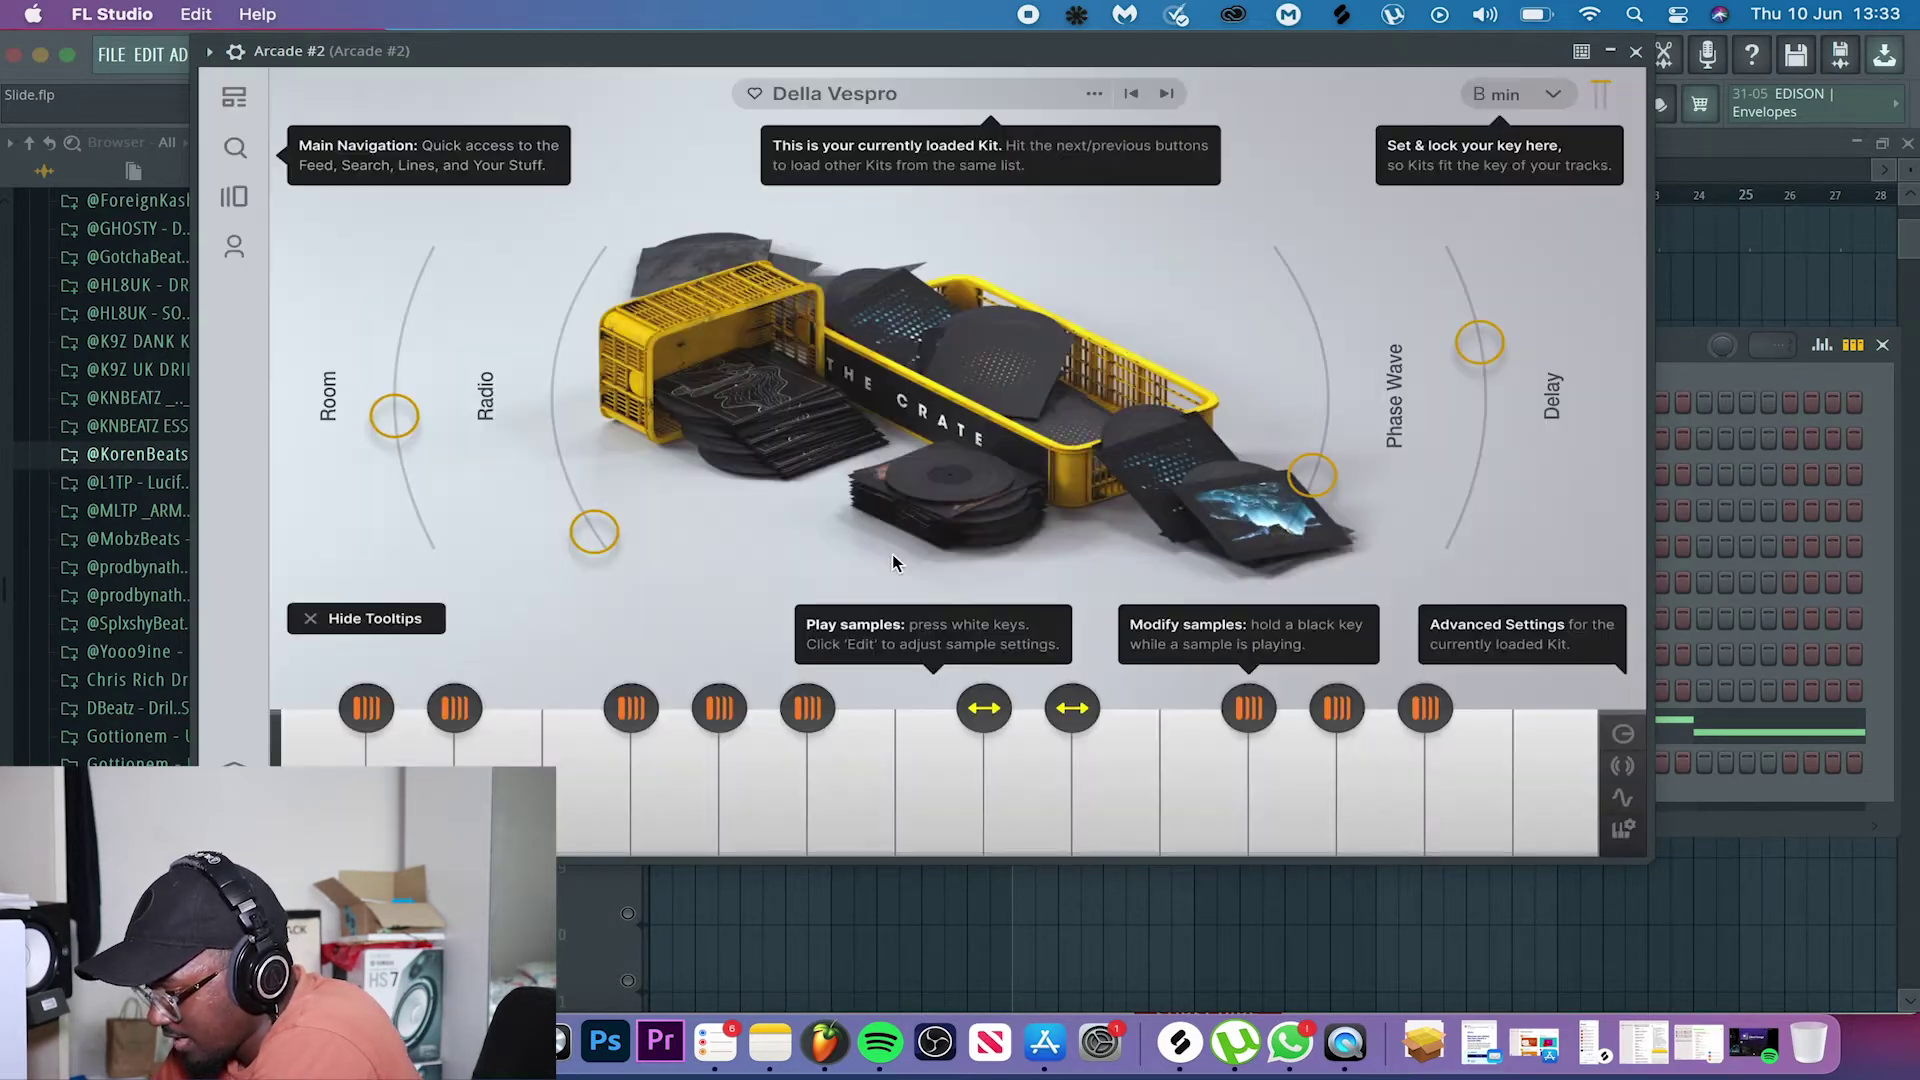
- Audition the samples on the white keys of the Della Vespro kit, and close the instrument and the channel rack
left_click(1492, 786)
left_click(1393, 772)
left_click(1115, 782)
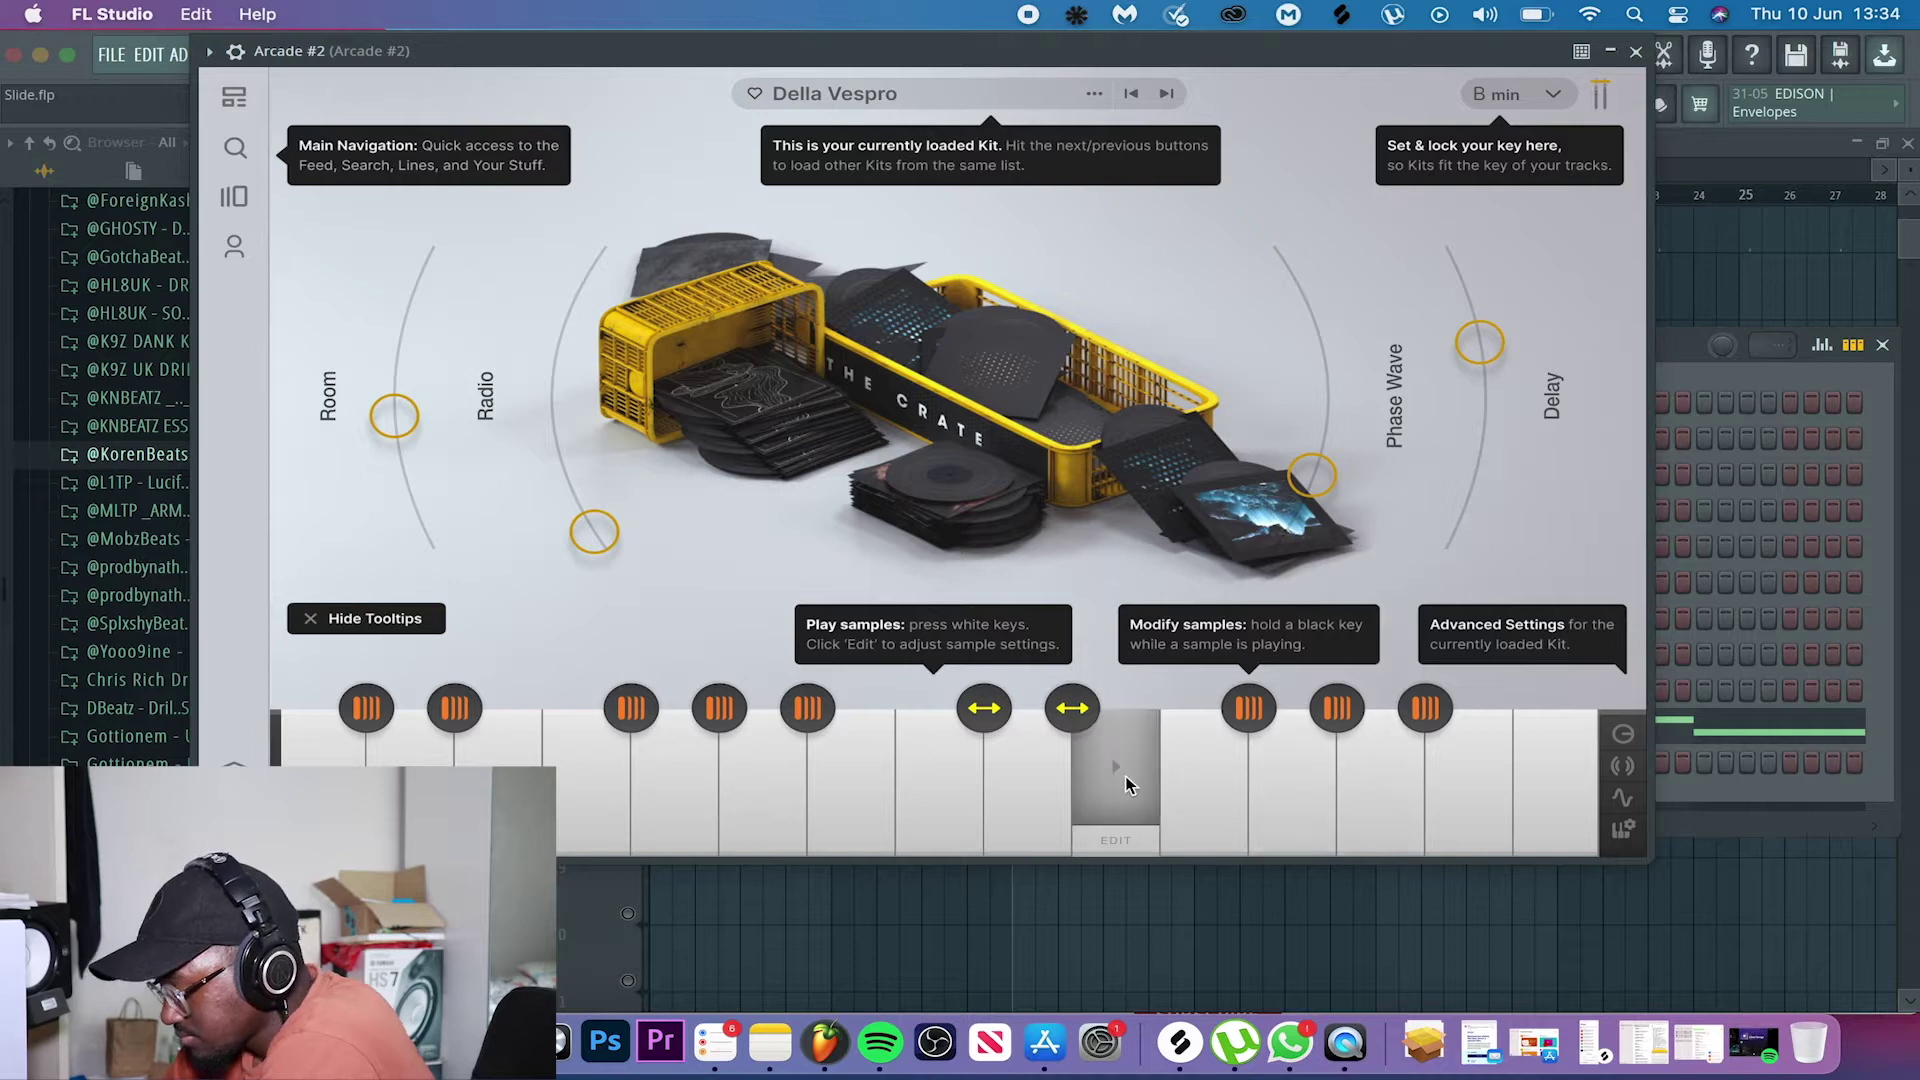
left_click(1038, 776)
left_click(926, 779)
left_click(831, 780)
left_click(745, 772)
left_click(675, 771)
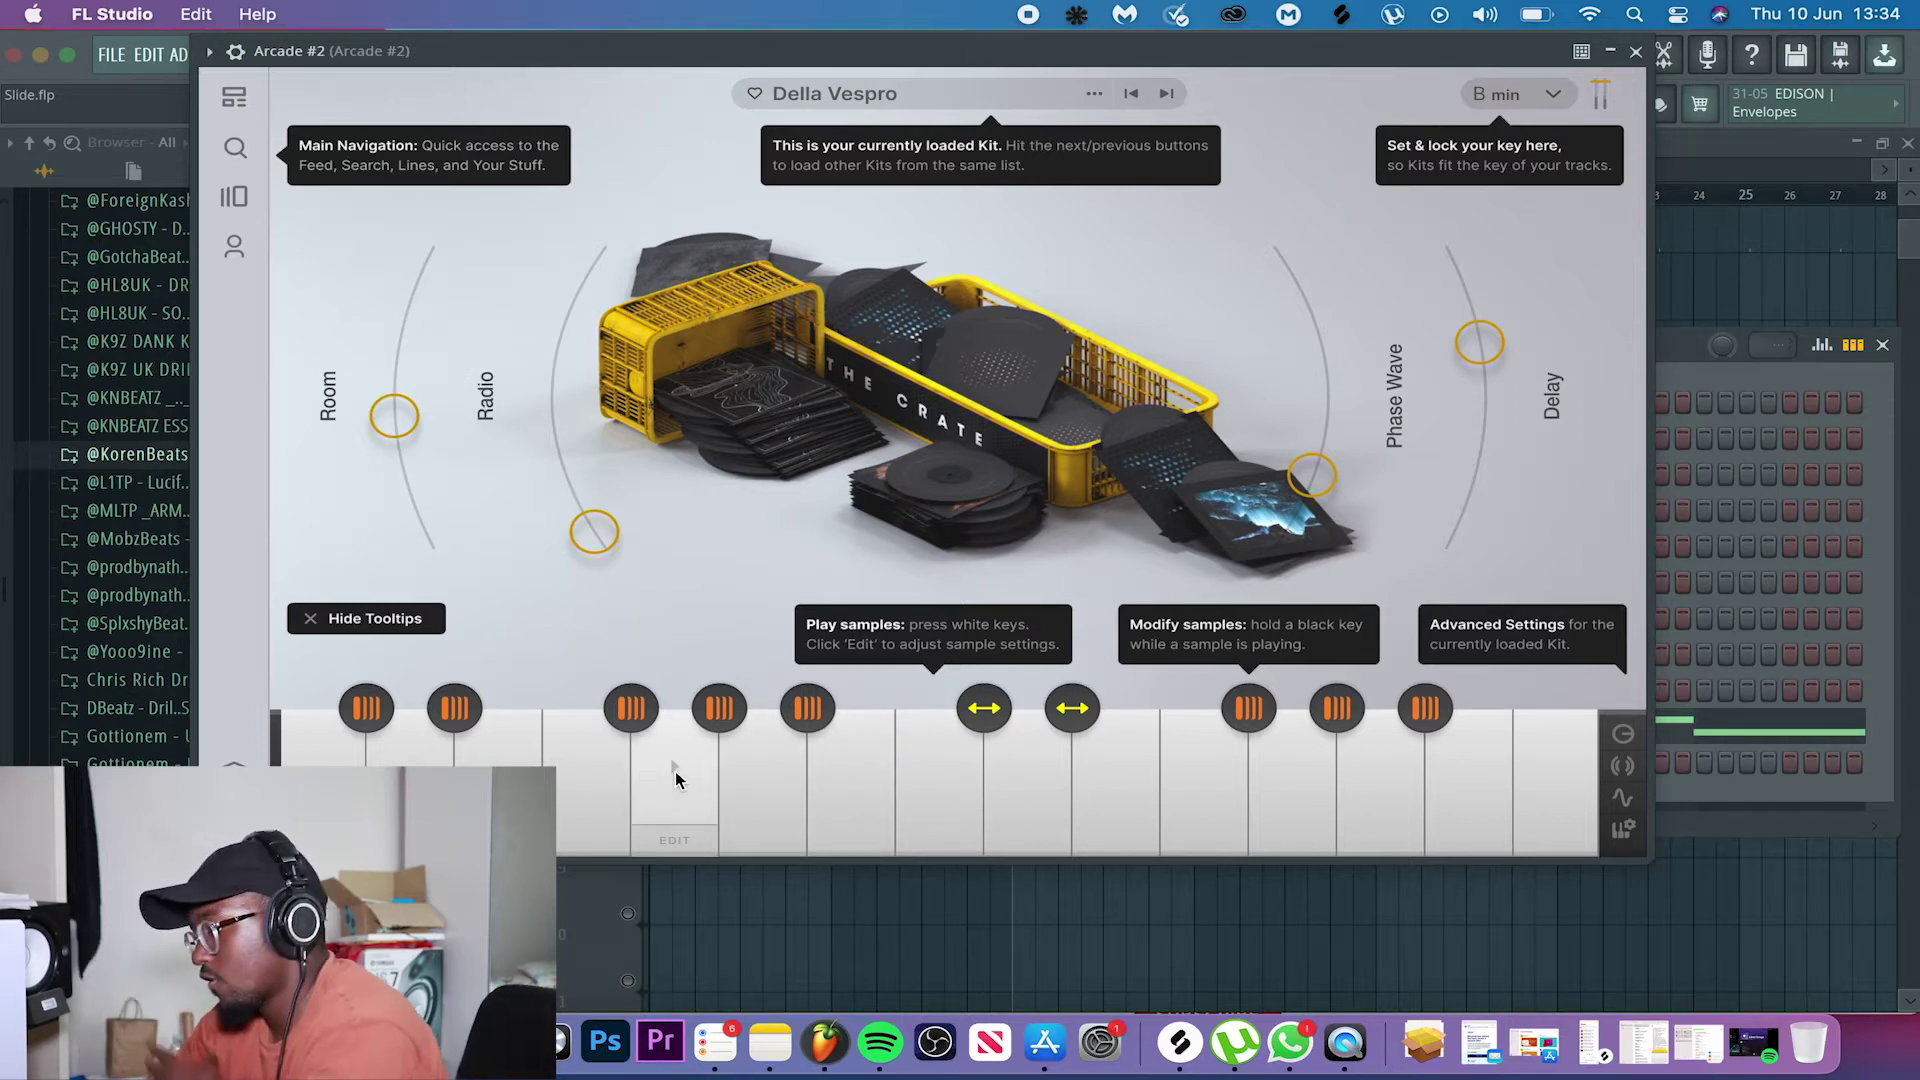
left_click(732, 780)
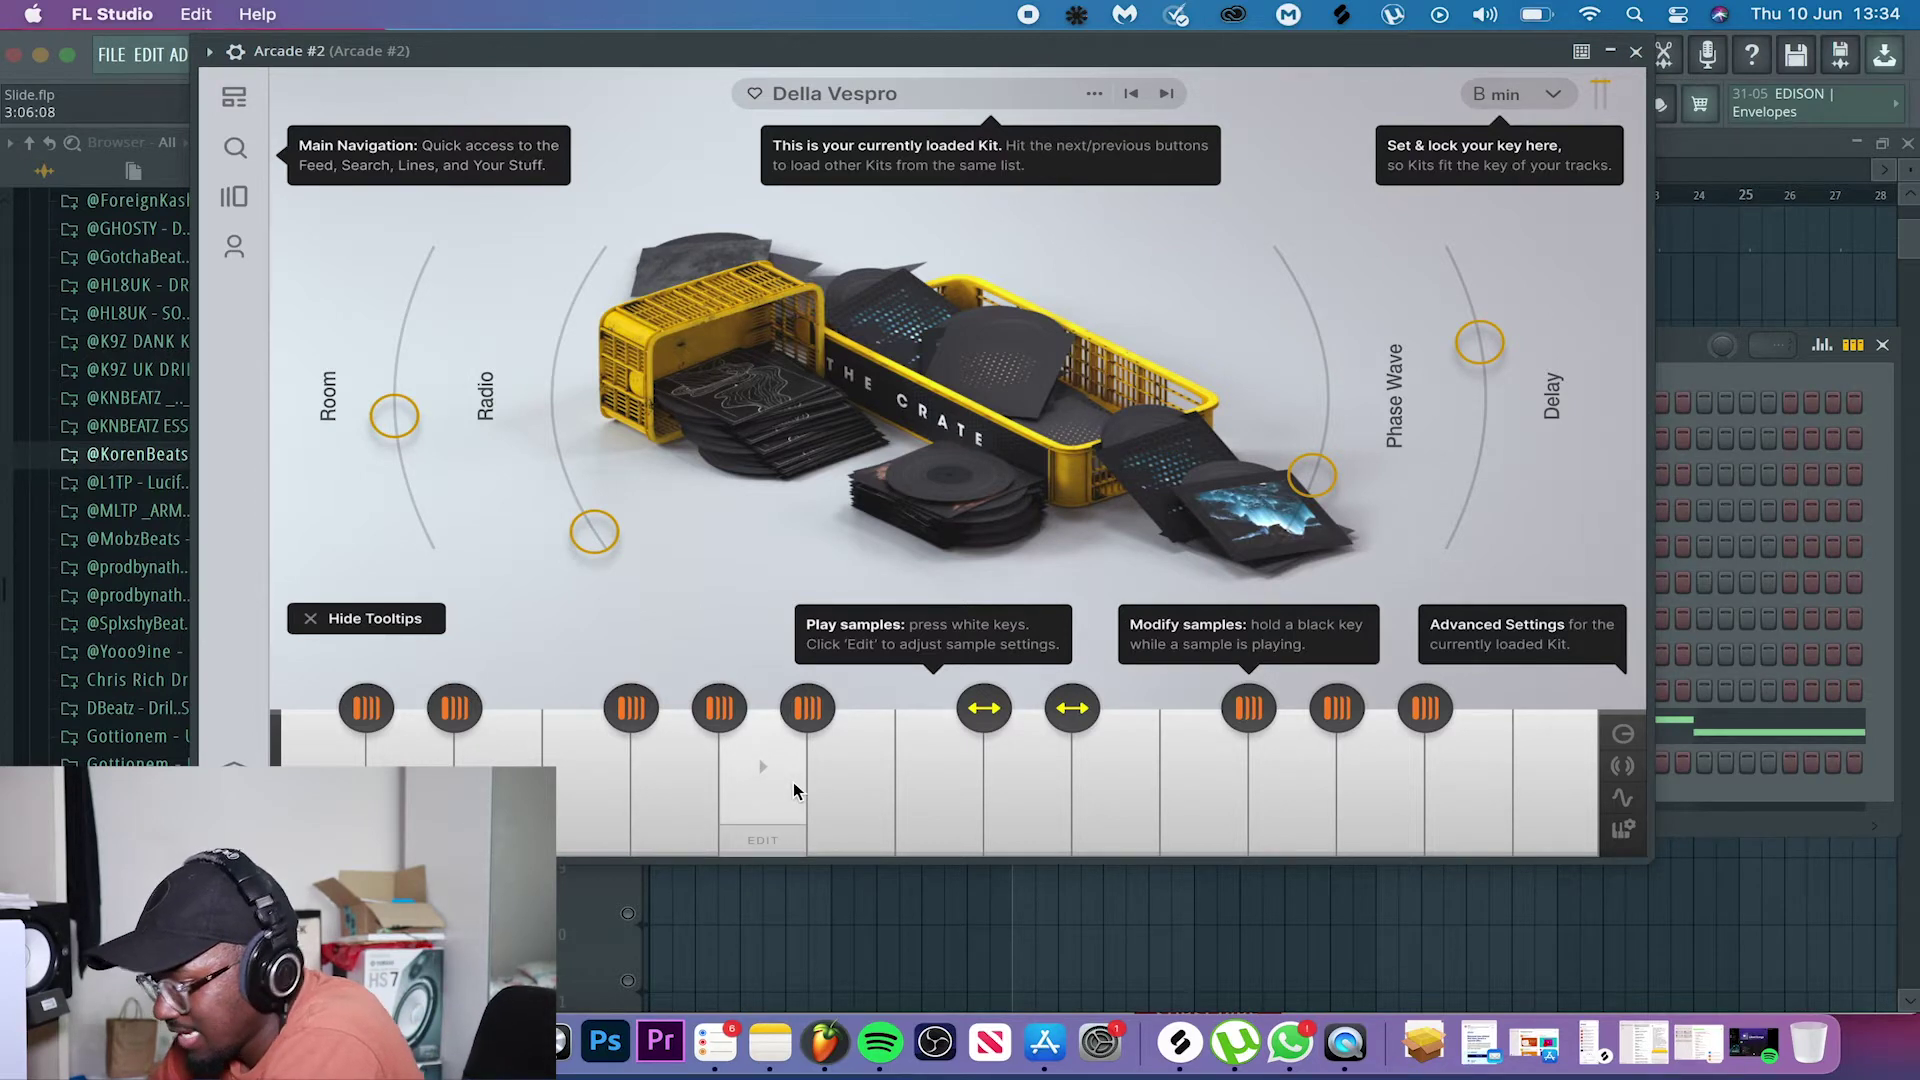
left_click(1466, 786)
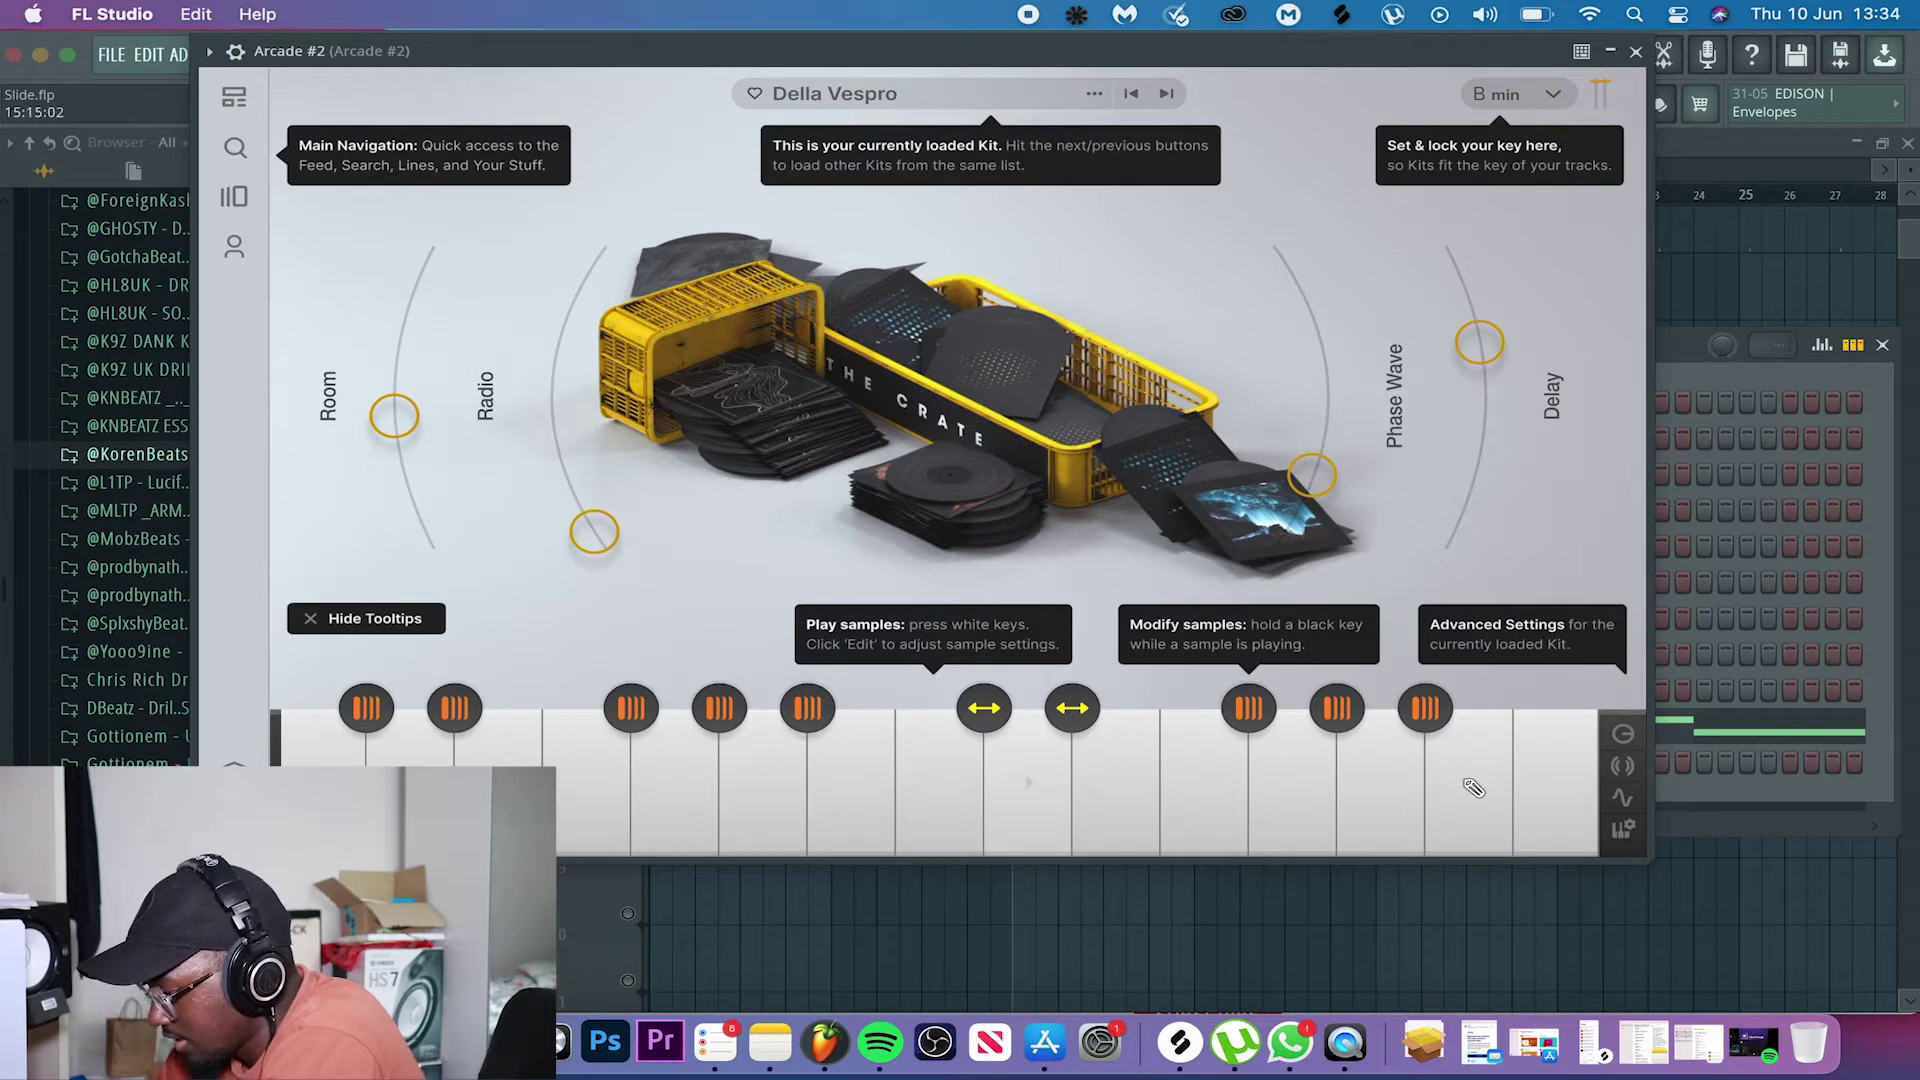
left_click(1564, 787)
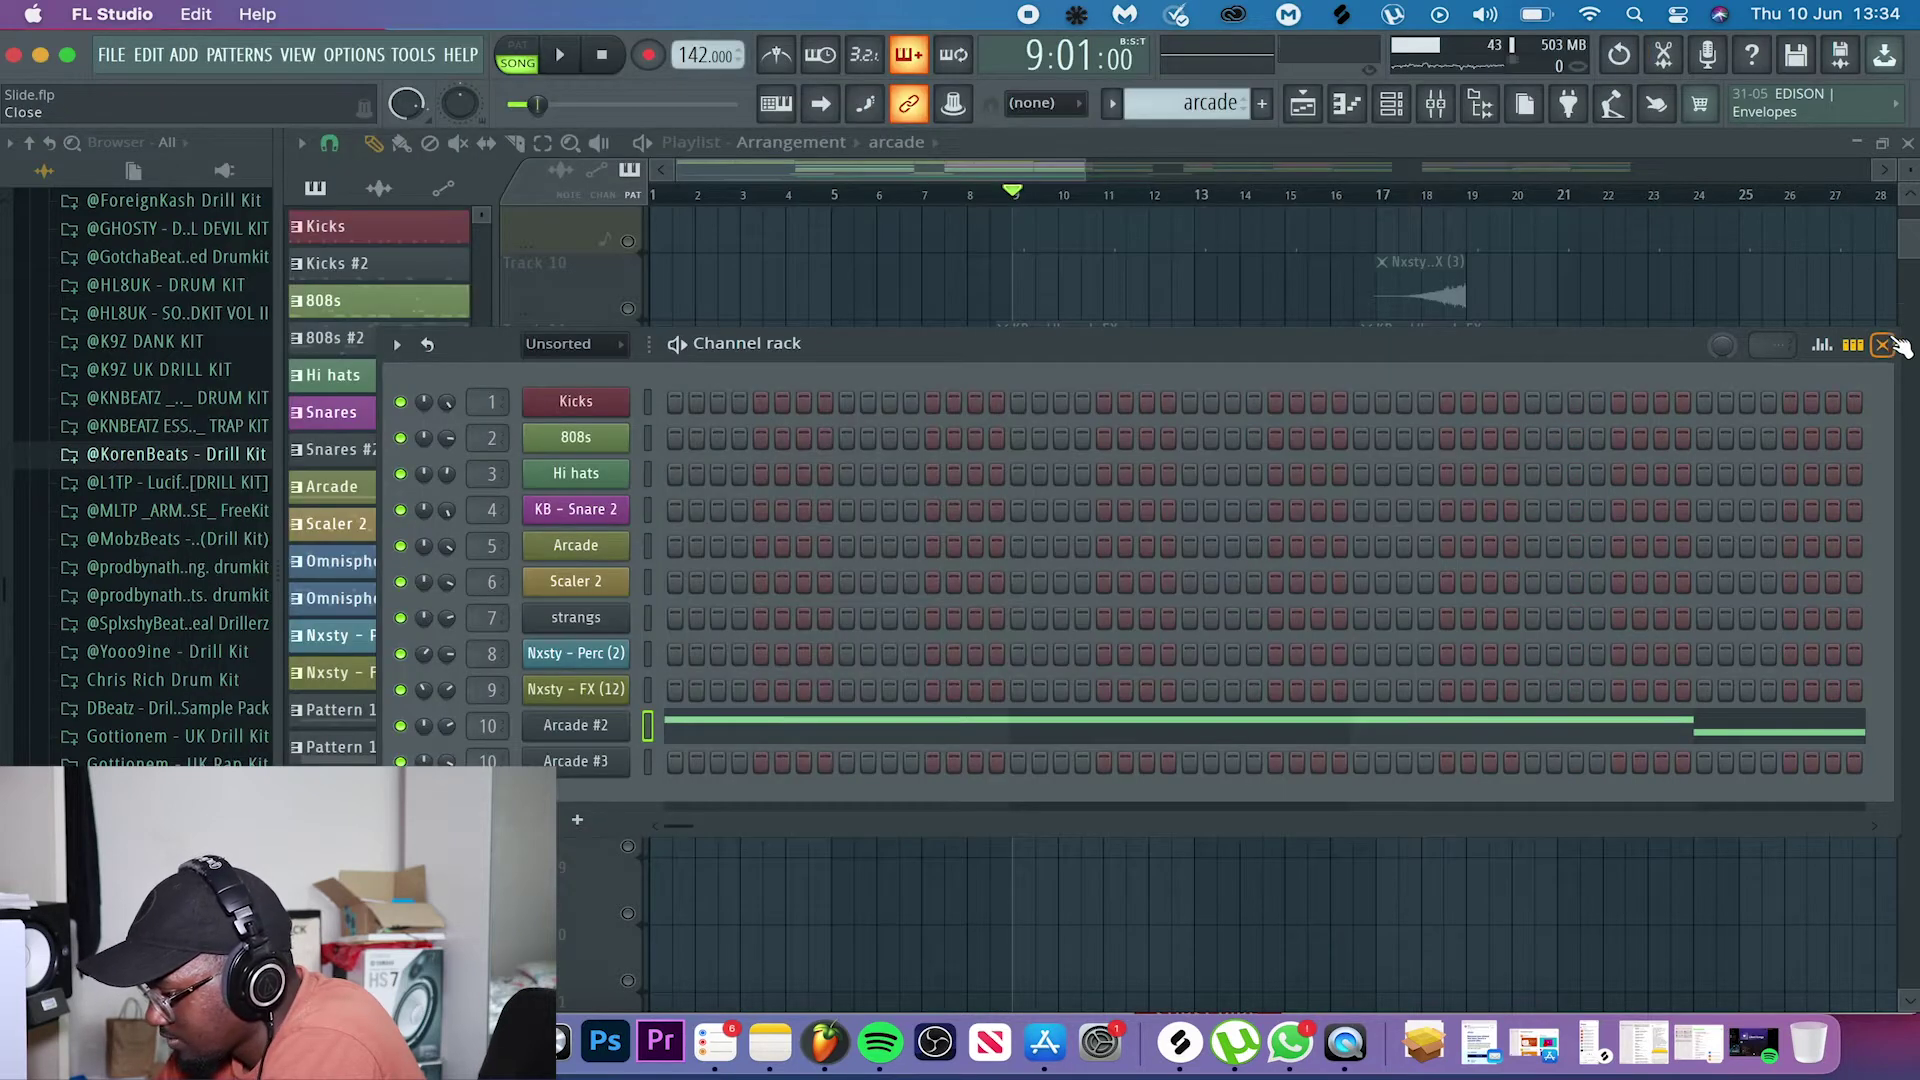
left_click(1884, 346)
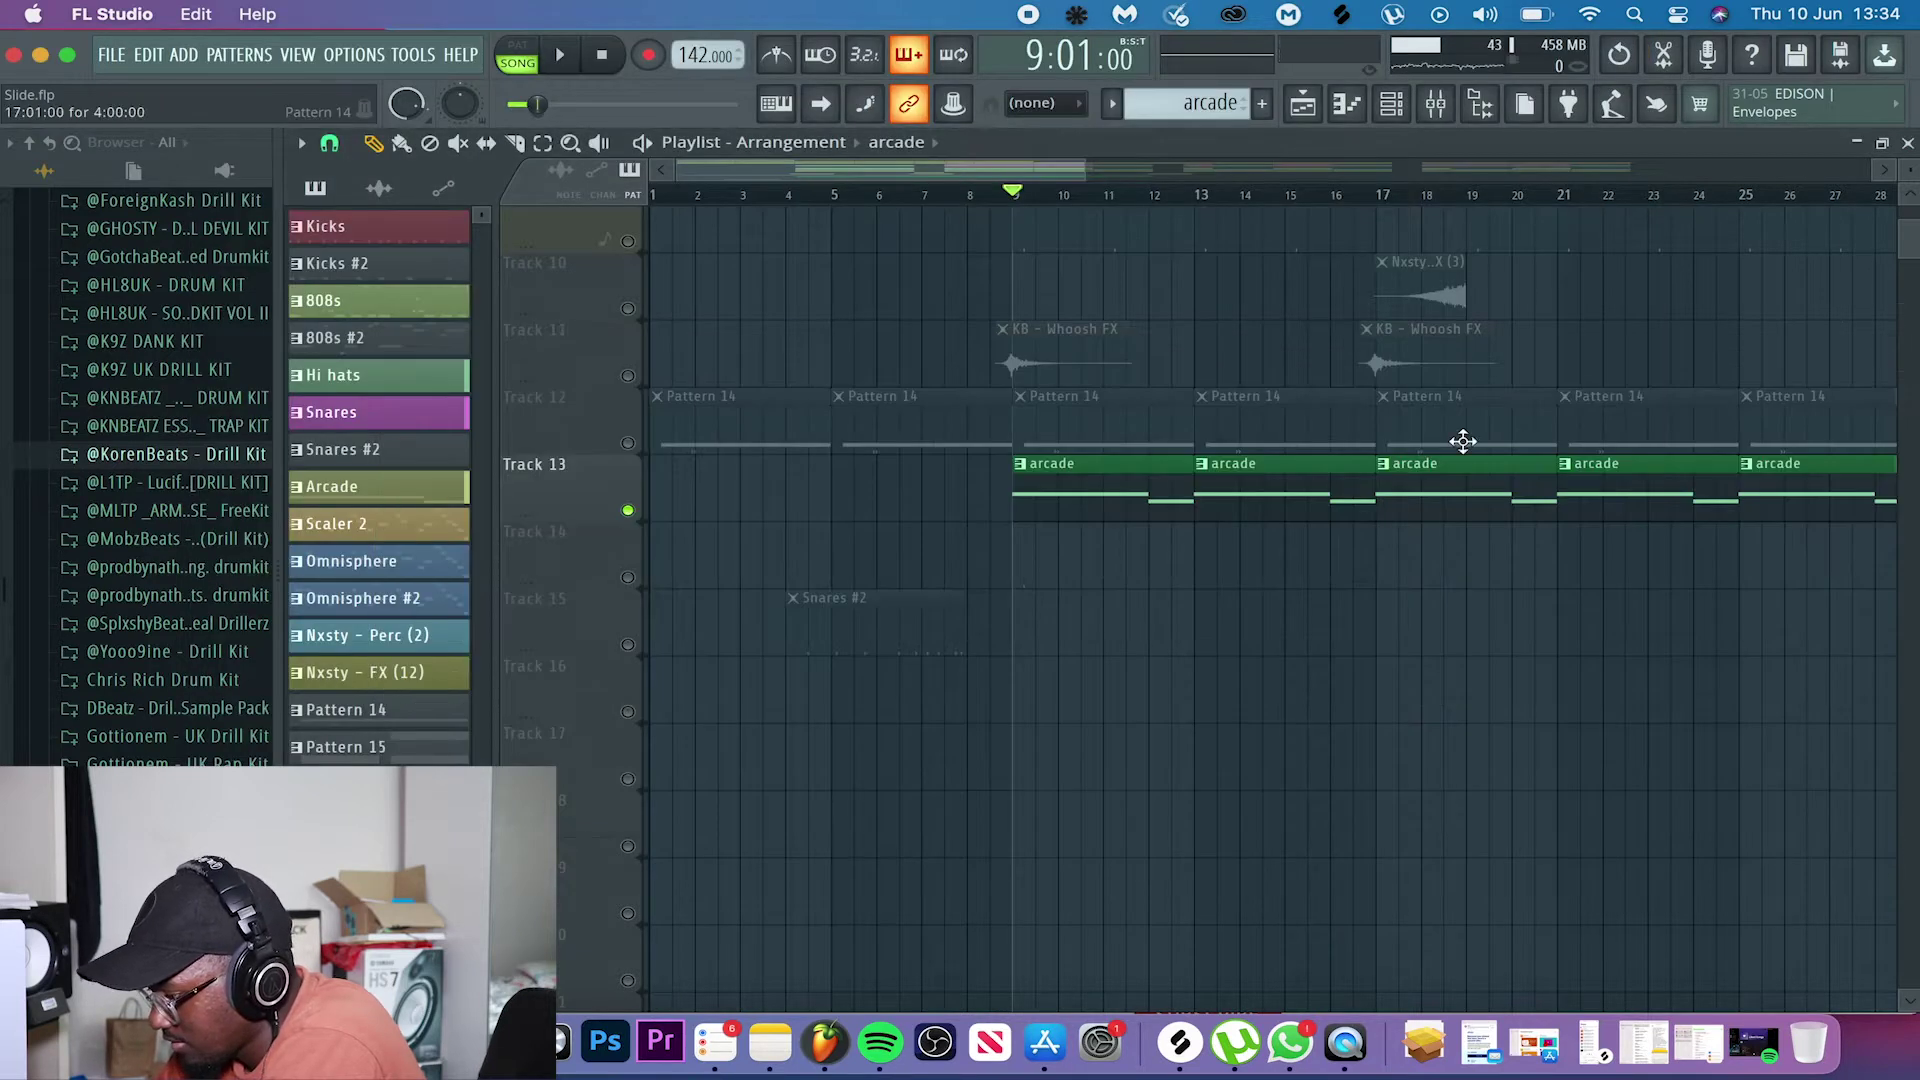
- Audition the soloed arcade pattern on Track 13 from bar 9, and stop playback
scroll(1179, 567, "up", 3)
key("space")
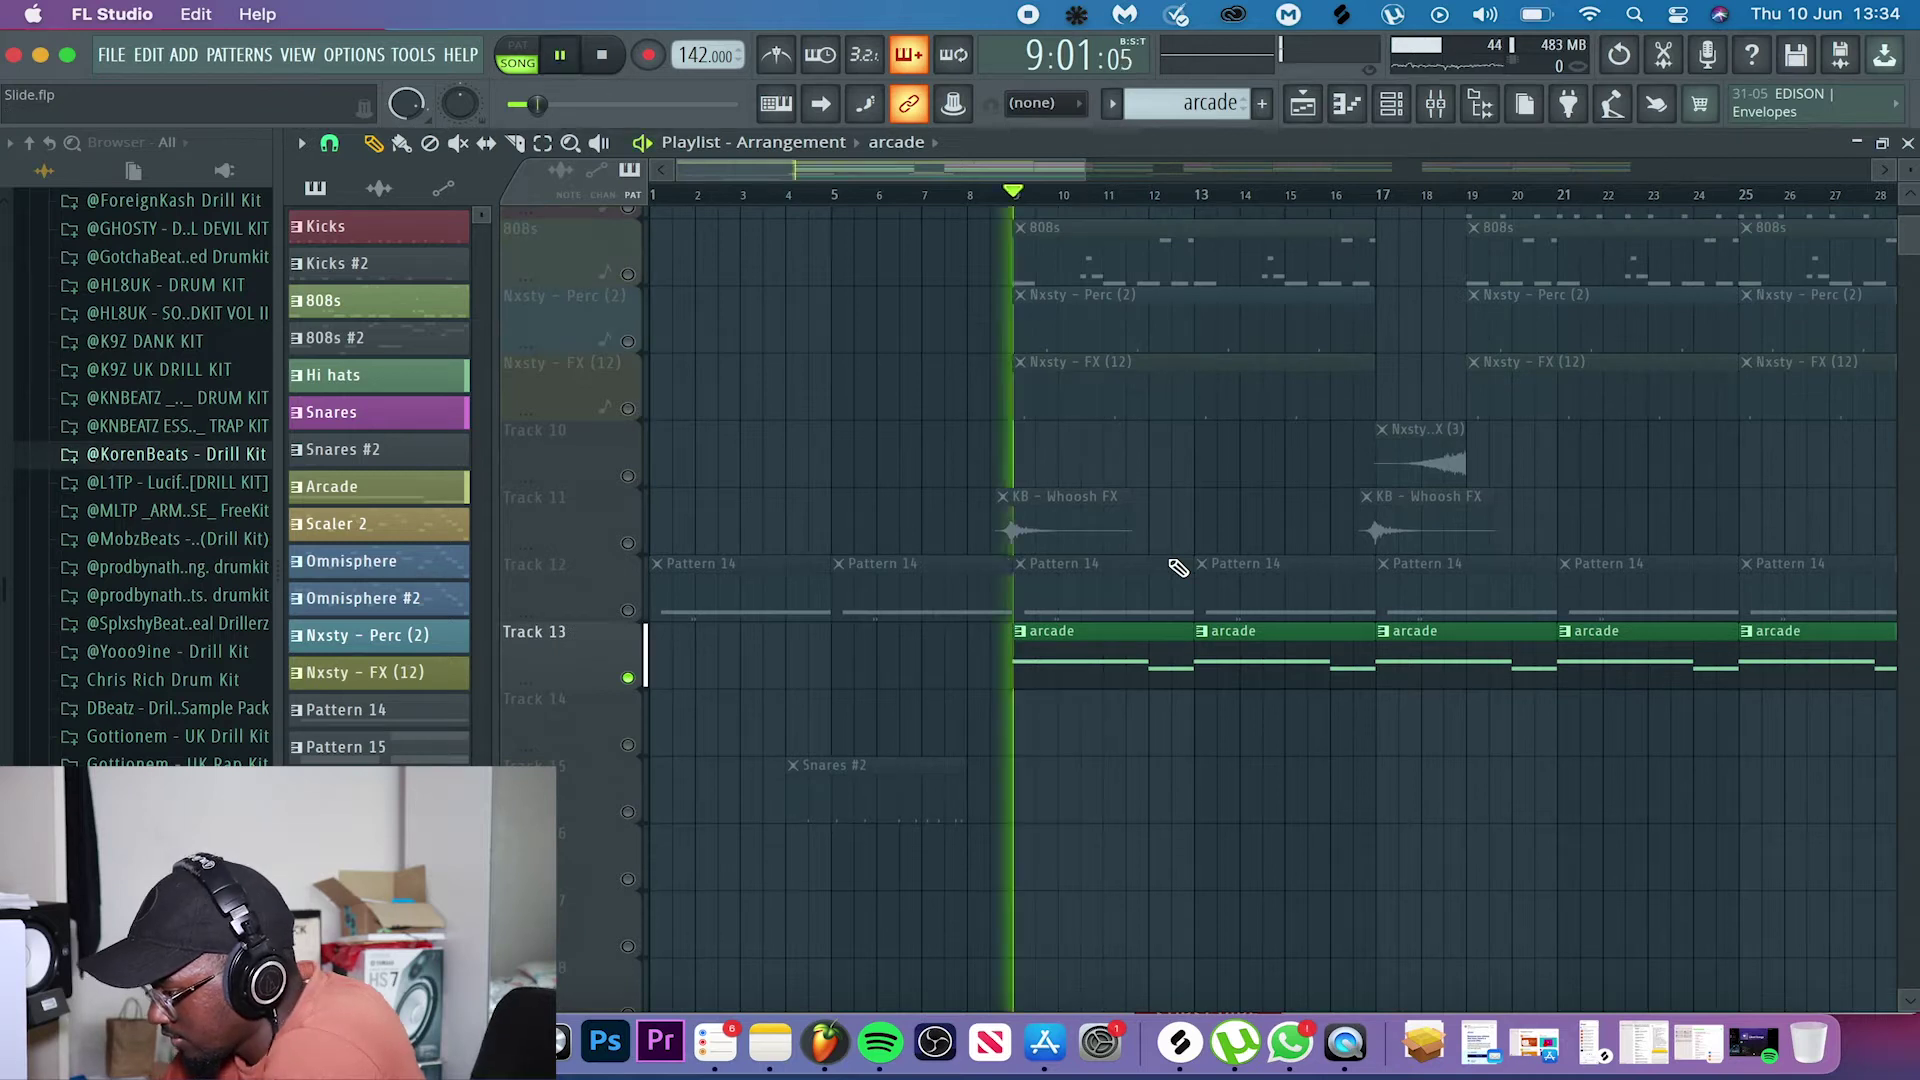
scroll(1091, 488, "up", 3)
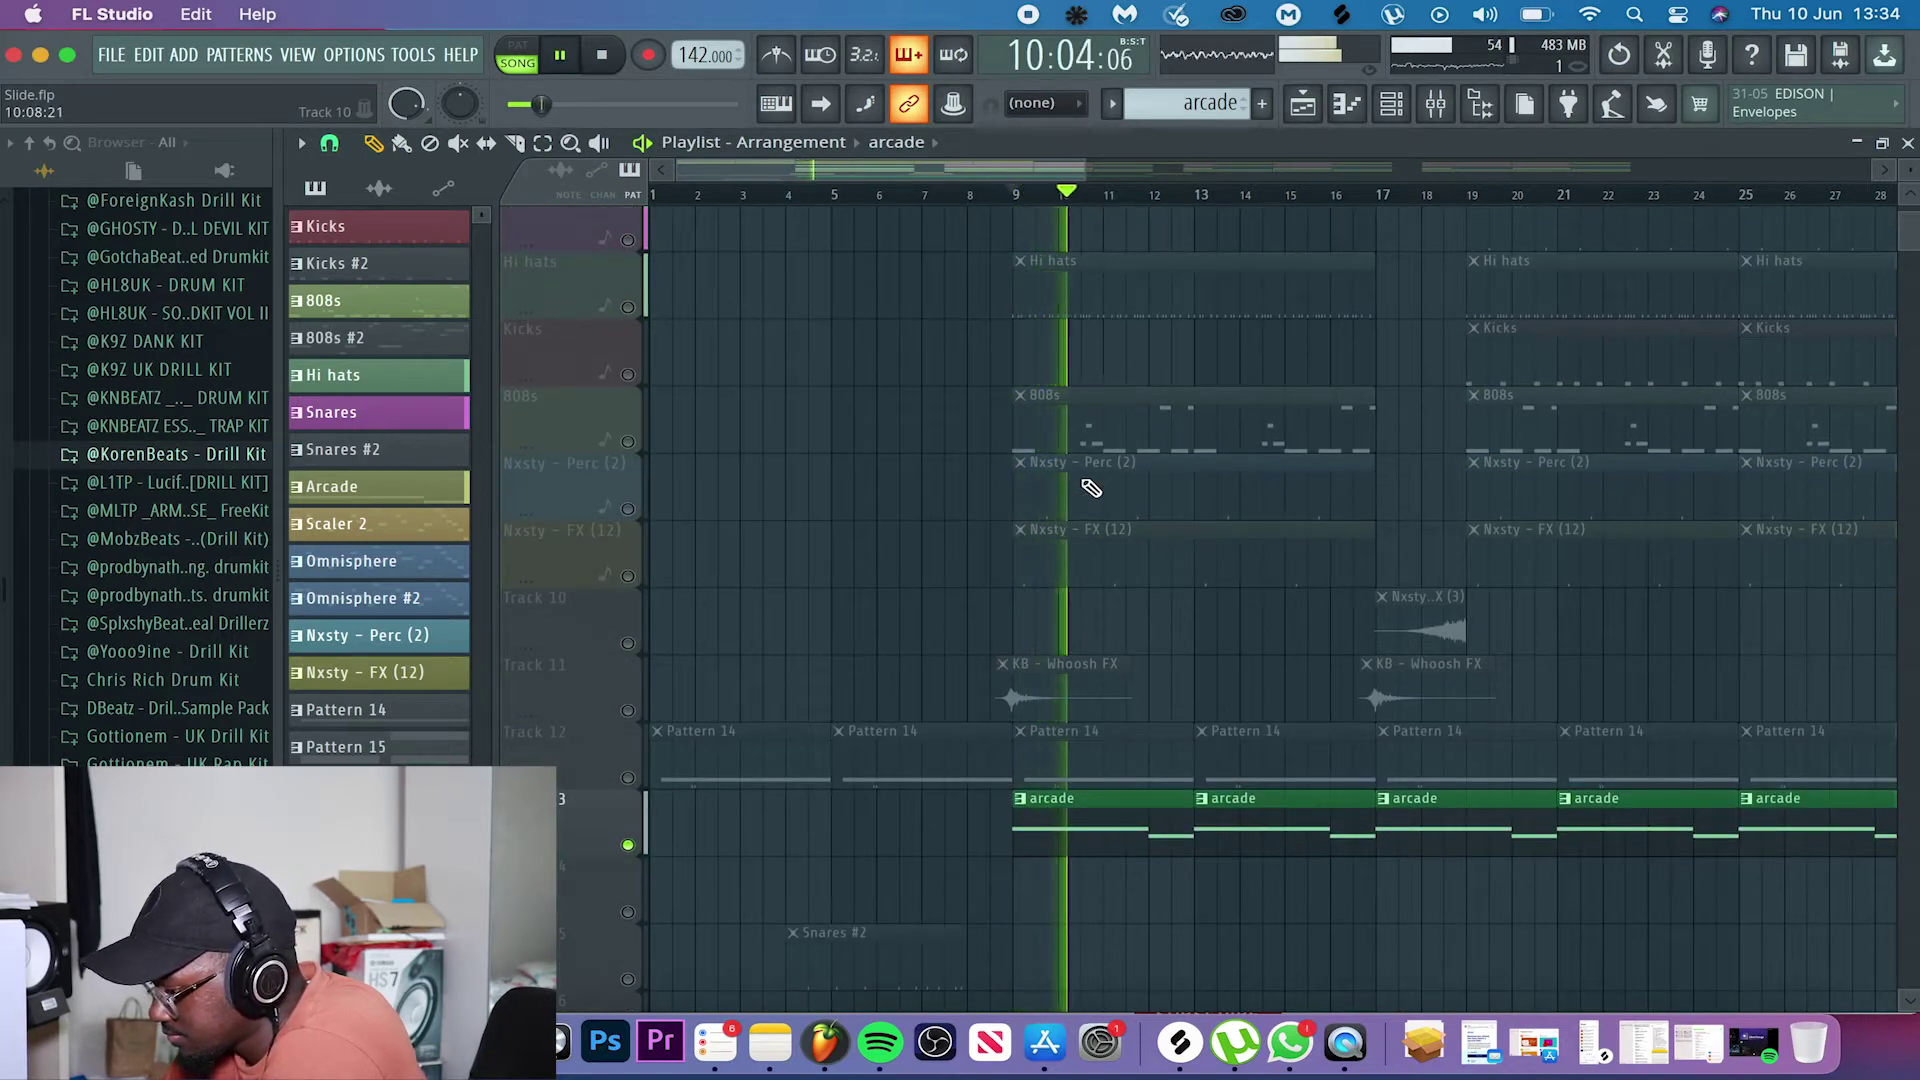
scroll(1100, 482, "down", 2)
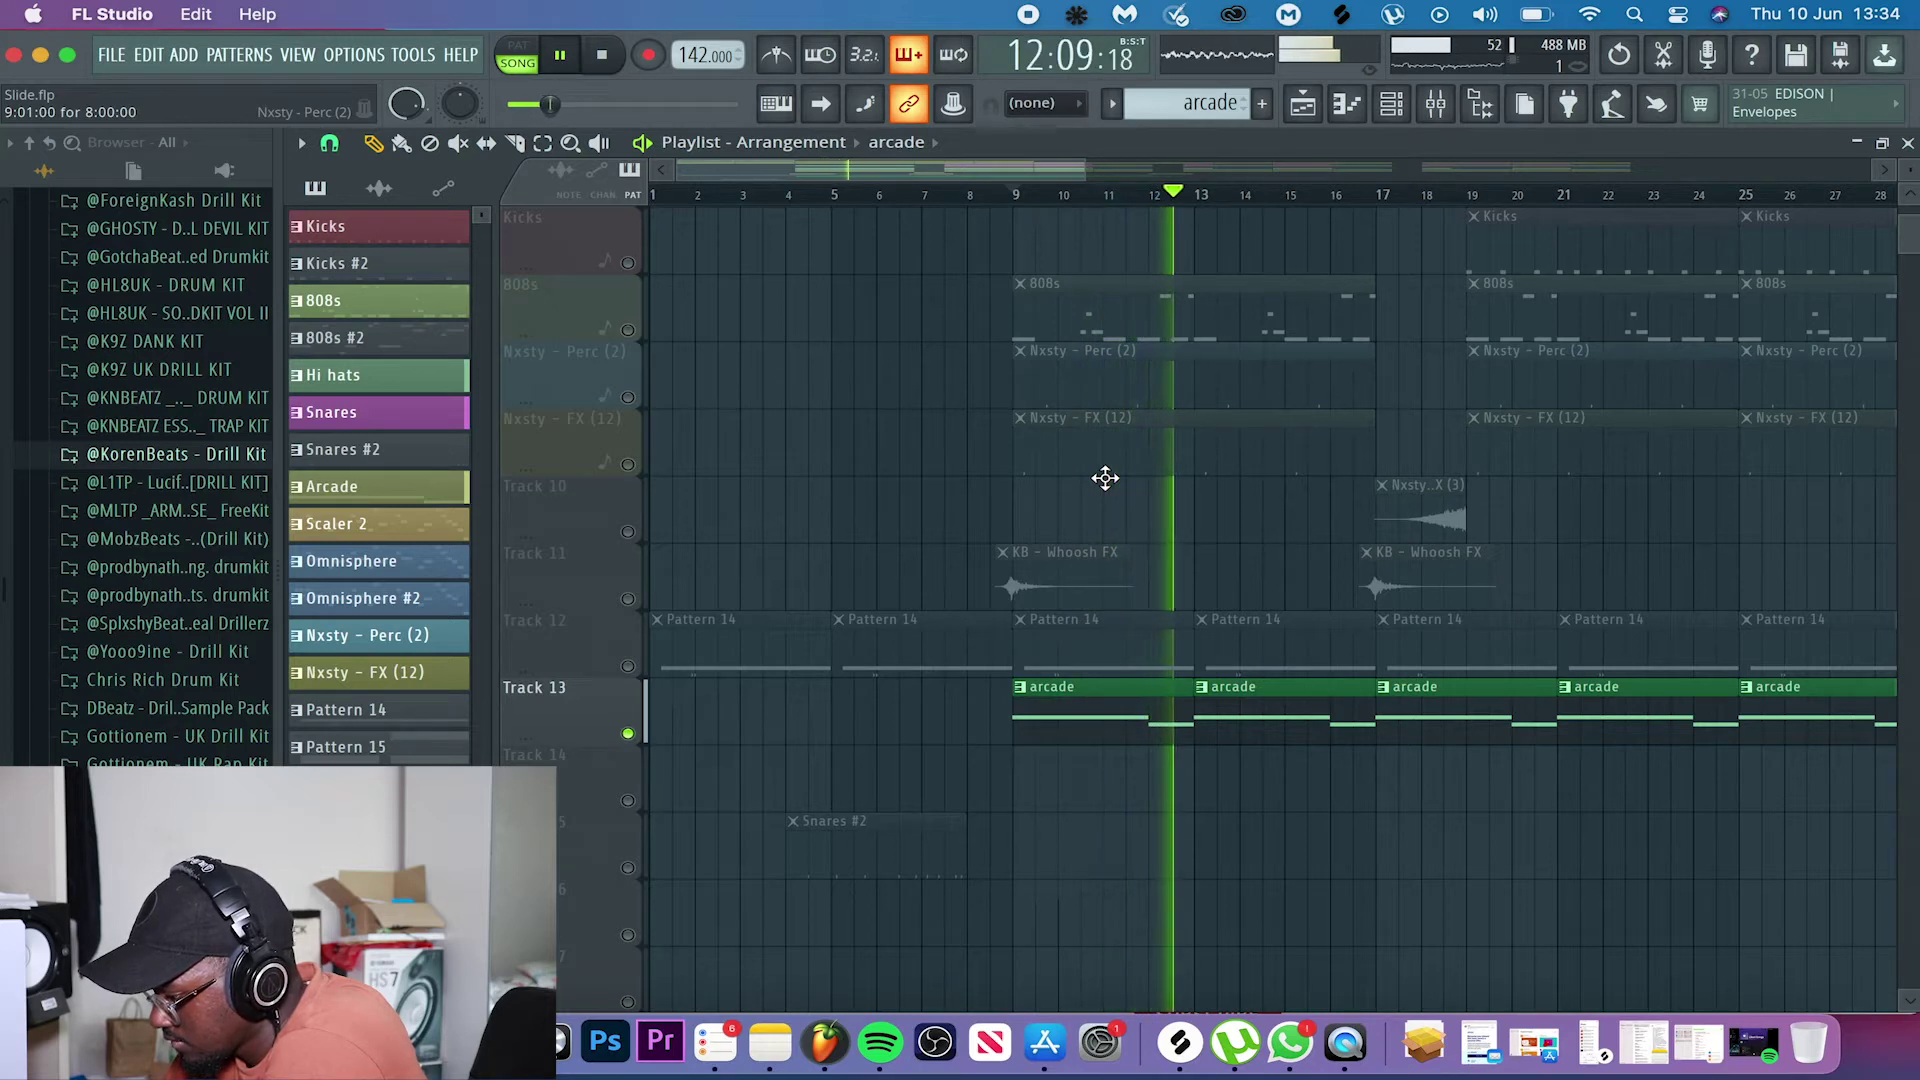
key("space")
- Unmute the Arcade track and audition it together with Track 13 from bar 9
scroll(997, 491, "up", 3)
scroll(997, 491, "up", 3)
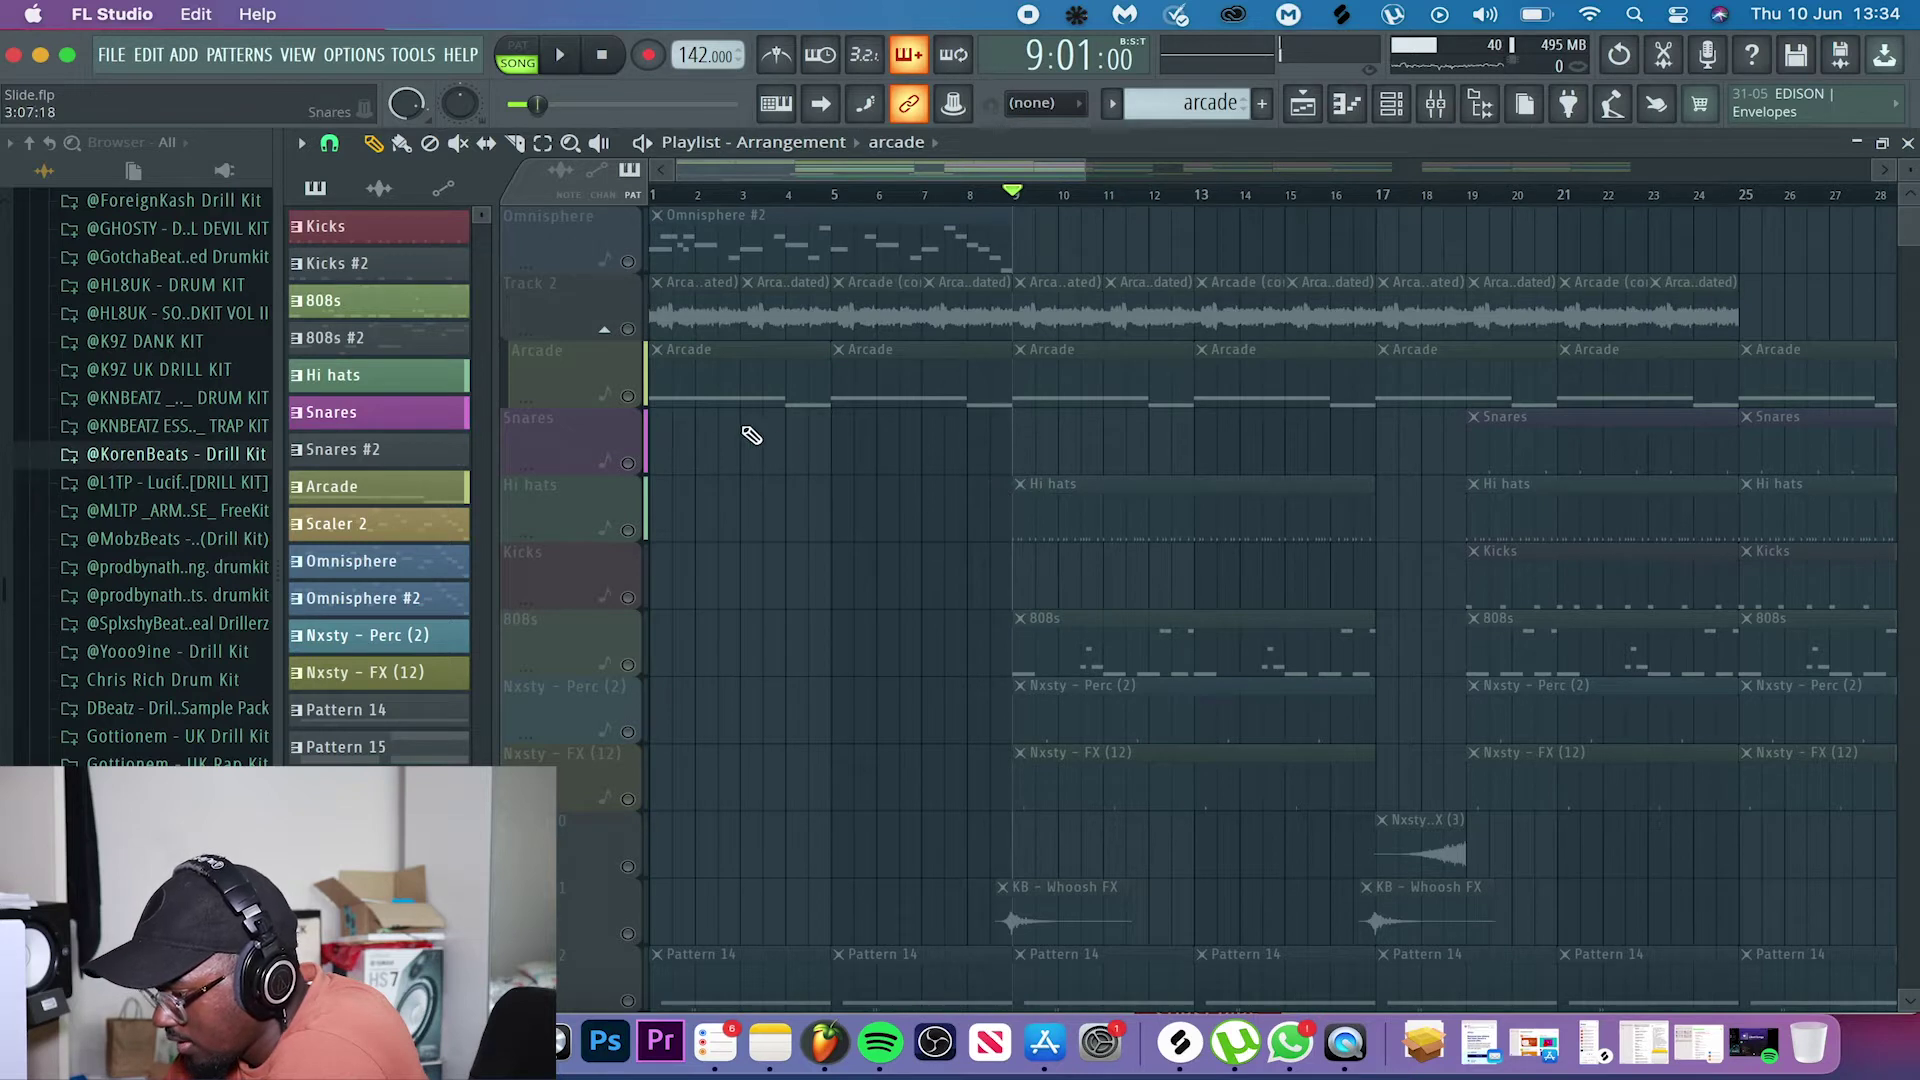
left_click(630, 397)
scroll(998, 519, "down", 5)
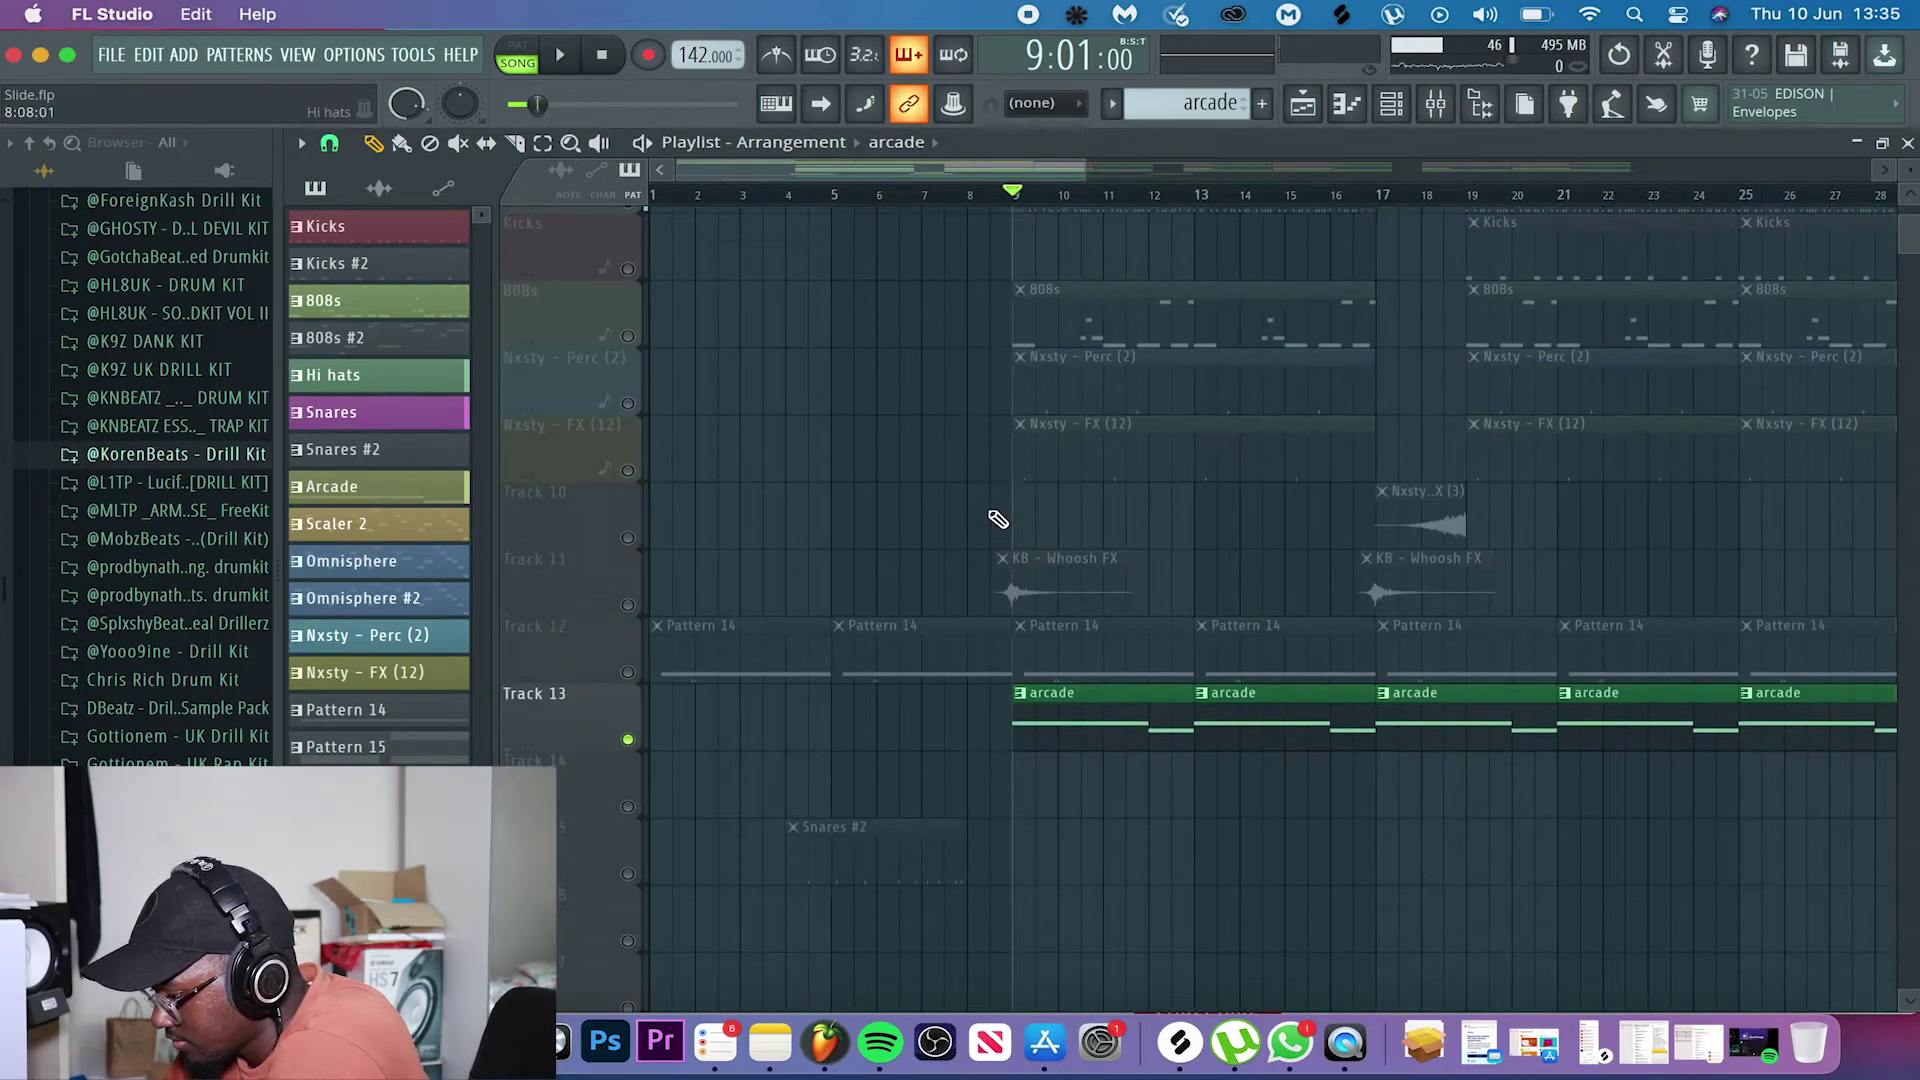
scroll(998, 519, "up", 3)
key("space")
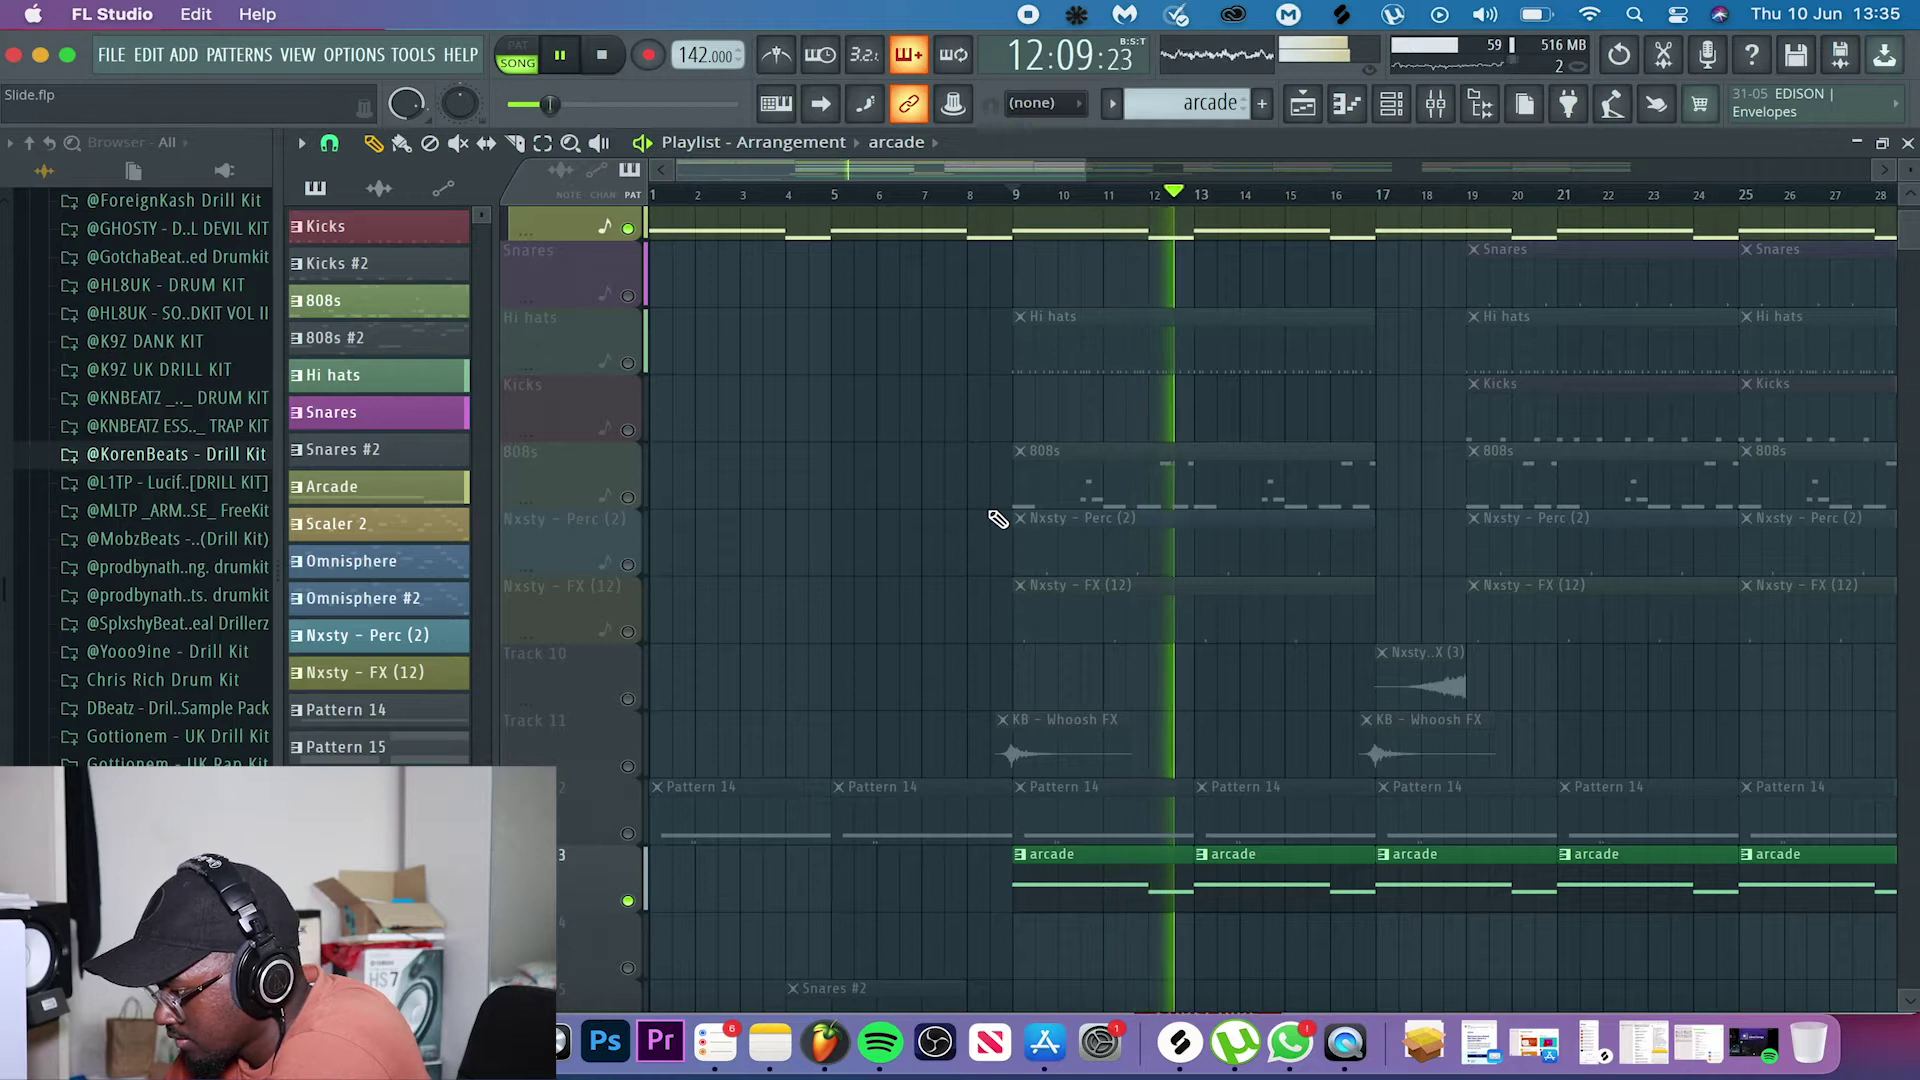
key("space")
- Mute the Arcade track and Track 13, and re-enable every track in the playlist
scroll(640, 420, "up", 3)
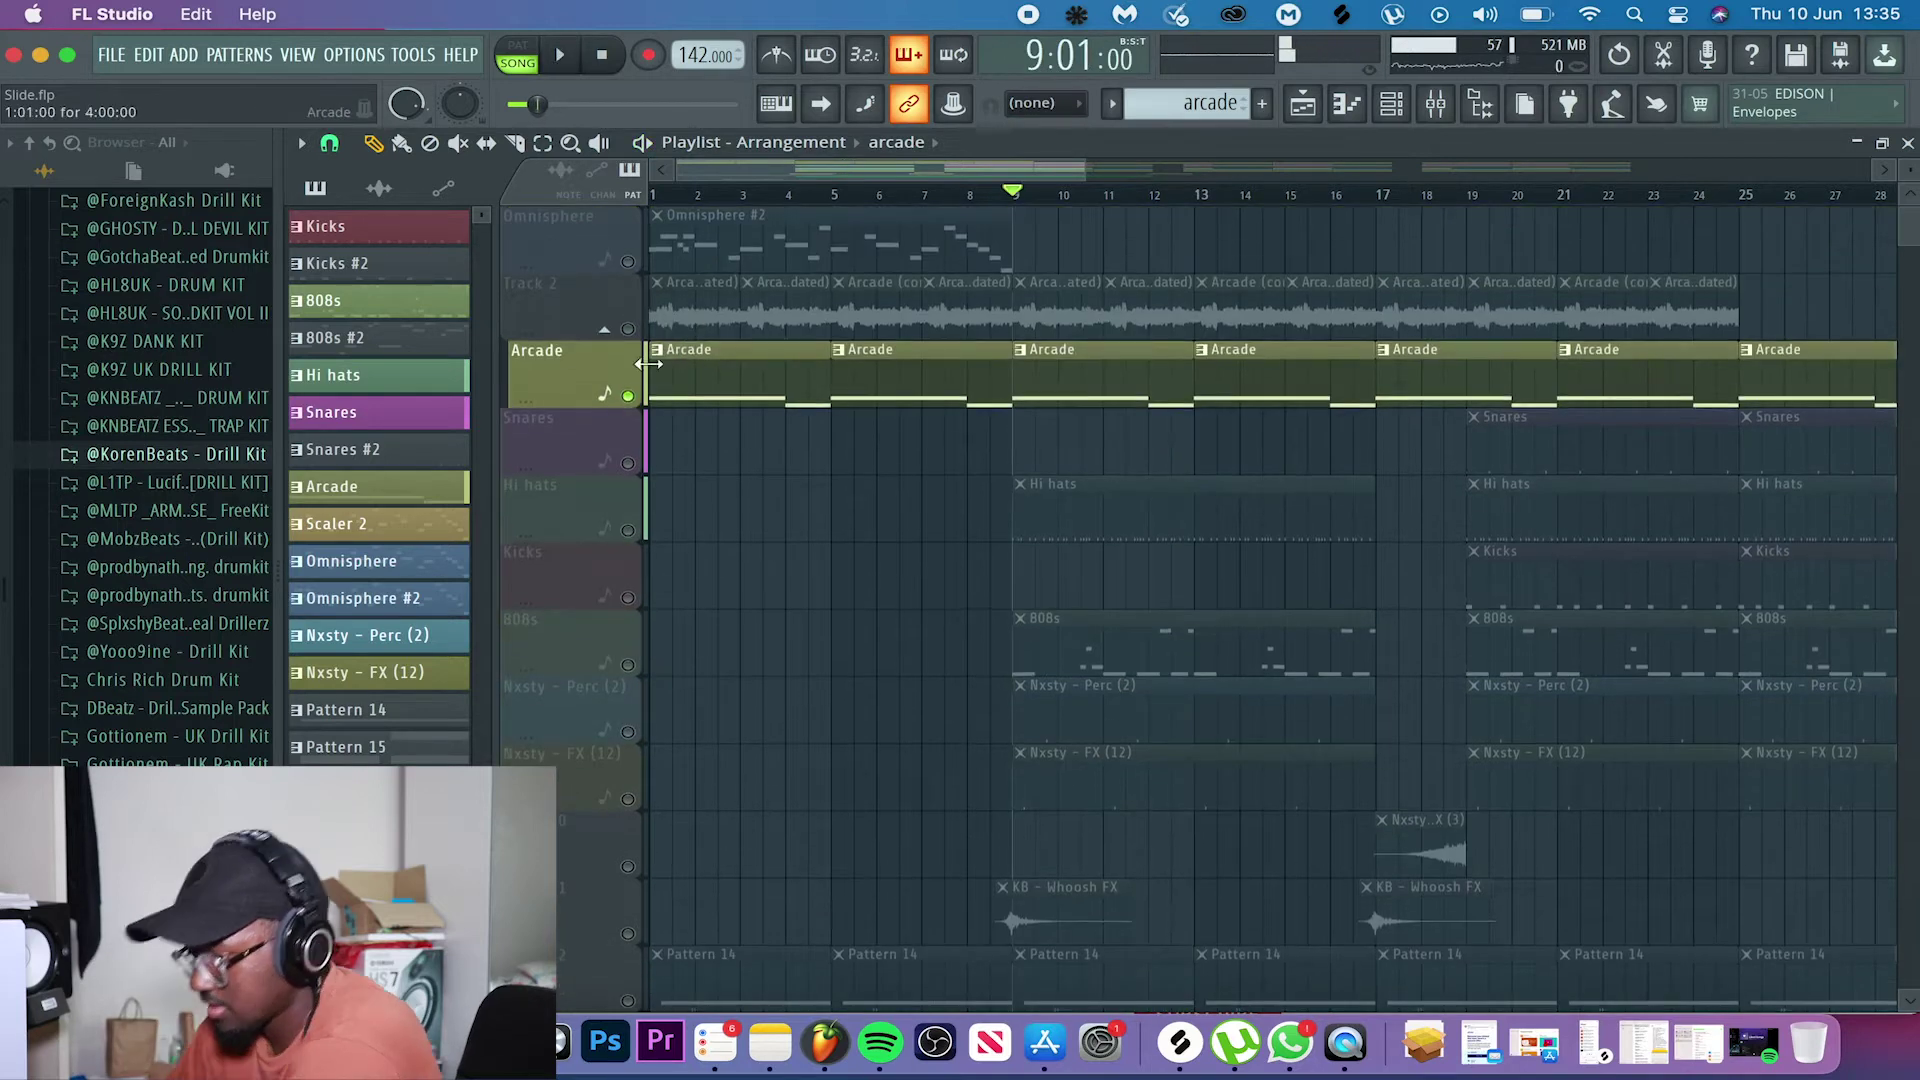
left_click(629, 396)
scroll(645, 774, "down", 5)
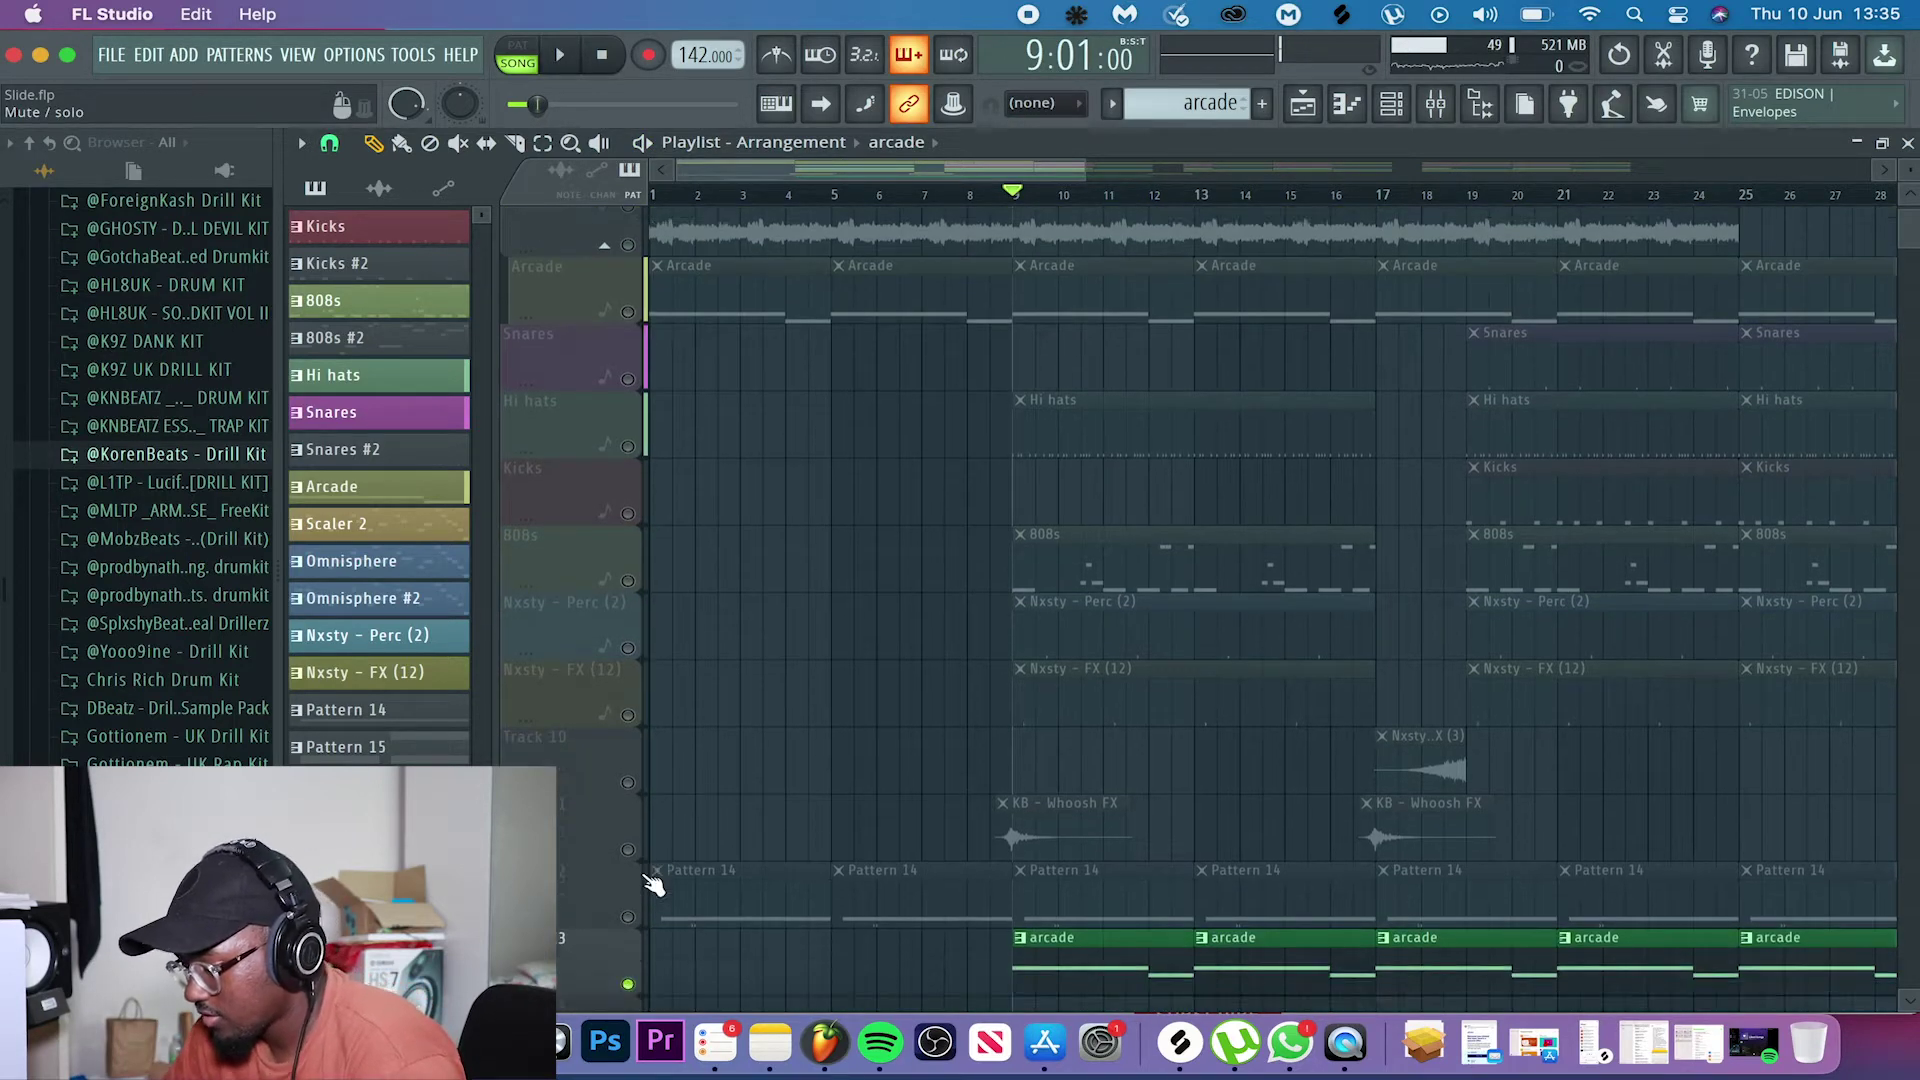
left_click(629, 790)
scroll(637, 800, "up", 4)
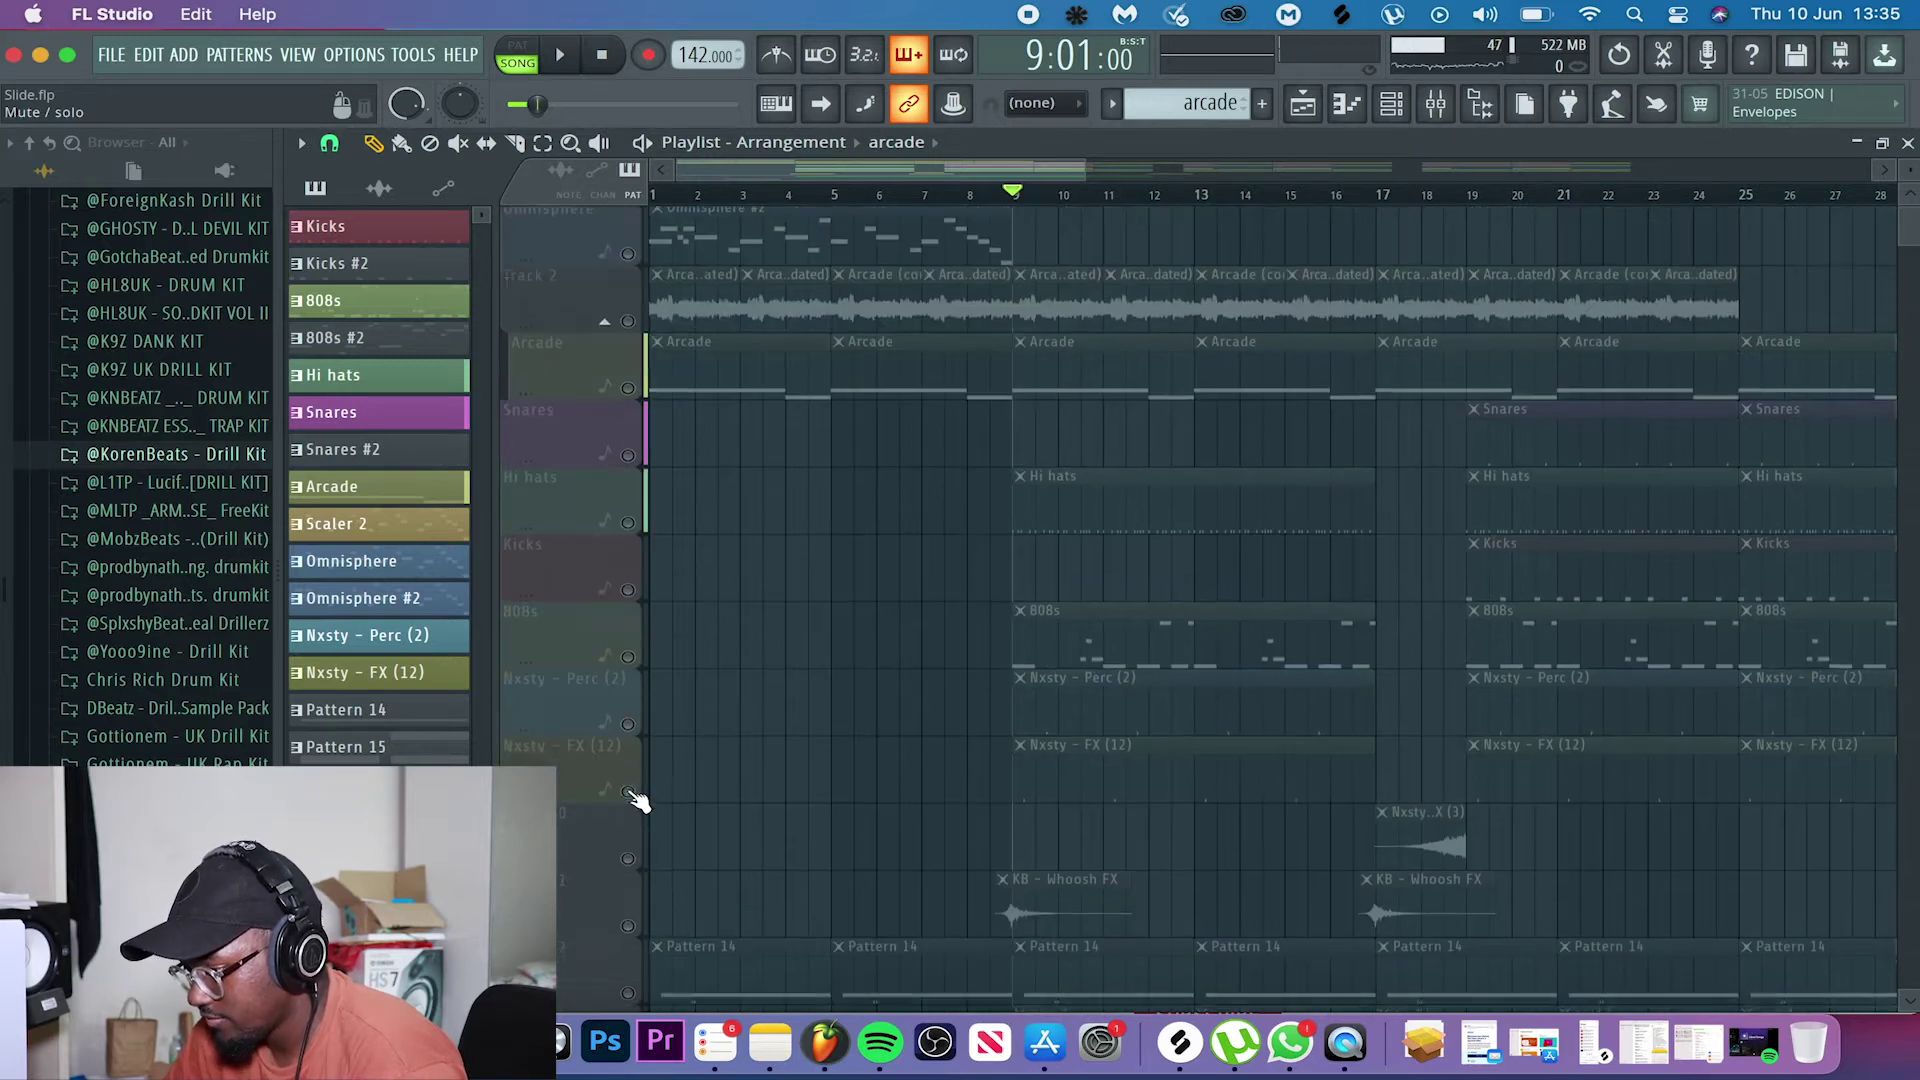
left_click(629, 396)
left_click(629, 396)
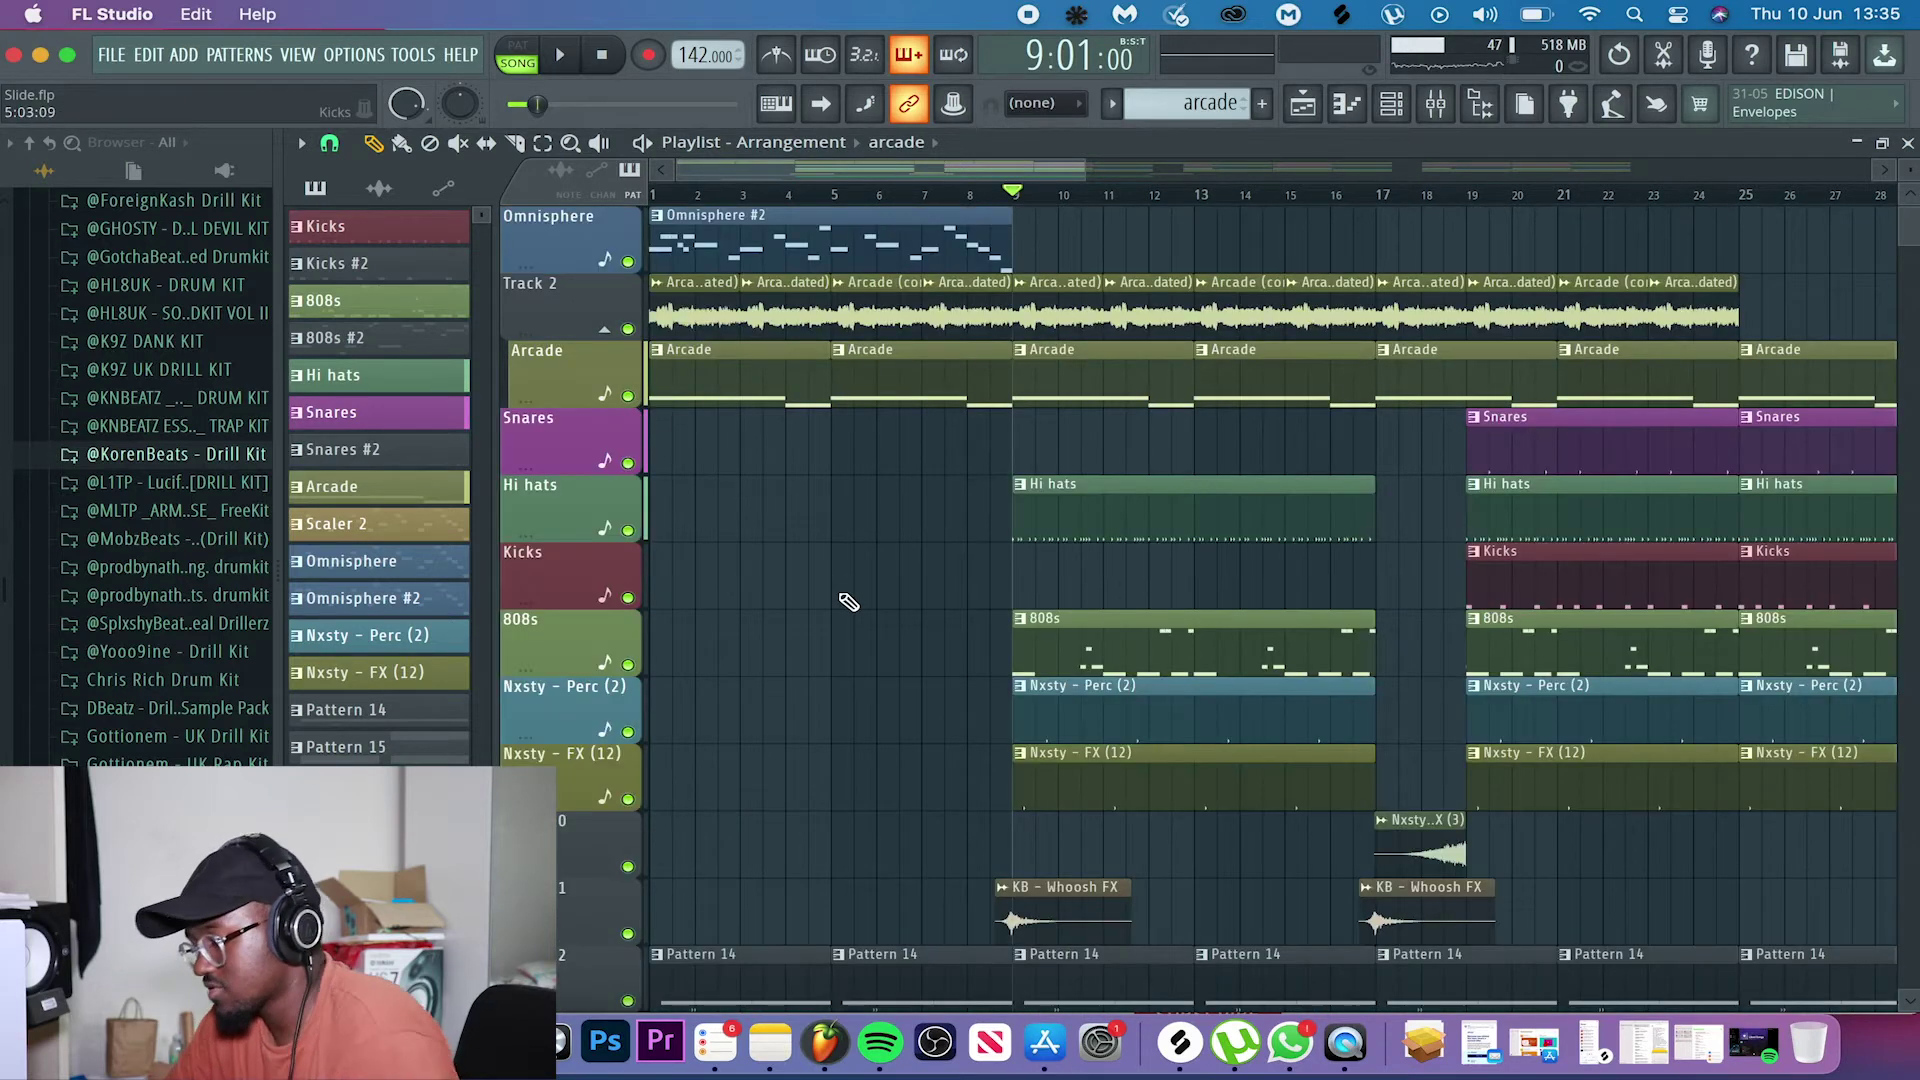
- Return the playhead to bar 1, and mute Track 2 and the Omnisphere track
scroll(844, 600, "down", 4)
scroll(879, 478, "up", 4)
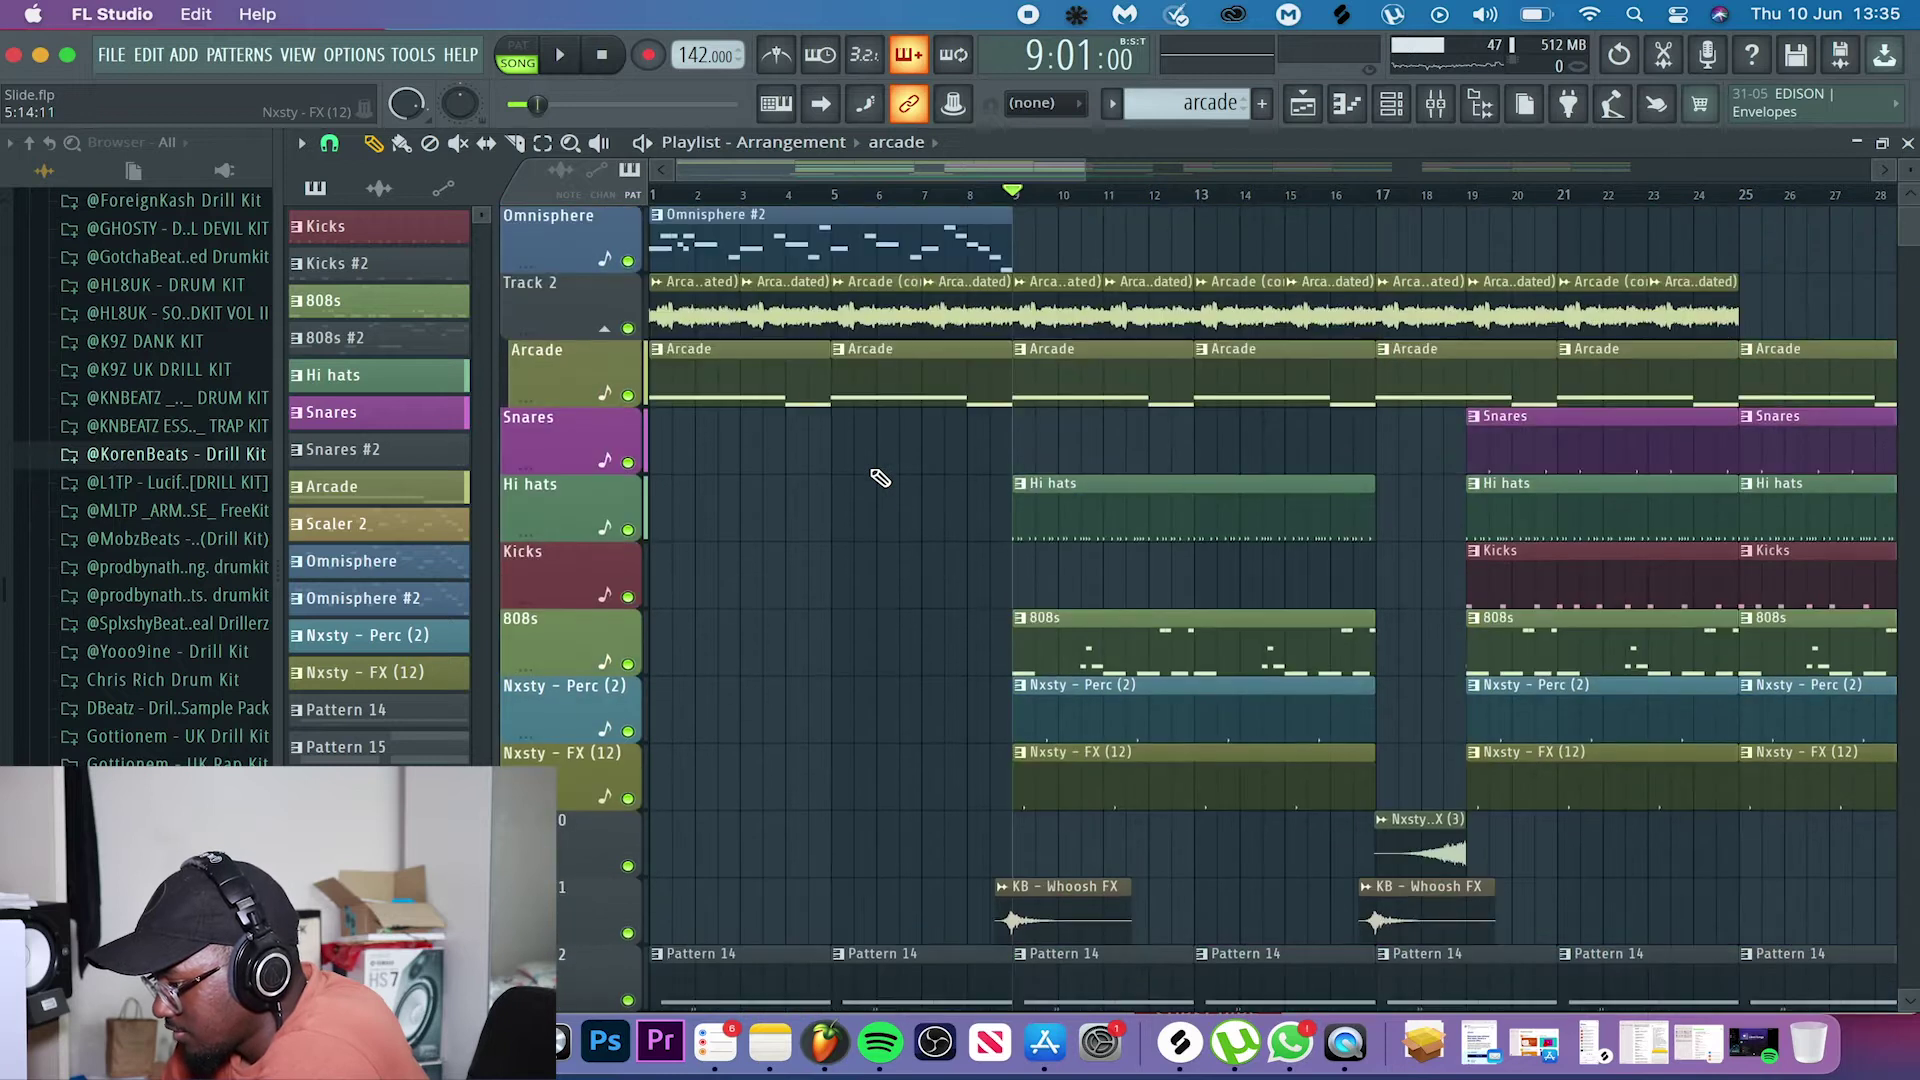
left_click_drag(754, 202, 637, 202)
scroll(921, 549, "down", 6)
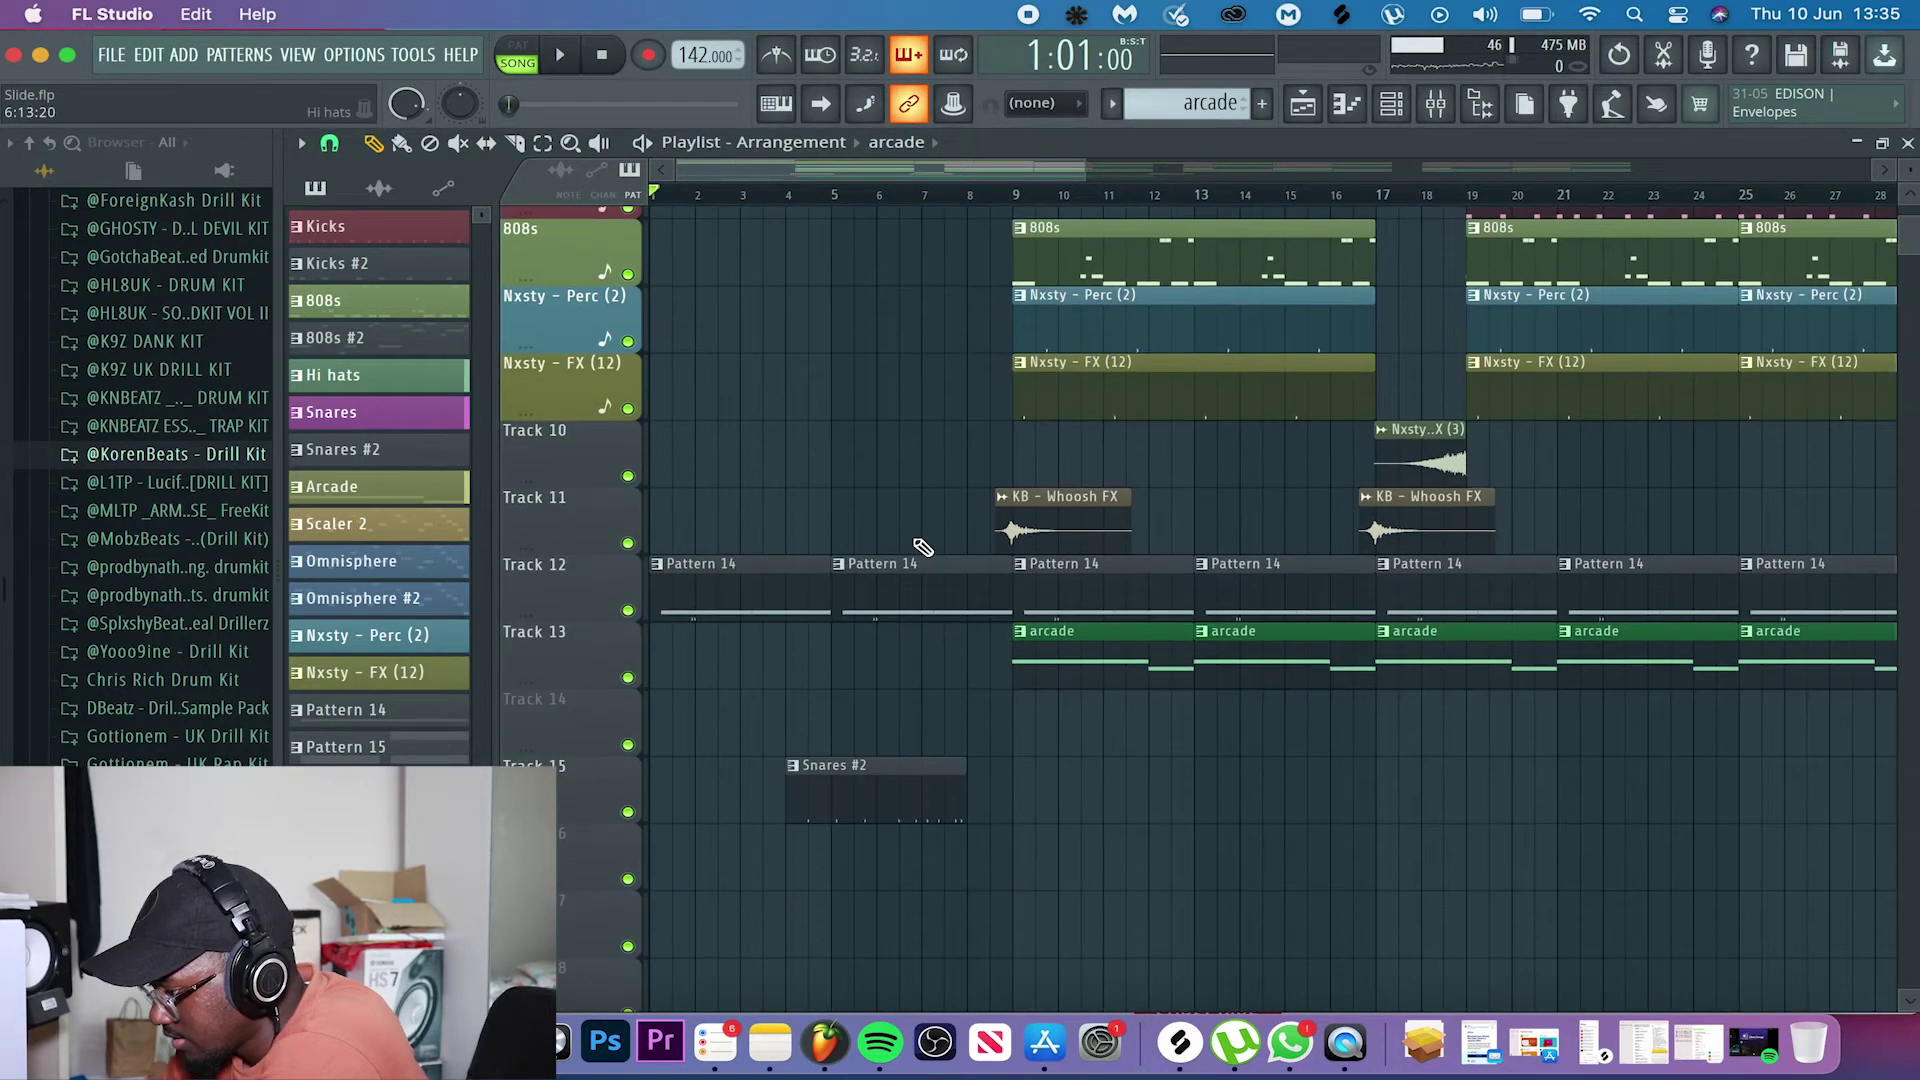
scroll(921, 549, "up", 5)
scroll(919, 548, "down", 3)
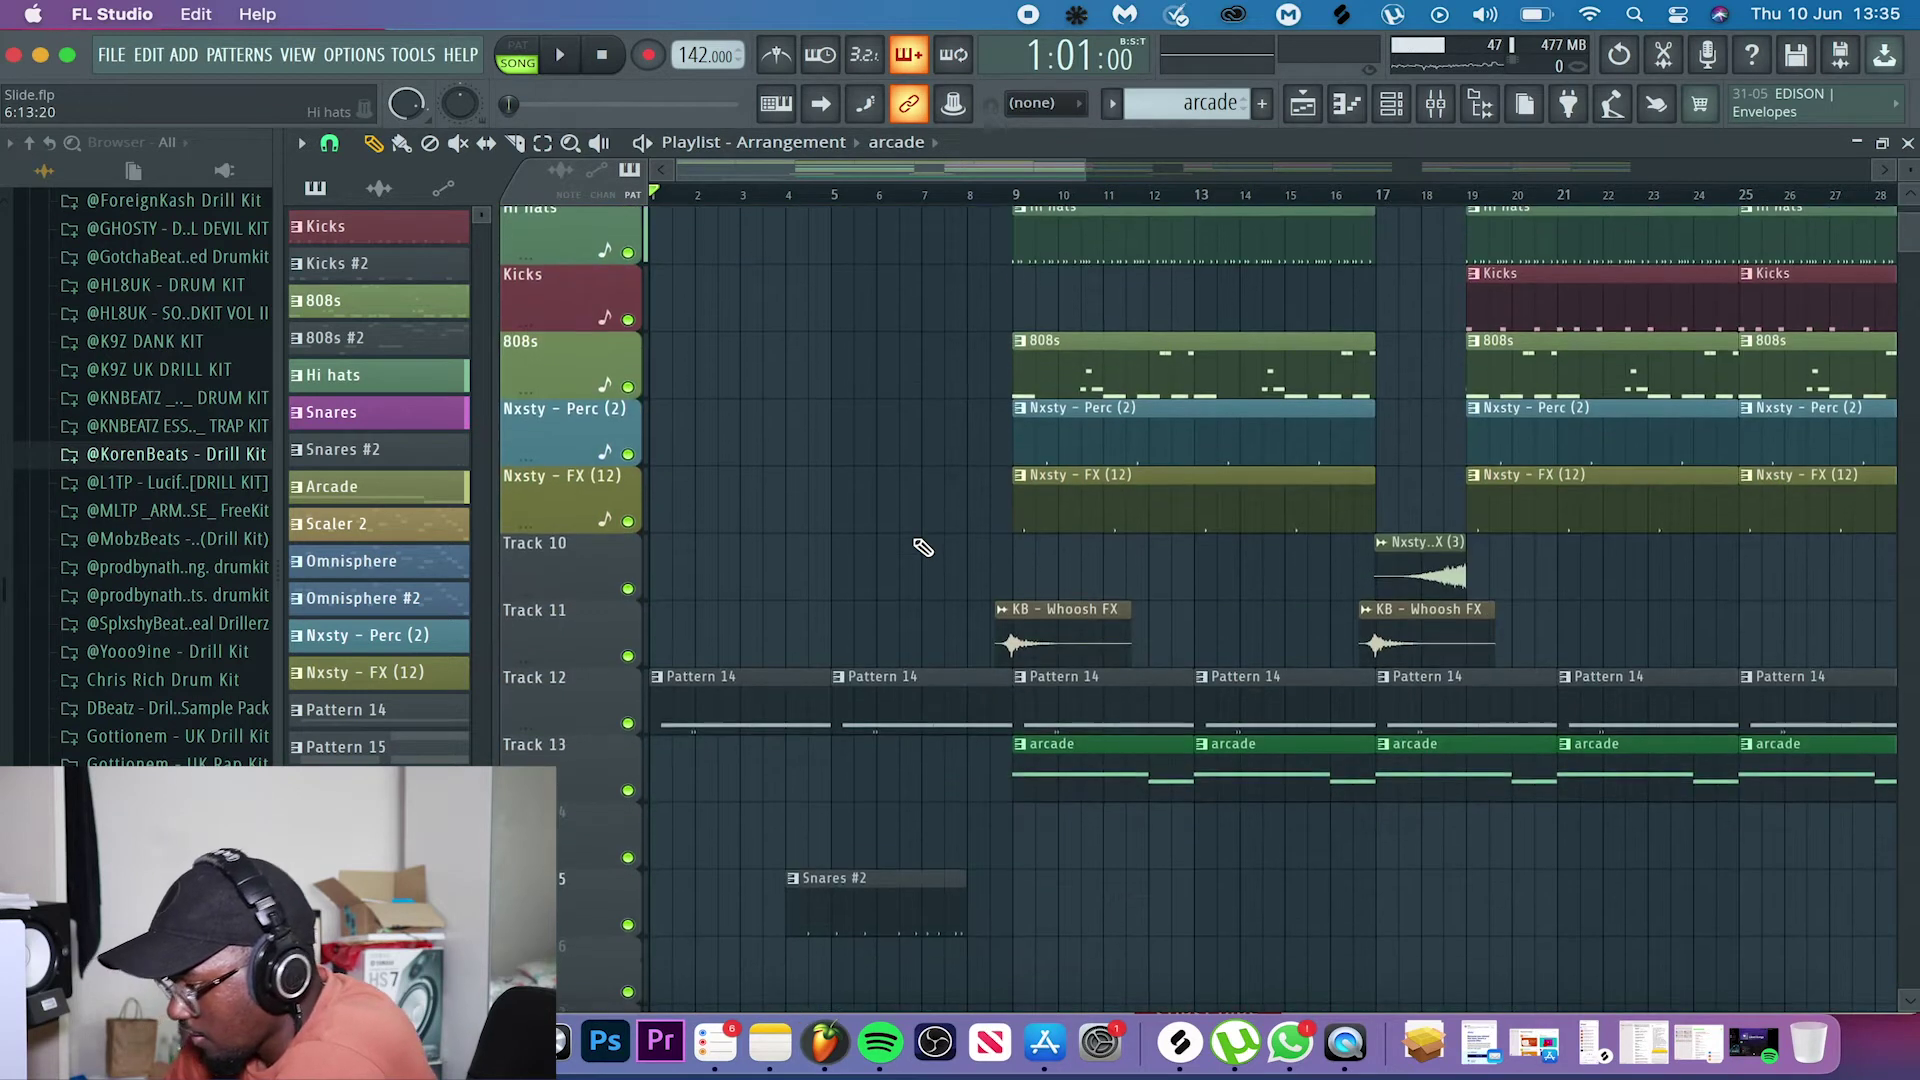
scroll(917, 550, "up", 4)
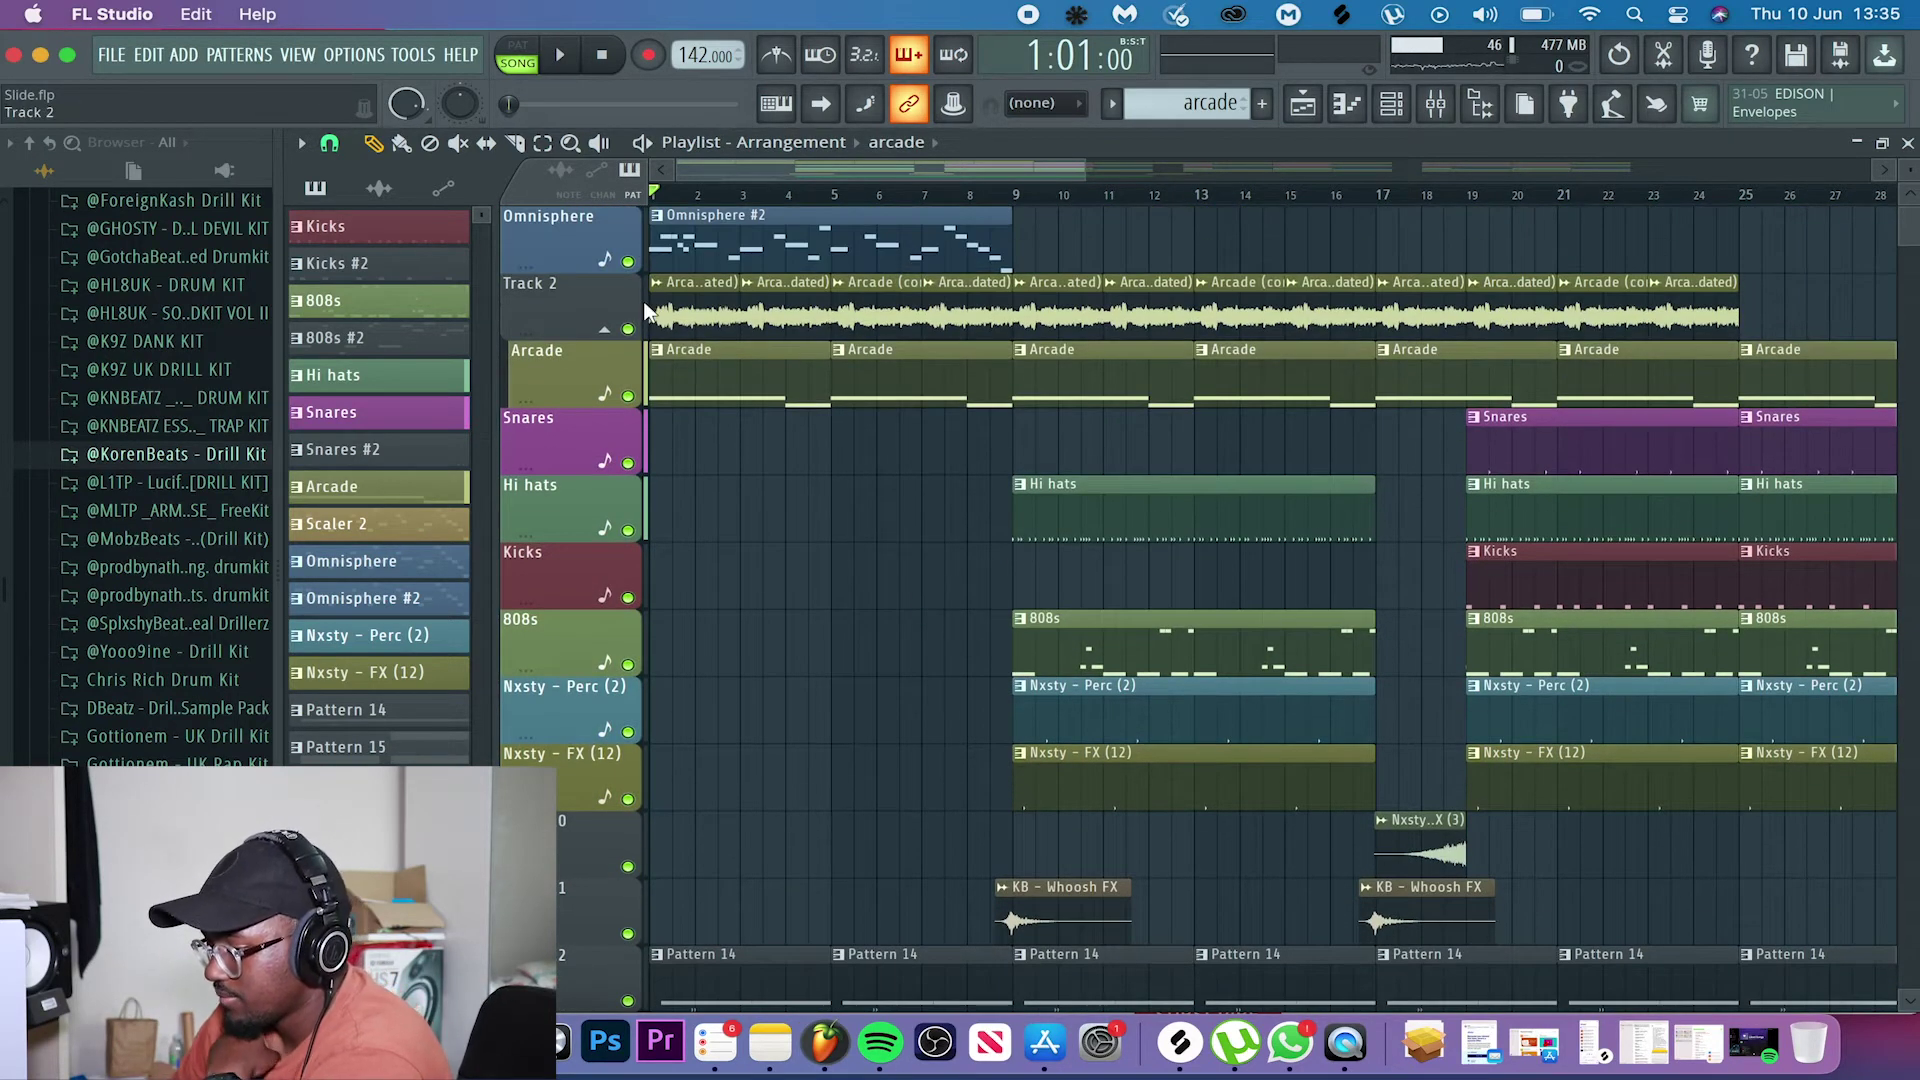
left_click(628, 329)
left_click(628, 262)
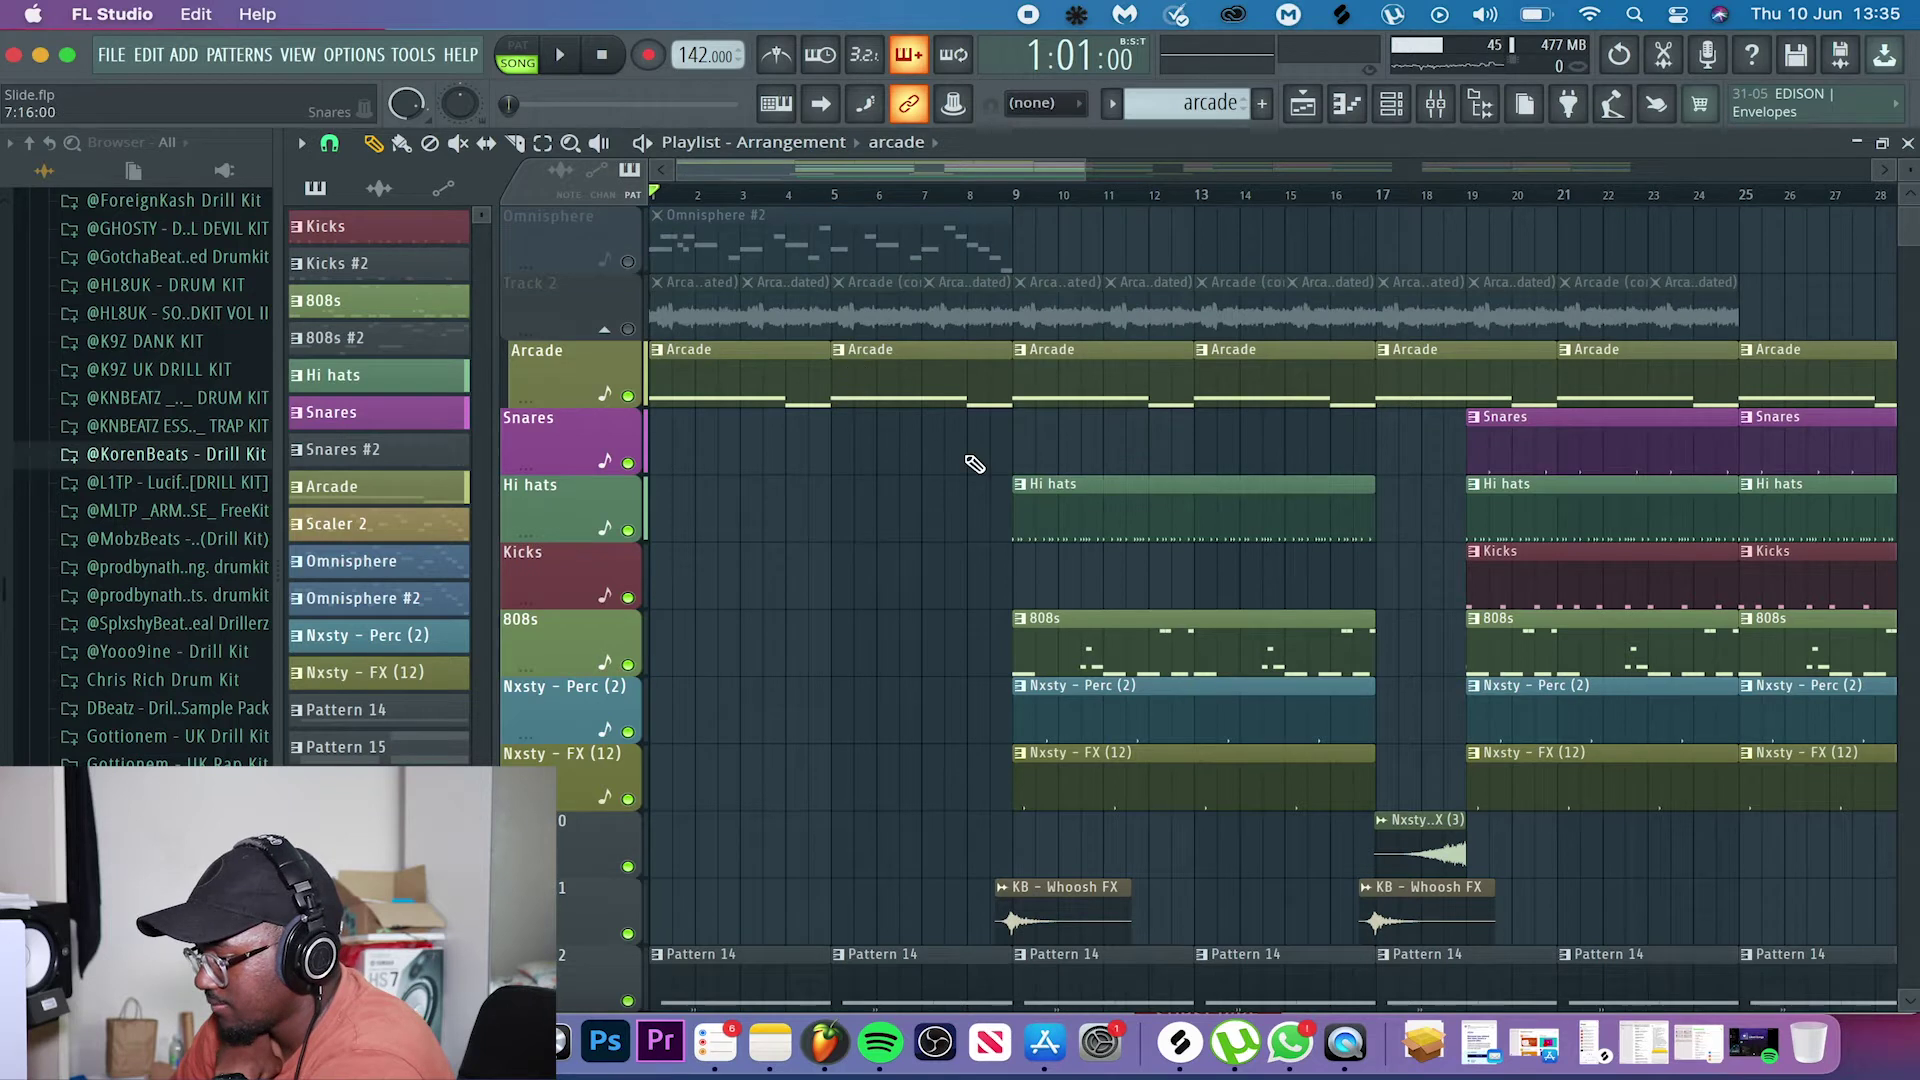
- Move the playhead to bar 19, where the Snares patterns begin, and solo the Snares track
scroll(975, 463, "down", 3)
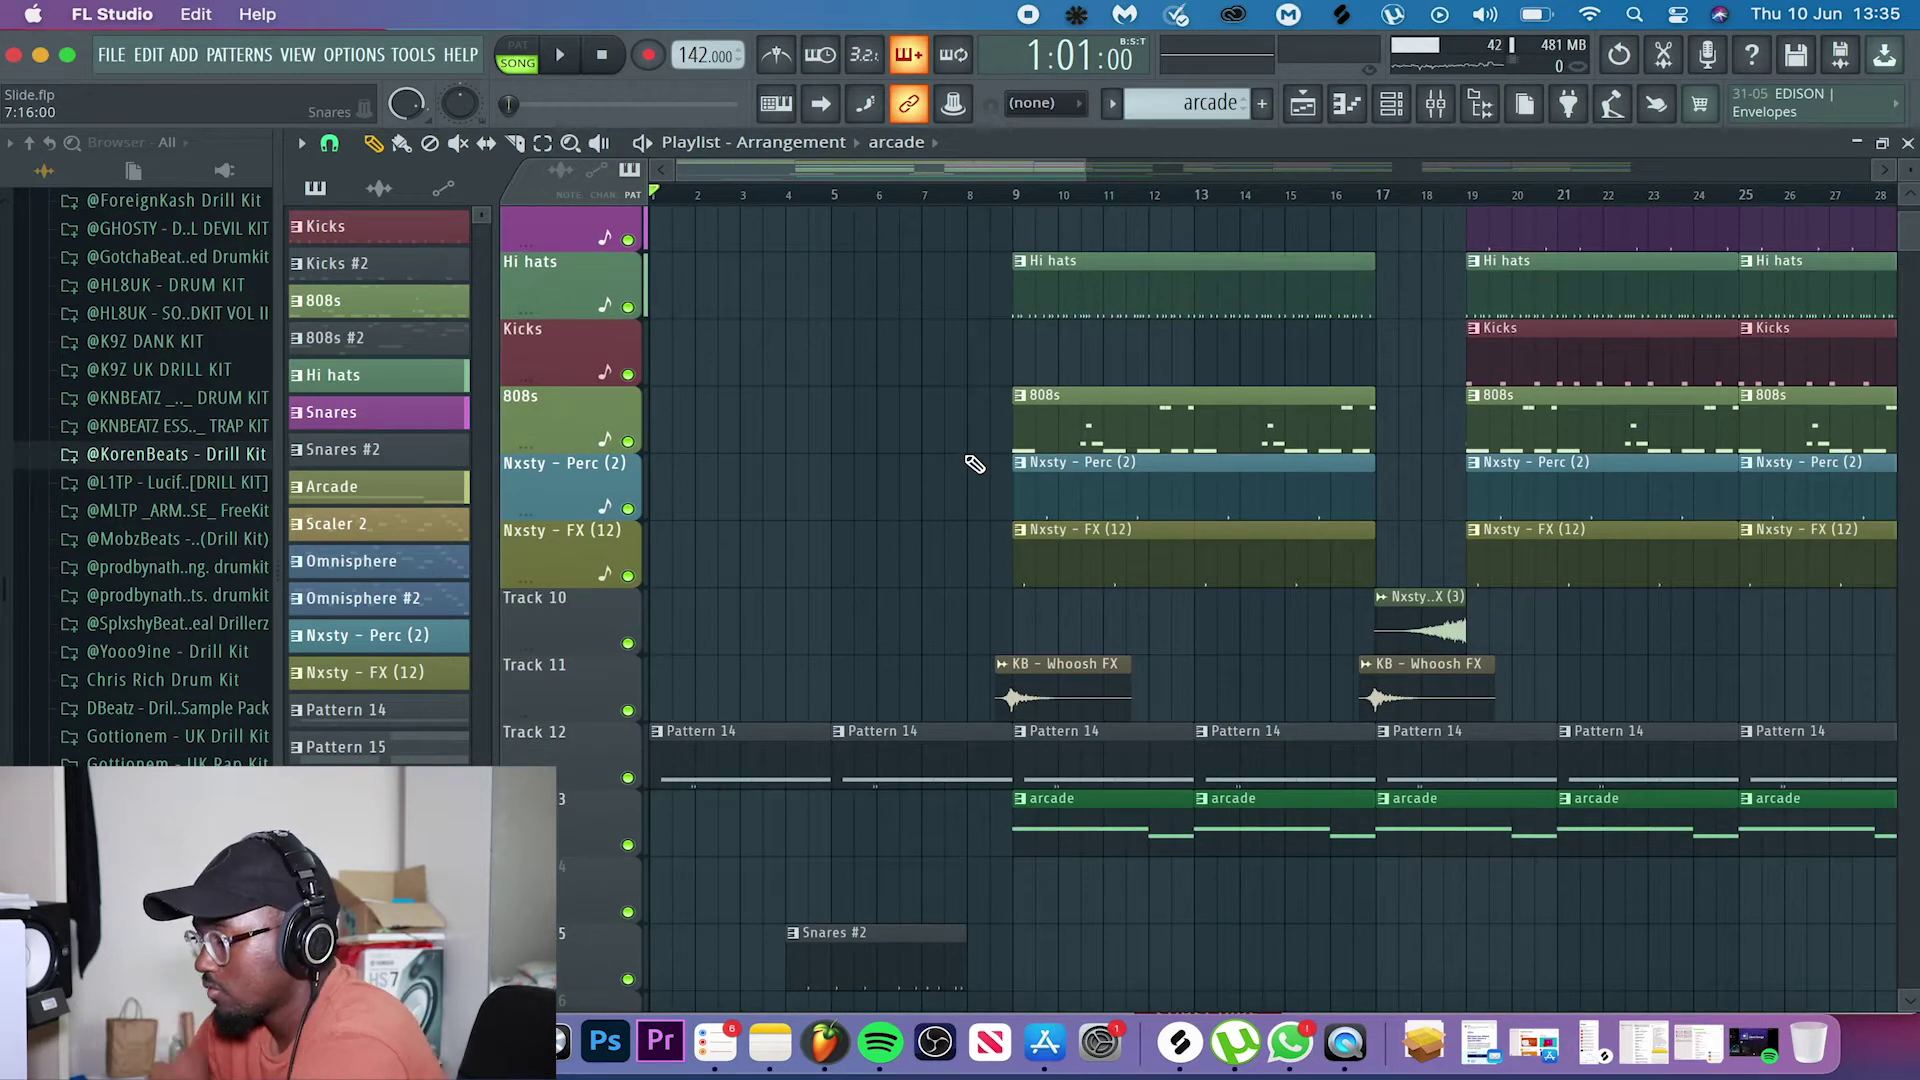
scroll(976, 458, "up", 3)
scroll(978, 452, "right", 5)
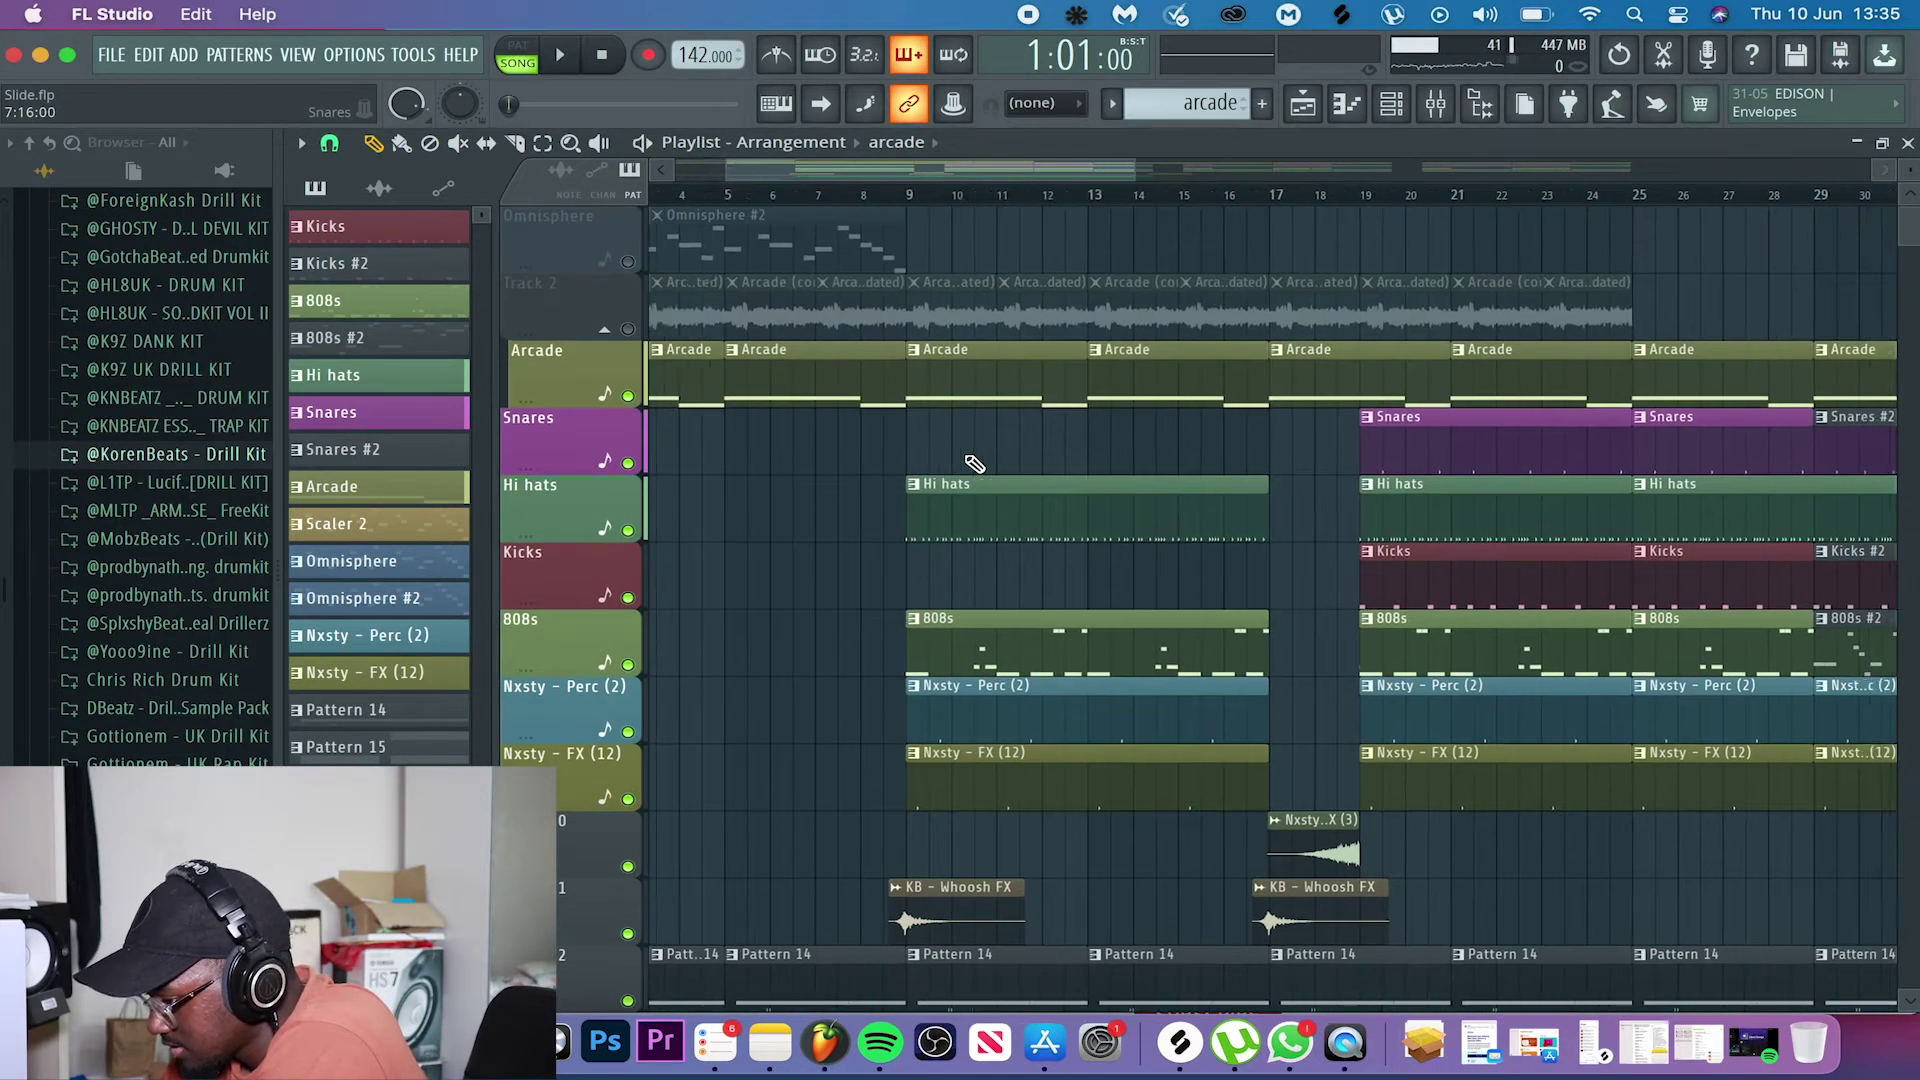
left_click(1203, 196)
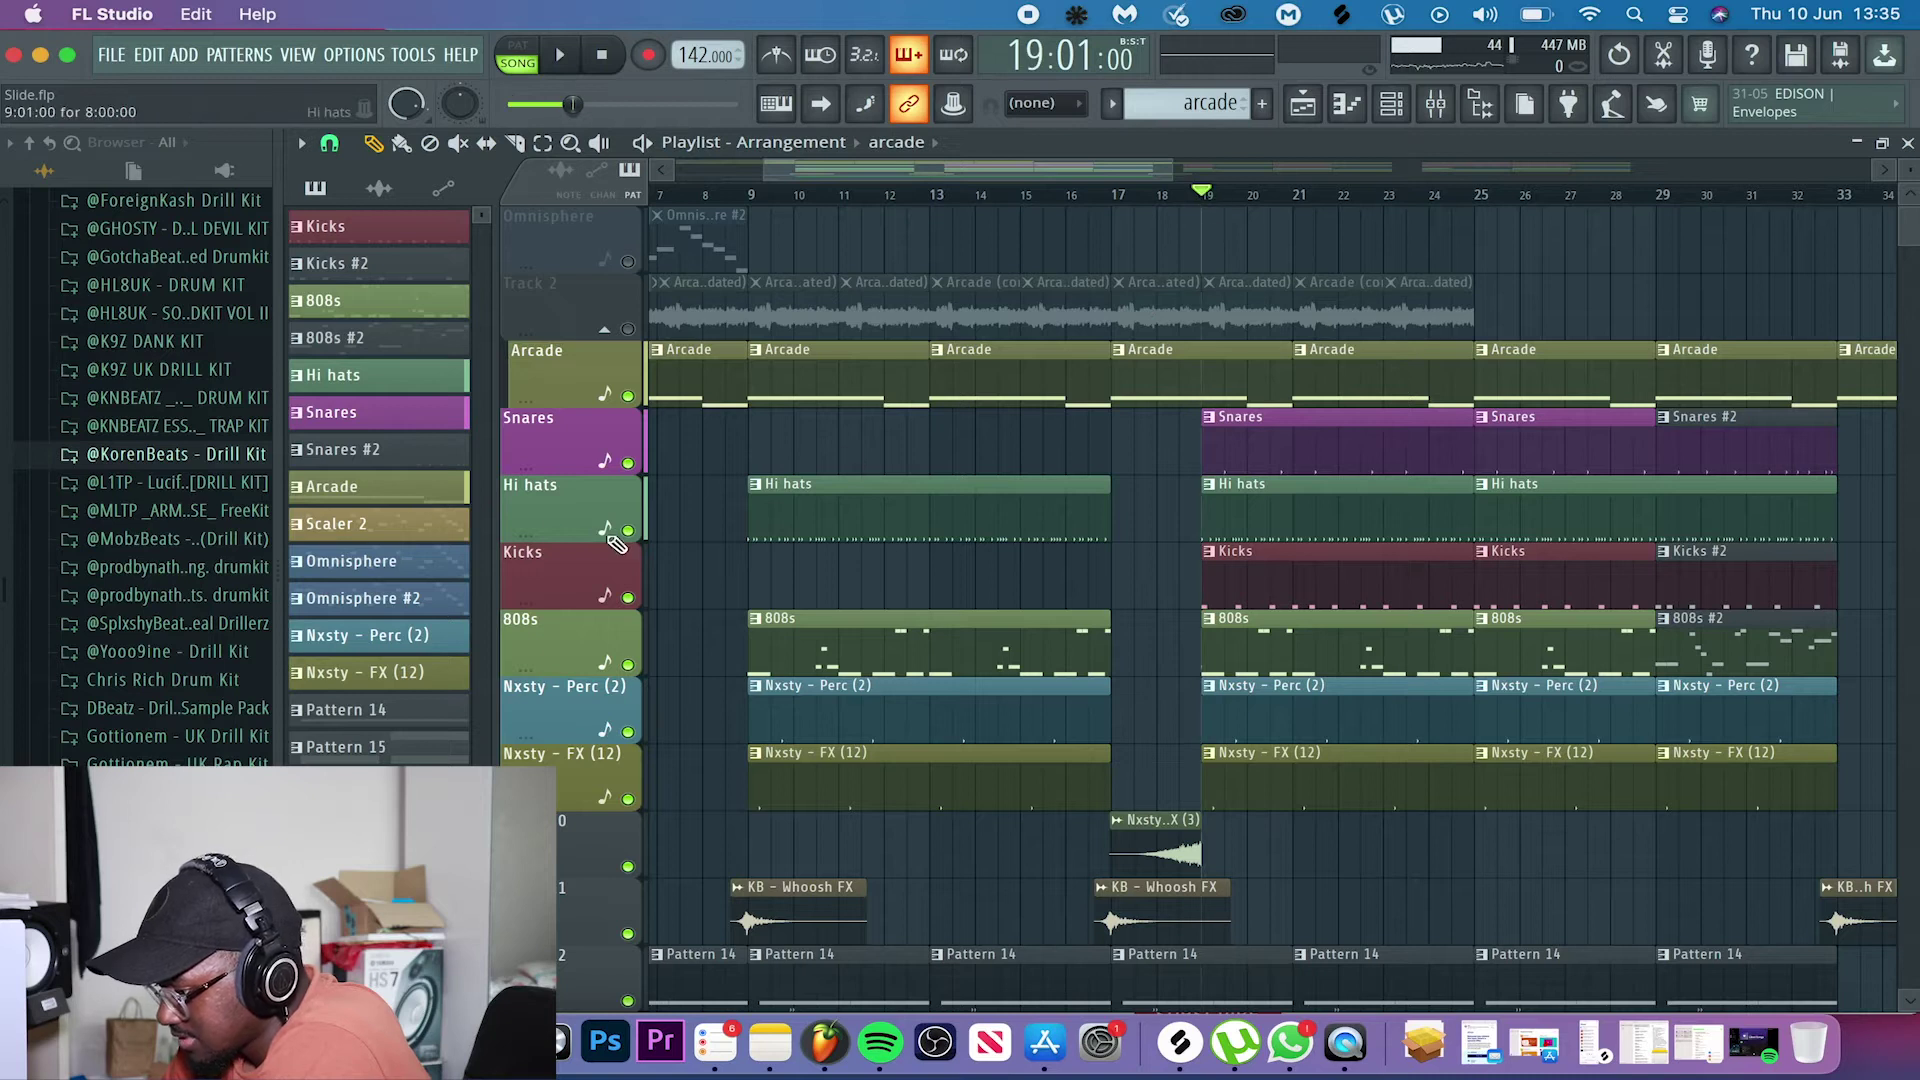
right_click(628, 464)
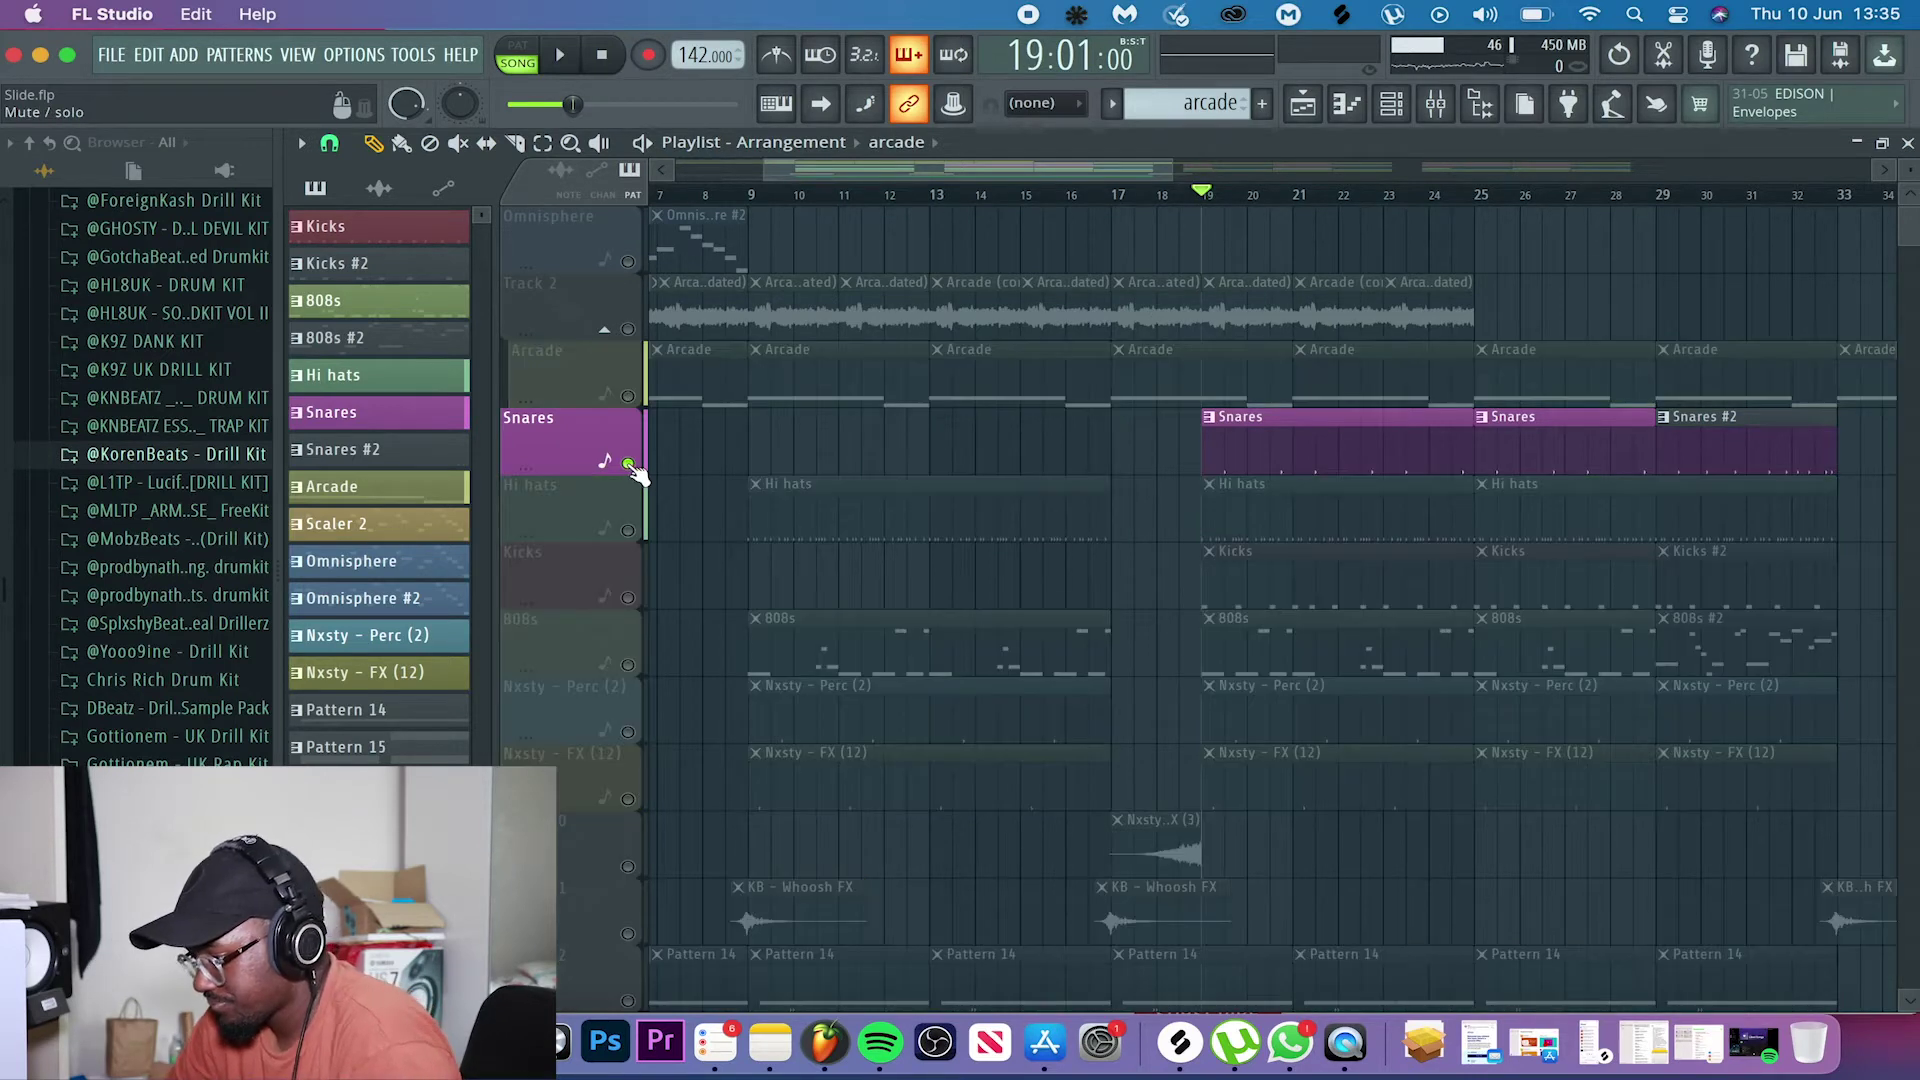
- Examine the KB - Snare 2 notes of the Snares pattern in the piano roll, audition the C5 hits, and close it
scroll(1140, 455, "right", 3)
double_click(1127, 455)
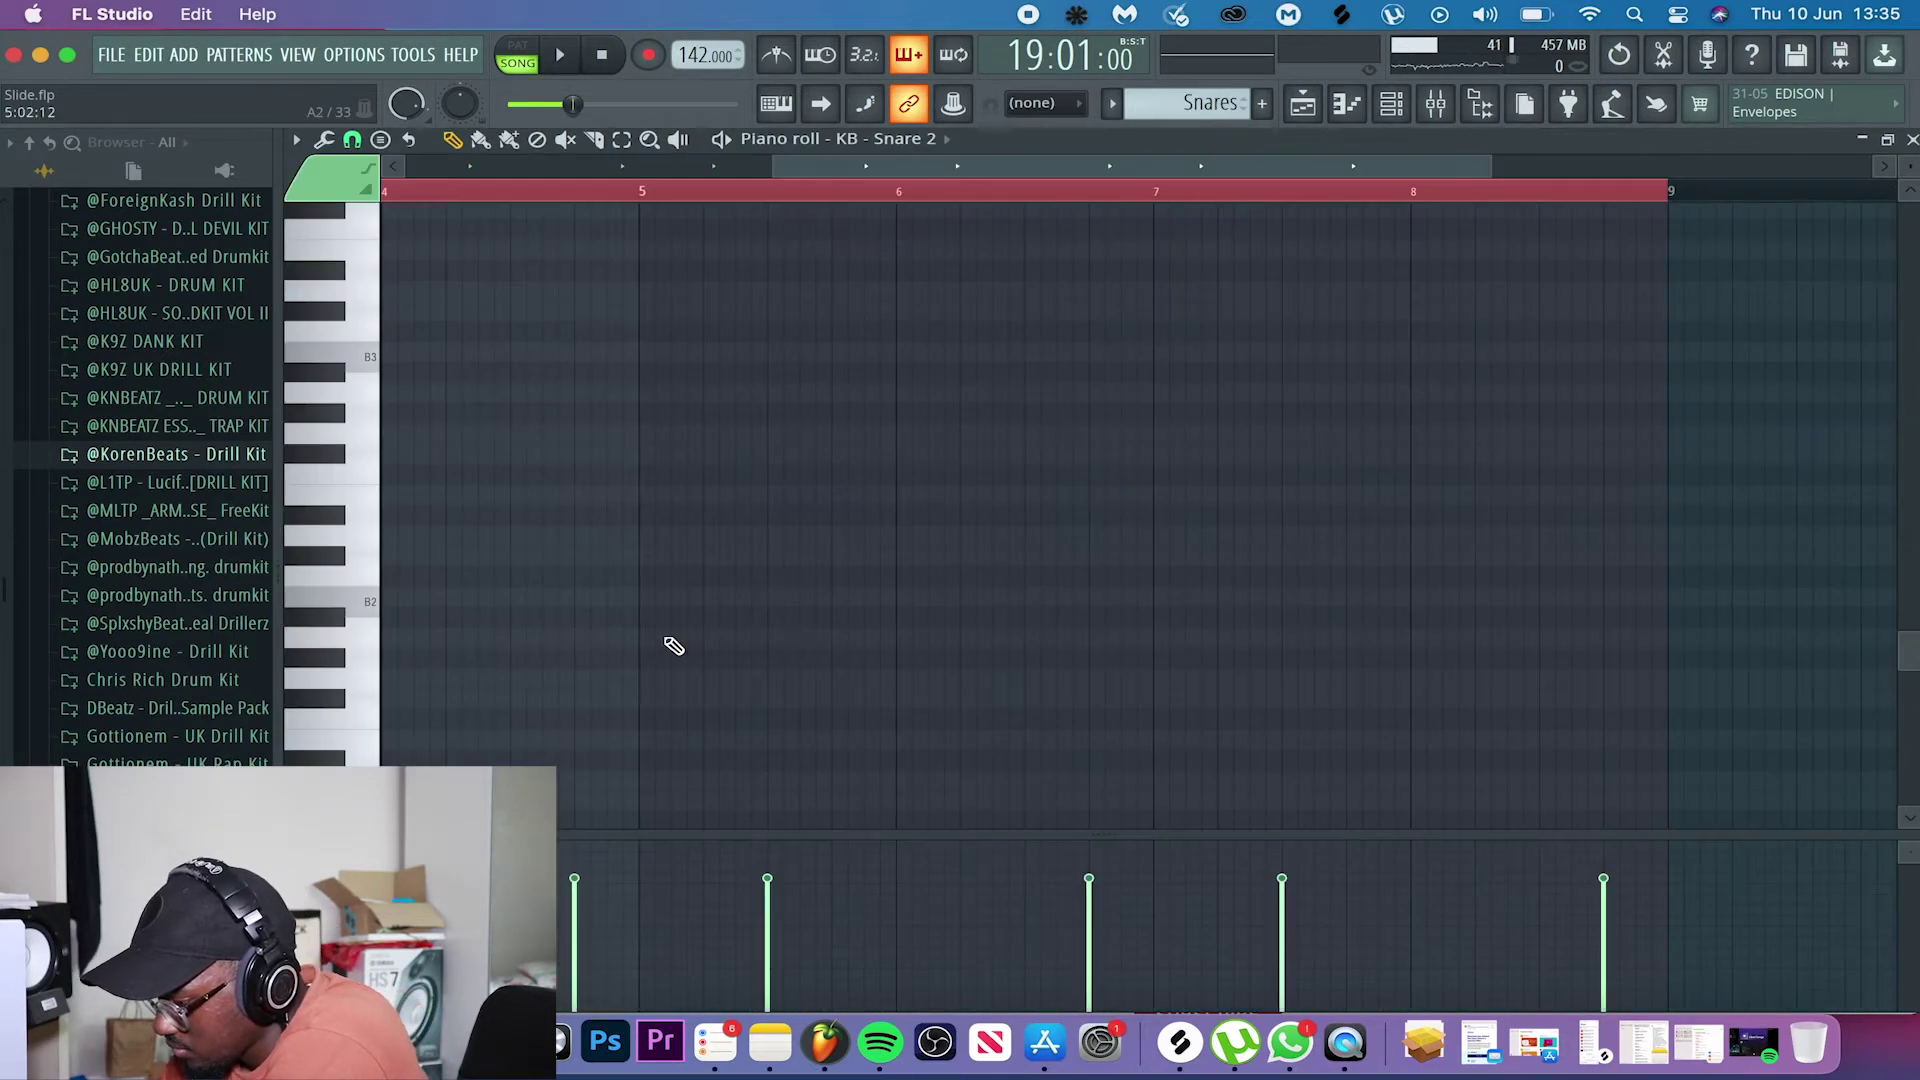
scroll(668, 643, "left", 5)
scroll(674, 646, "up", 3)
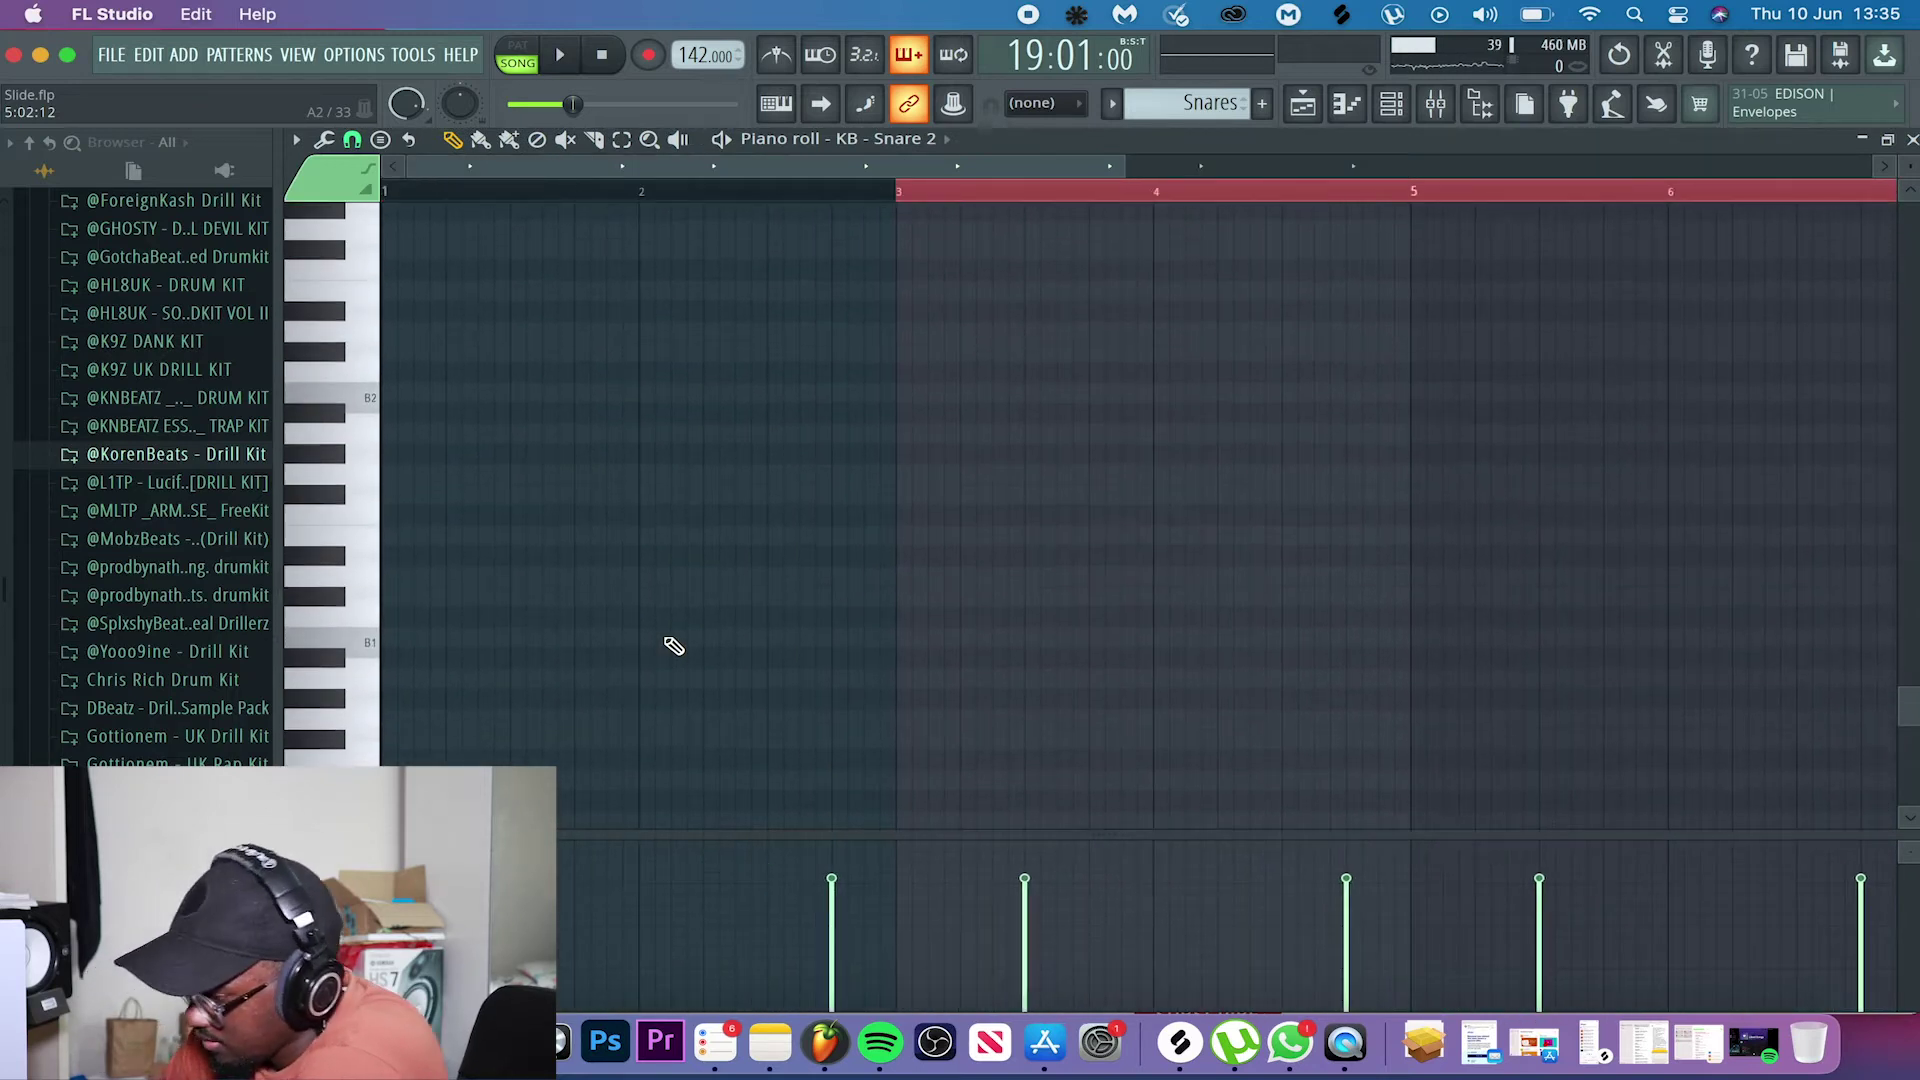
scroll(696, 651, "down", 3)
scroll(696, 651, "up", 10)
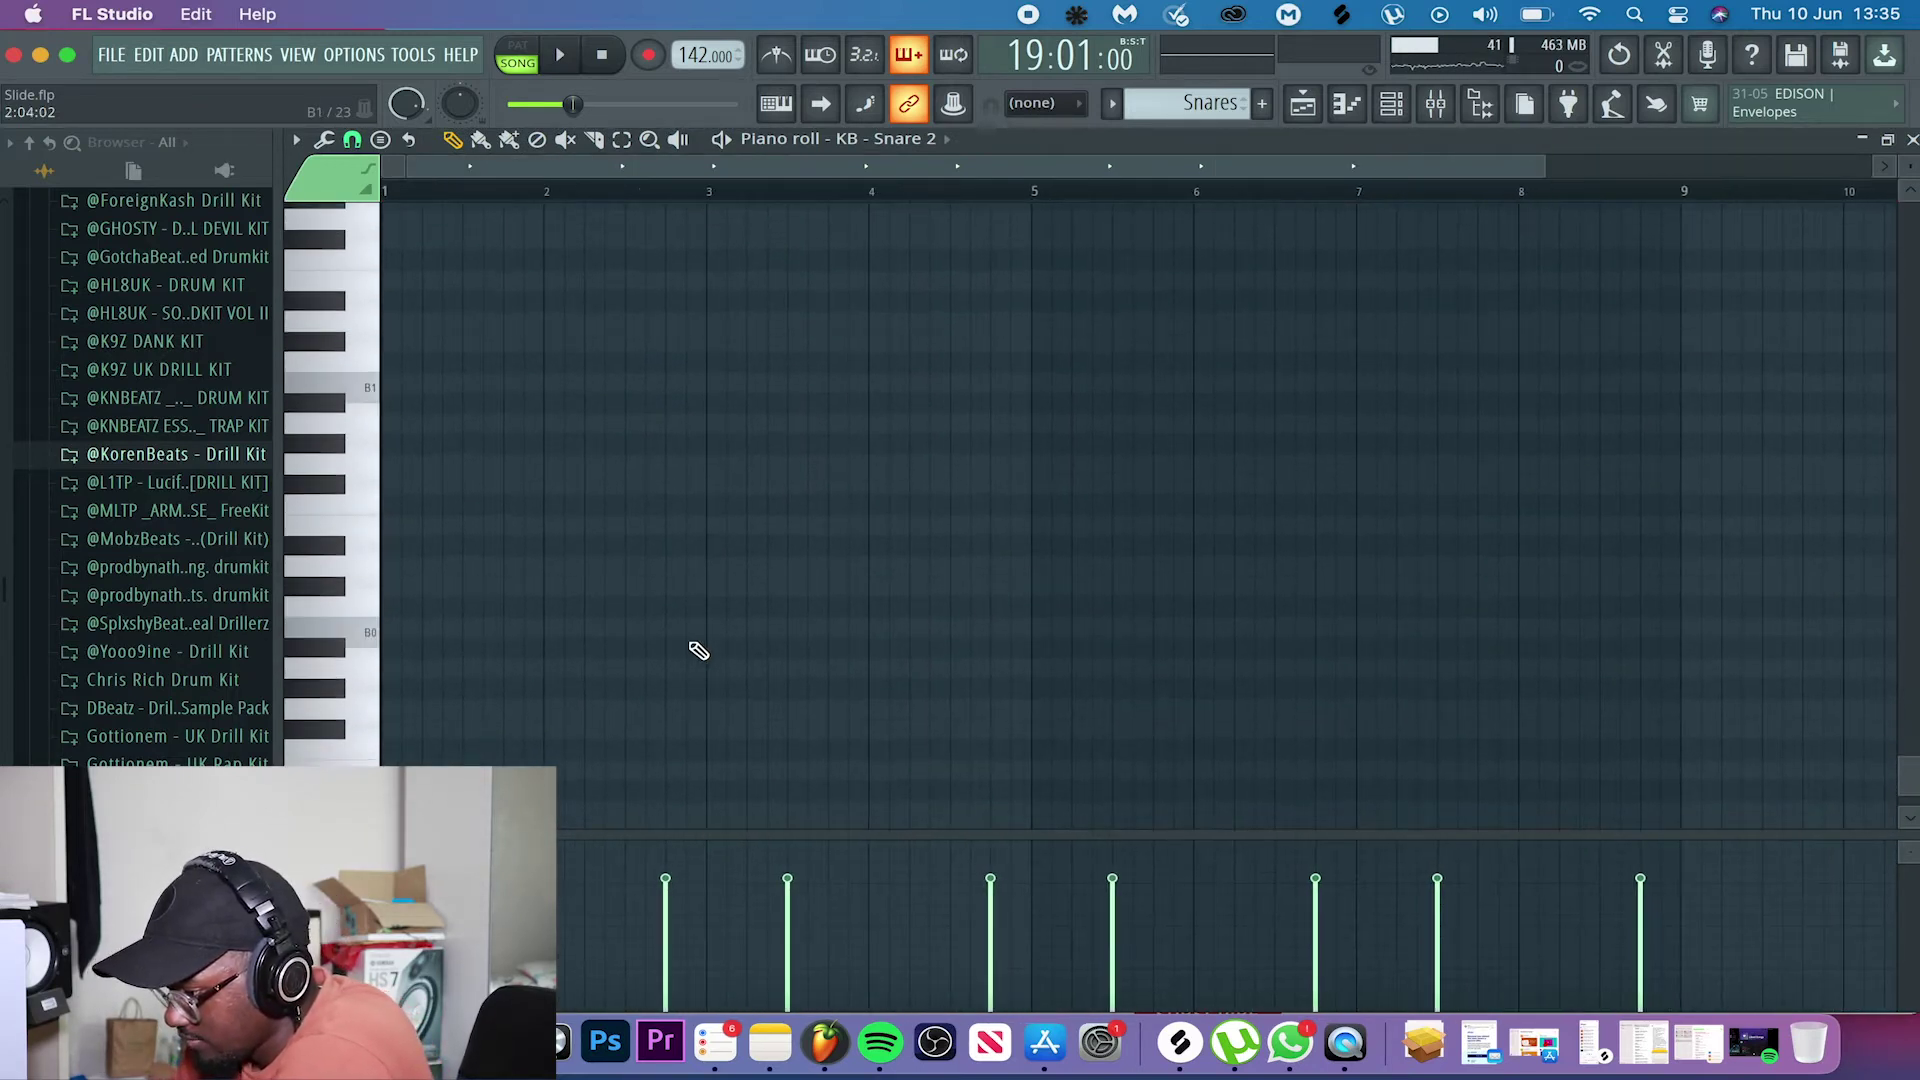
left_click(465, 490)
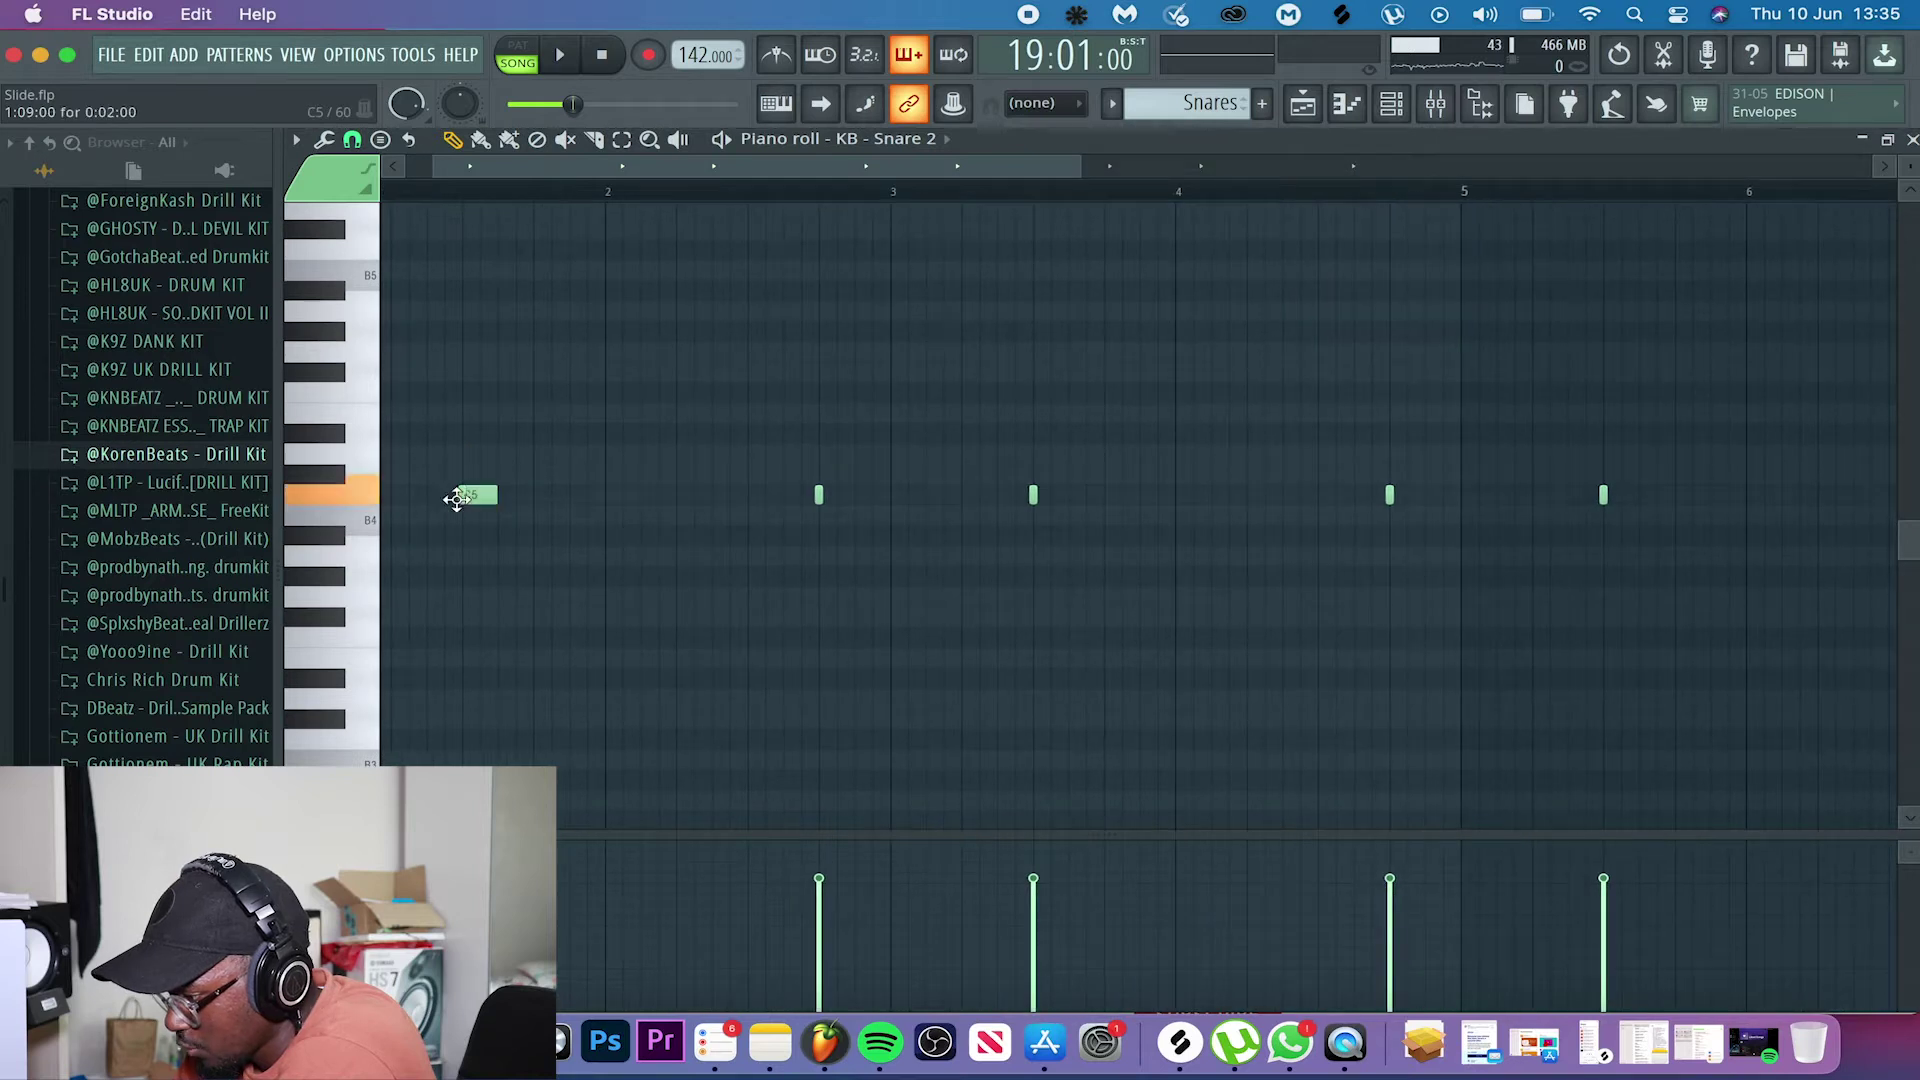
right_click(490, 494)
left_click(820, 488)
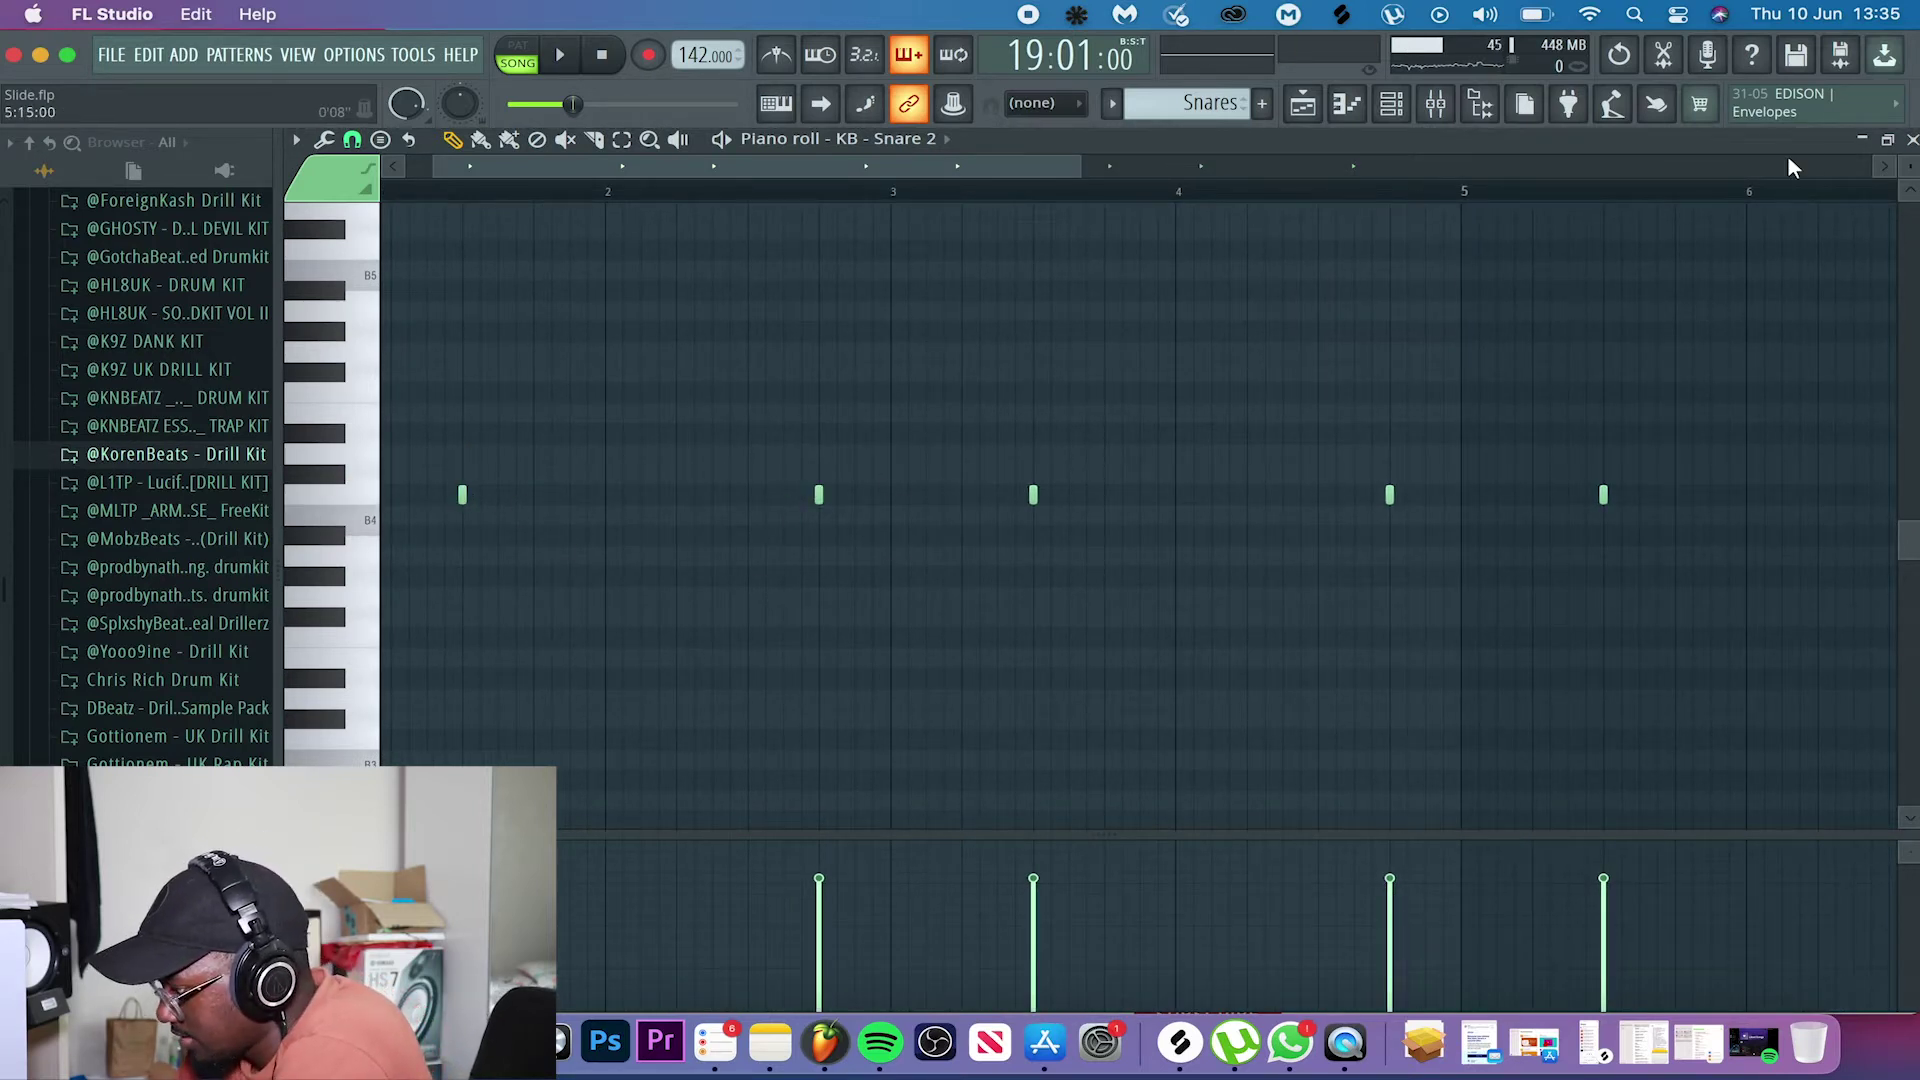
left_click(1911, 139)
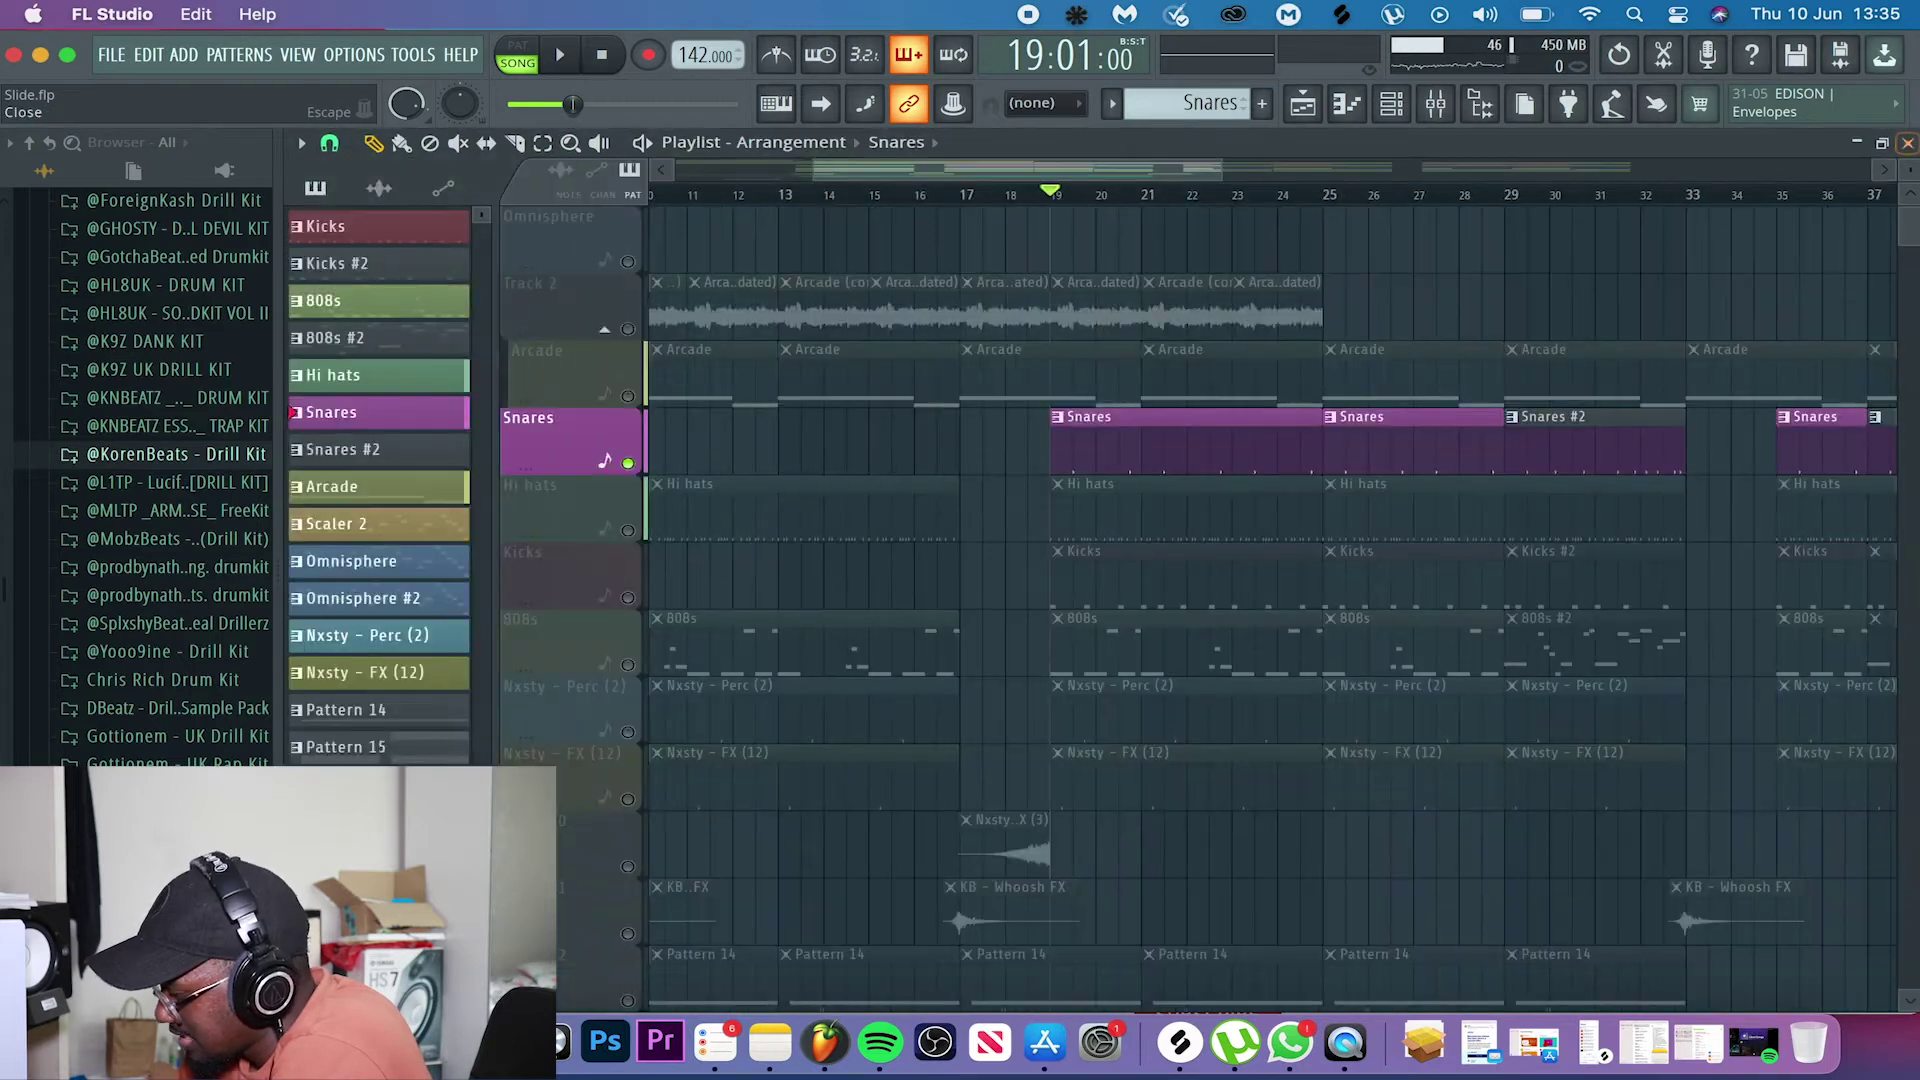
- Inspect the KB - Snare 2 sampler settings from the channel rack, and close the sampler and the rack
left_click(1434, 108)
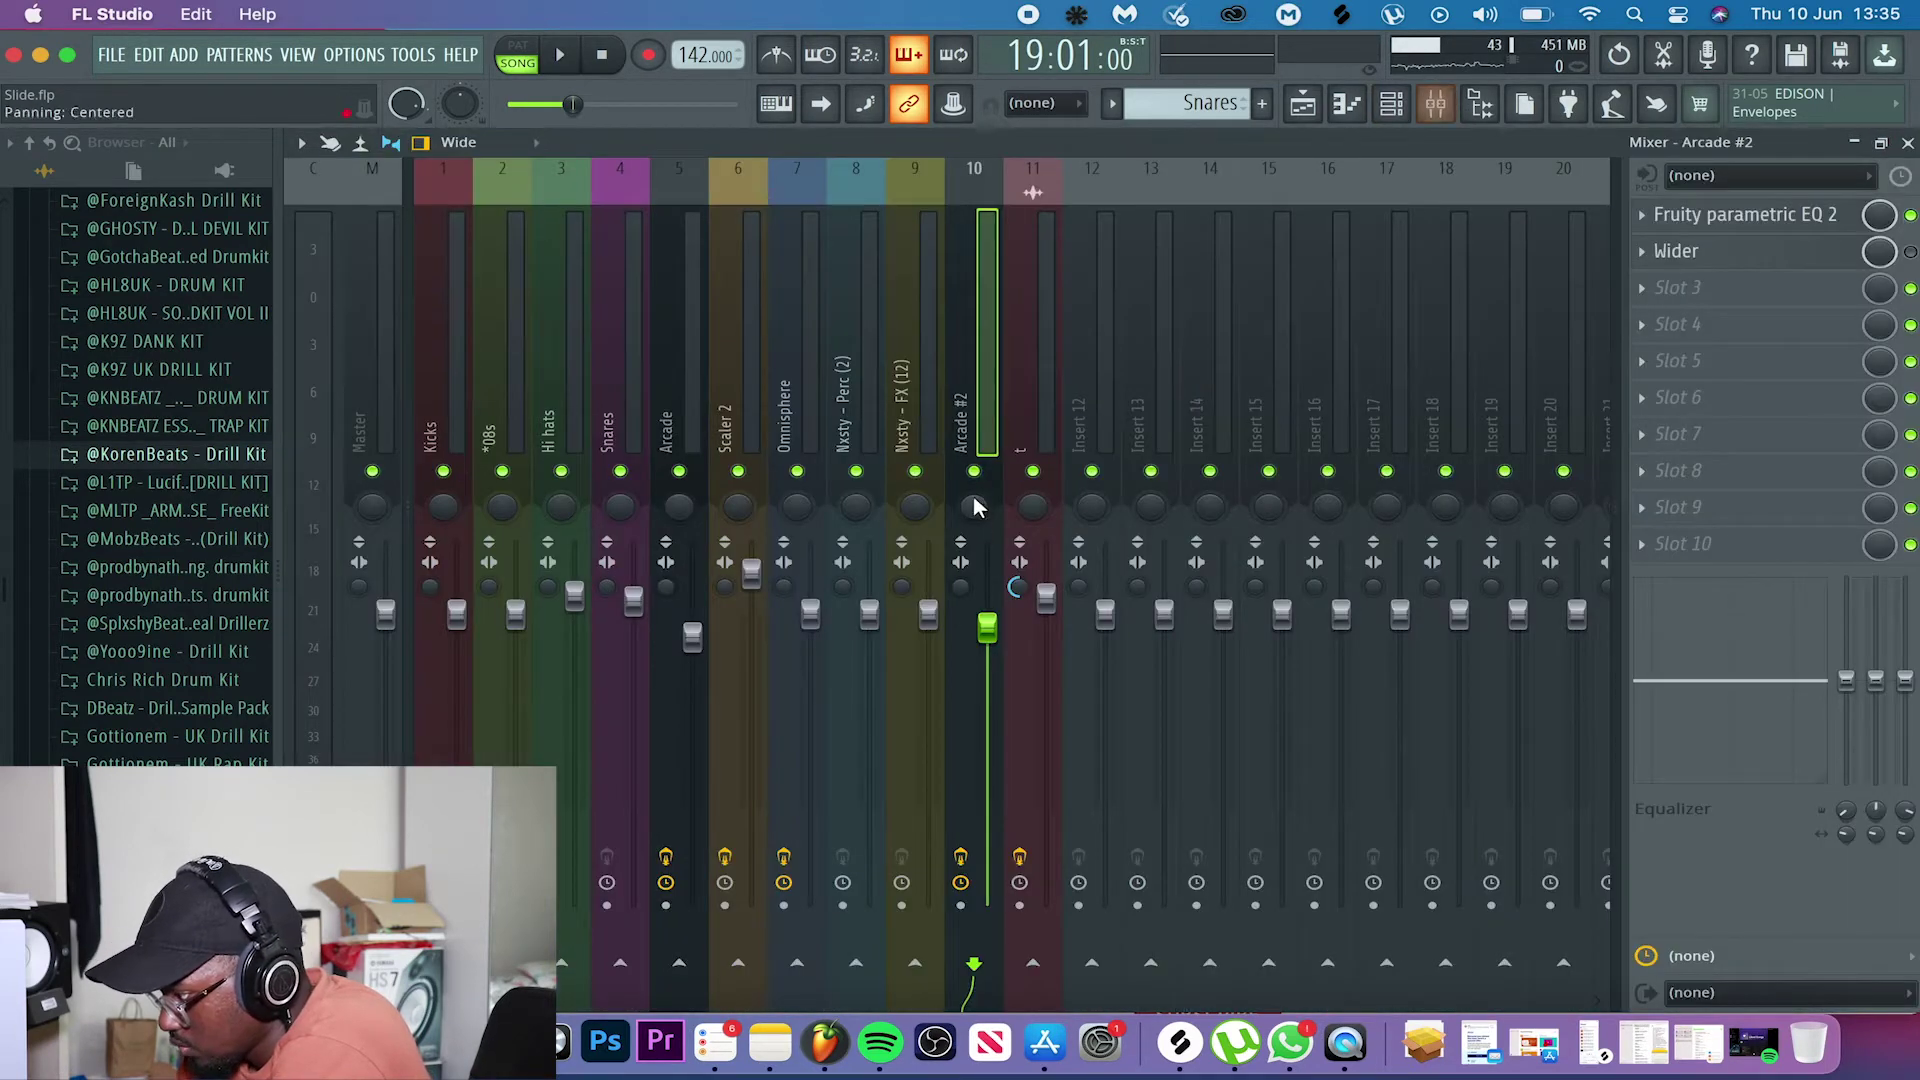
left_click(1436, 108)
left_click(1390, 103)
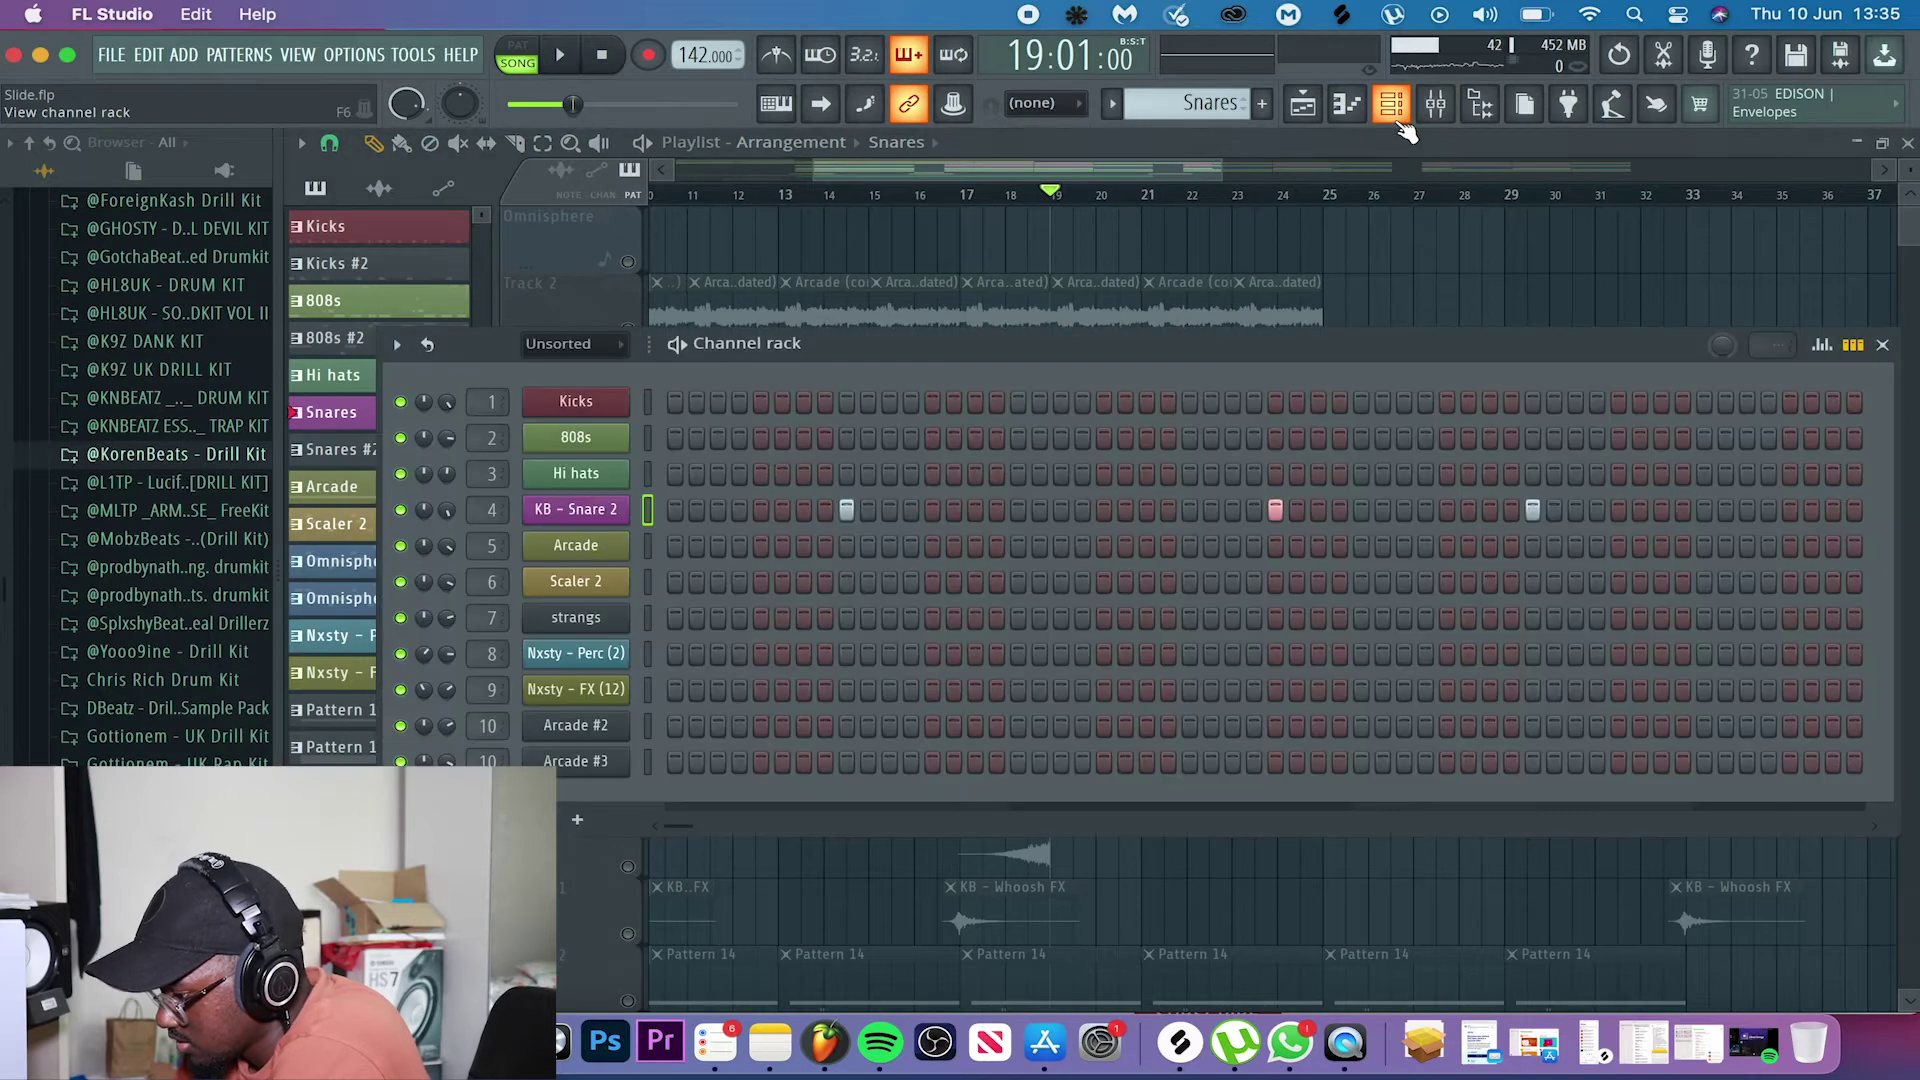
left_click(610, 512)
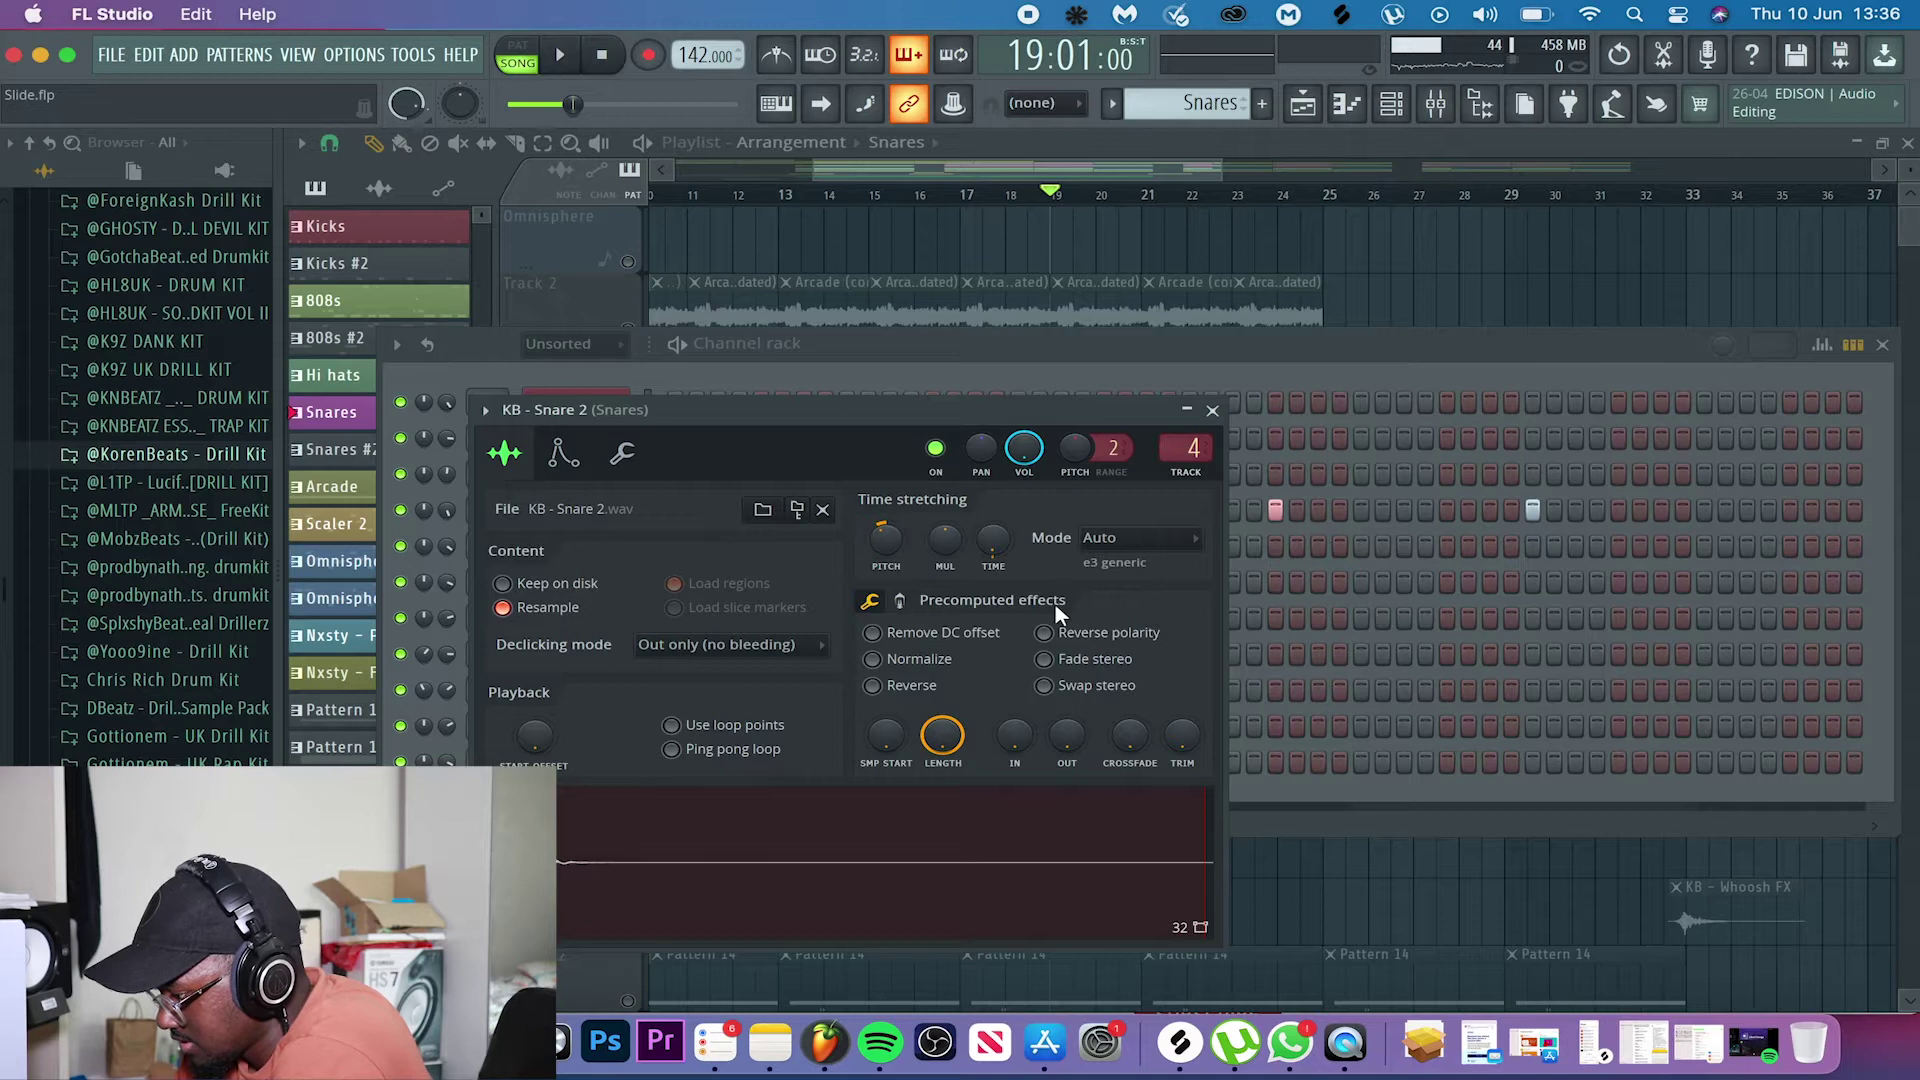
left_click(1212, 410)
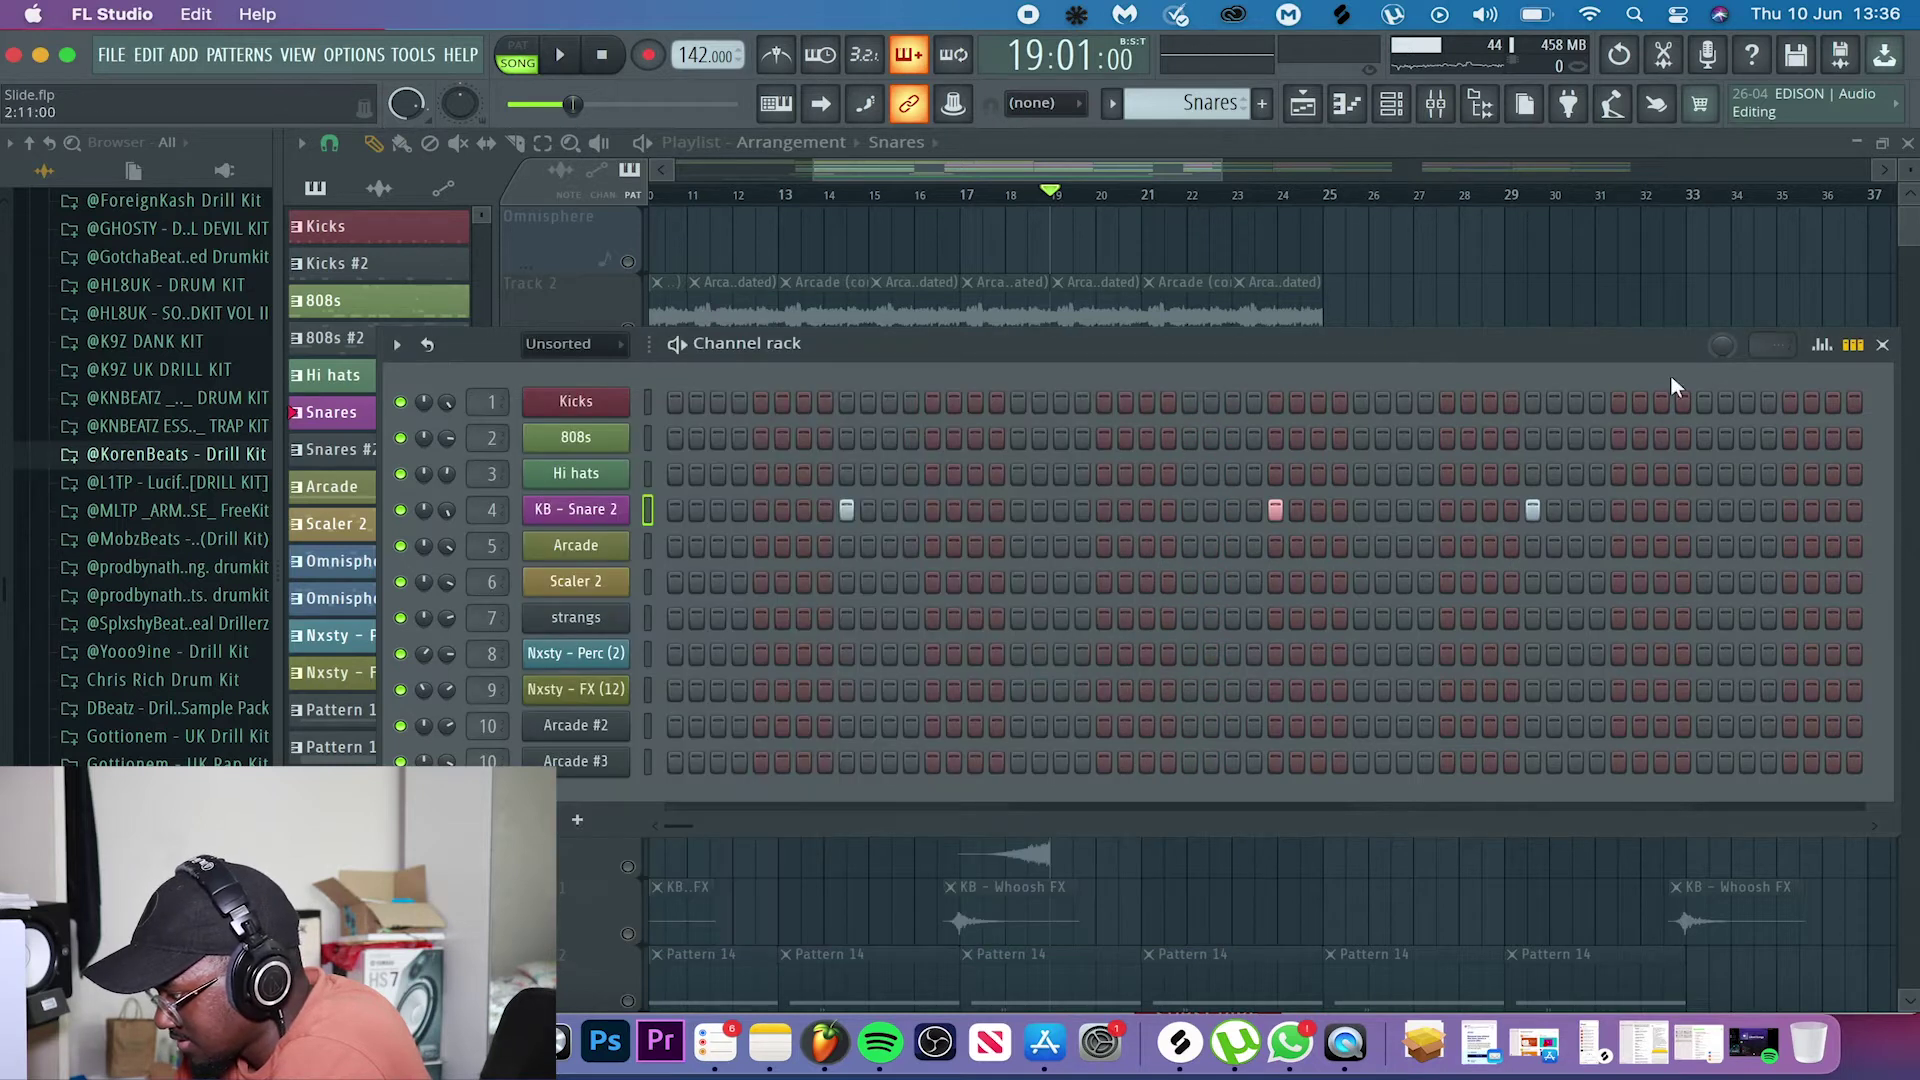
left_click(1885, 345)
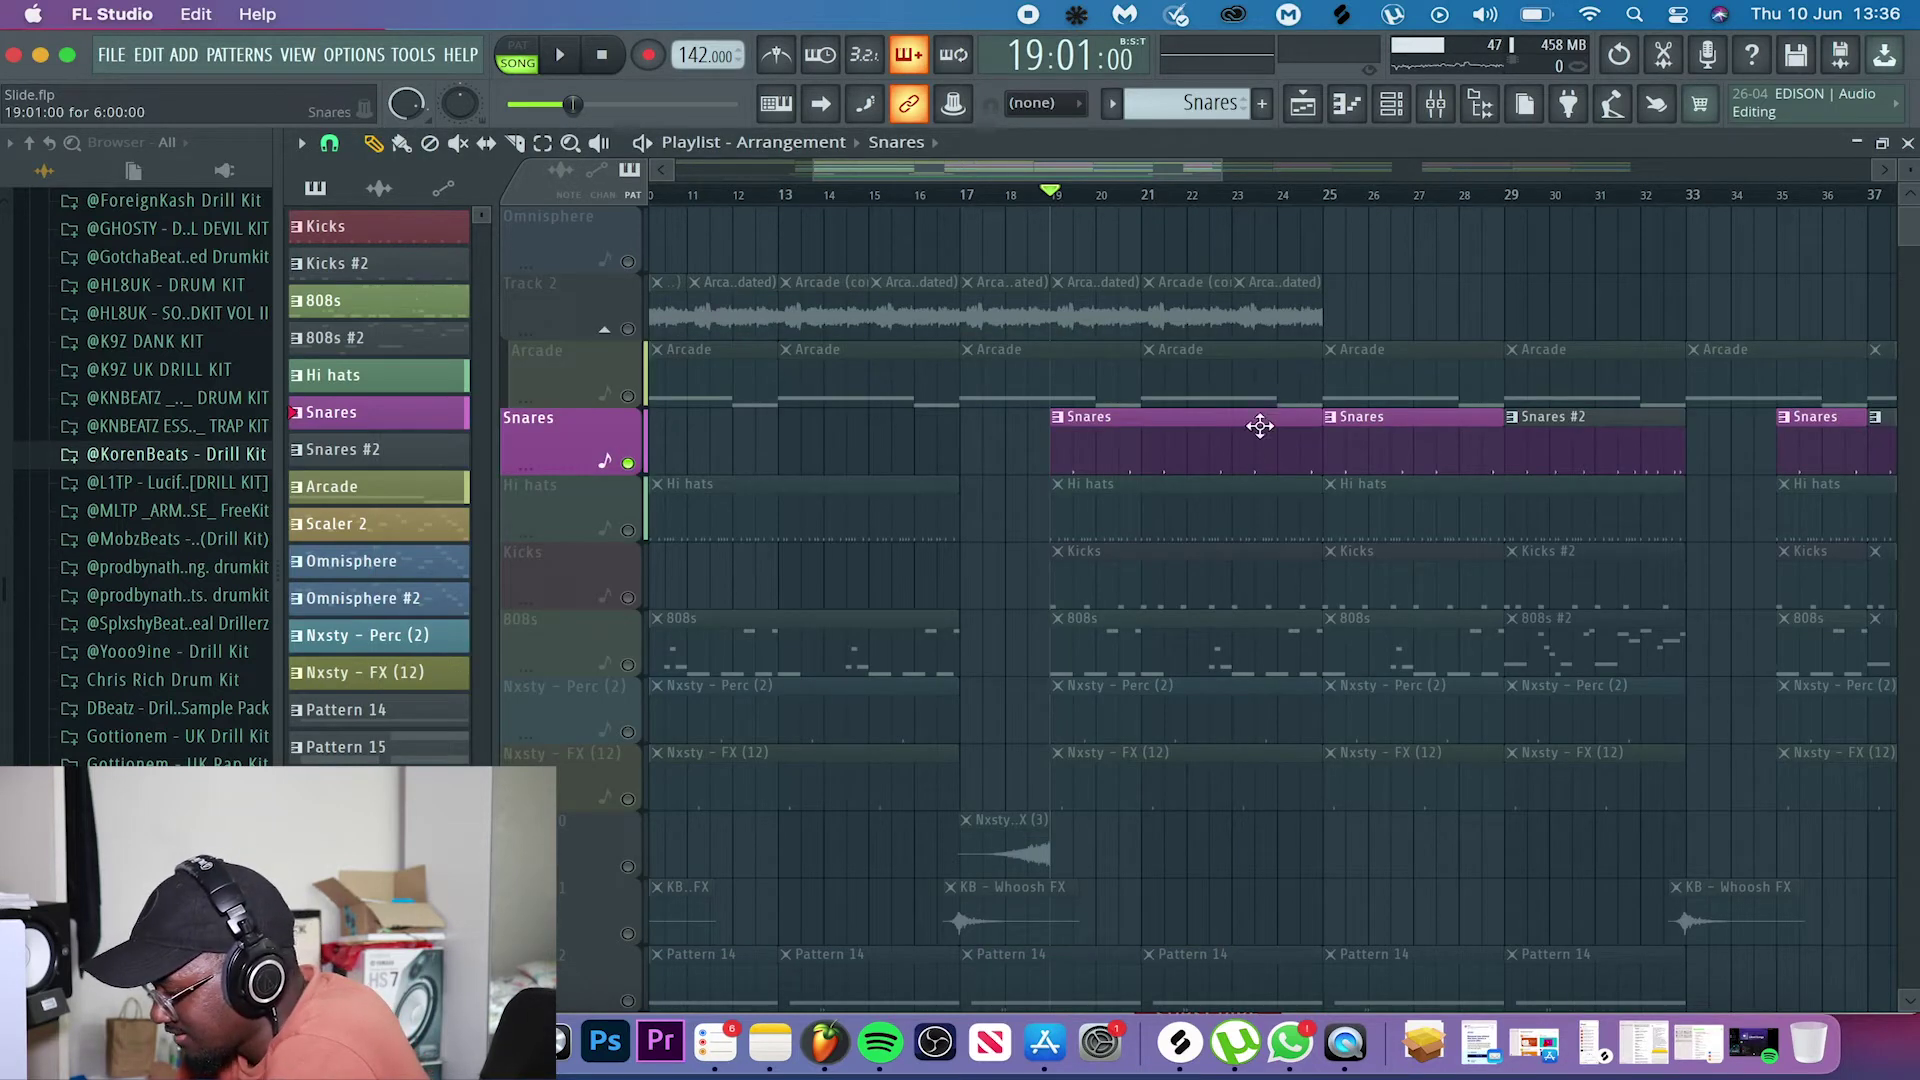
- Audition the soloed Snares pattern from bar 19, and the Snares #2 pattern from bar 29
key("space")
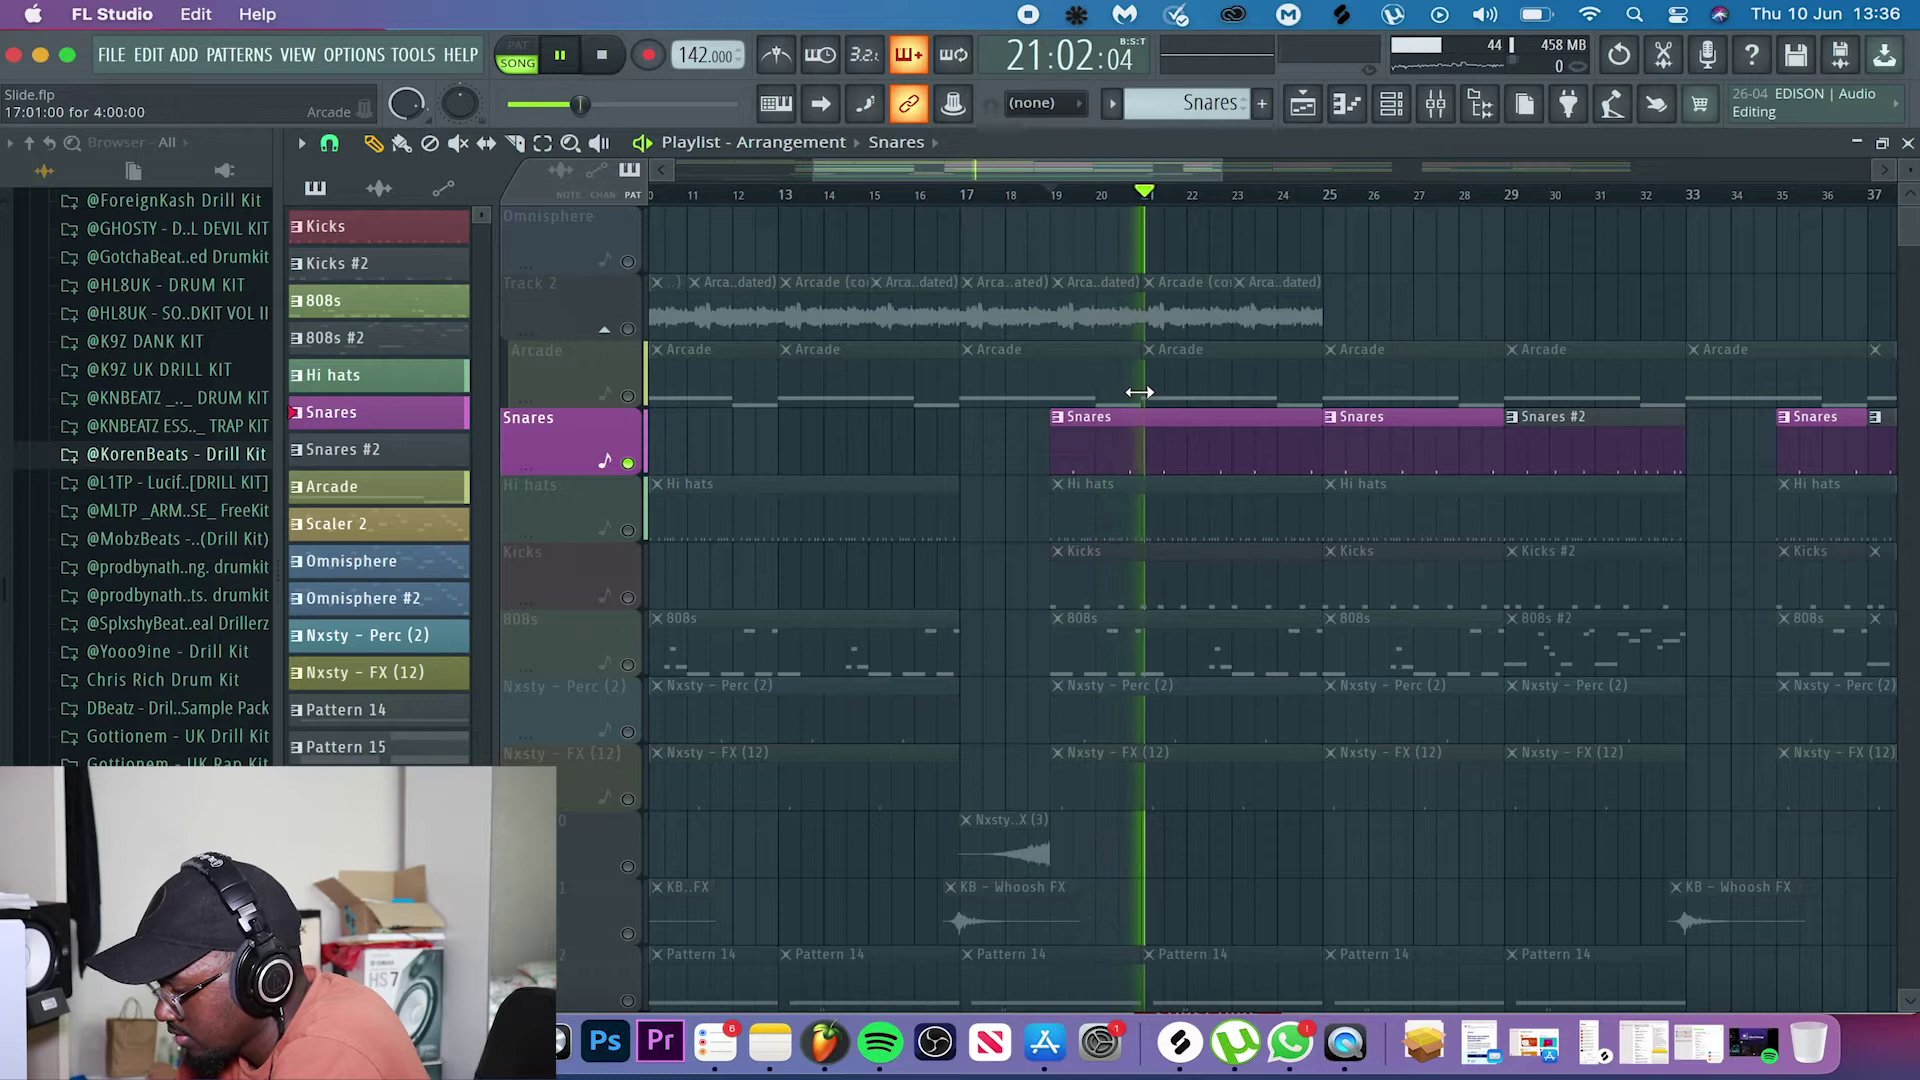
key("space")
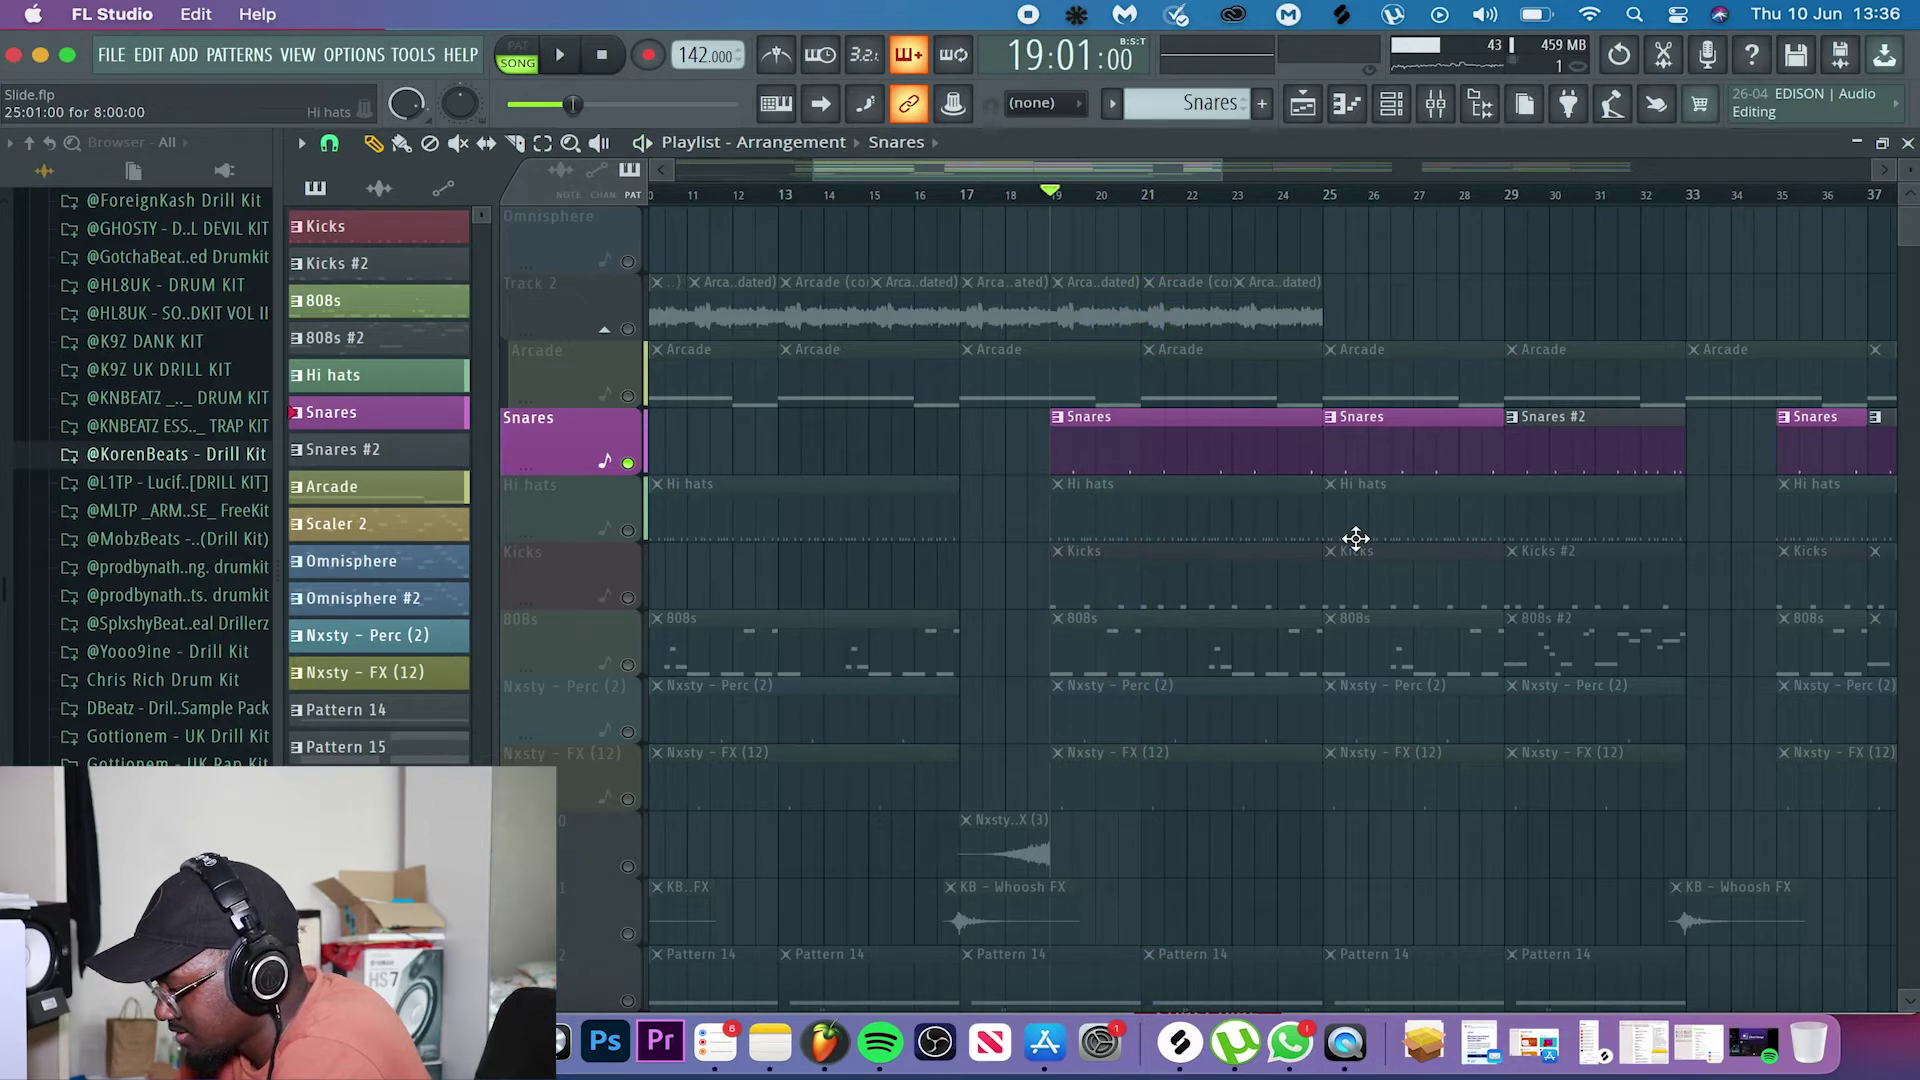
scroll(1355, 539, "right", 3)
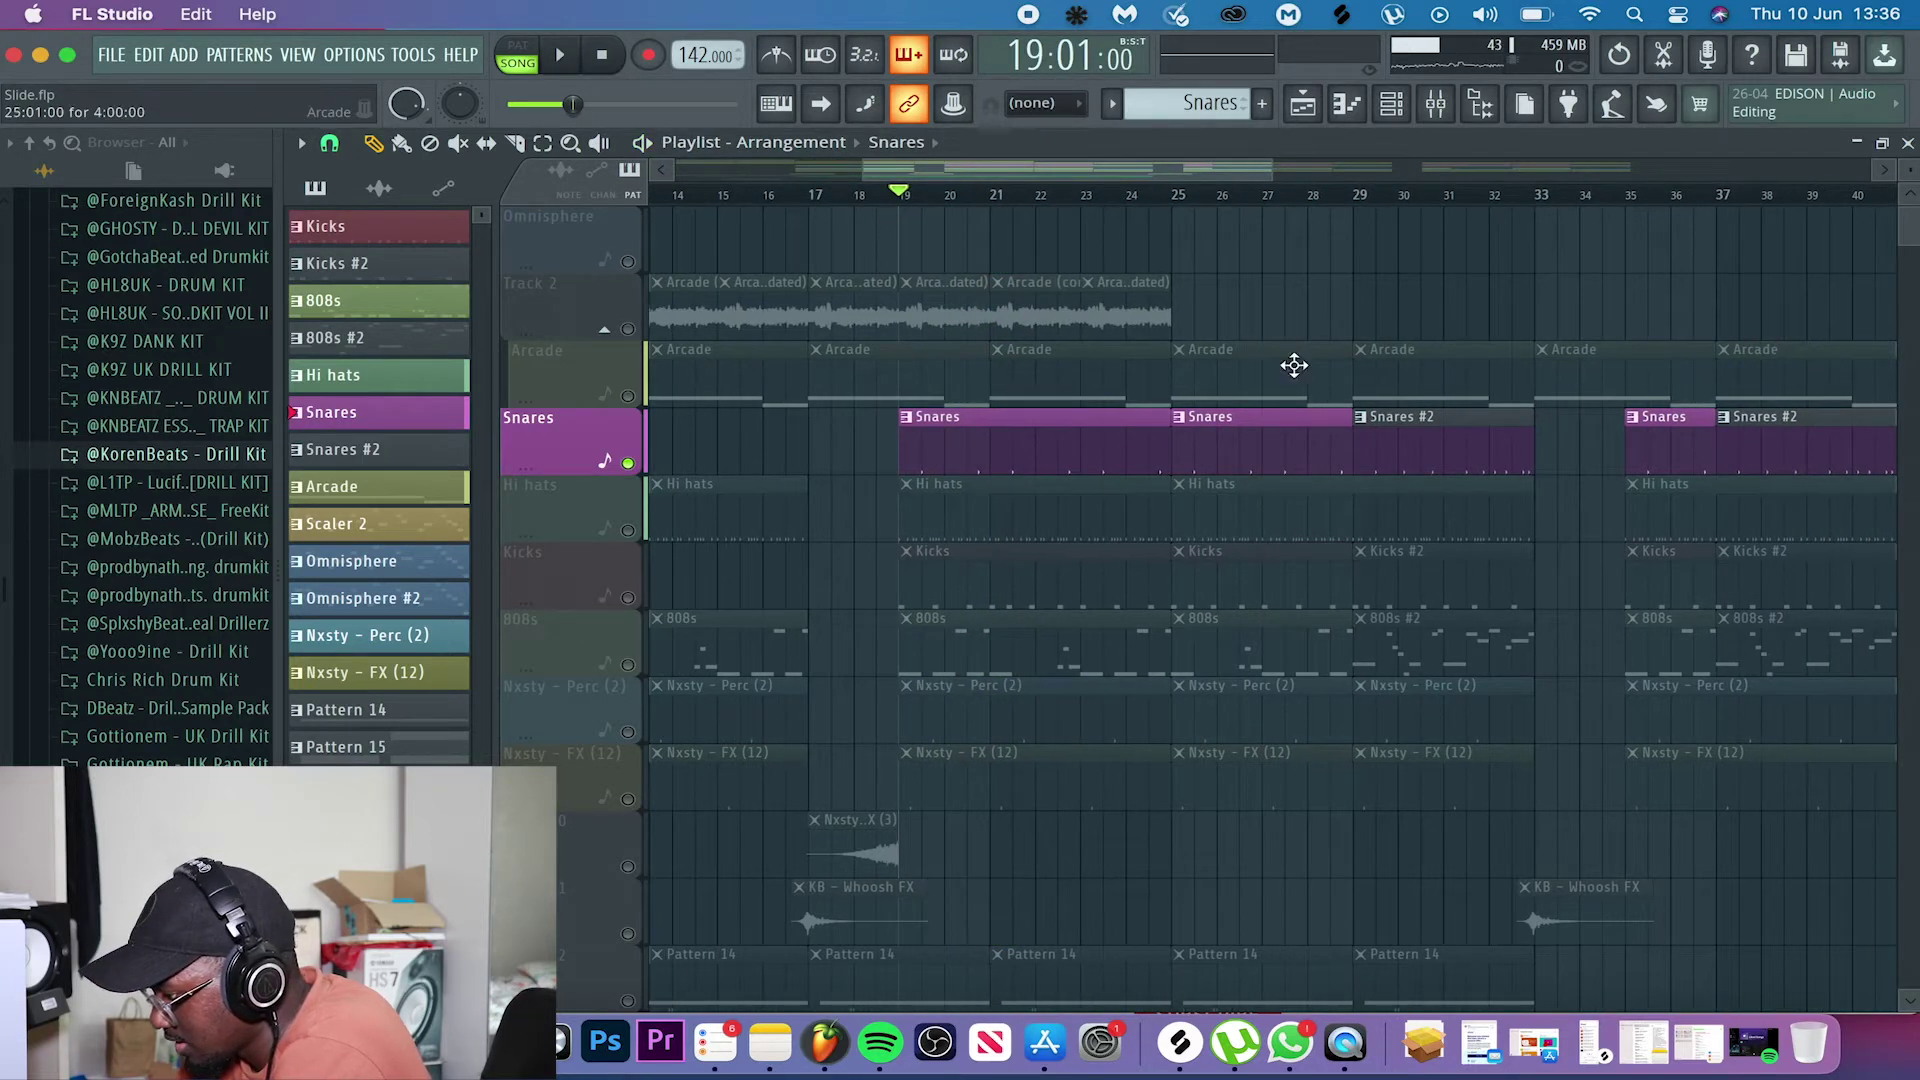
left_click(1357, 195)
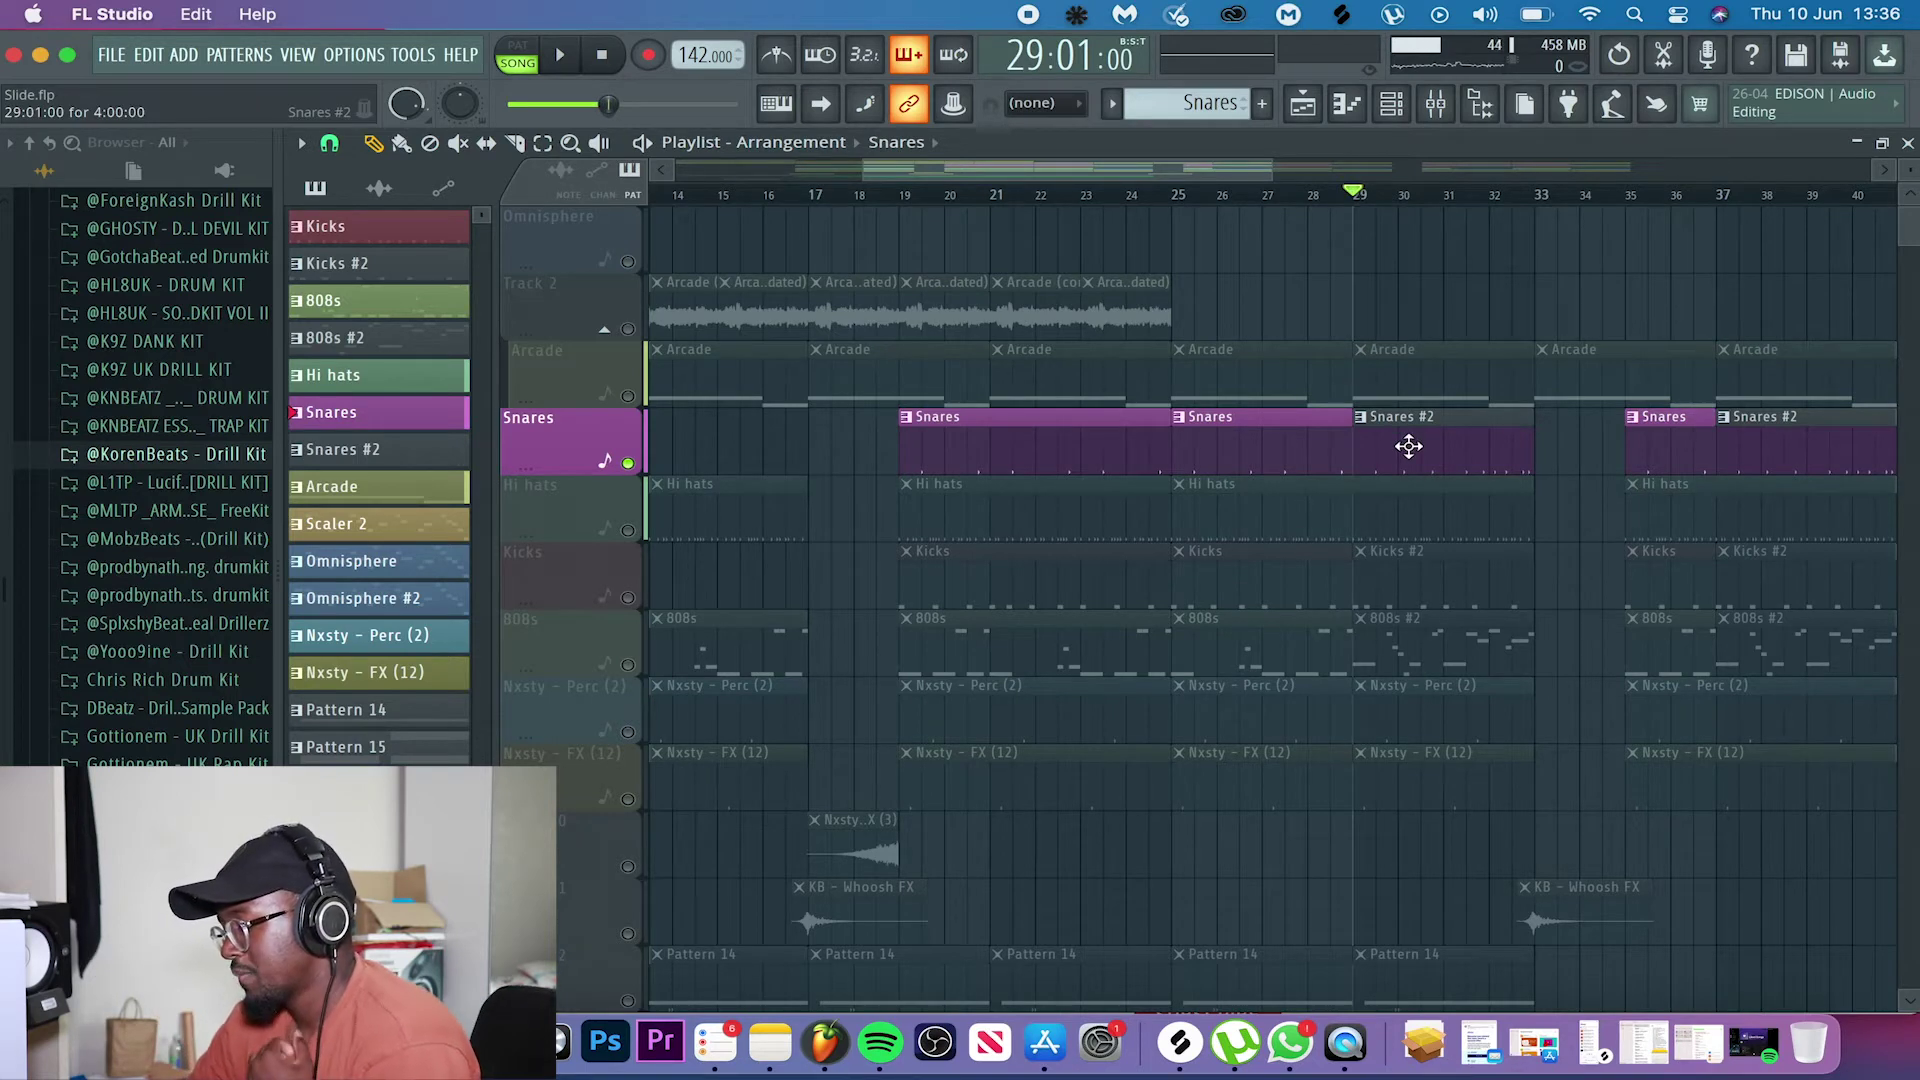
key("space")
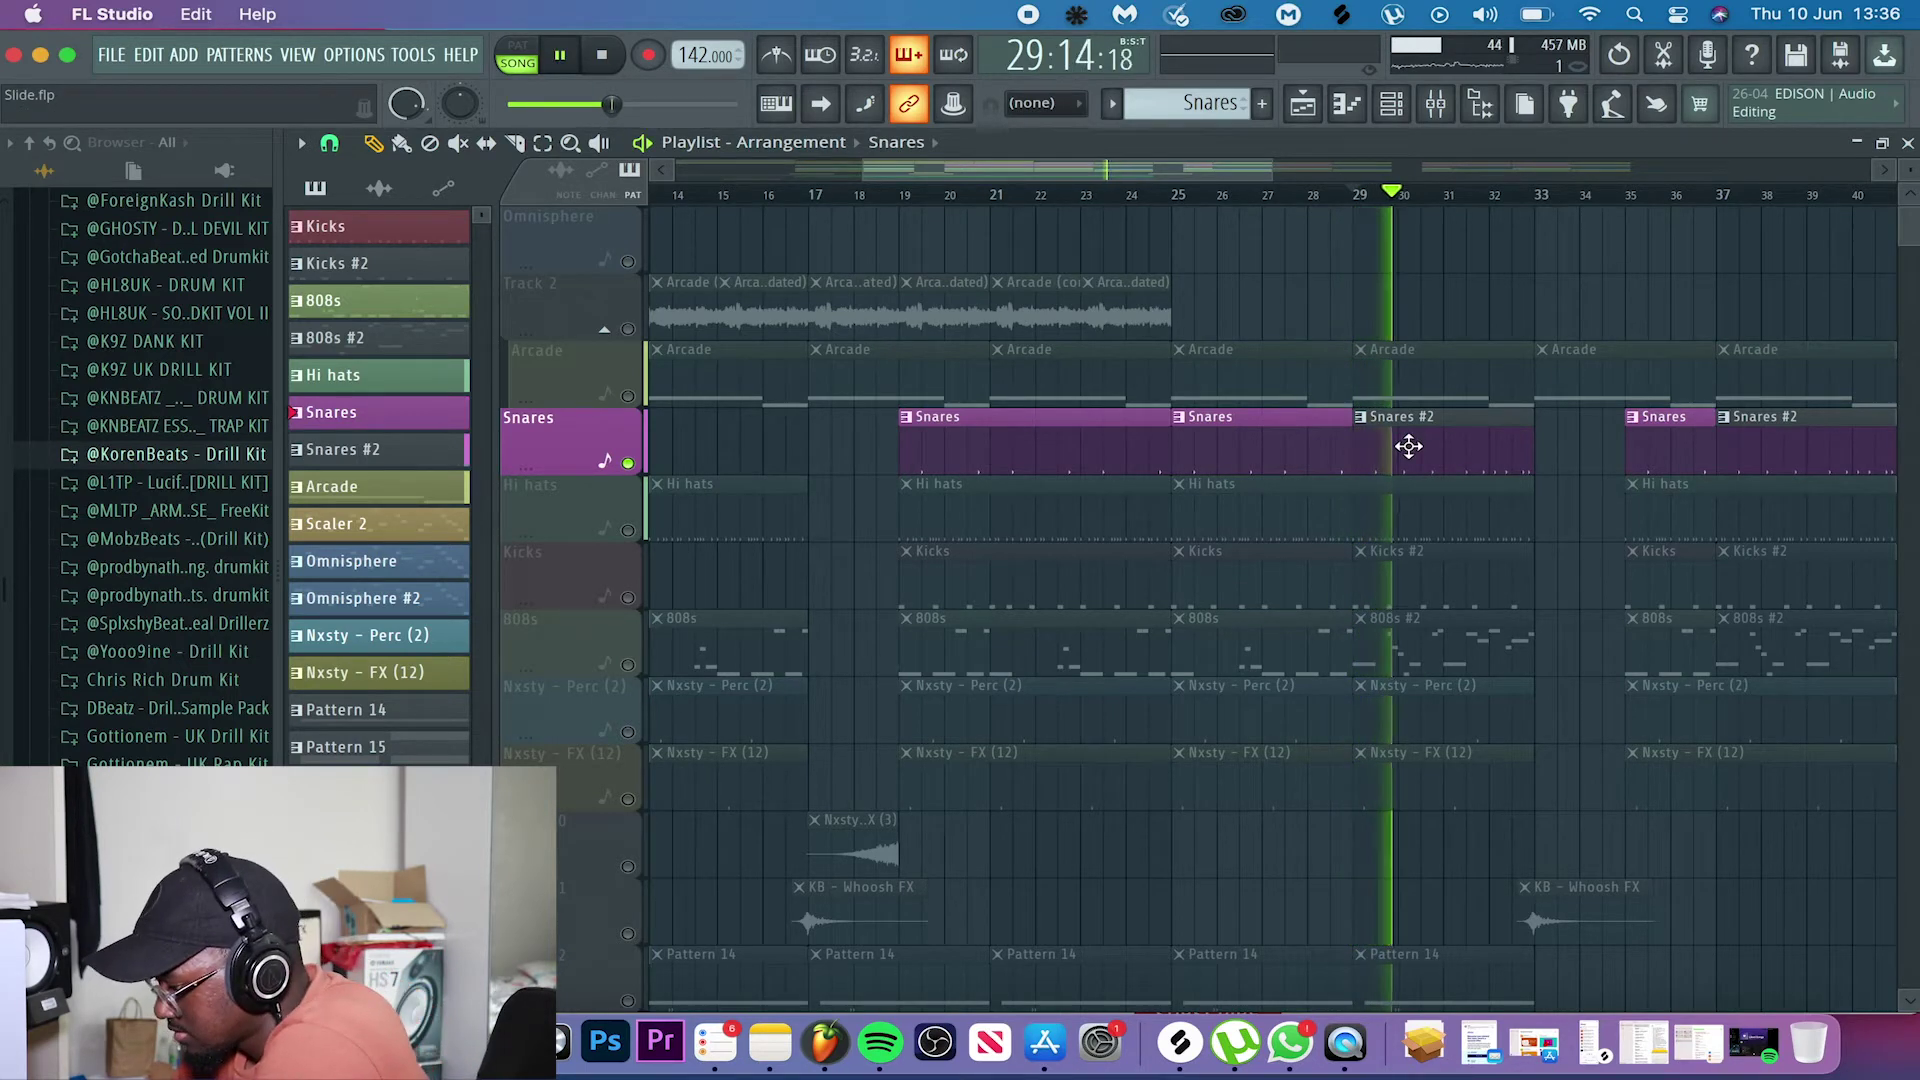
- Examine the KB - Snare 2 notes of the Snares #2 pattern in the piano roll during playback, and close it
double_click(1408, 447)
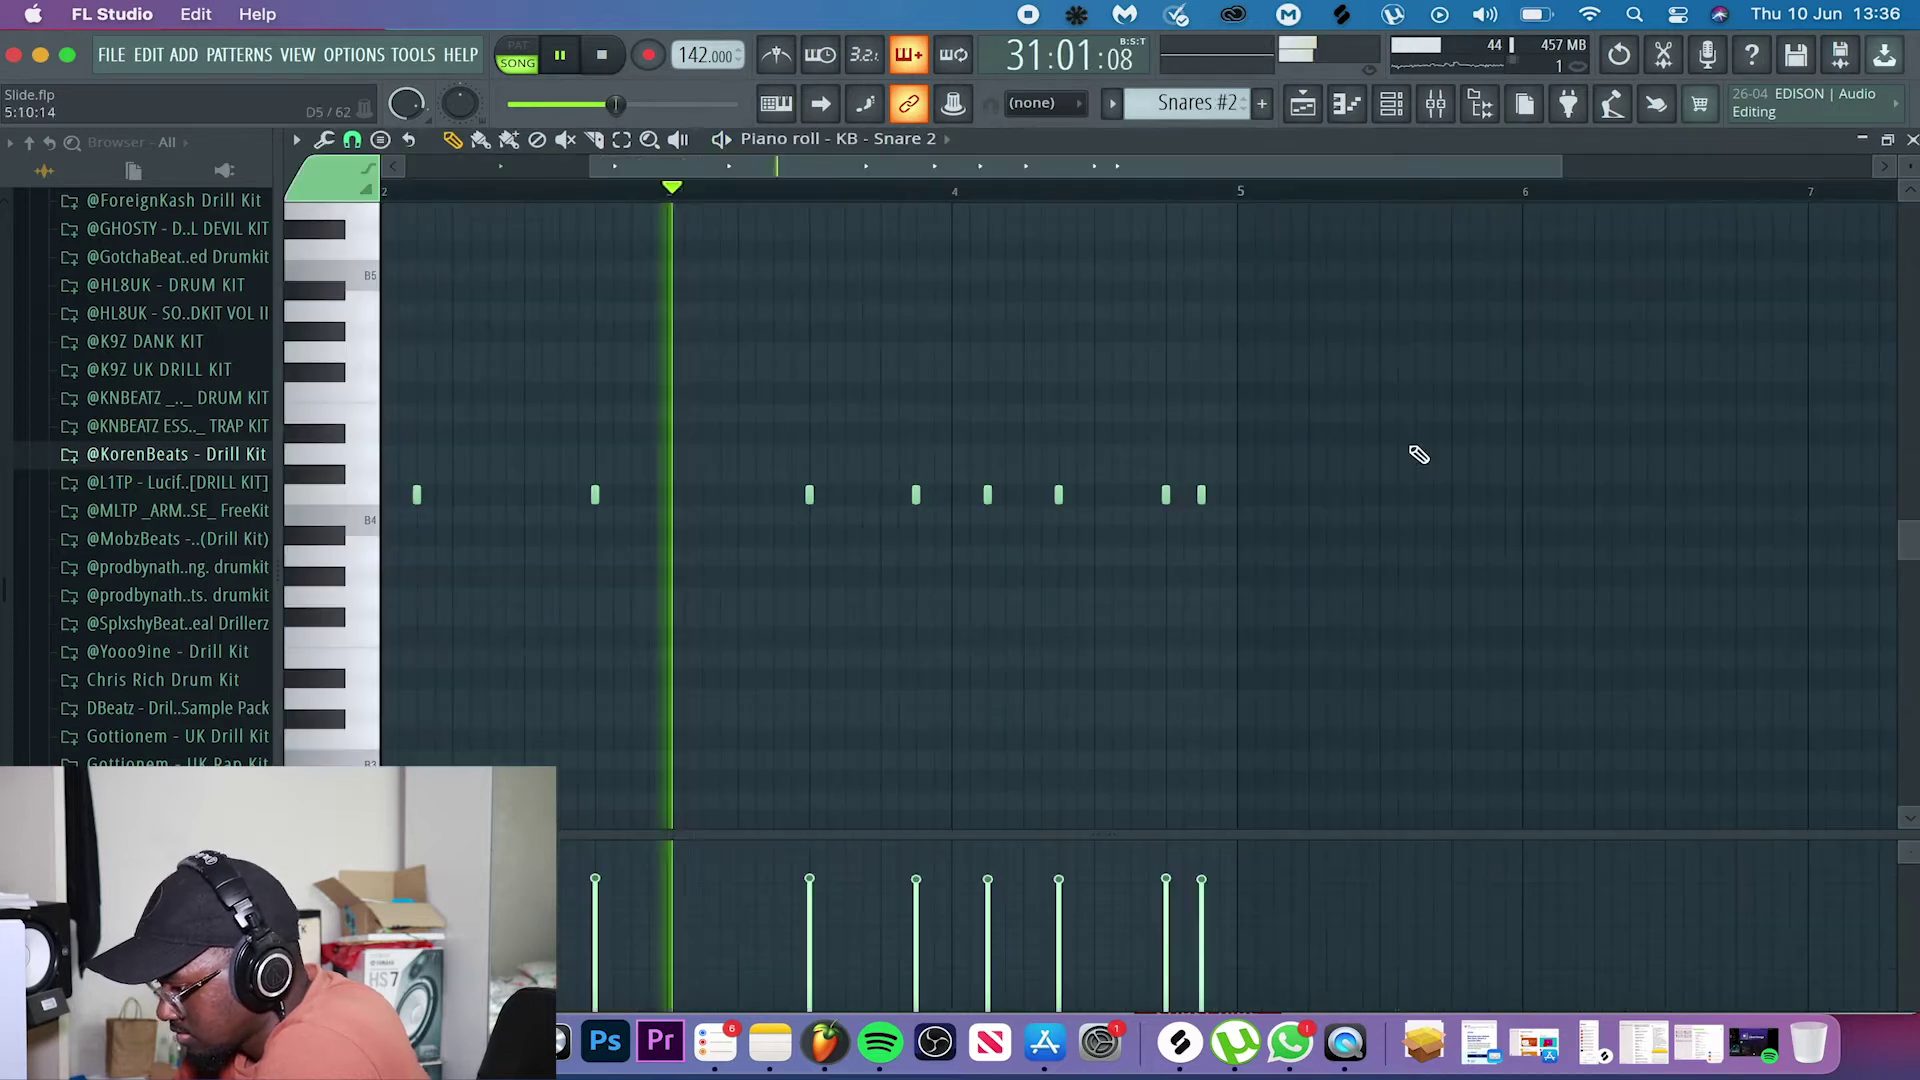
scroll(891, 514, "left", 2)
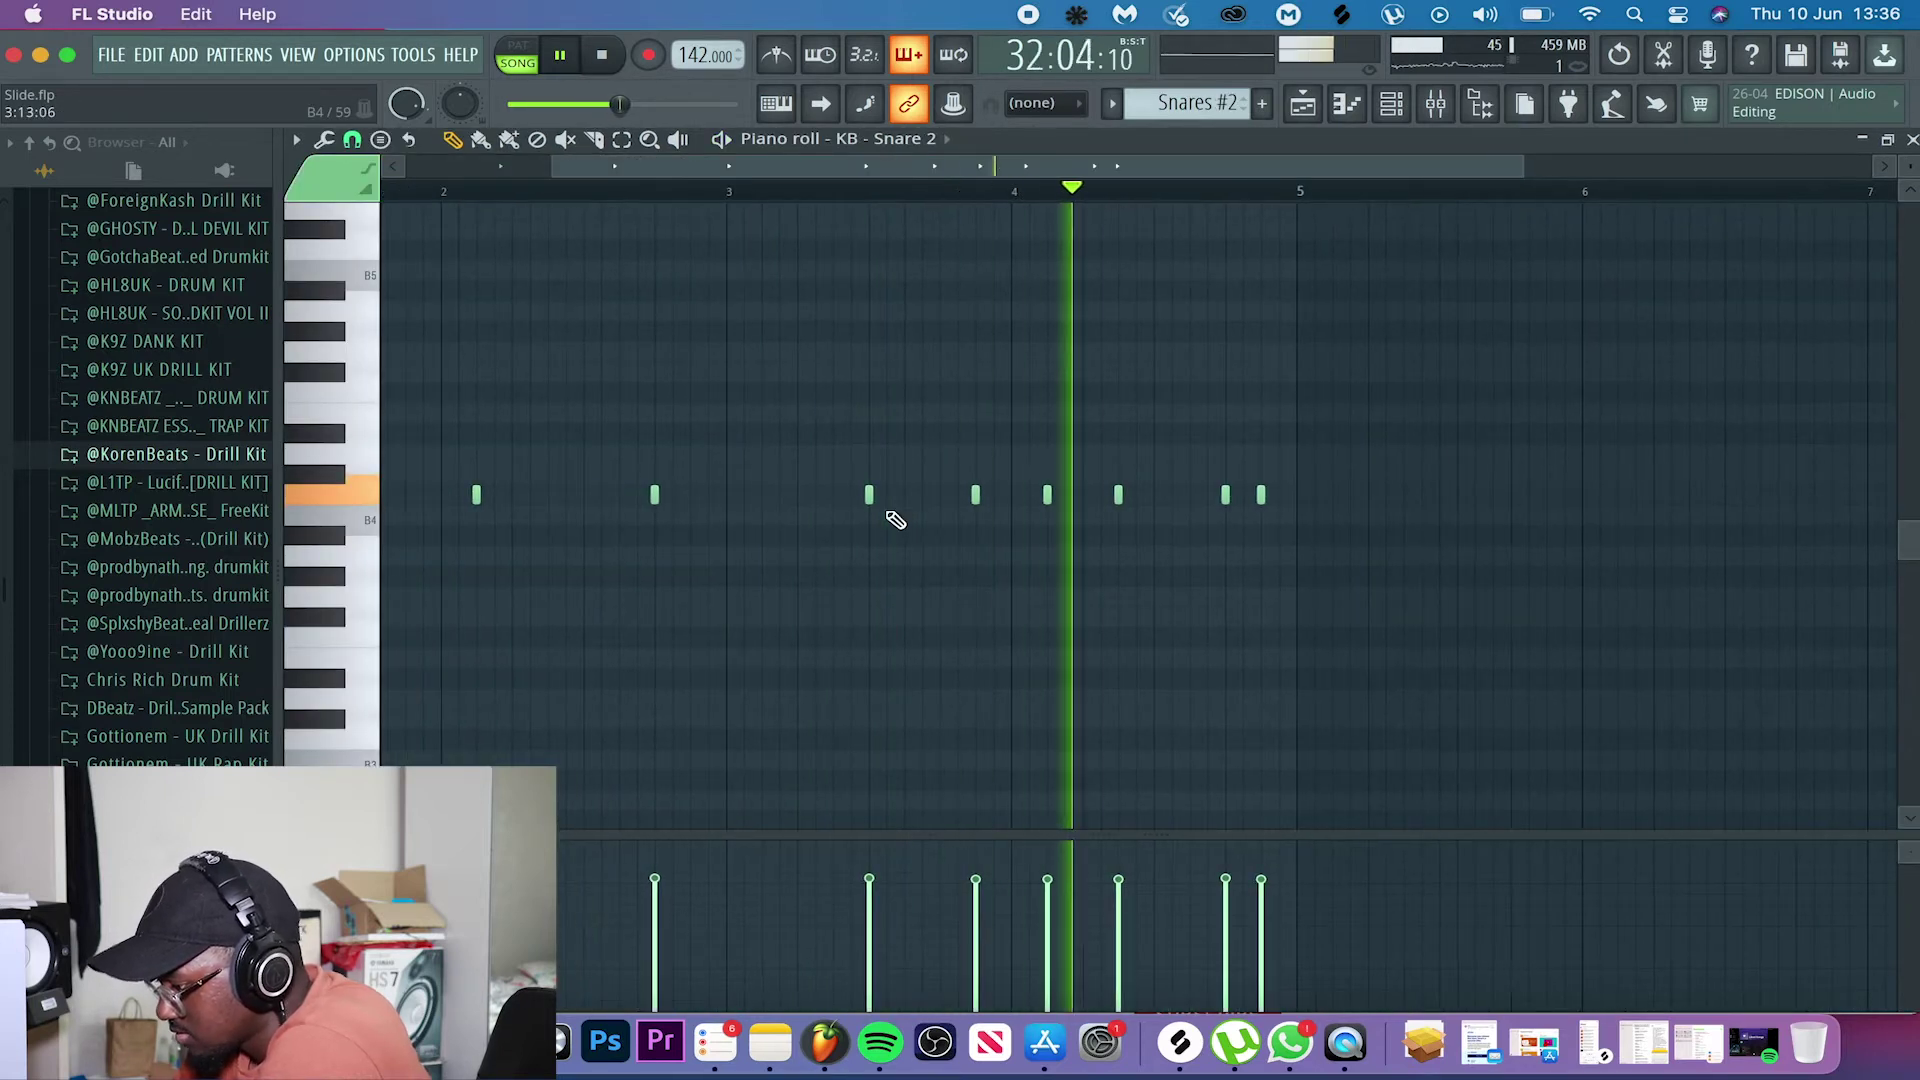
key("space")
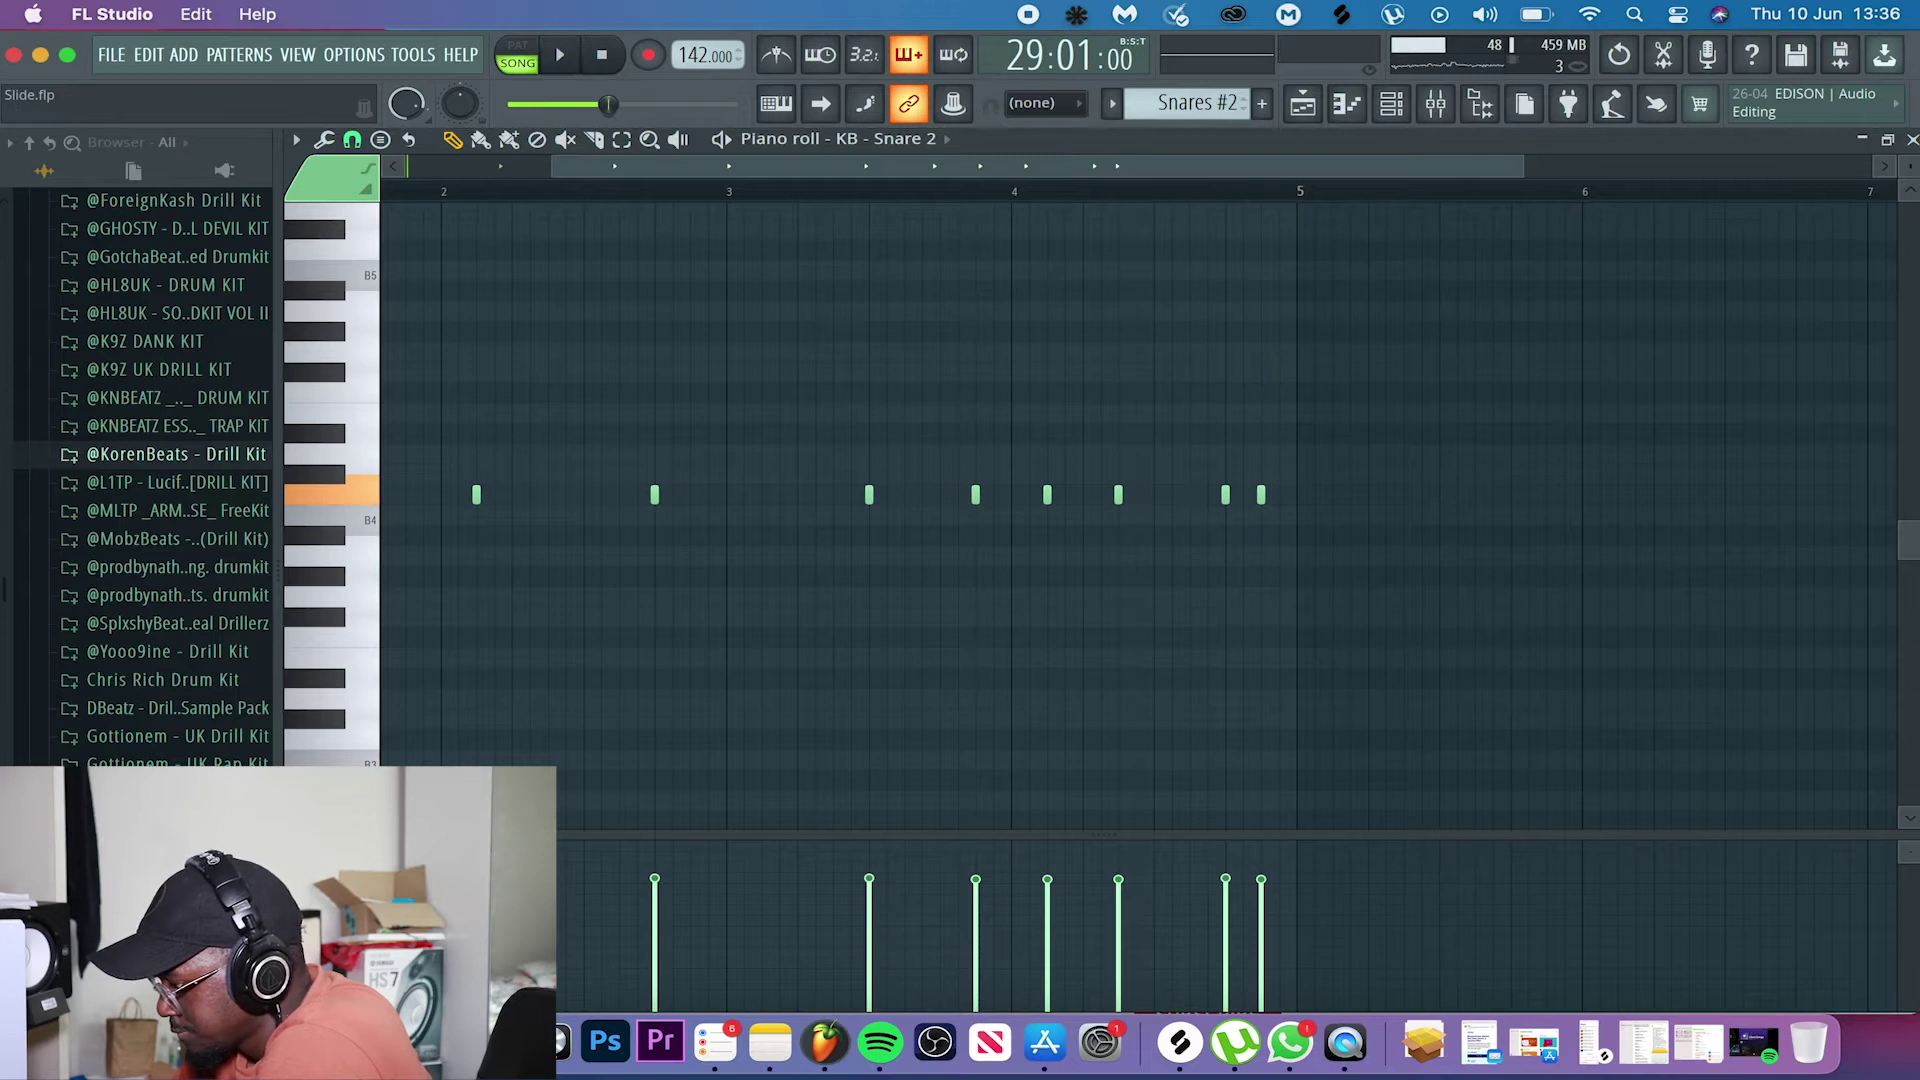
key("Escape")
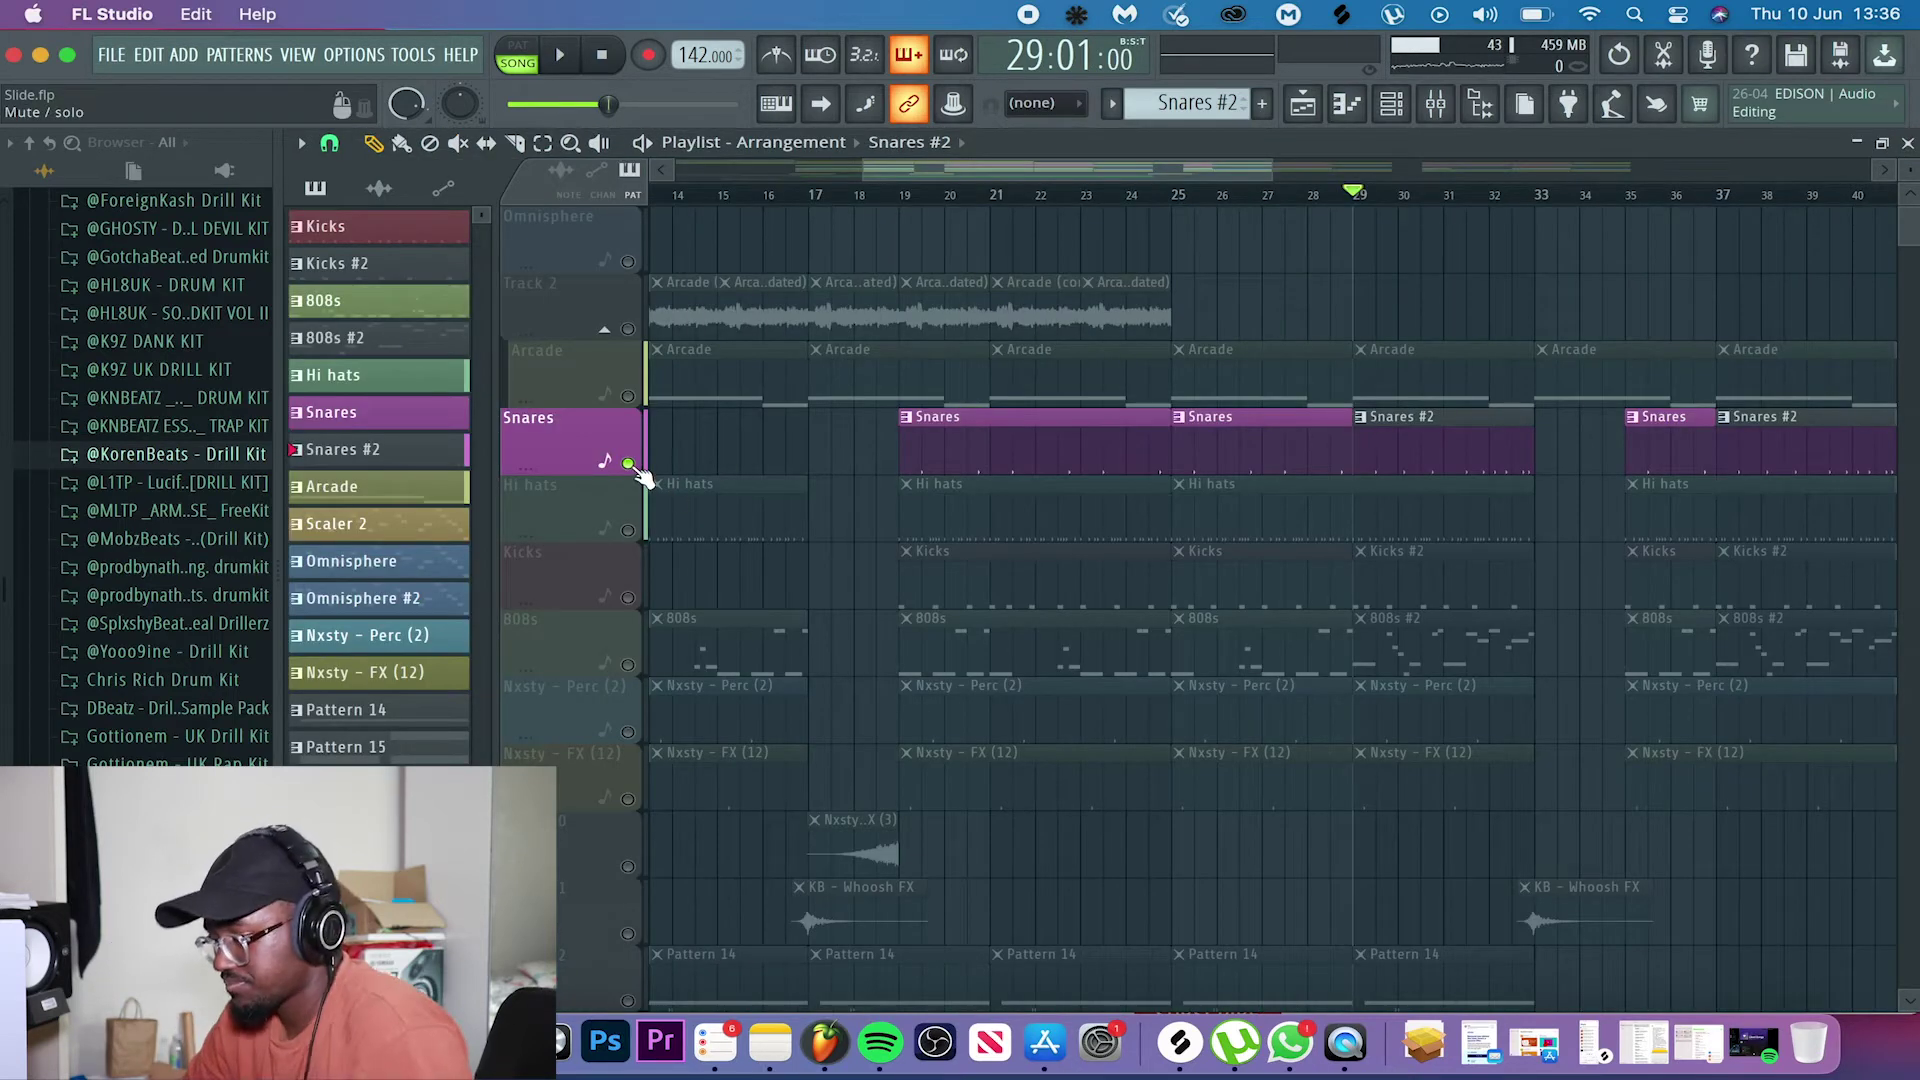
- Unmute the Arcade track and the arcade clips' track below Pattern 14, alongside the Snares track
left_click(632, 400)
scroll(724, 891, "down", 3)
scroll(690, 890, "left", 1)
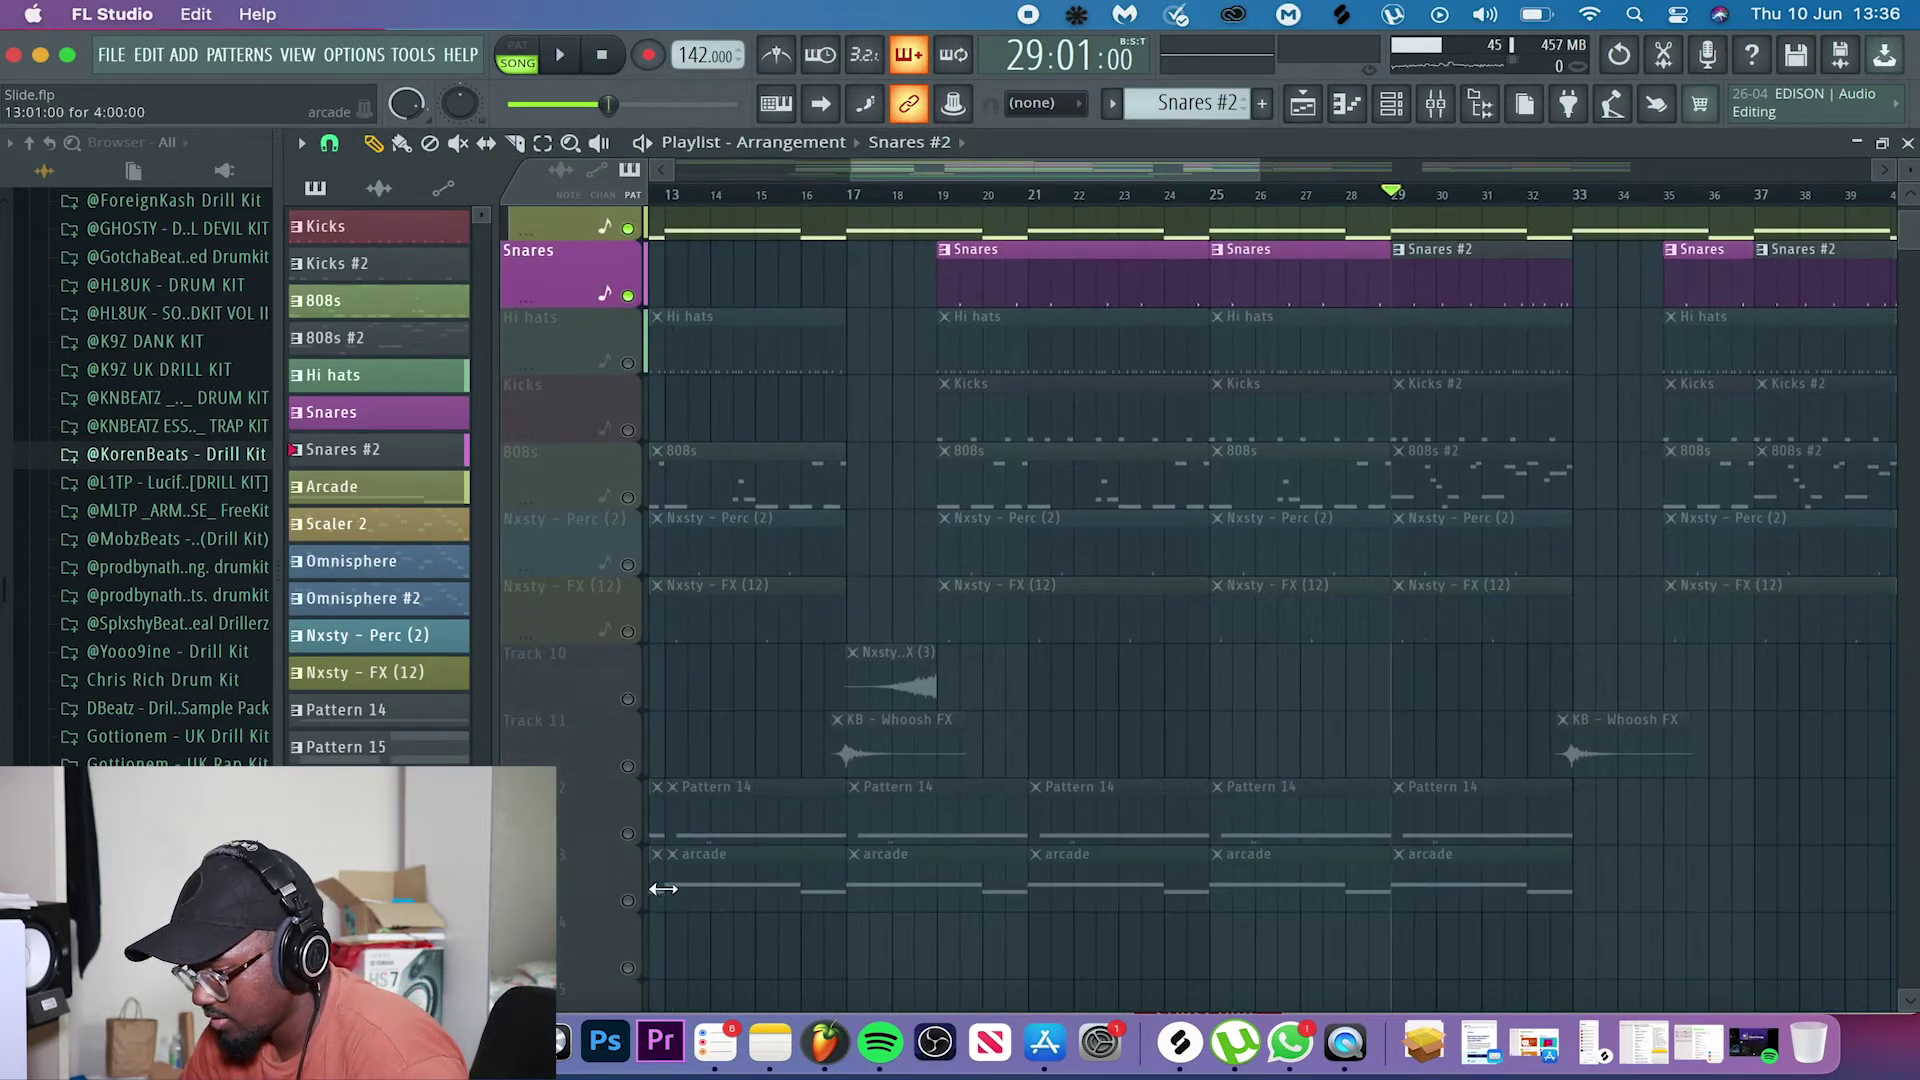
left_click(628, 900)
scroll(1127, 428, "up", 3)
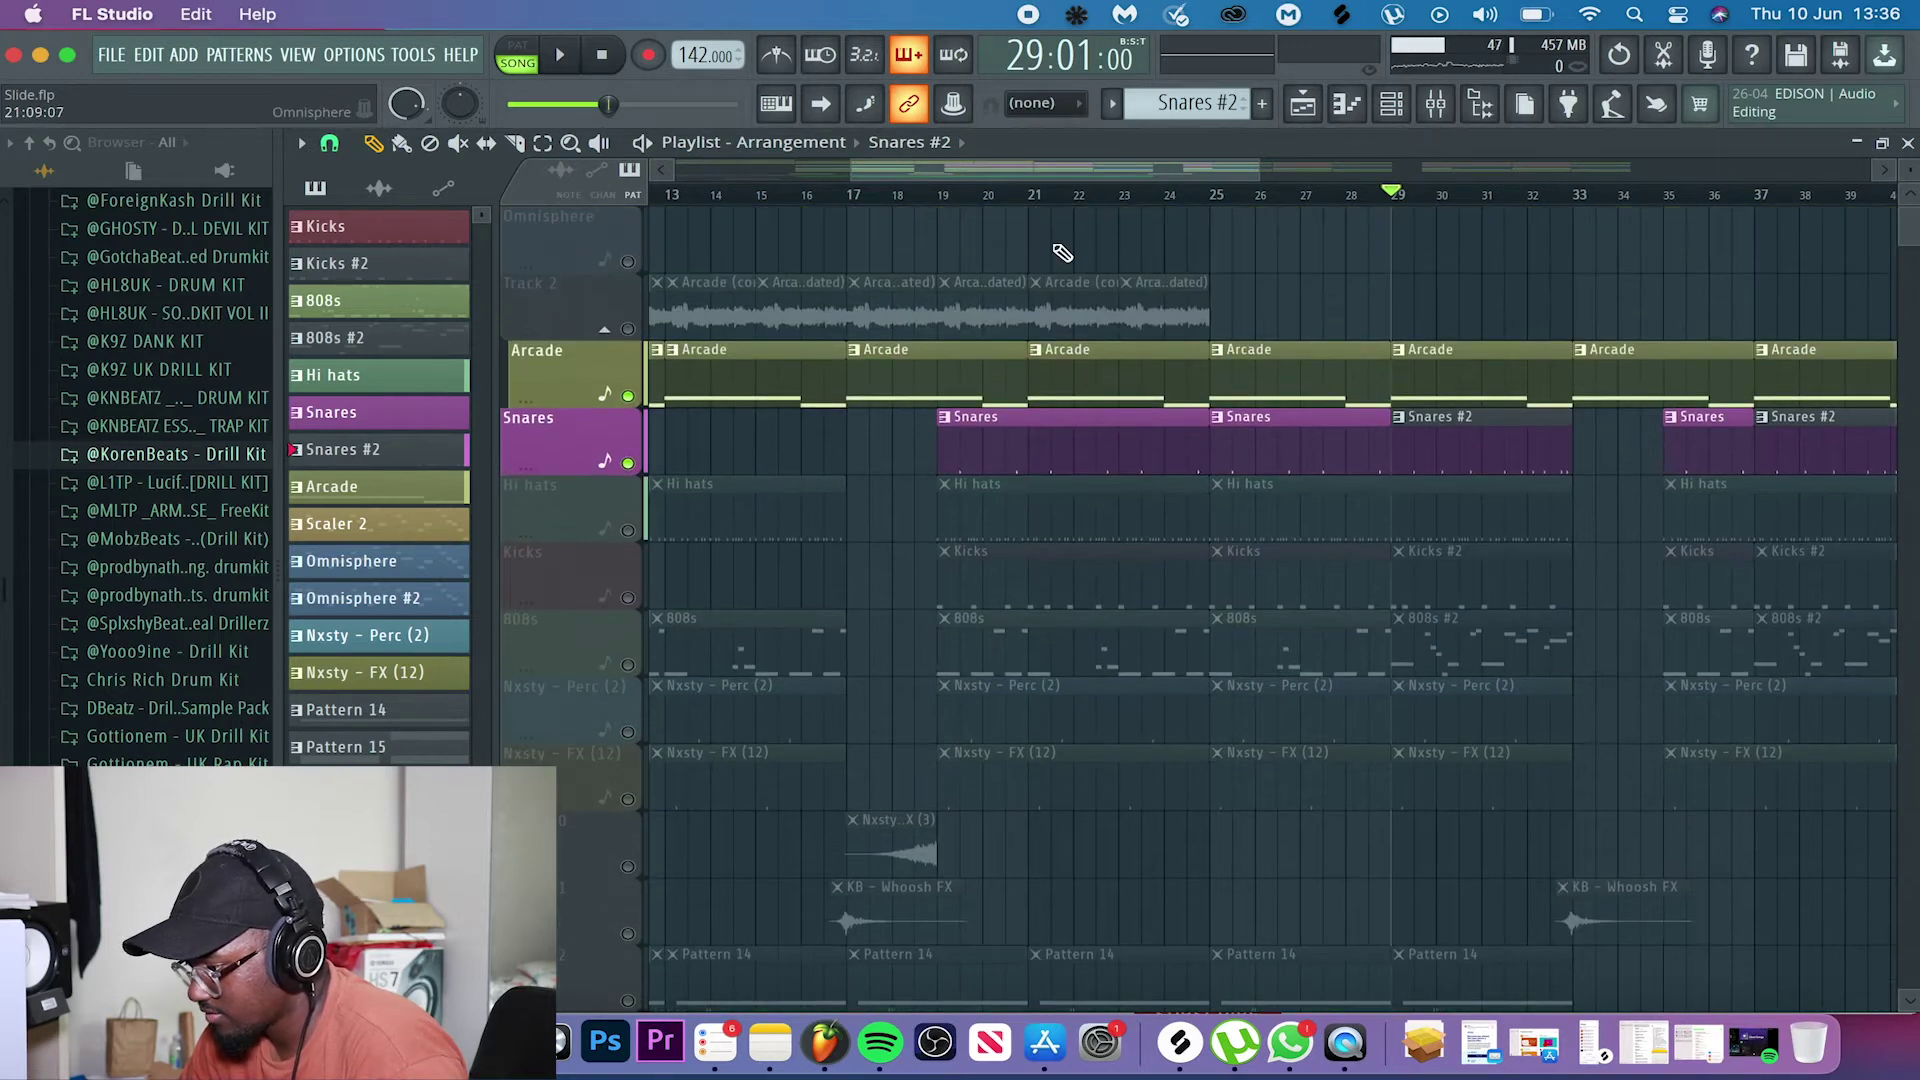
- Audition the snares together with the Arcade melody layers from bar 21
left_click(1030, 198)
key("space")
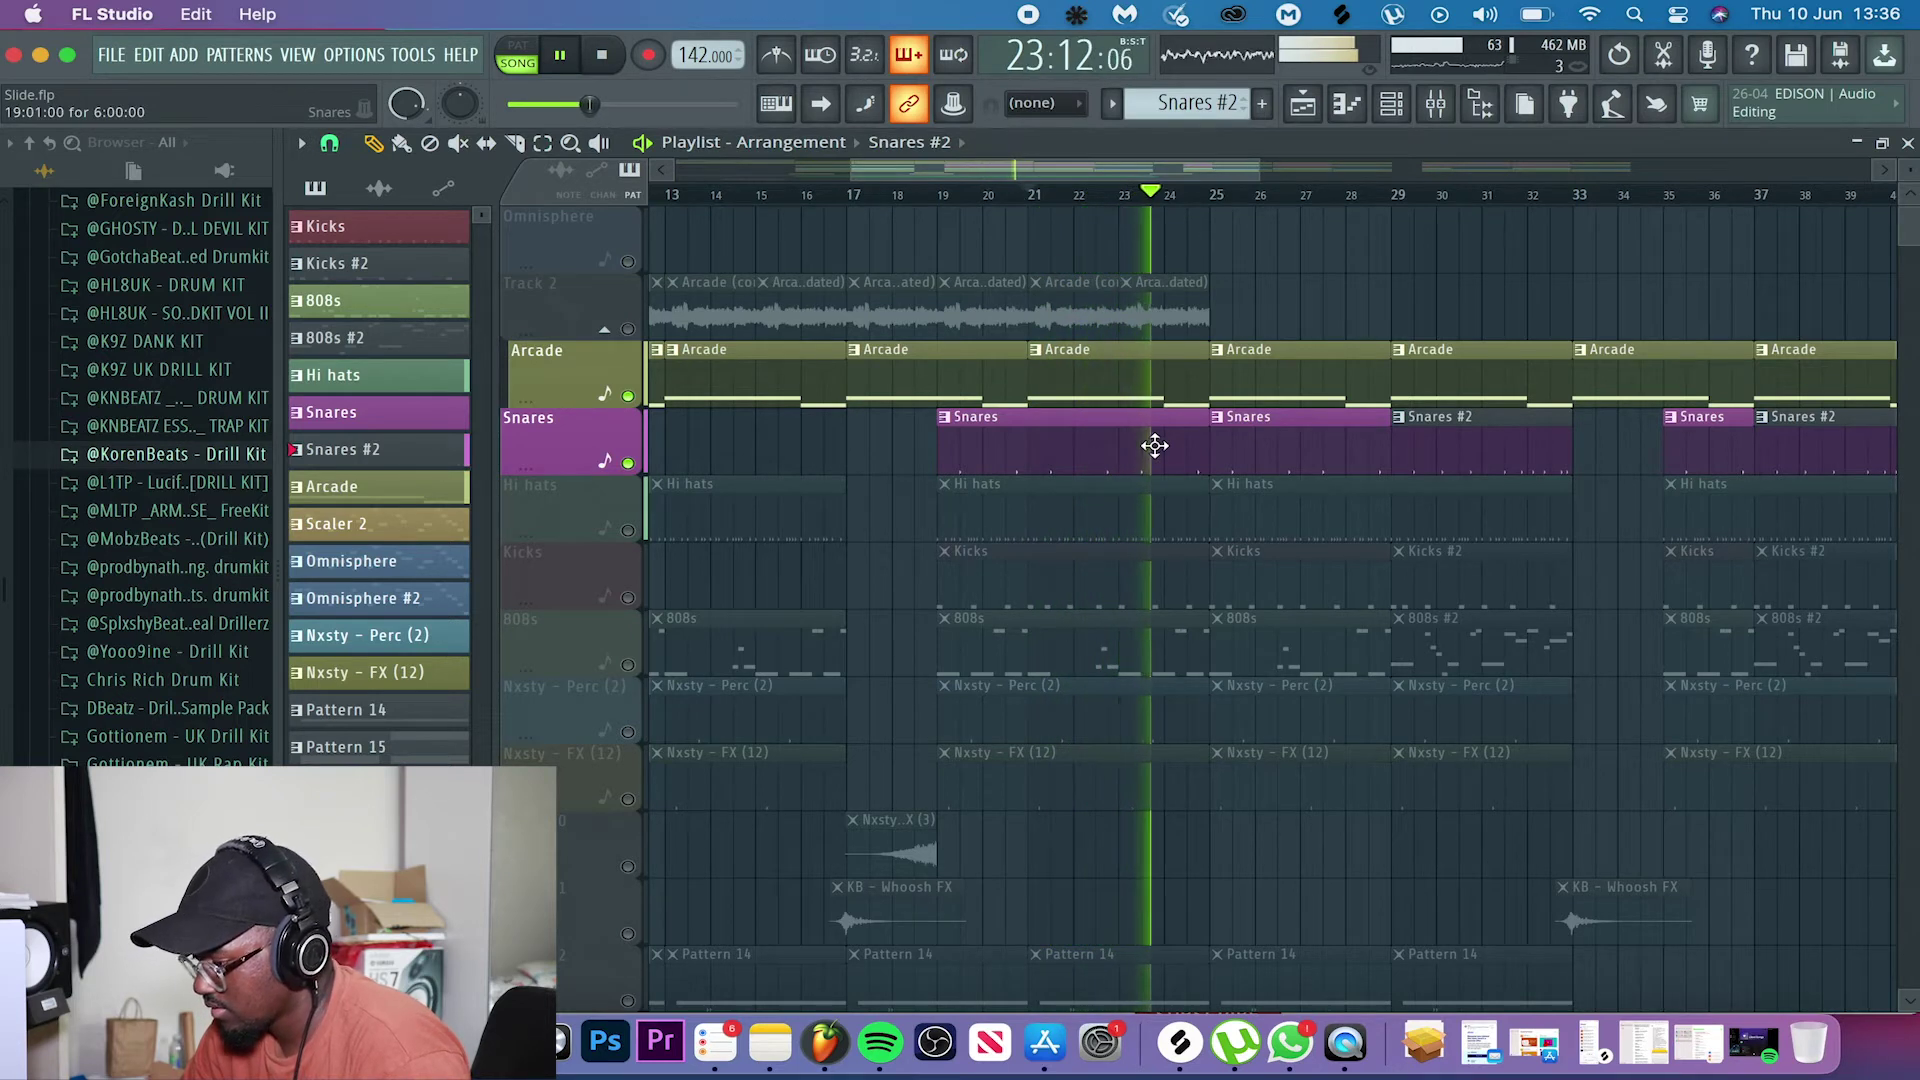
key("space")
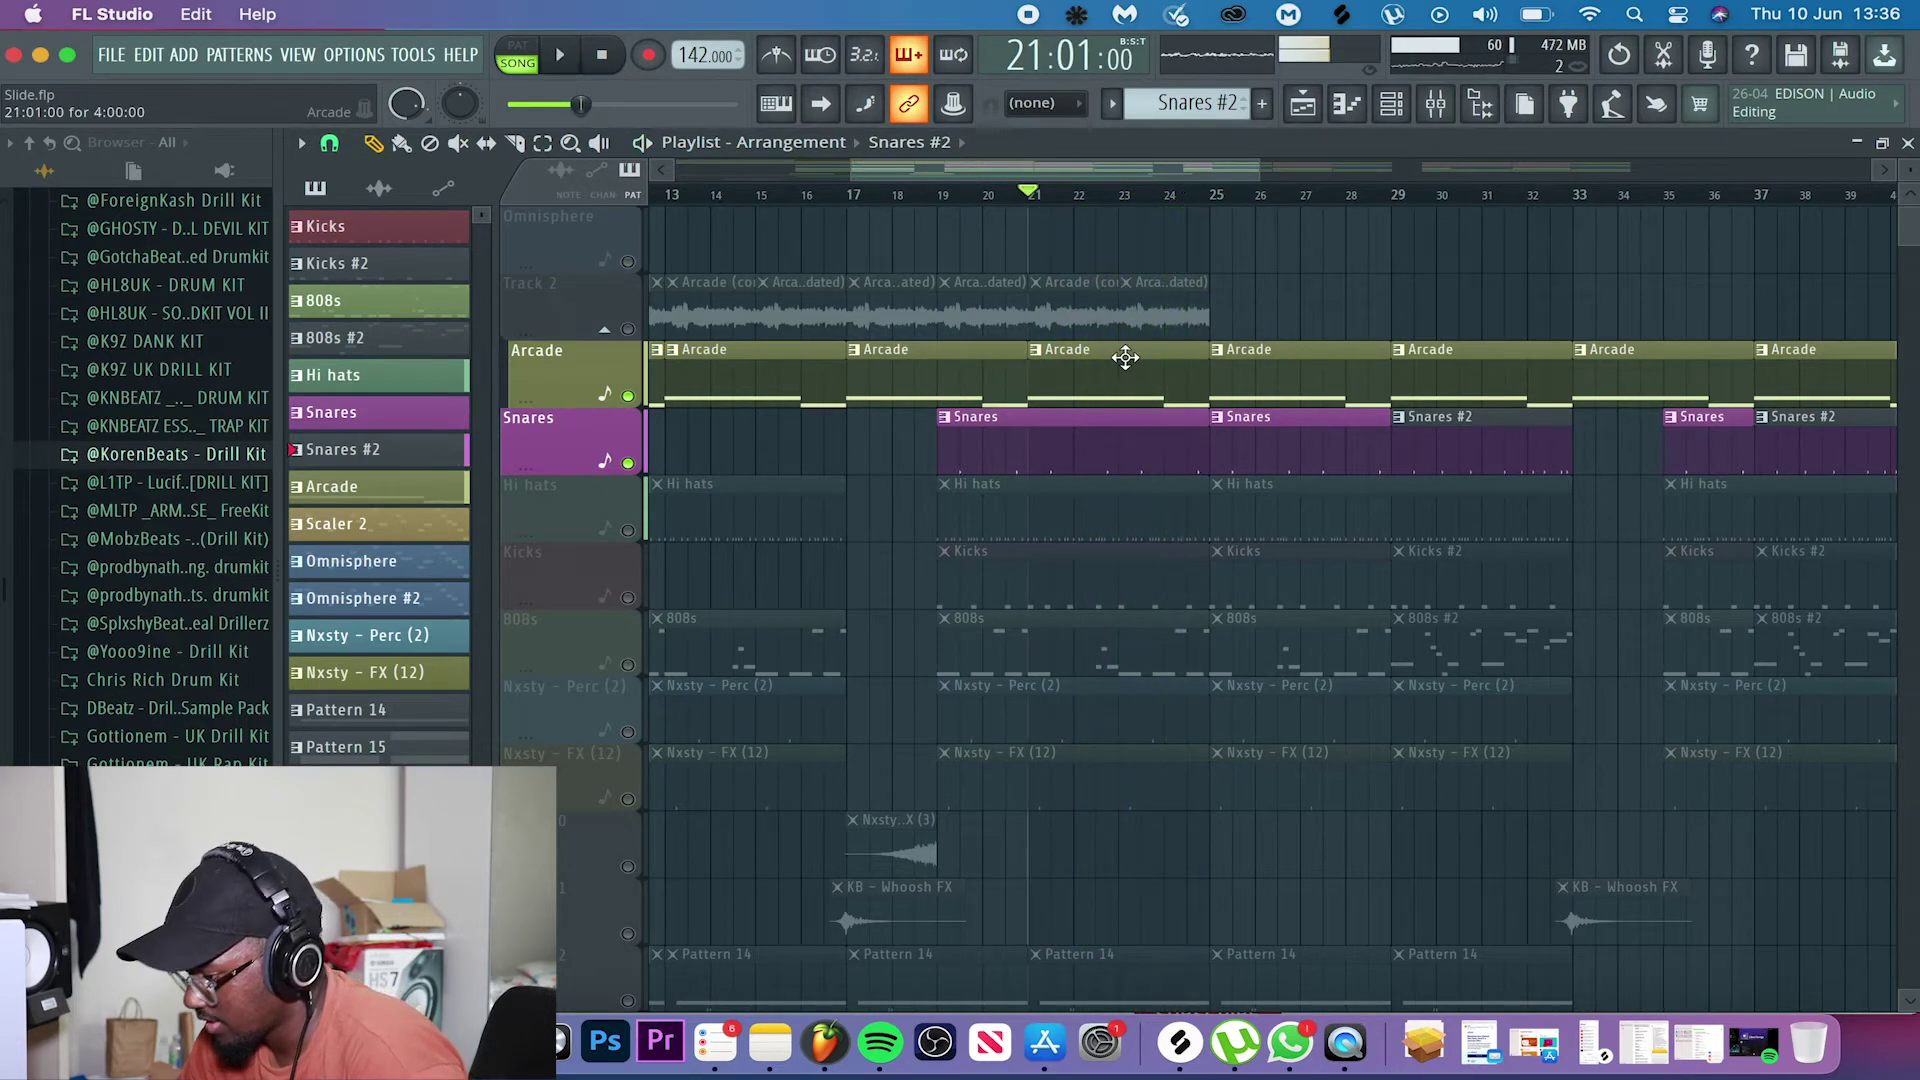
- Solo the Hi hats track and make Hi hats the active pattern
right_click(628, 531)
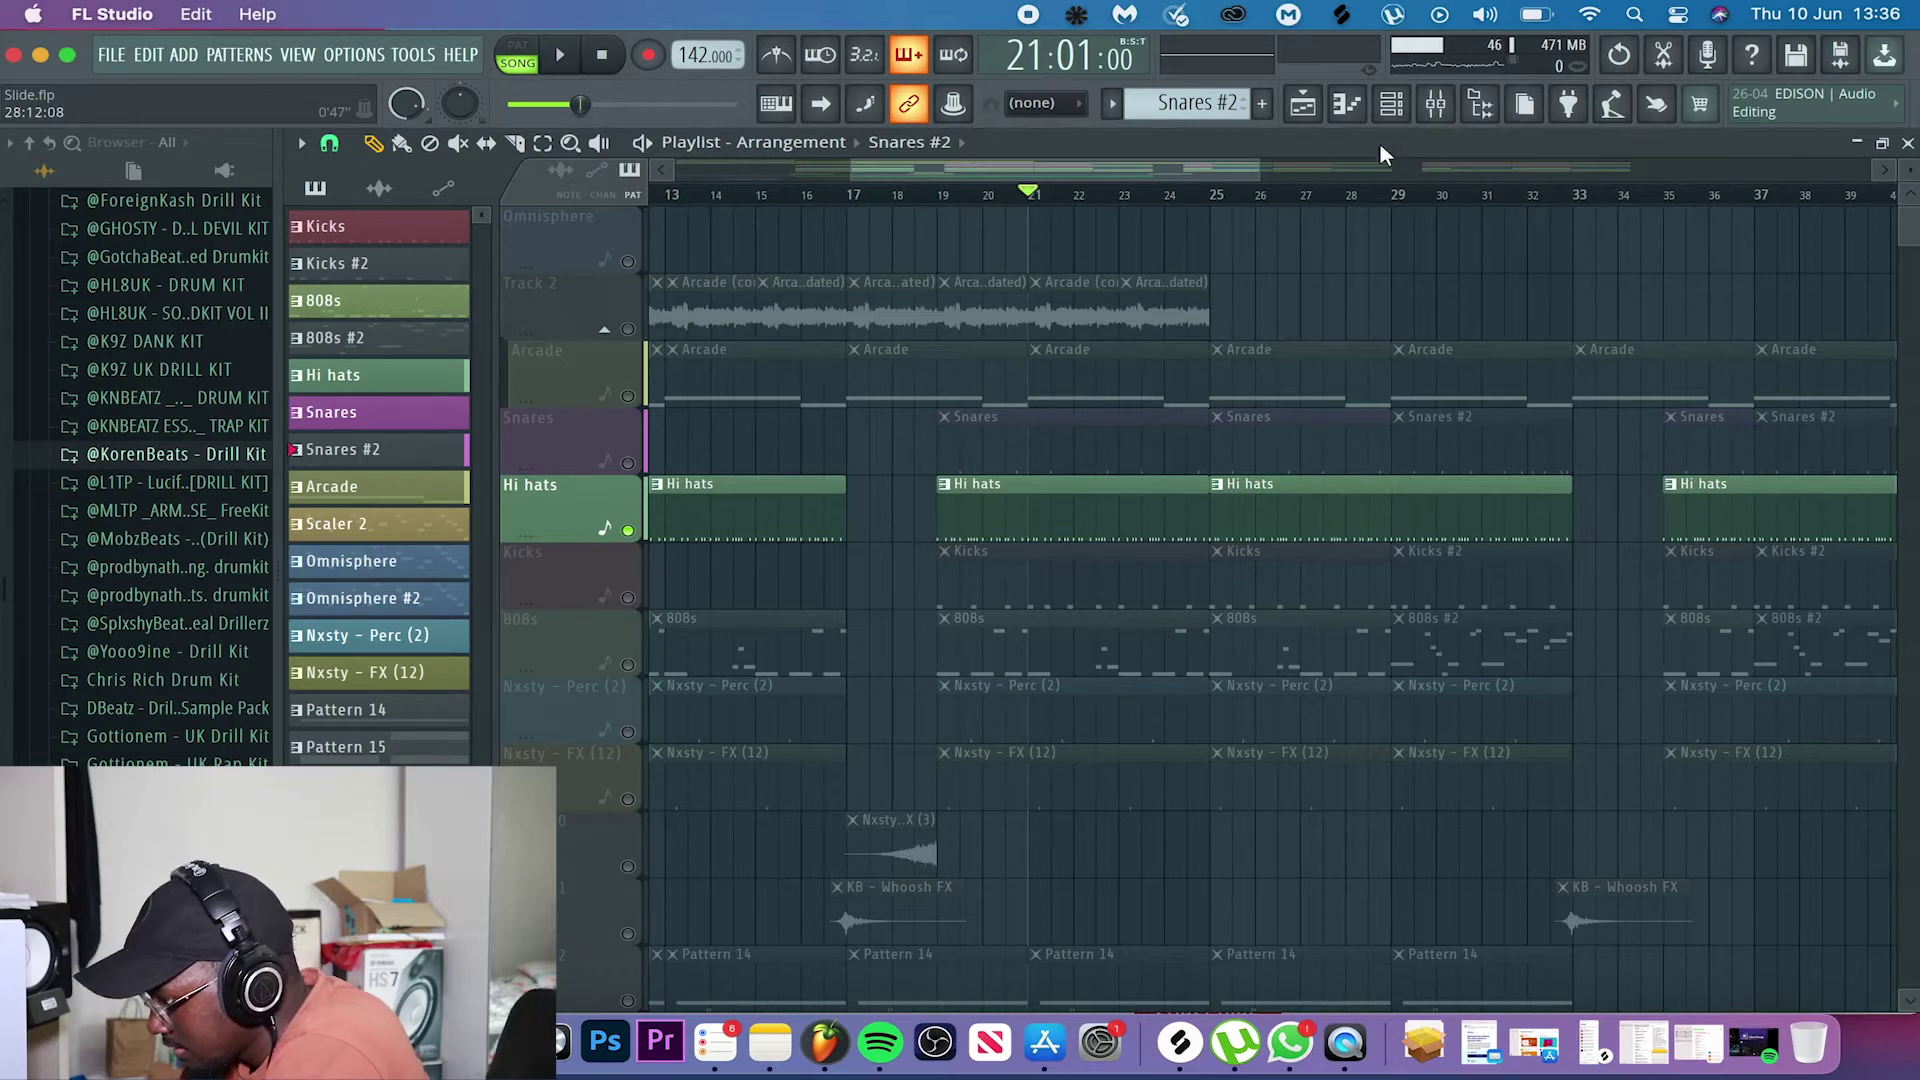
left_click(1394, 106)
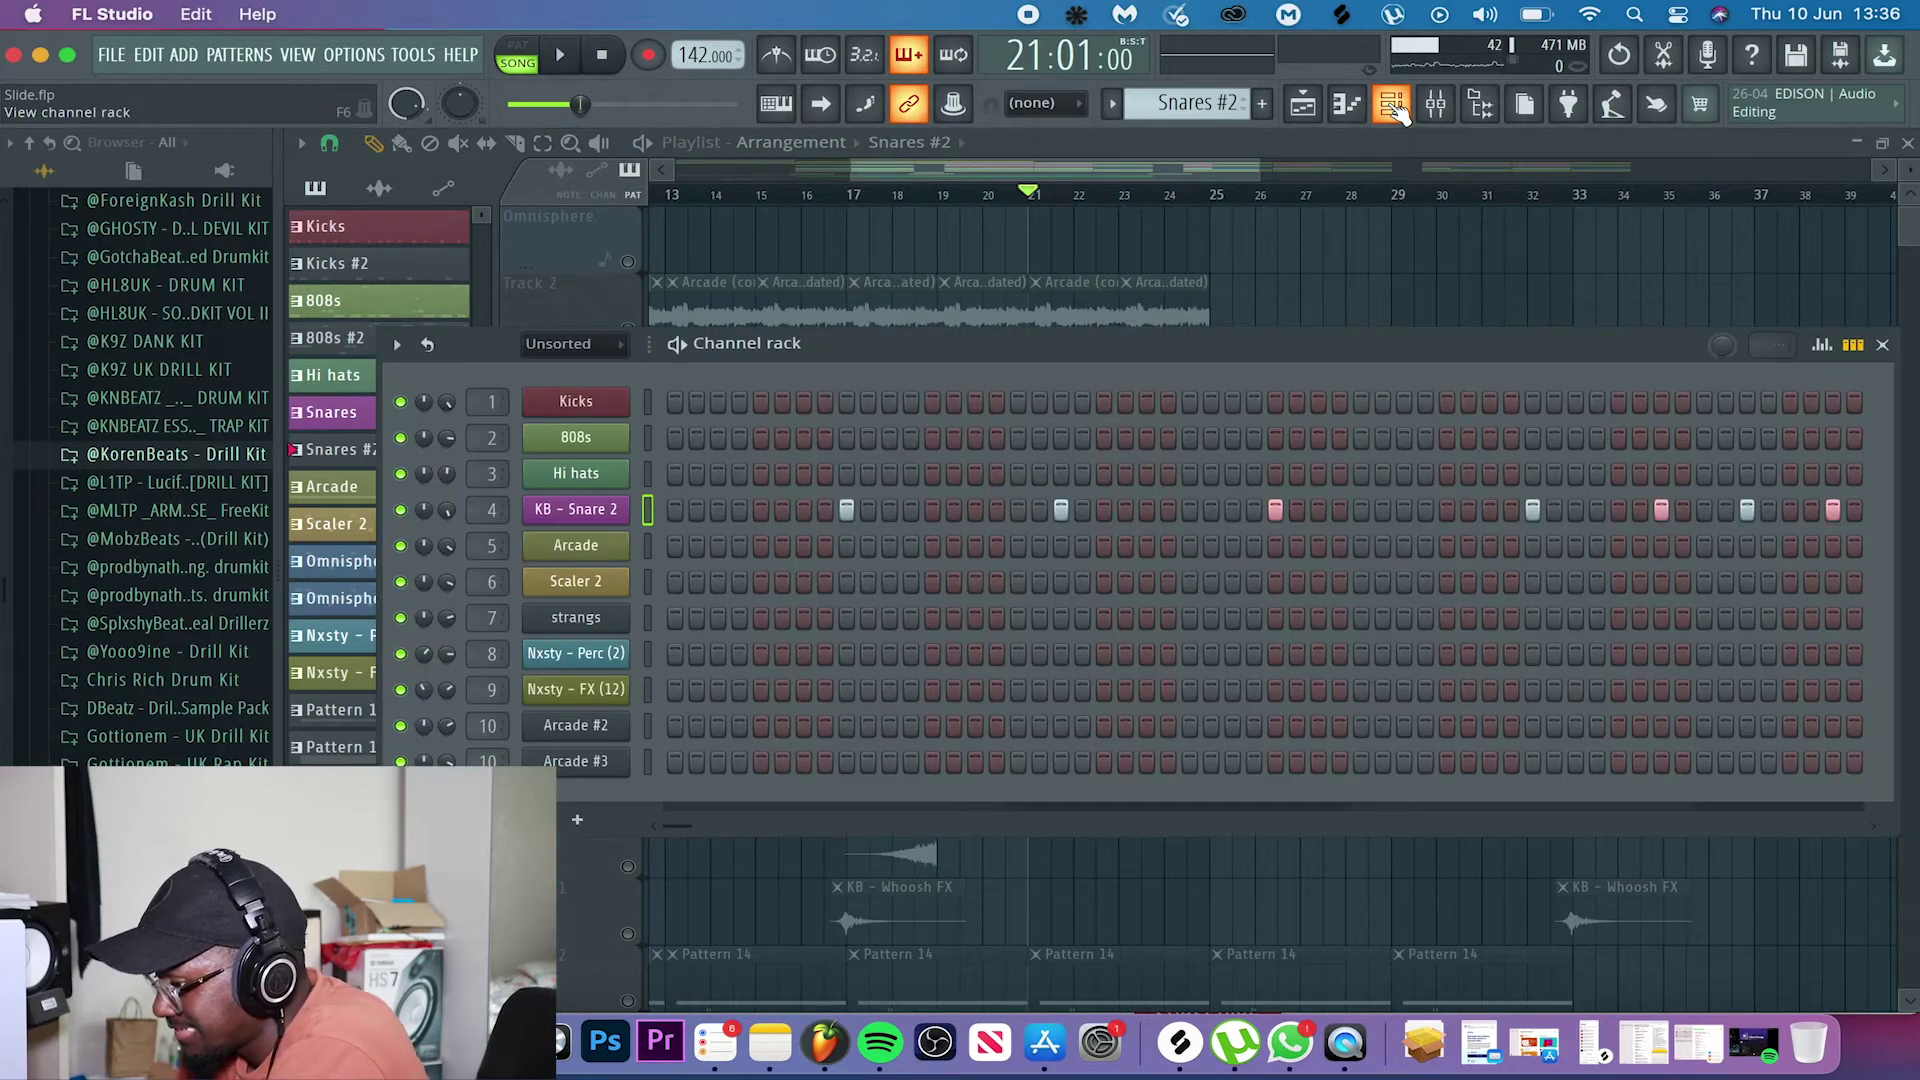
left_click(1882, 344)
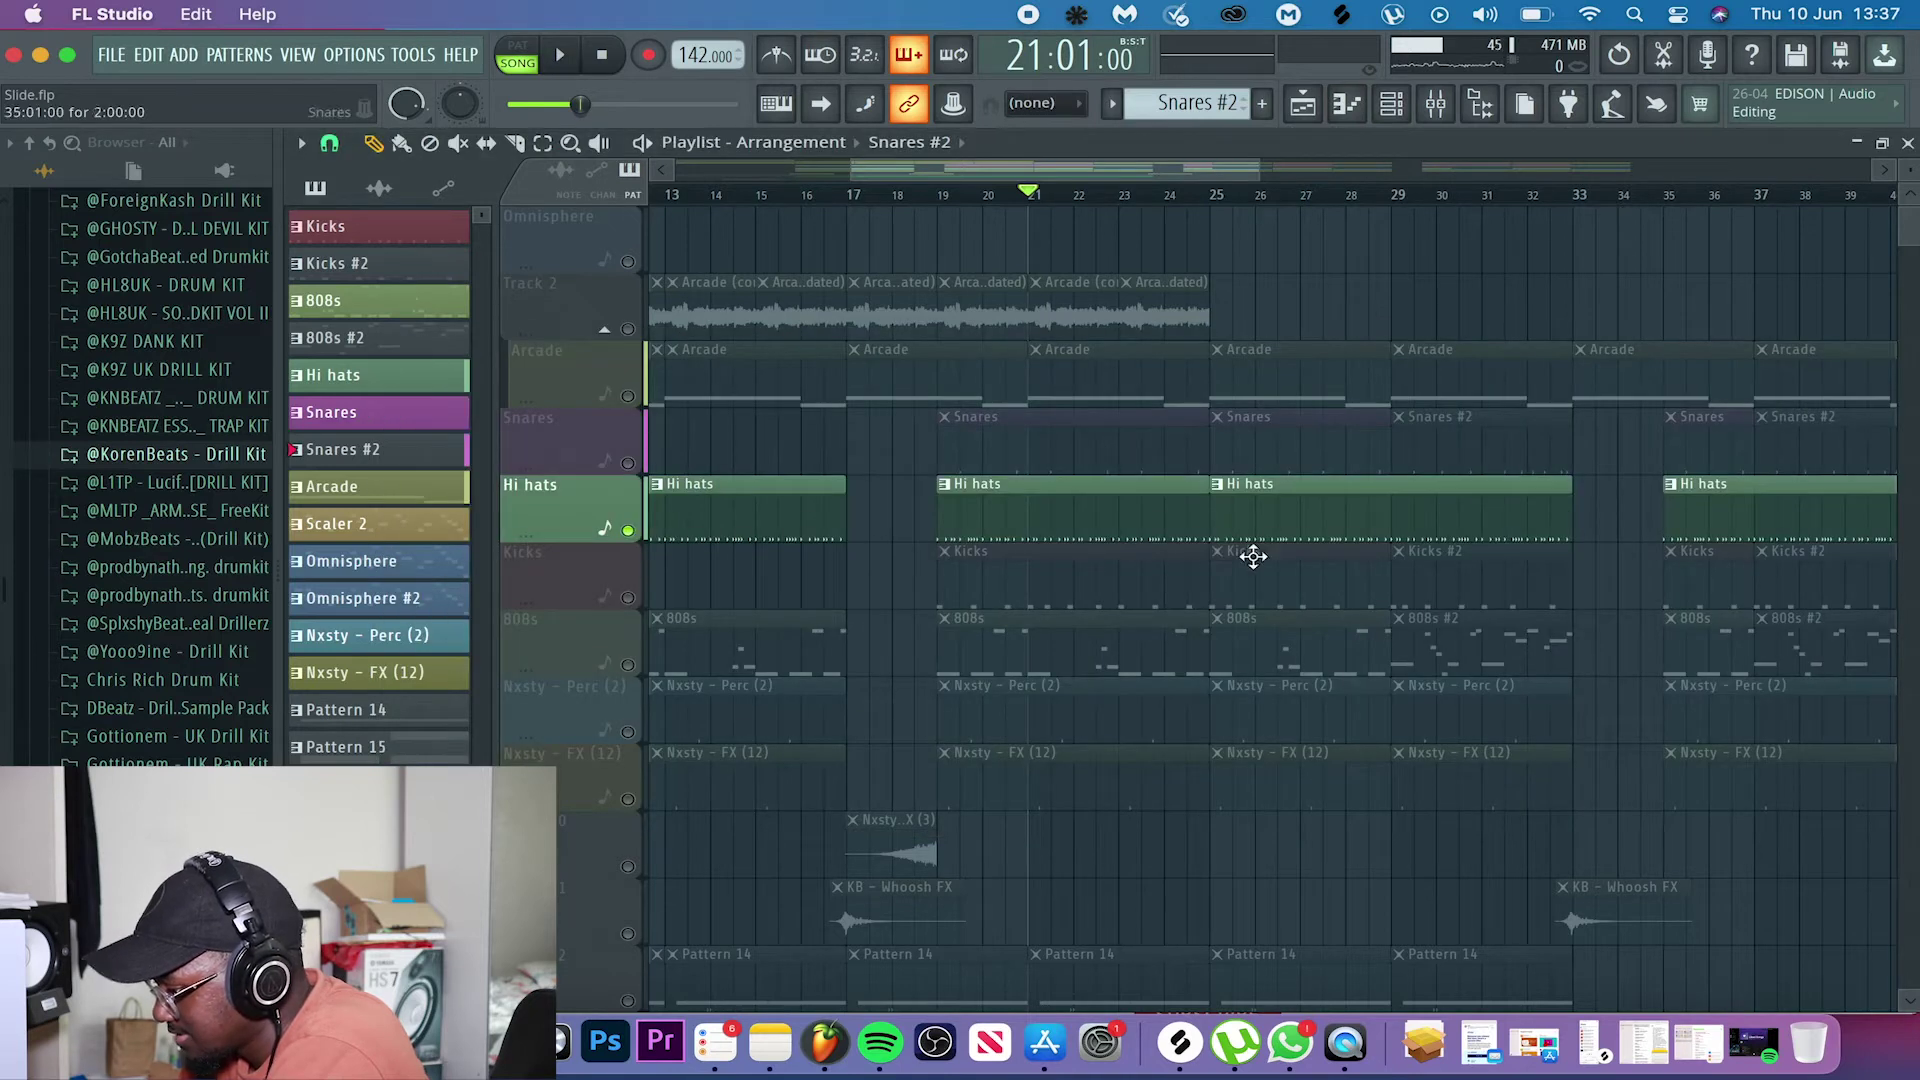
left_click(1114, 514)
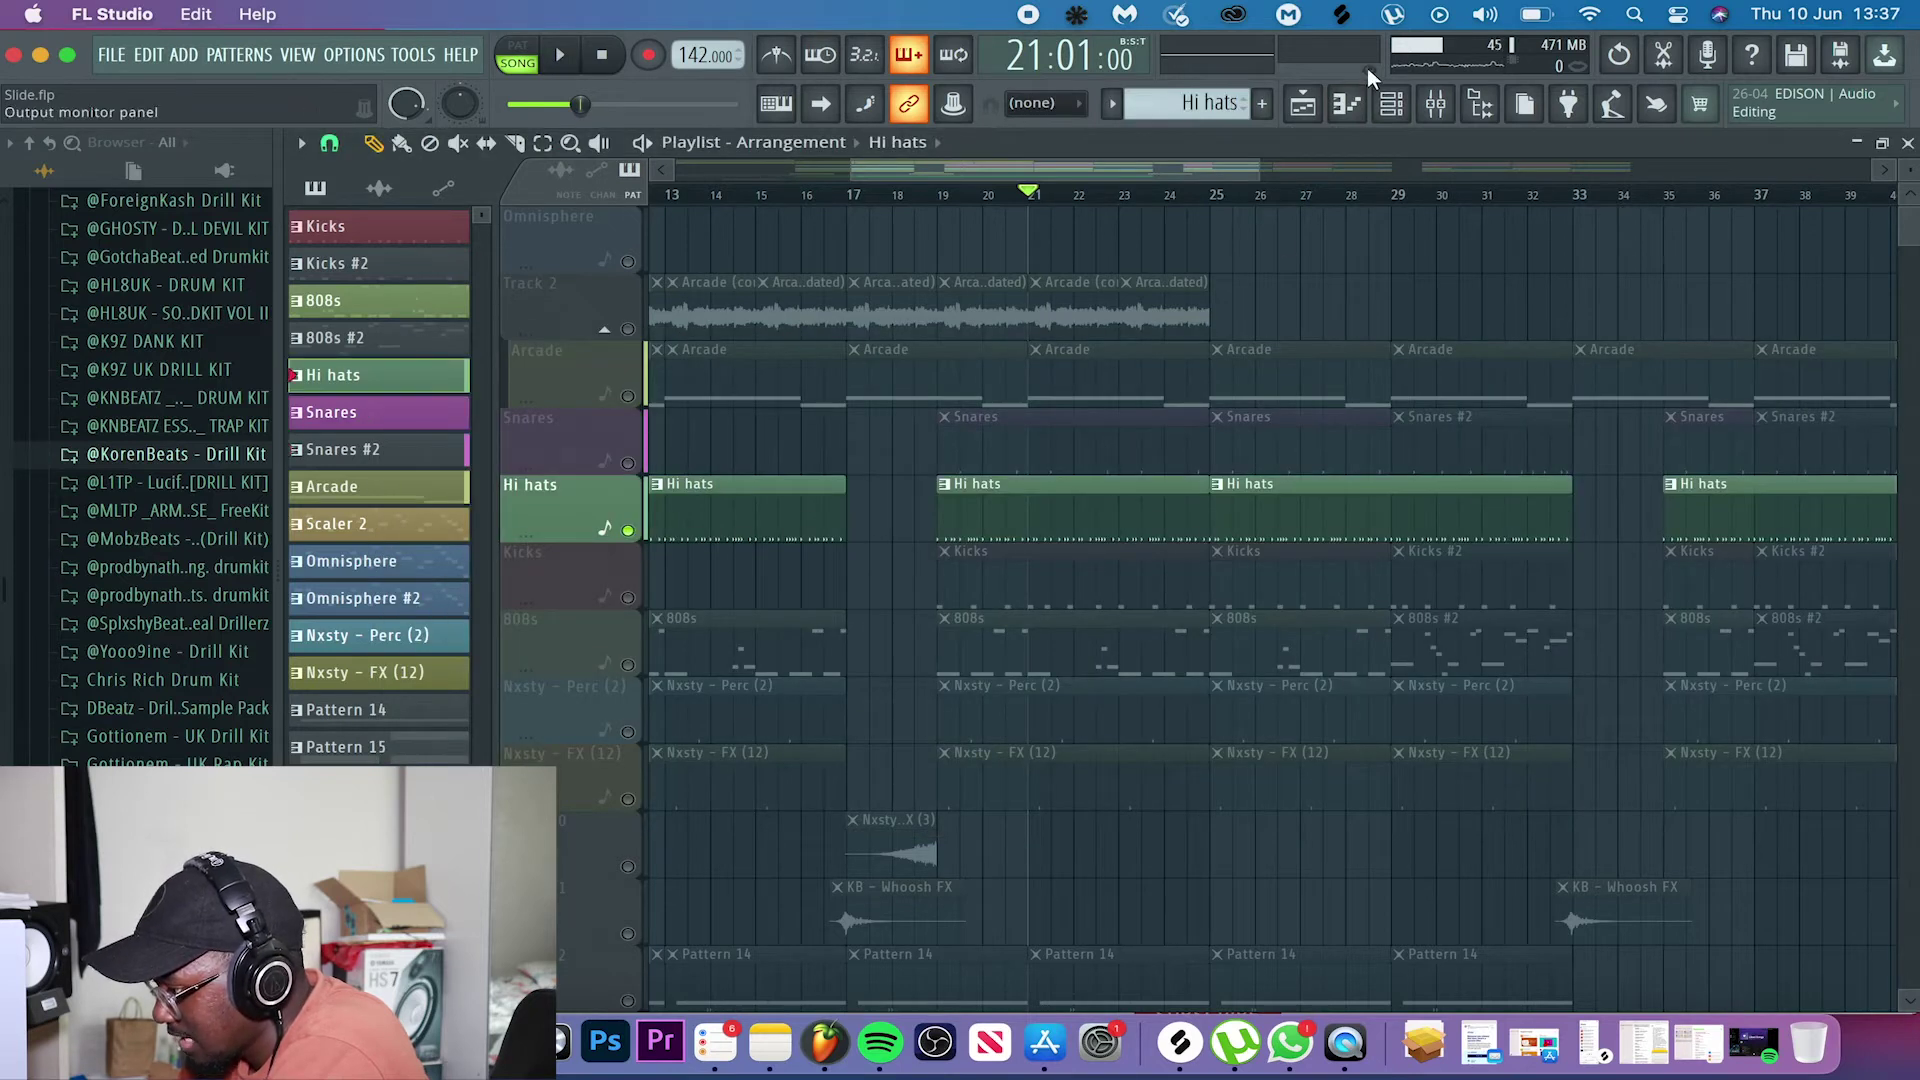
- Inspect the Hi hats sampler settings from the channel rack, and close the sampler and the rack
left_click(1400, 112)
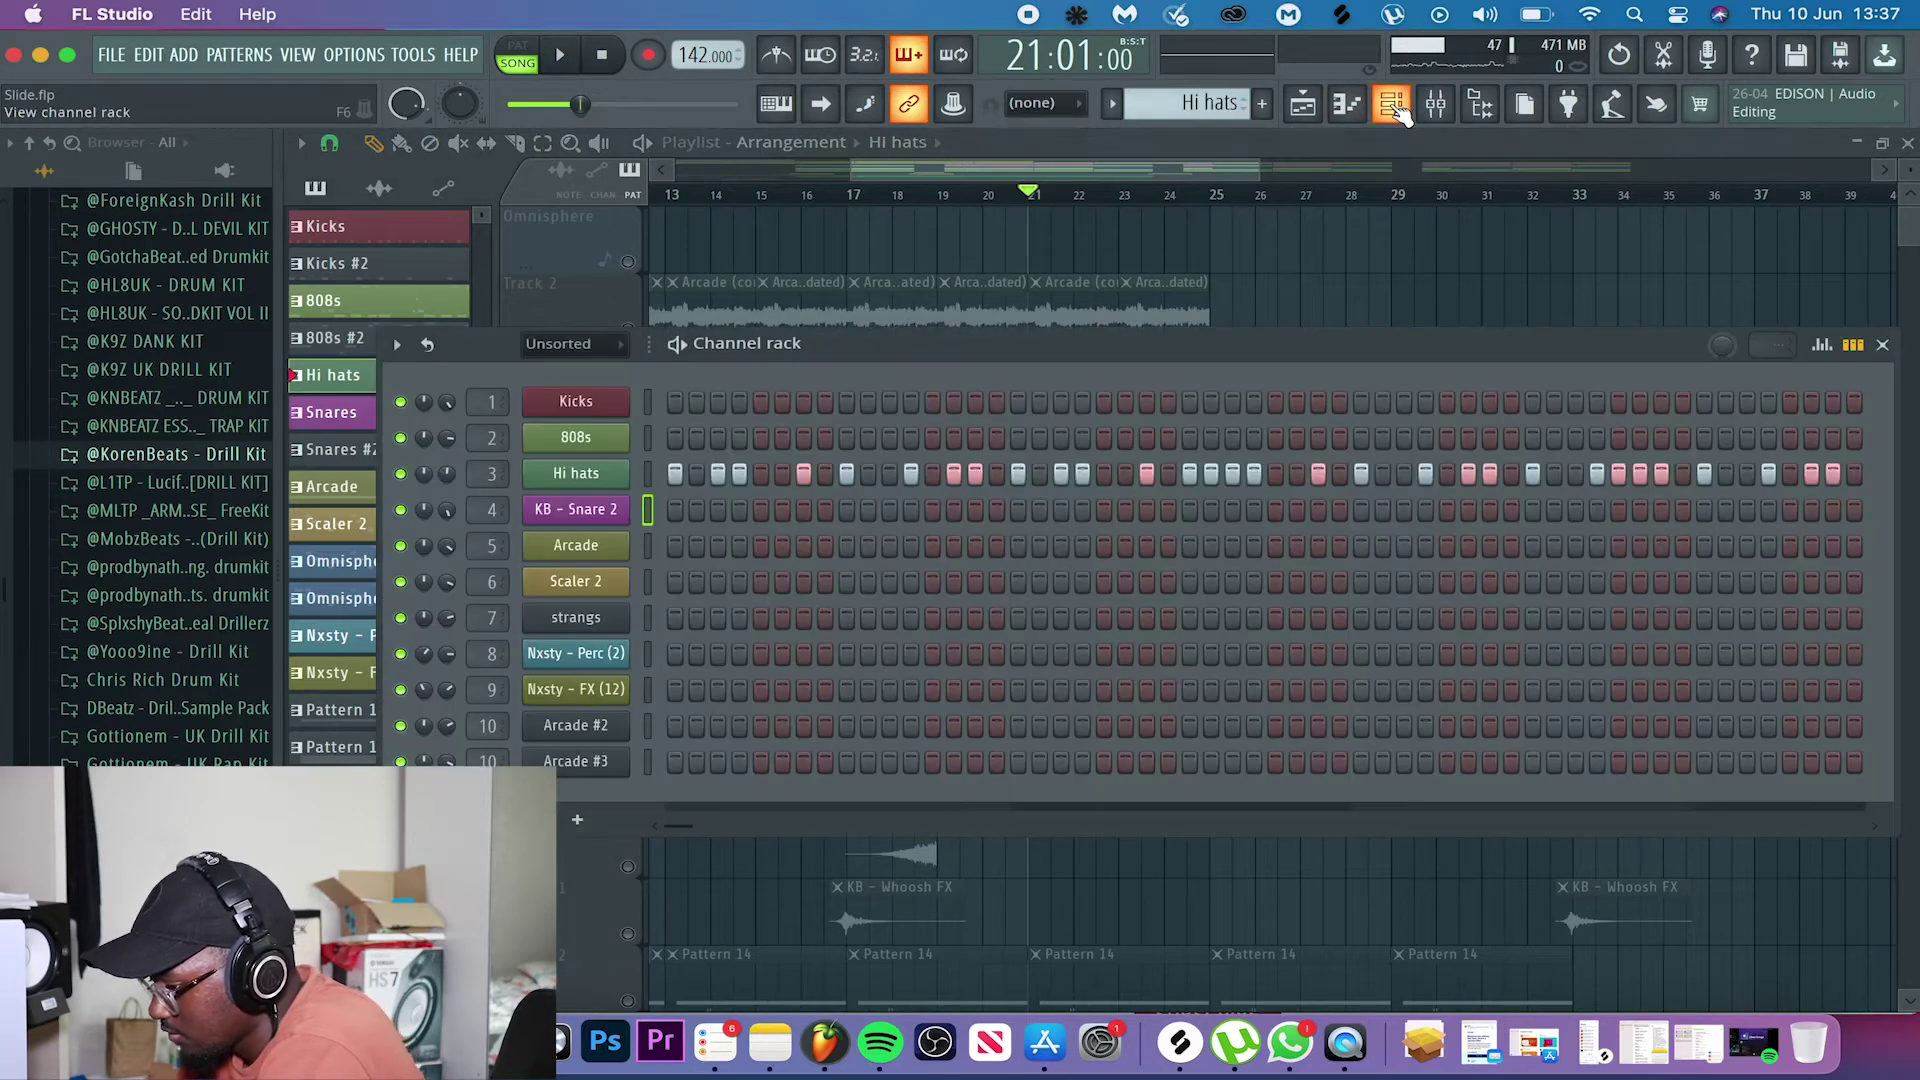
left_click(606, 475)
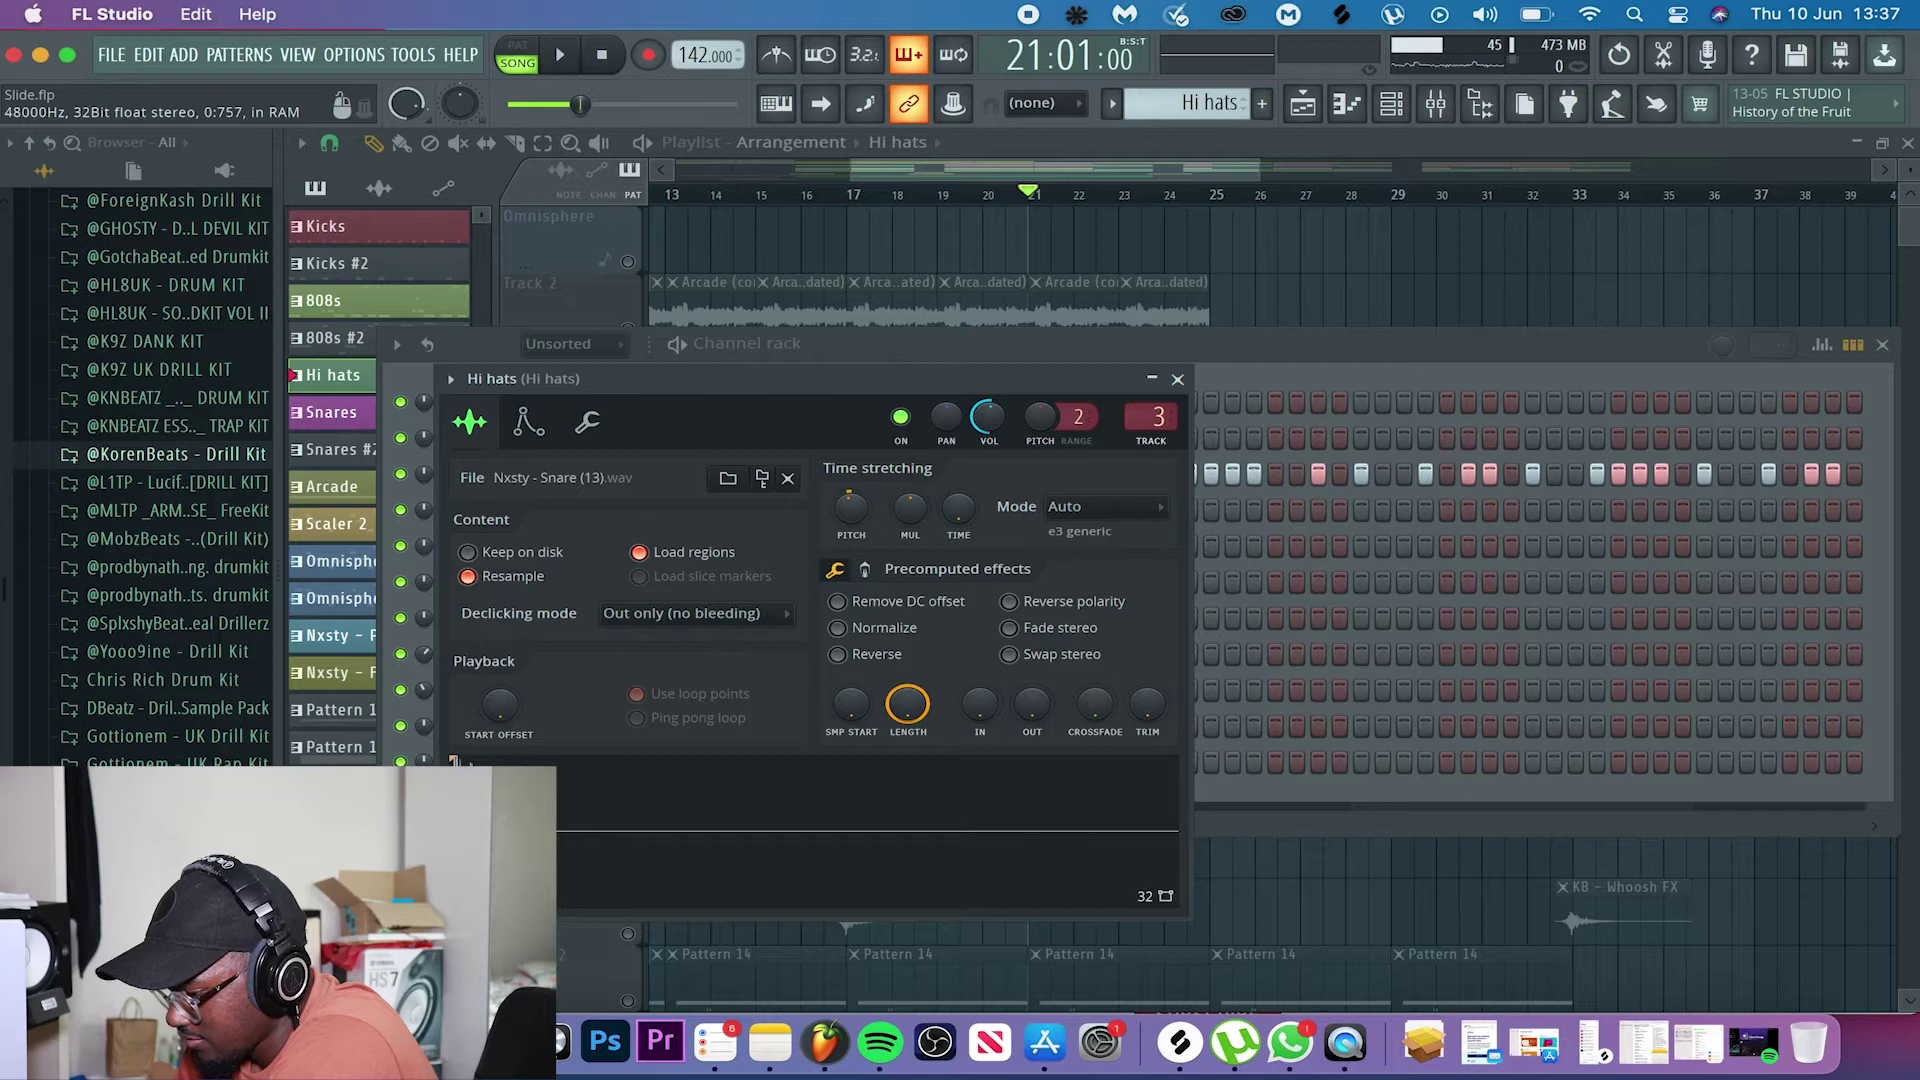
left_click(1176, 380)
left_click(1882, 344)
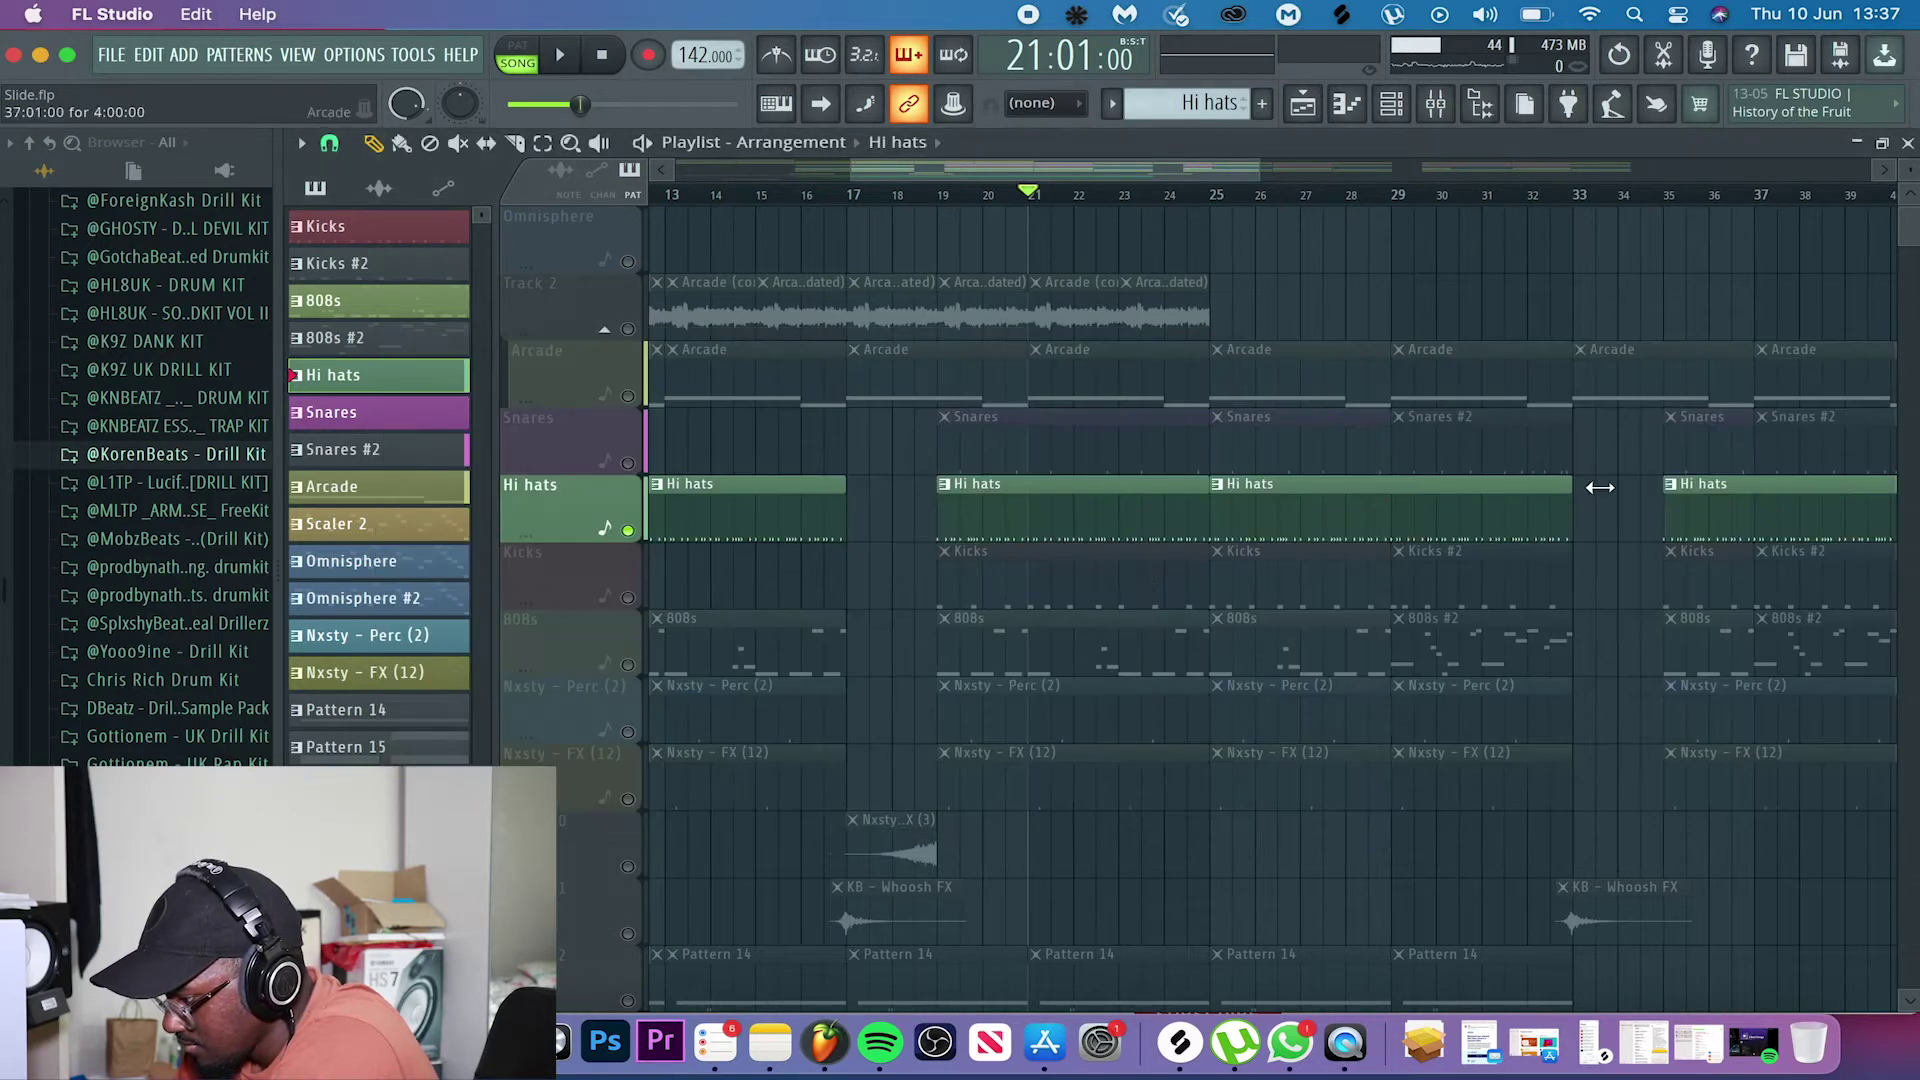
- Examine the notes and velocities of the Hi hats pattern in the piano roll
double_click(1051, 521)
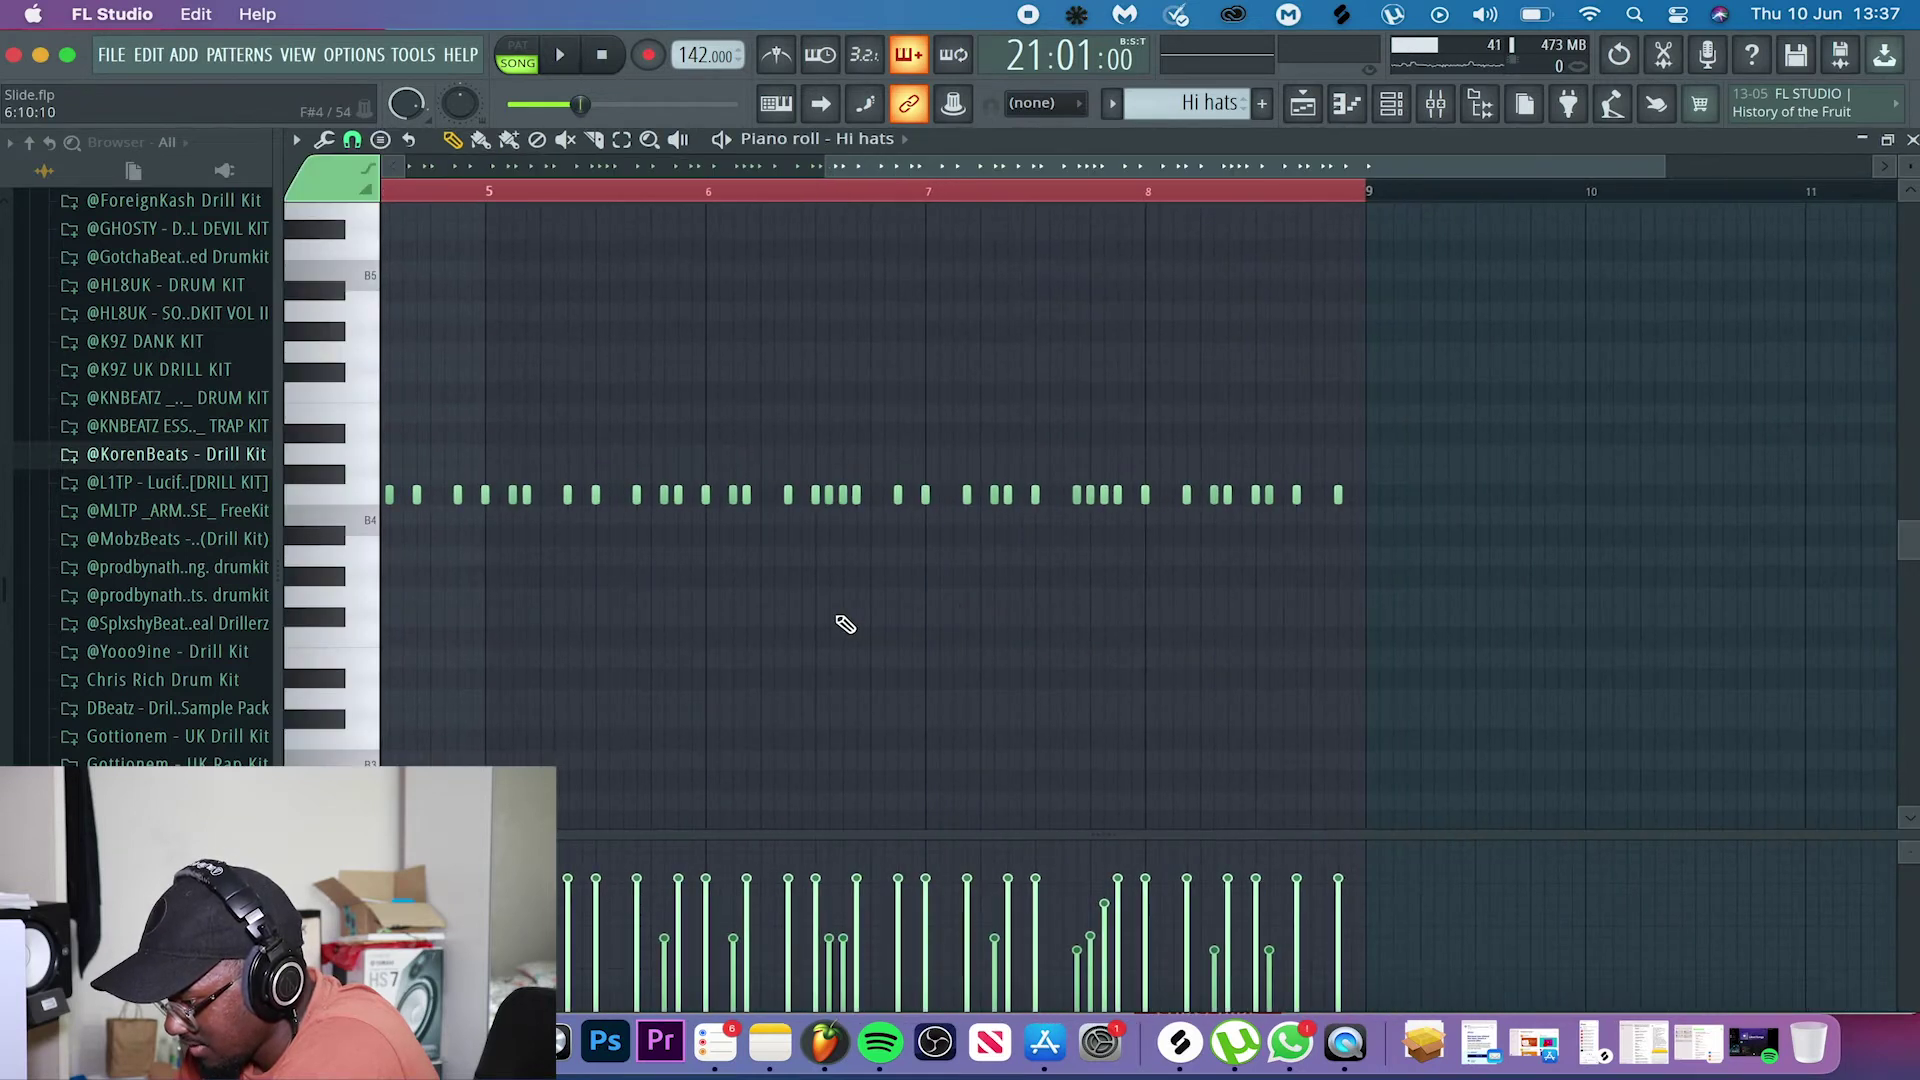
scroll(497, 570, "left", 5)
scroll(497, 570, "down", 1)
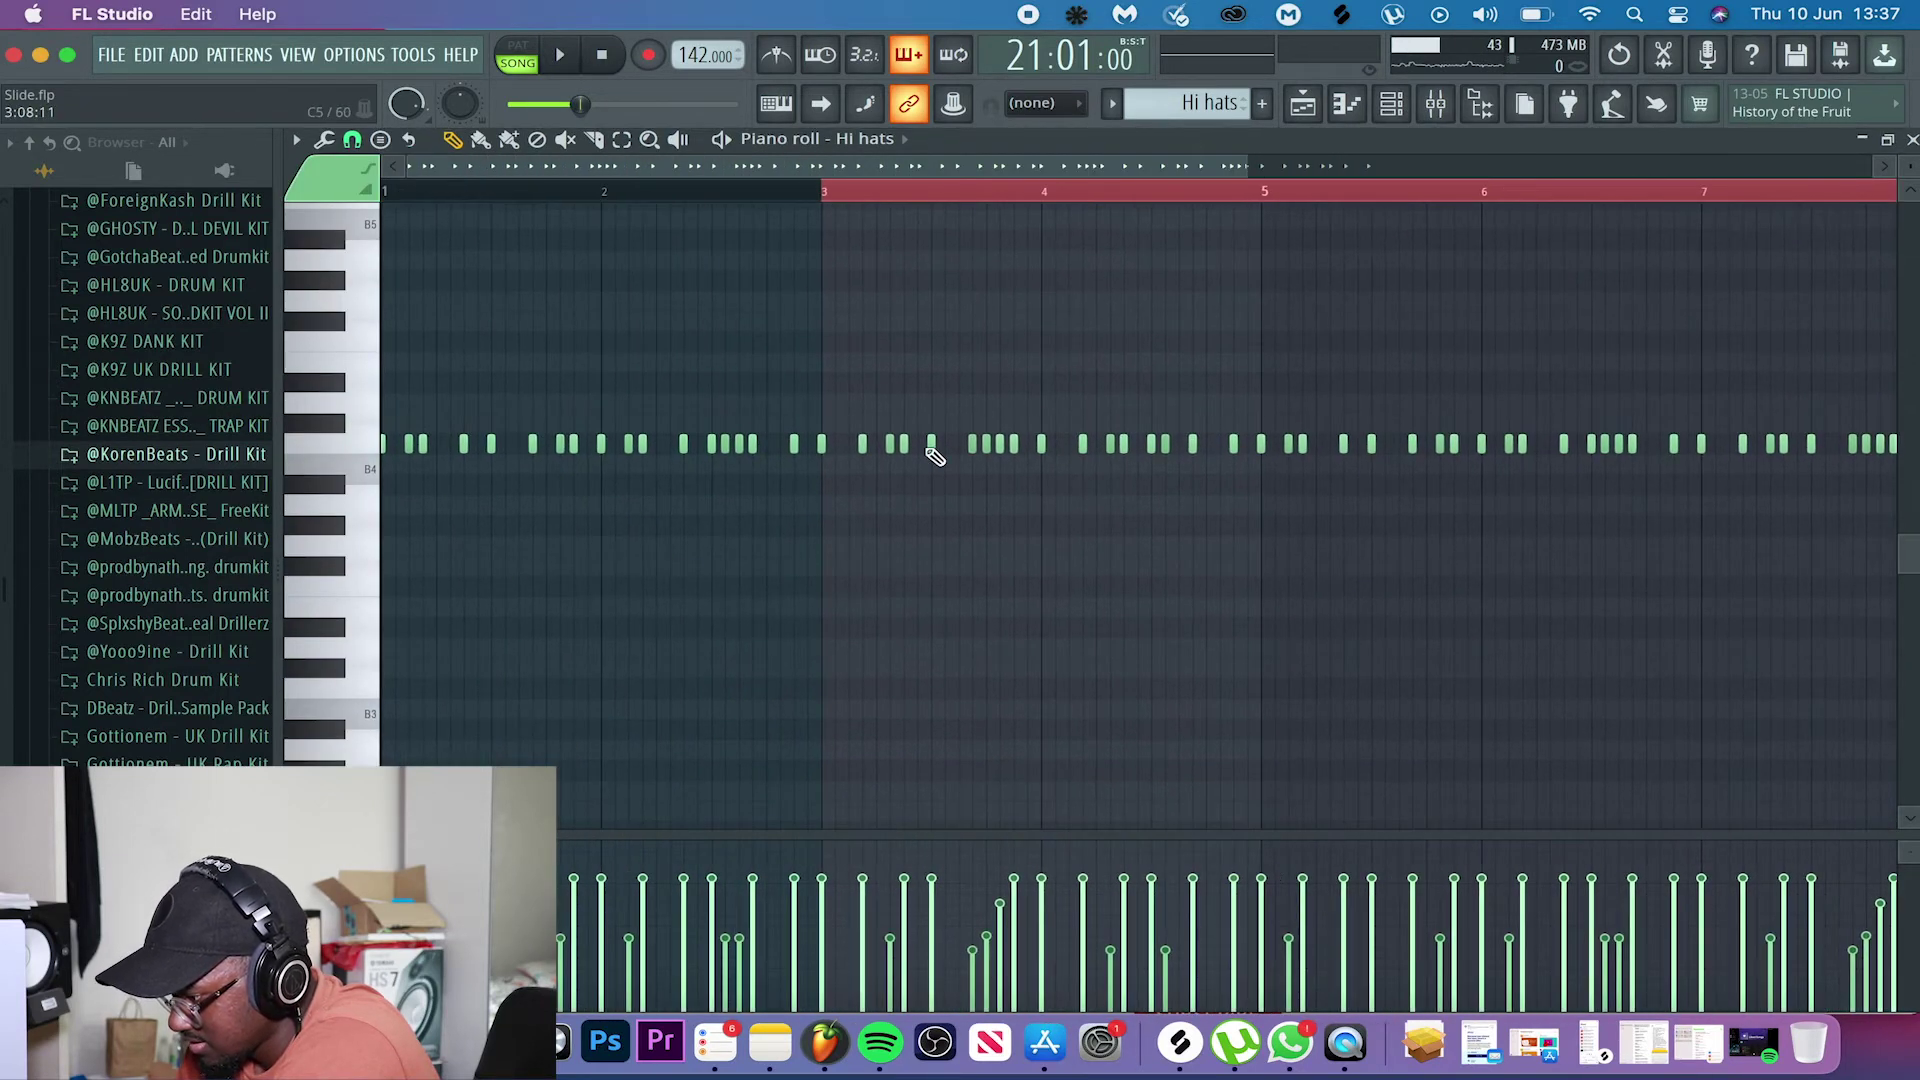
scroll(935, 457, "up", 2)
scroll(935, 459, "up", 1)
scroll(943, 492, "up", 2)
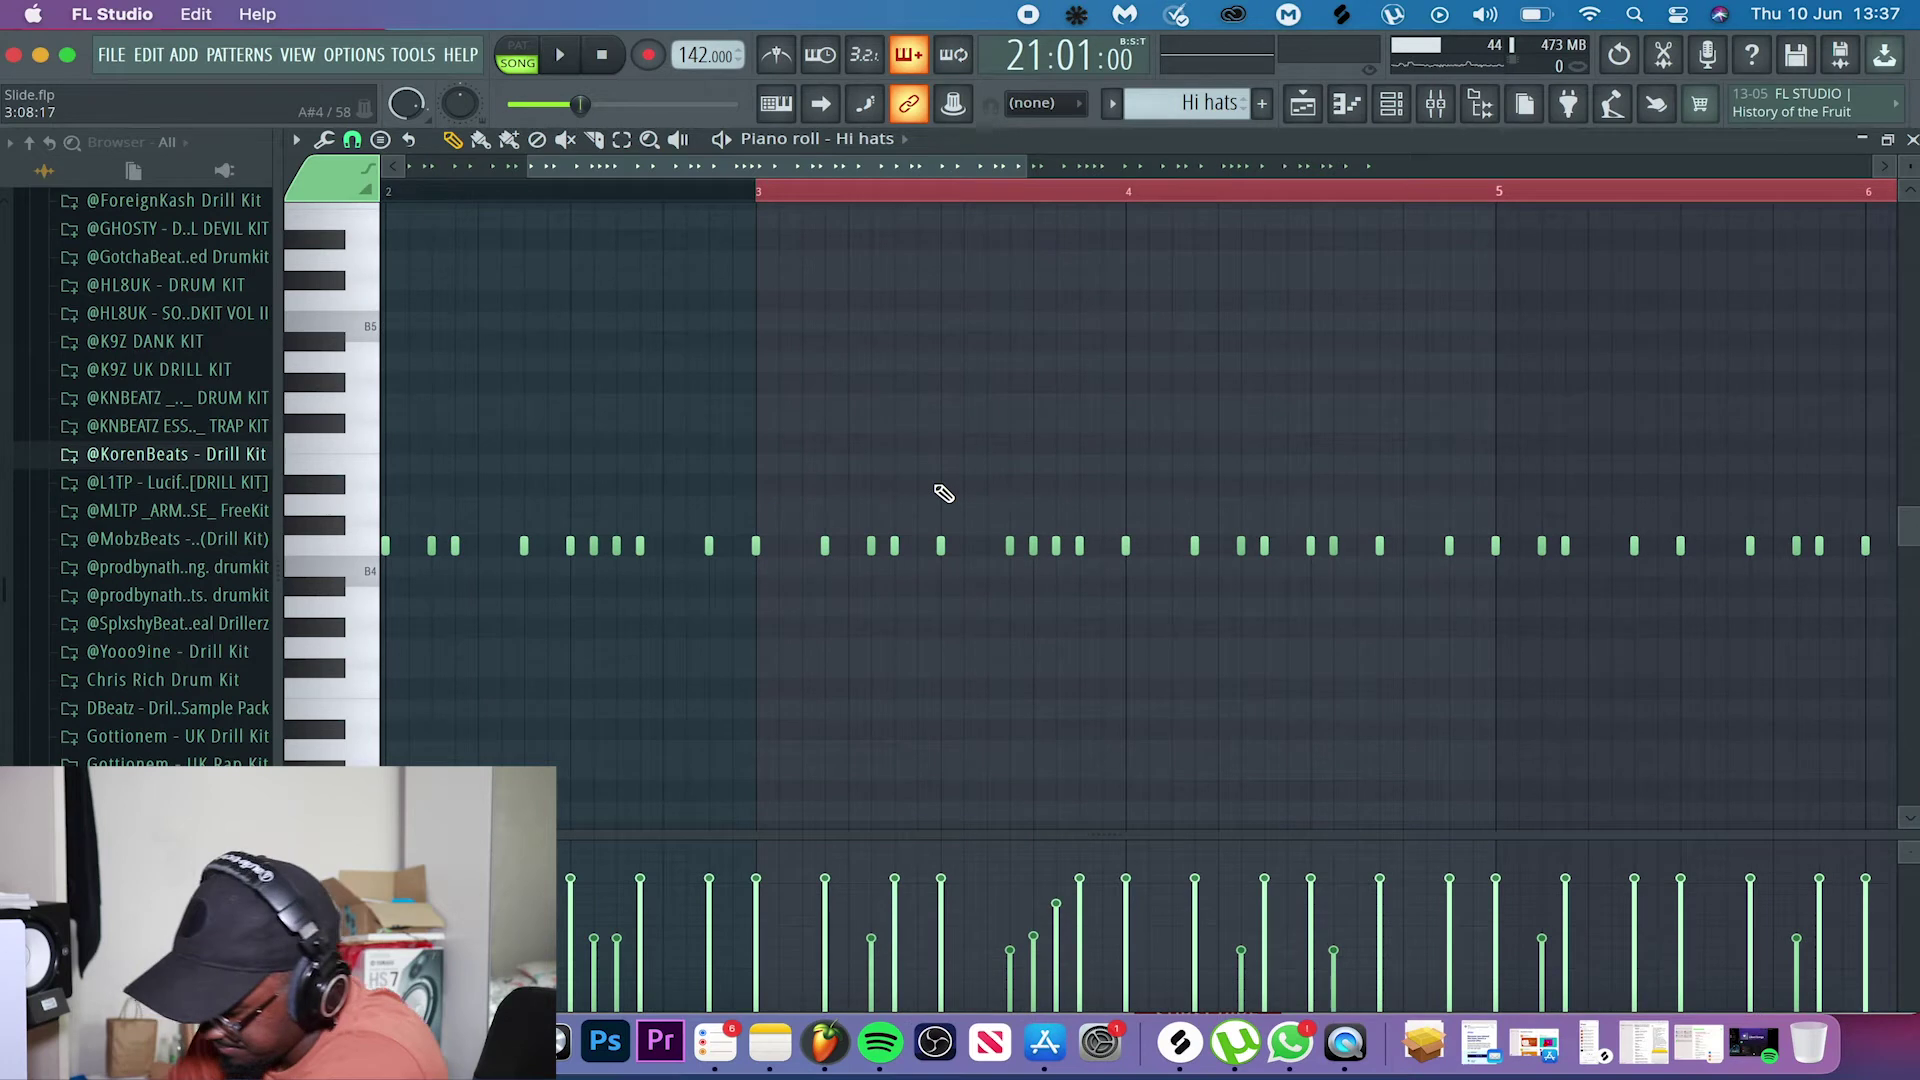
scroll(943, 493, "down", 3)
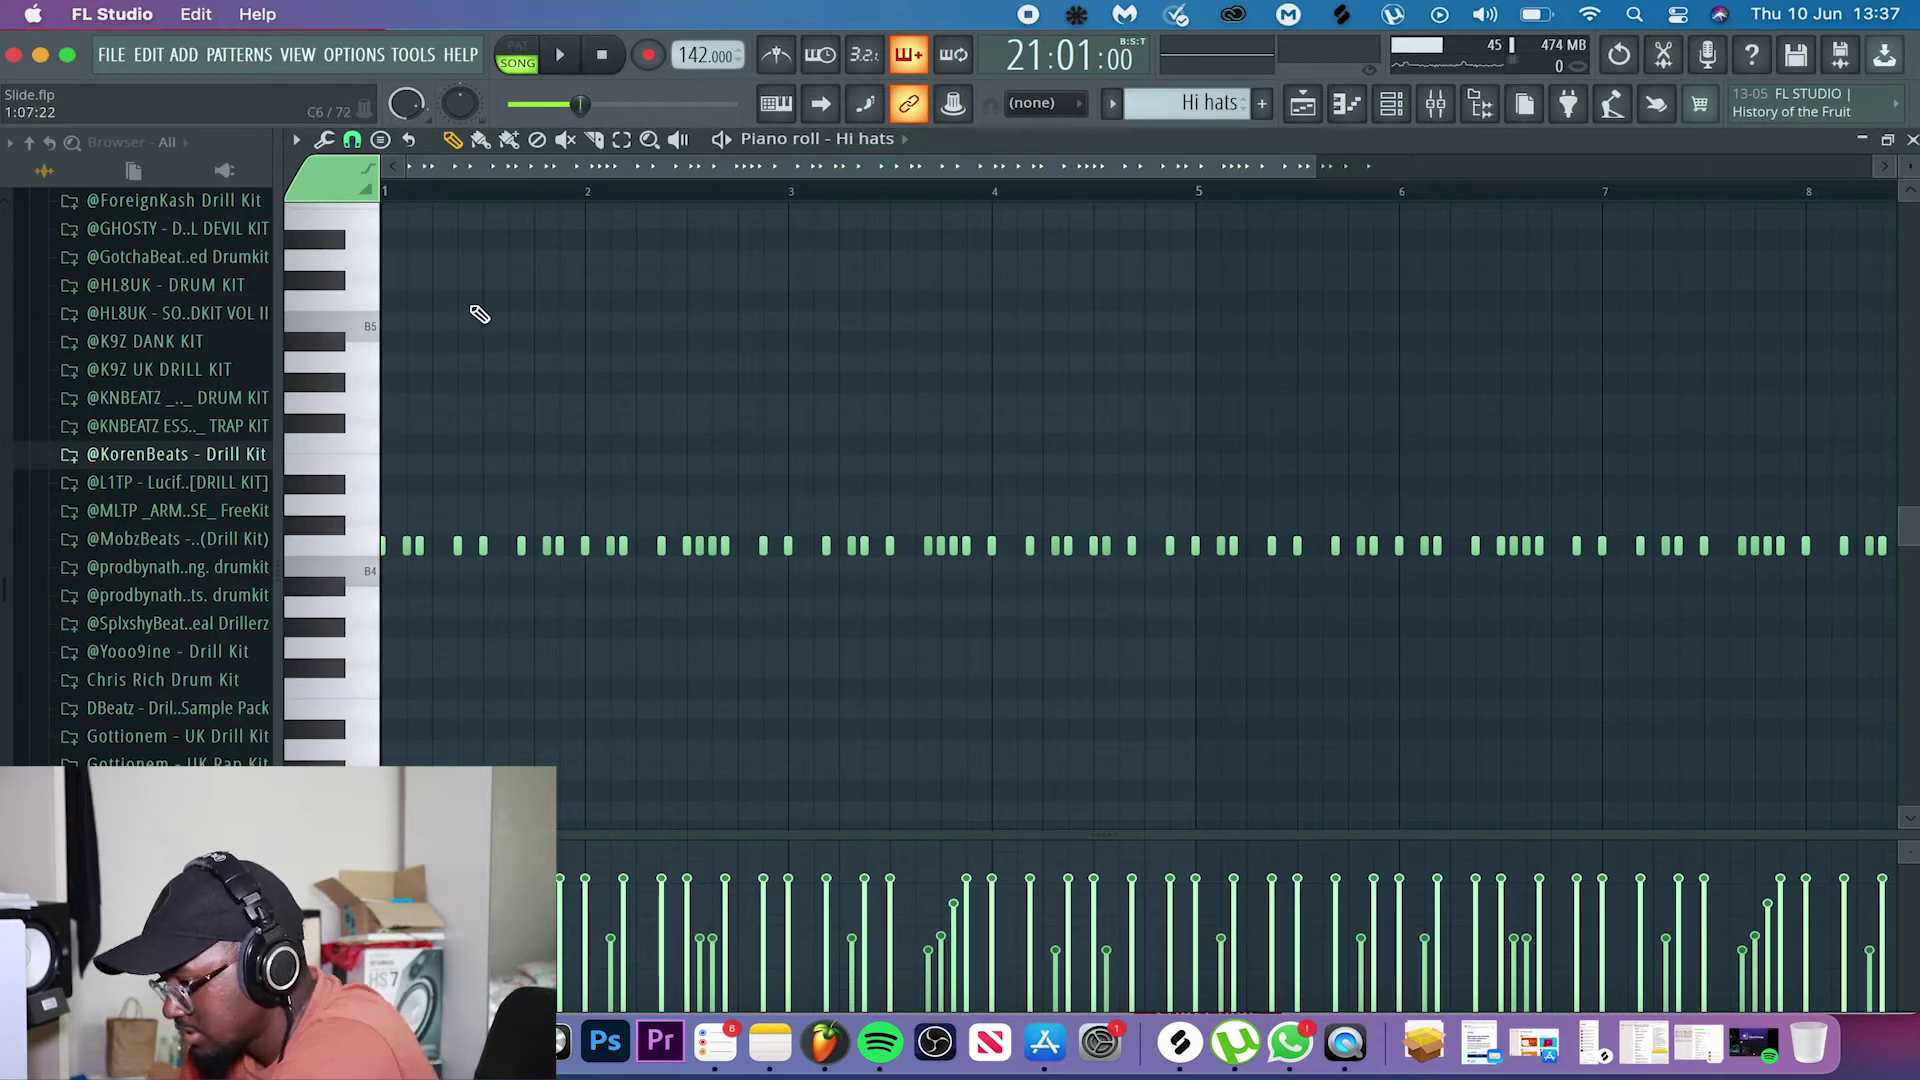
- Audition the Hi hats pattern from bar 9 in the piano roll, and close the piano roll
left_click(410, 193)
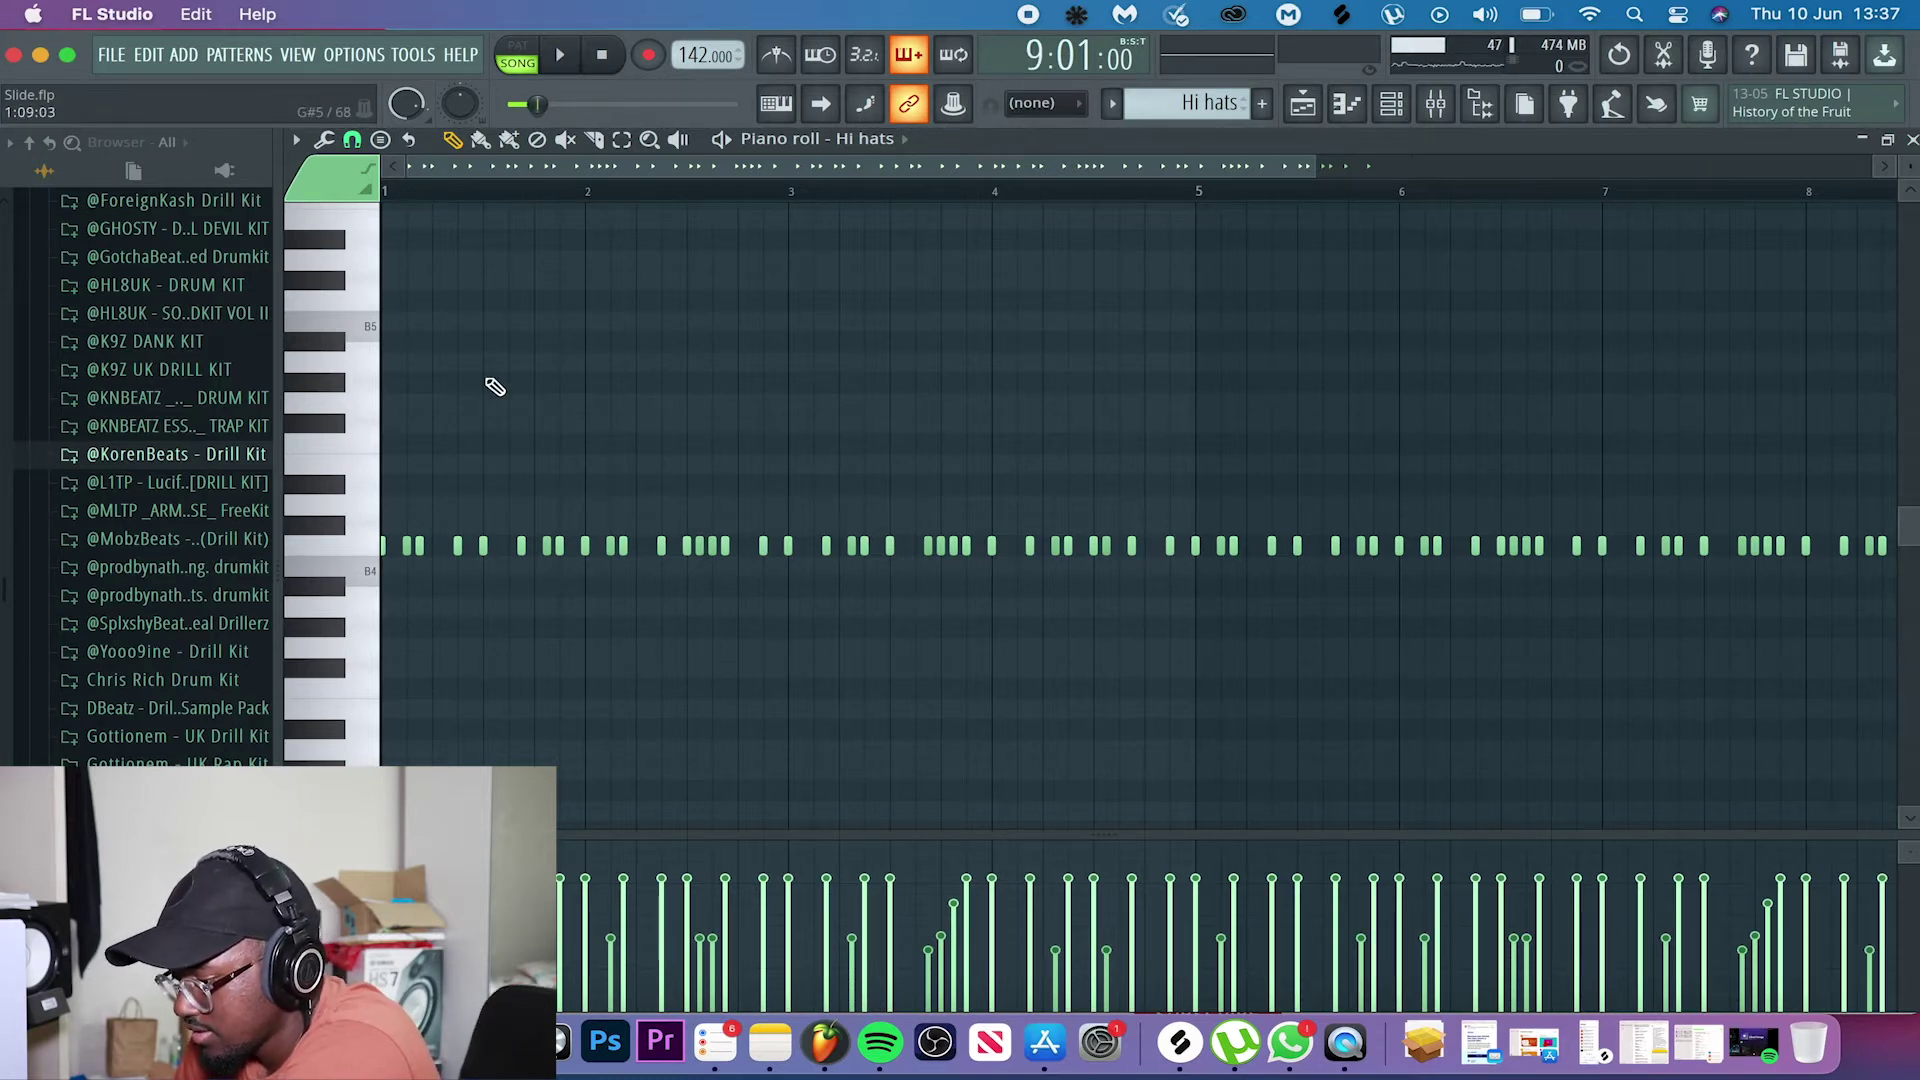
scroll(495, 387, "up", 2)
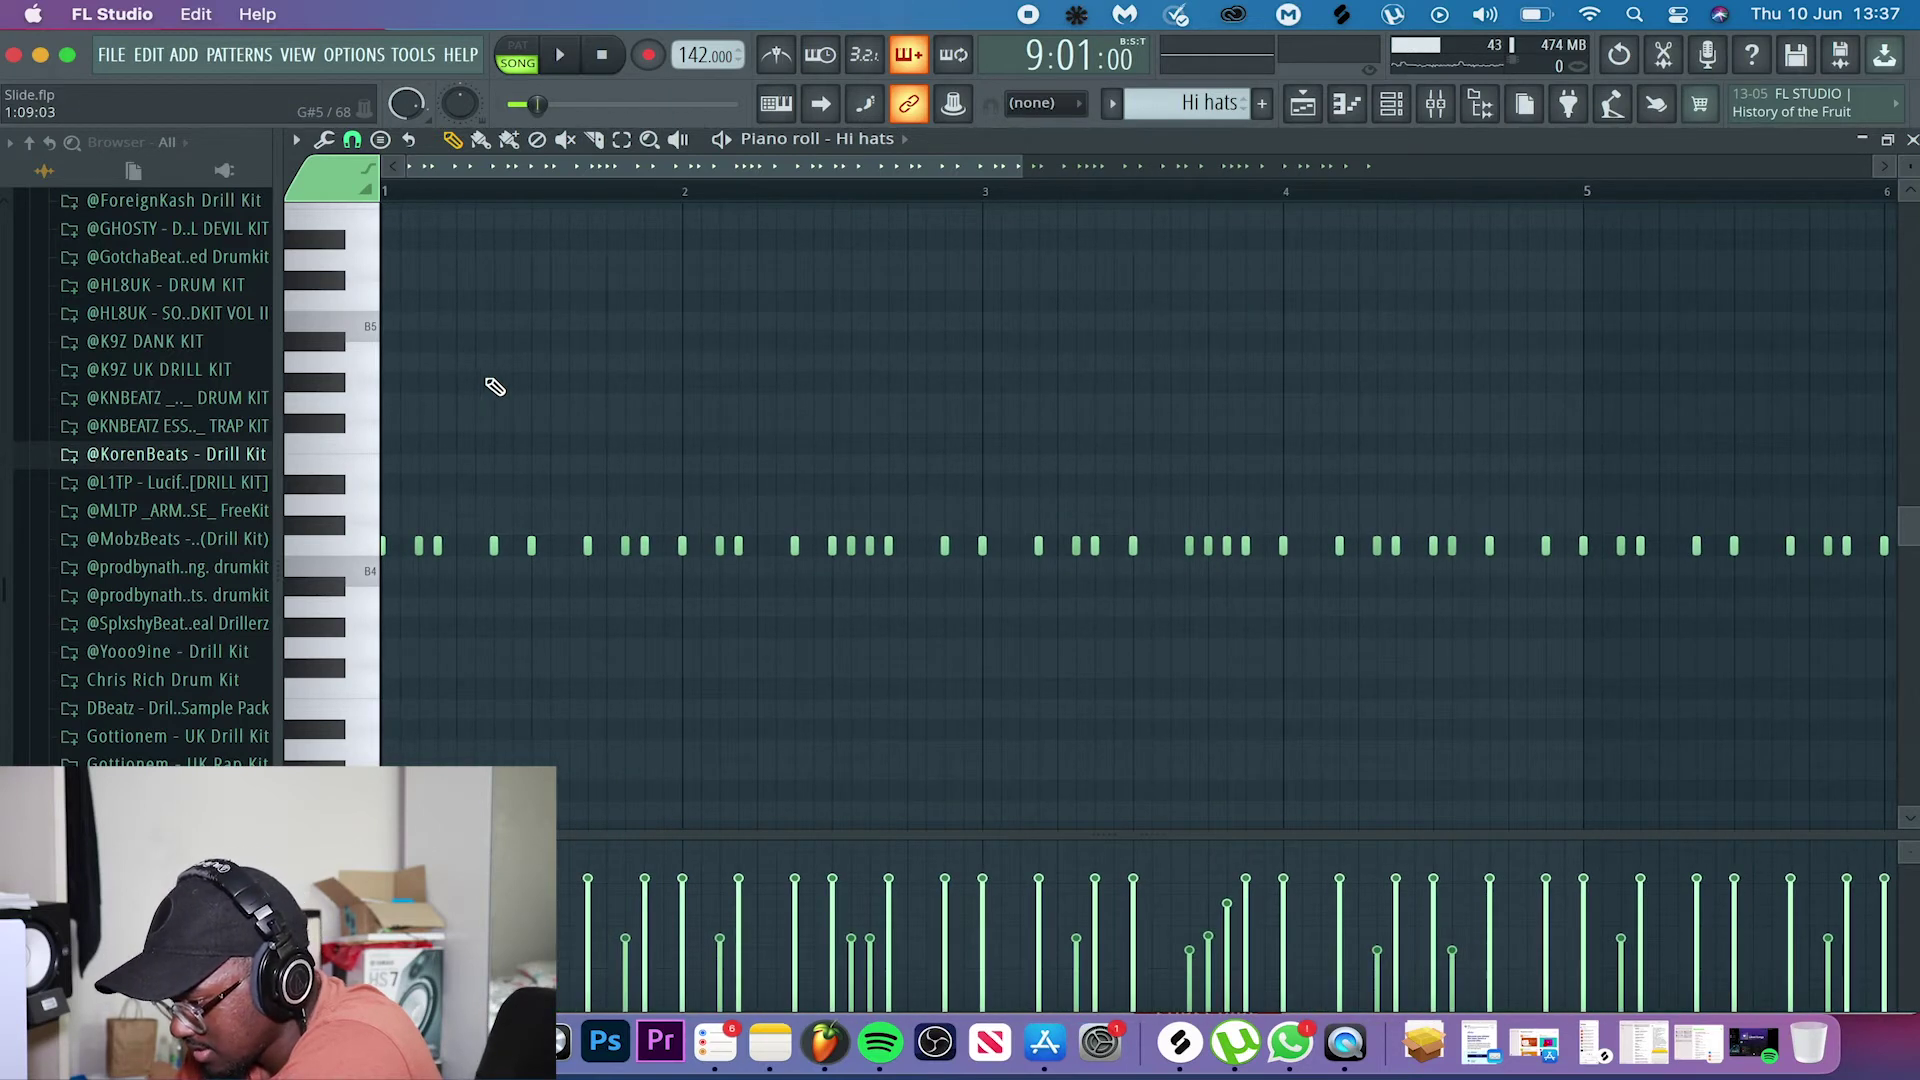
key("space")
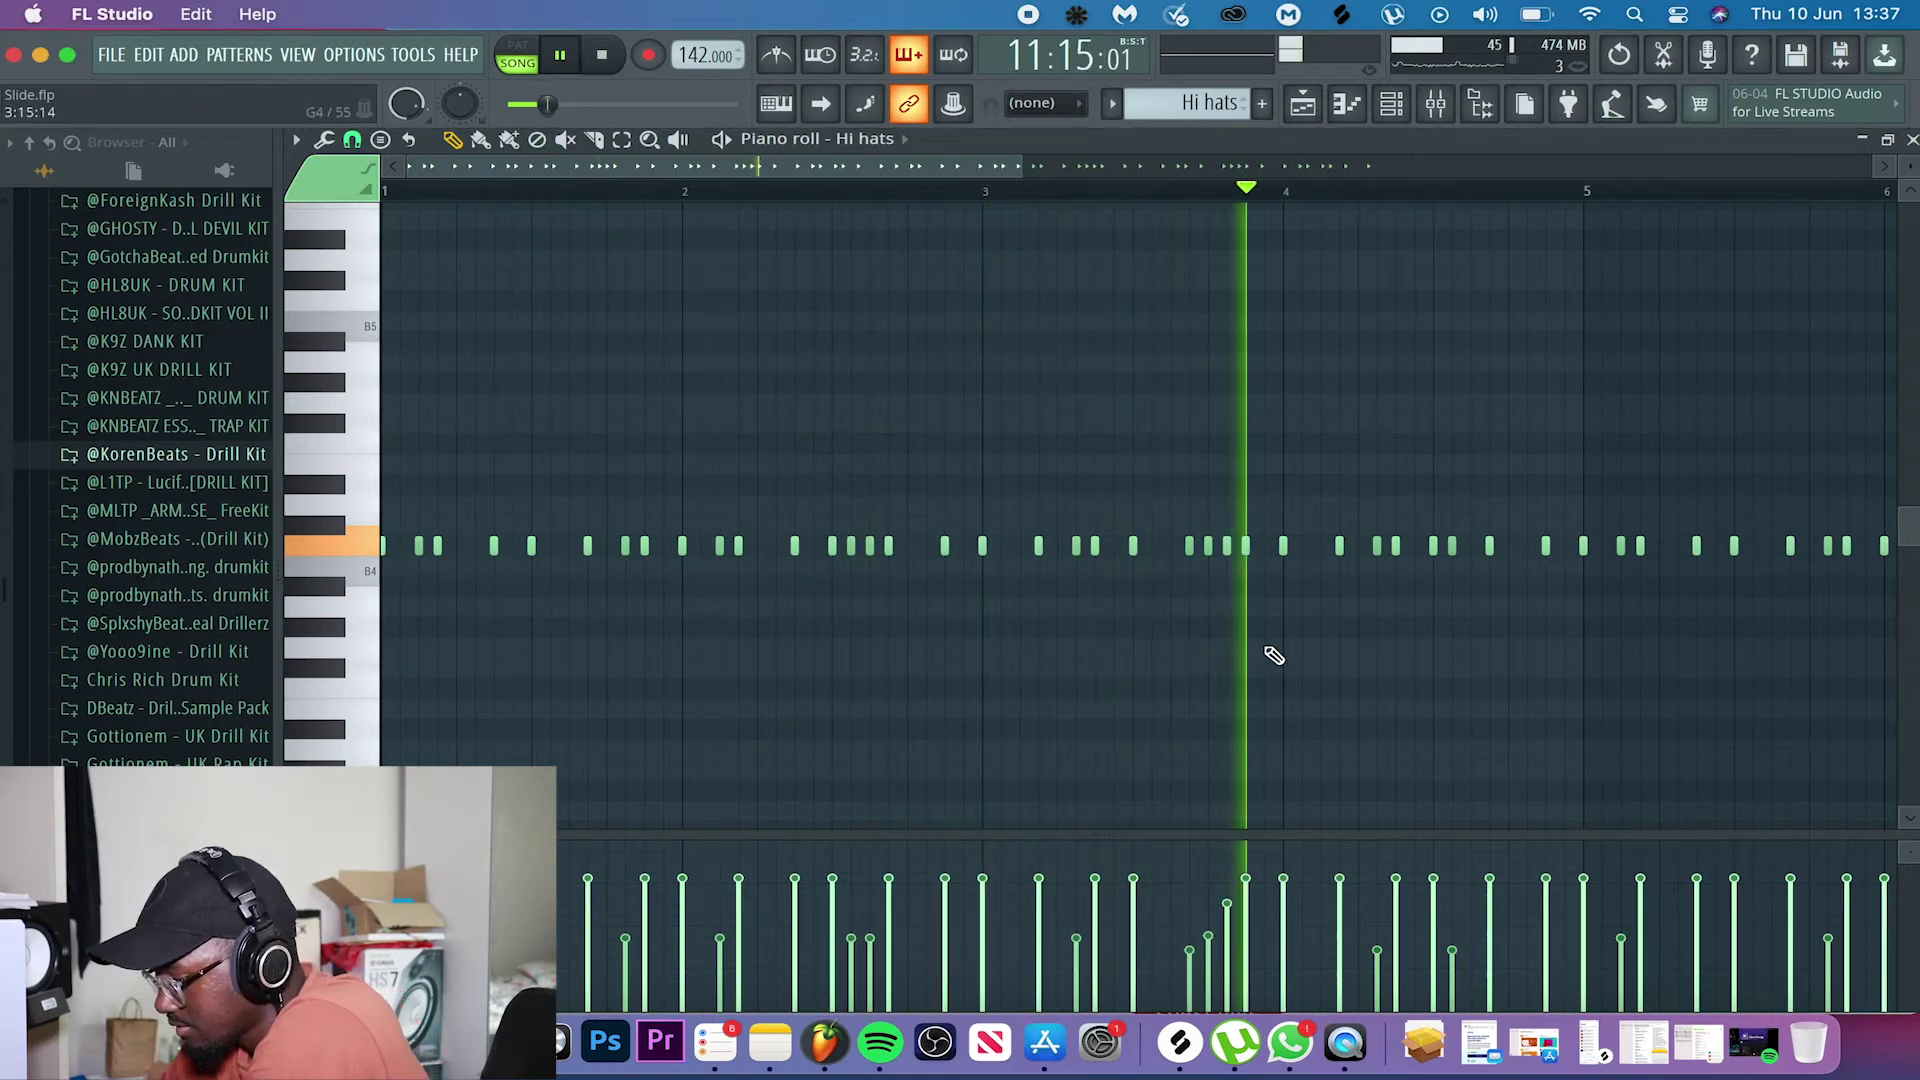
key("space")
left_click(1911, 141)
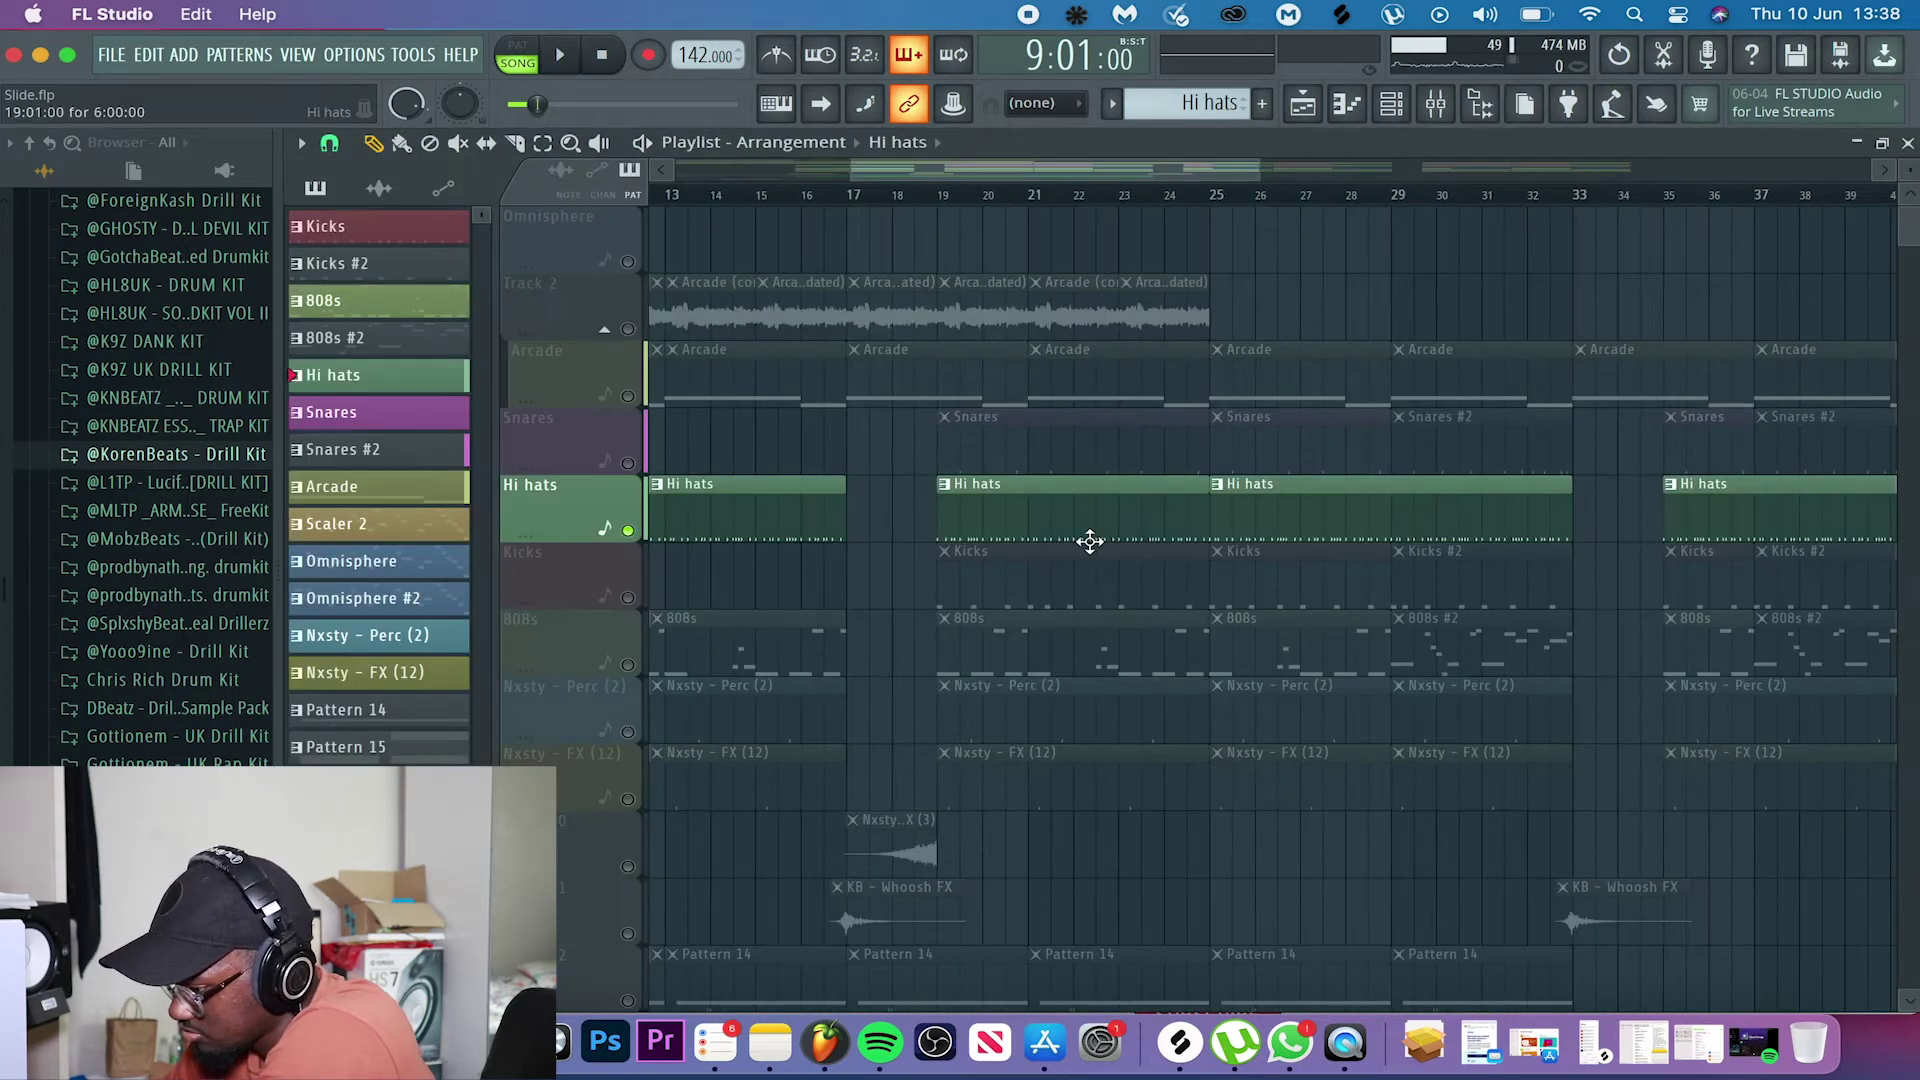
- Unmute the Snares track, the Arcade track and the arcade clips' track below Pattern 14, alongside Hi hats
left_click(629, 464)
left_click(629, 396)
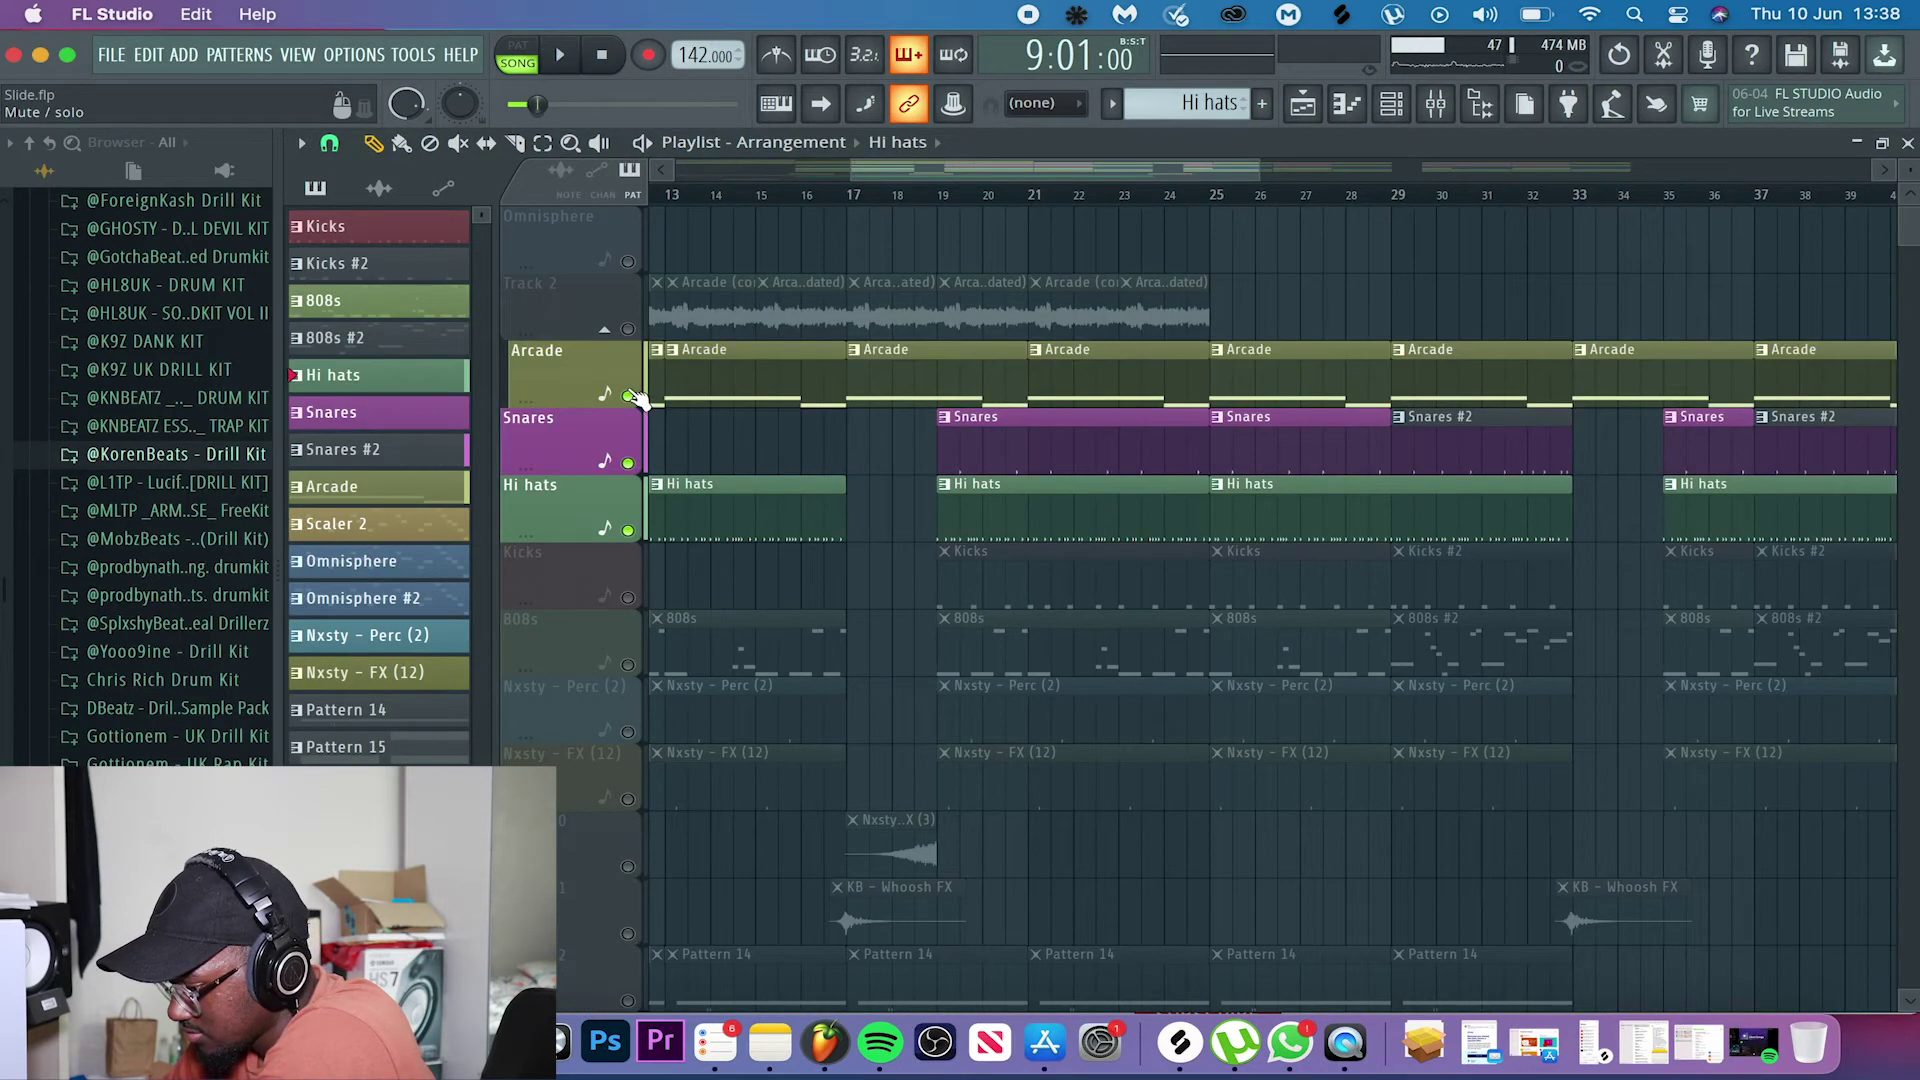
scroll(641, 845, "down", 2)
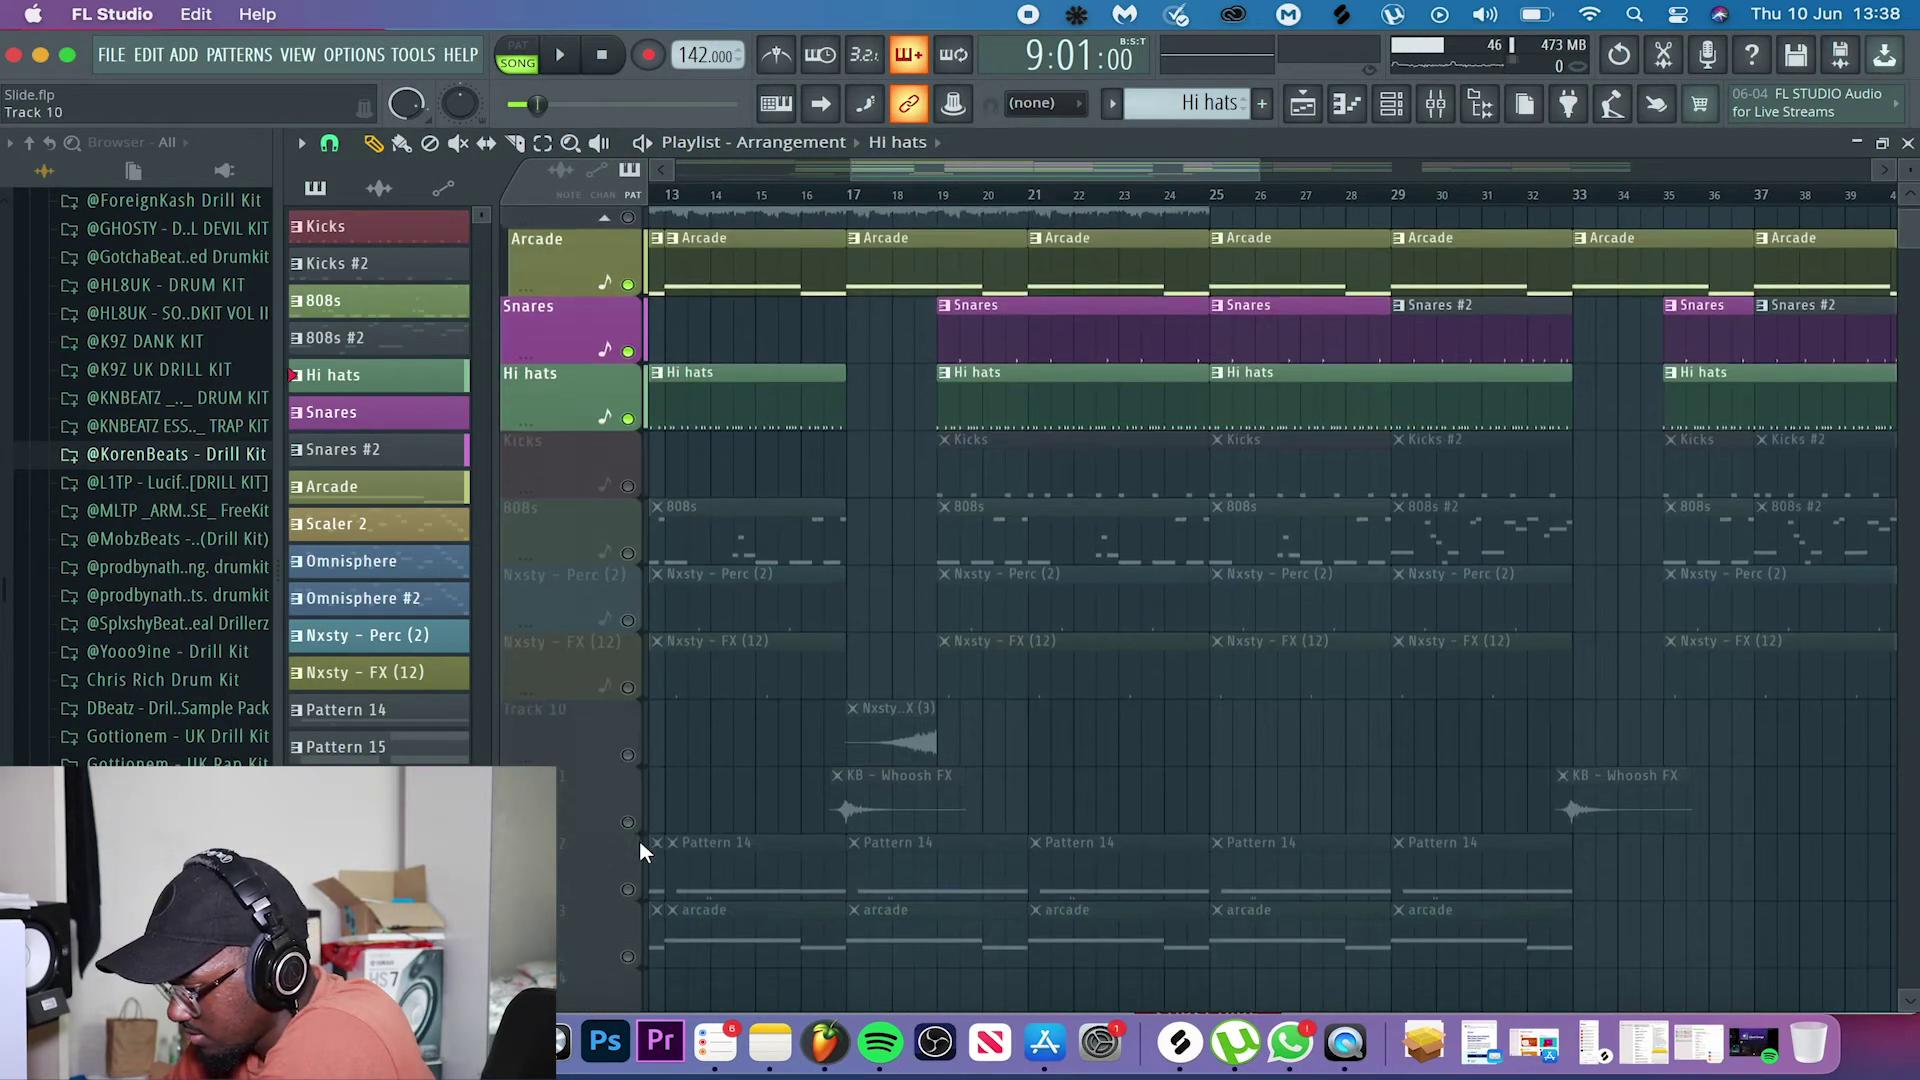
left_click(627, 954)
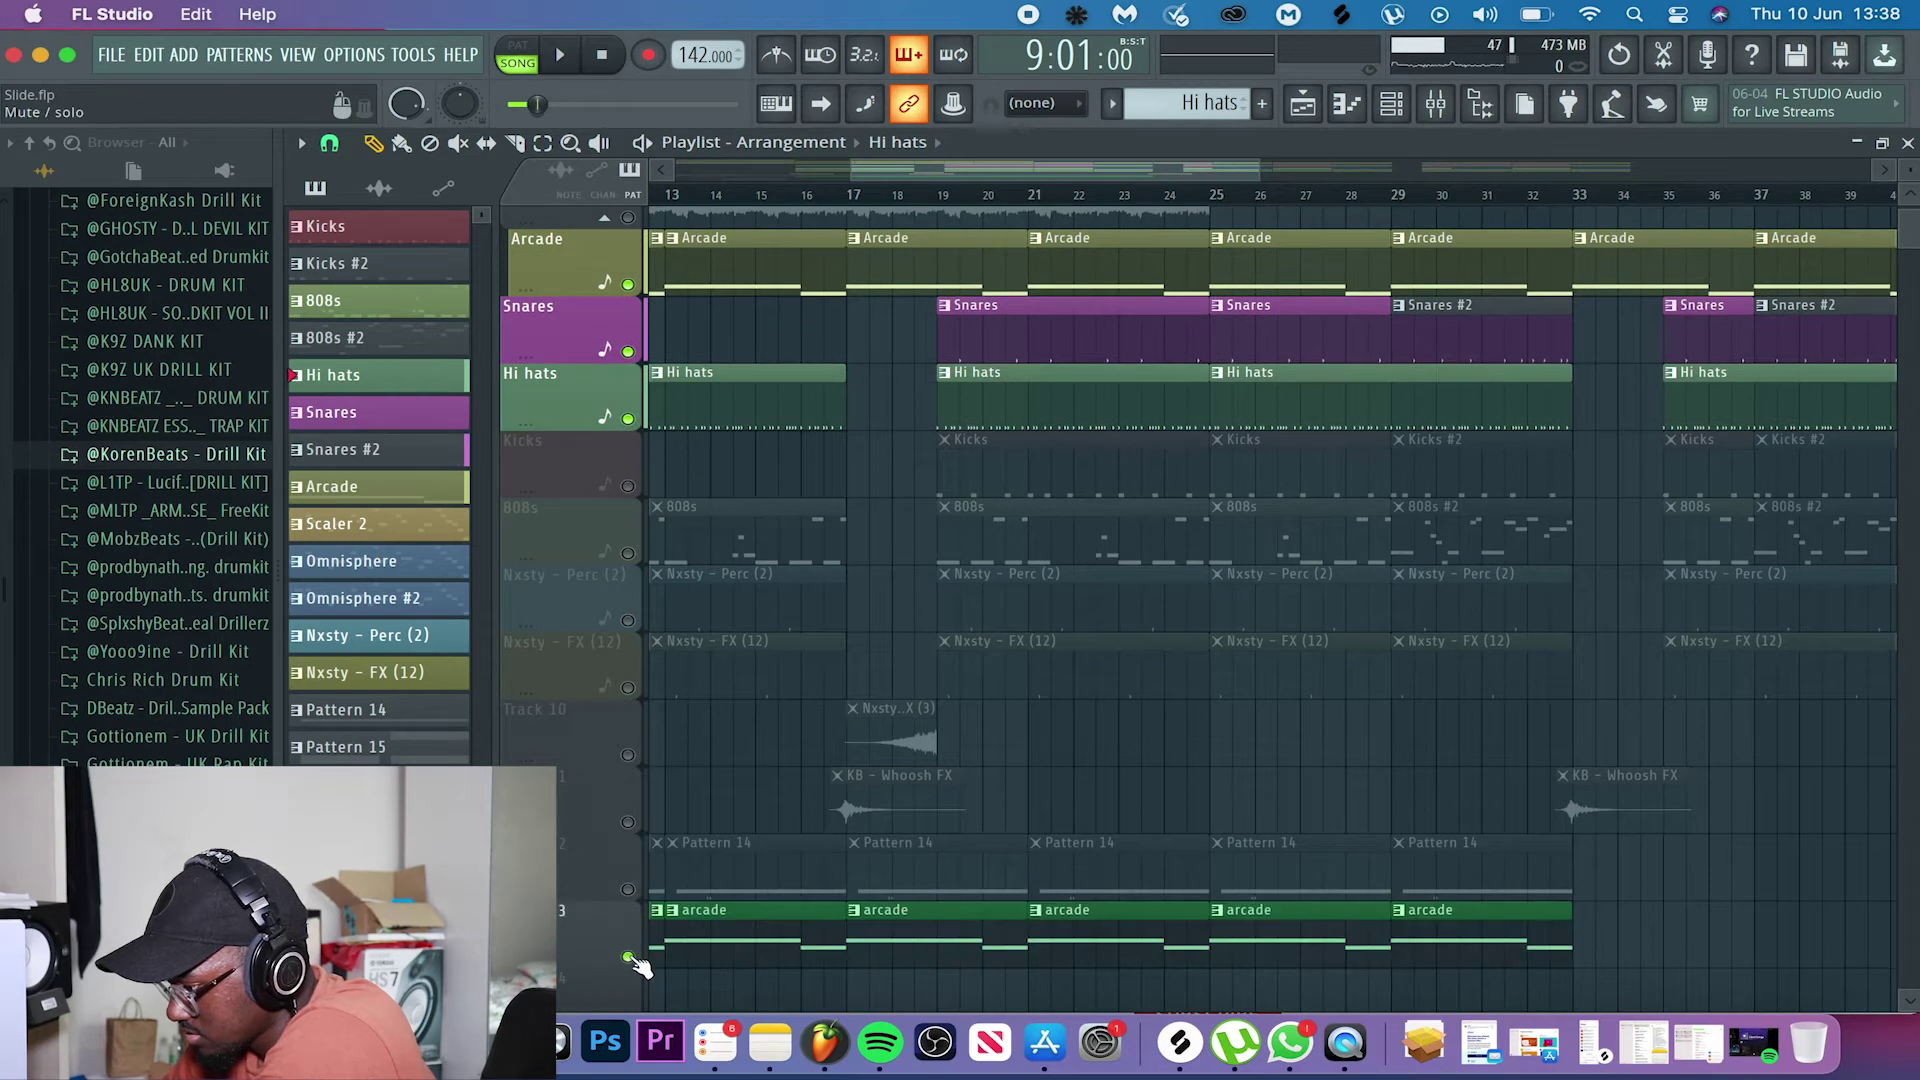
- Audition the hi hats, snares and Arcade melody layers together from bar 21
left_click(1035, 196)
key("space")
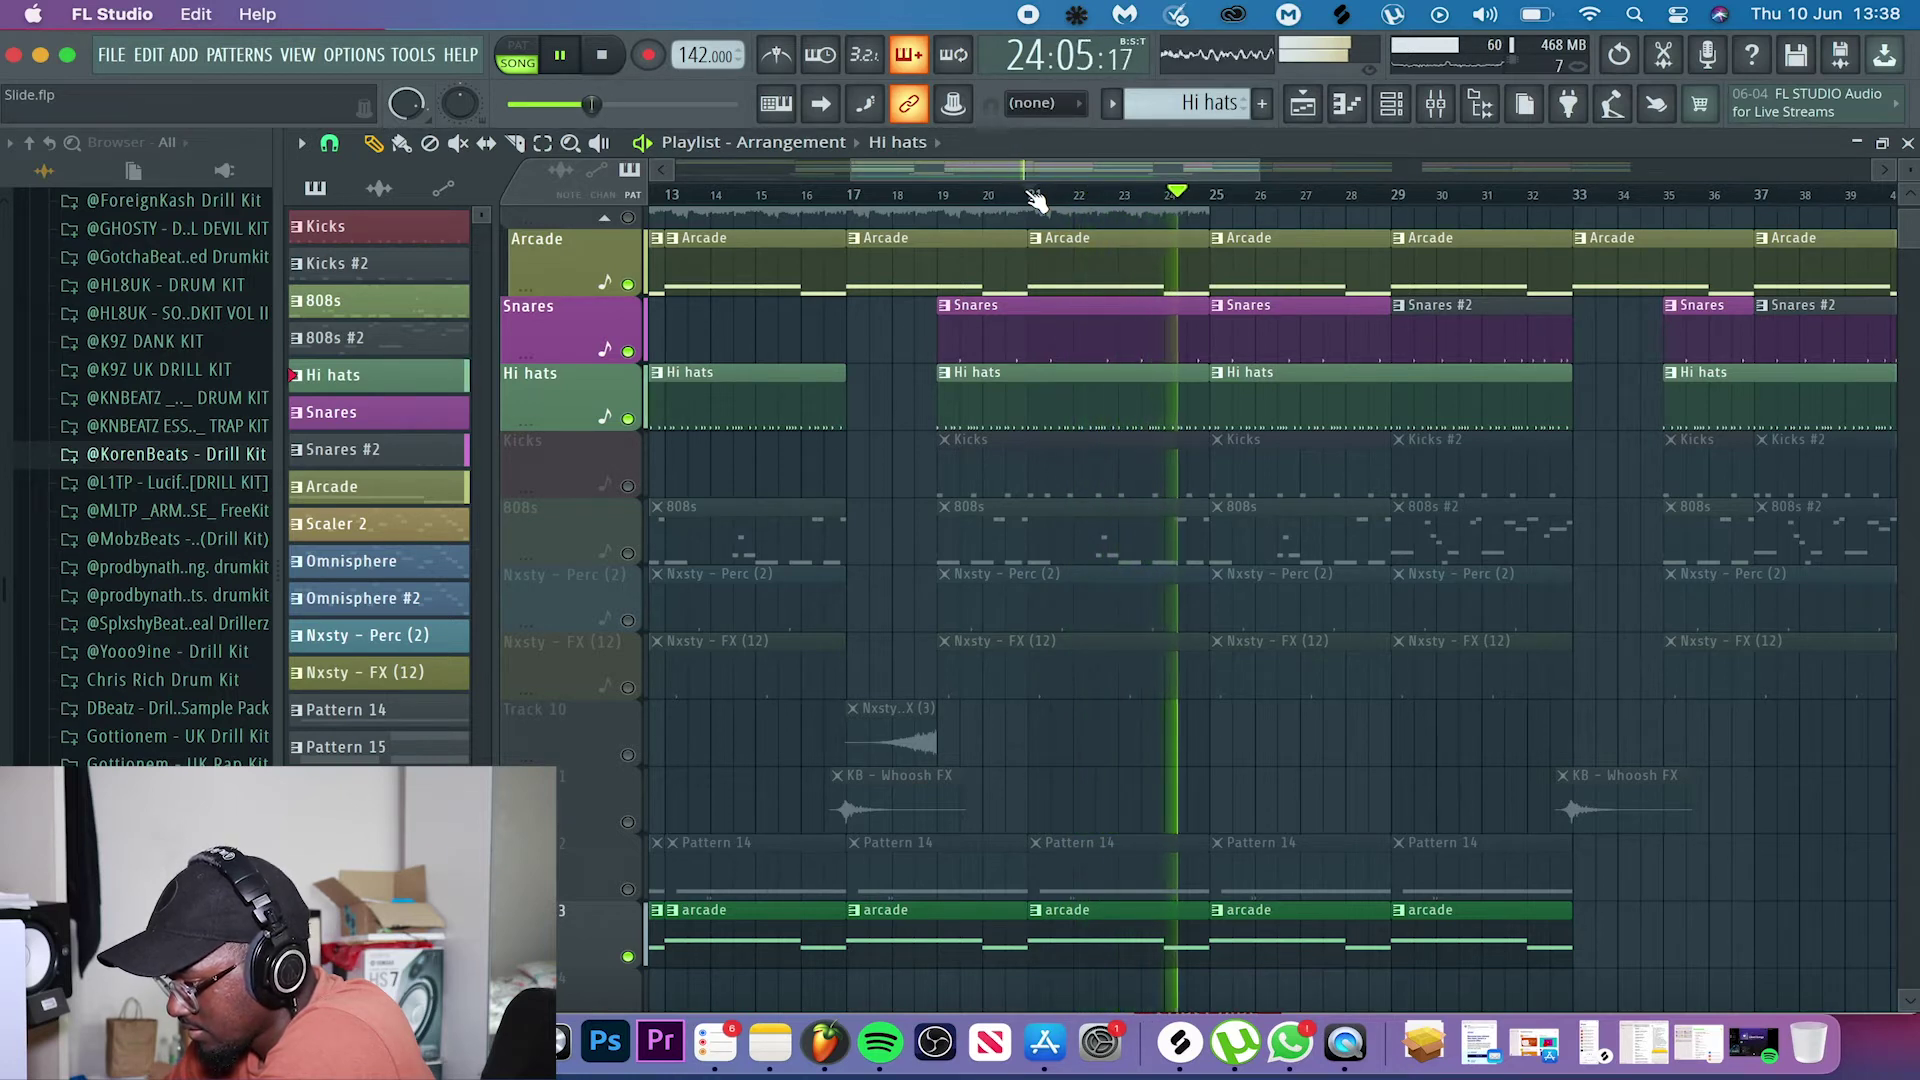
key("space")
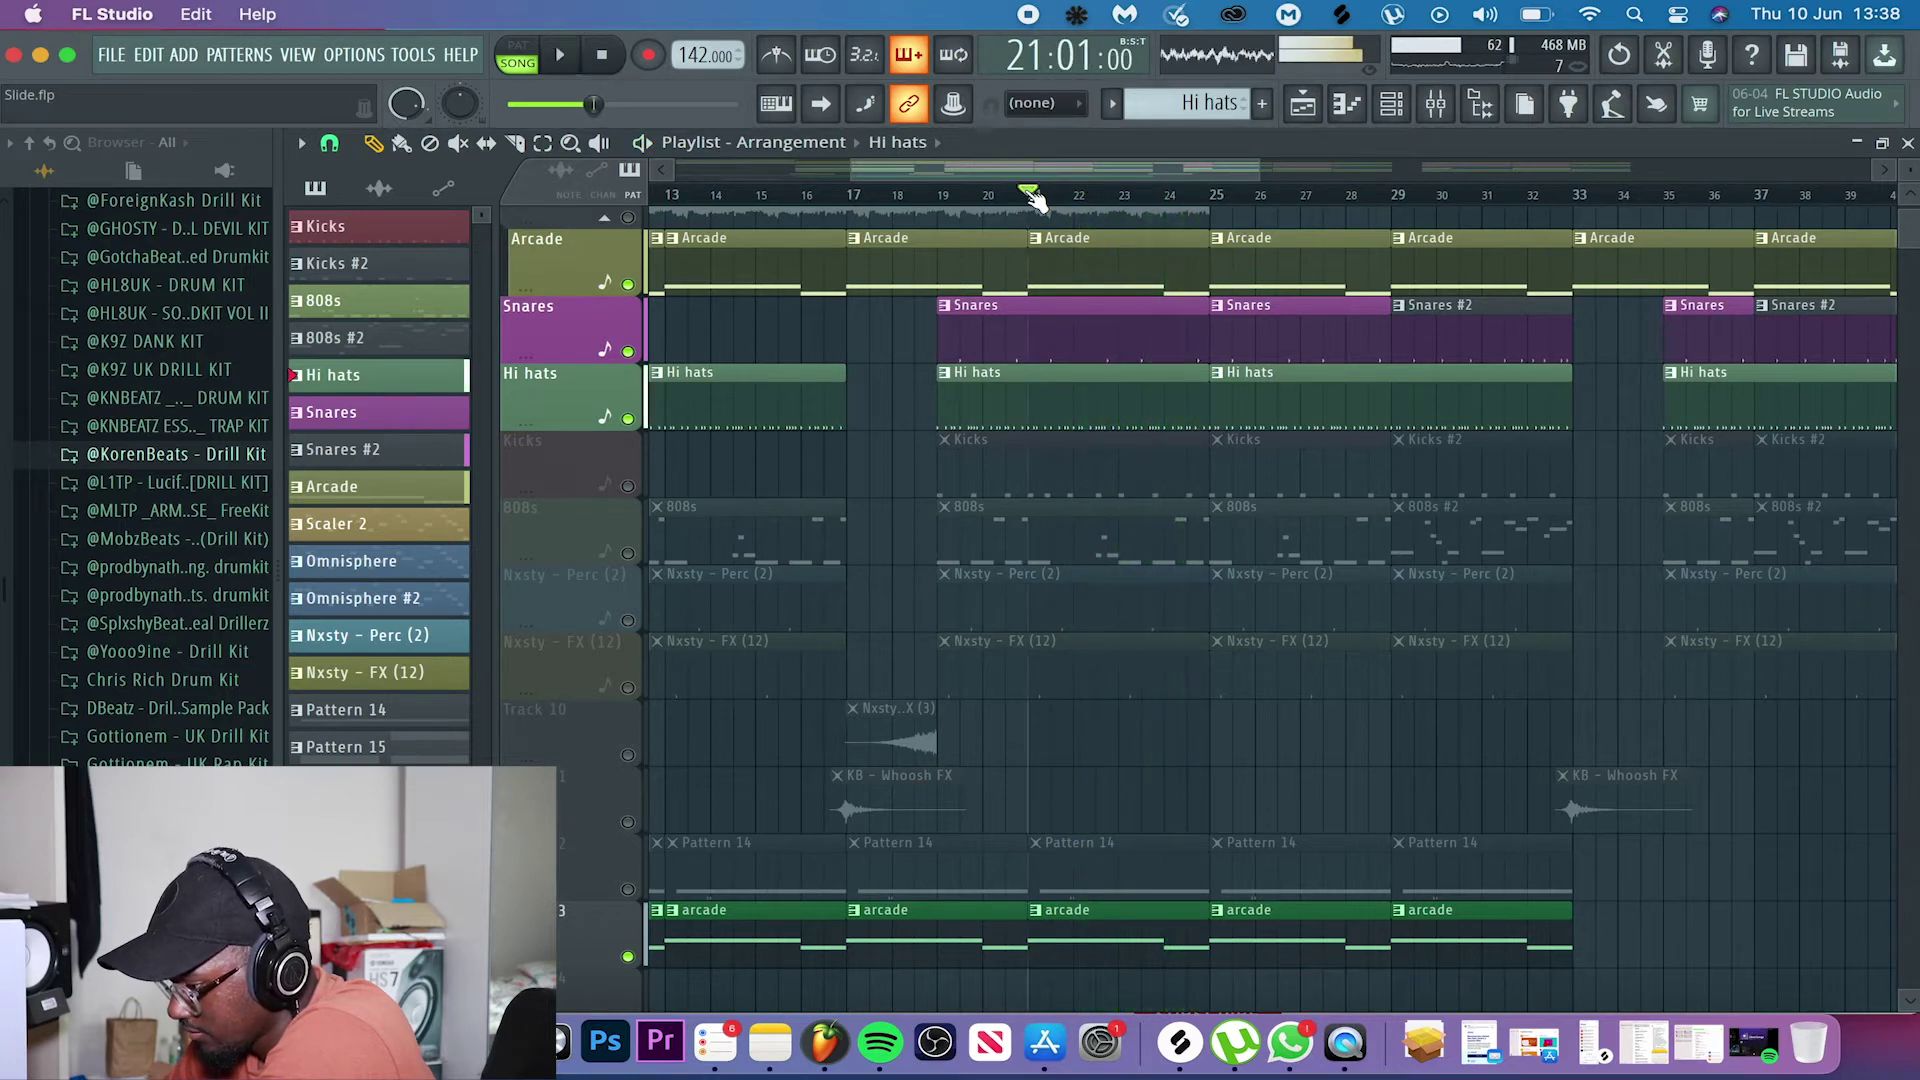
- Mute the Hi hats, Snares and Arcade tracks, and unmute the Nxsty - Perc (2) track
left_click(628, 419)
left_click(628, 351)
left_click(628, 284)
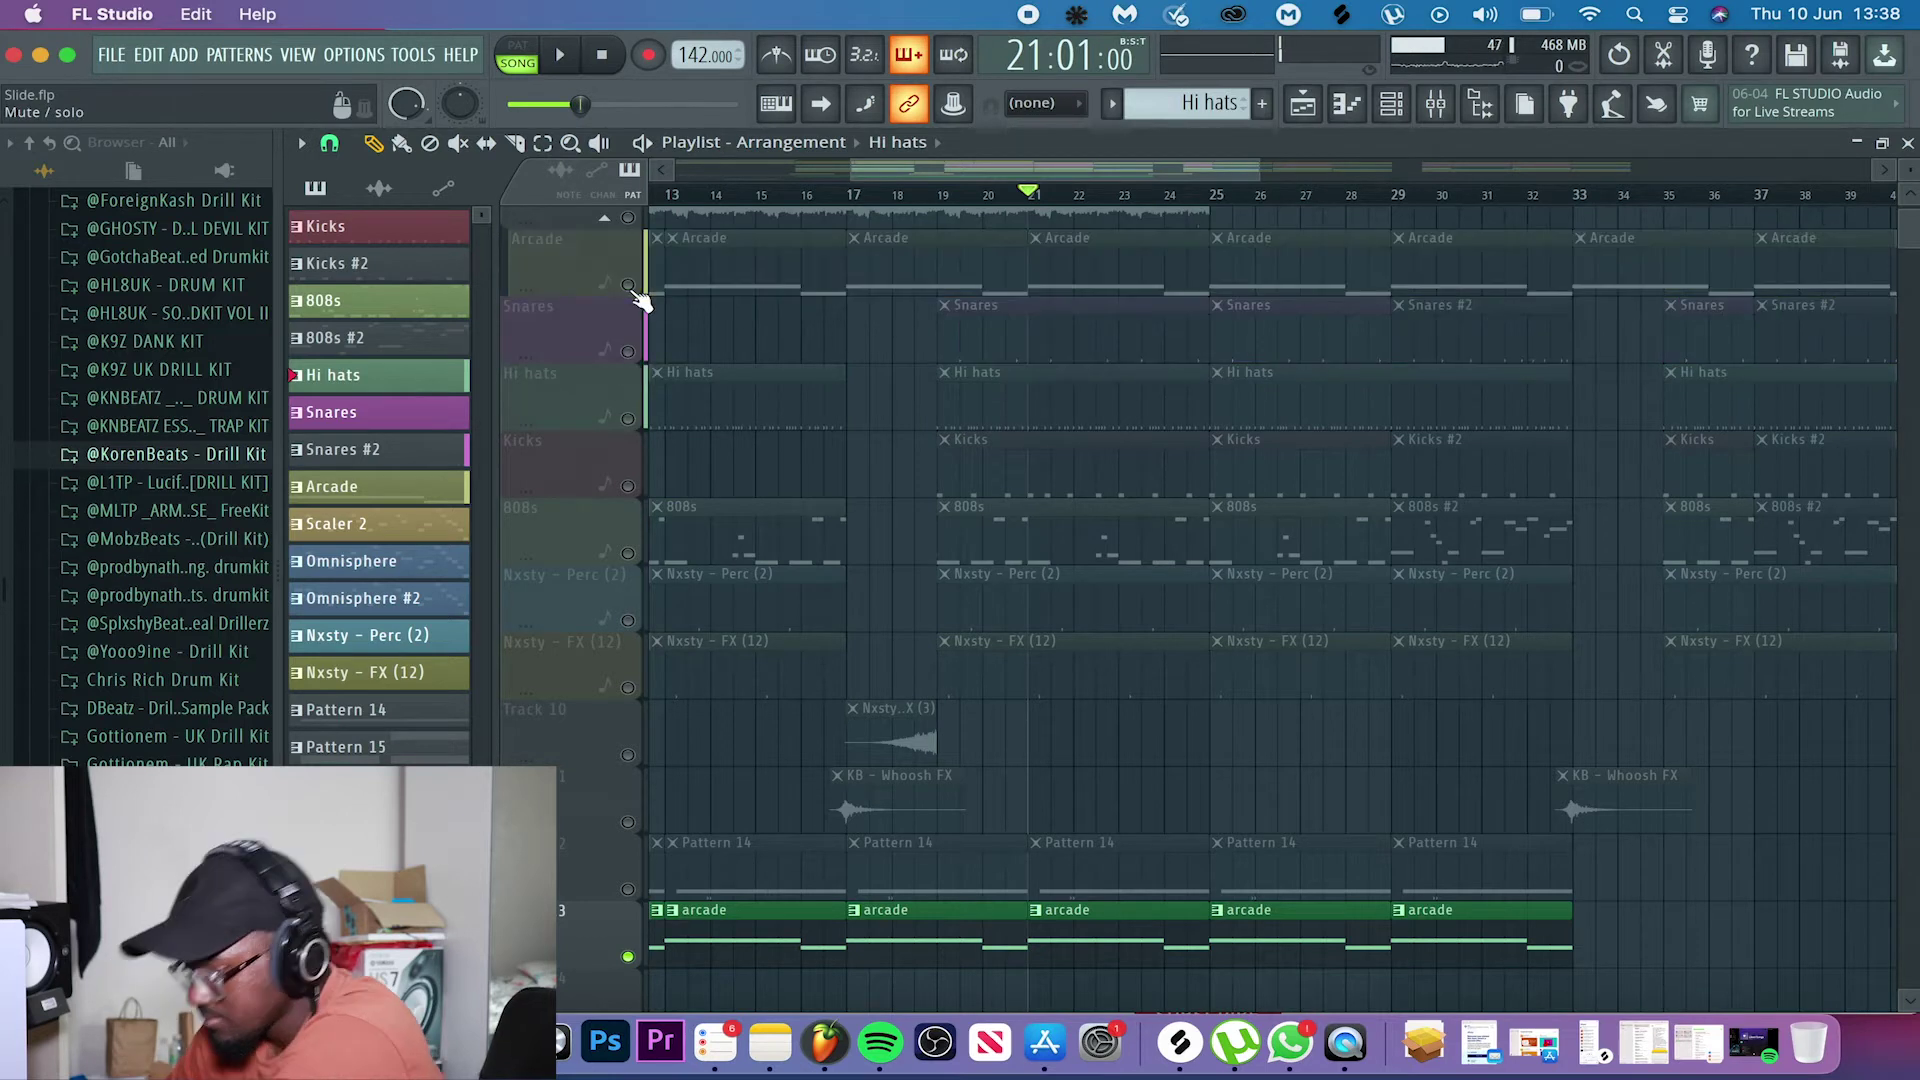
left_click(628, 620)
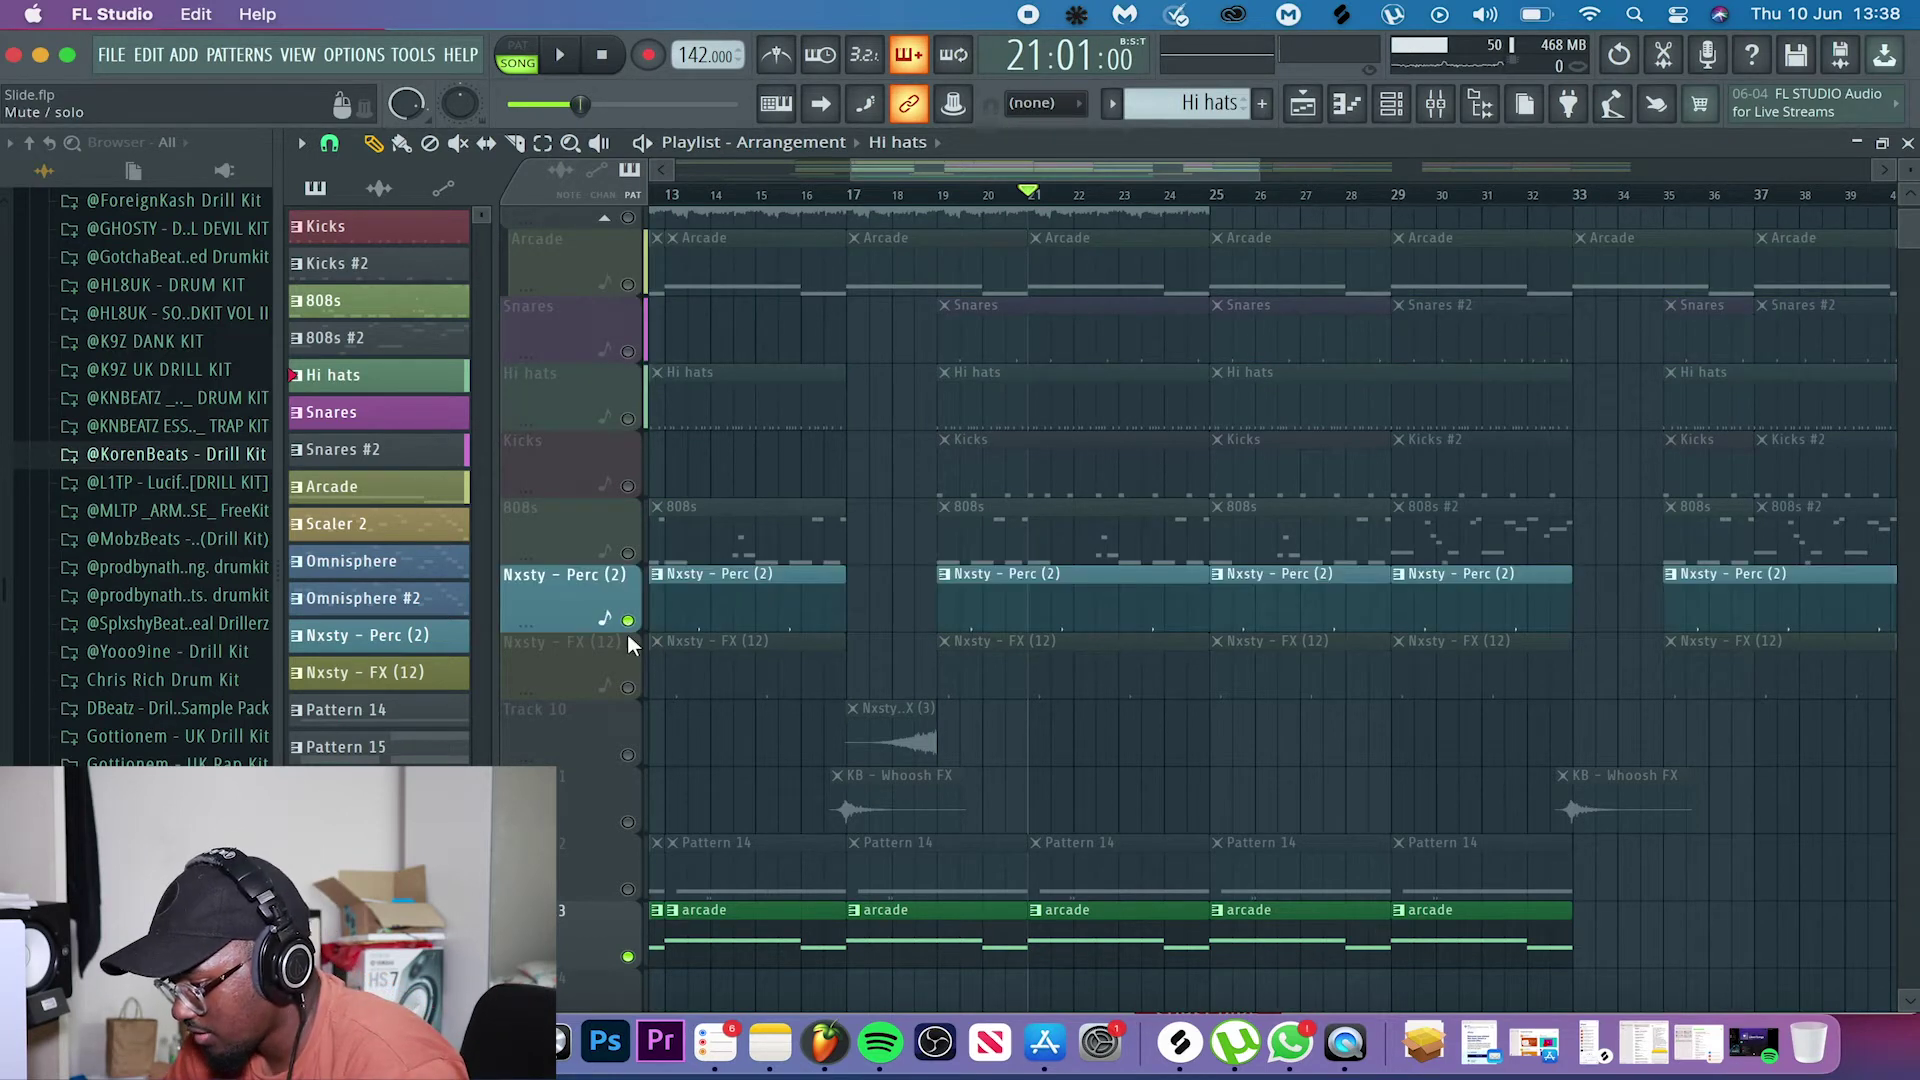
- Unmute the Nxsty - FX (12) track alongside Nxsty - Perc (2) and place the playhead at bar 19
left_click(628, 687)
left_click(940, 203)
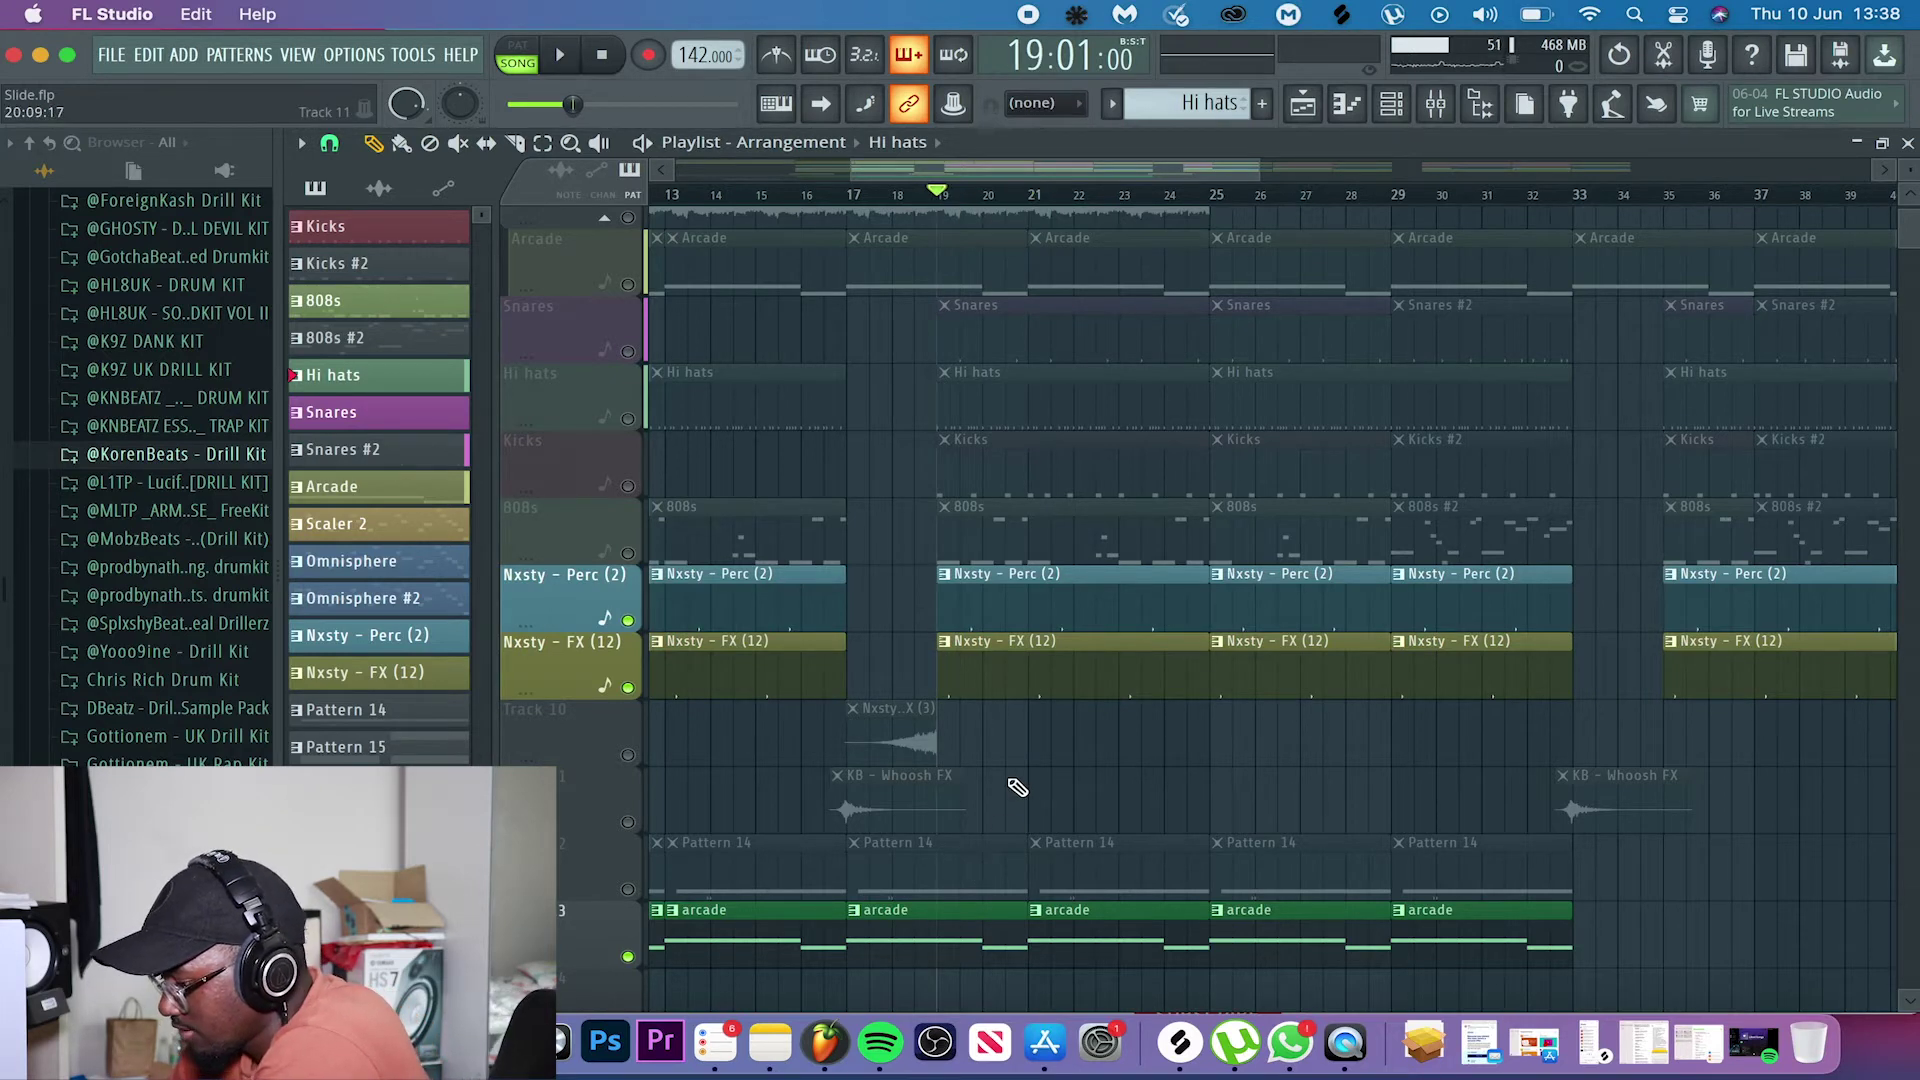
scroll(1019, 779, "up", 5)
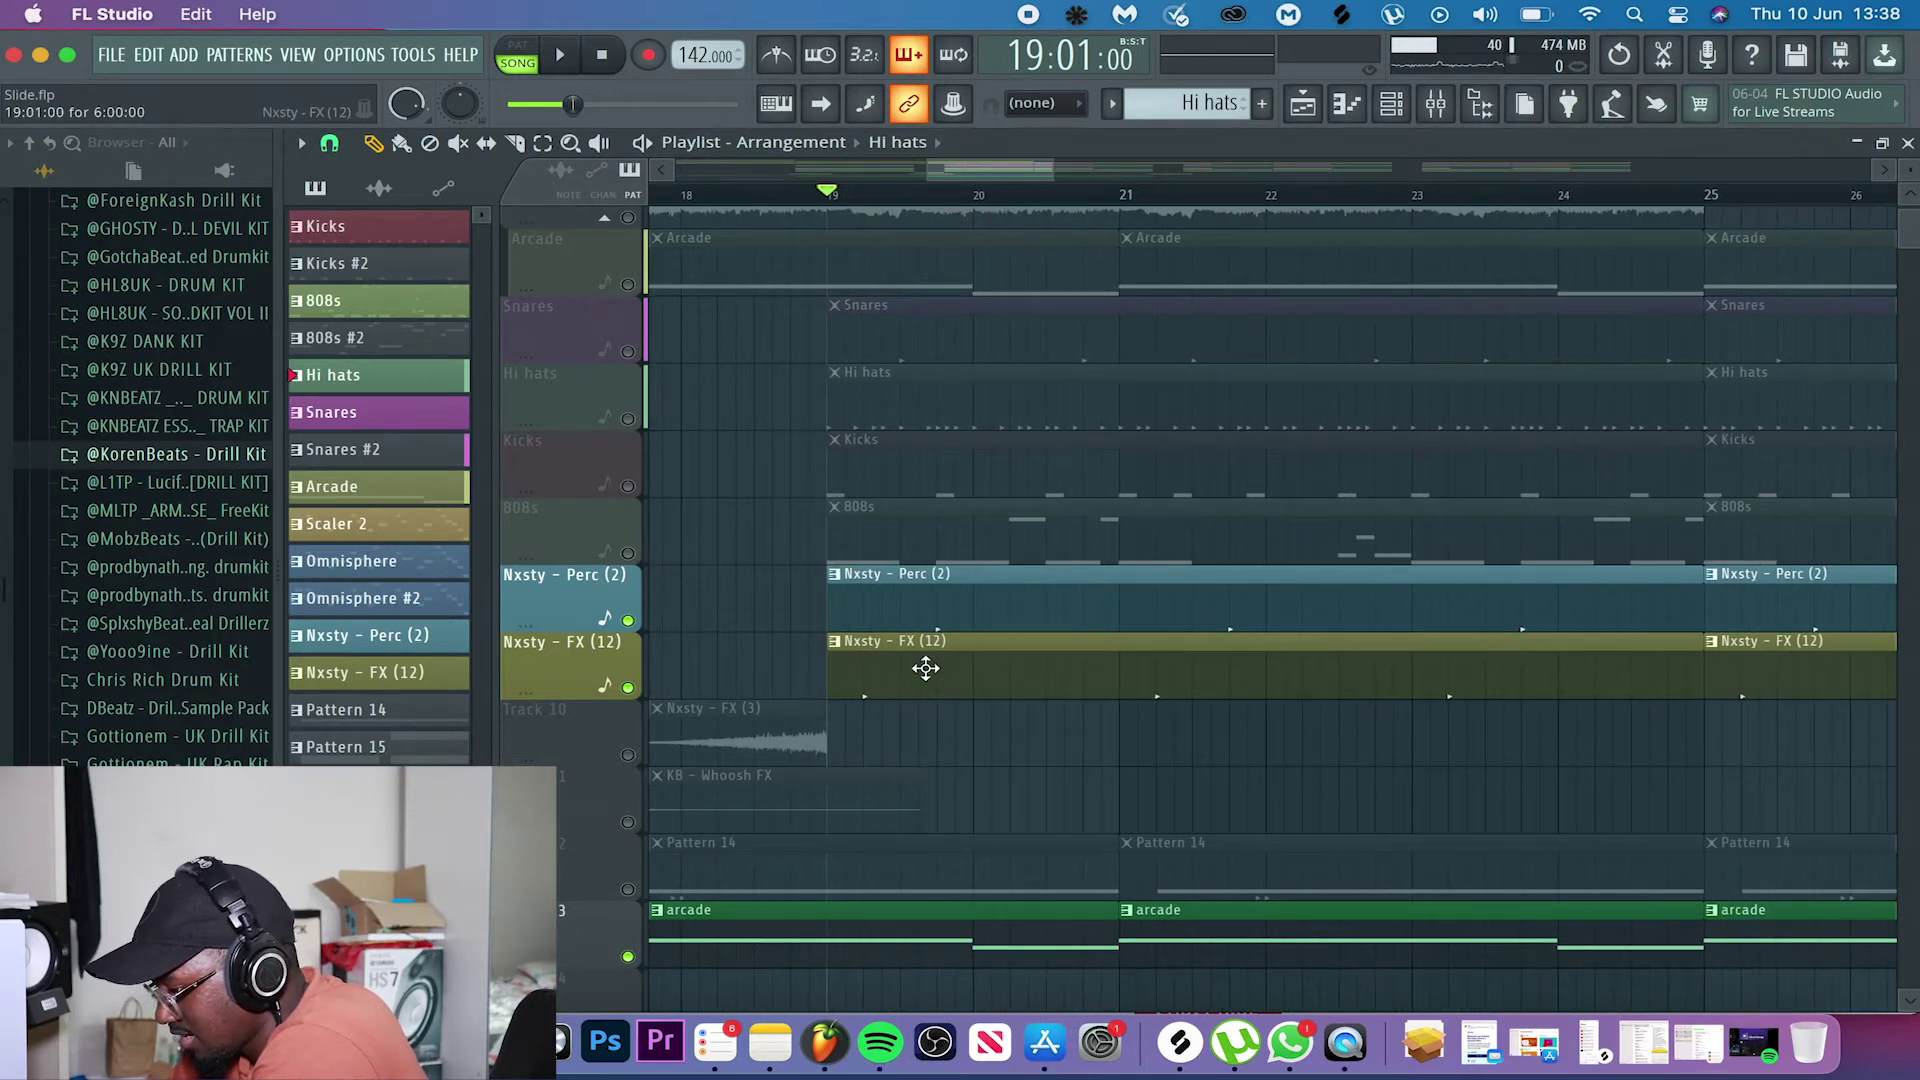
- View the notes of the Nxsty - Perc (2) pattern in the piano roll, and close the piano roll
left_click(952, 612)
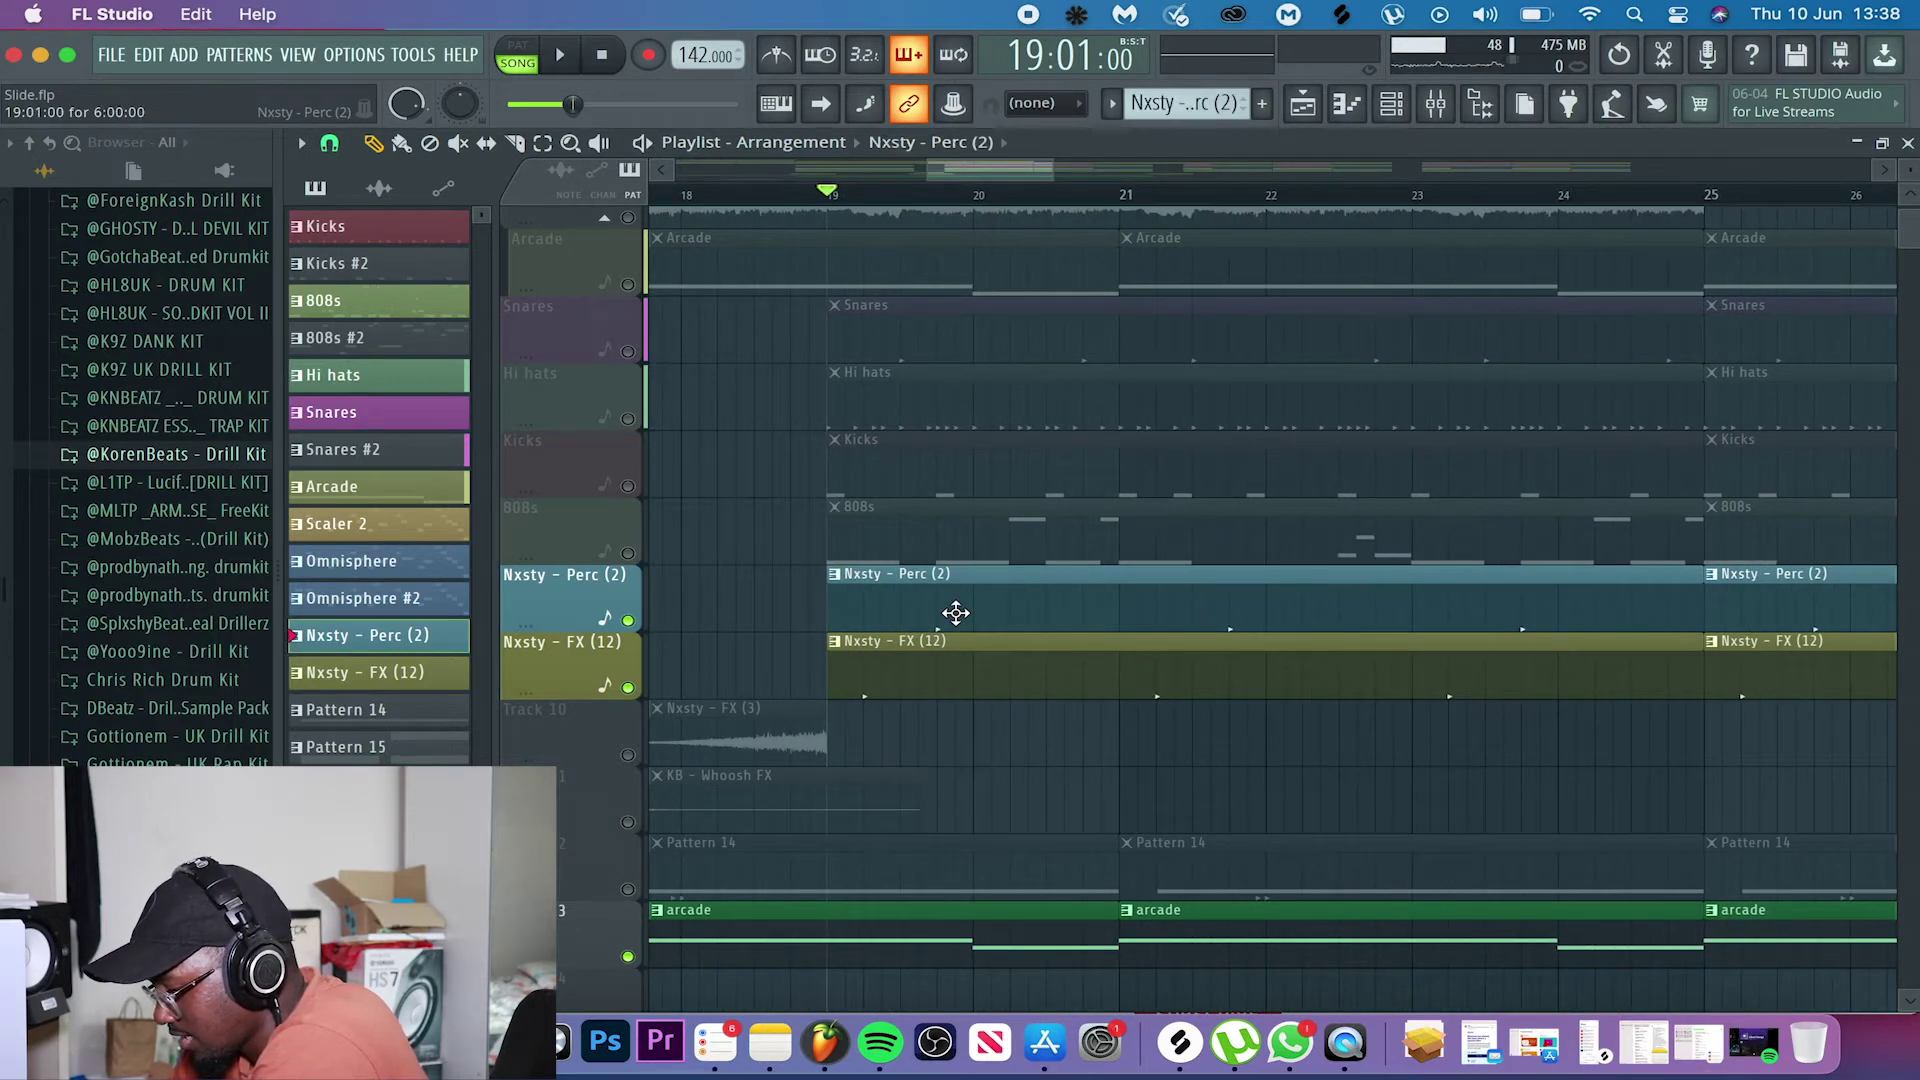
double_click(955, 612)
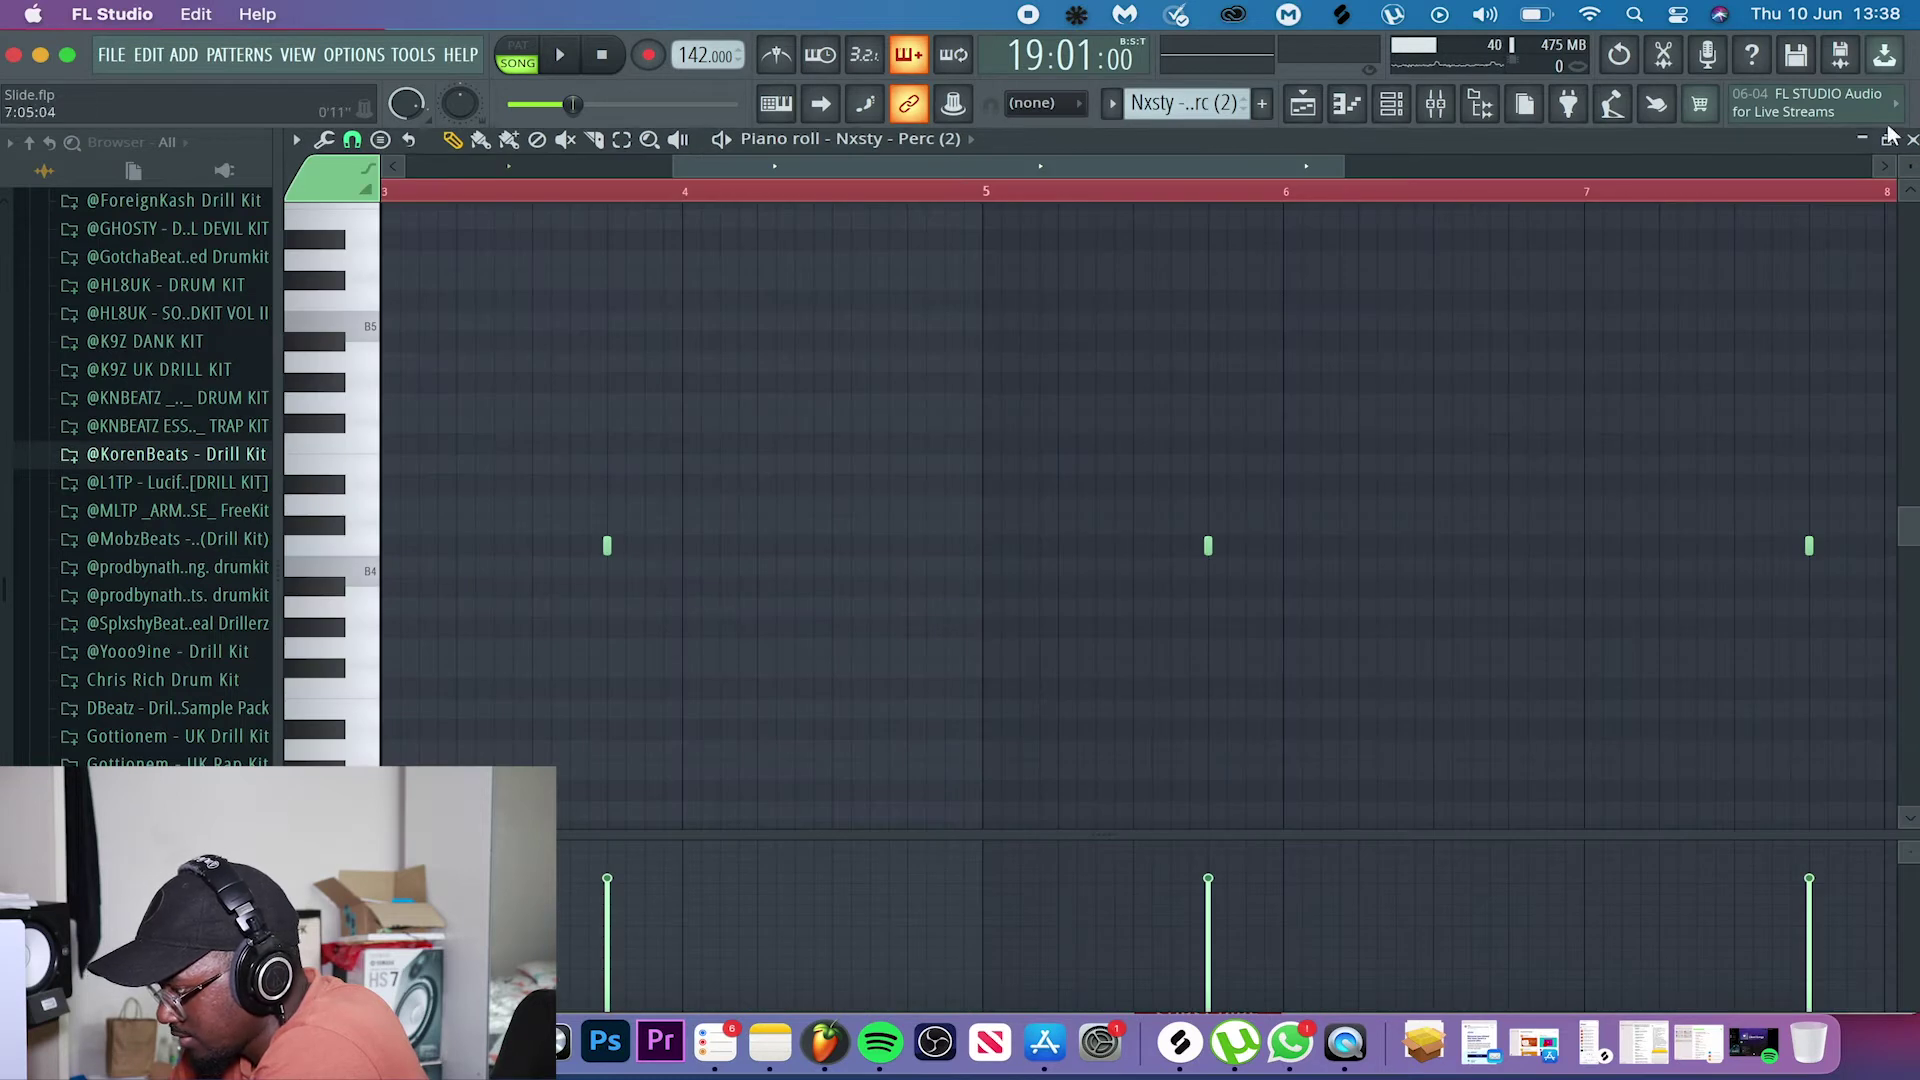
left_click(1910, 139)
- Check the Nxsty - Perc (2) sampler settings and channel panning from the channel rack, and close the rack
left_click(1391, 103)
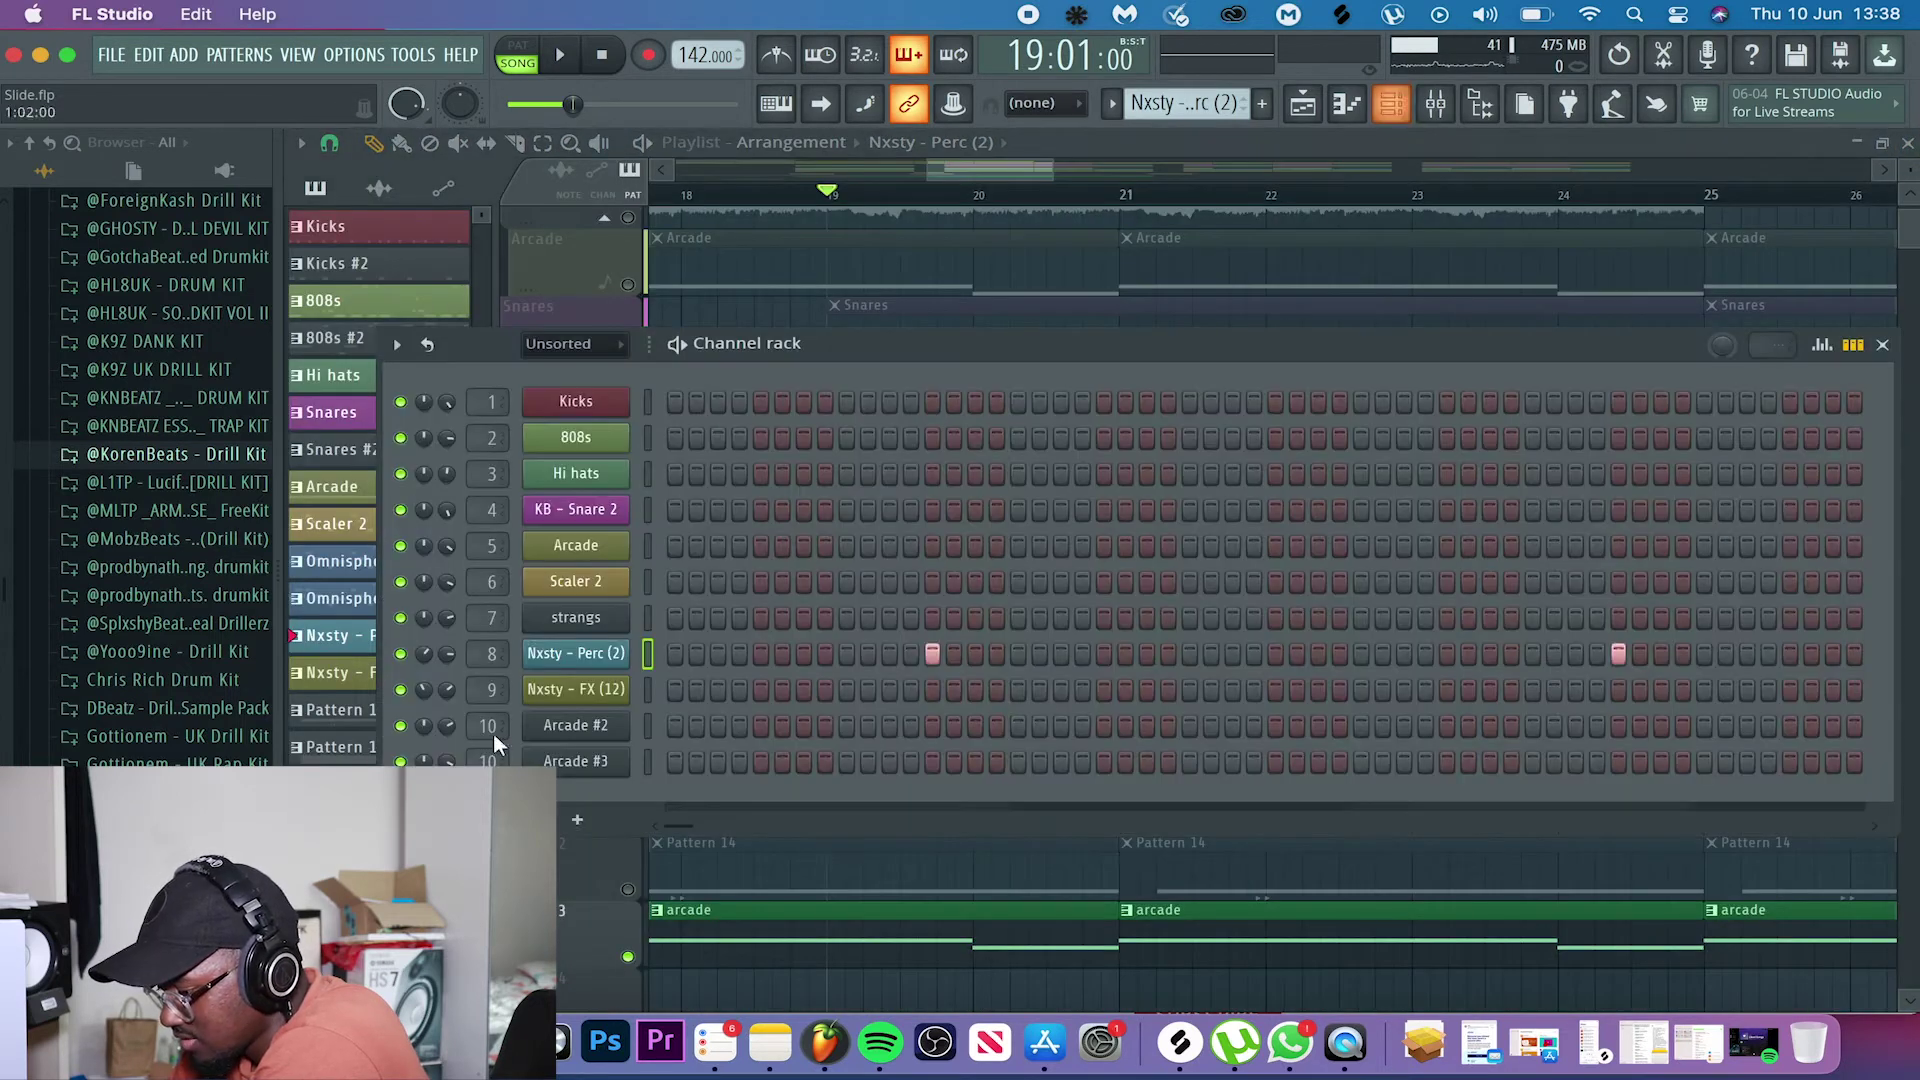
left_click(576, 658)
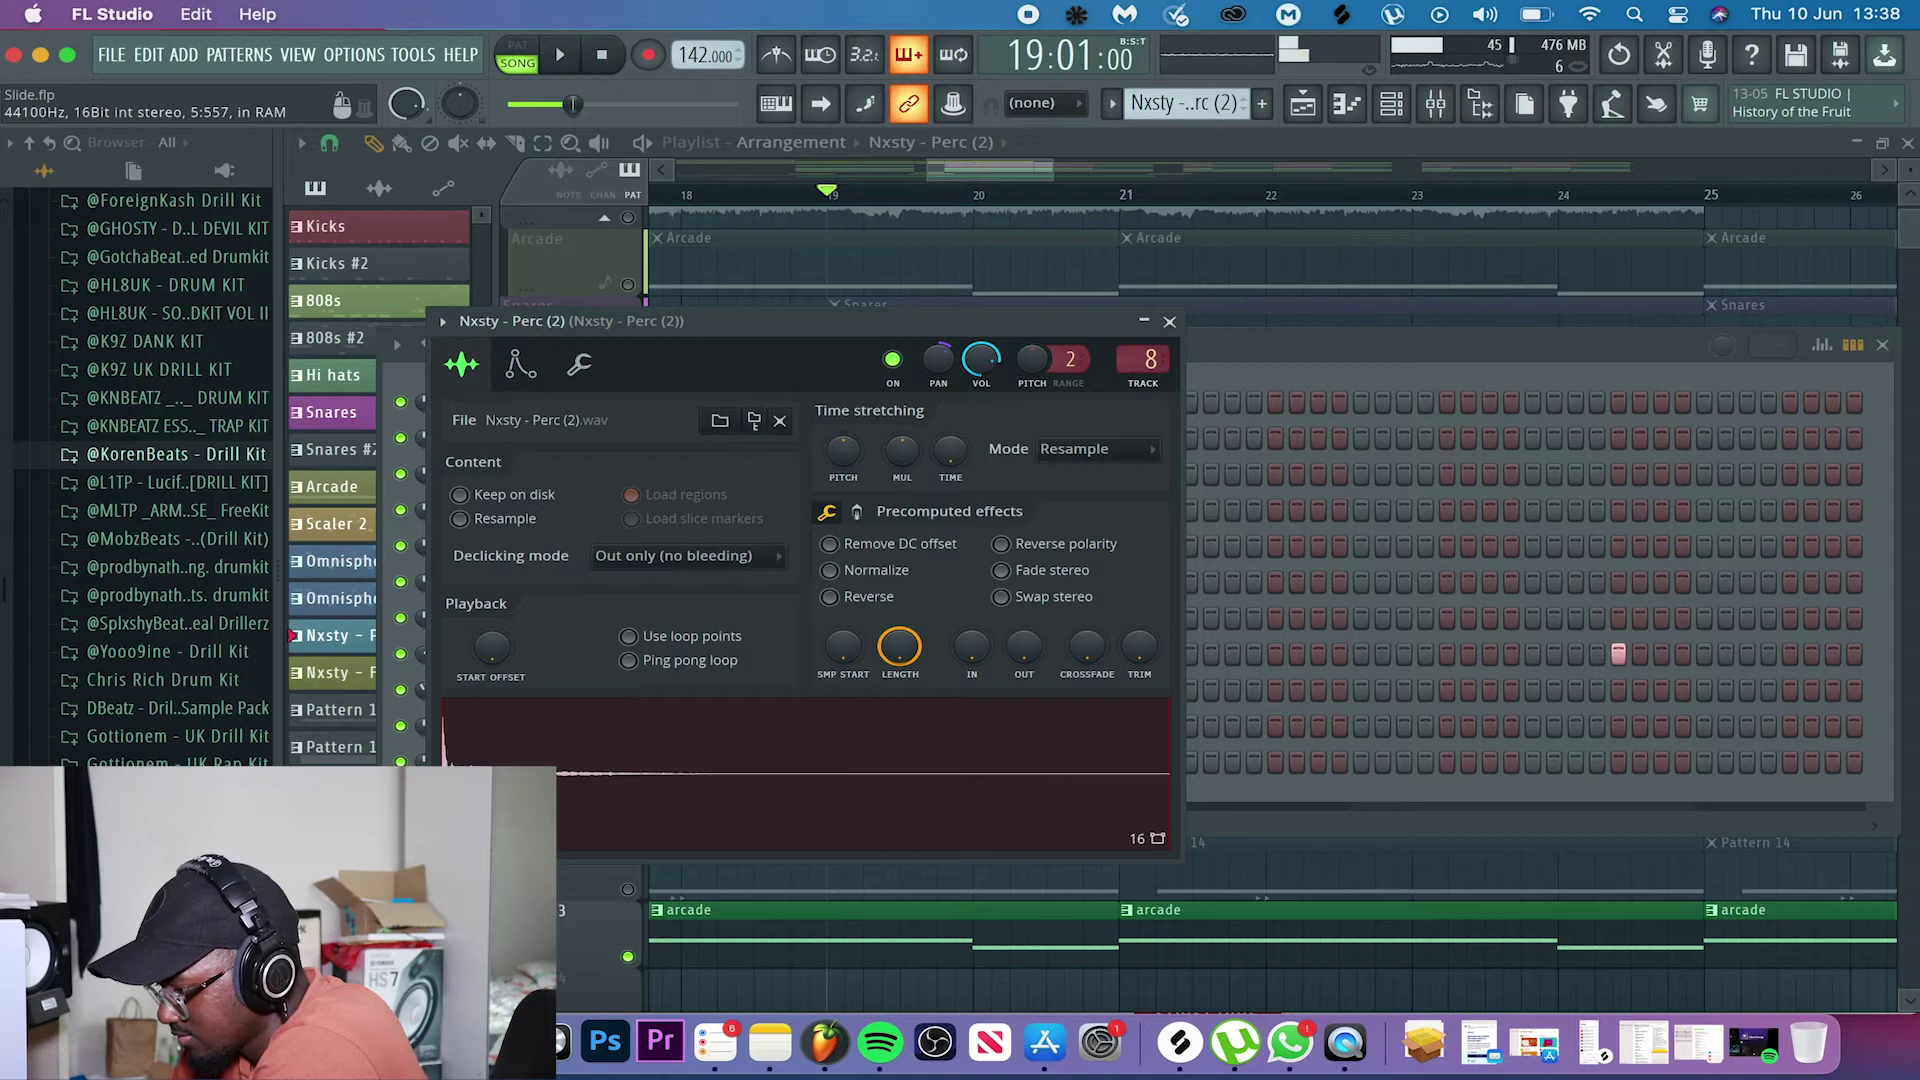
left_click(1169, 321)
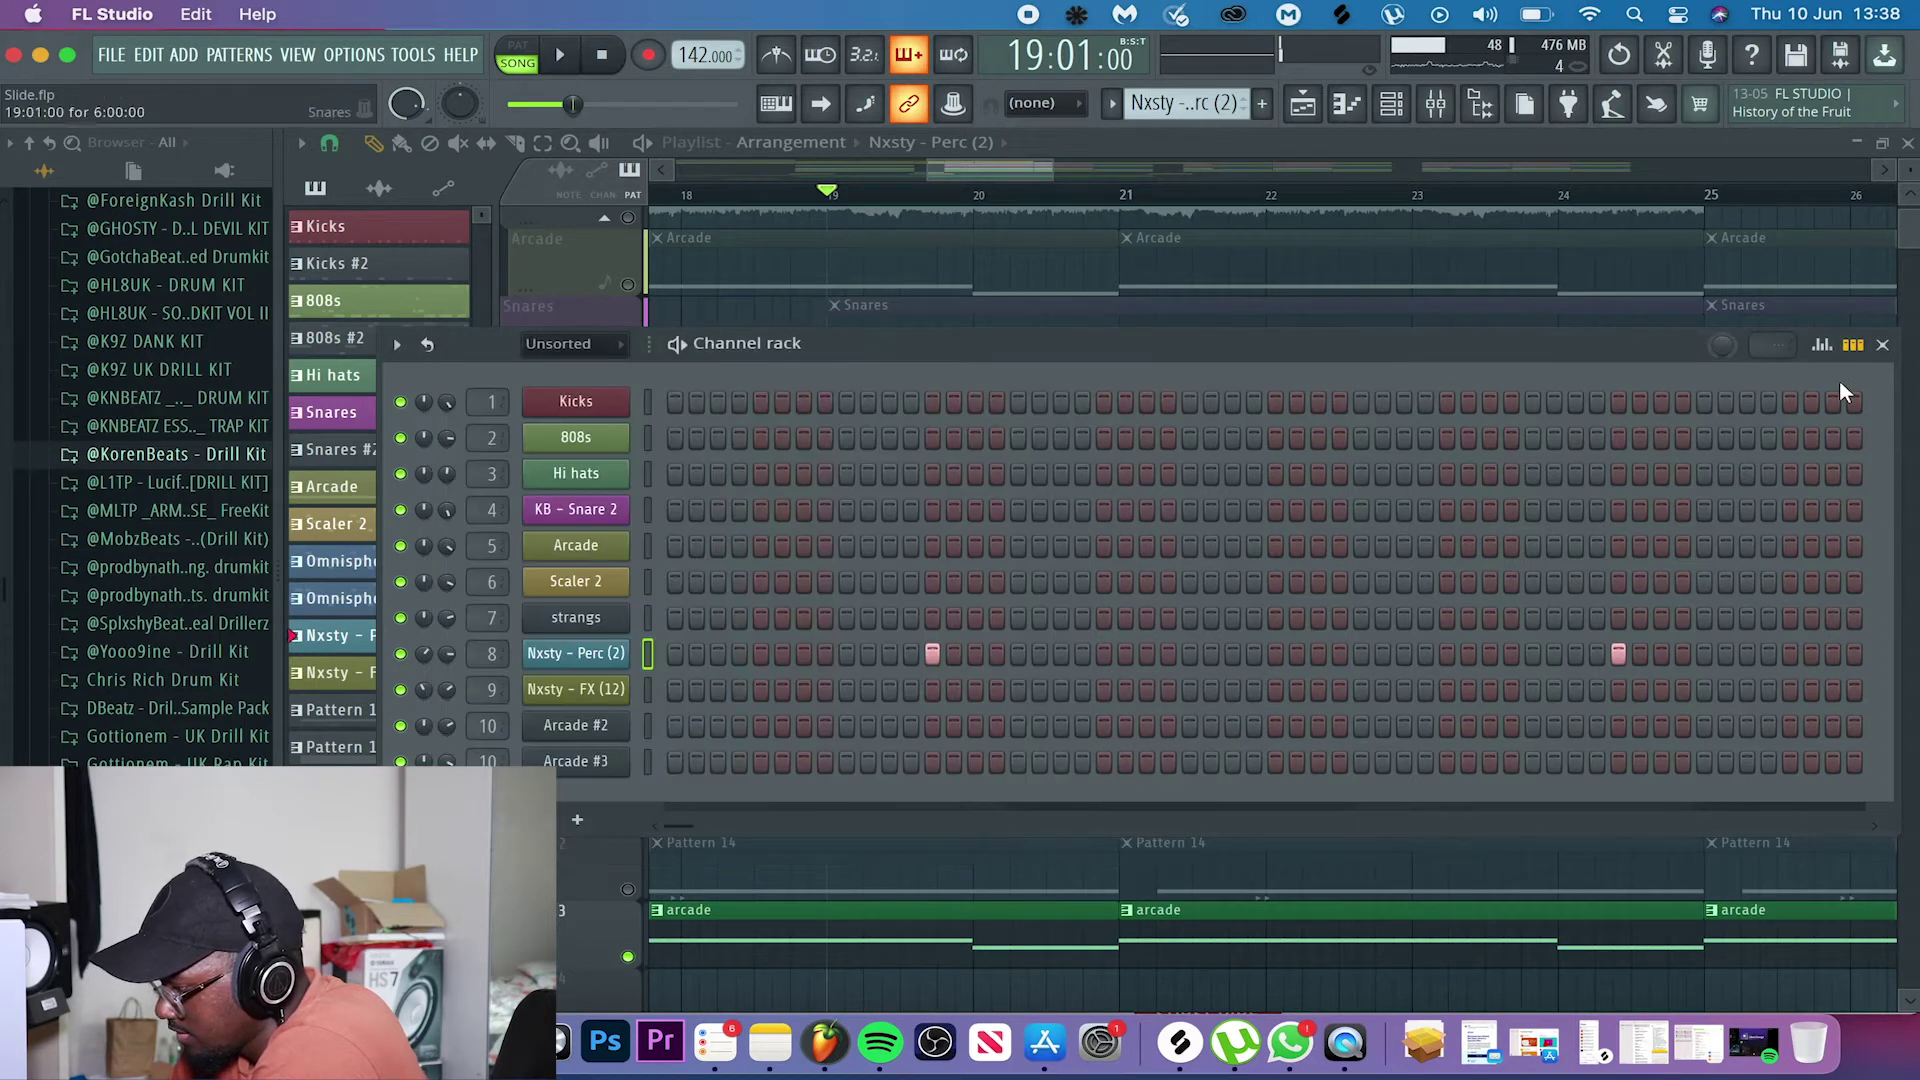
left_click(1883, 345)
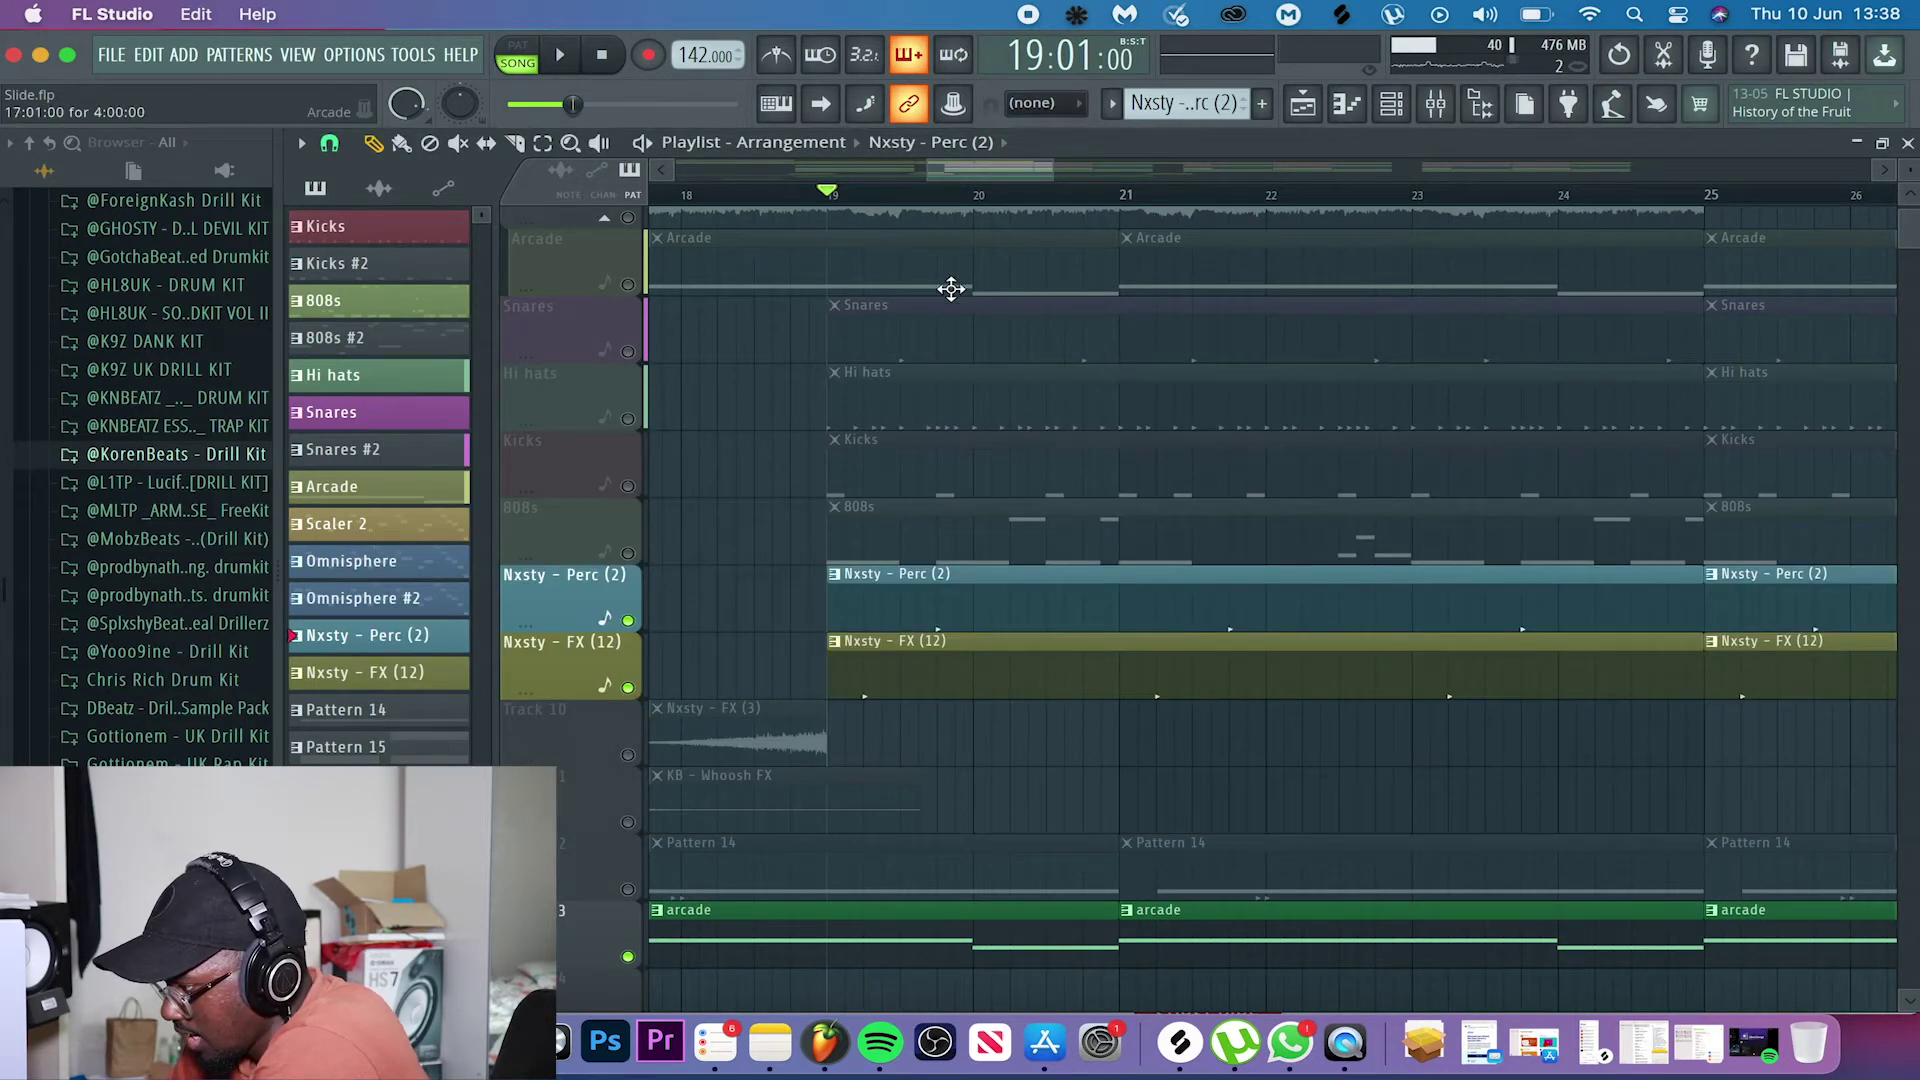
left_click(1391, 103)
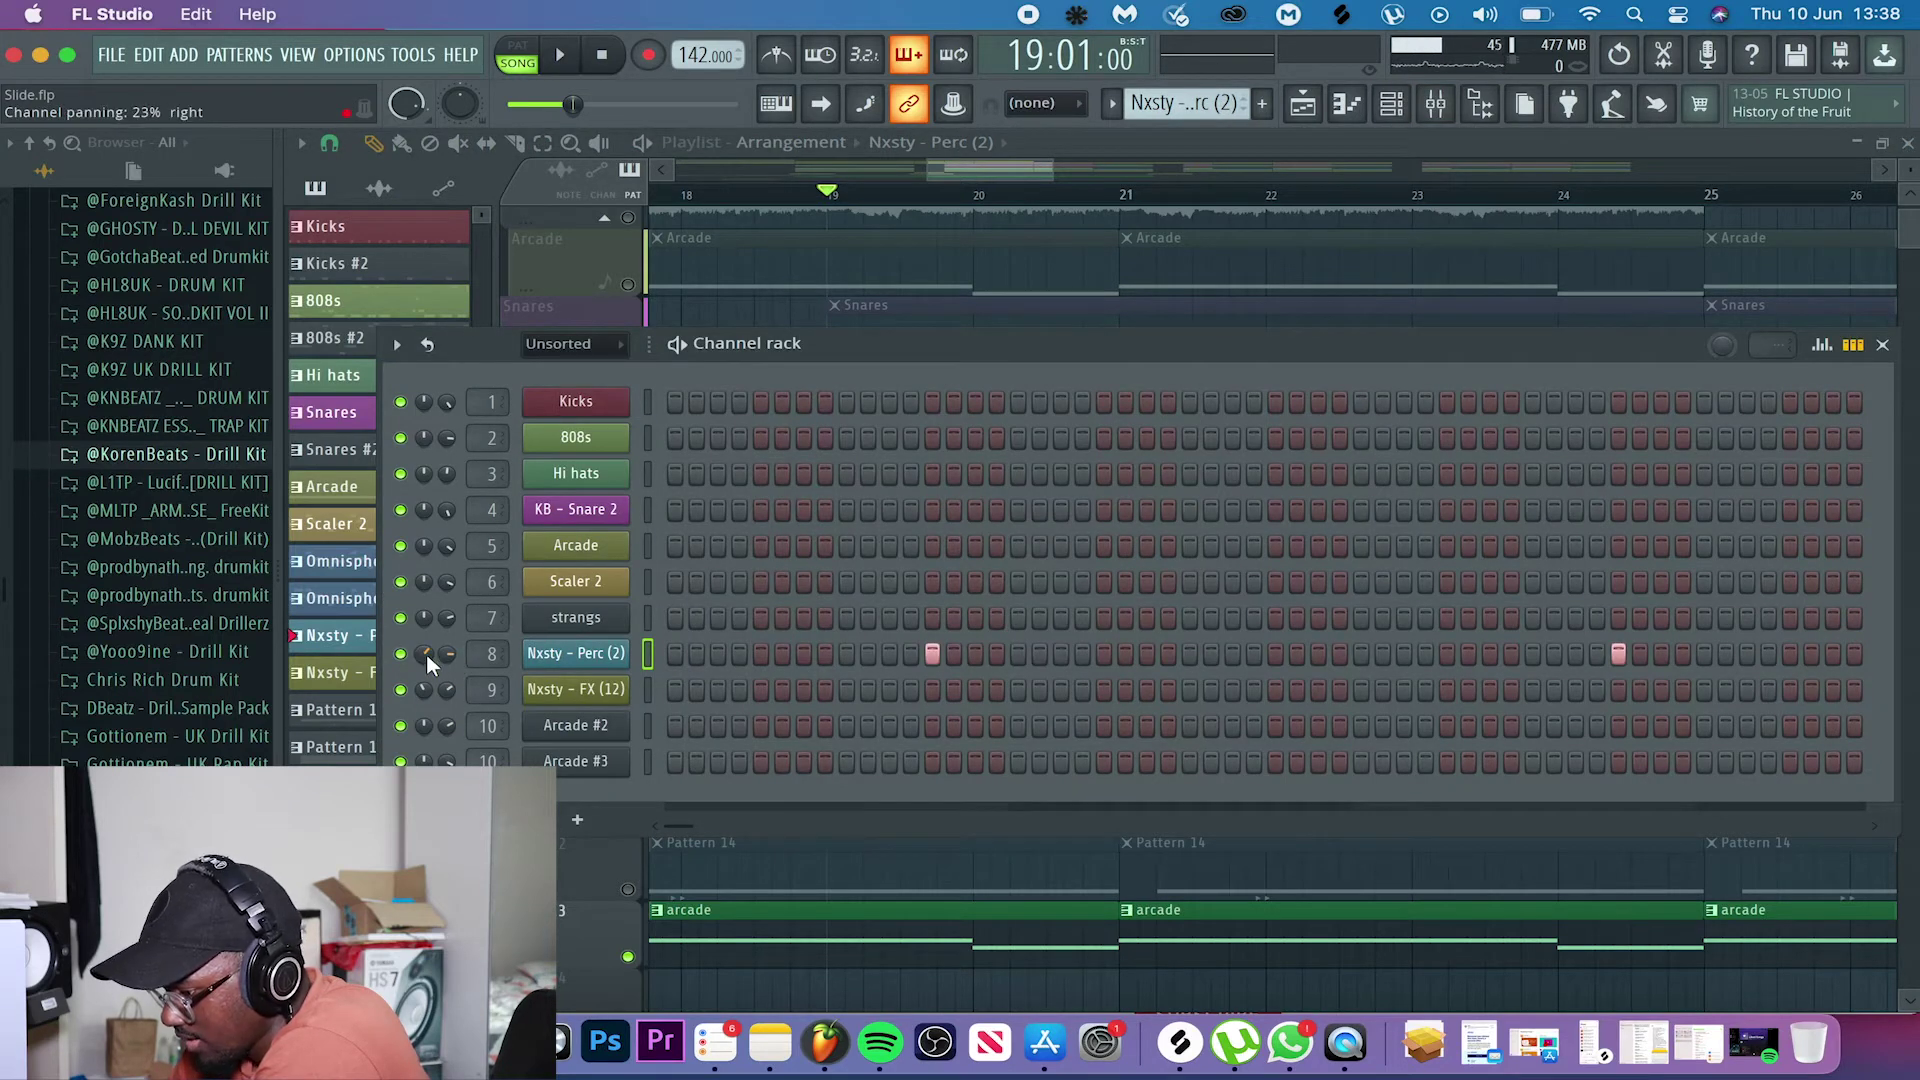
left_click(1883, 345)
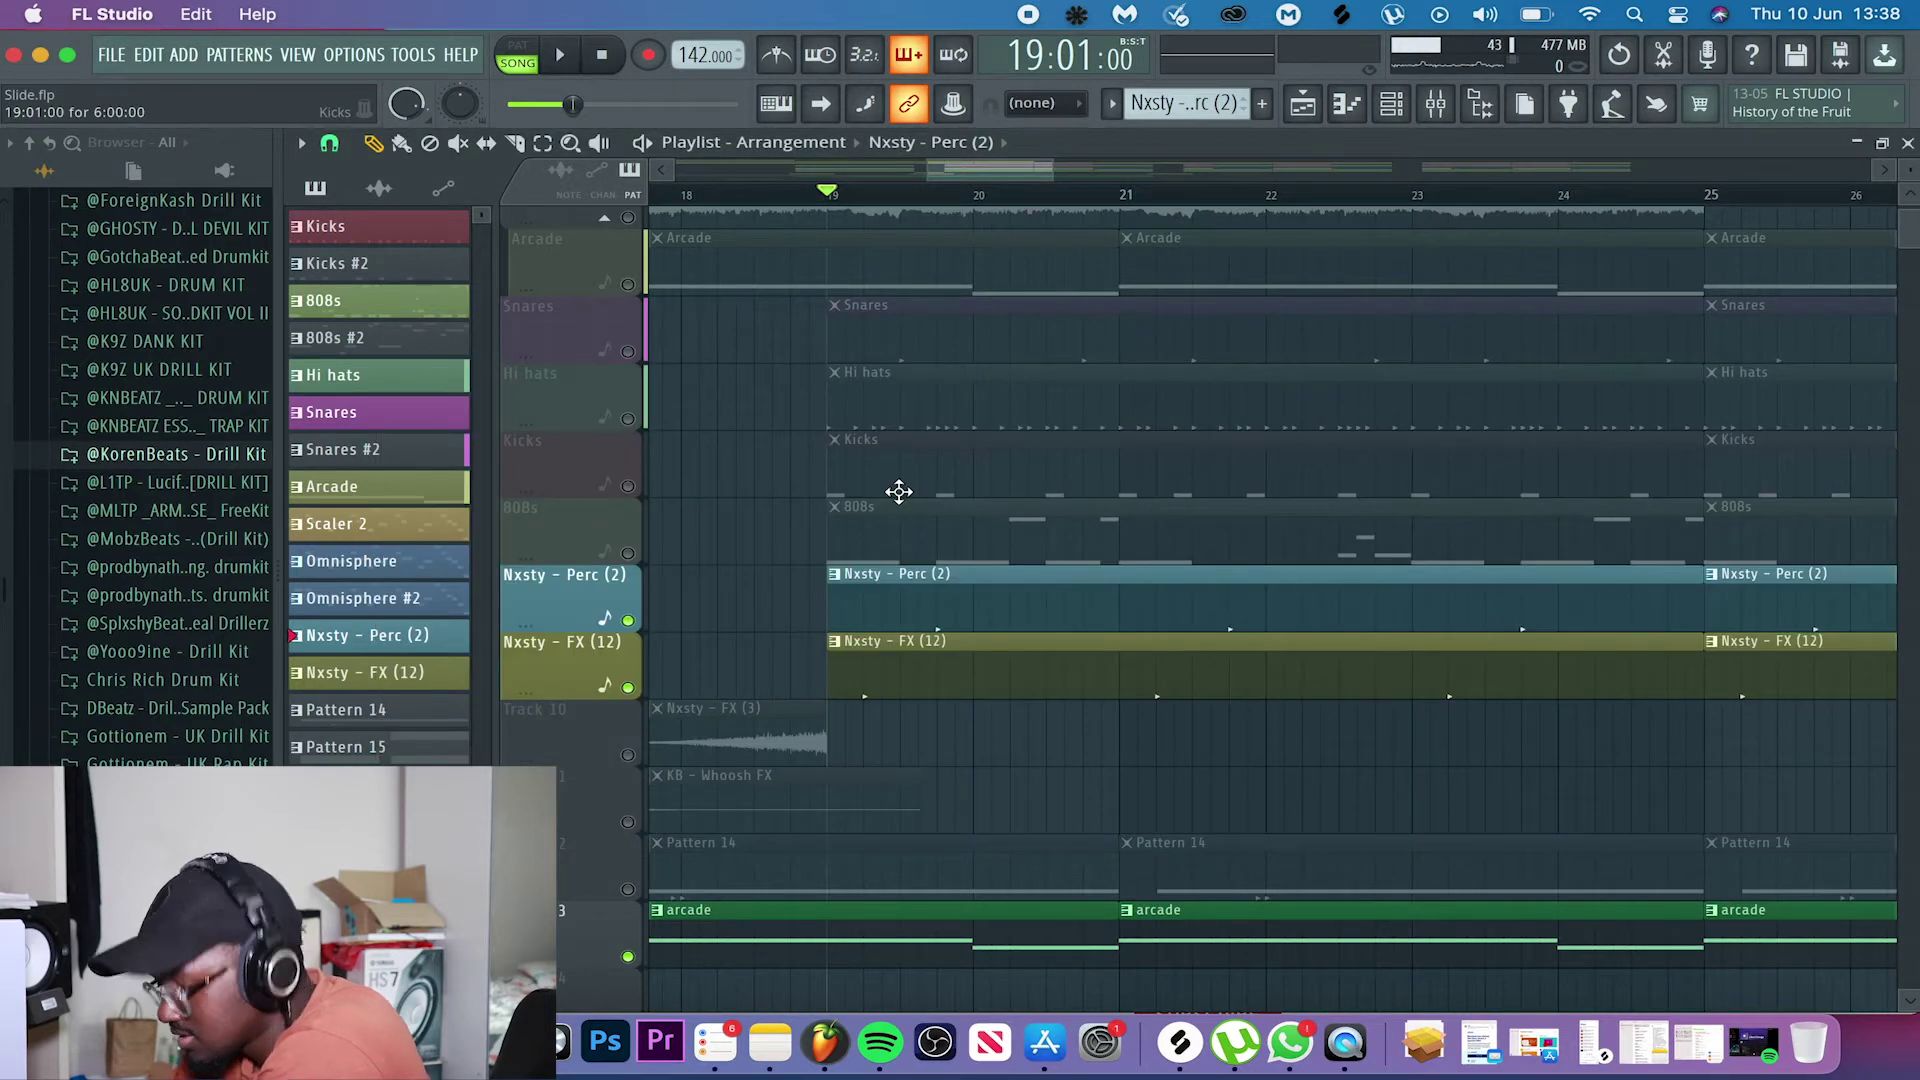
- Mute the arcade clips' track and audition Nxsty - Perc (2) and Nxsty - FX (12) together from bar 19
right_click(628, 687)
left_click(628, 620)
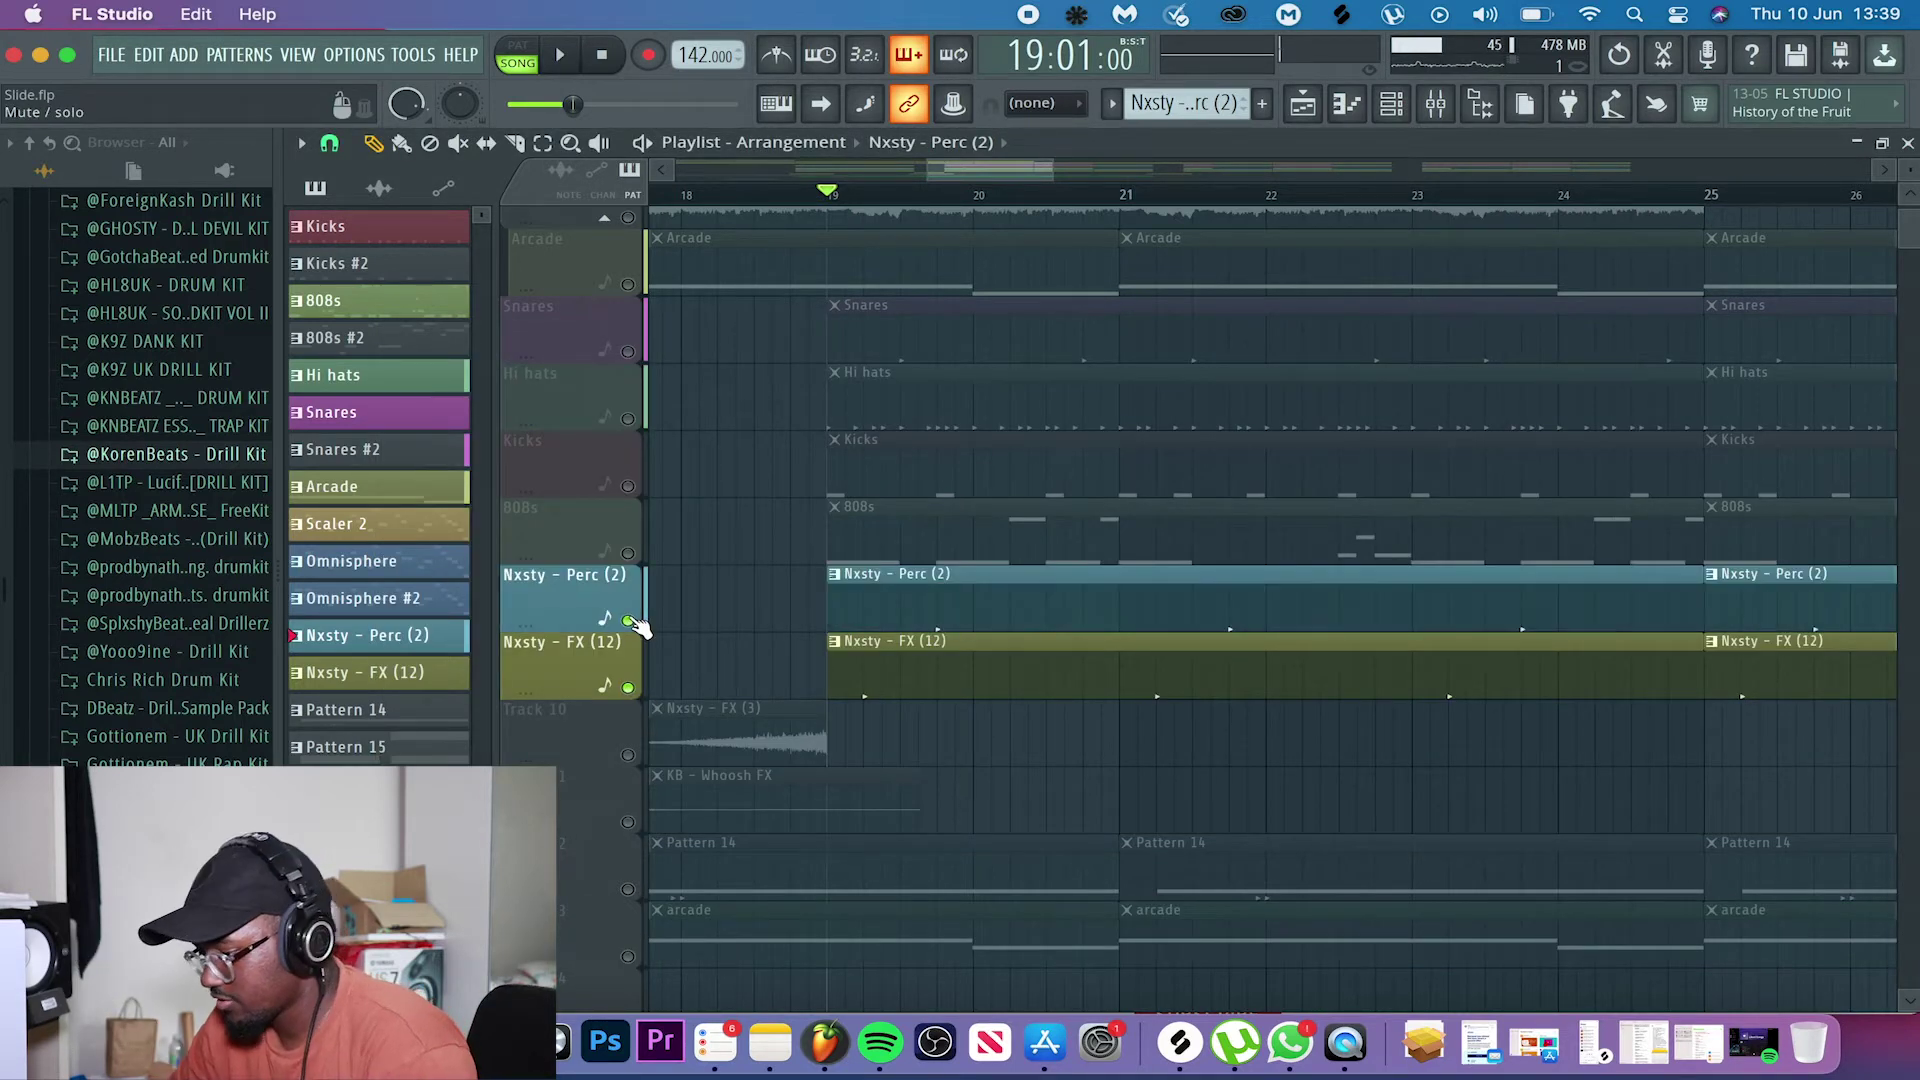
key("space")
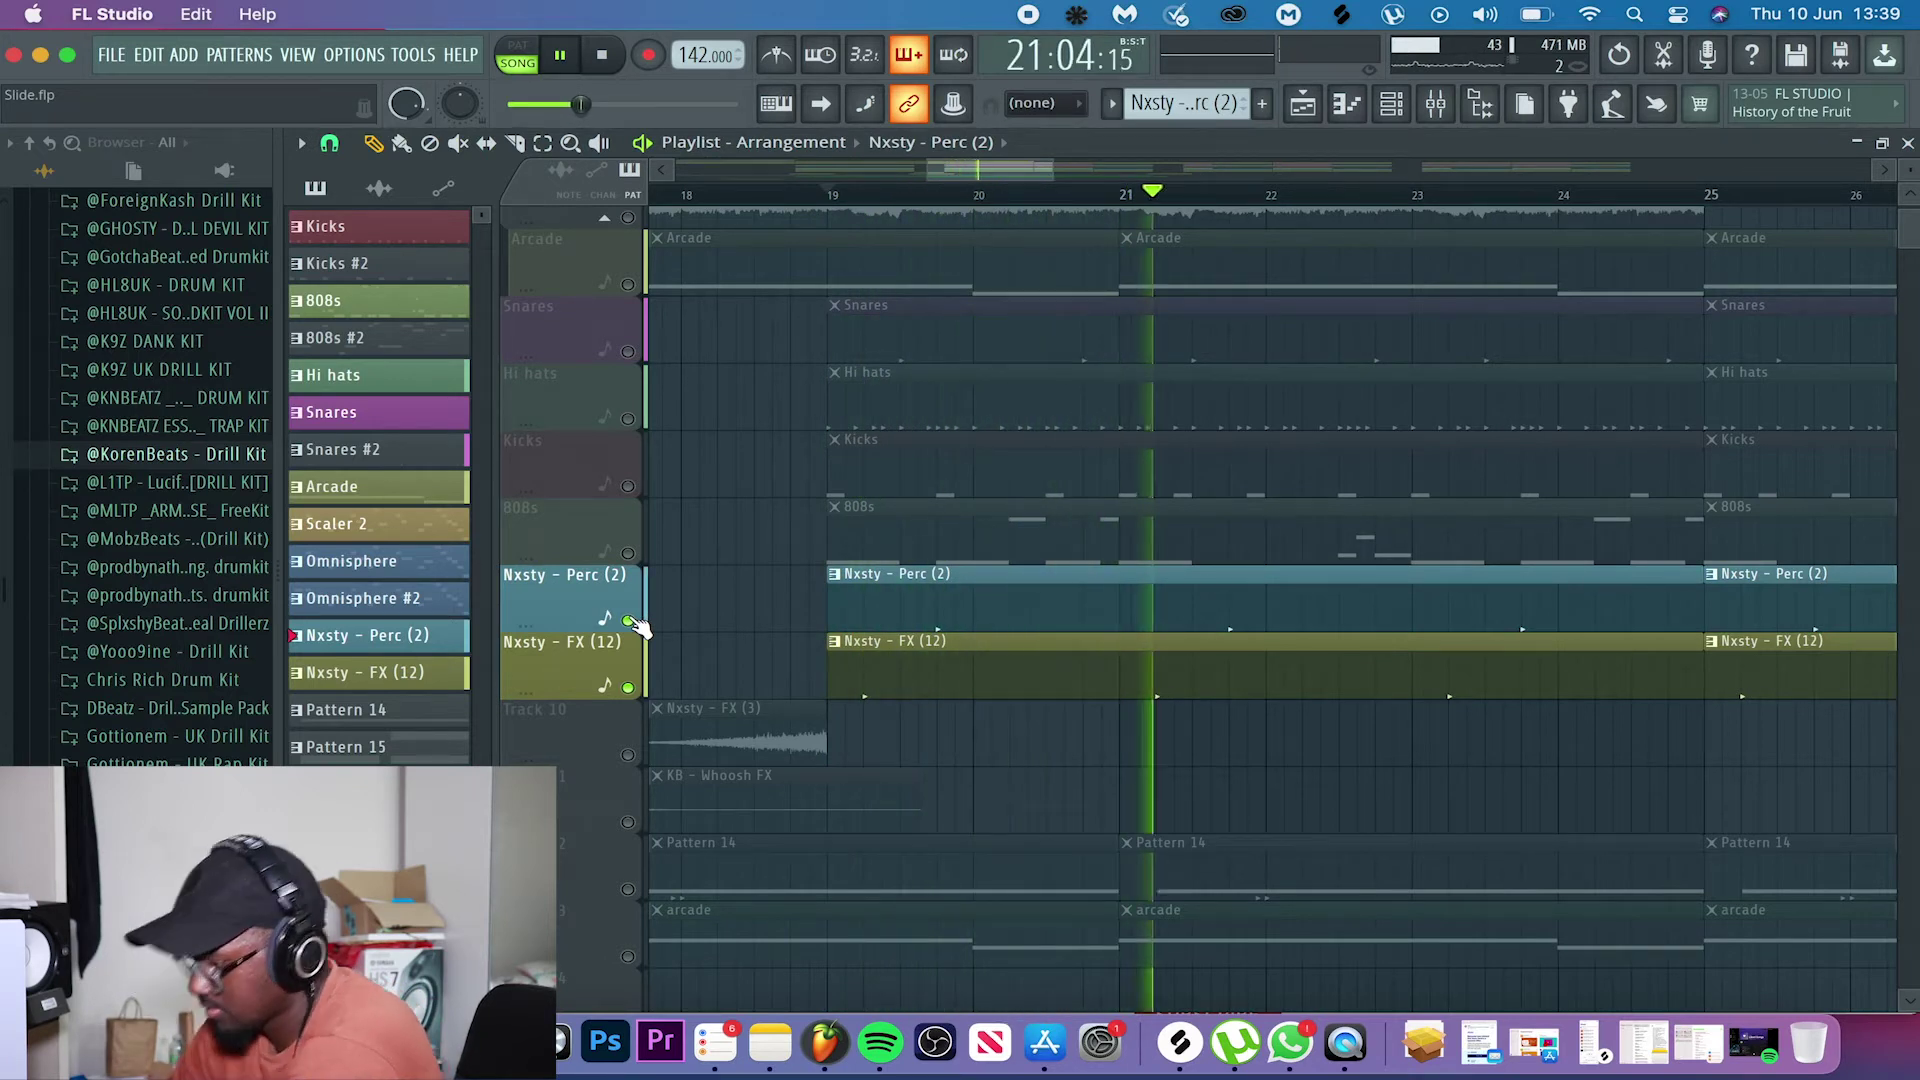
key("space")
left_click(628, 687)
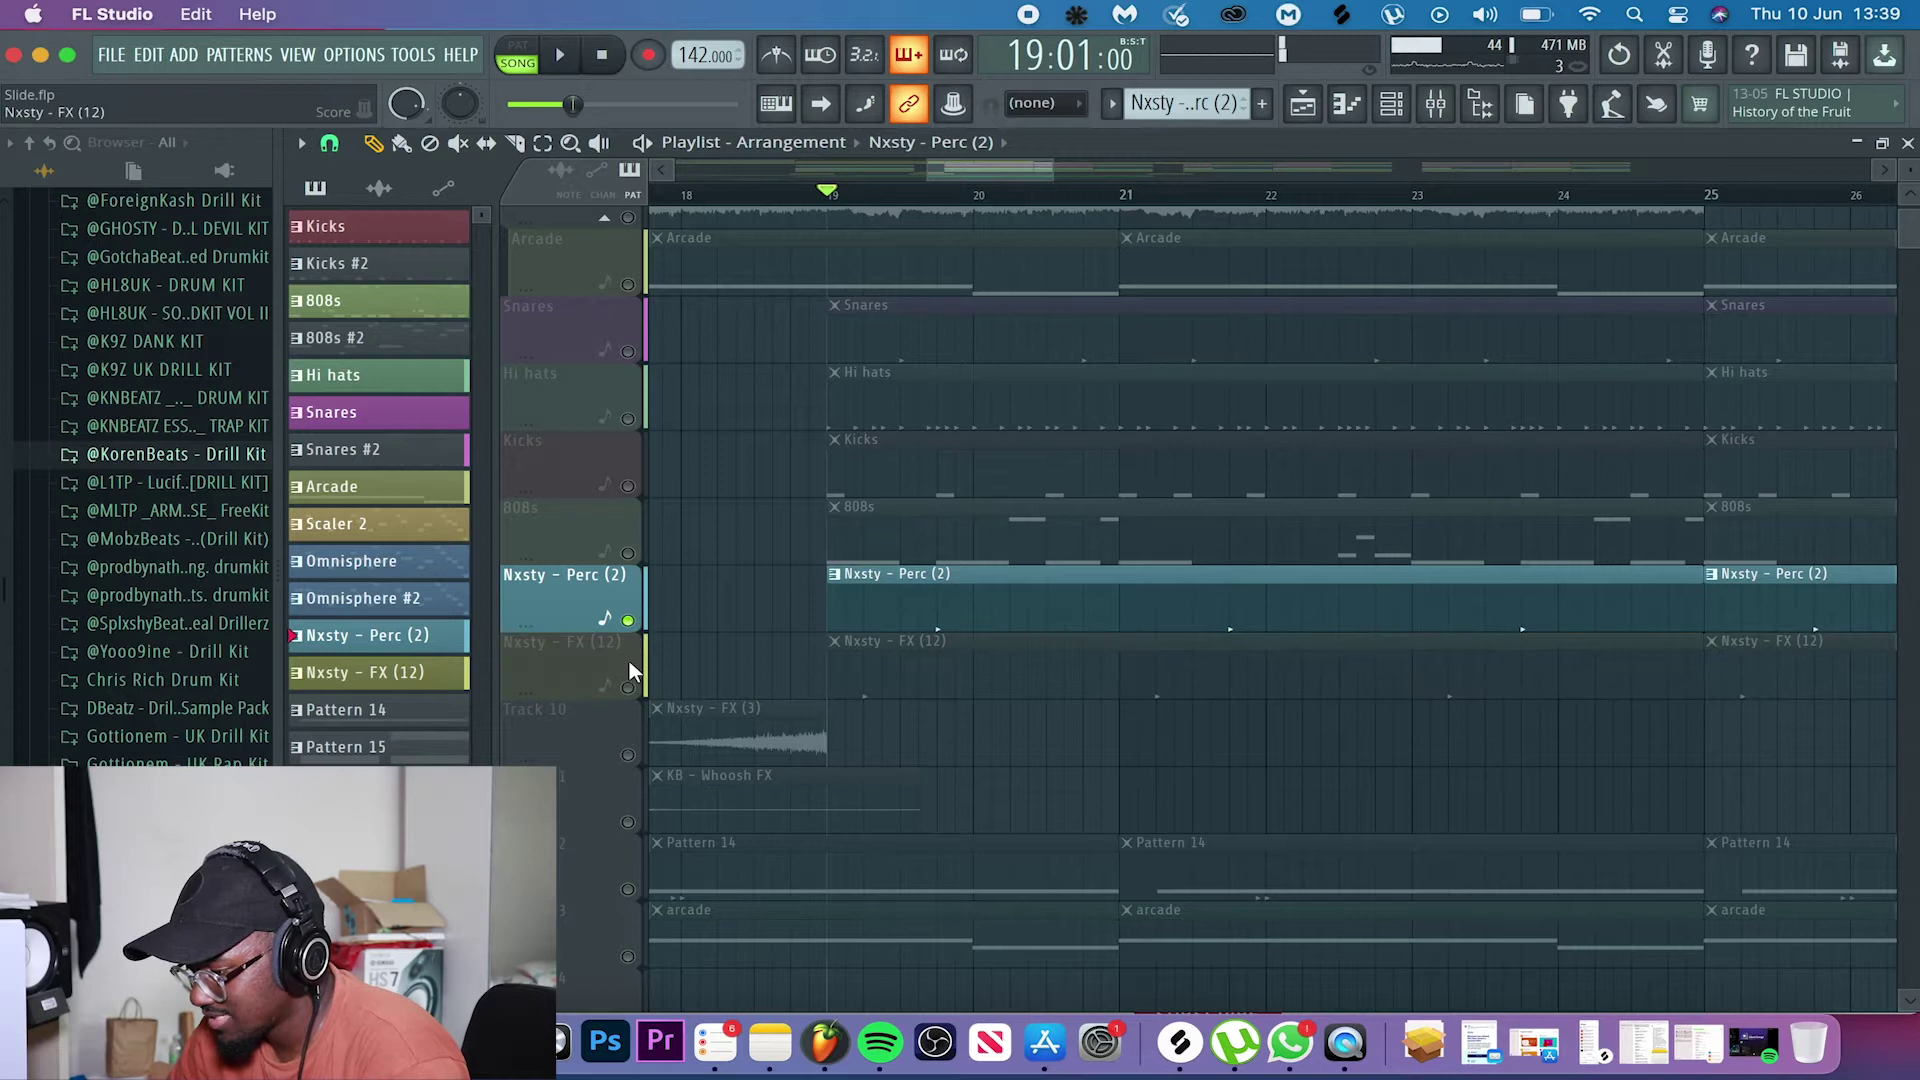
right_click(628, 620)
scroll(782, 626, "up", 1)
scroll(785, 627, "up", 1)
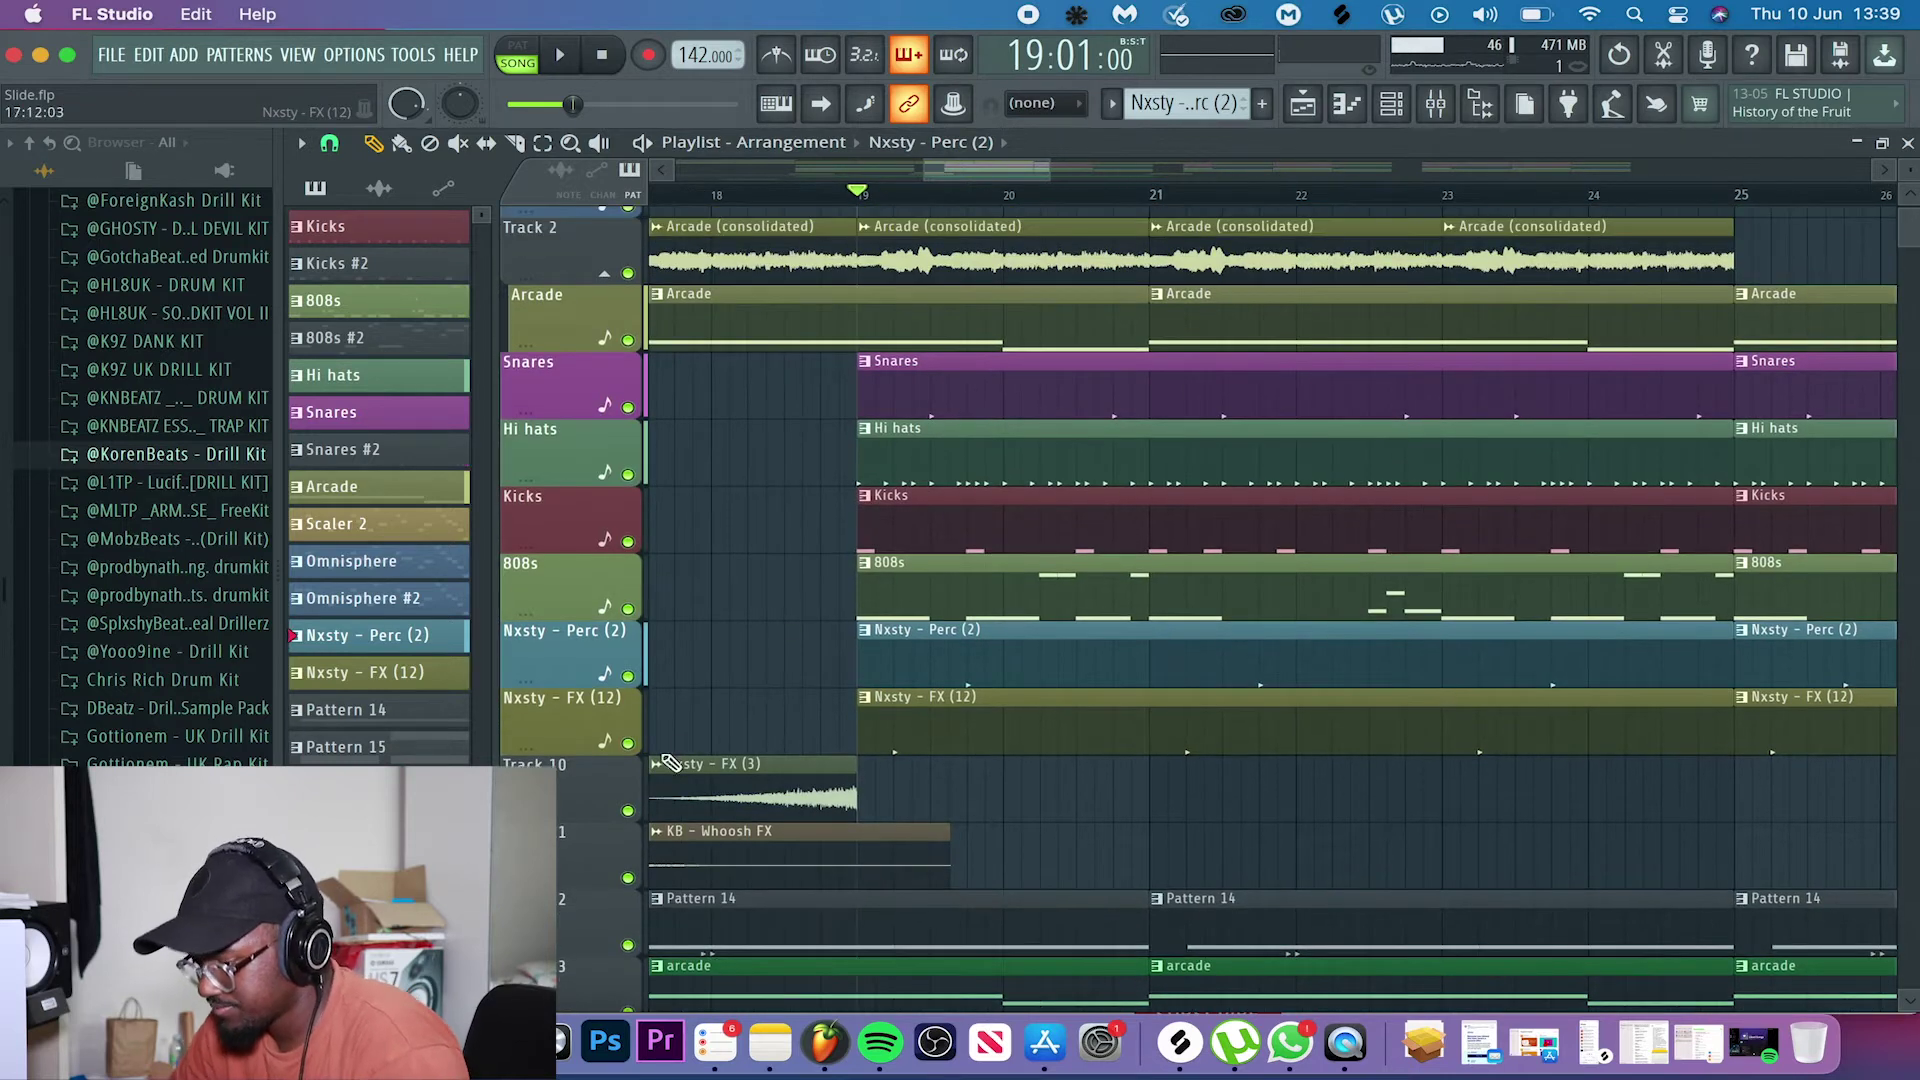
left_click(629, 744)
right_click(629, 744)
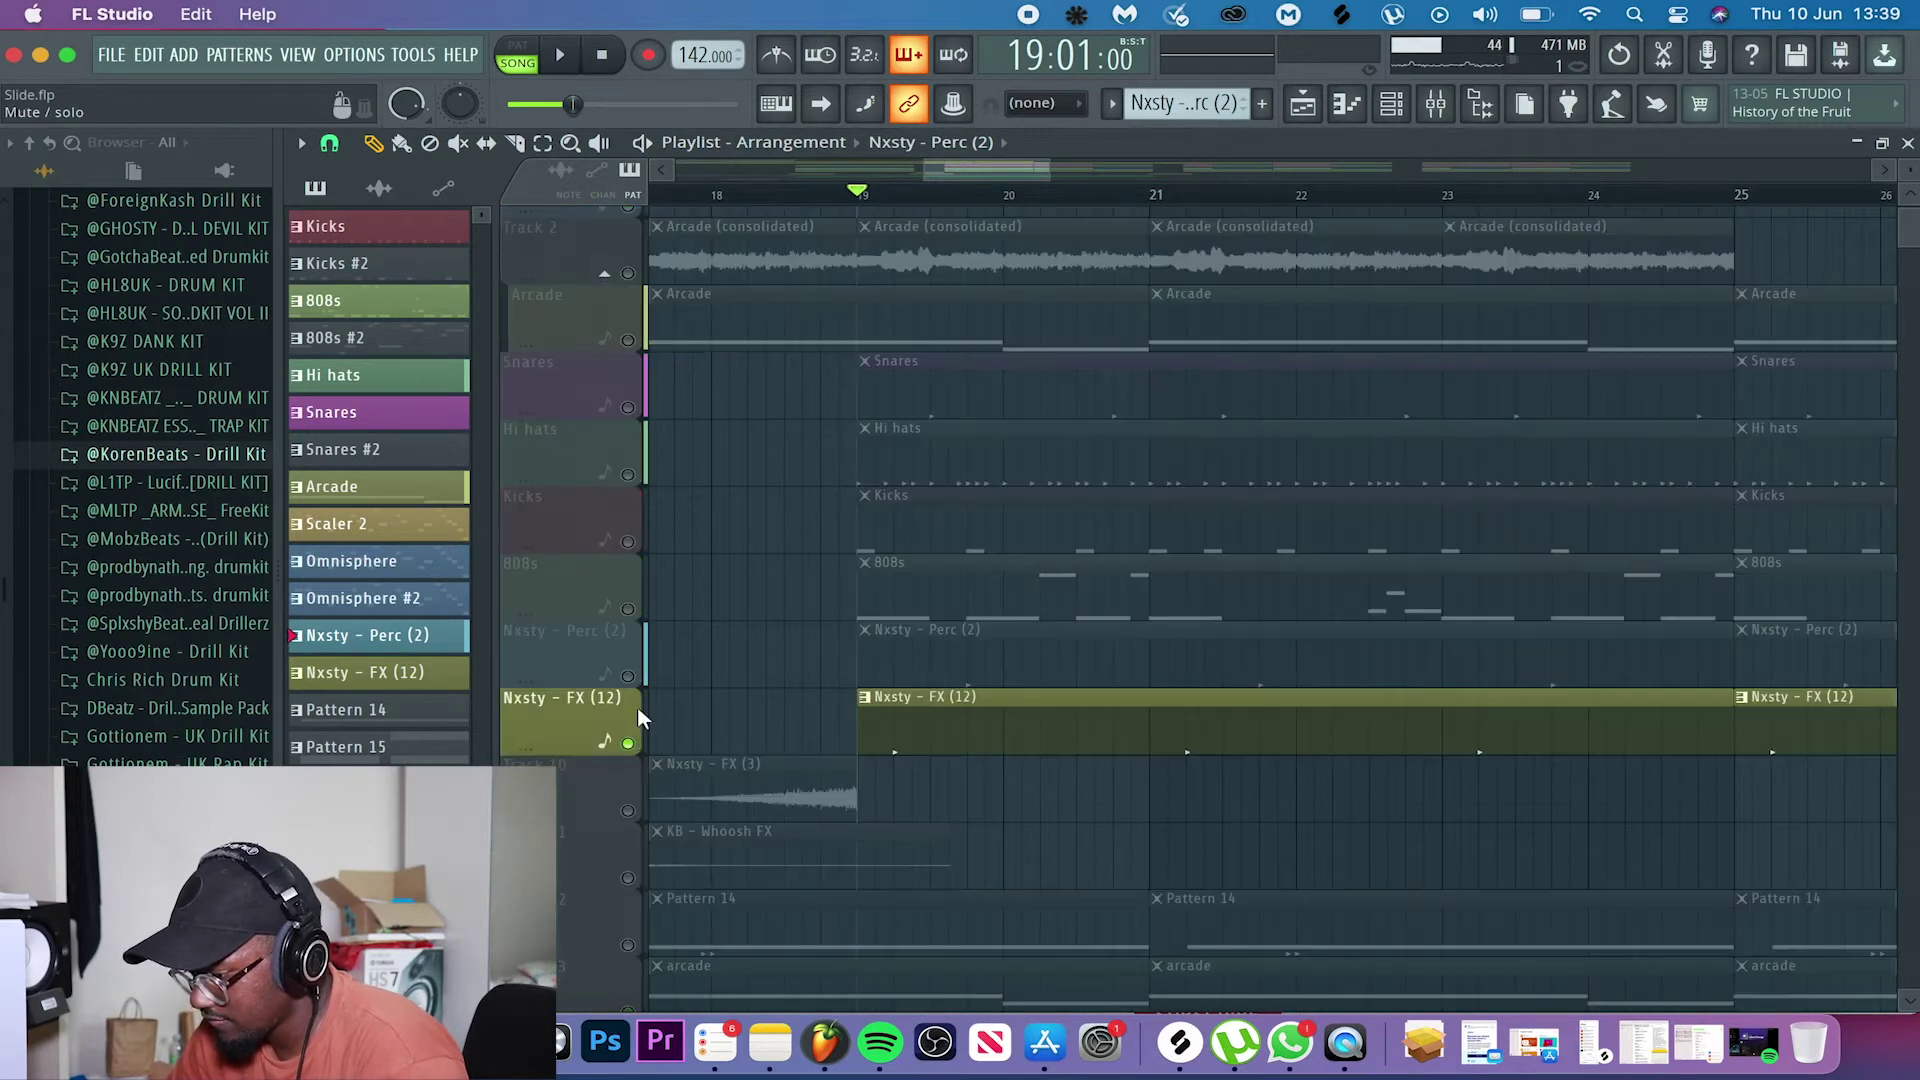
left_click(628, 676)
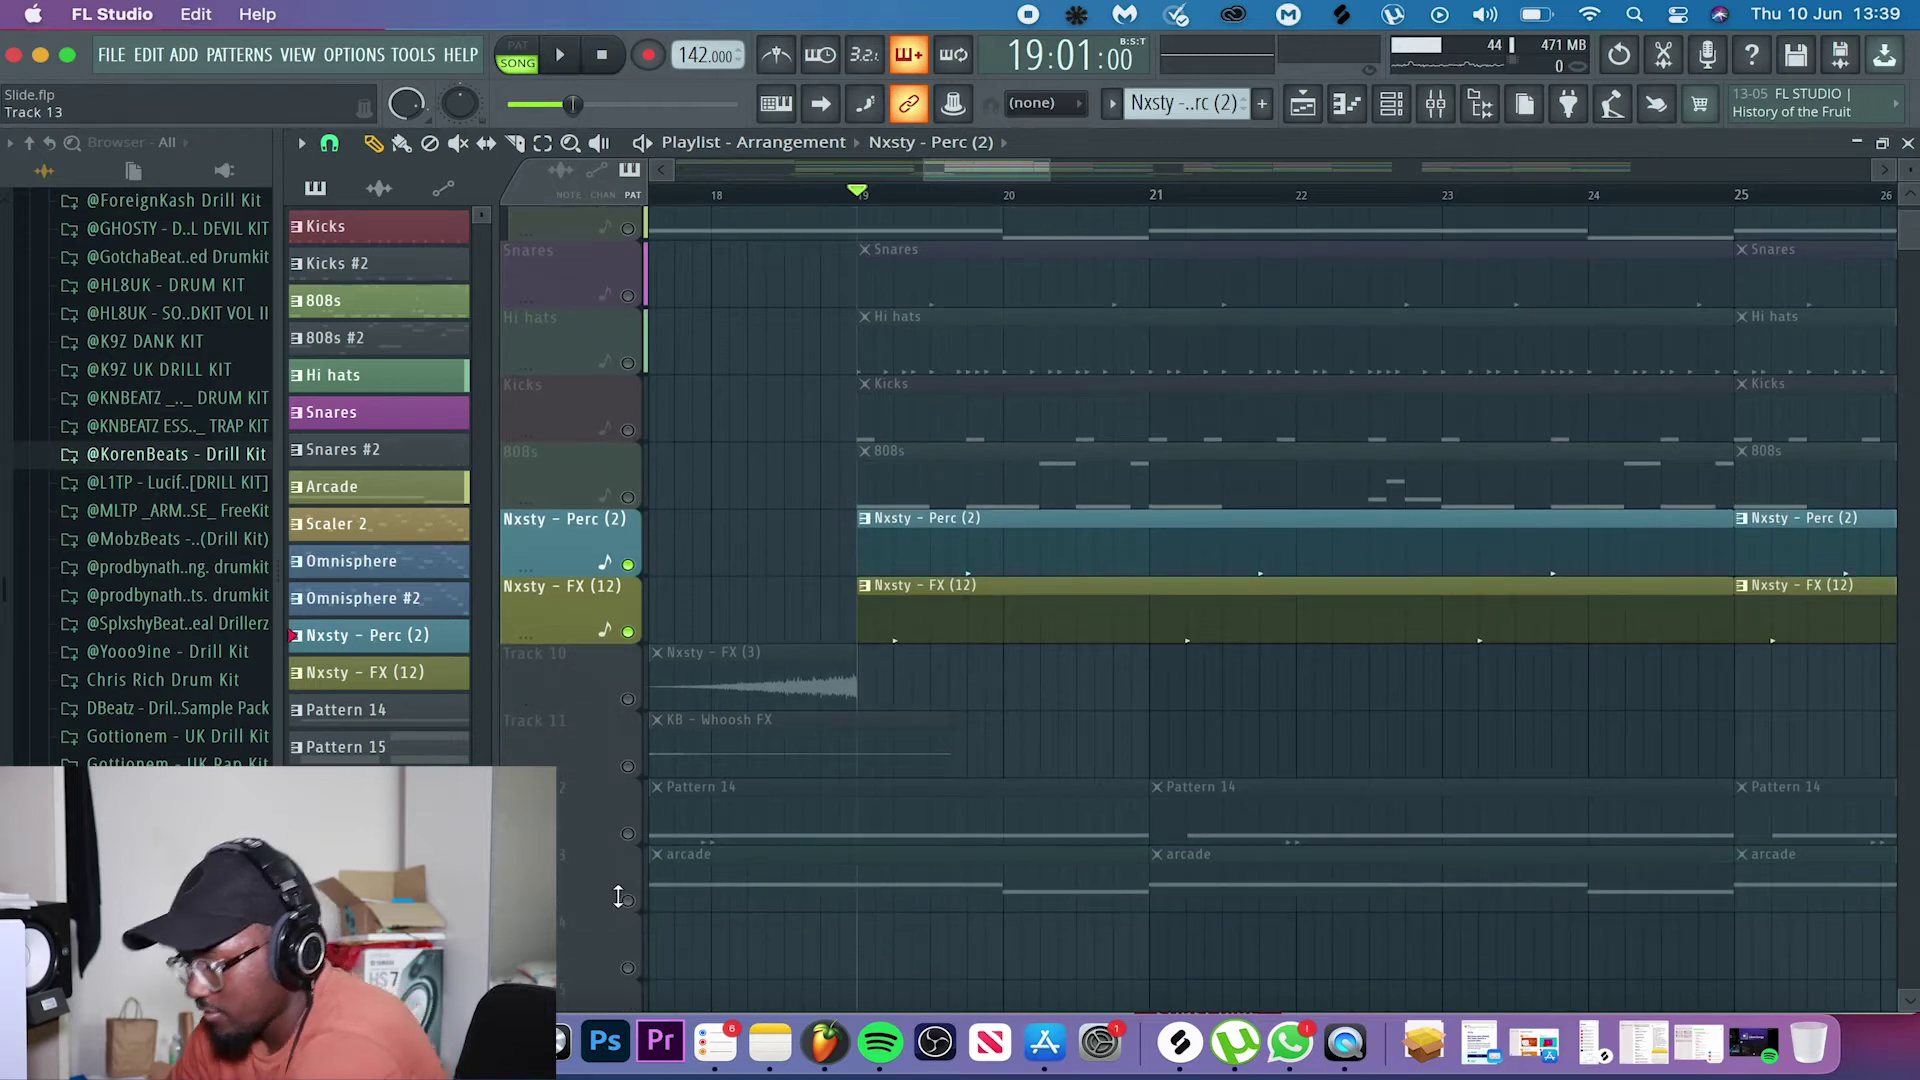
- Unmute the Hi hats, Snares and Arcade tracks alongside Nxsty - Perc (2) and Nxsty - FX (12)
scroll(640, 560, "up", 4)
left_click(628, 531)
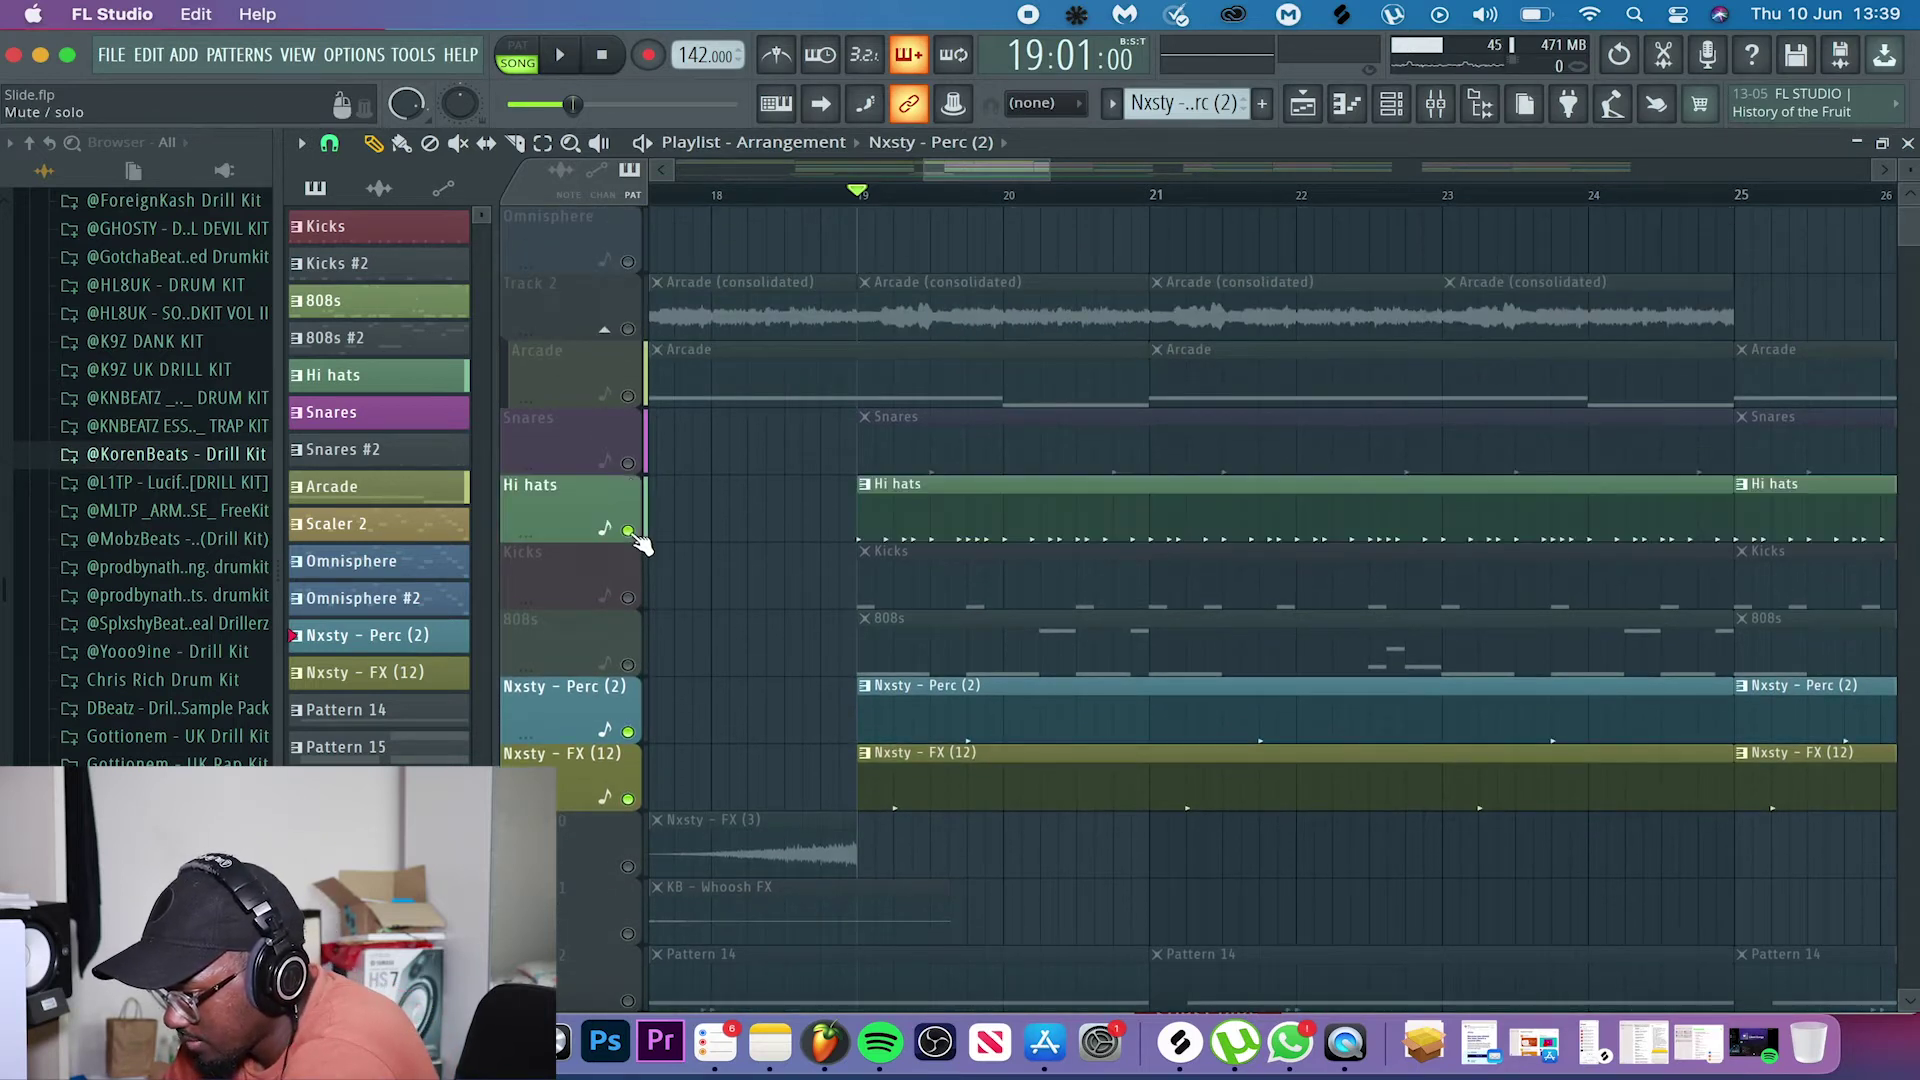
left_click(628, 463)
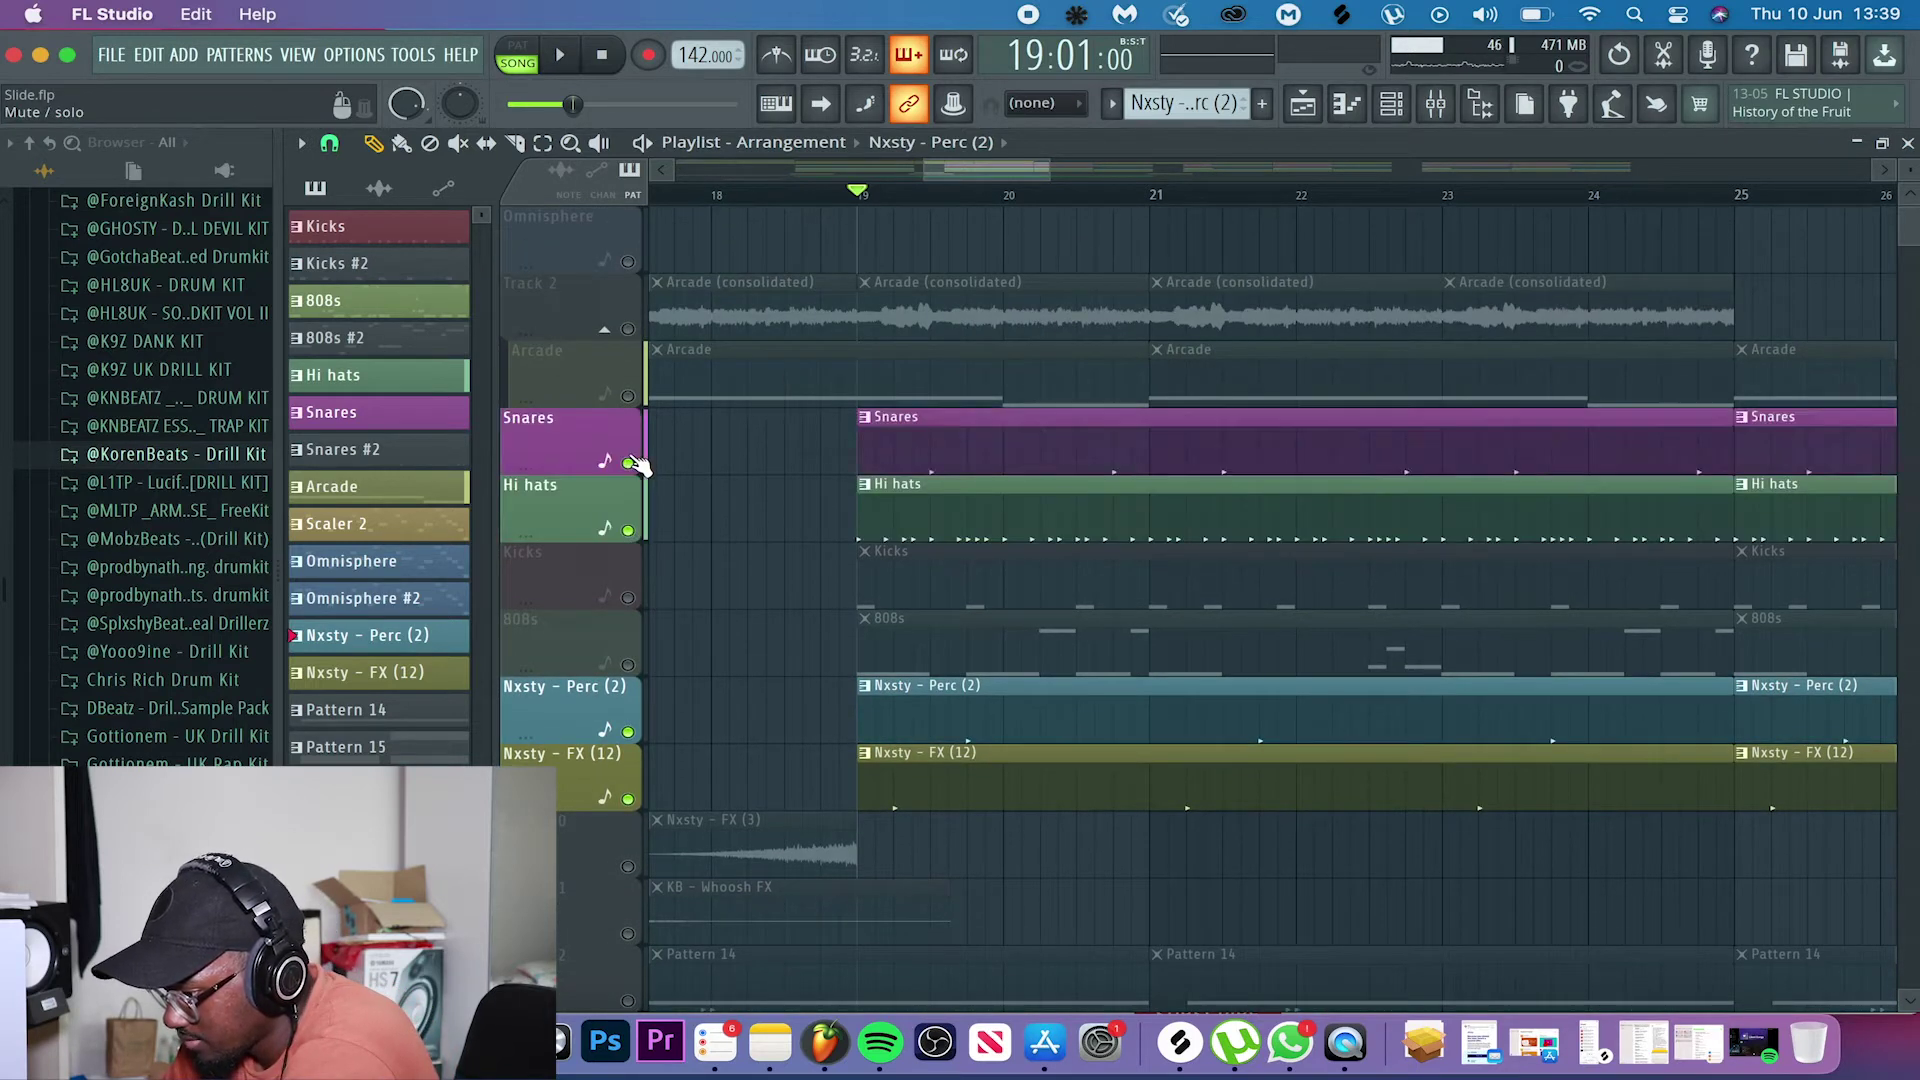
left_click(628, 396)
- Audition the percussion, FX, hi hats, snares and Arcade melody together from bar 21
left_click(1153, 205)
key("space")
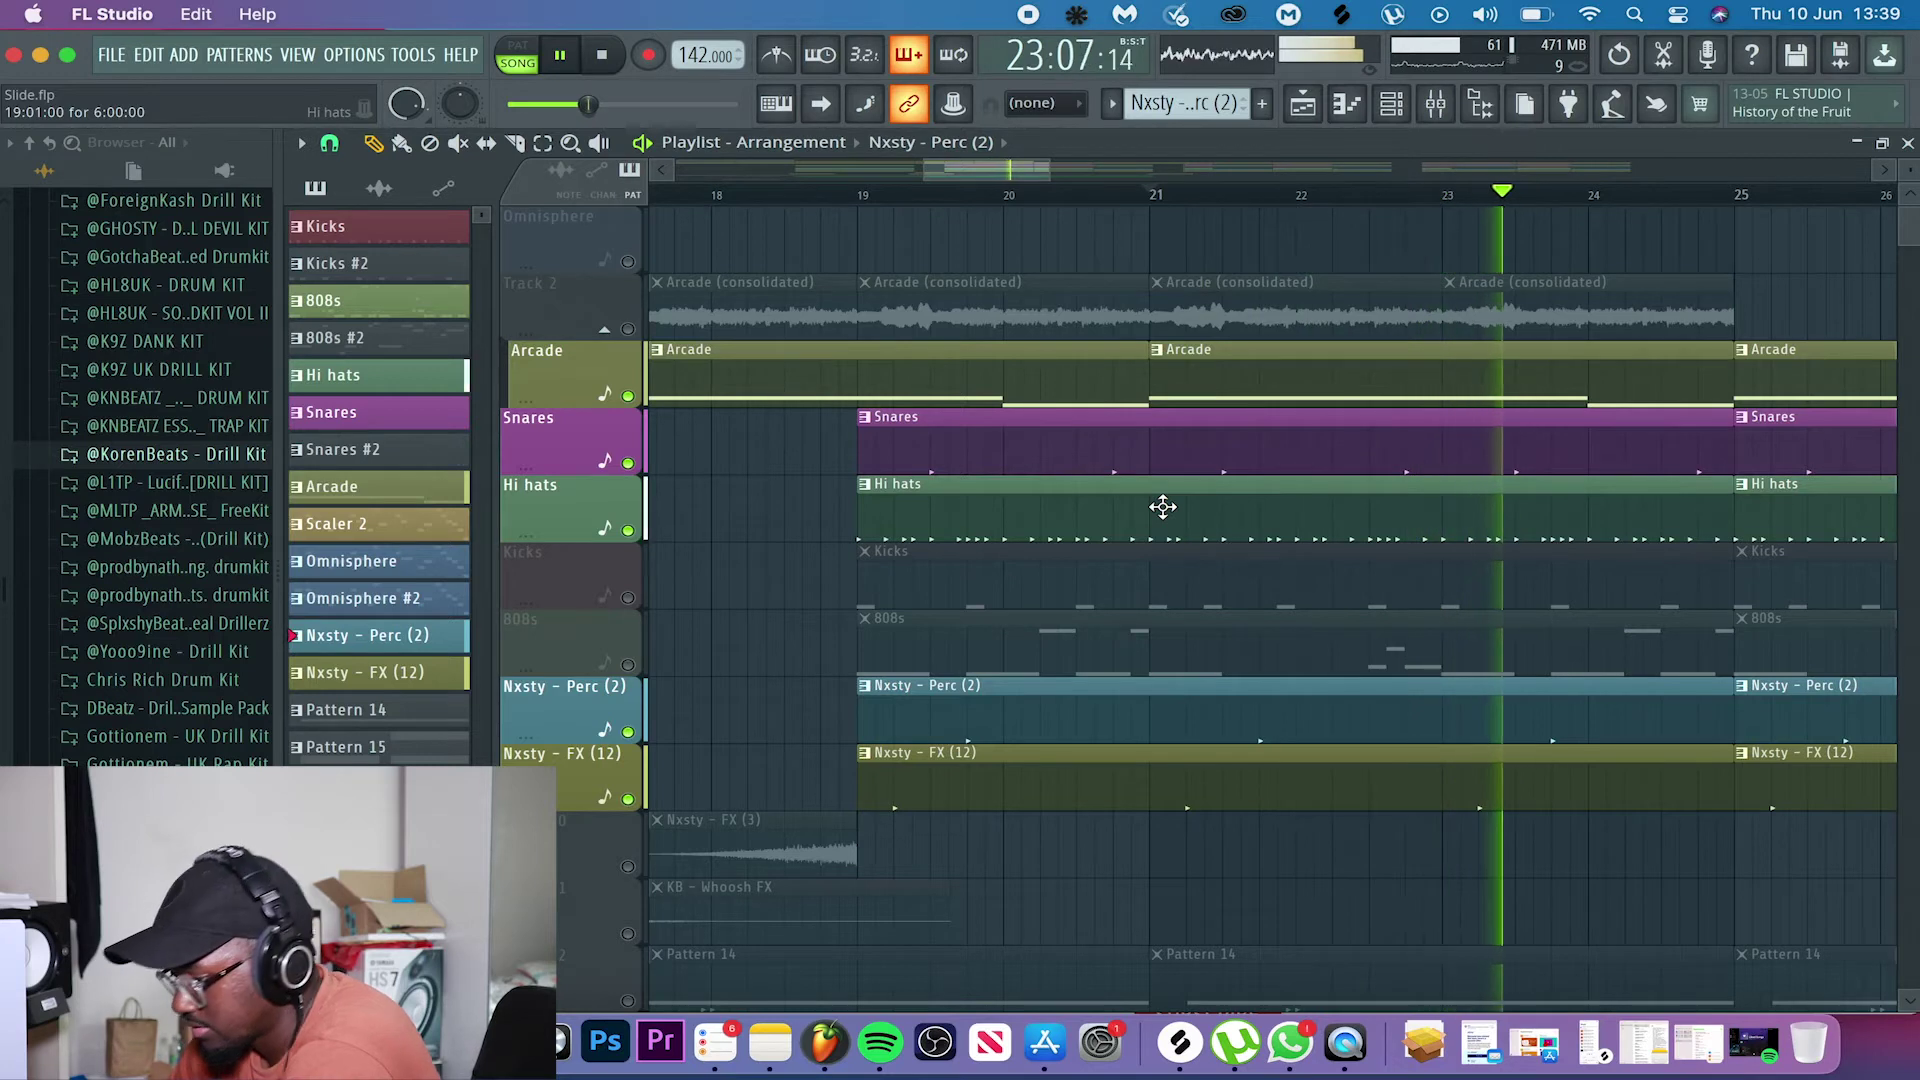
key("space")
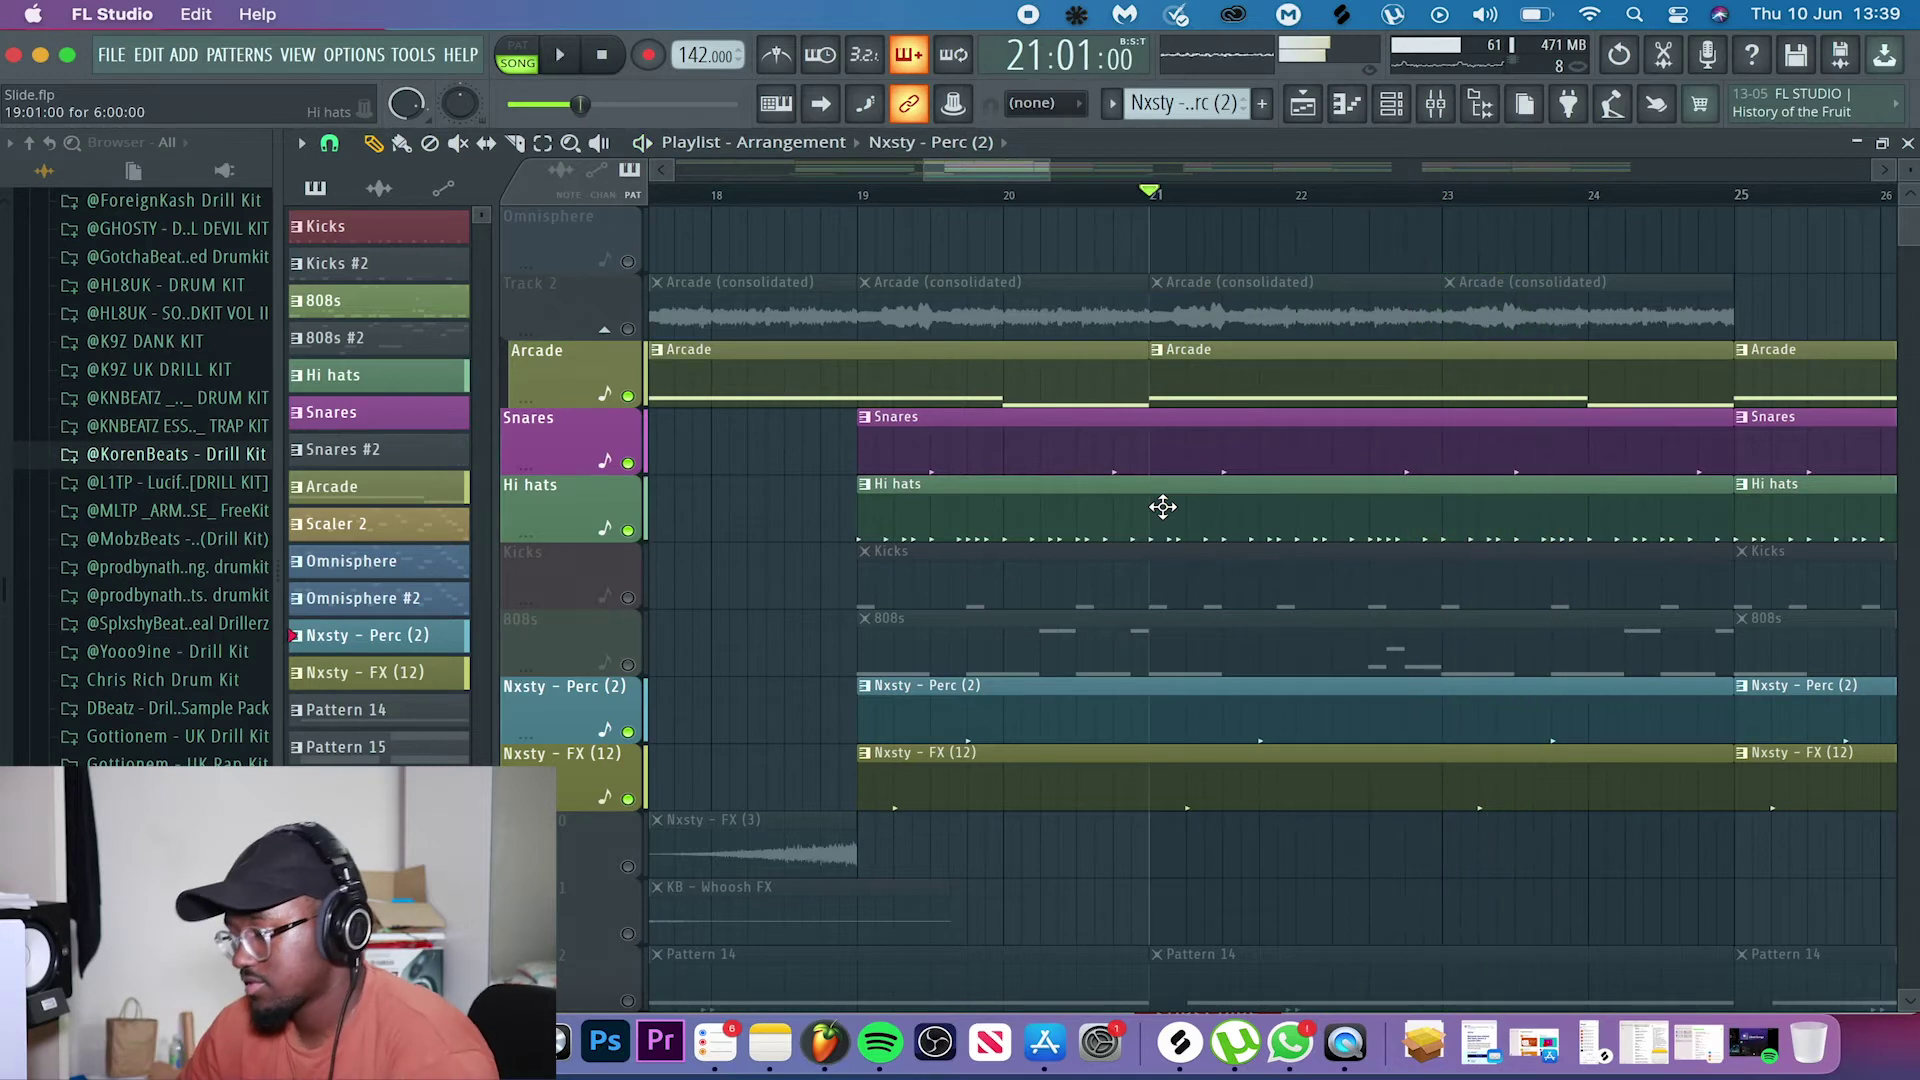
- Restore the other tracks and solo the 808s track
right_click(628, 530)
right_click(630, 396)
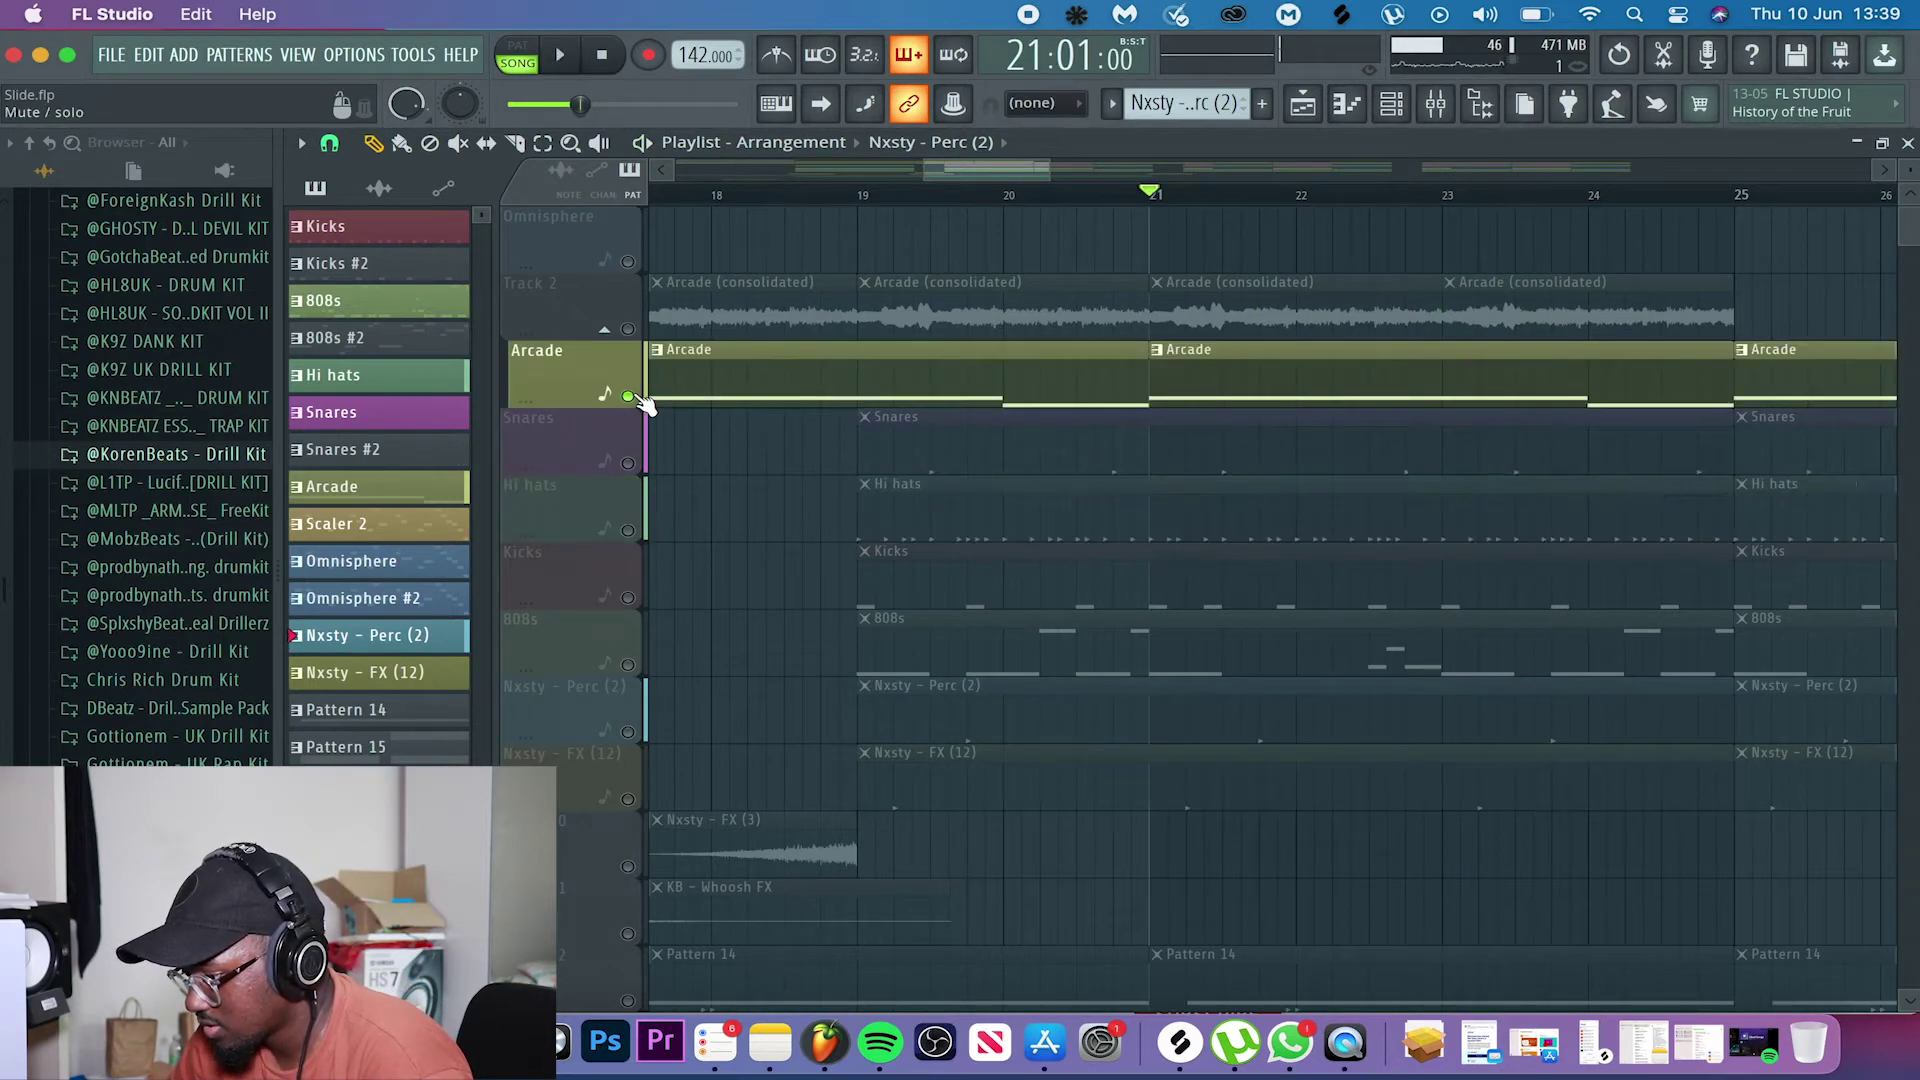
right_click(630, 396)
right_click(628, 664)
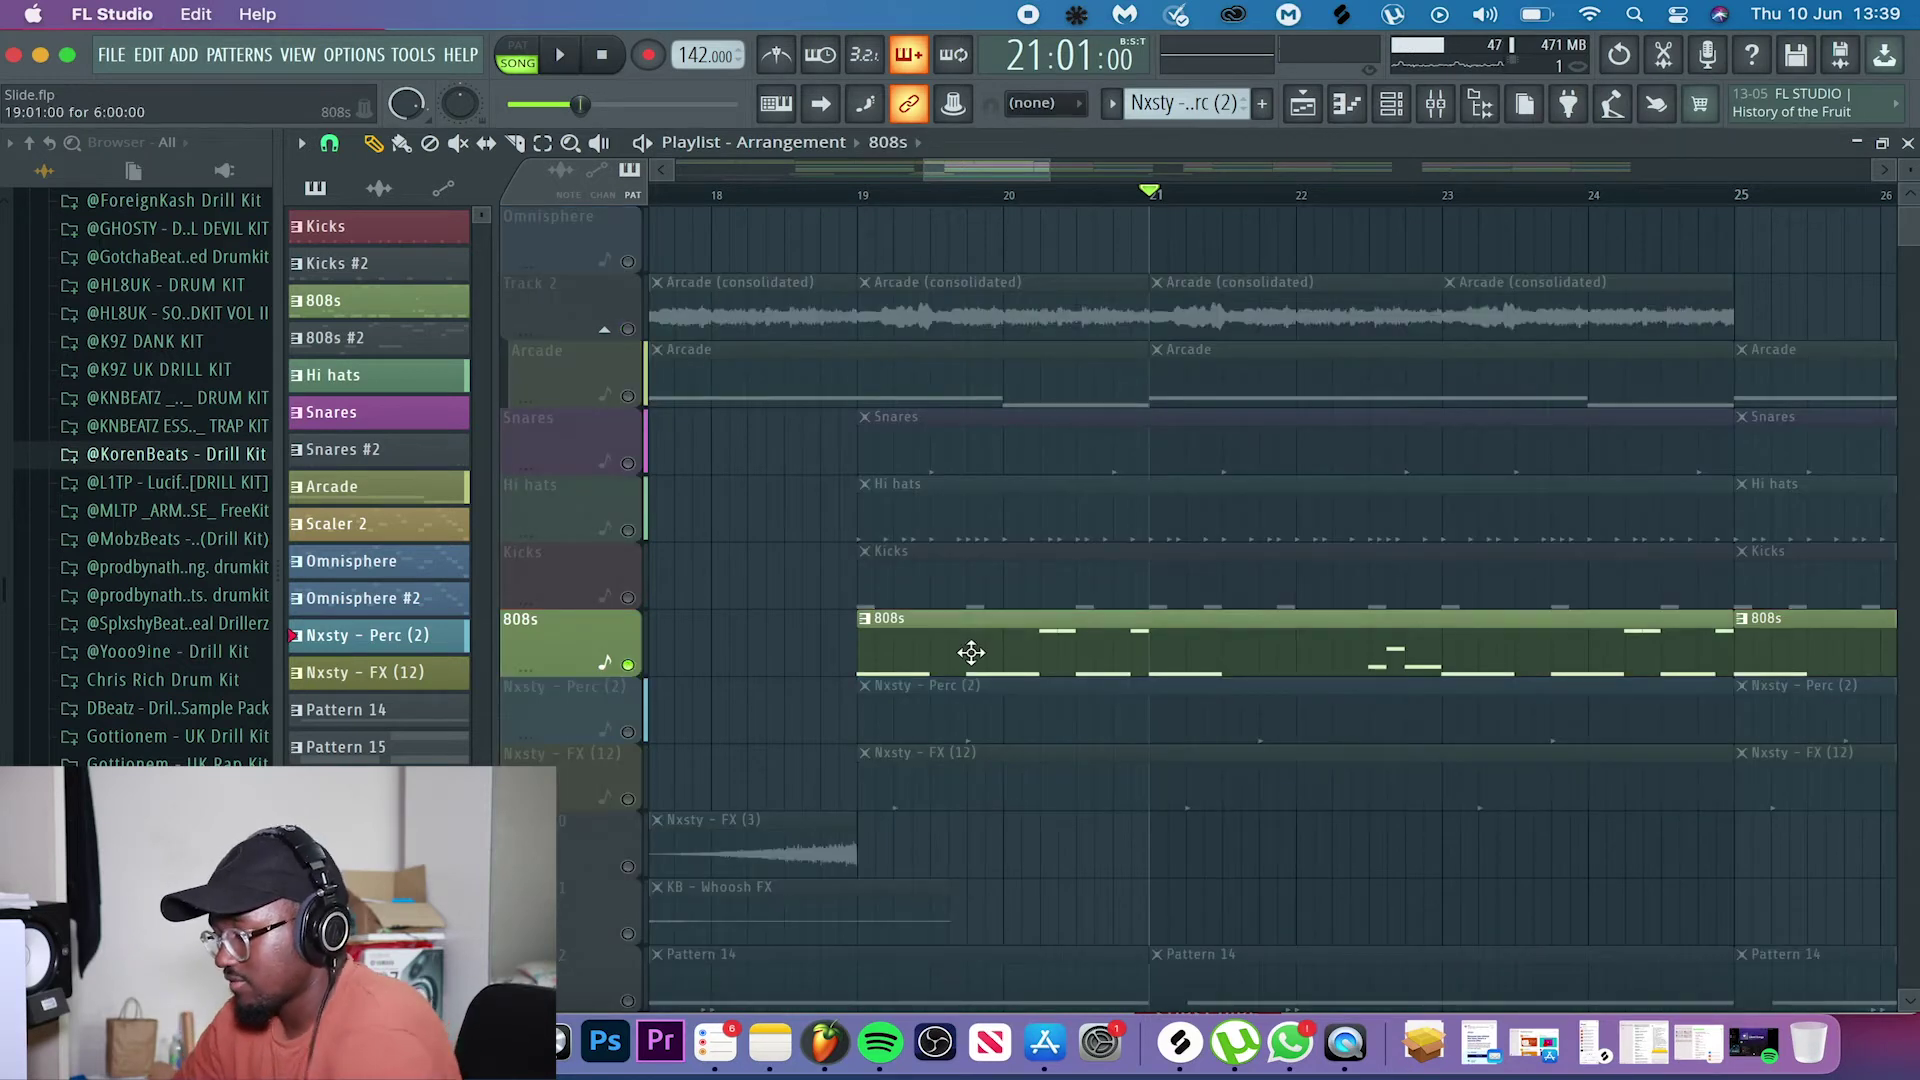
- Examine the volume envelope settings of the 808s channel from the channel rack, and close the channel settings
left_click(1391, 103)
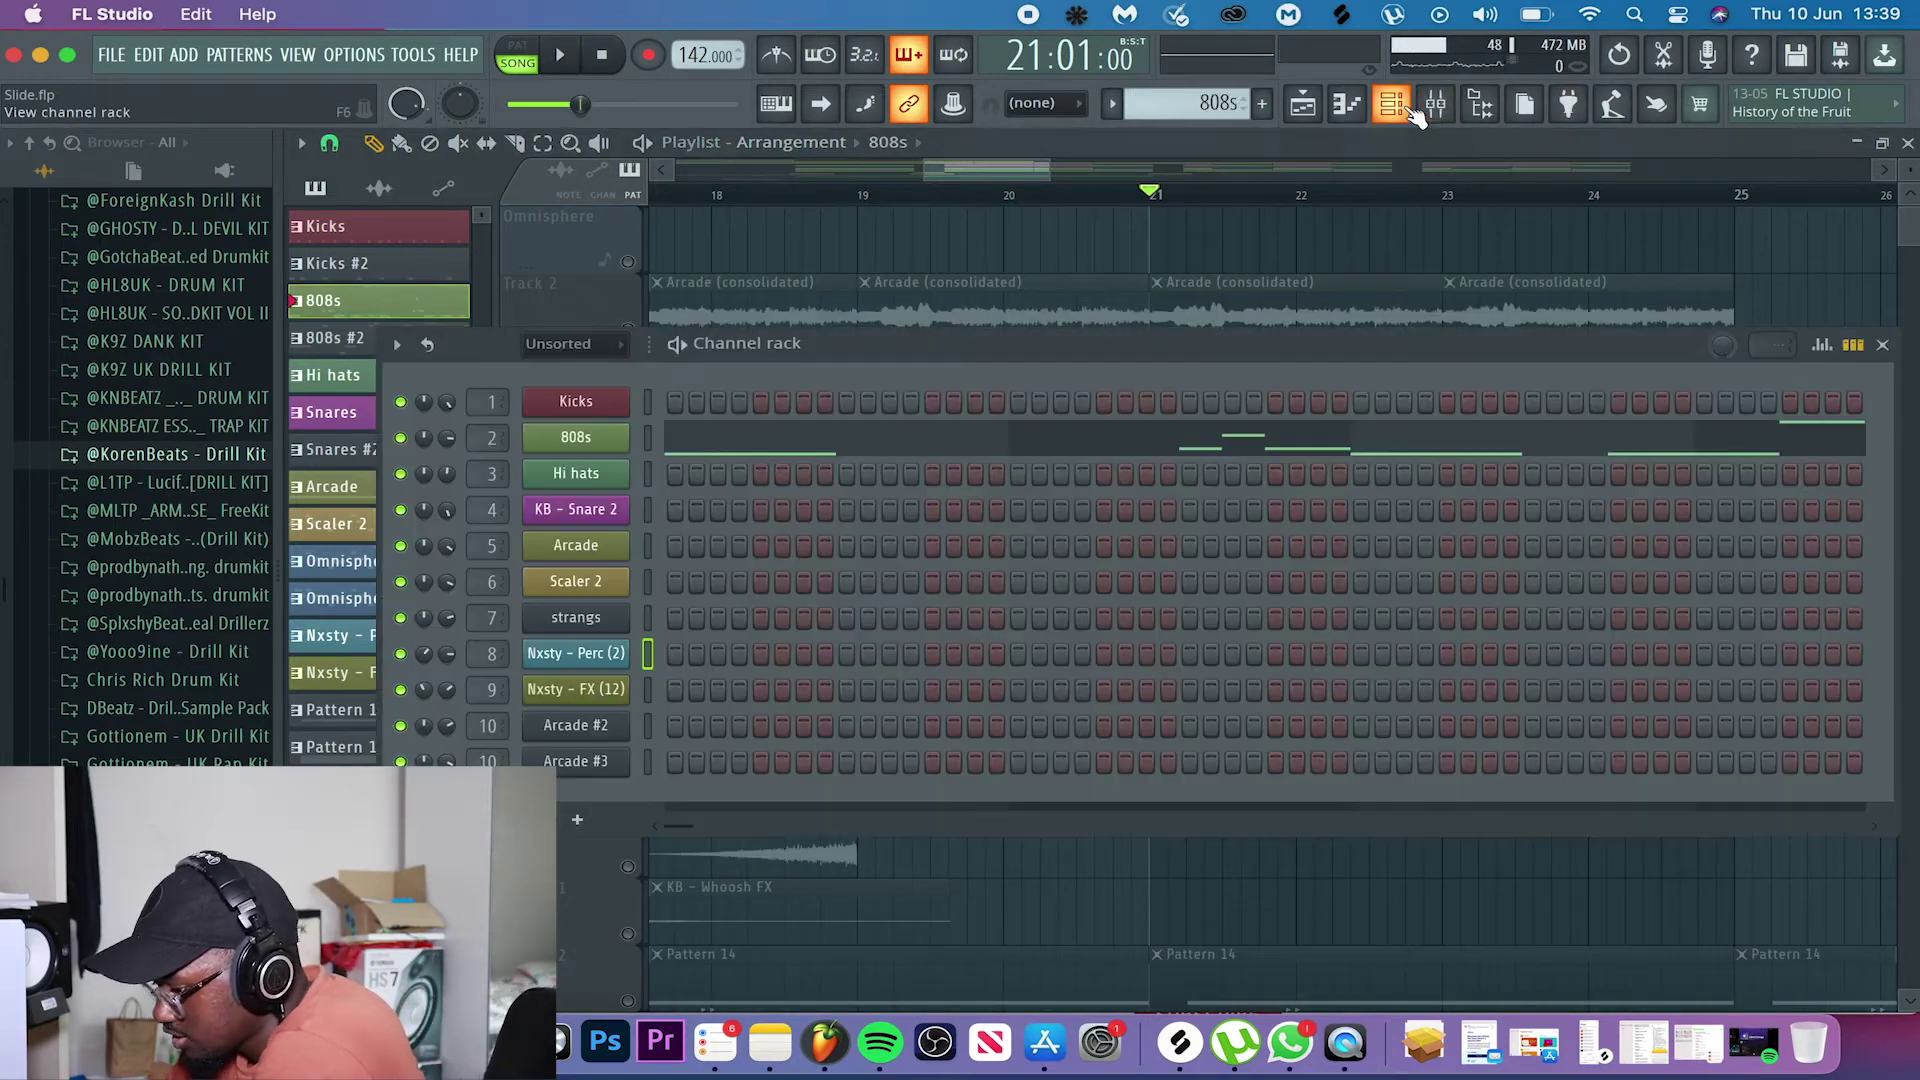
left_click(574, 439)
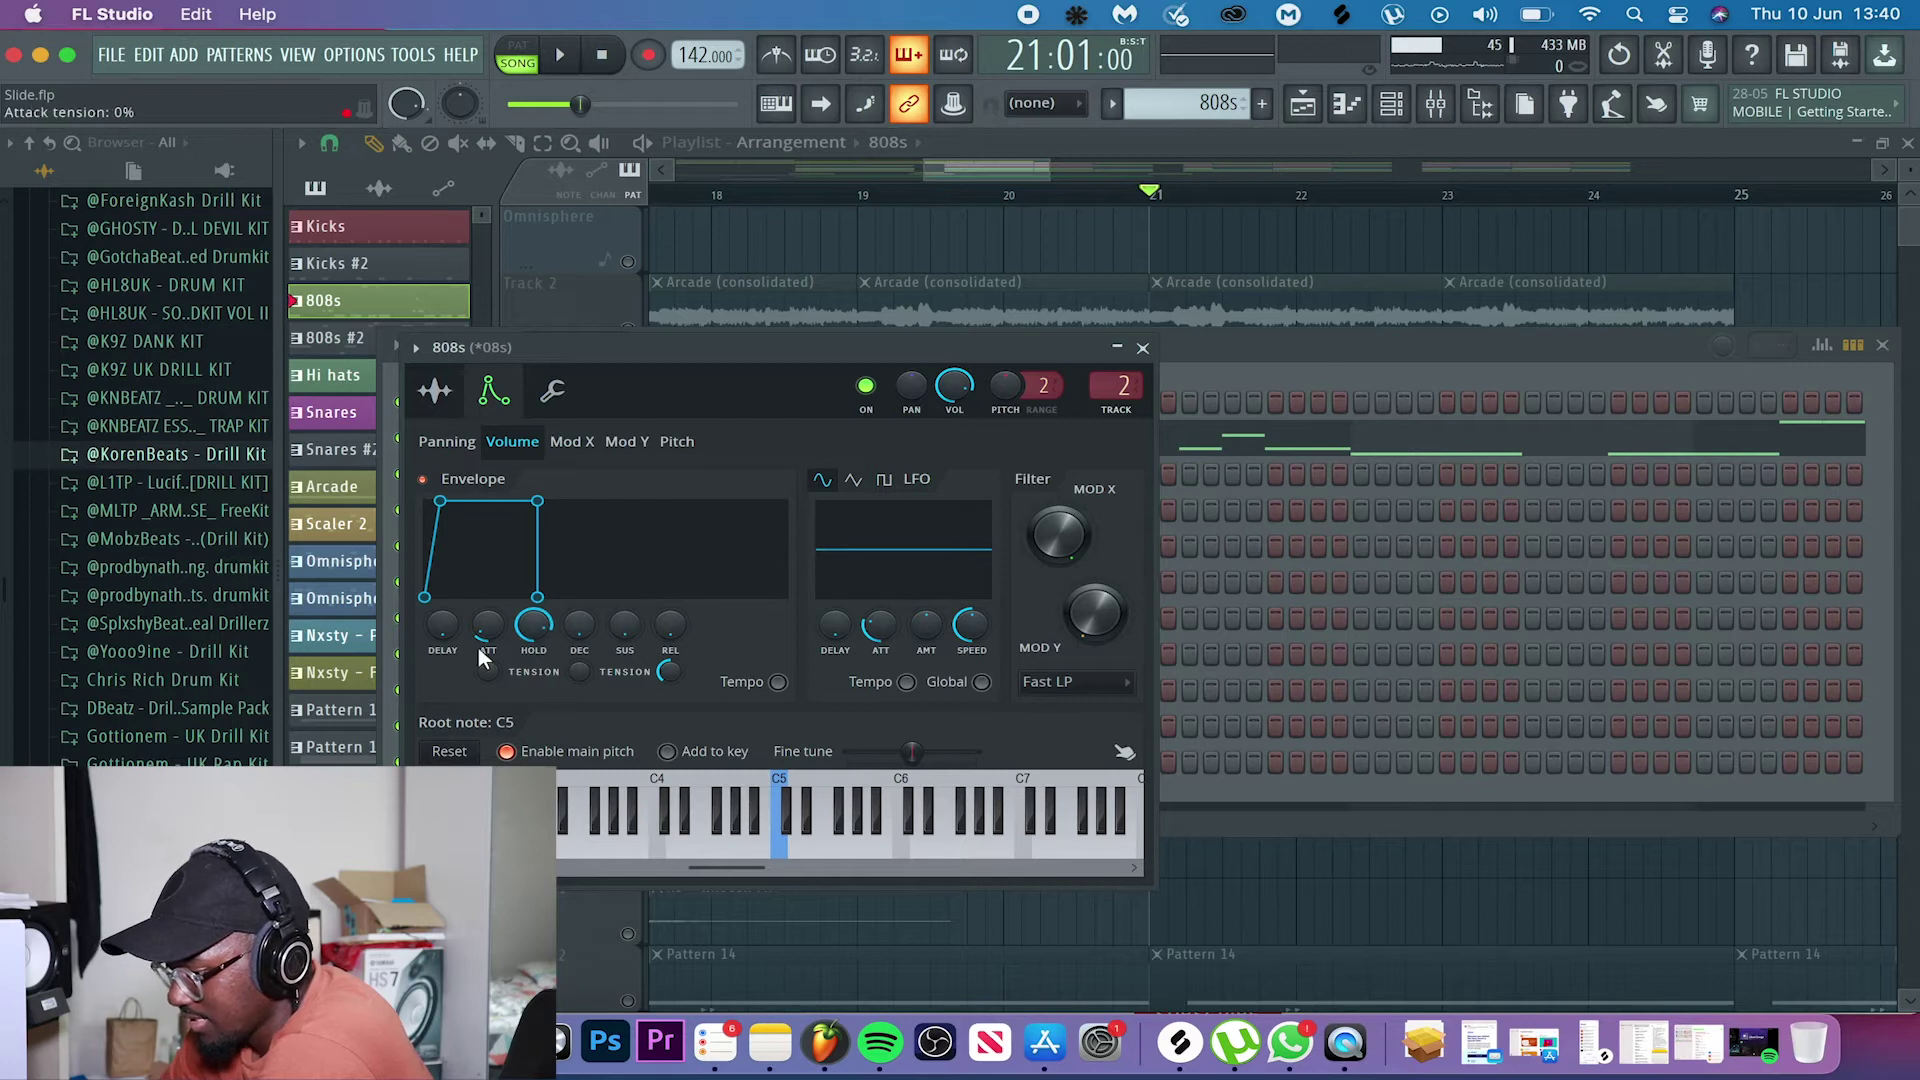
left_click(1143, 349)
- Examine the full 808s pattern in the piano roll, and close the piano roll and channel rack
left_click(1090, 449)
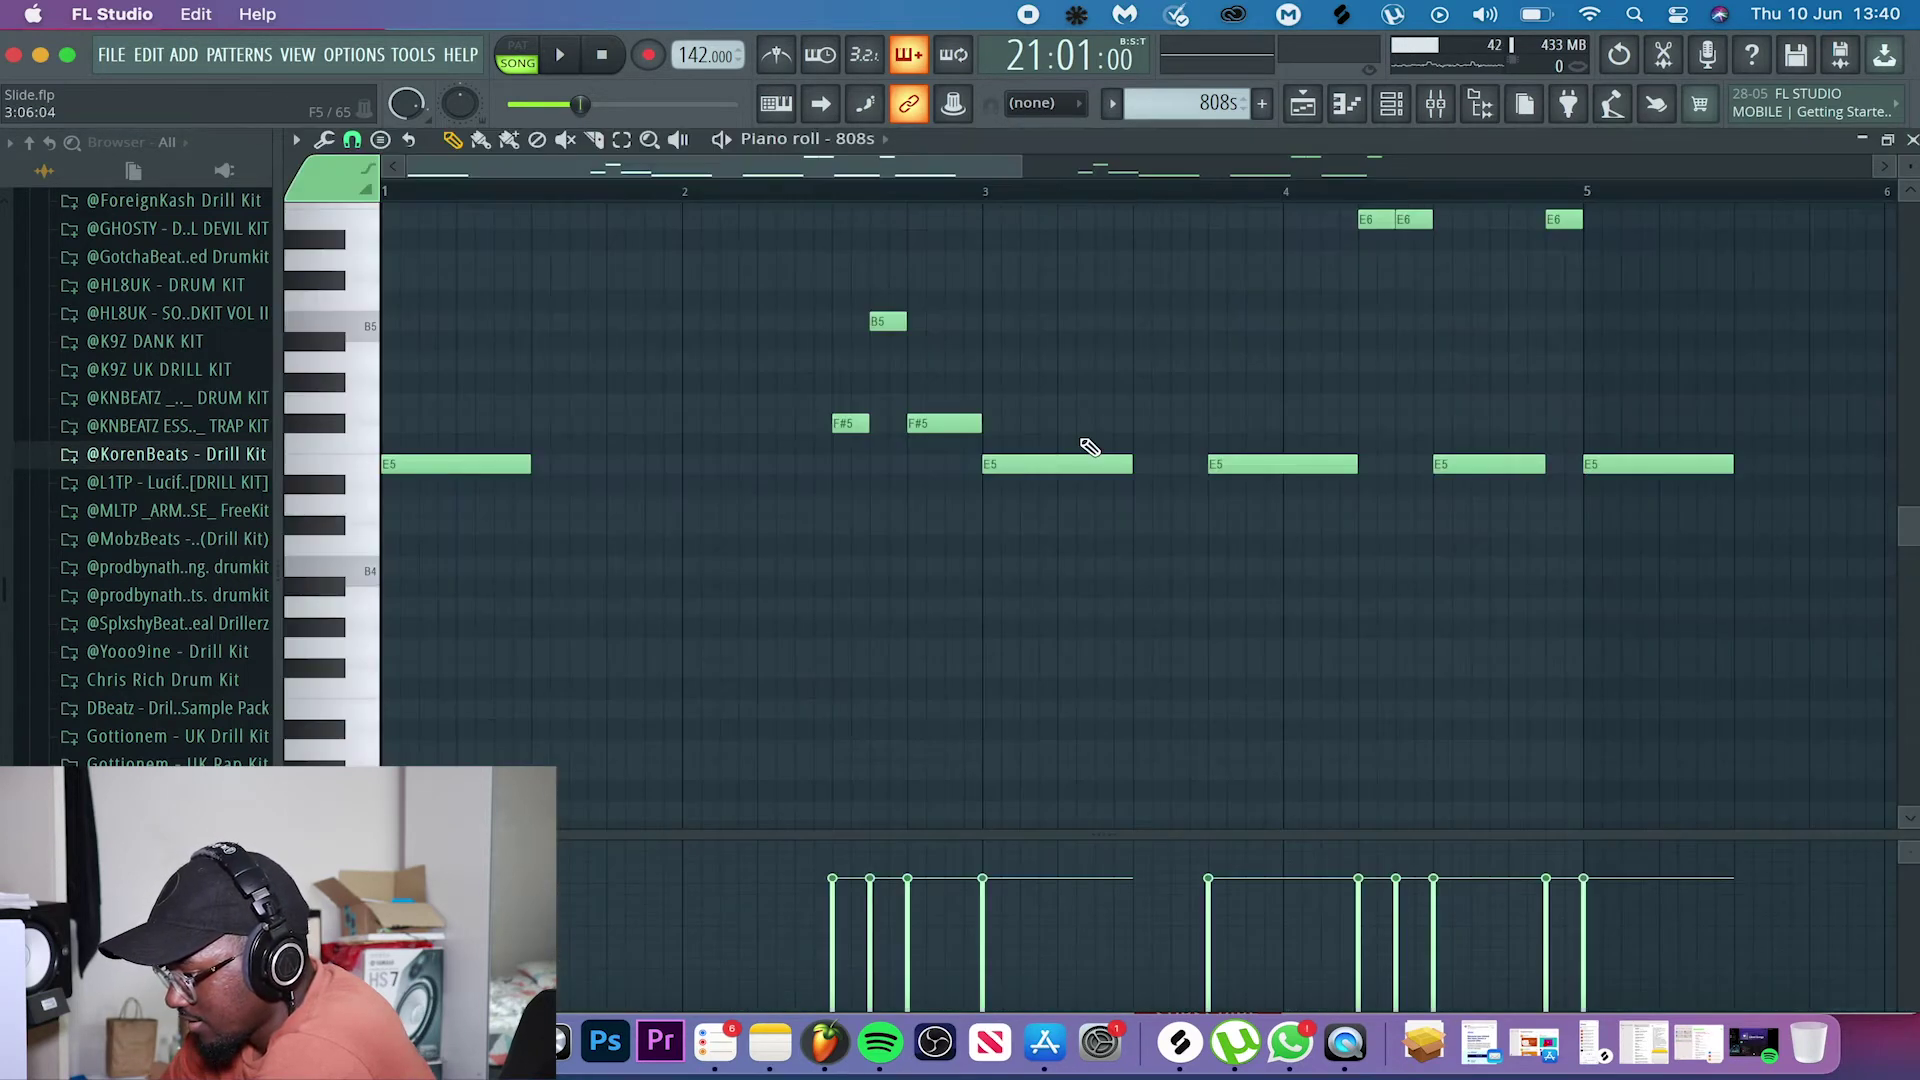
scroll(1149, 496, "down", 3)
scroll(1131, 540, "up", 5)
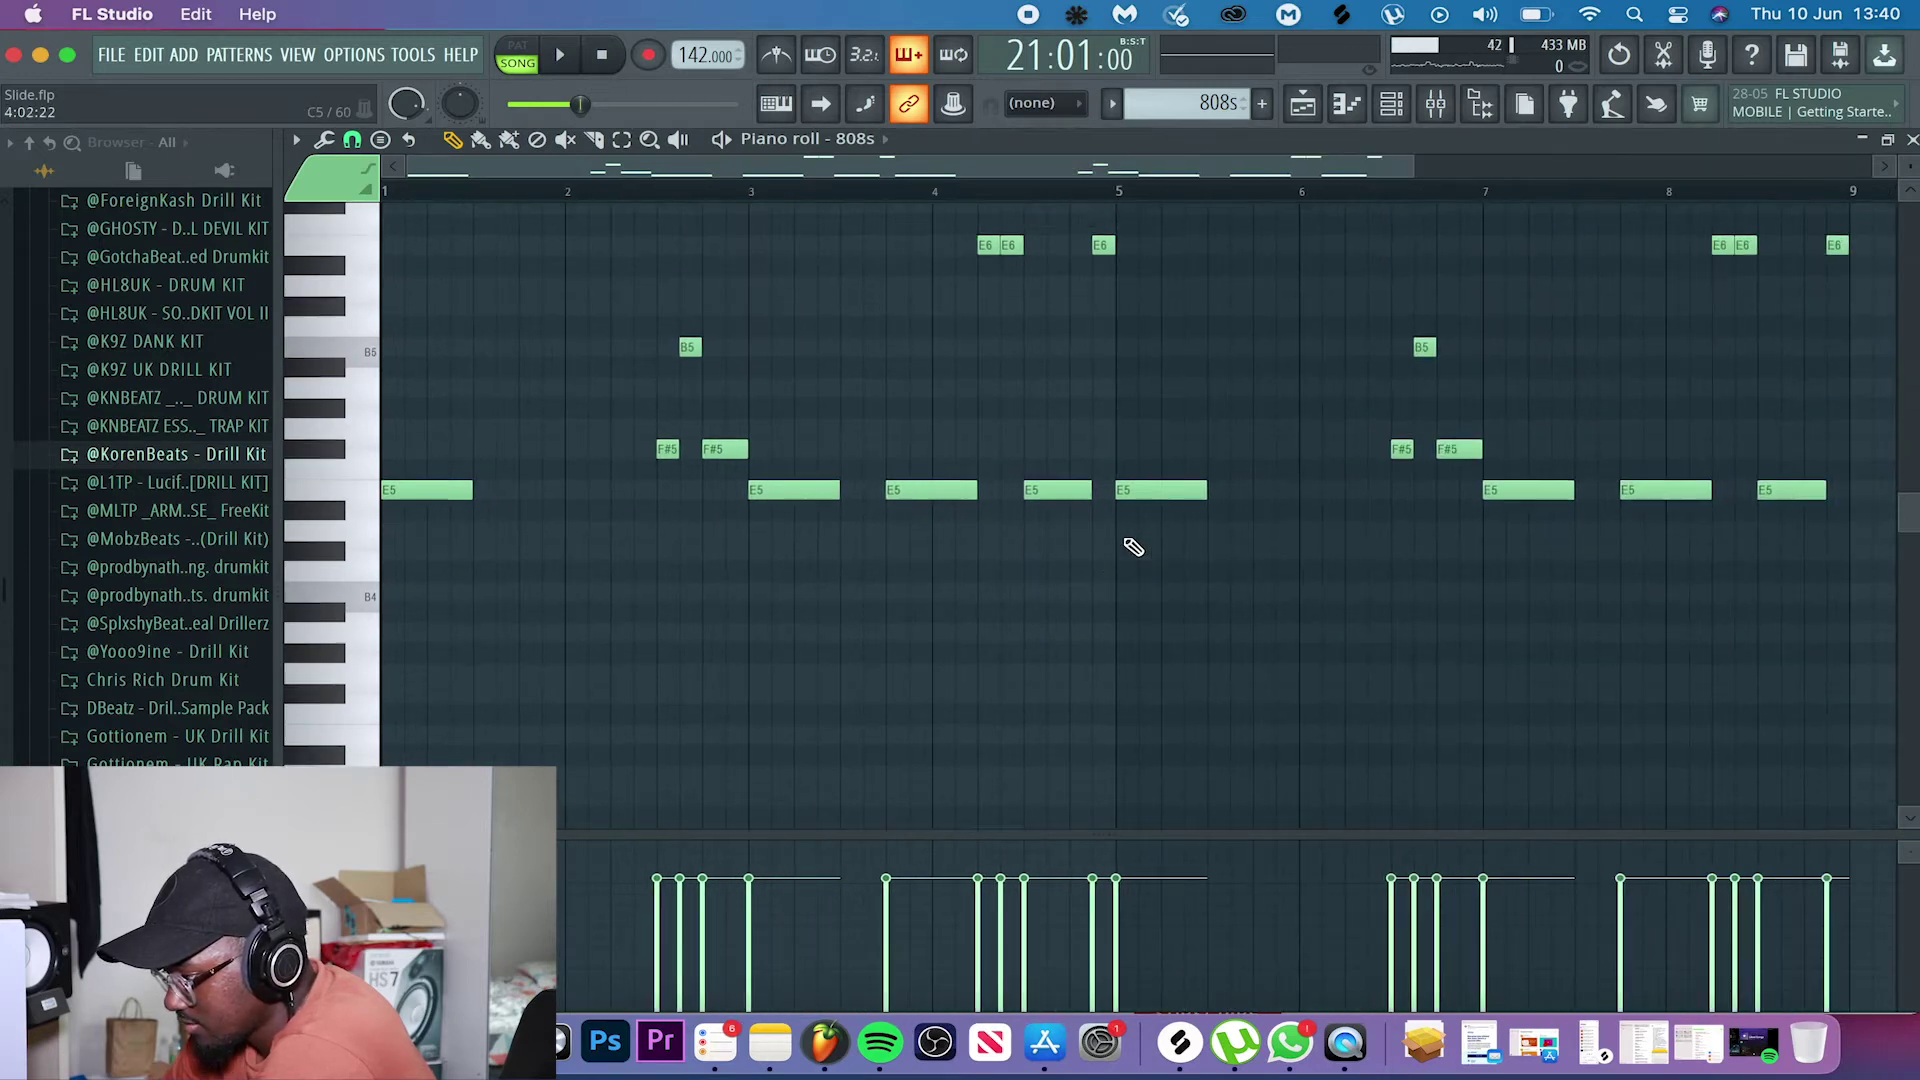
left_click(1910, 143)
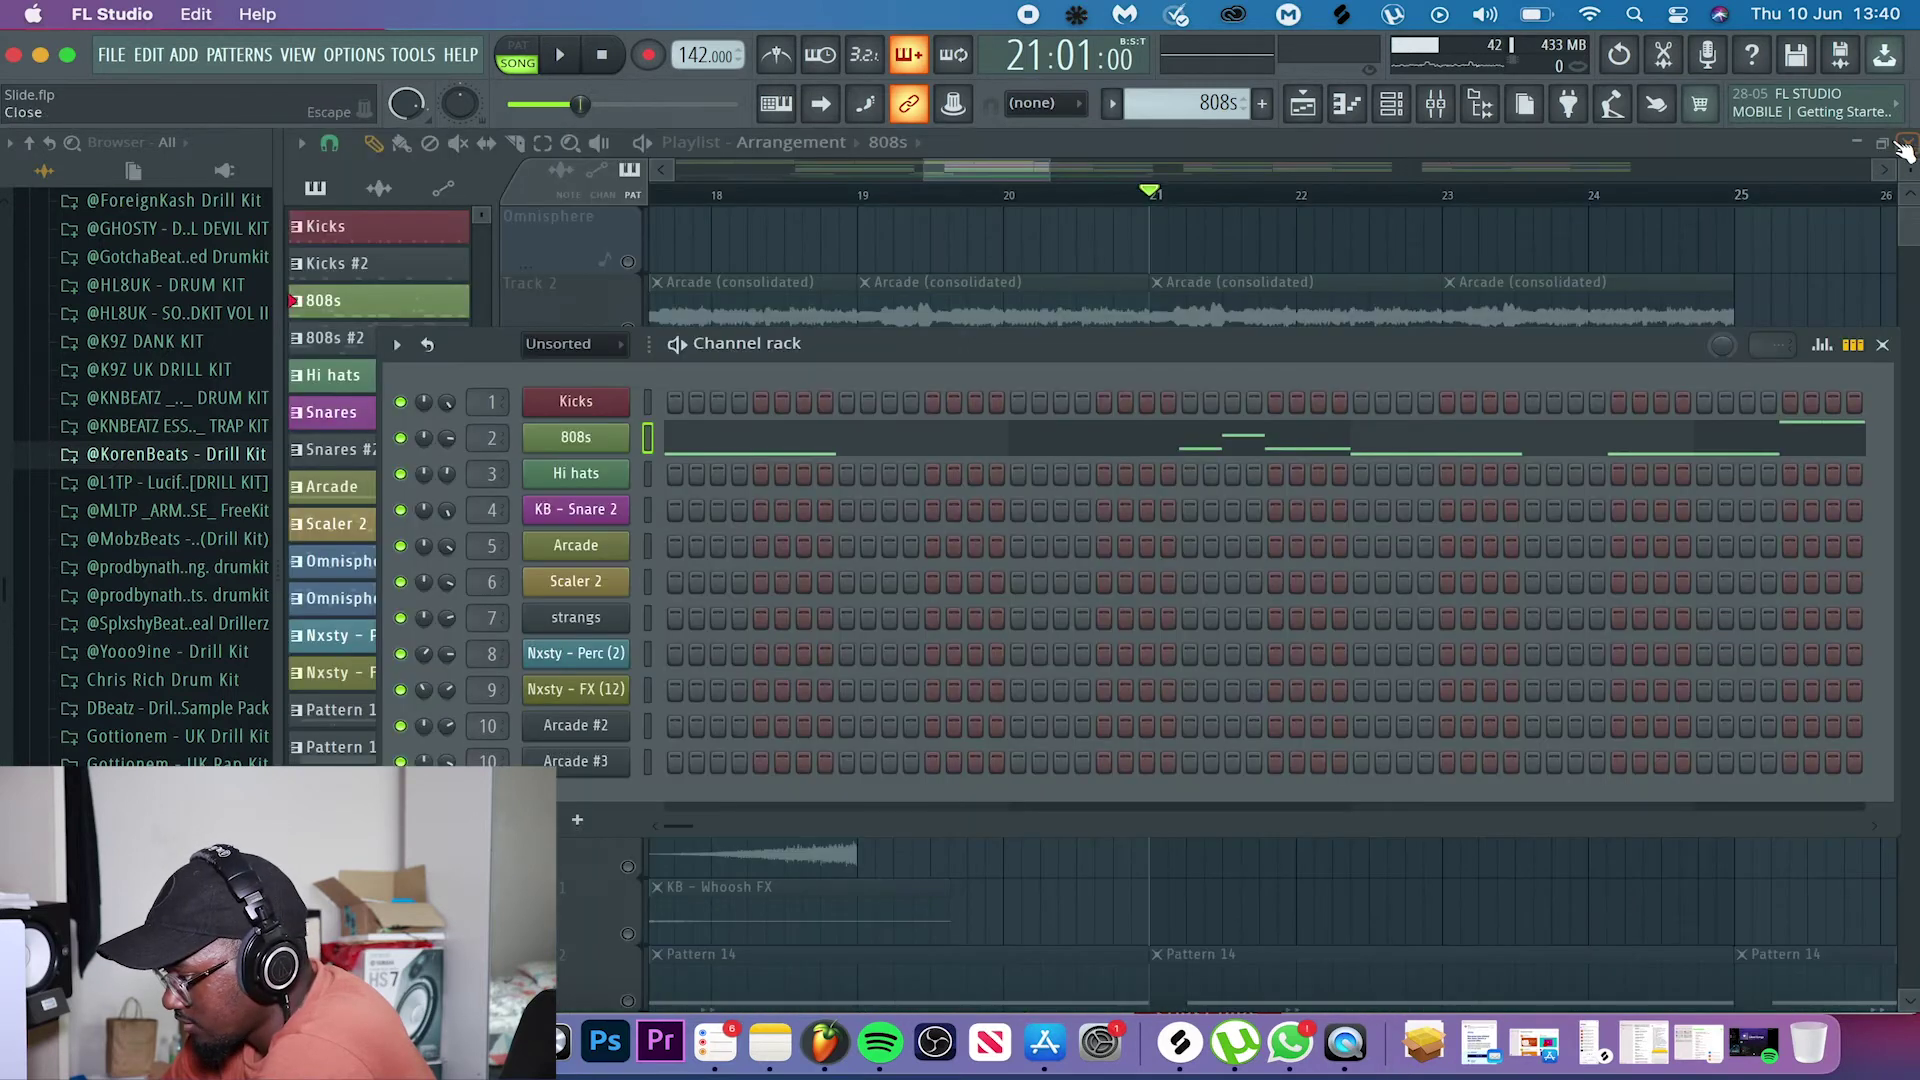
left_click(1882, 344)
- Audition the 808s pattern from bar 25 in the piano roll, and close the piano roll
scroll(1696, 500, "right", 10)
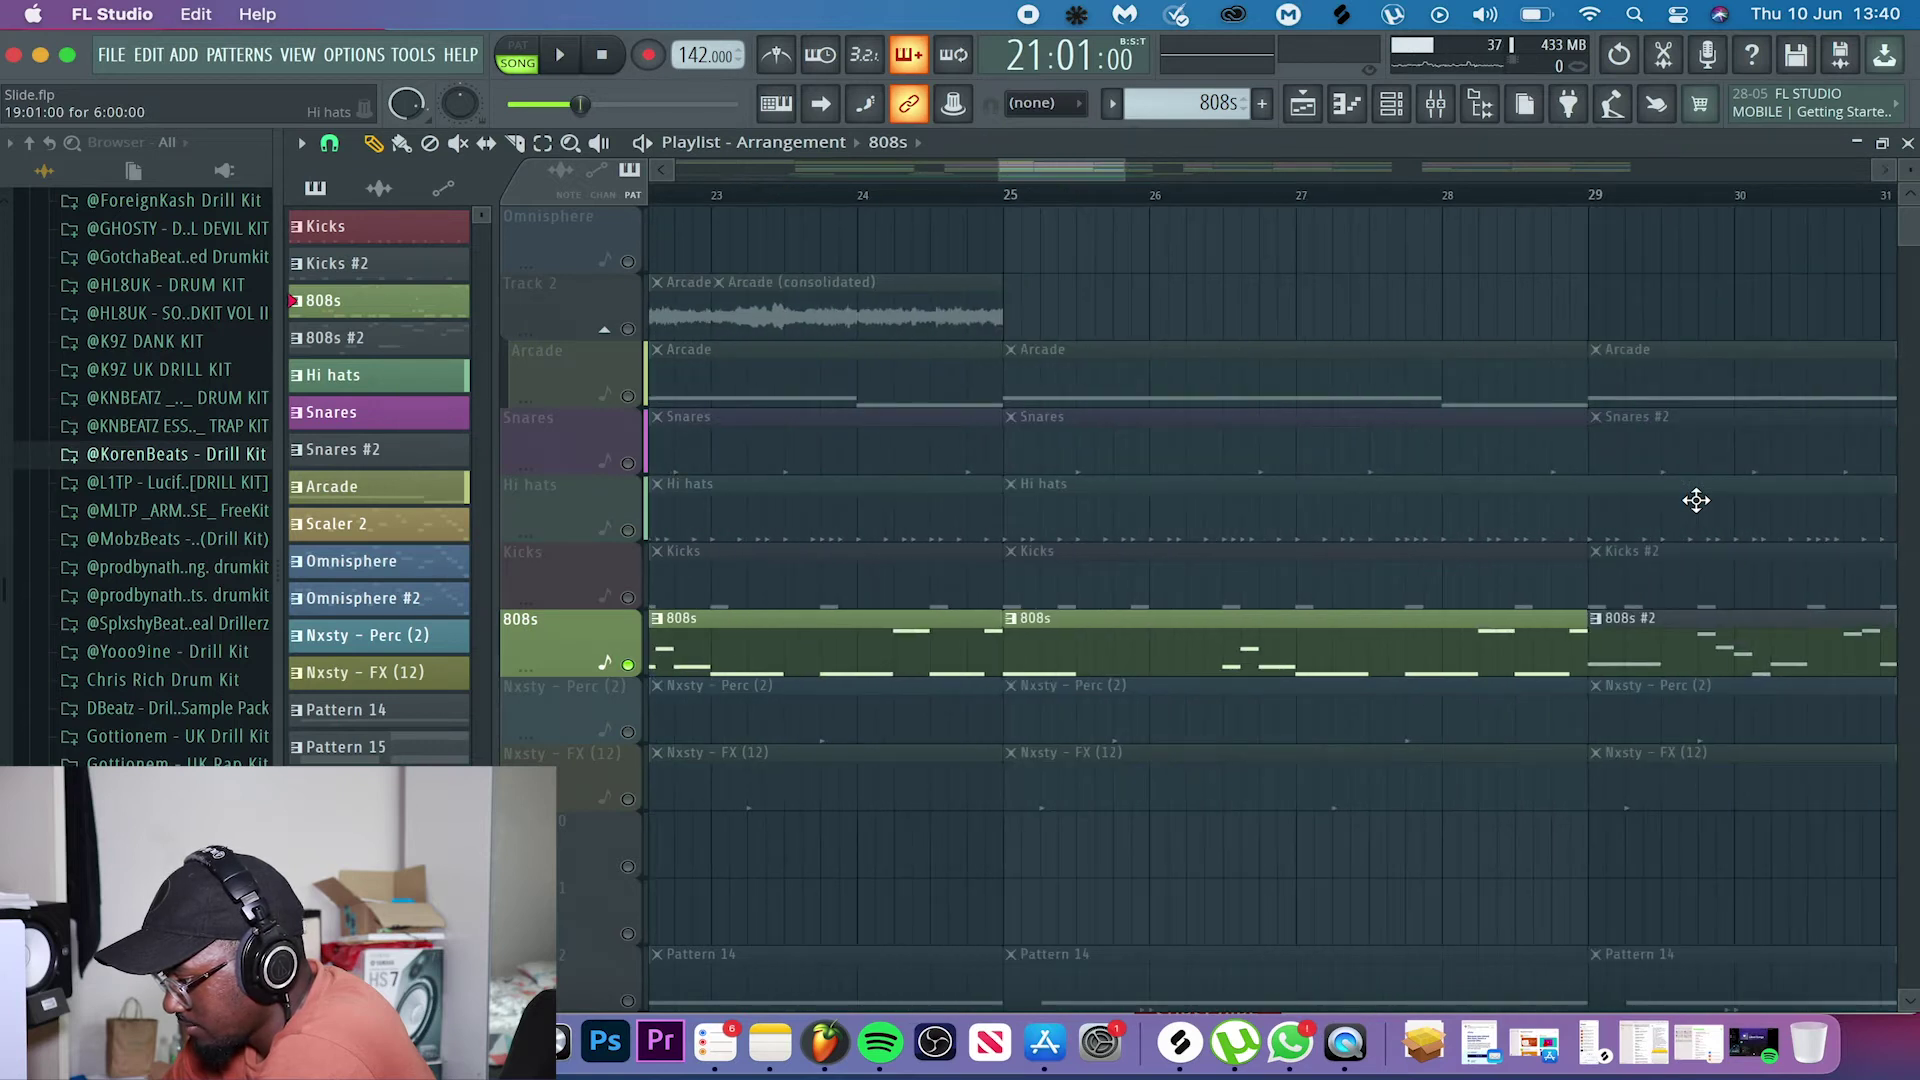
scroll(1696, 500, "down", 2)
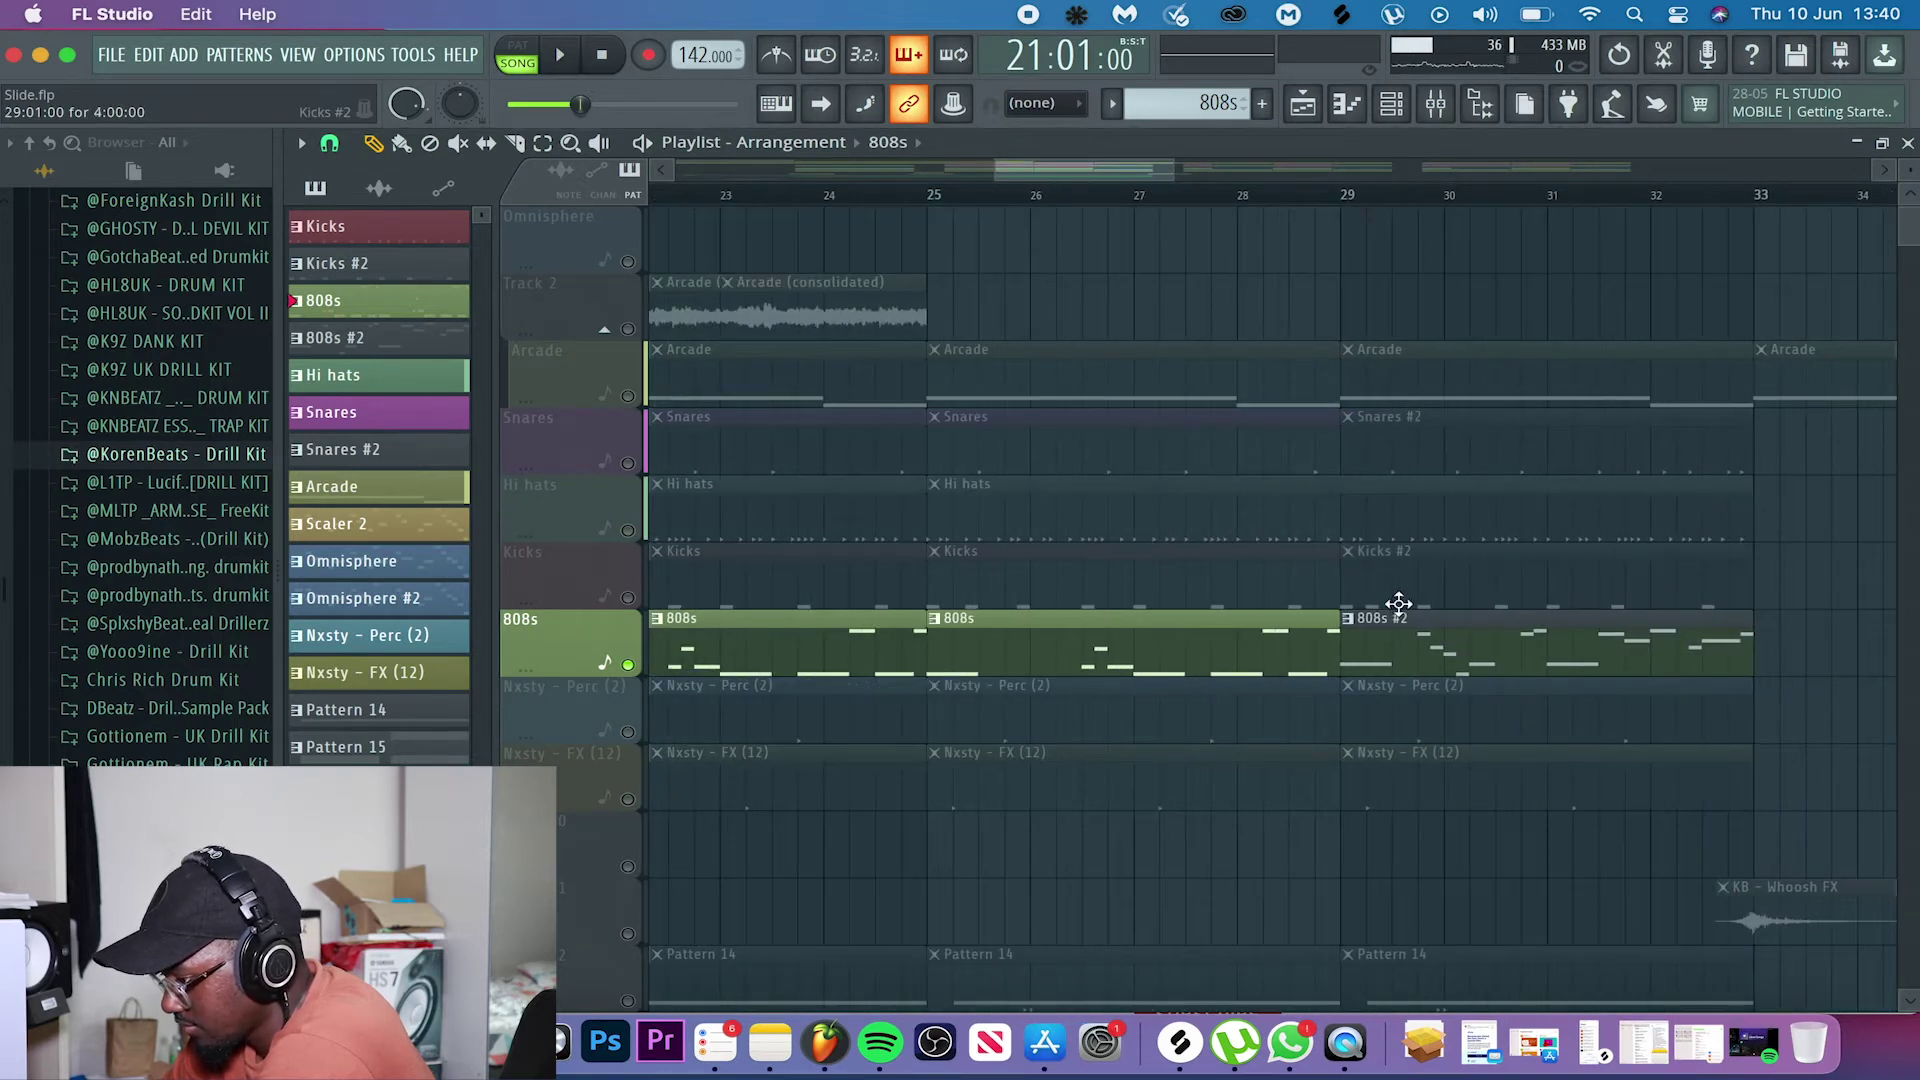
double_click(988, 664)
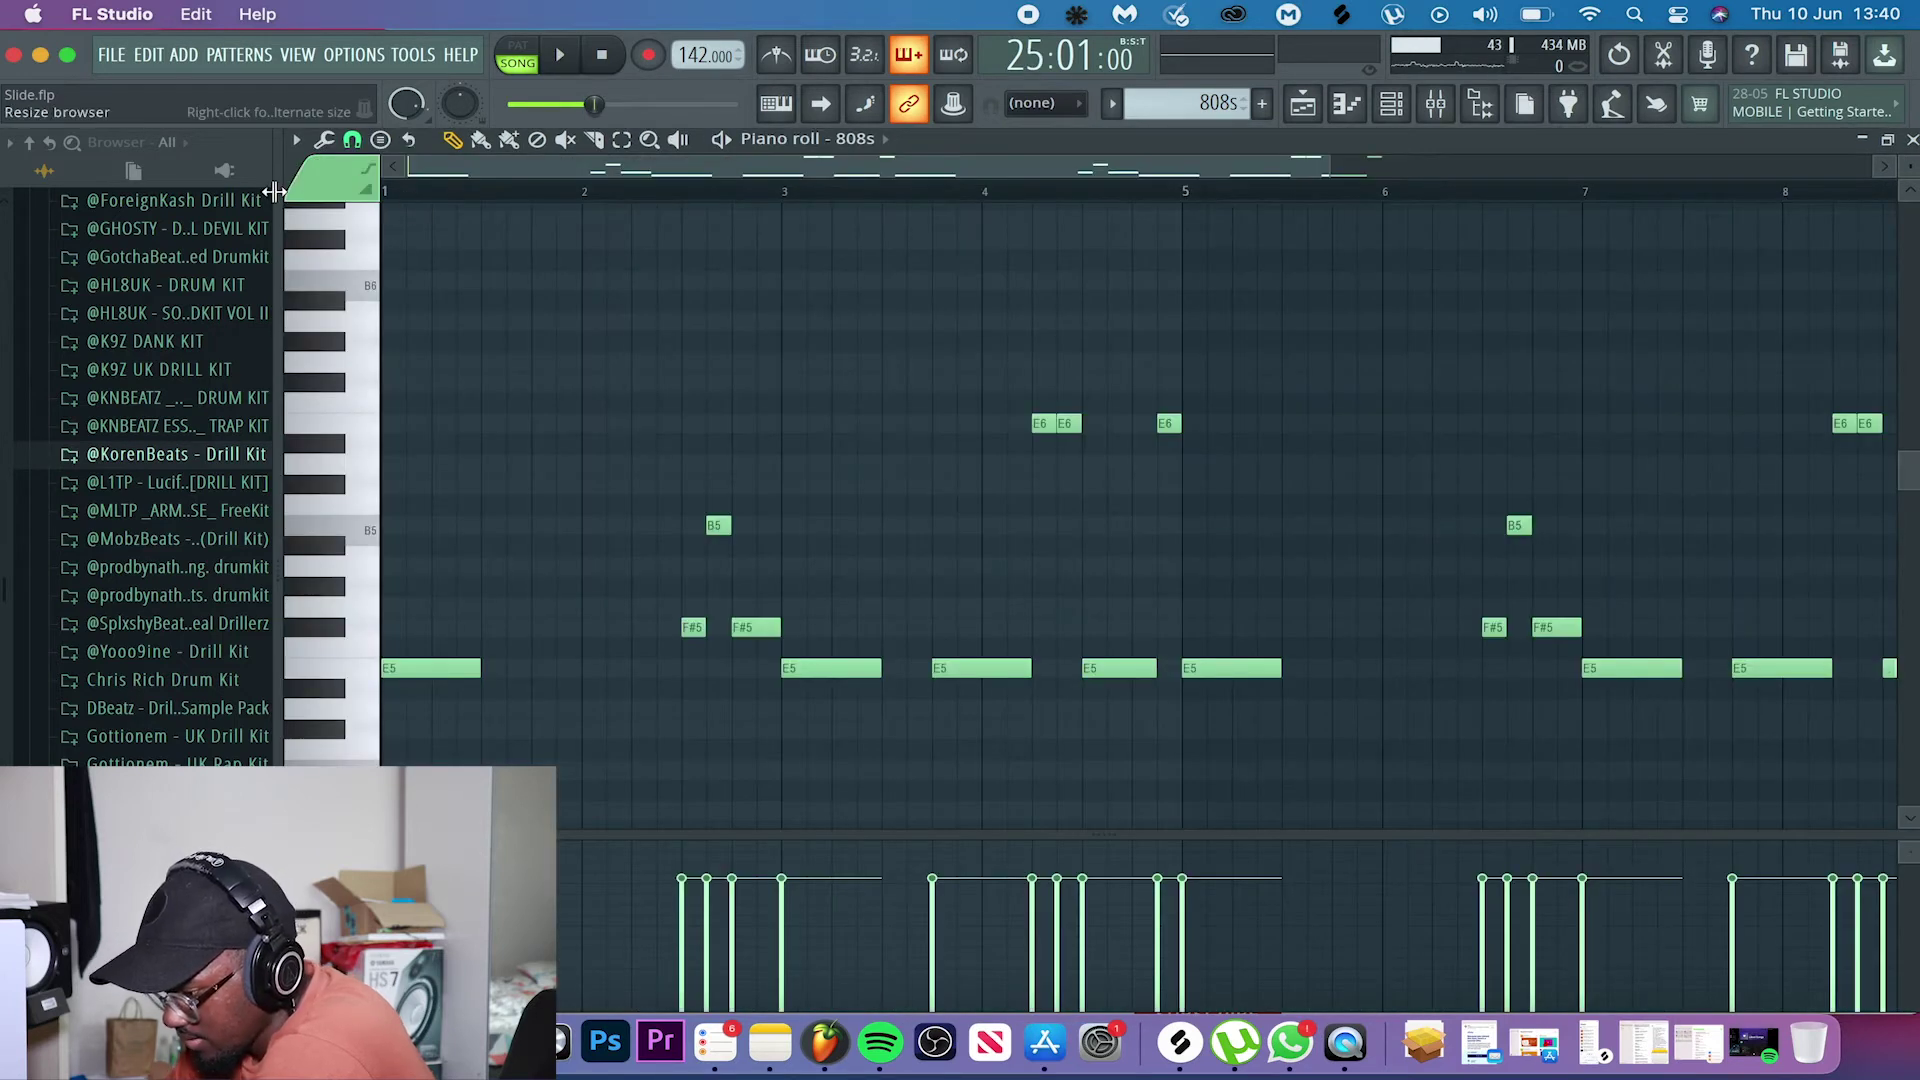
key("space")
scroll(907, 762, "up", 2)
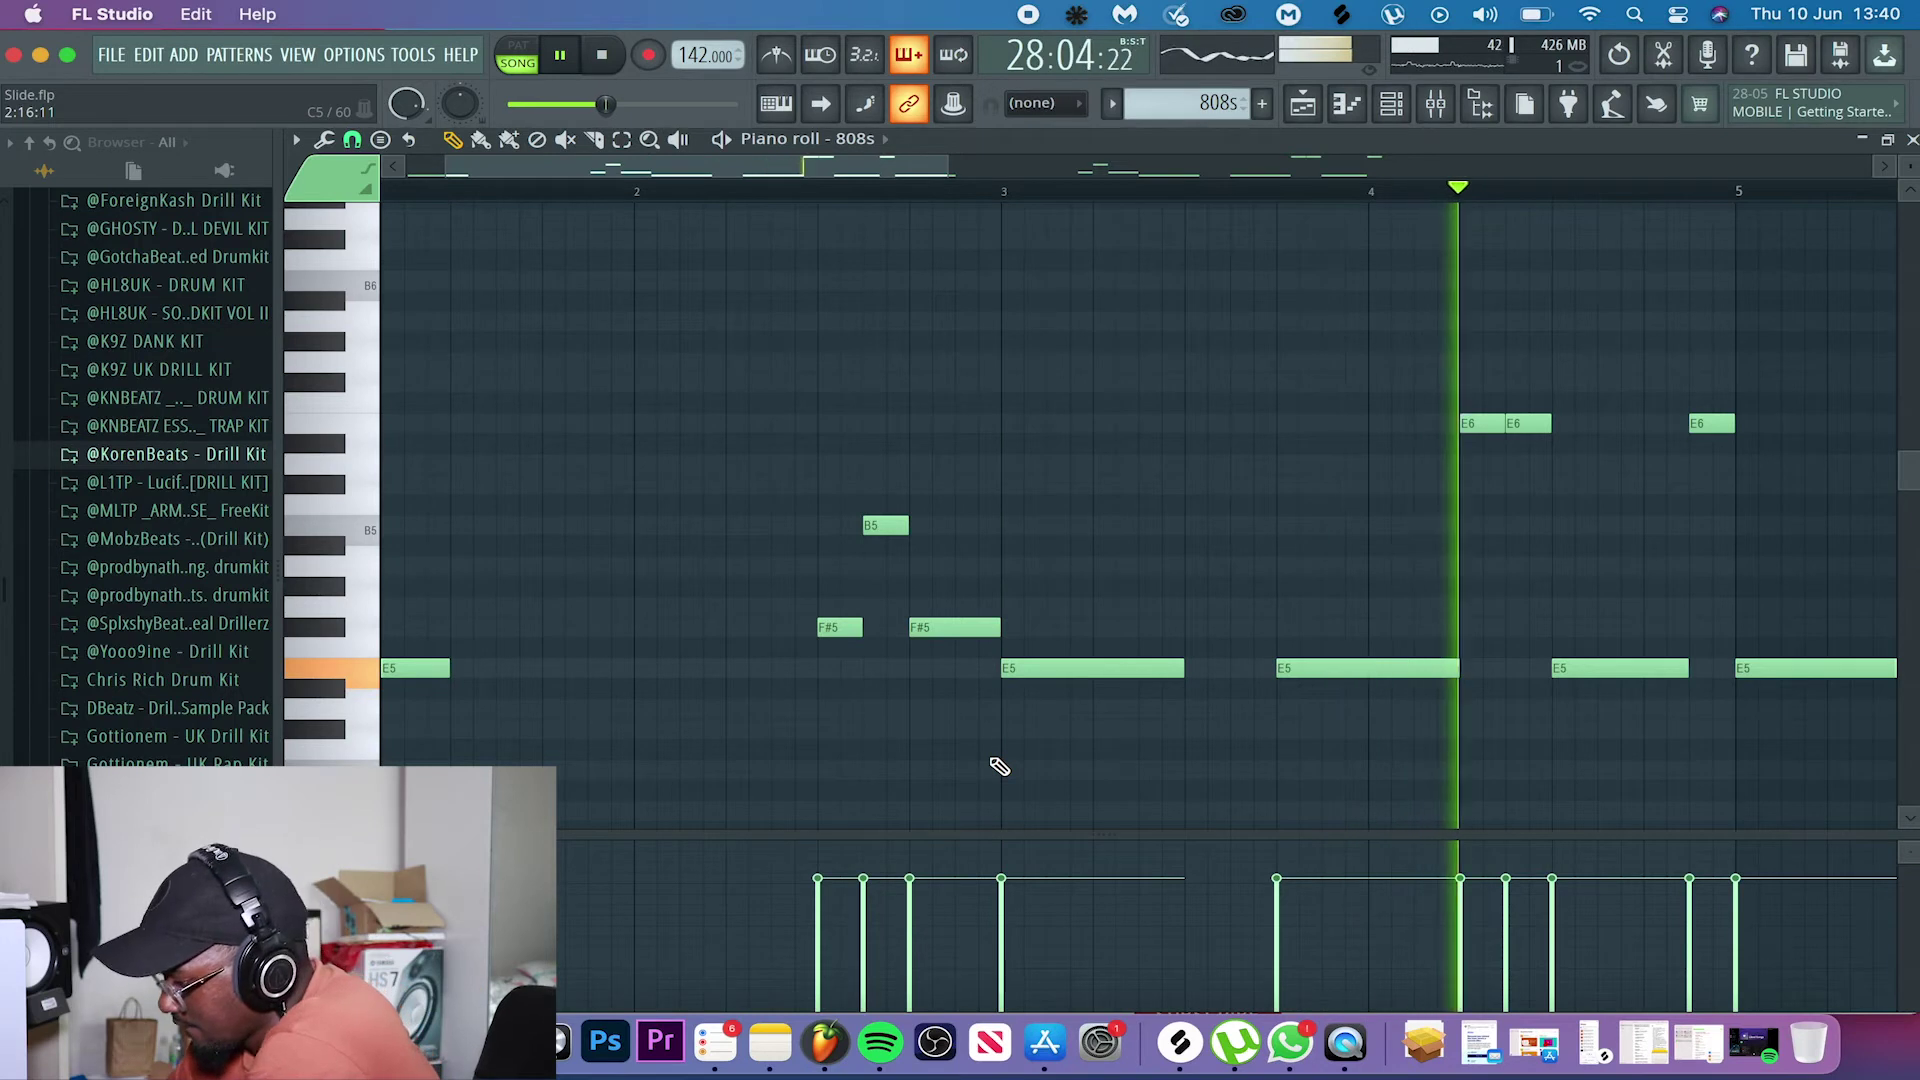
key("space")
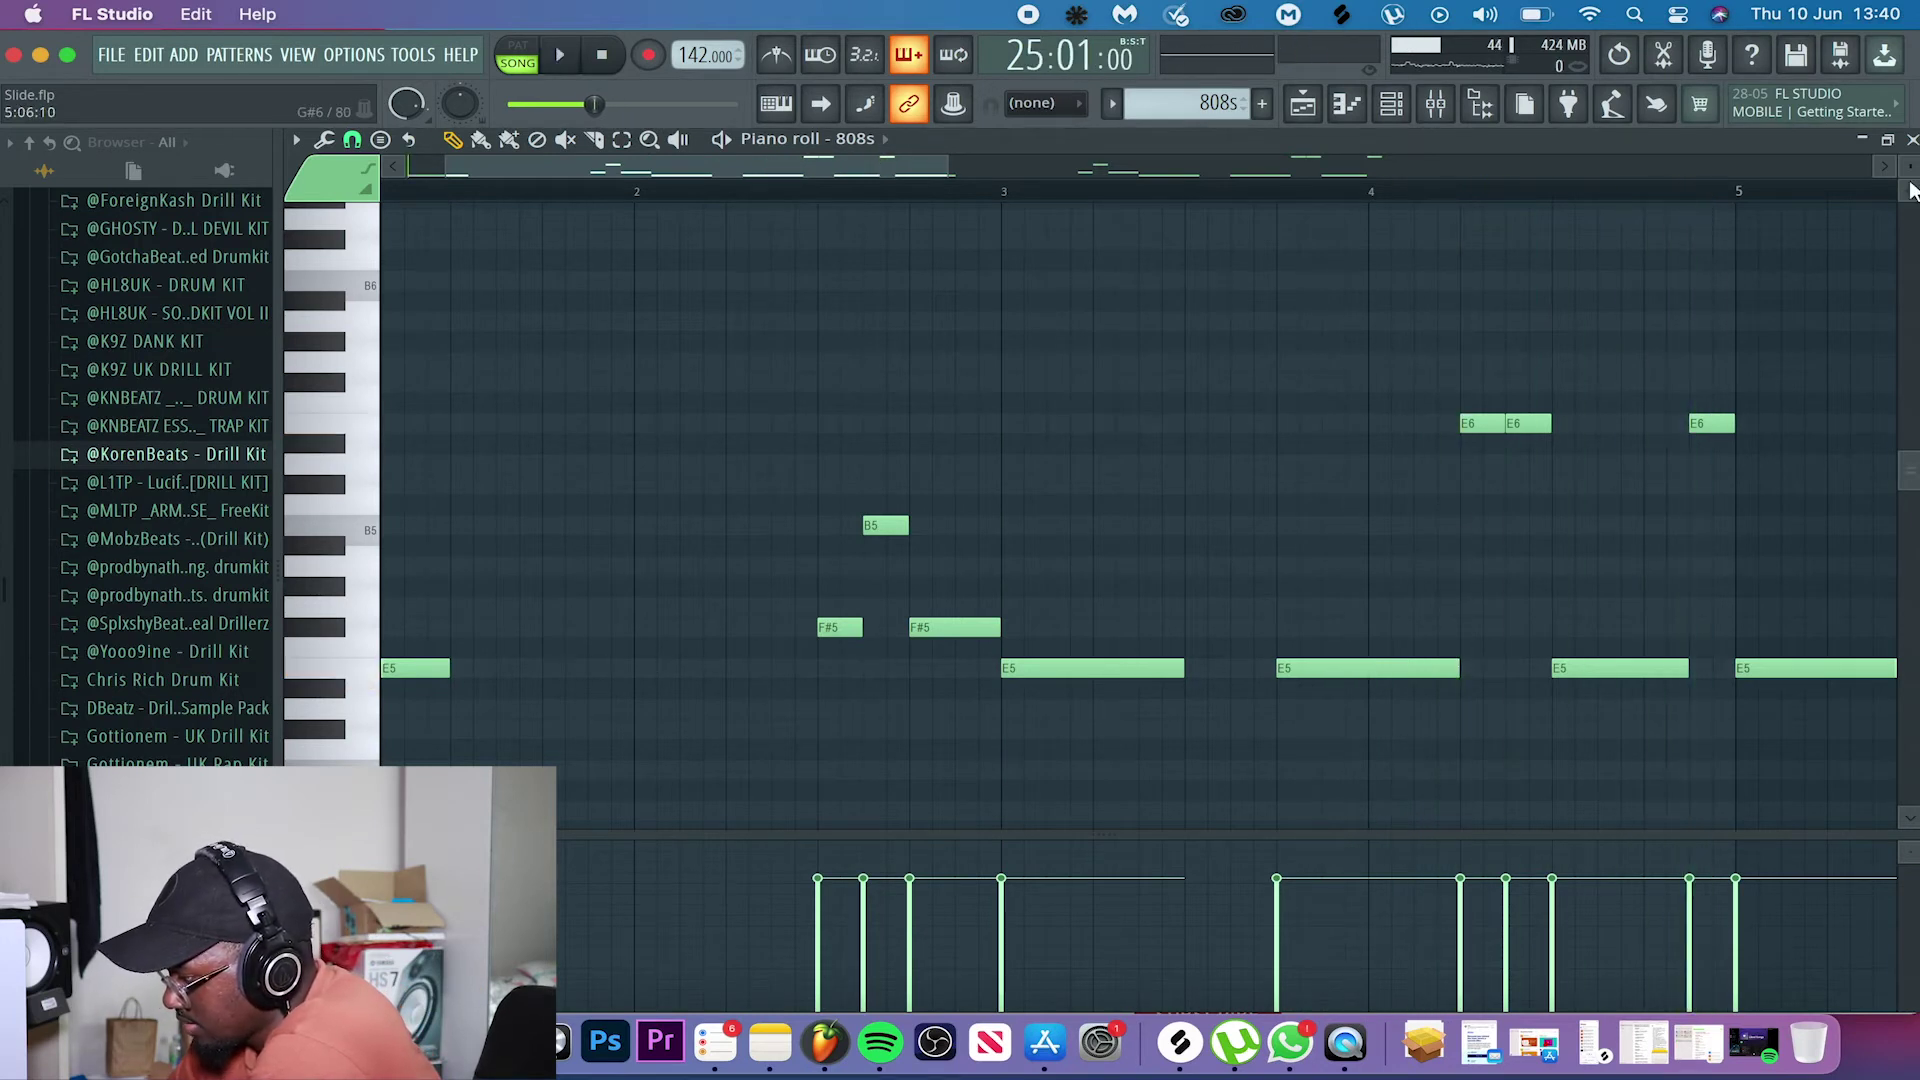
left_click(1910, 139)
- Audition the 808s #2 pattern from bar 29 in the piano roll, and close the piano roll
left_click(1352, 195)
double_click(1418, 645)
key("space")
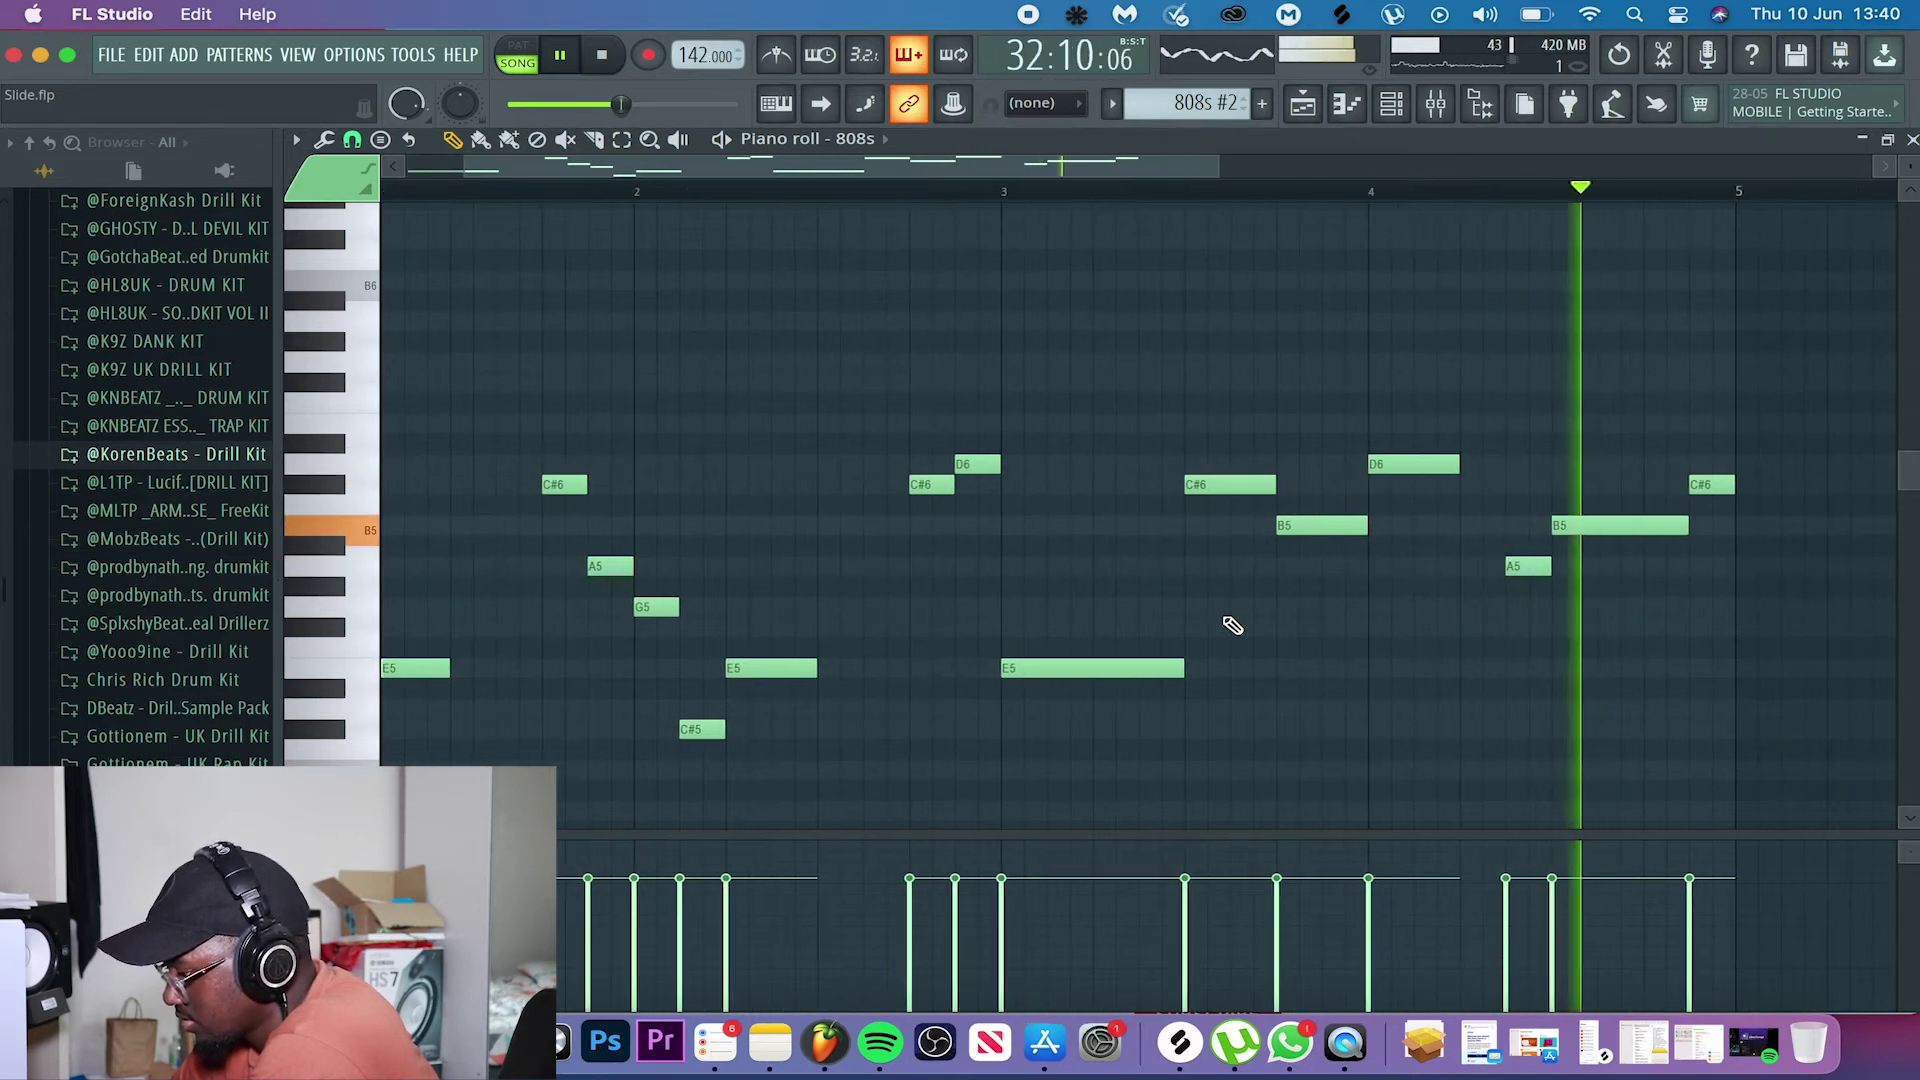
key("space")
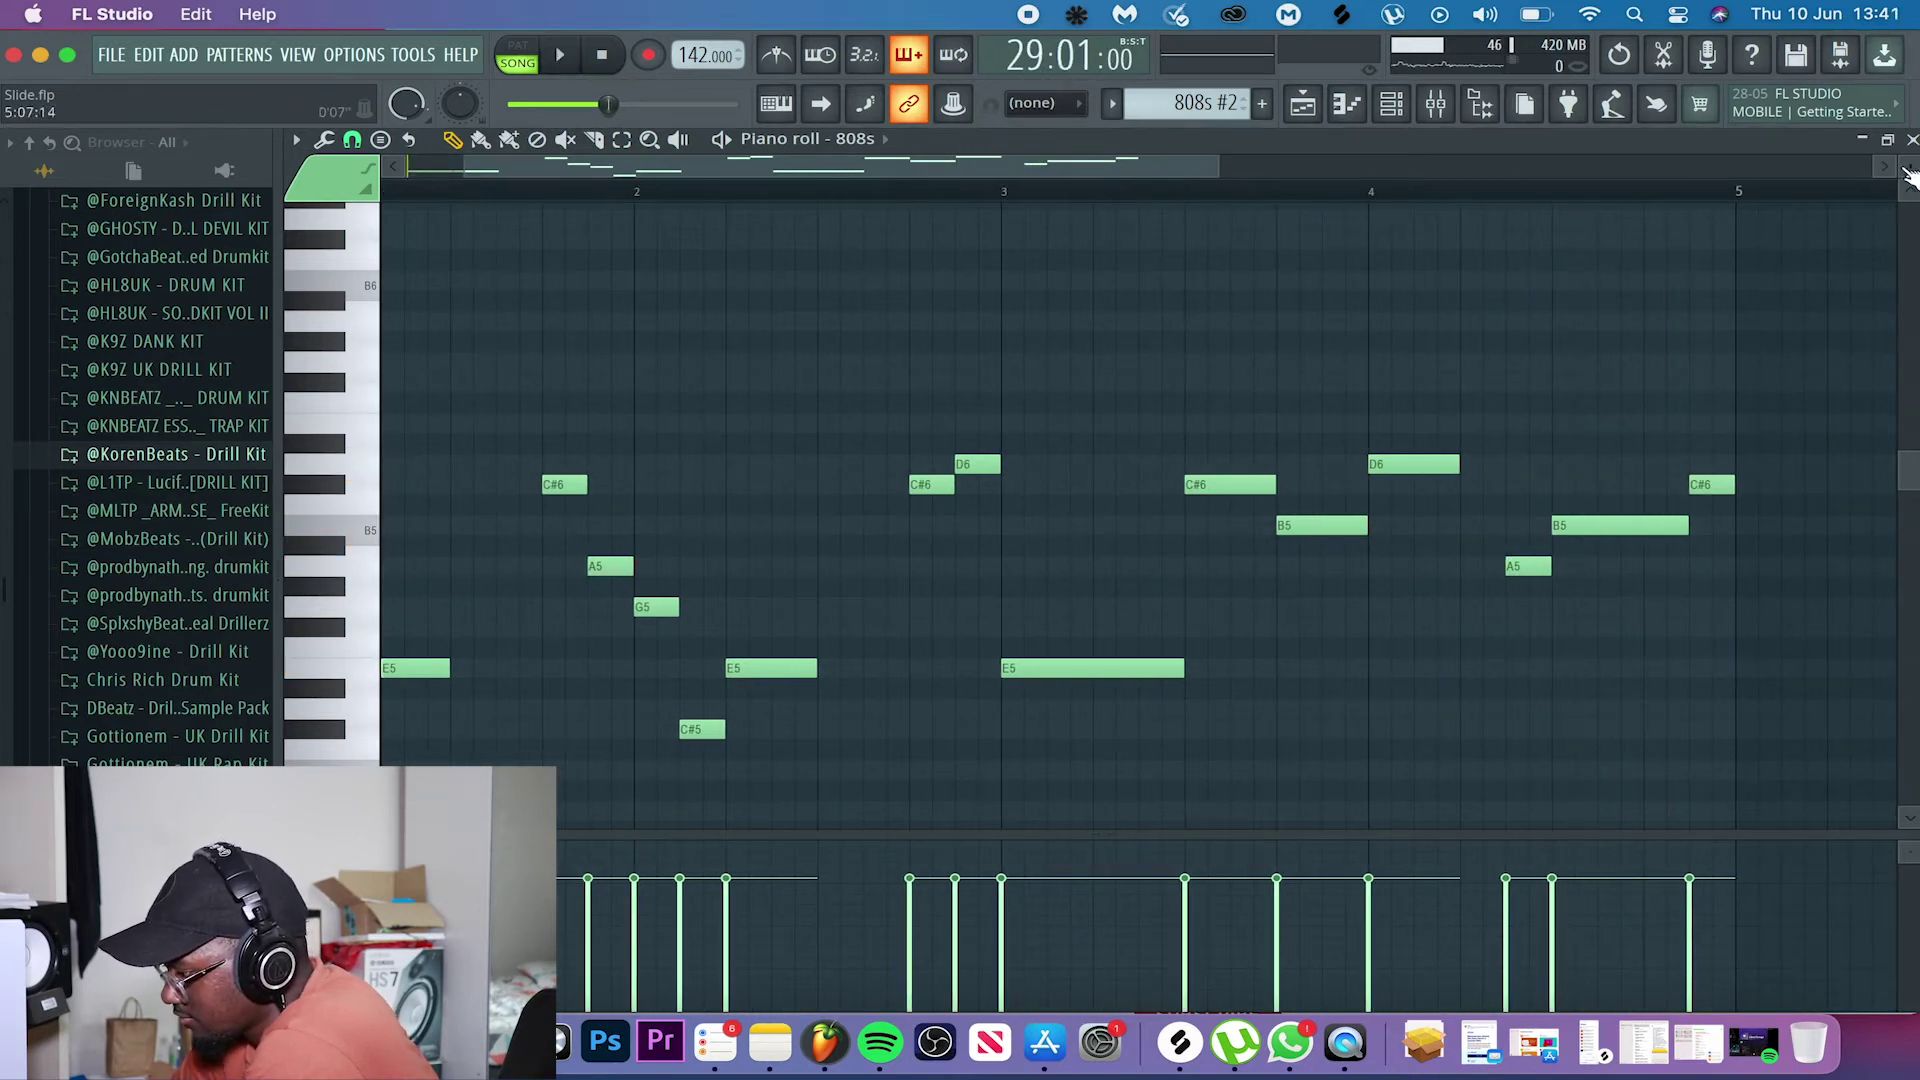
left_click(1910, 139)
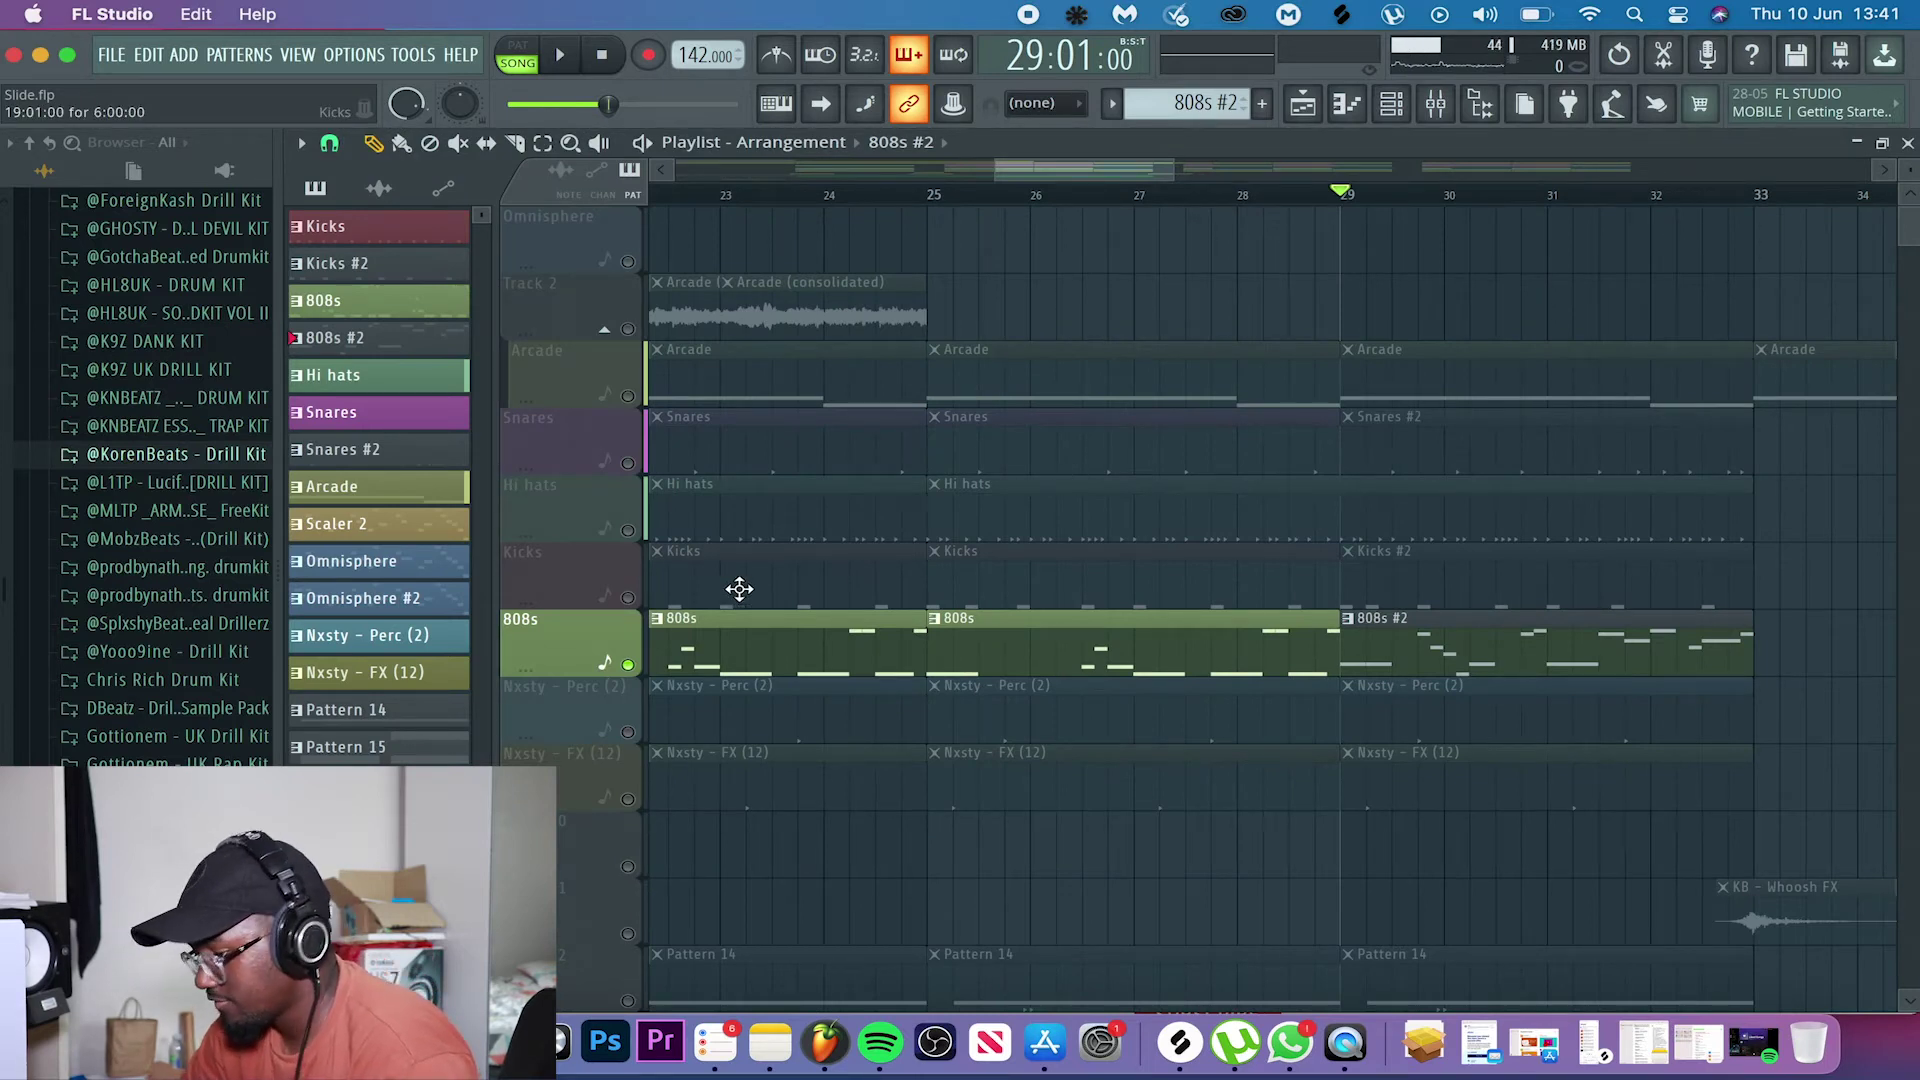
- Unmute the Hi hats, Snares, Arcade, Nxsty - Perc (2) and Nxsty - FX (12) tracks and audition them with the 808s from bar 25
left_click(629, 531)
left_click(629, 463)
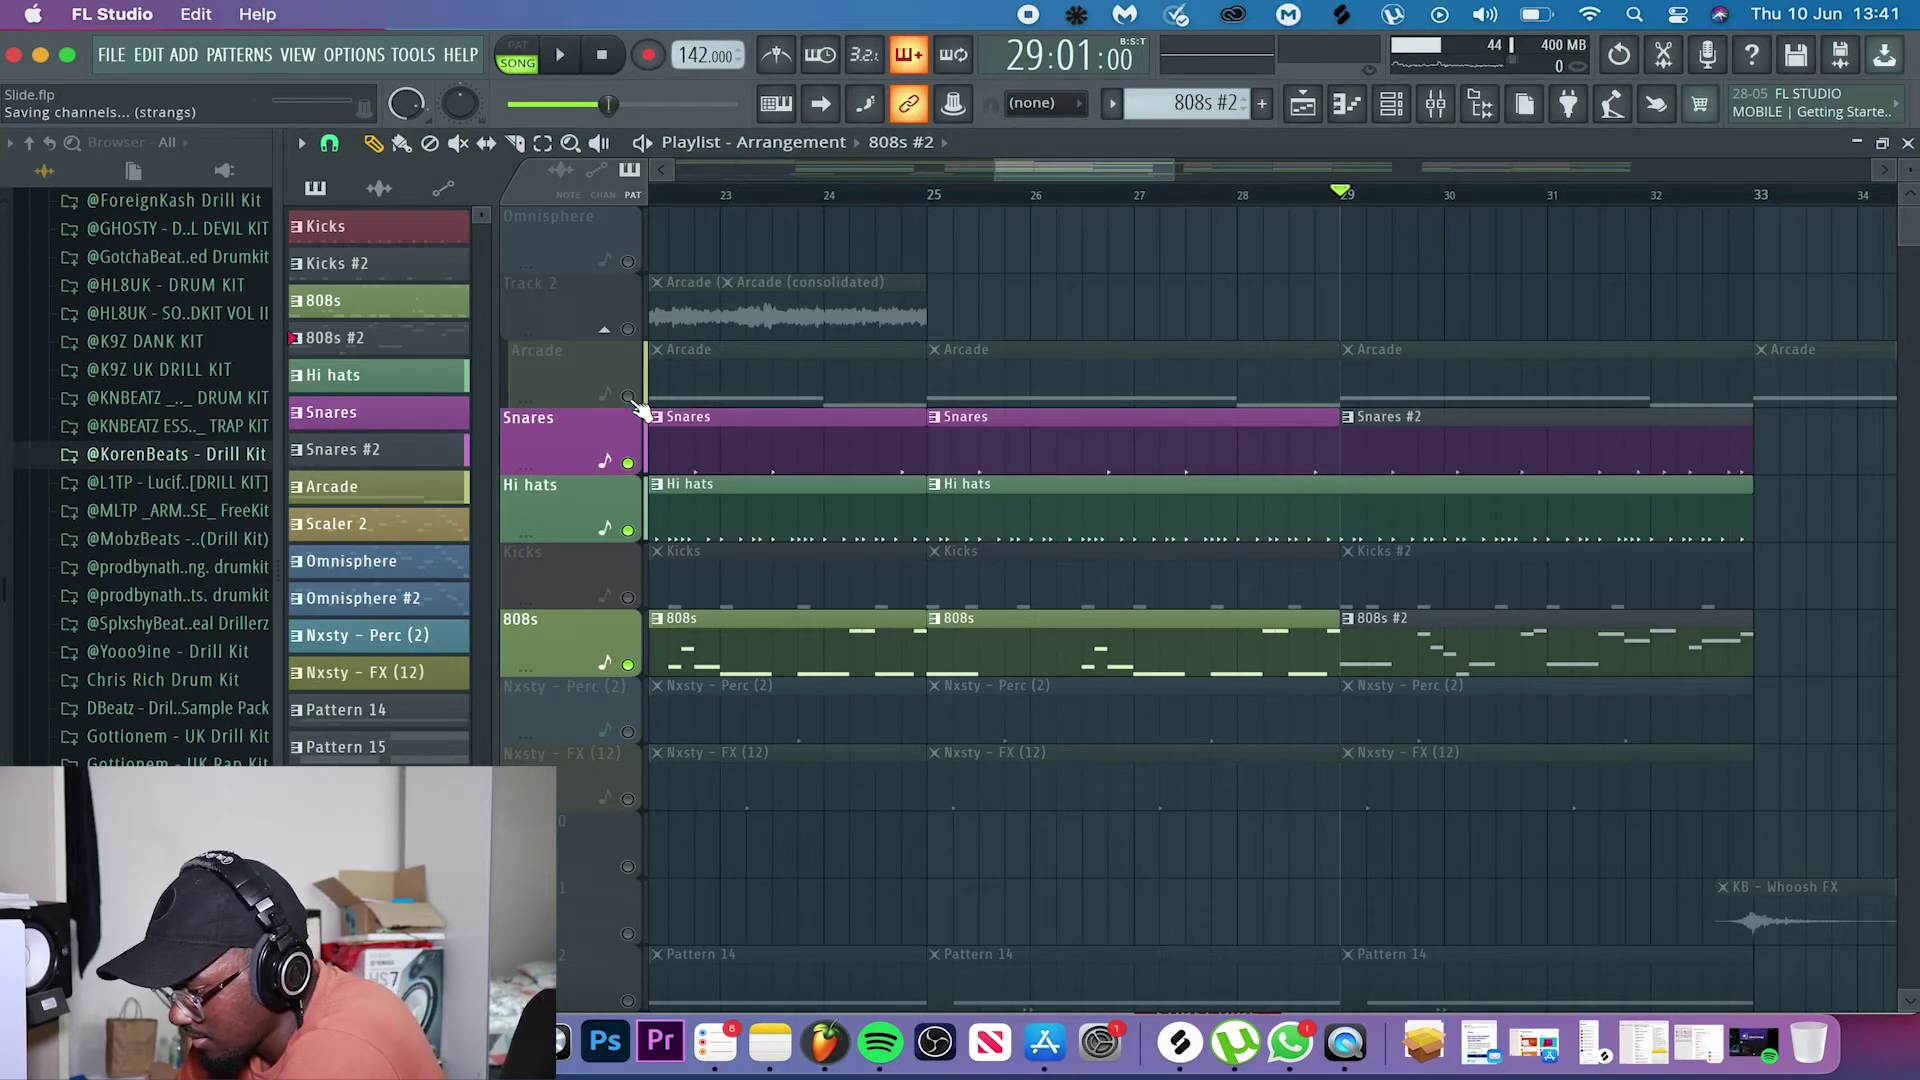
left_click(628, 397)
left_click(971, 199)
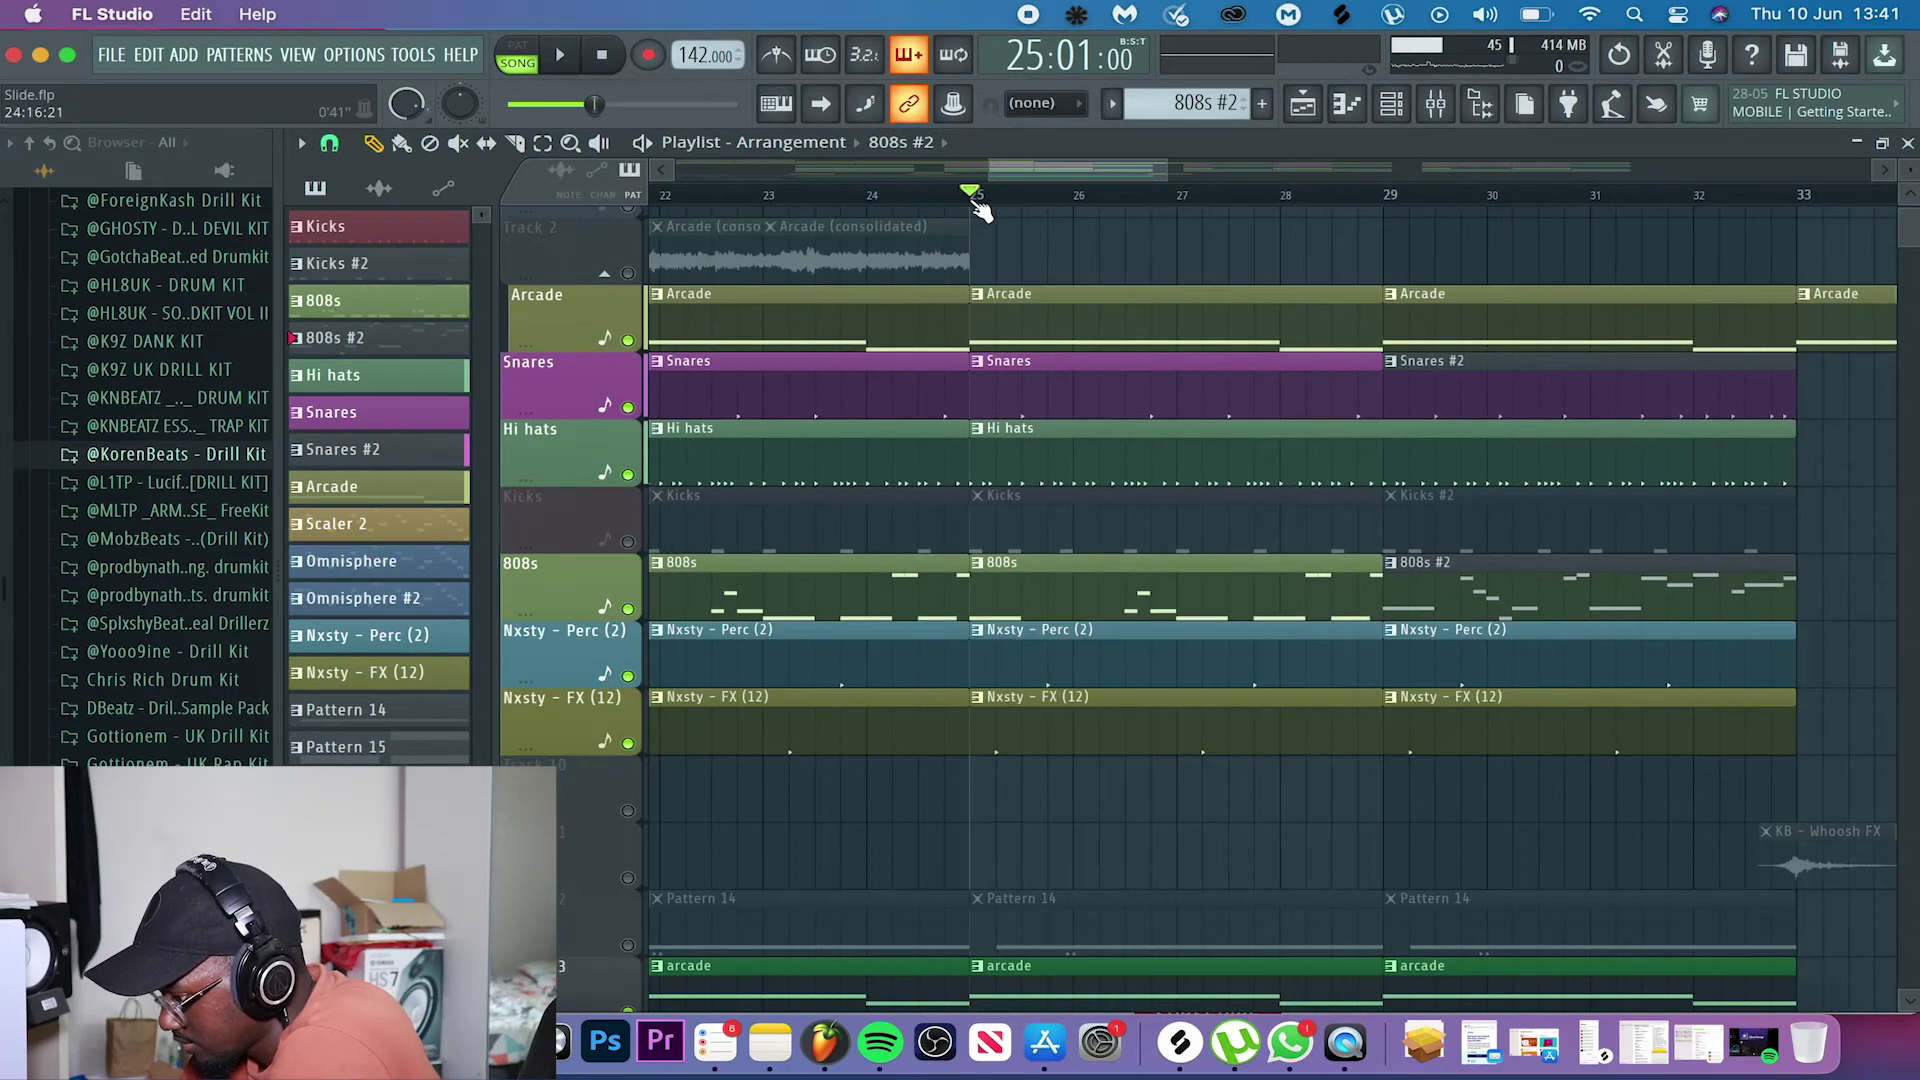
key("space")
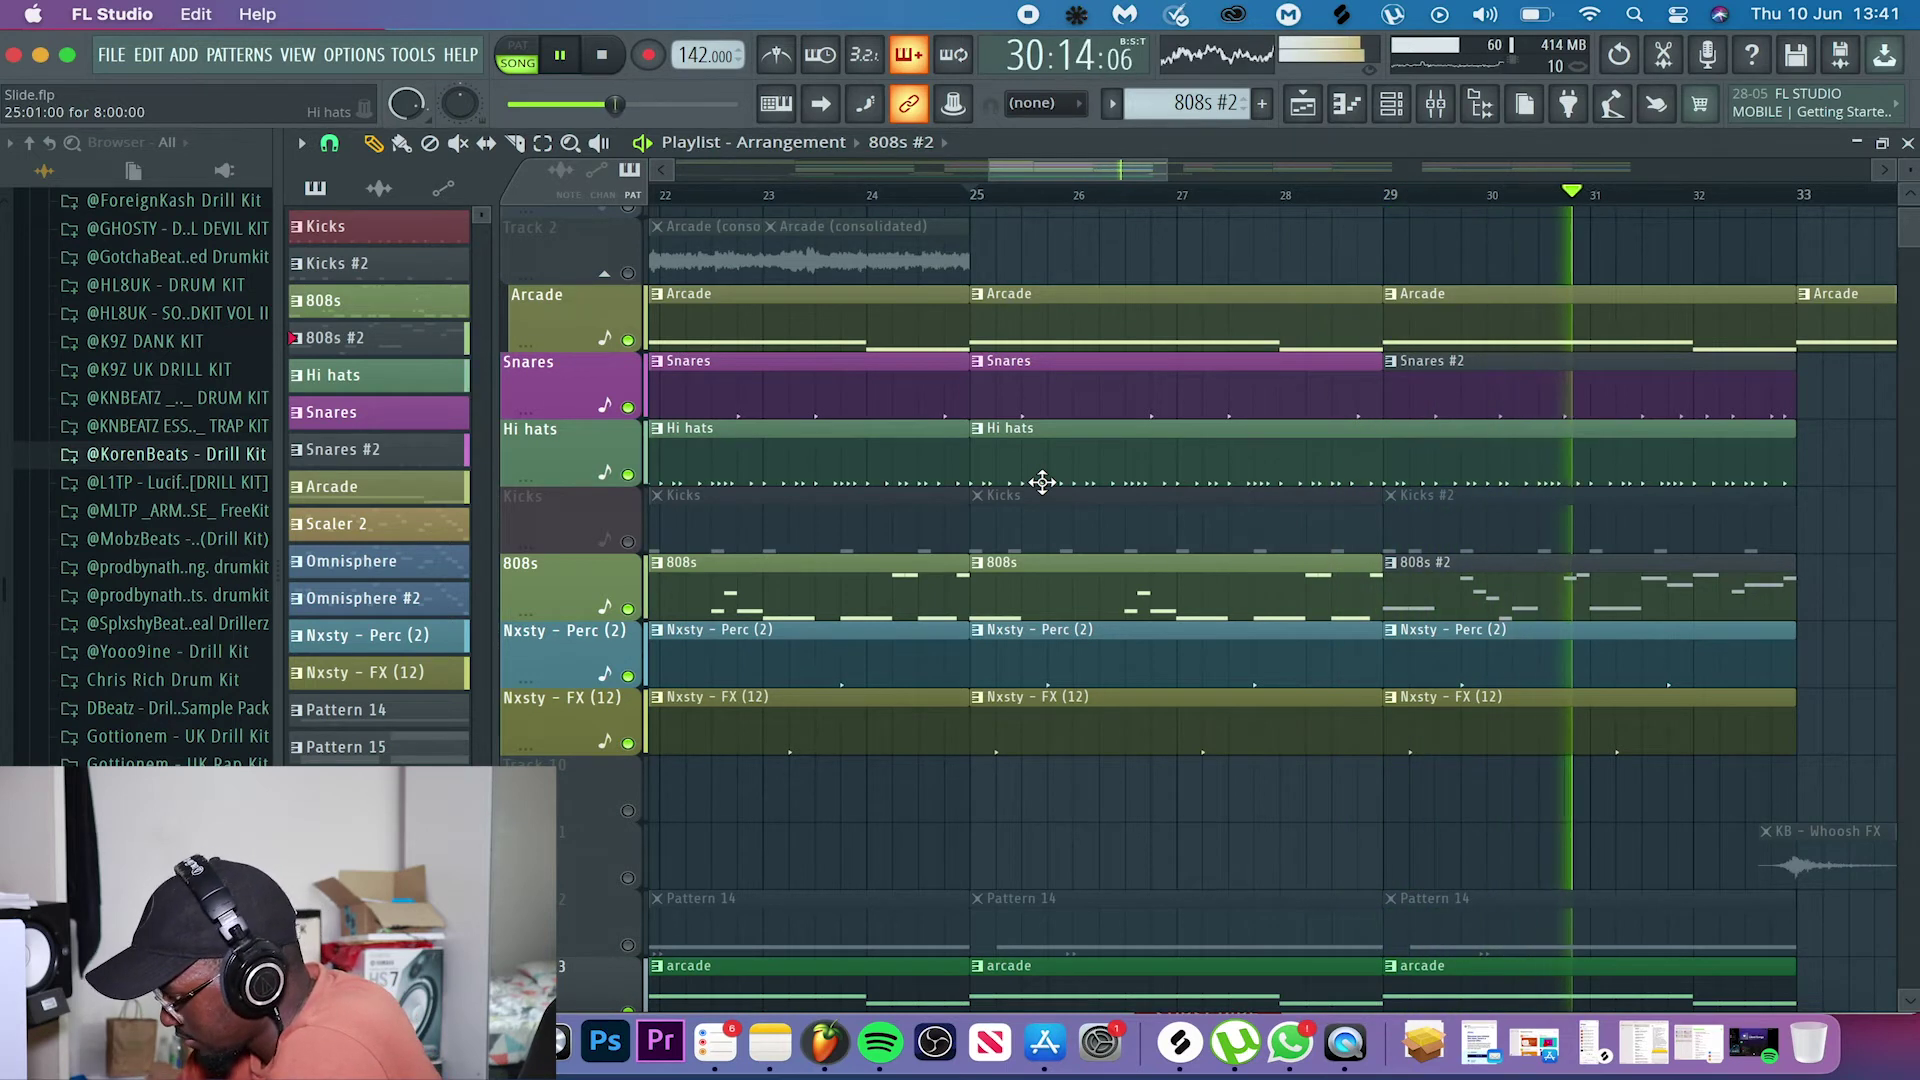
scroll(1259, 542, "right", 2)
scroll(1259, 542, "up", 1)
scroll(1259, 542, "down", 3)
key("space")
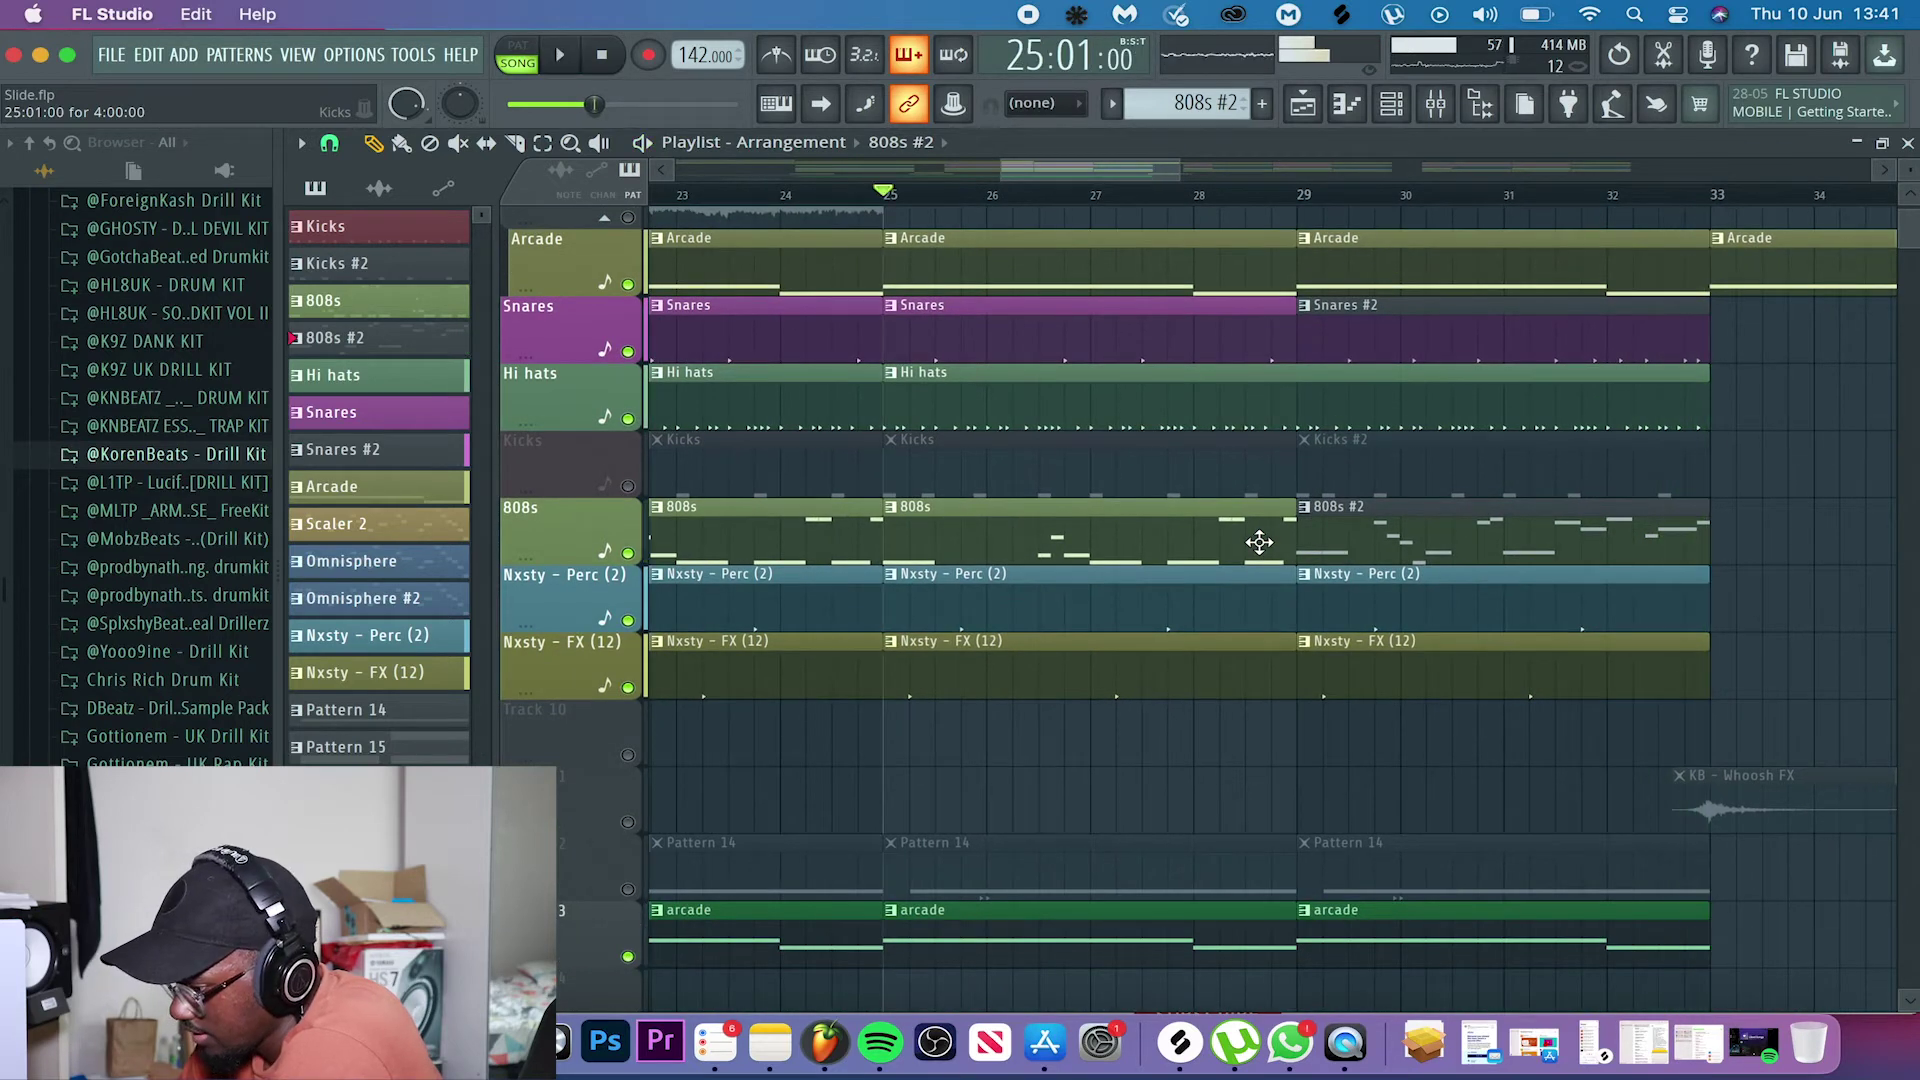
- Solo the Kicks track and examine its Kicks pattern and a C5 note's properties in the piano roll
left_click(628, 486)
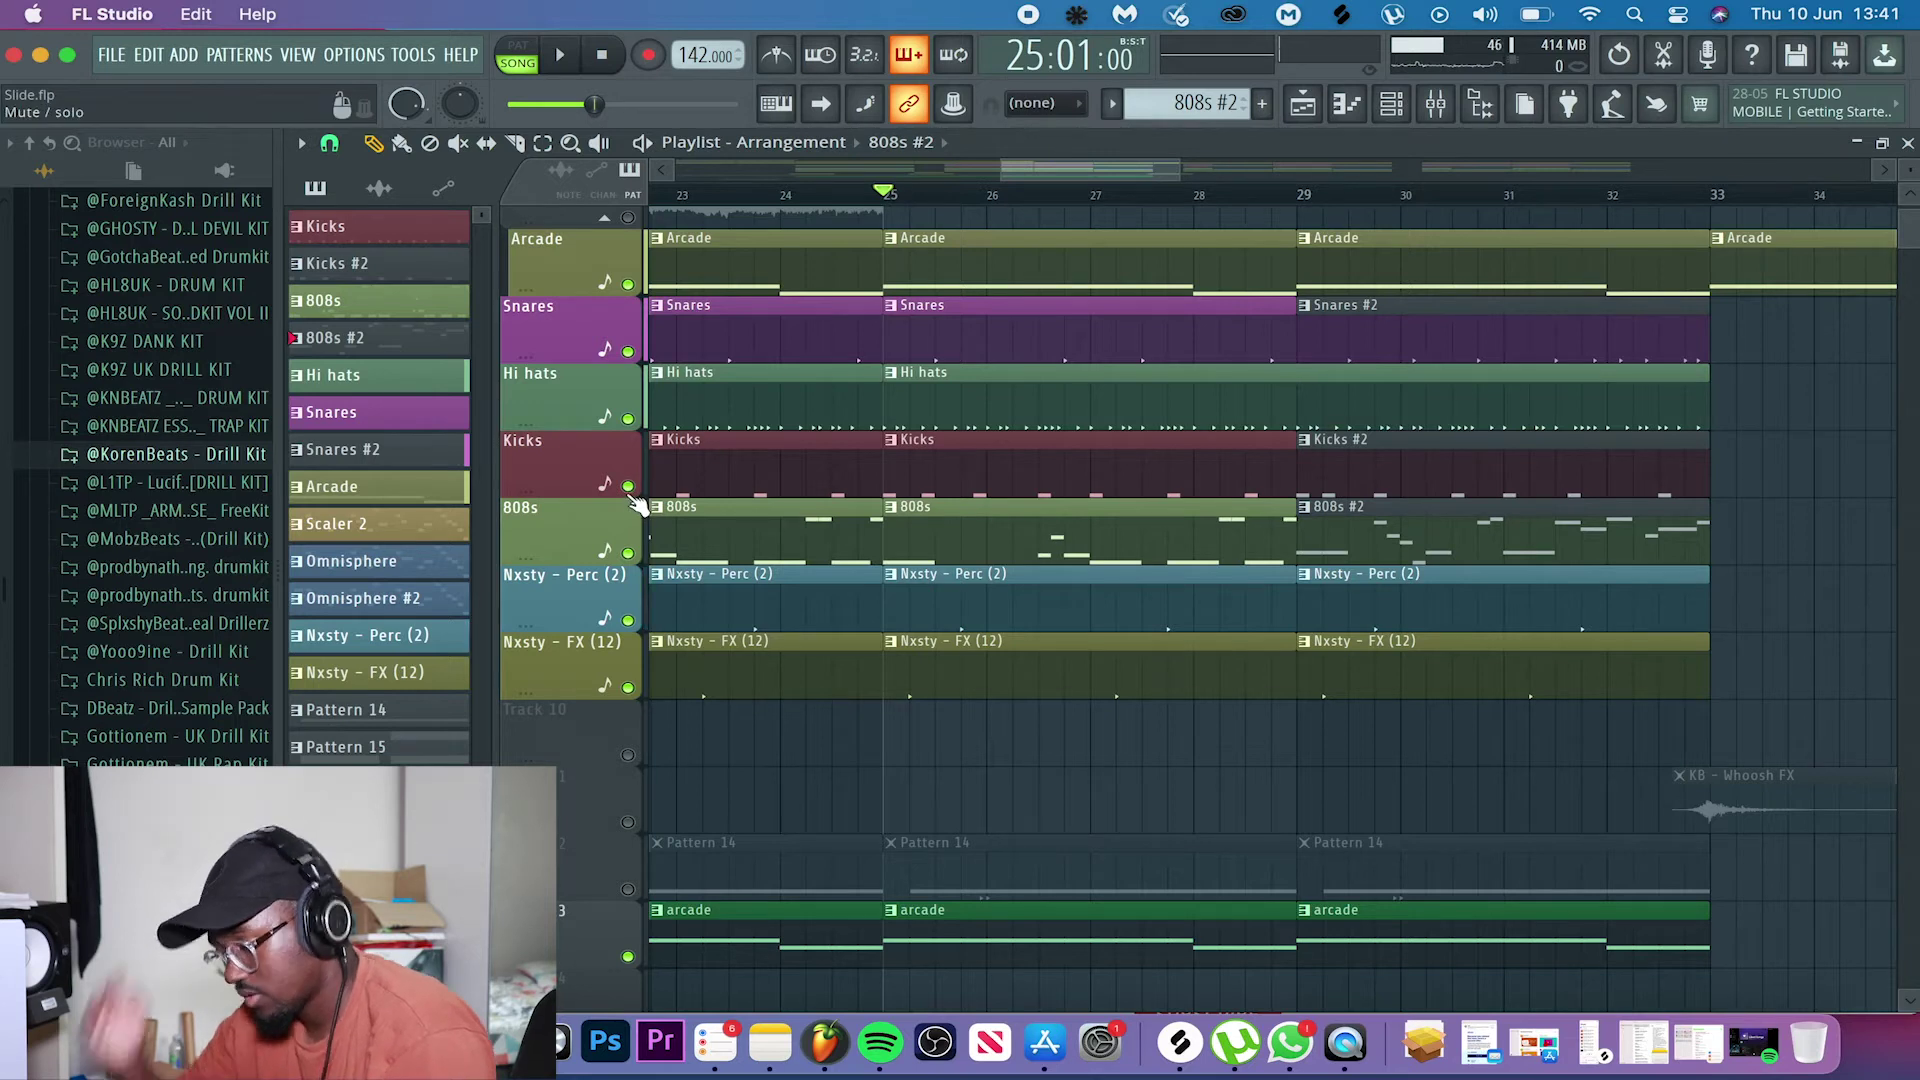
right_click(629, 487)
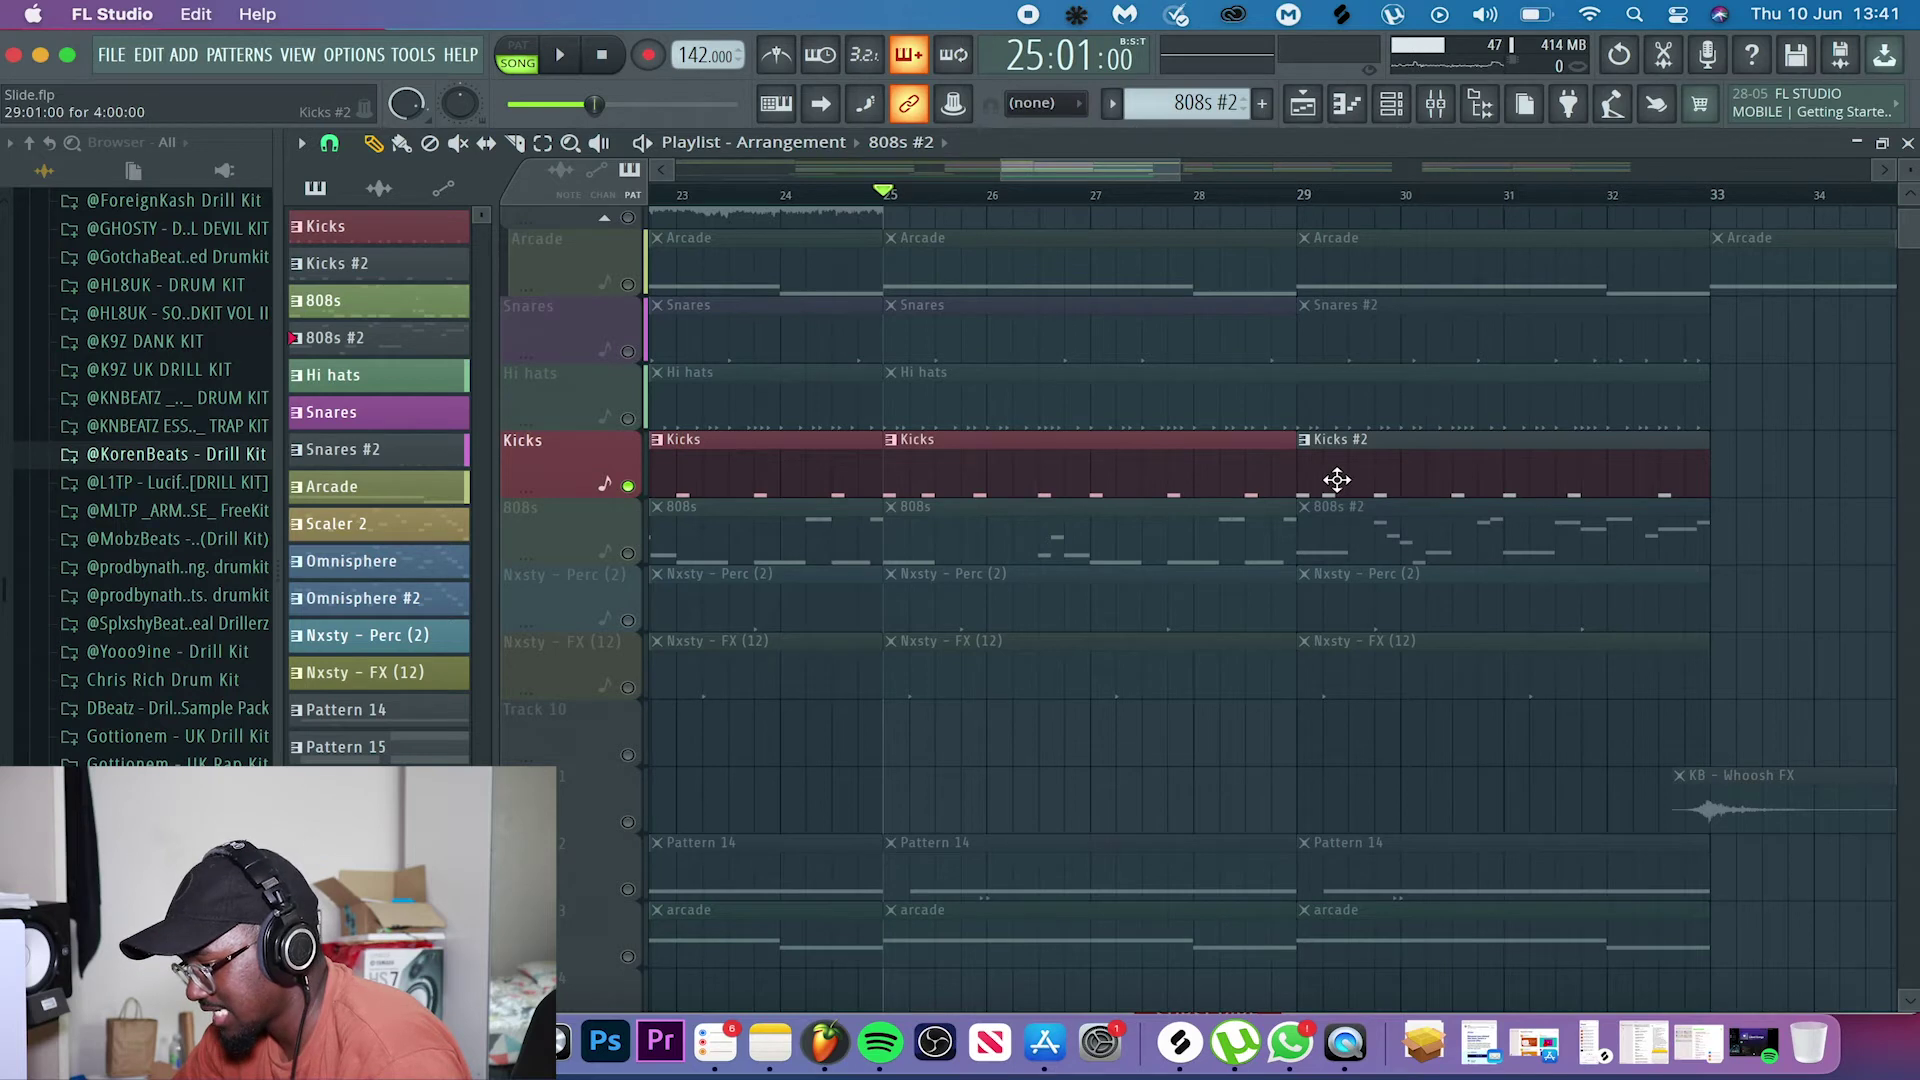
double_click(1080, 461)
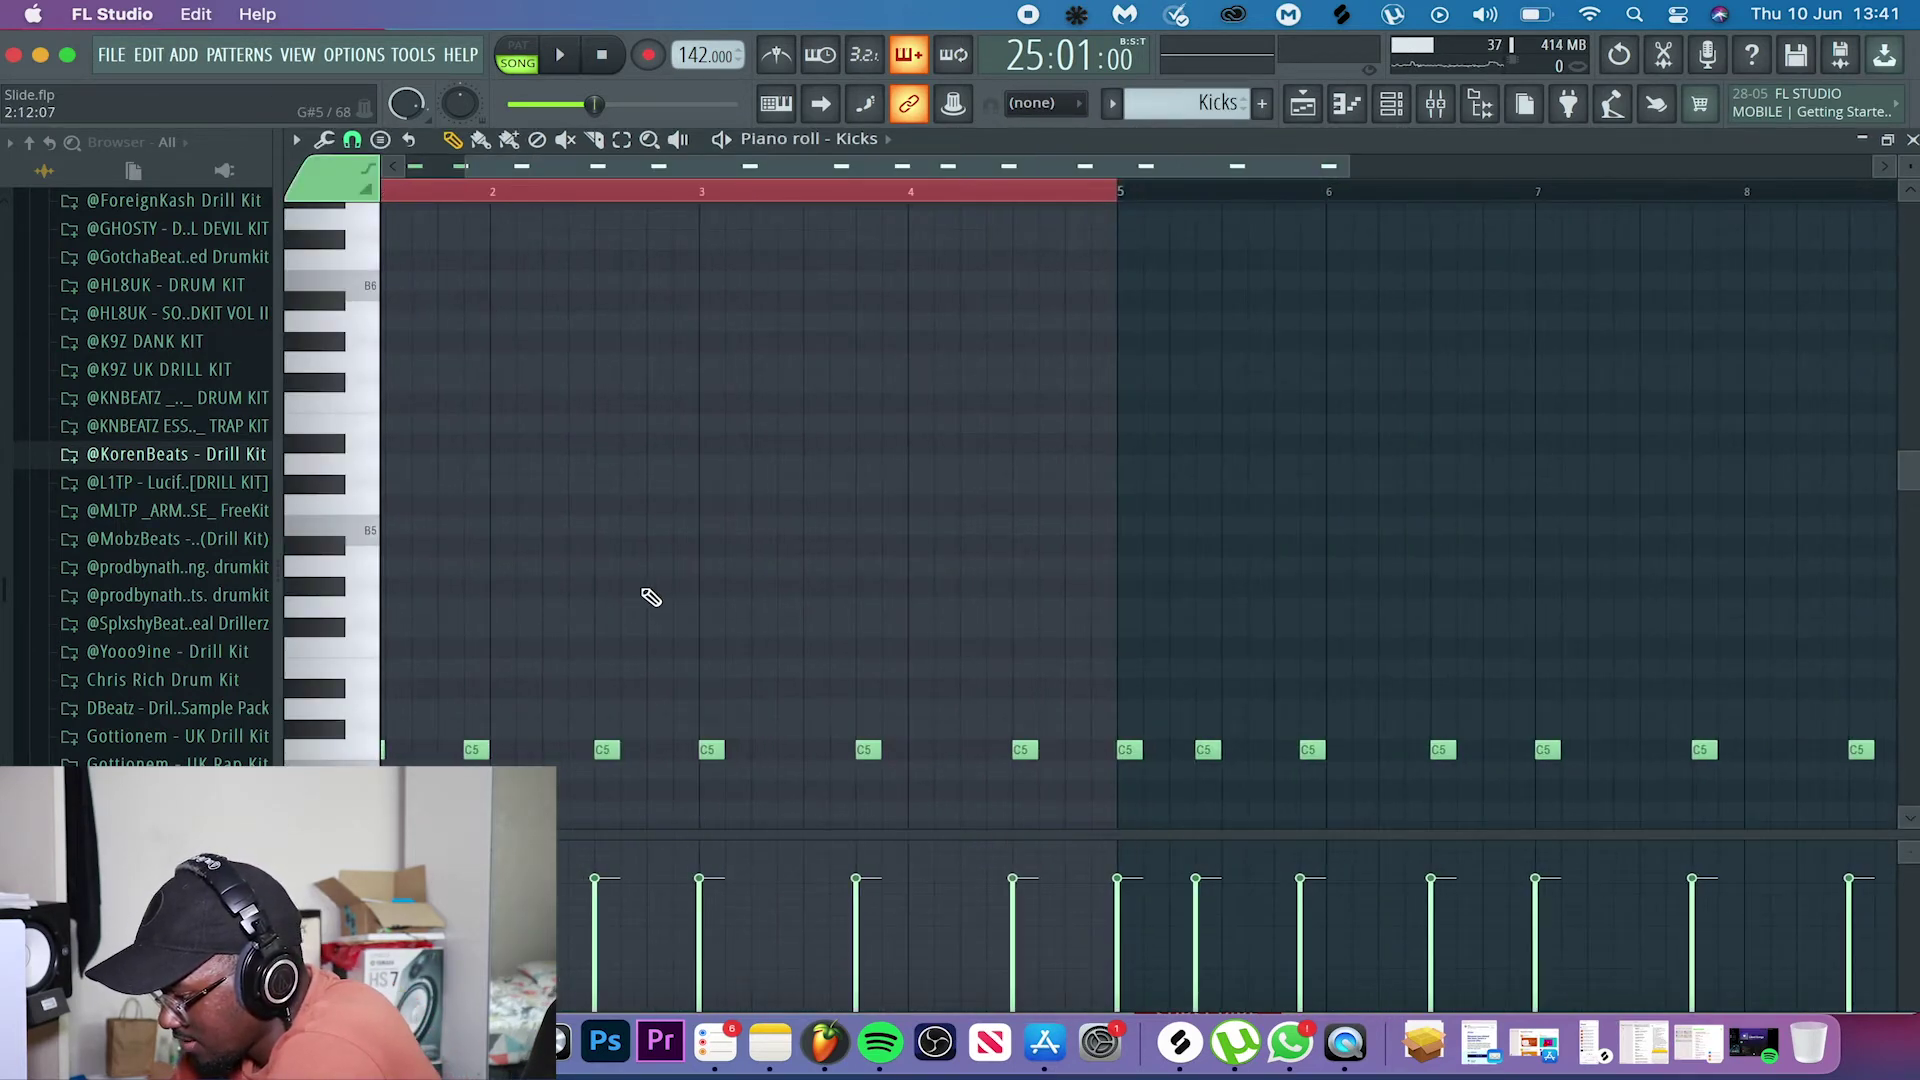
key("super+d")
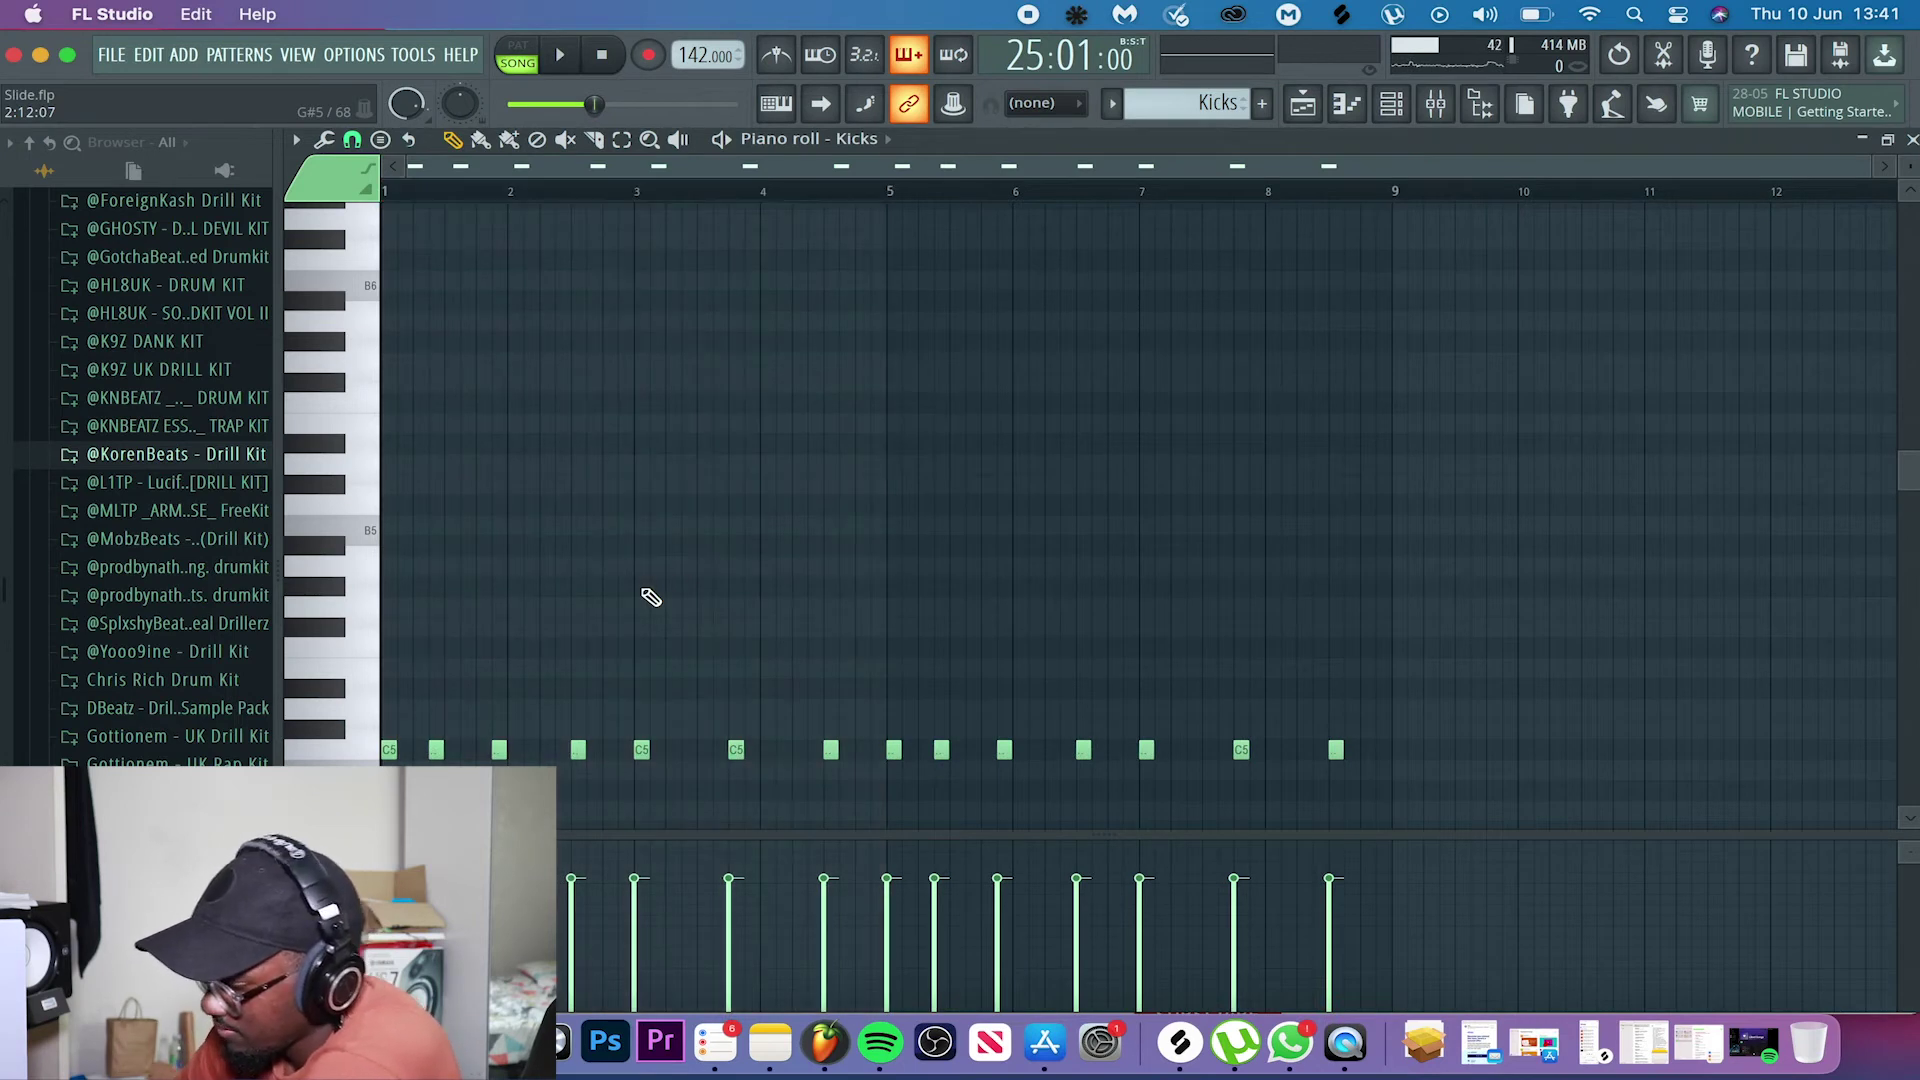
scroll(651, 597, "down", 2)
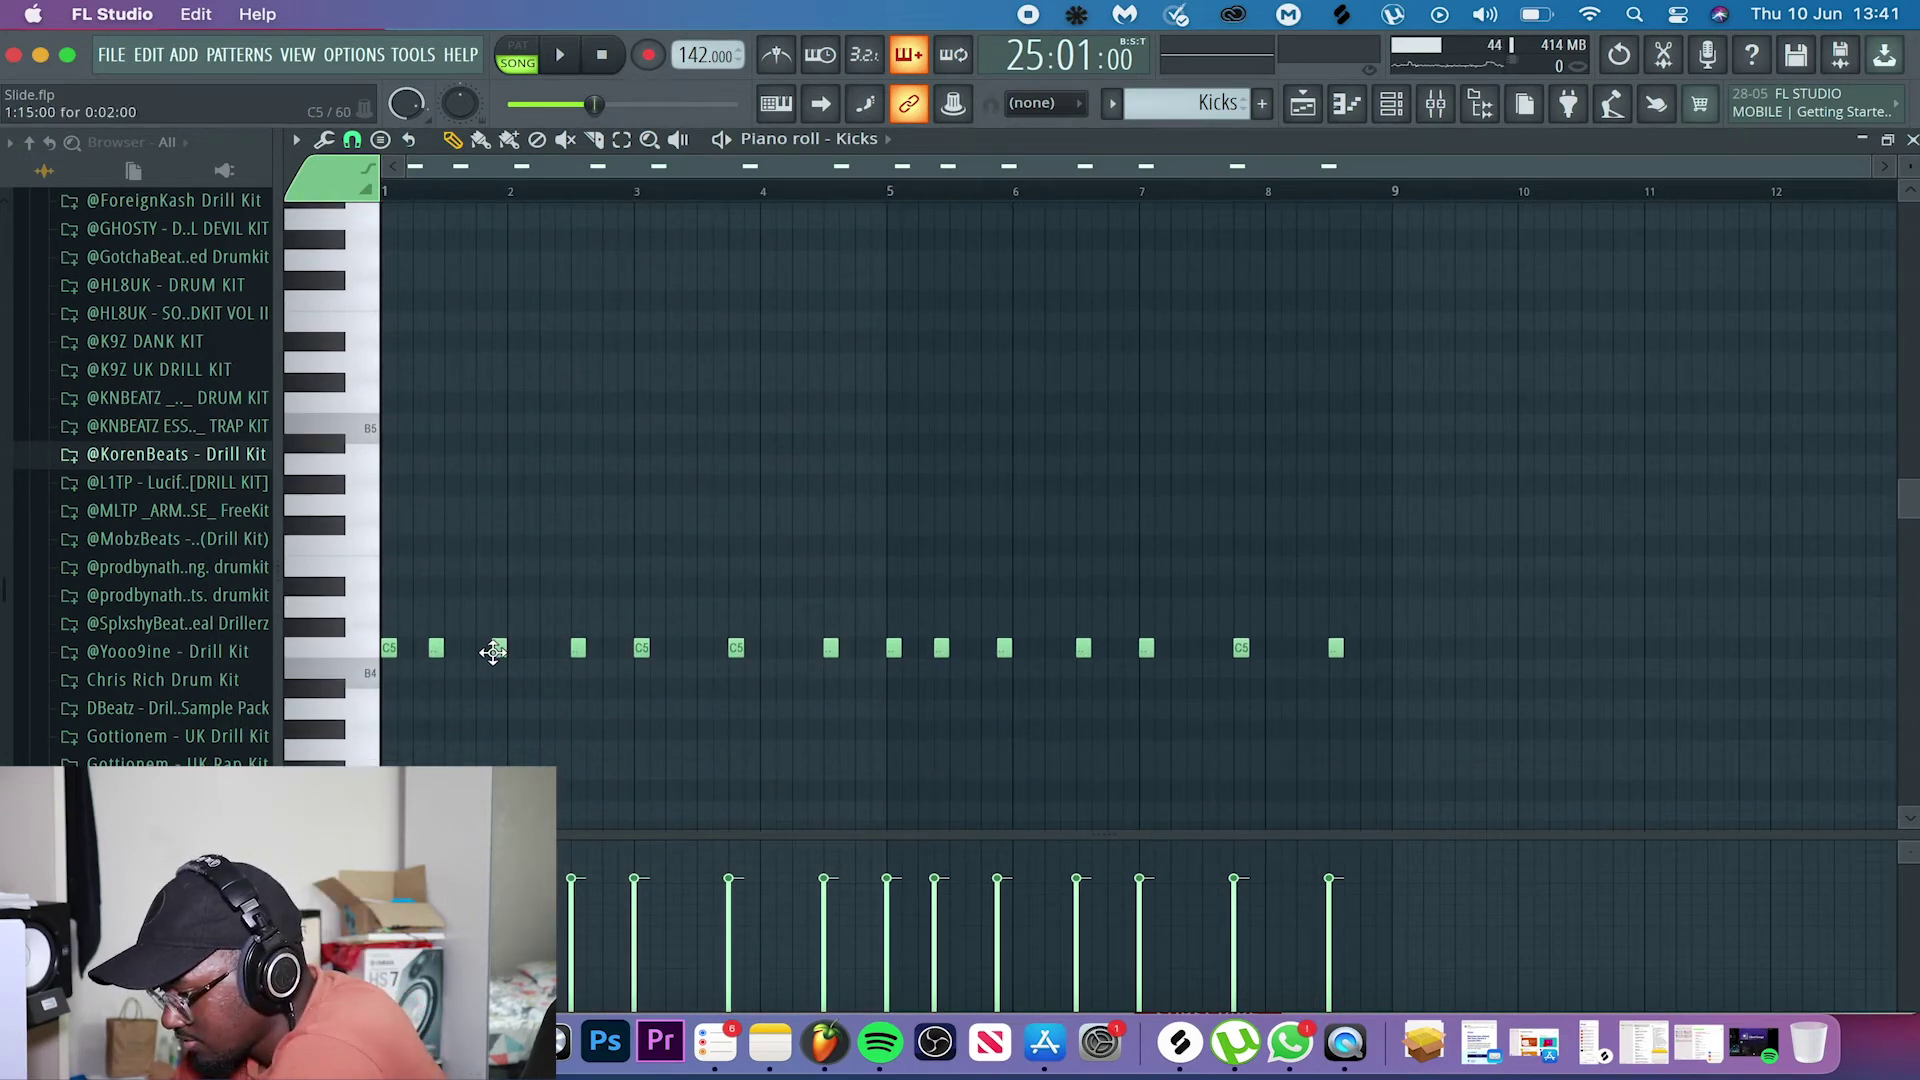
double_click(493, 651)
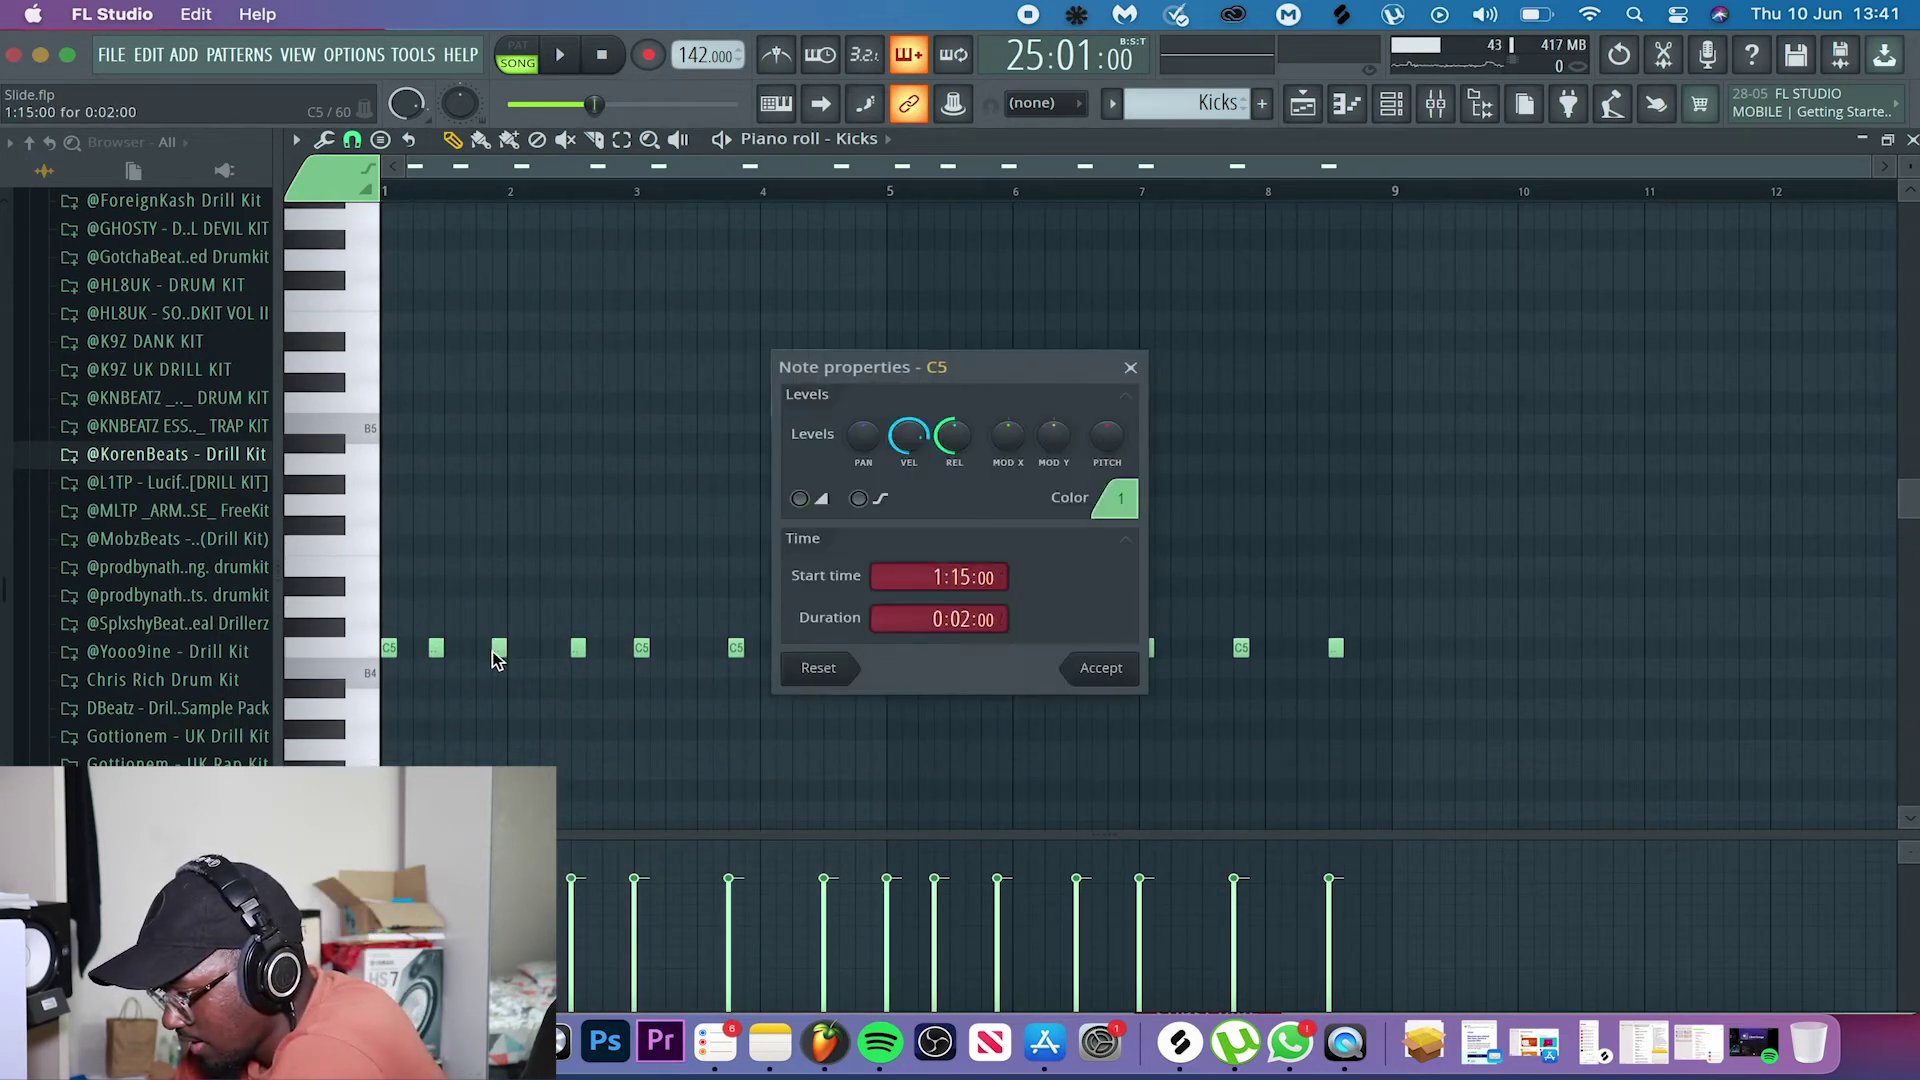
left_click(1130, 367)
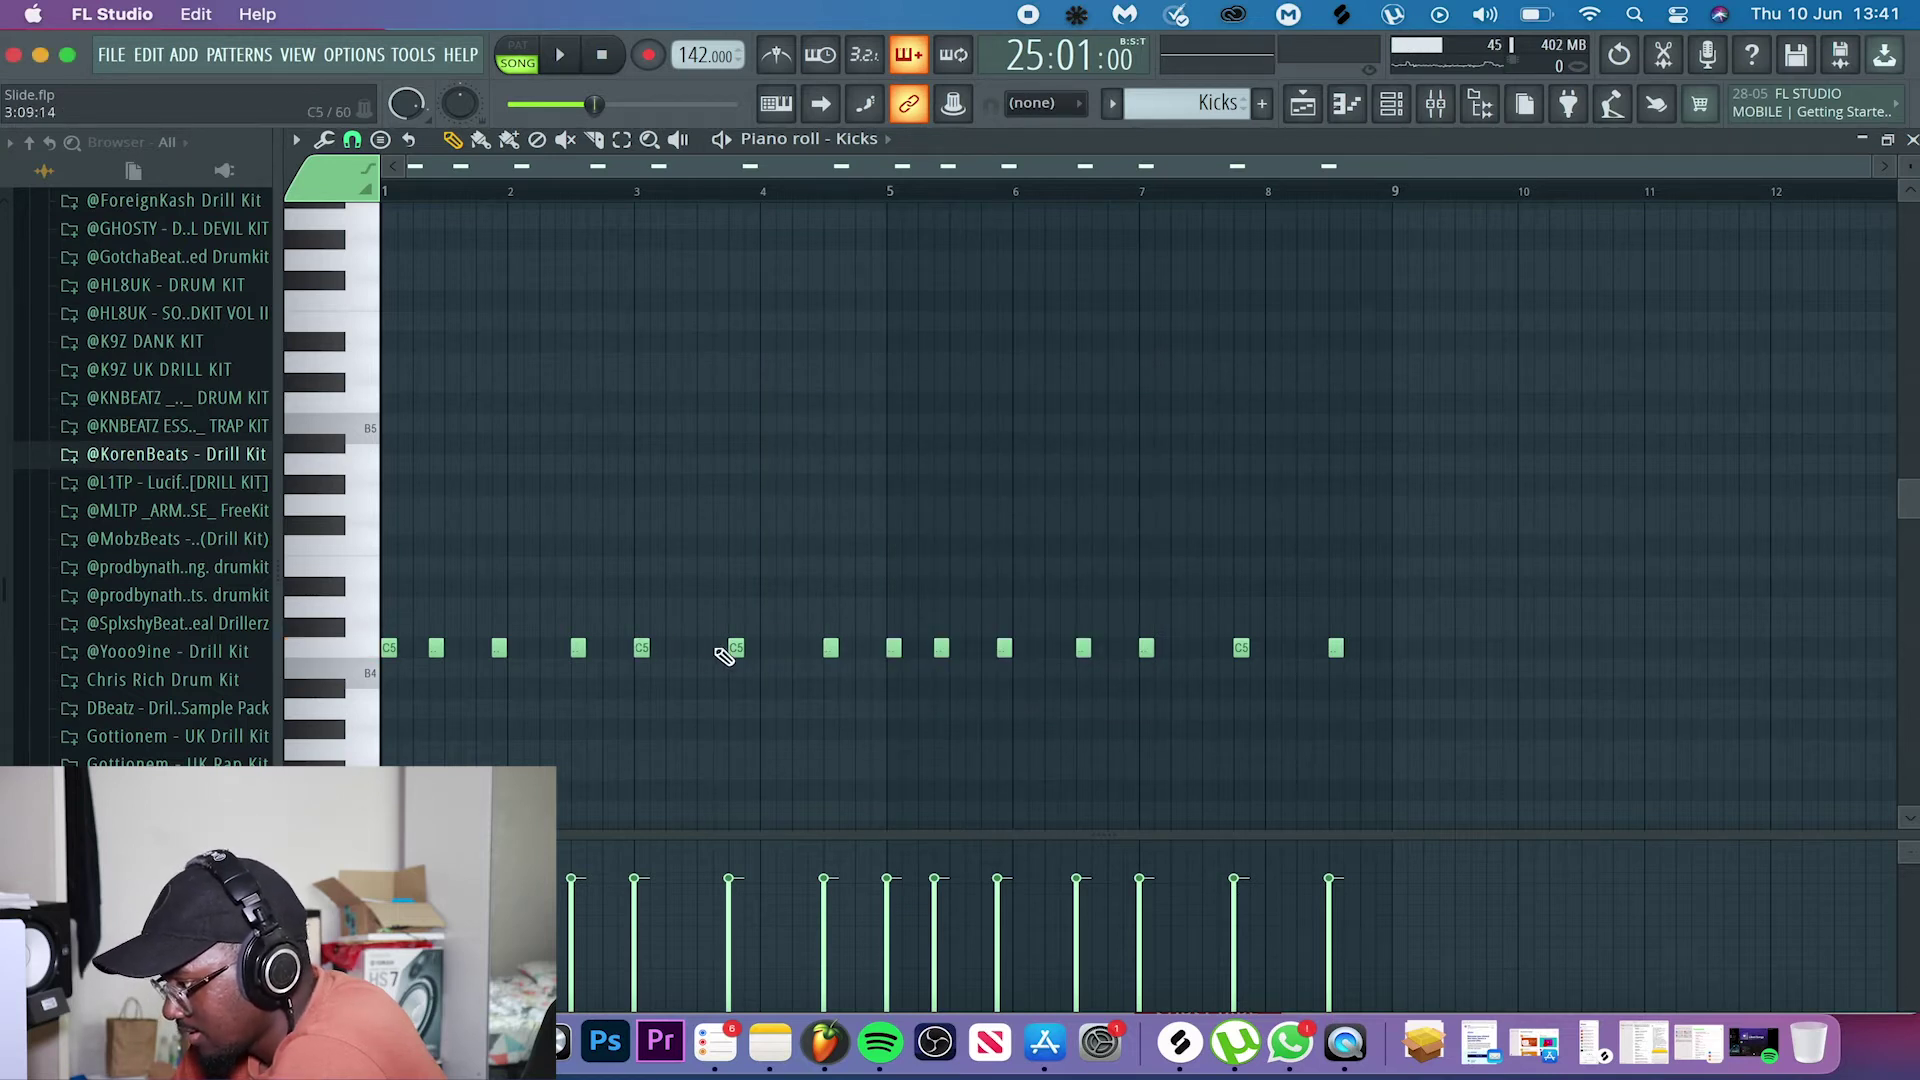
- Examine the Master channel's effect slots in the mixer, and close the mixer and piano roll
left_click(1436, 103)
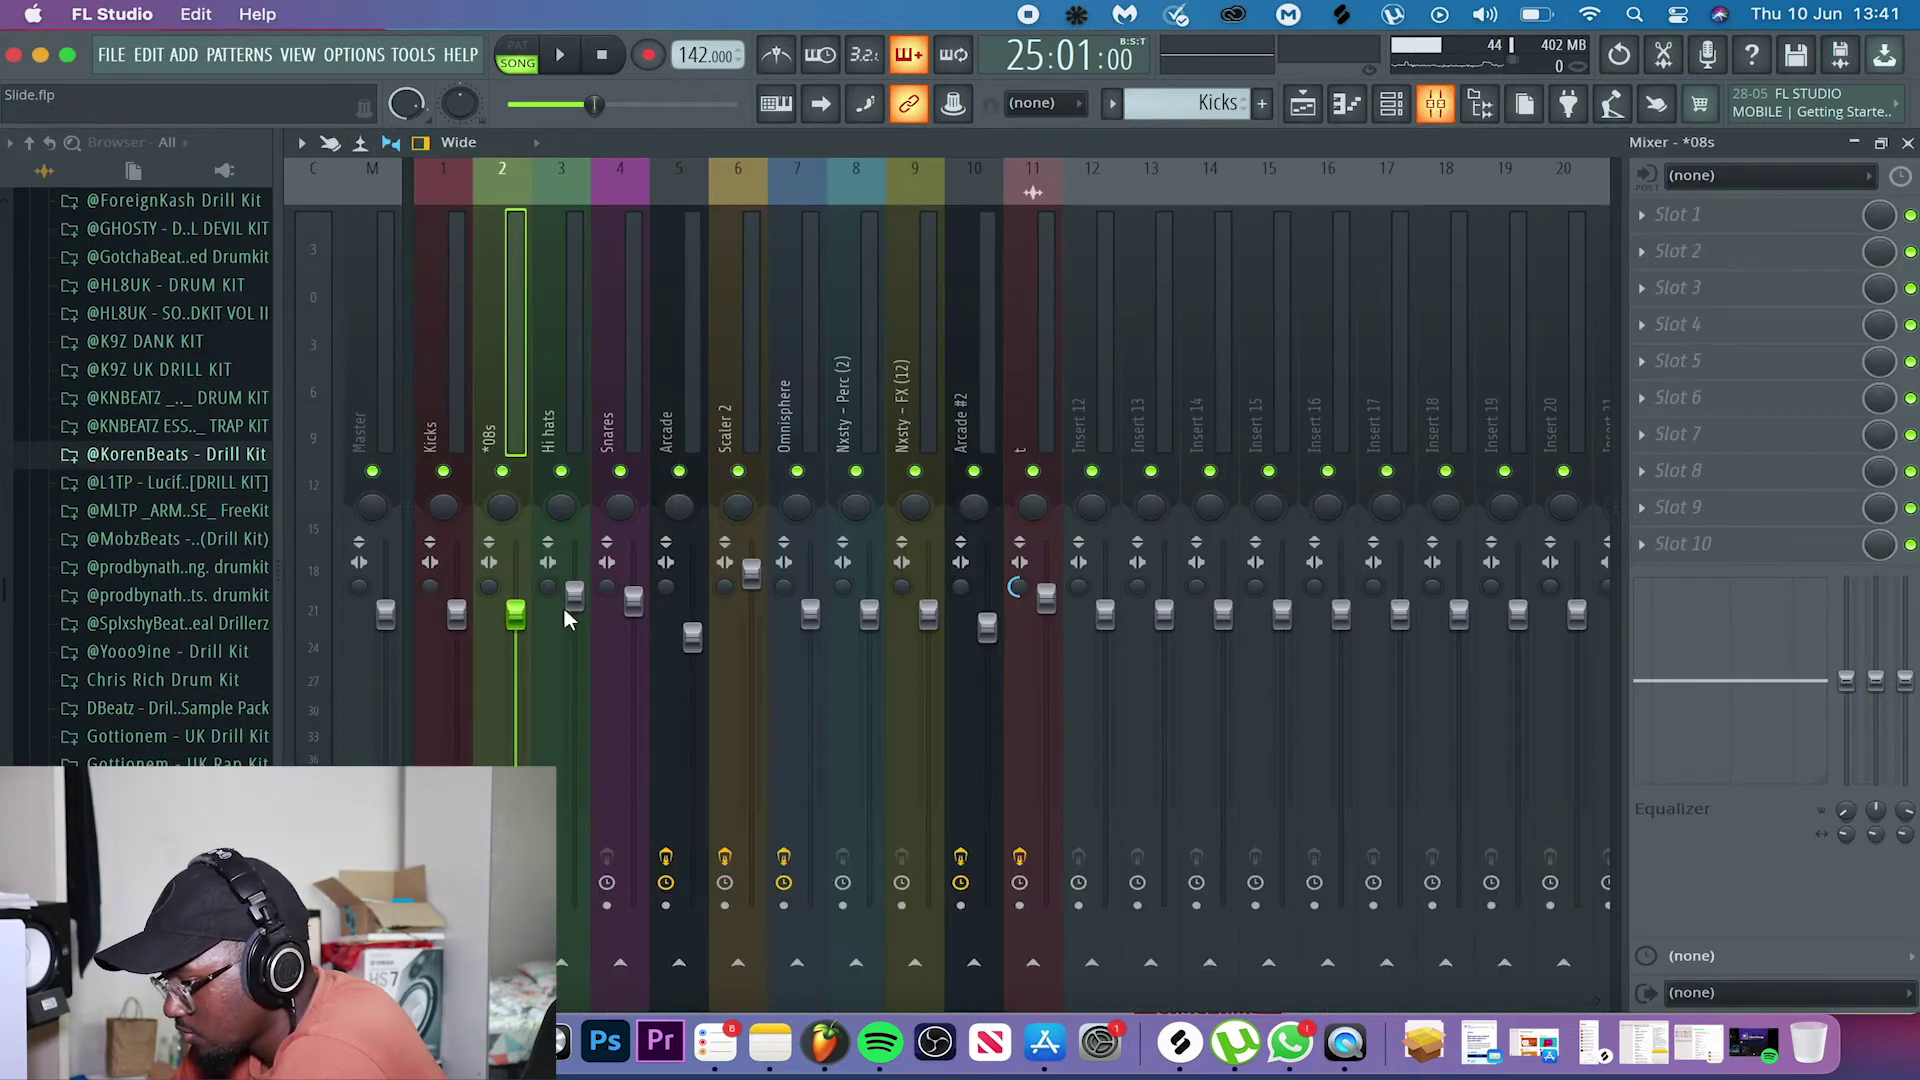
left_click(362, 389)
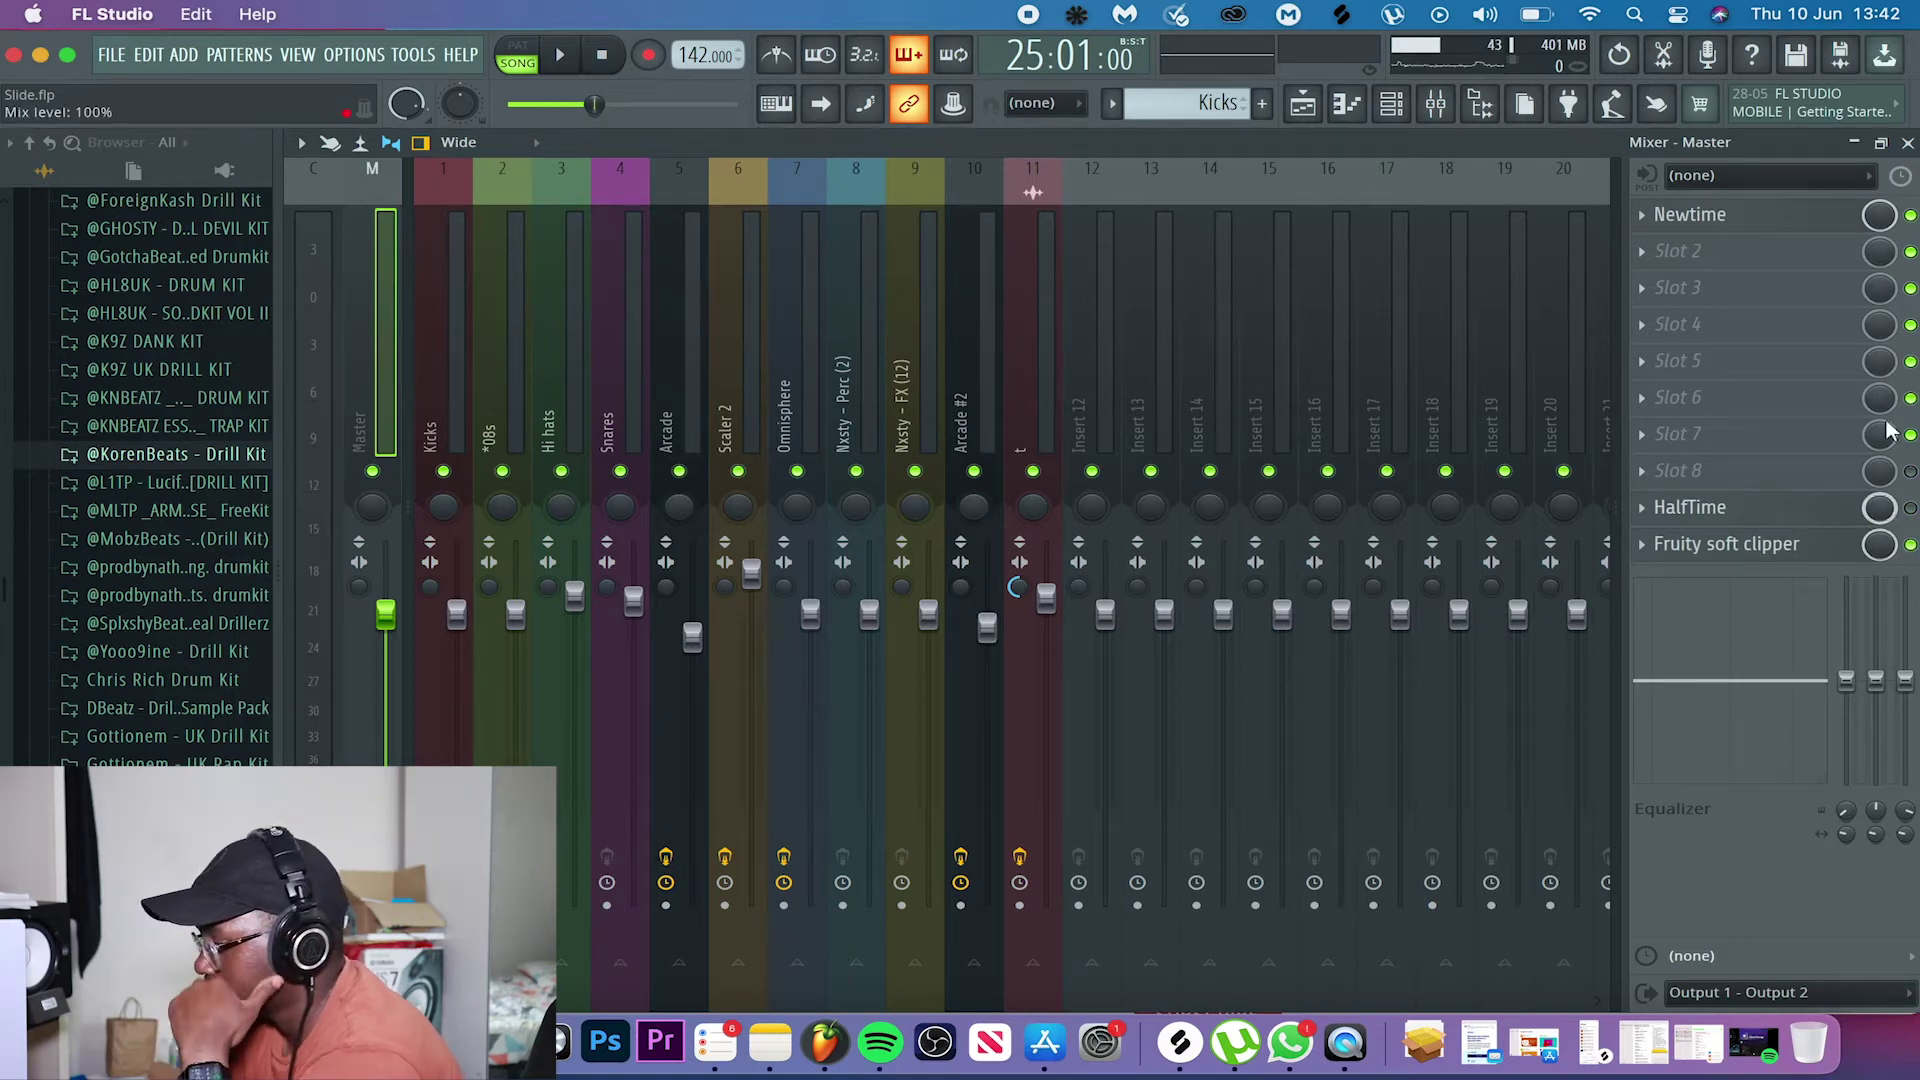
left_click(1907, 145)
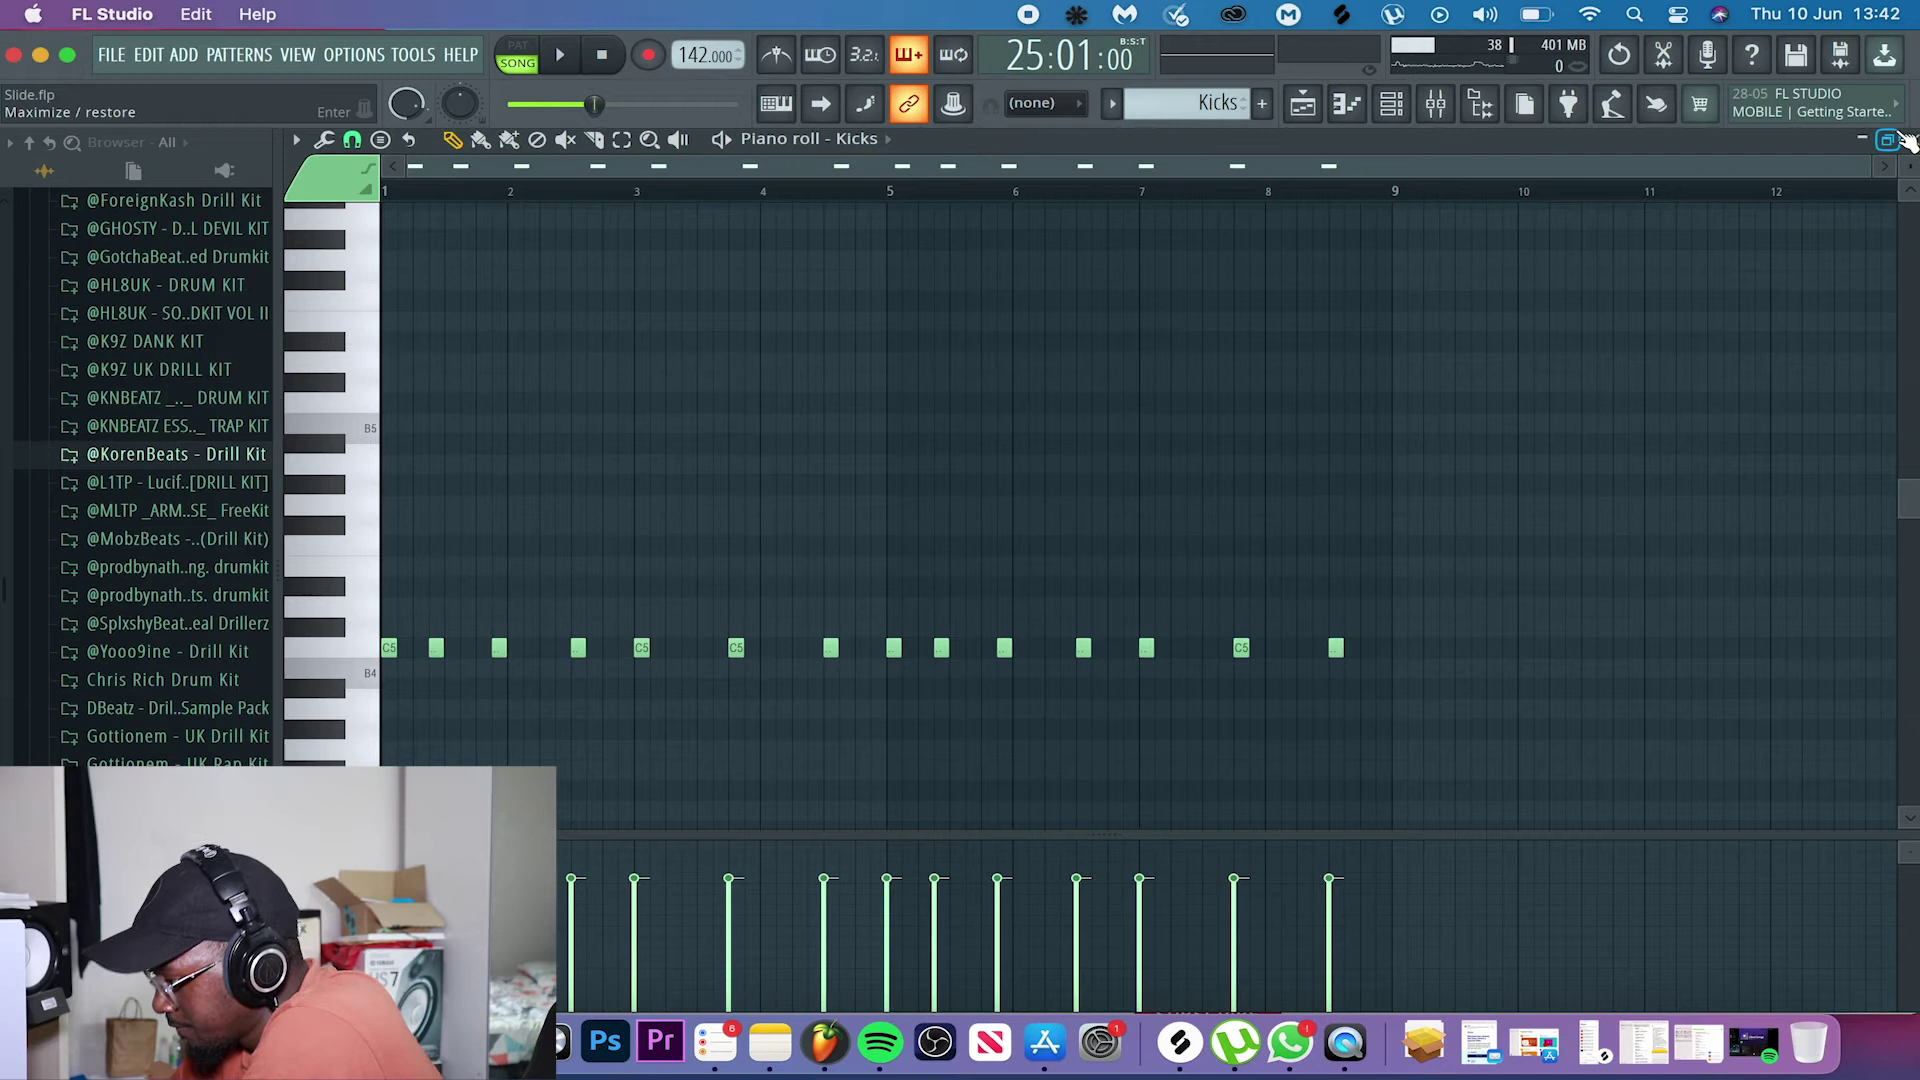
left_click(1912, 143)
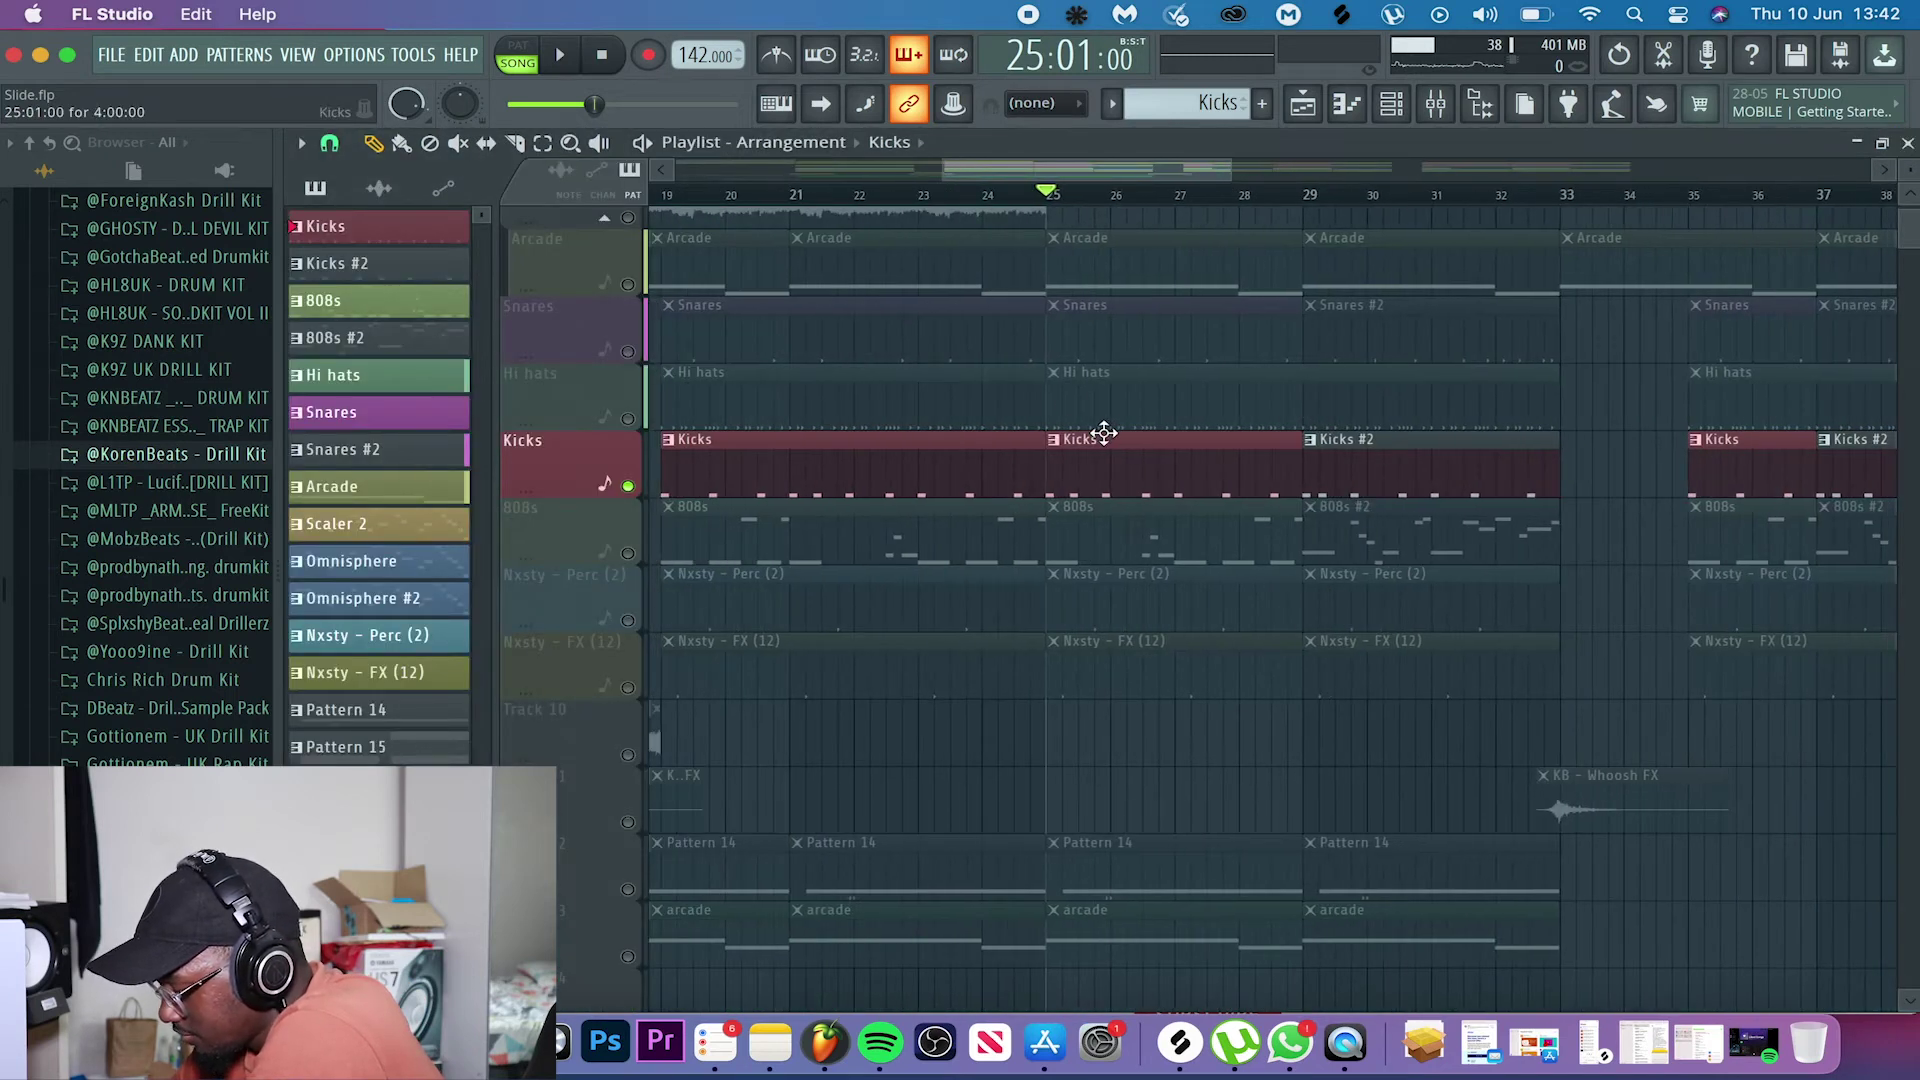
- Audition the soloed Kicks track from bar 25 in the playlist
scroll(1072, 388, "up", 2)
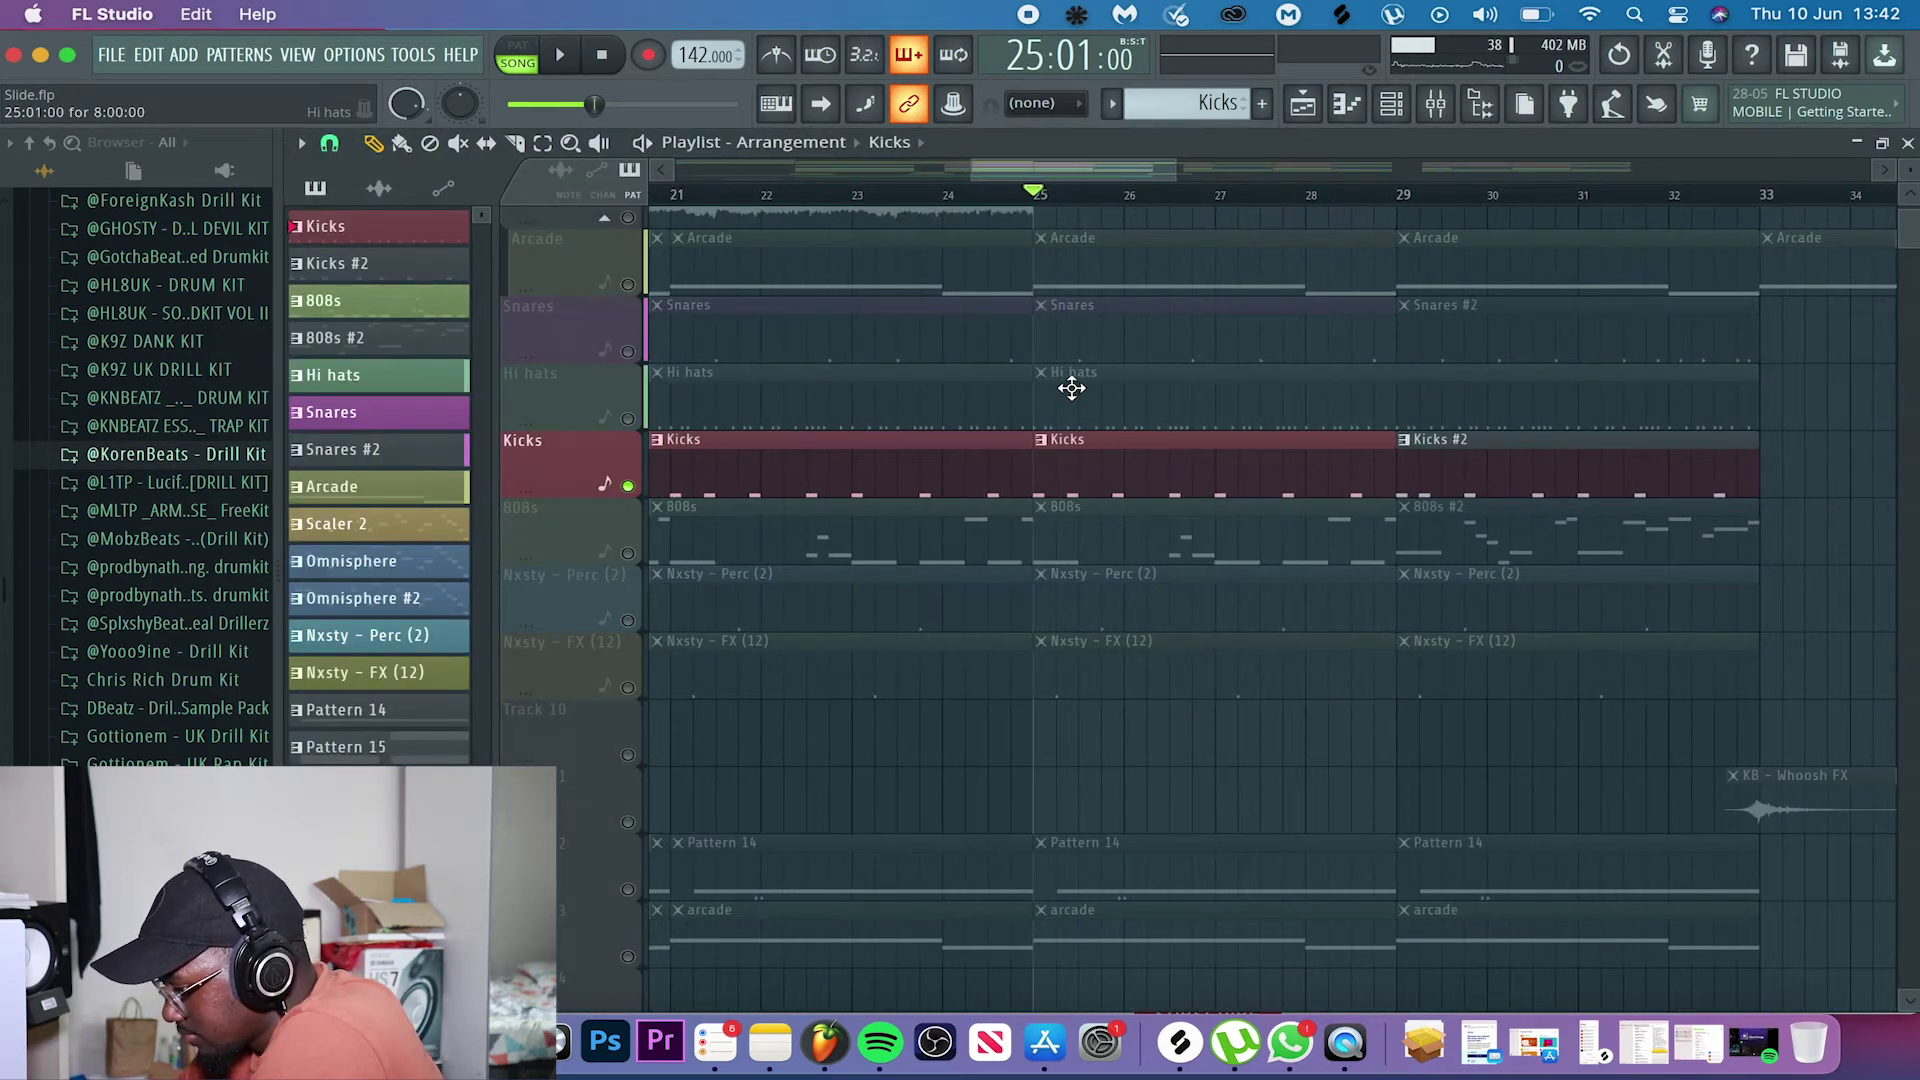
key("space")
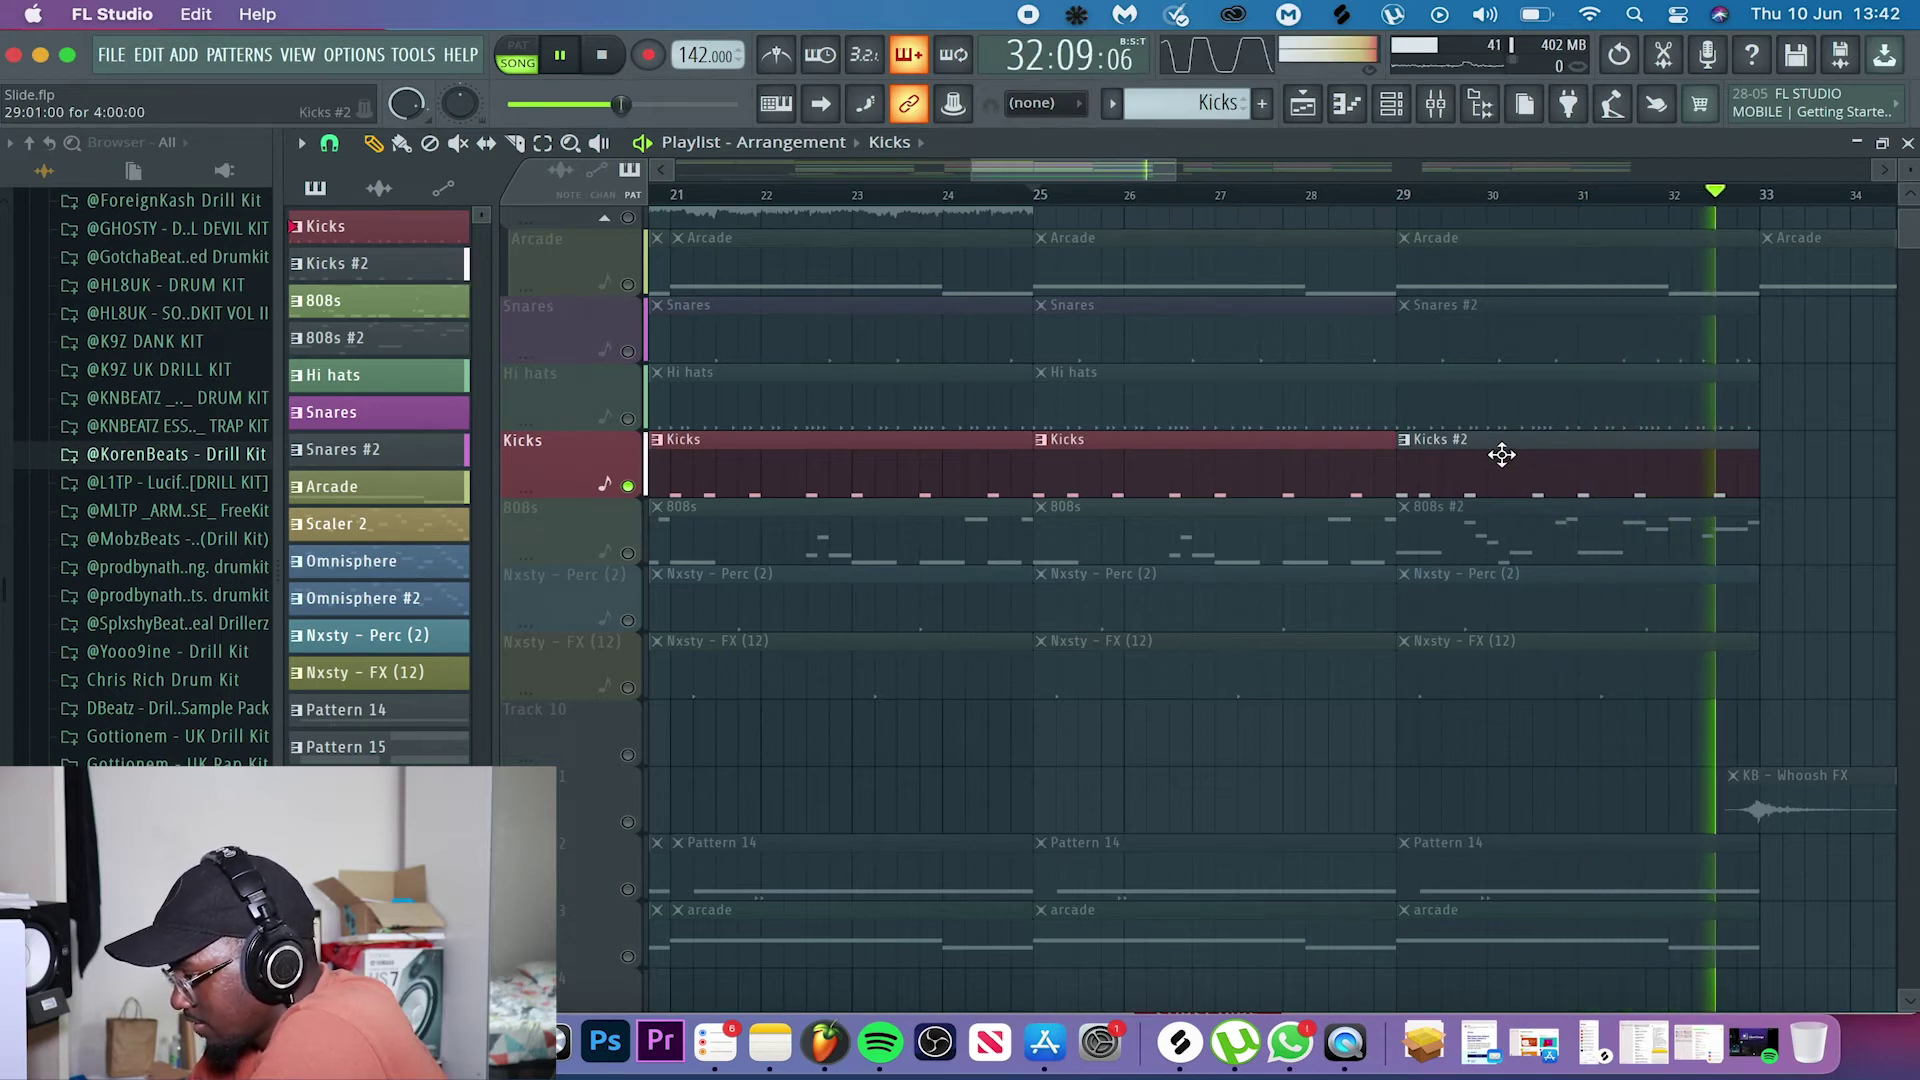
key("space")
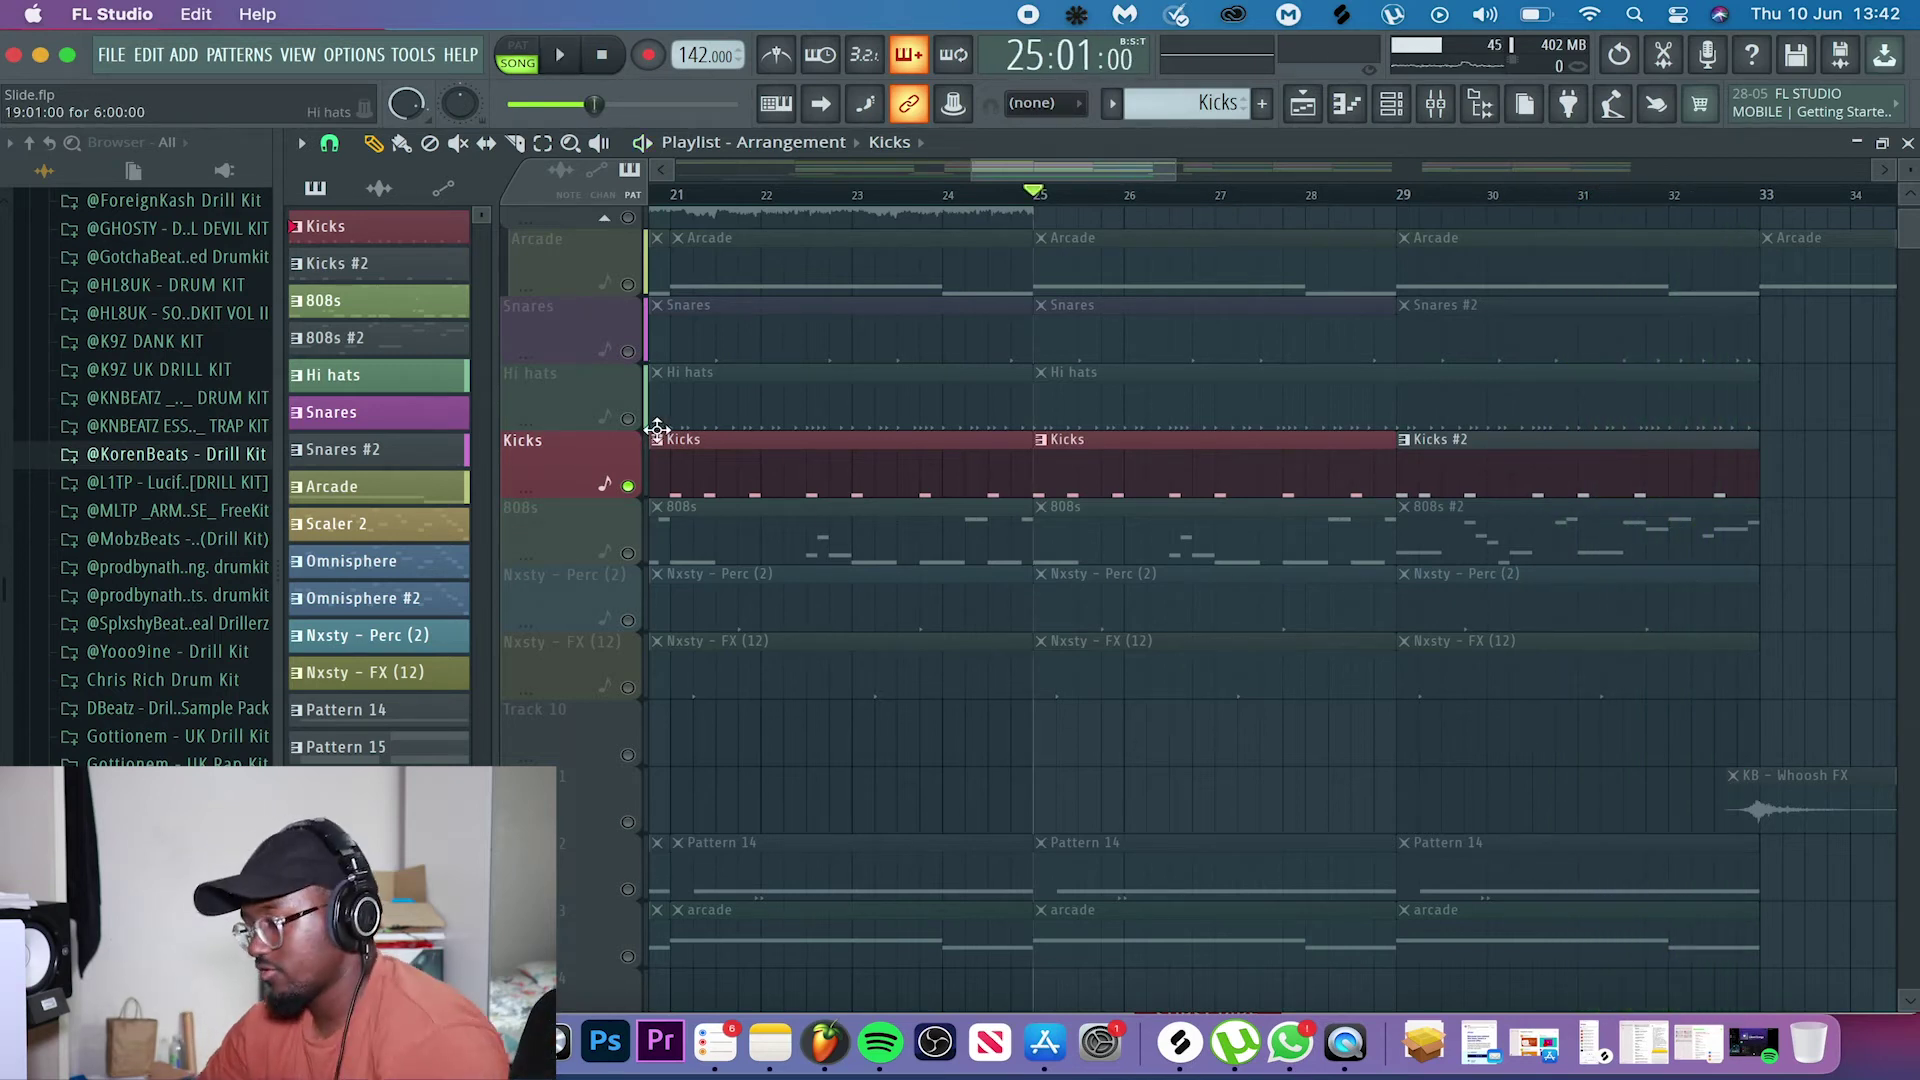
- Turn off the Kicks solo to bring back all tracks, and mute the Pattern 14 track
right_click(629, 487)
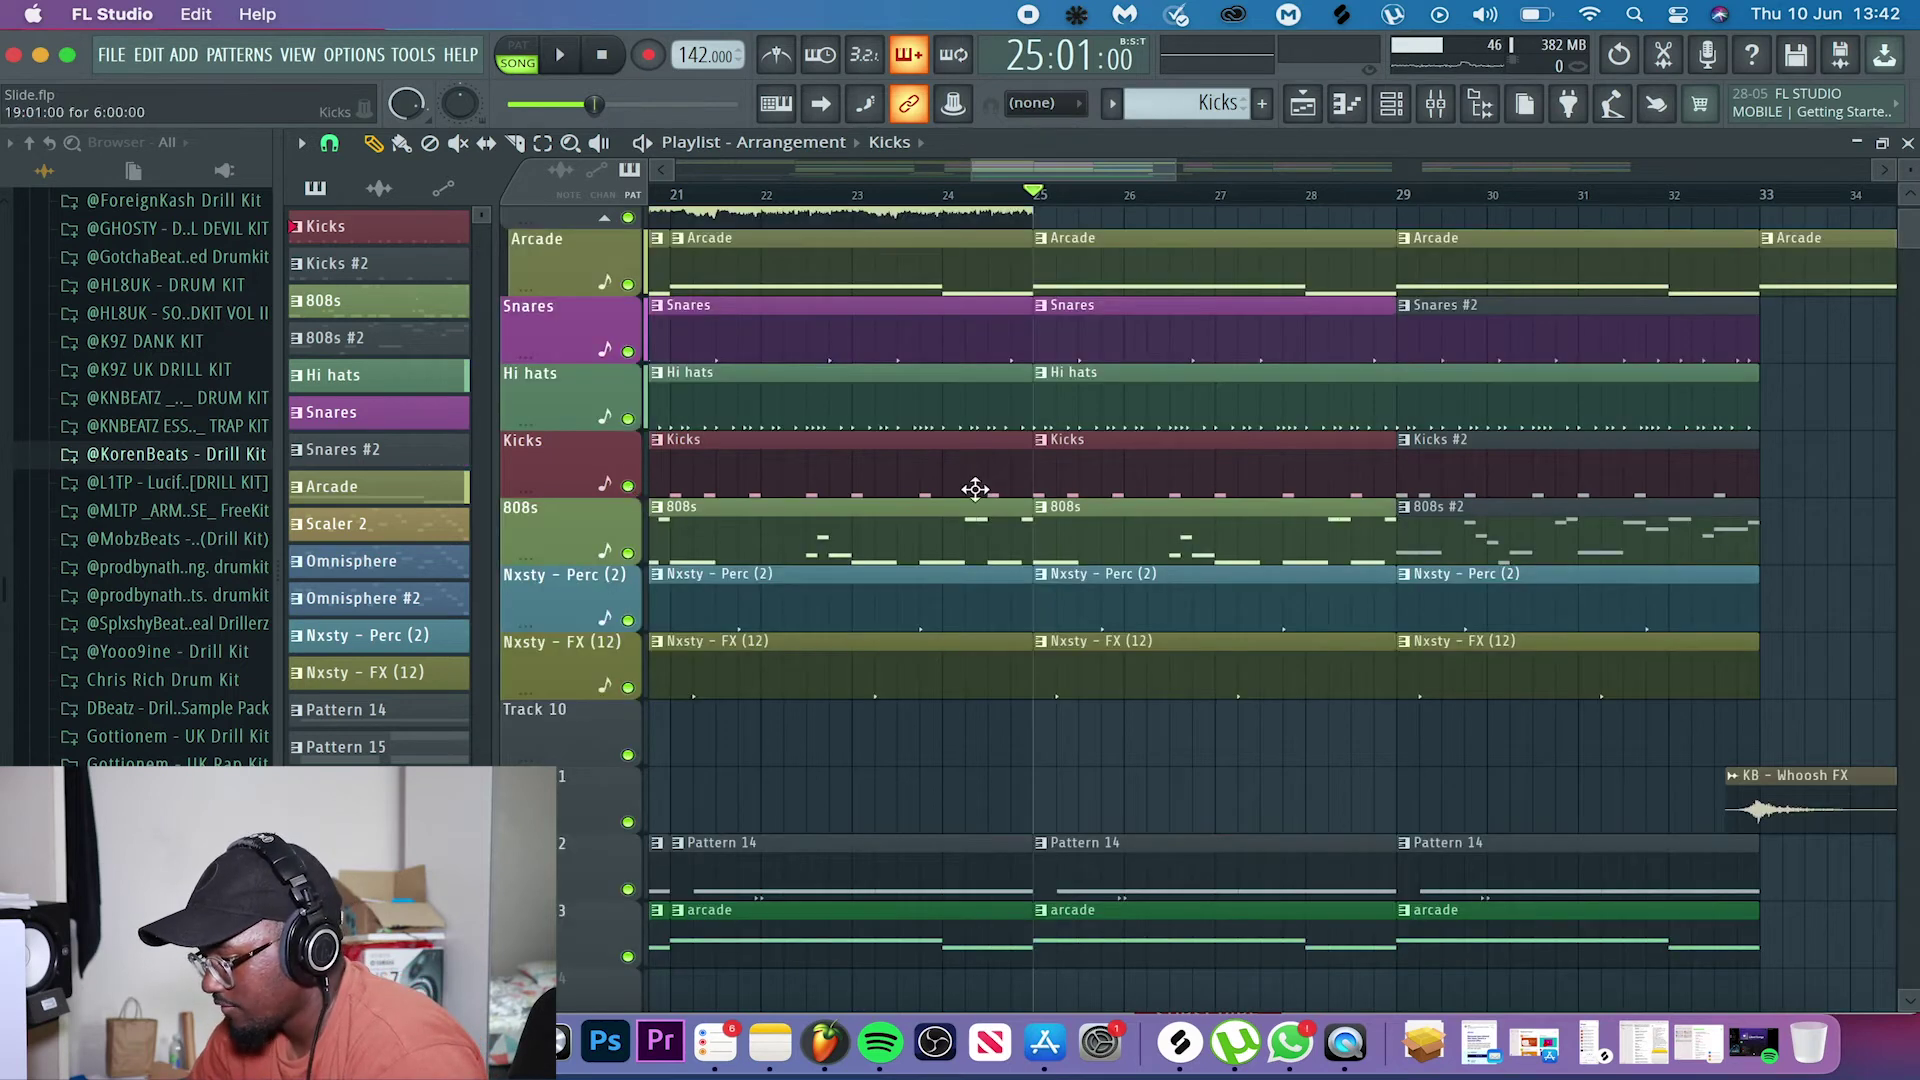
scroll(1040, 495, "right", 2)
scroll(1040, 495, "up", 1)
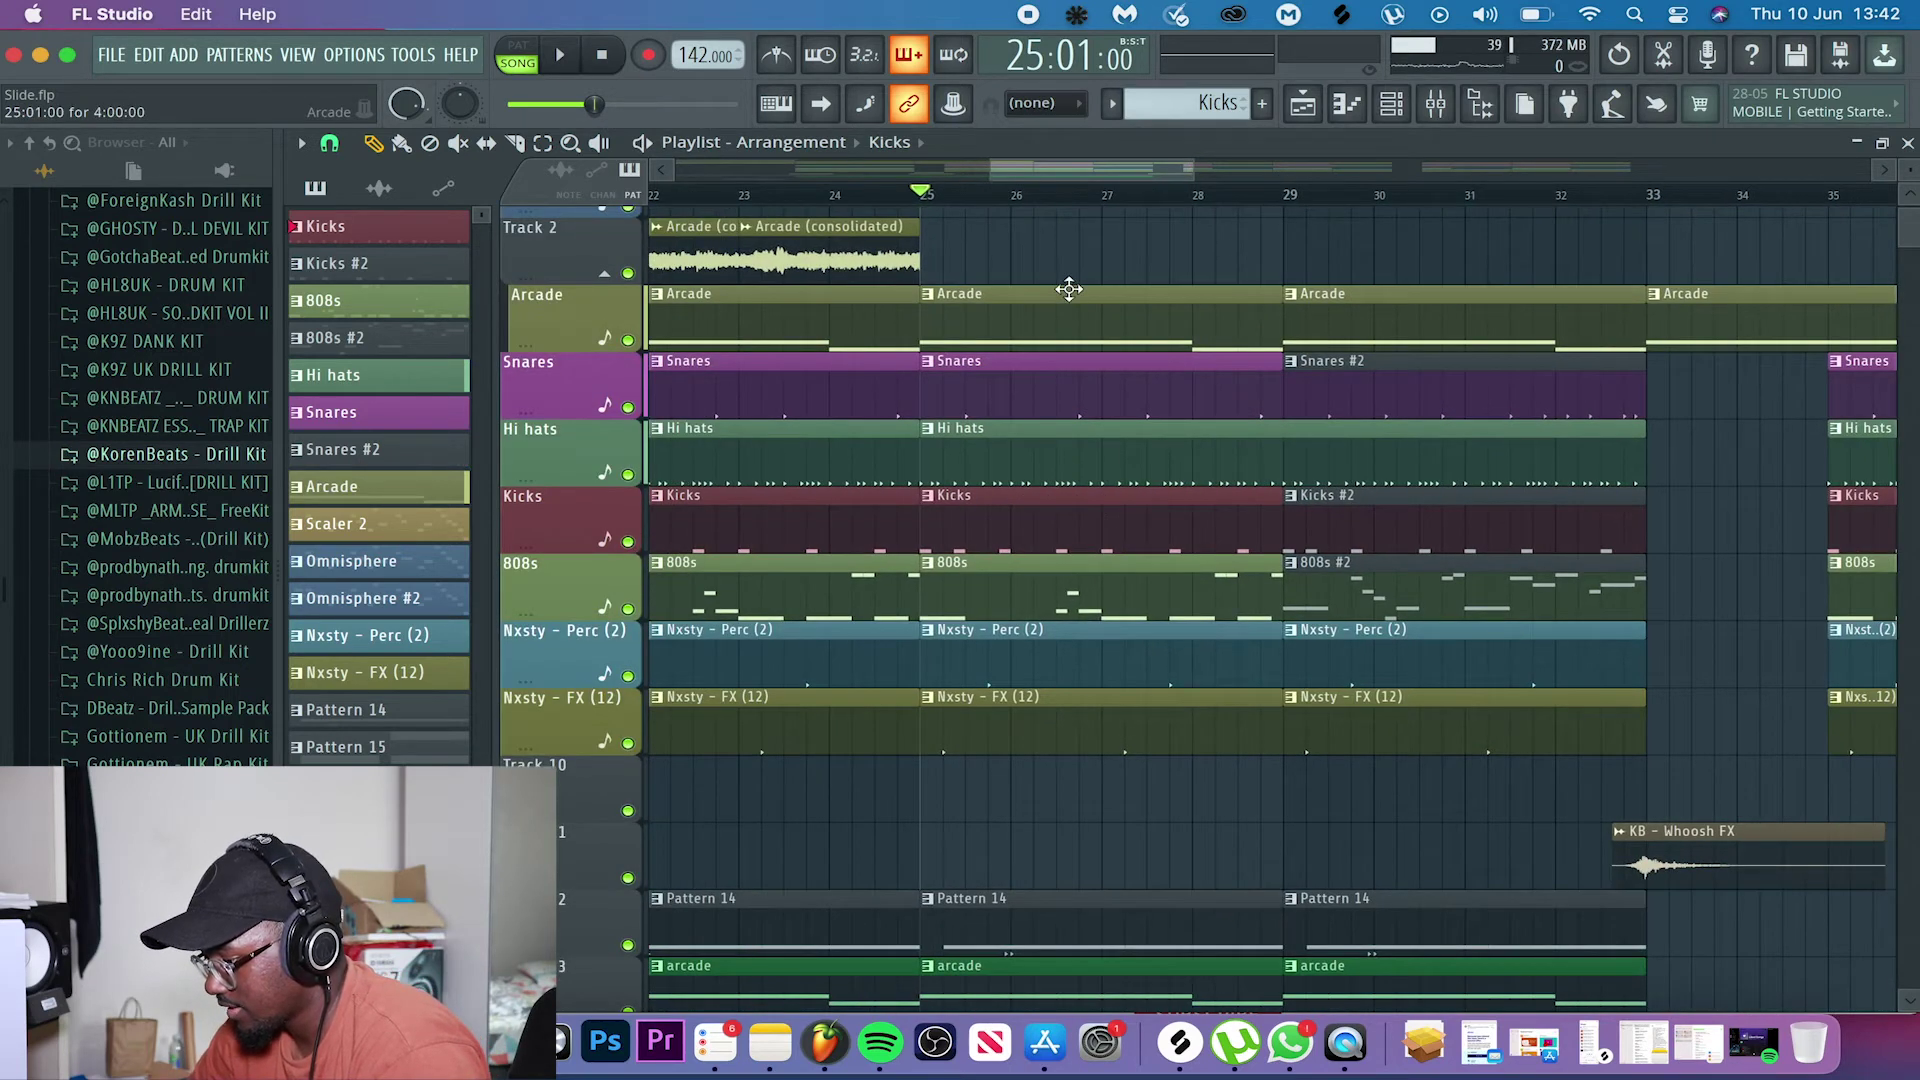
scroll(1069, 289, "down", 2)
scroll(1069, 289, "left", 1)
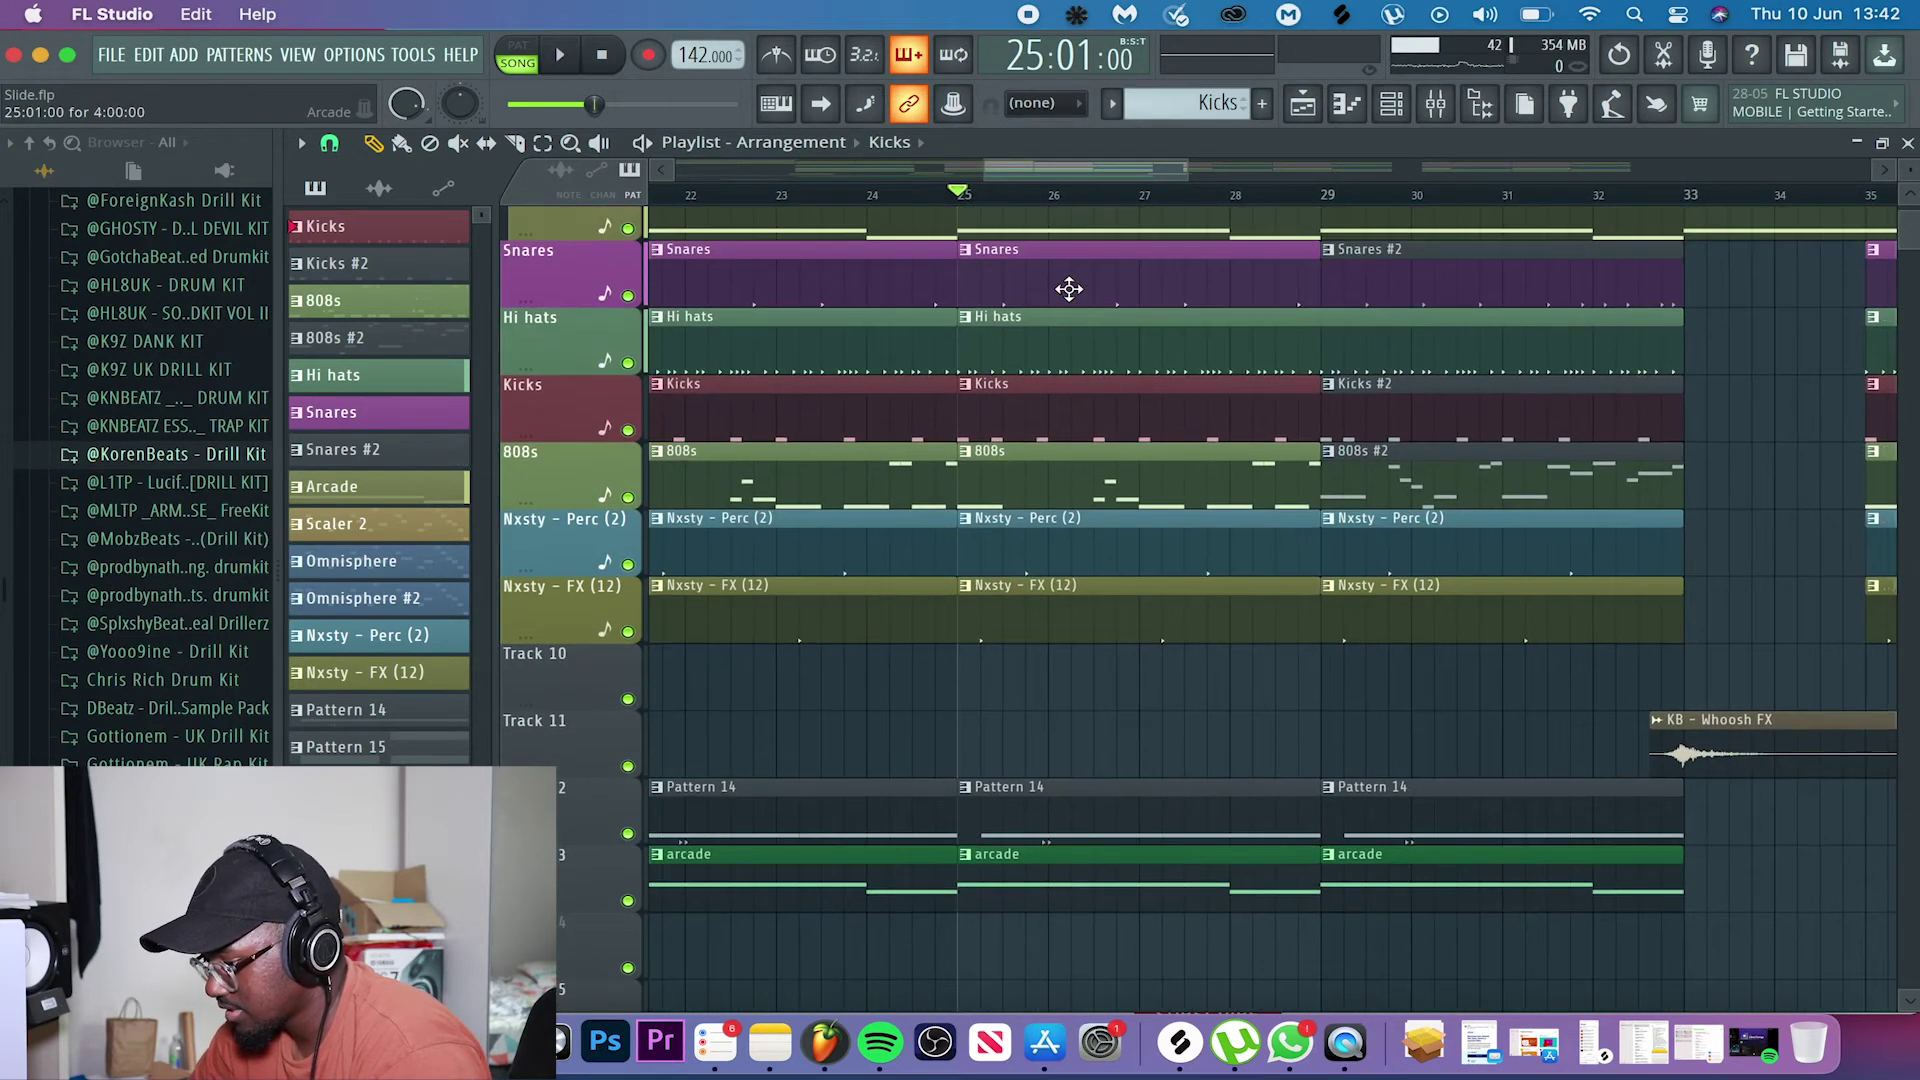
left_click(628, 833)
- Audition the full drum arrangement together with the Arcade melody from bar 25
key("space")
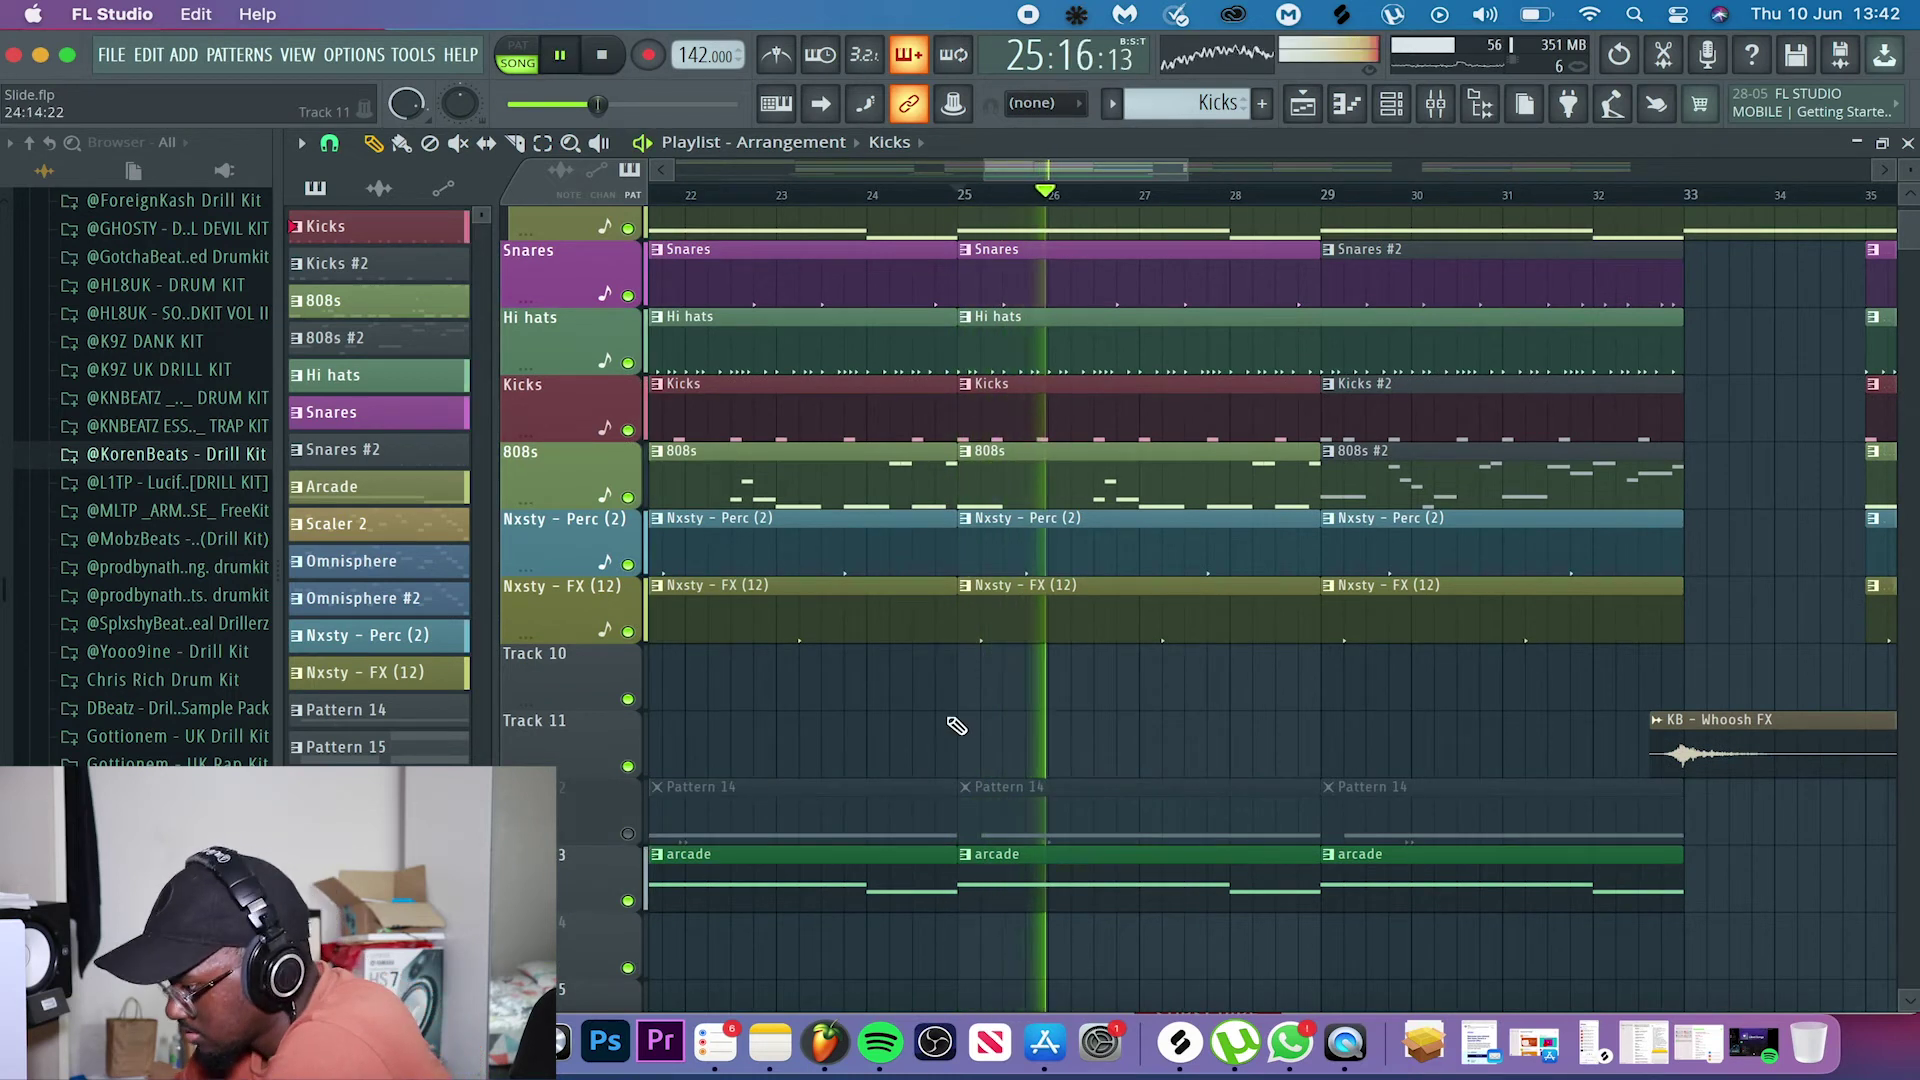
scroll(955, 724, "up", 1)
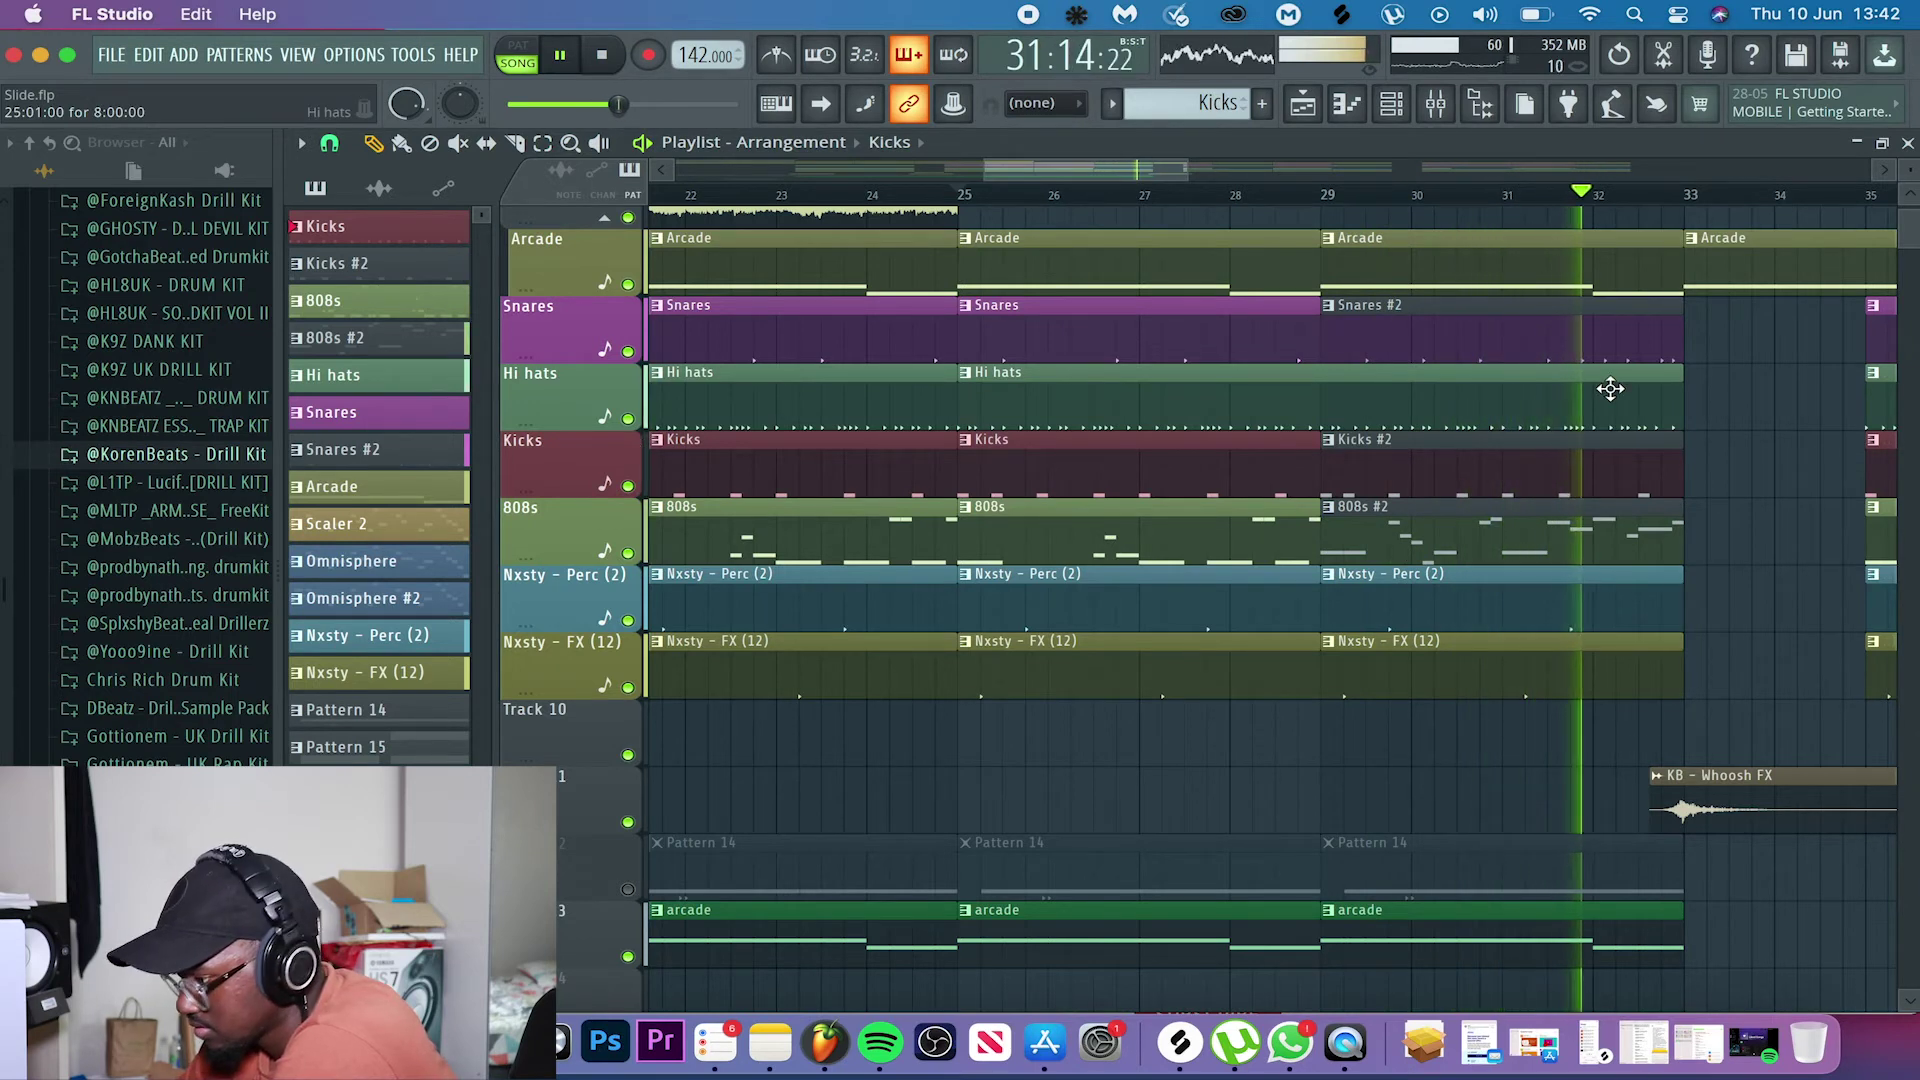
key("space")
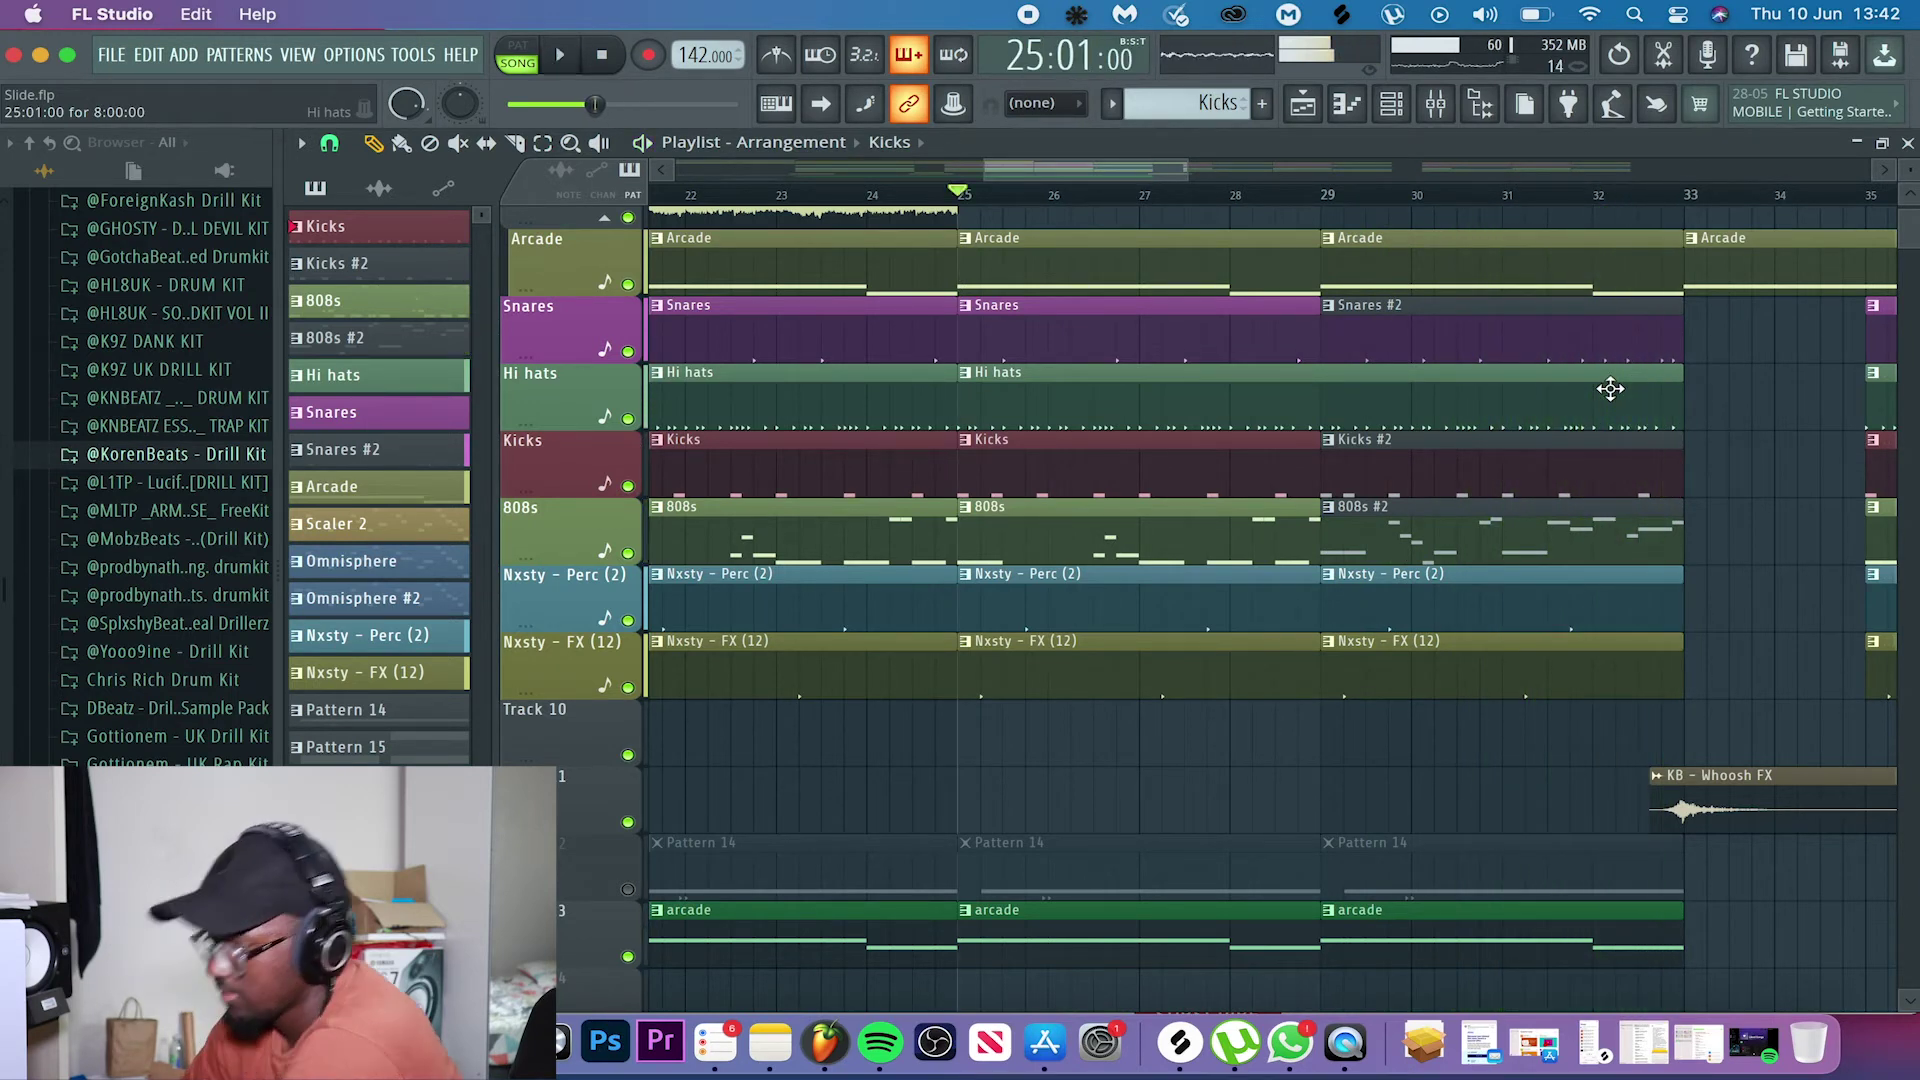
- Isolate Track 10 and Track 11, which hold the Nxsty - FX (3) and KB - Whoosh FX clips
scroll(1172, 564, "down", 2)
scroll(1172, 564, "down", 4)
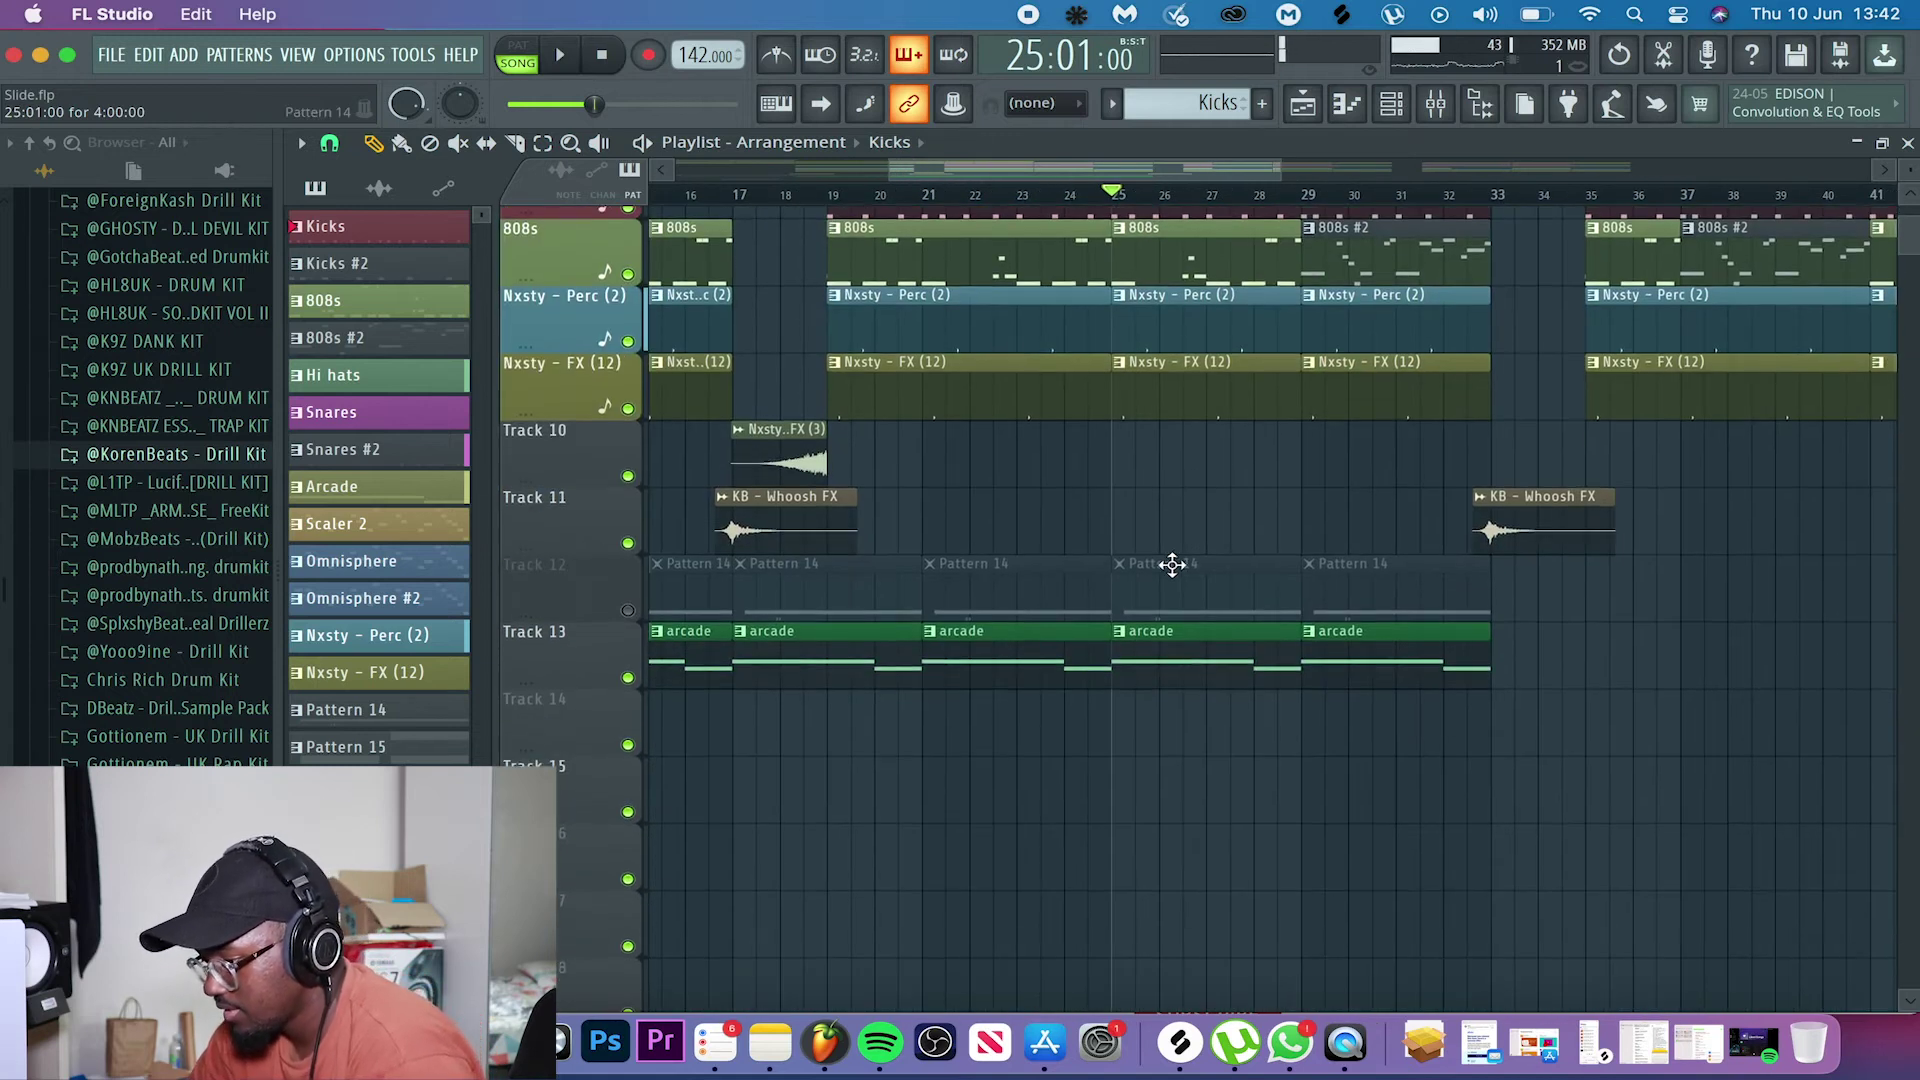
scroll(1100, 562, "left", 5)
right_click(628, 543)
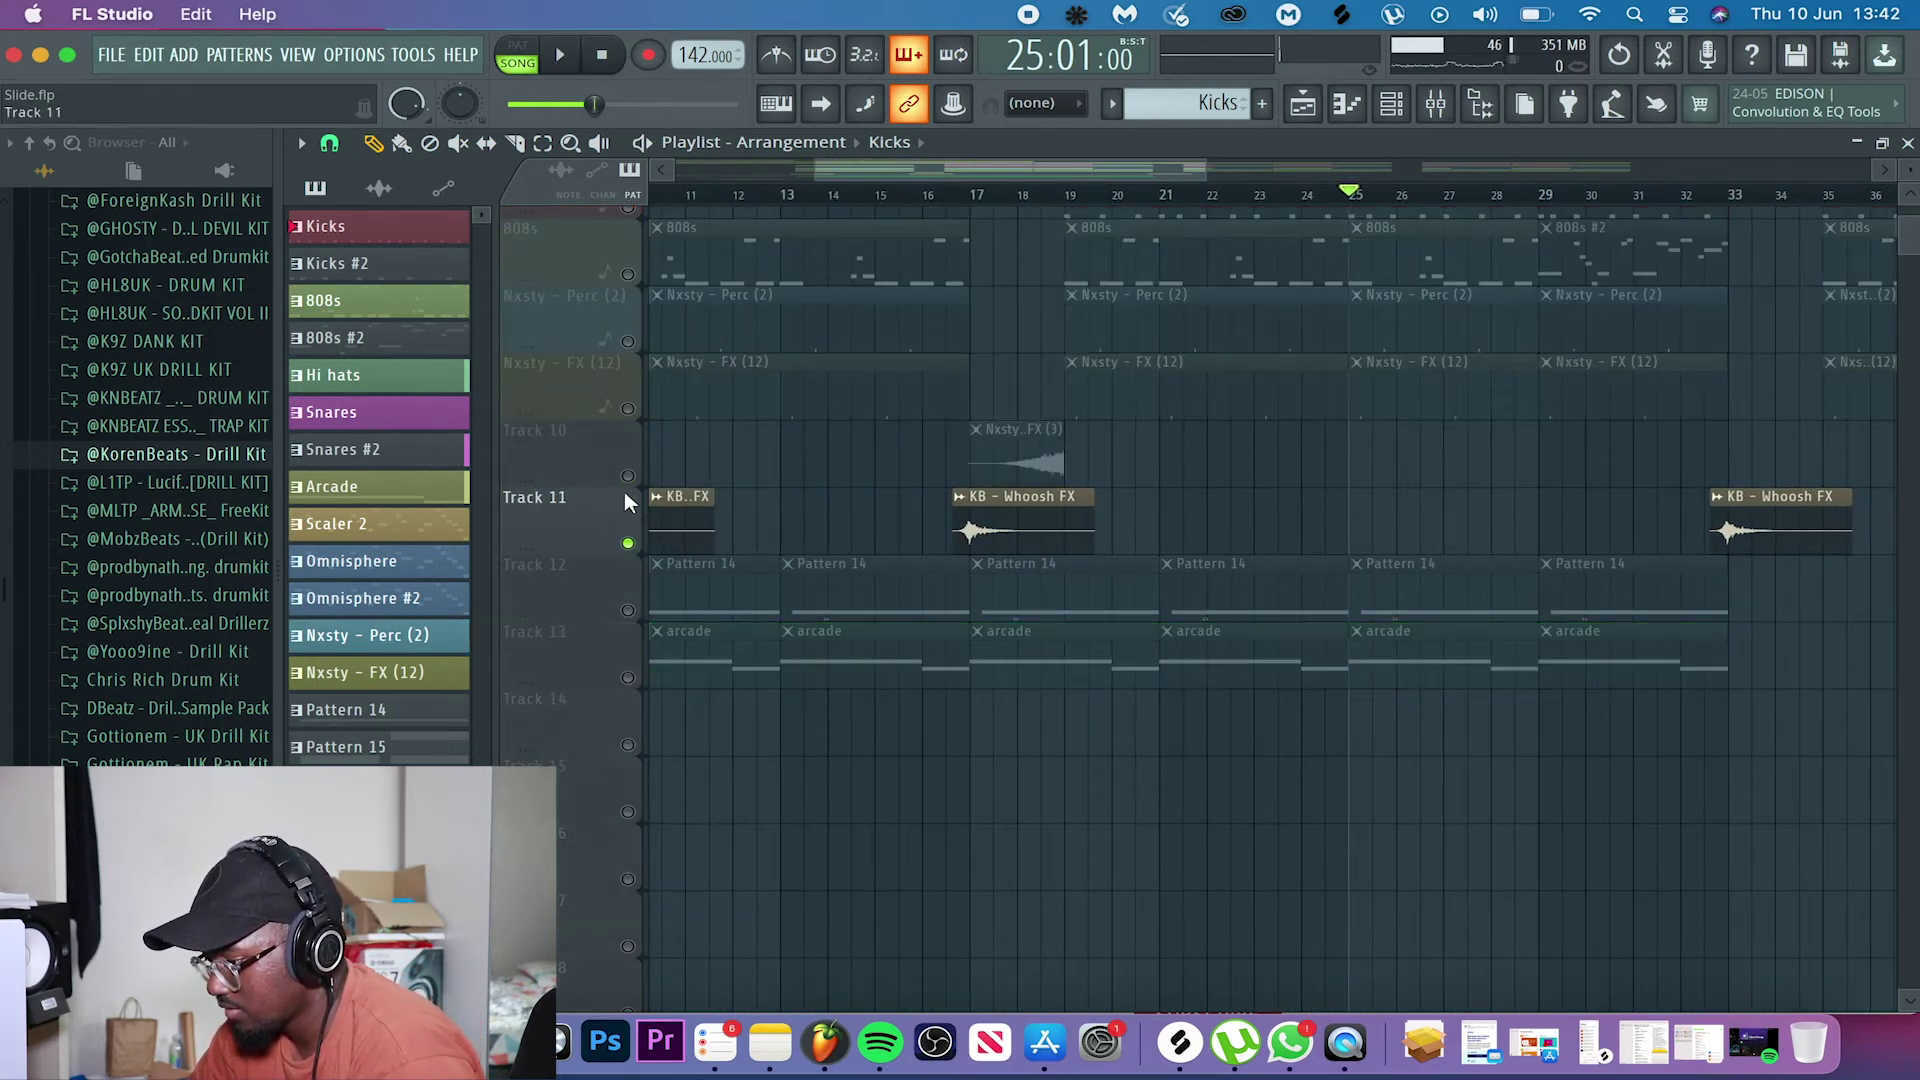
right_click(628, 476)
left_click(629, 544)
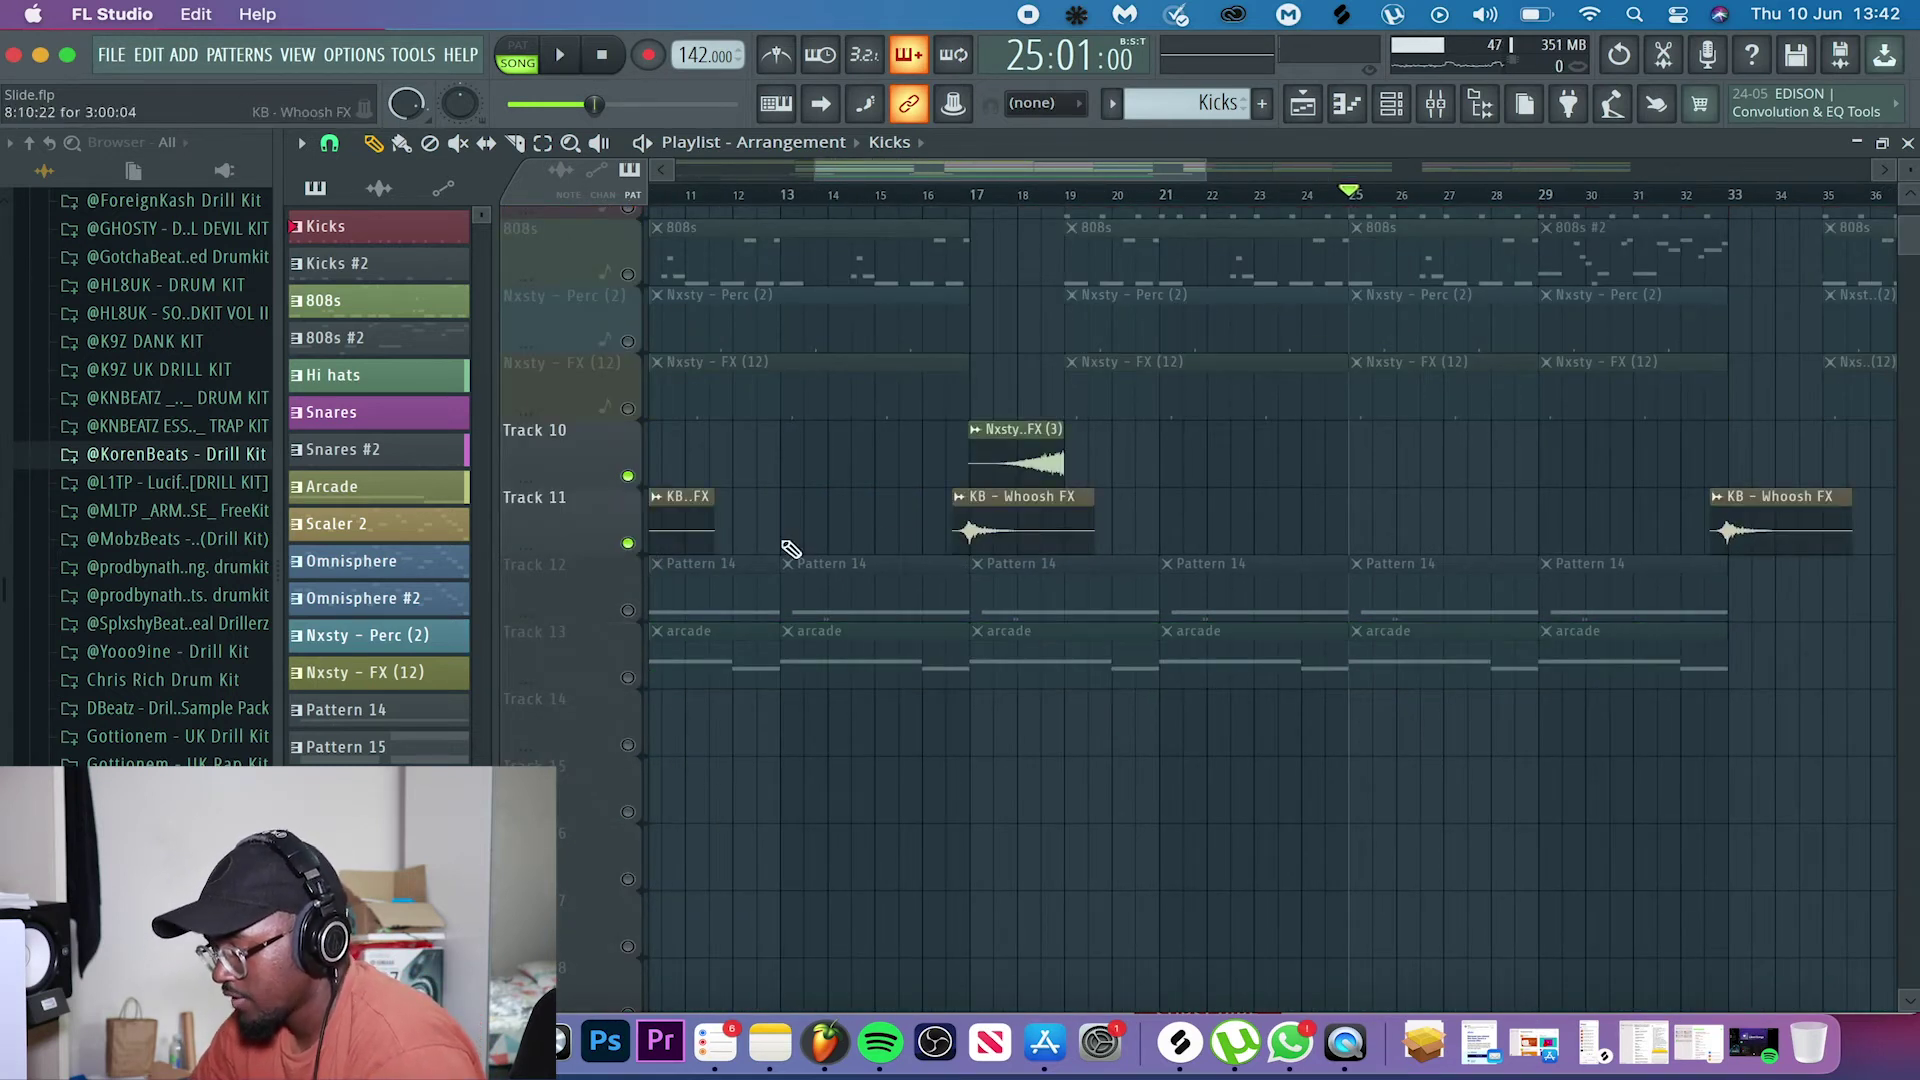
- Audition the KB - Whoosh FX and Nxsty - FX (3) clips together from 16:13:00, just before bar 17
scroll(913, 536, "up", 4)
scroll(1067, 418, "up", 3)
scroll(1067, 418, "up", 1)
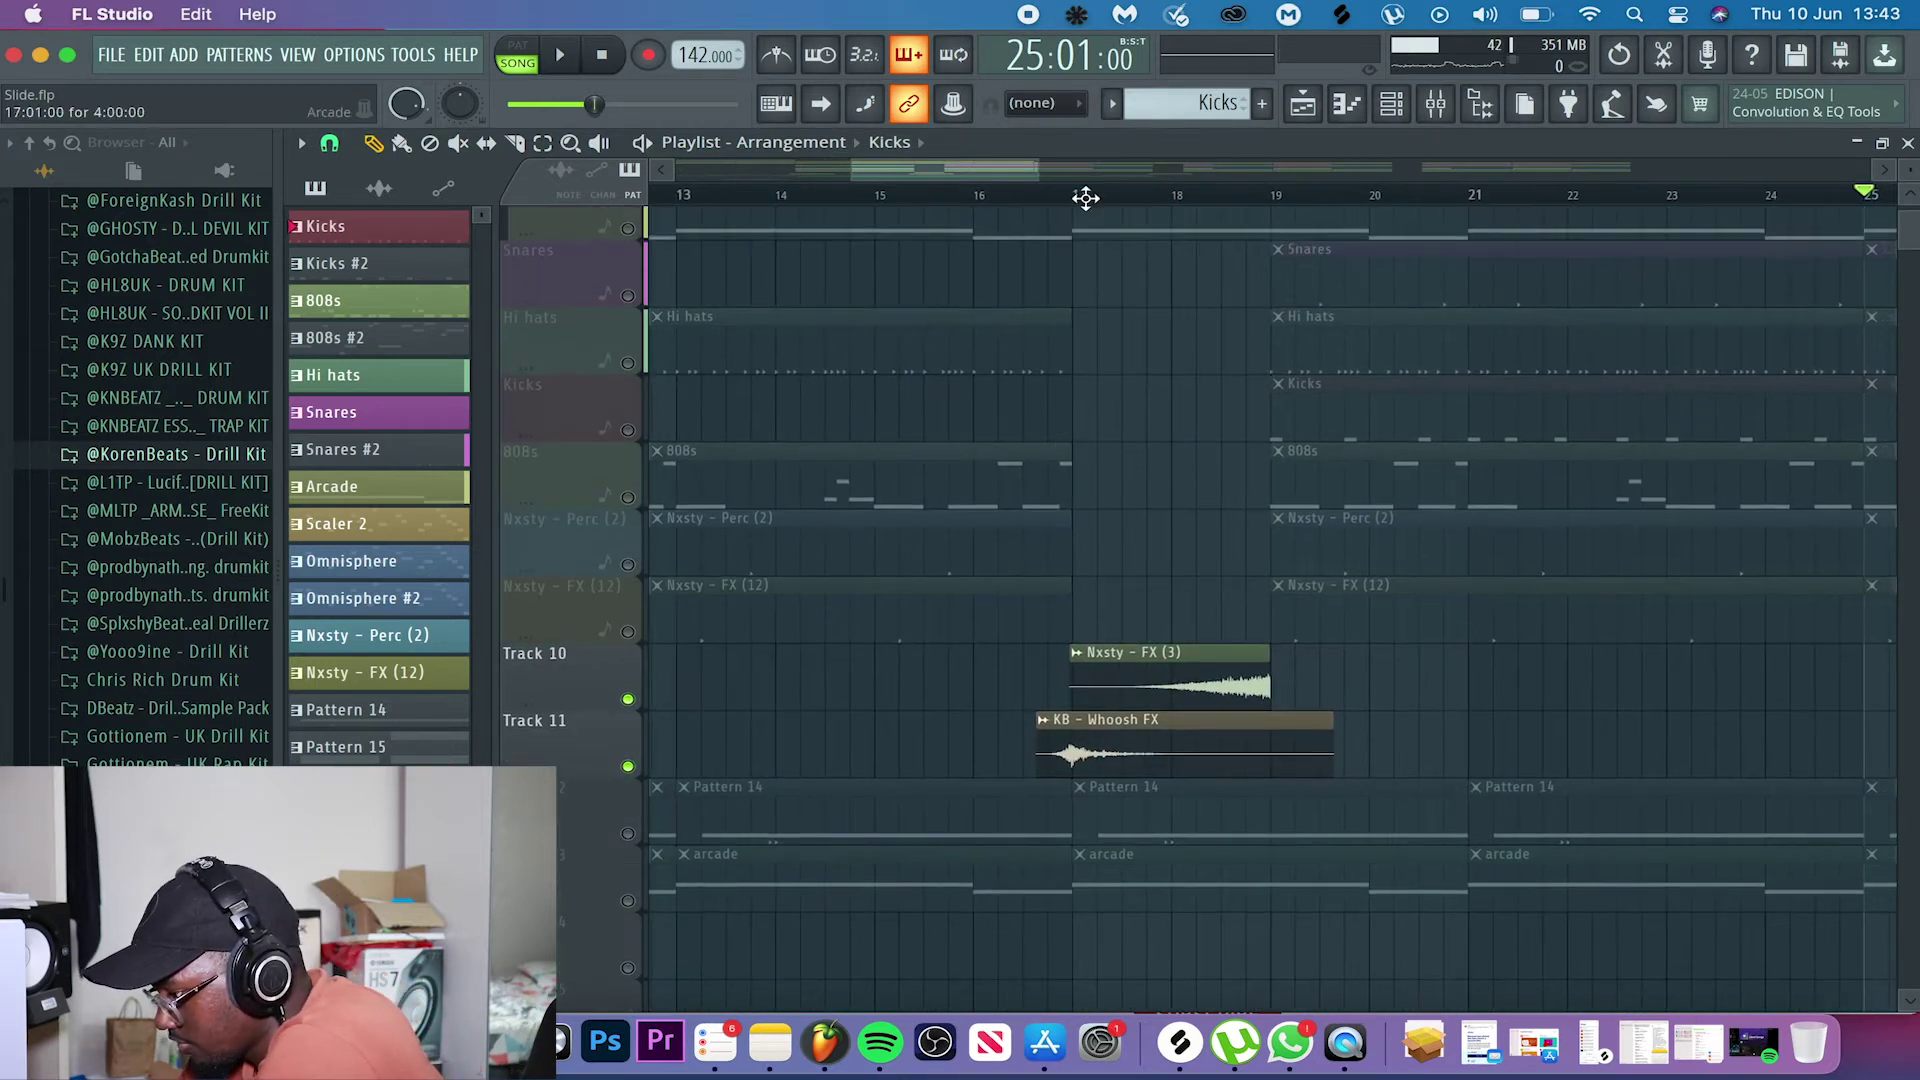
left_click(1047, 195)
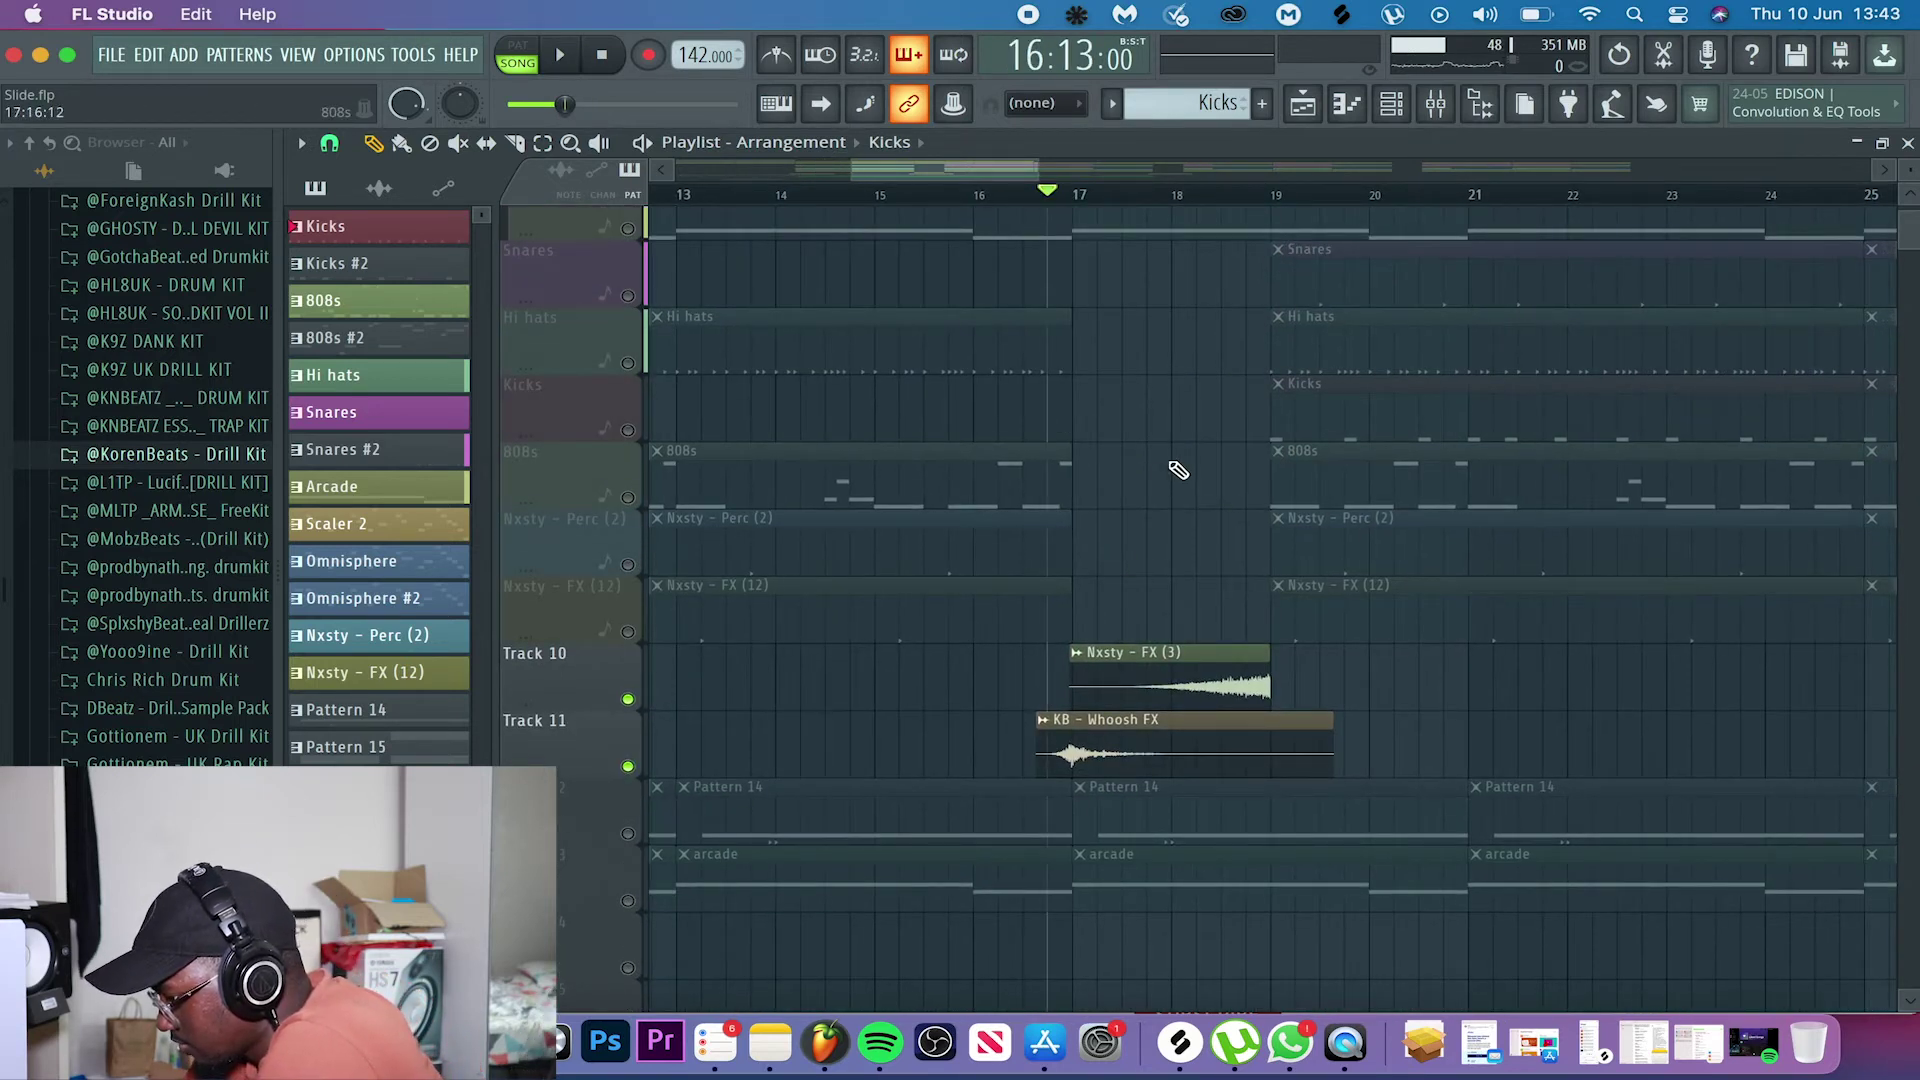
scroll(1179, 470, "up", 2)
scroll(1190, 446, "up", 5)
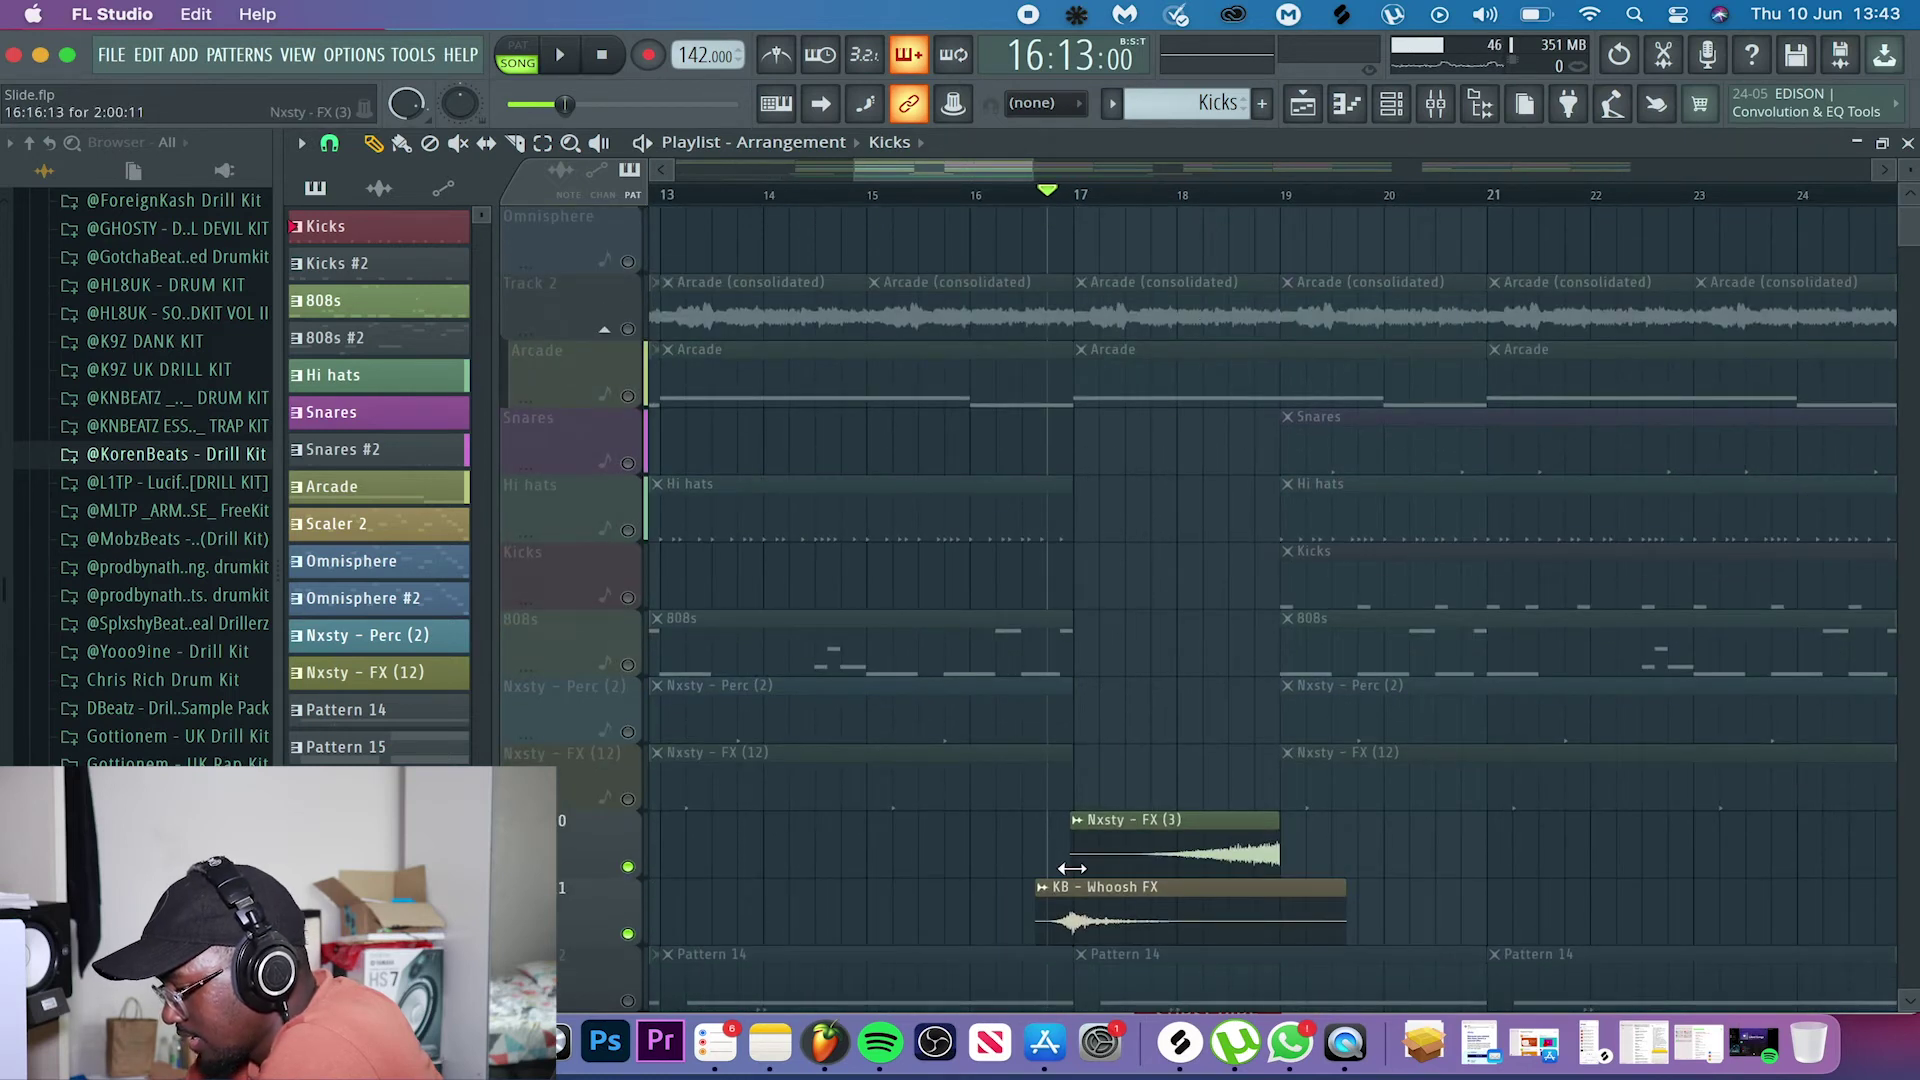
scroll(1072, 868, "down", 5)
scroll(1072, 868, "up", 1)
key("space")
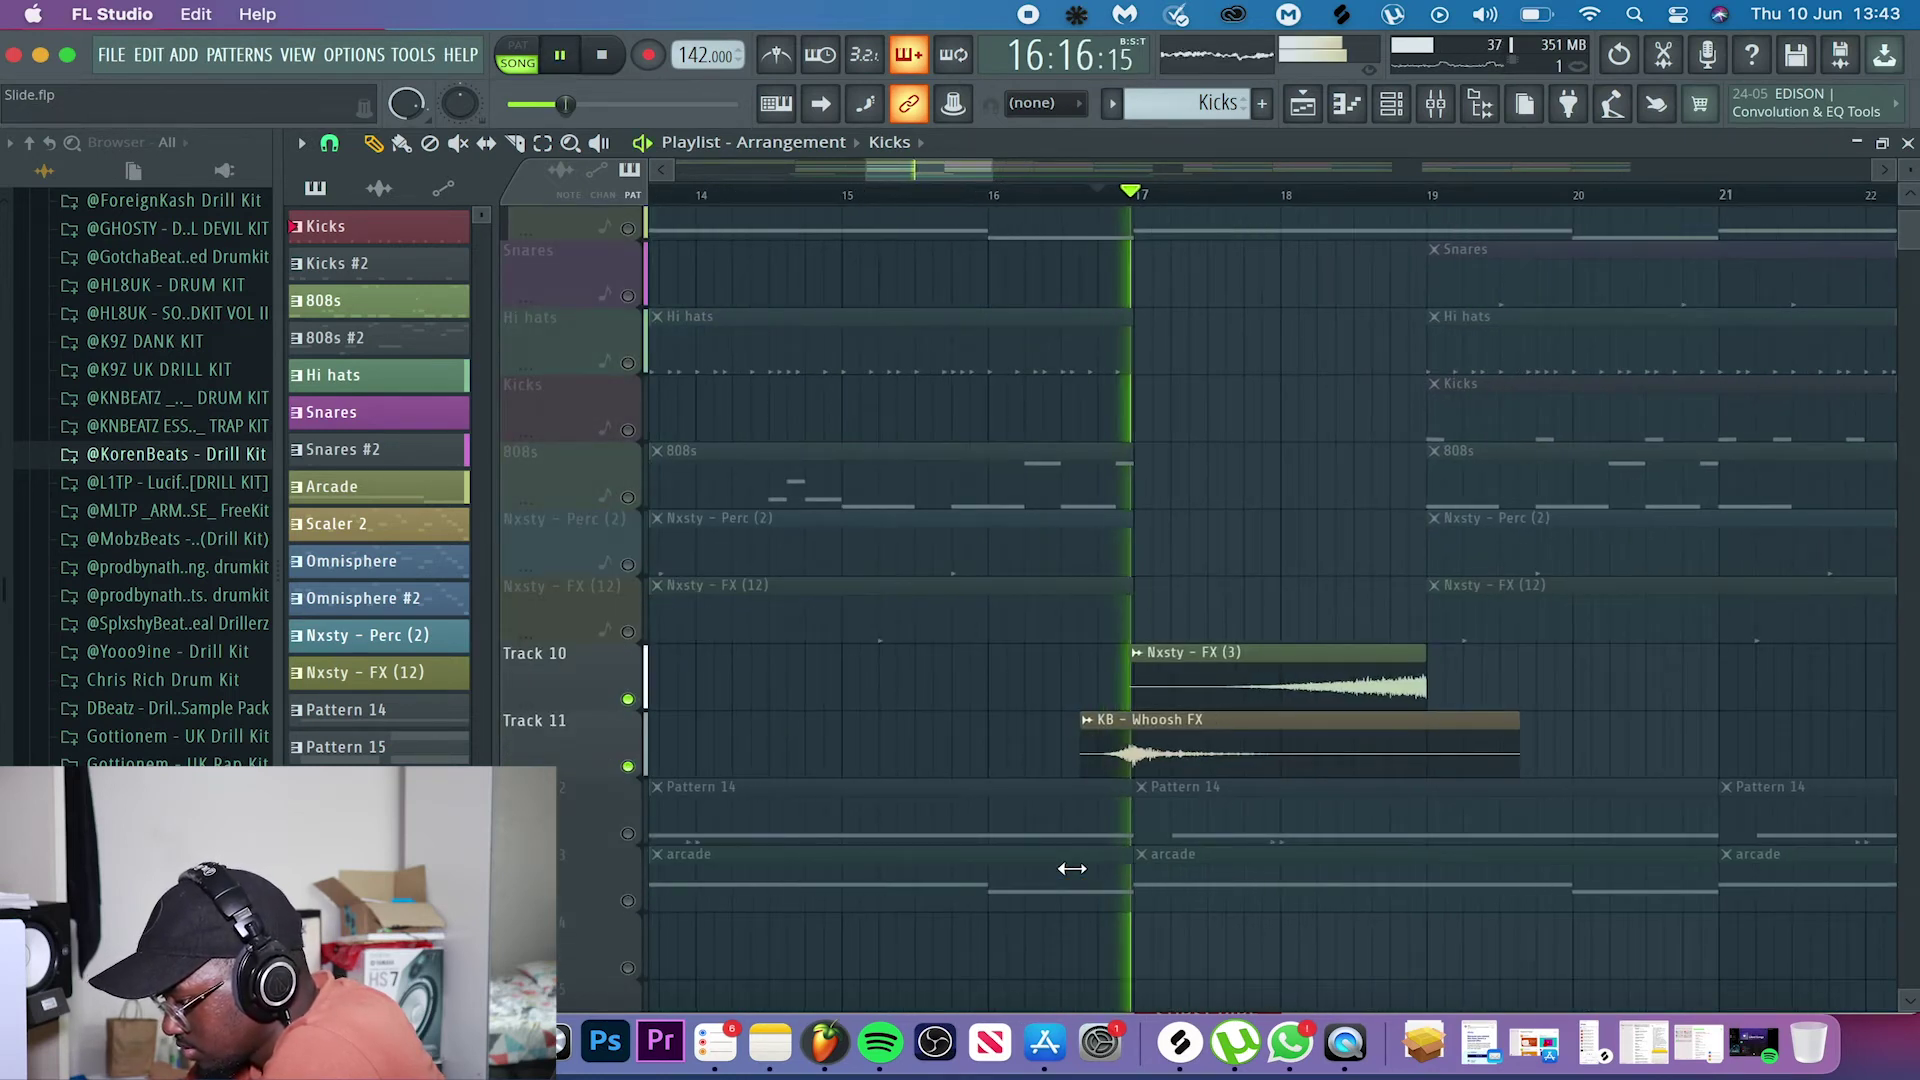
key("space")
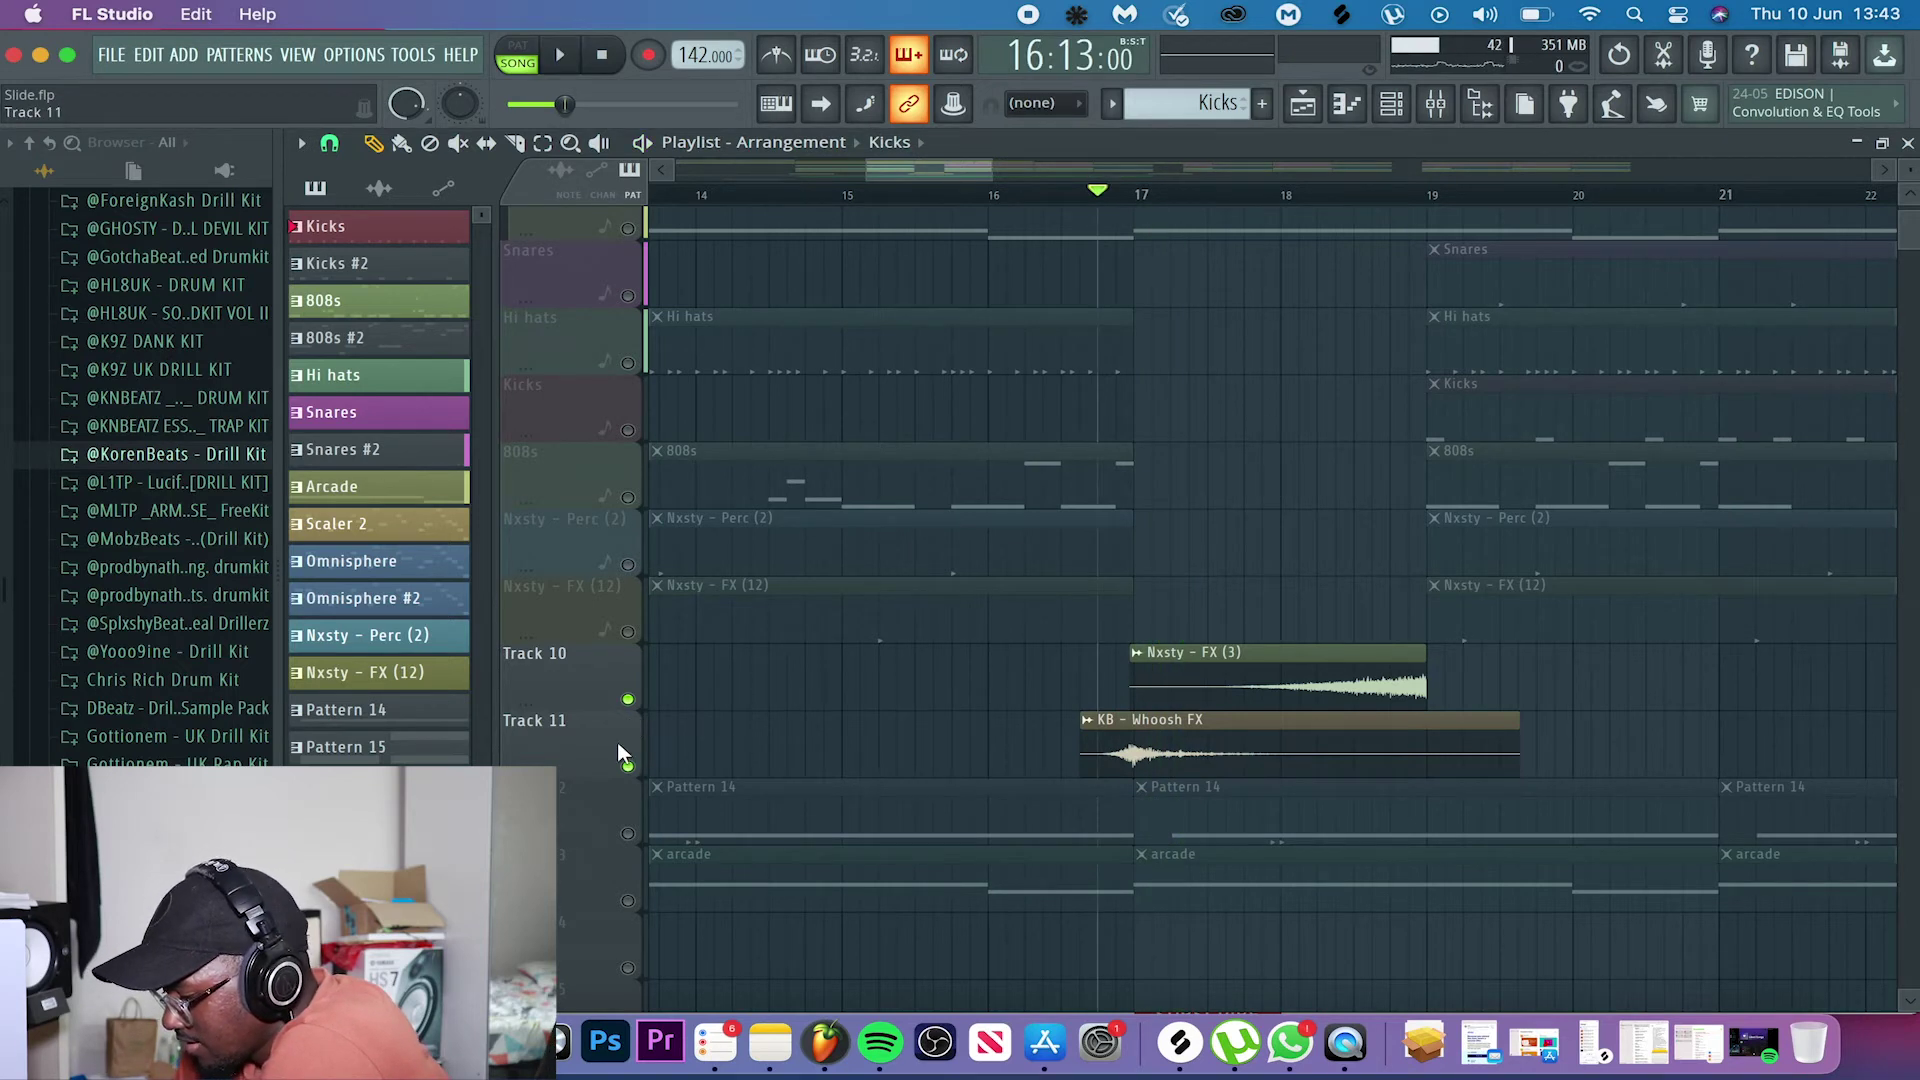
- Mute Track 11 and audition the Nxsty - FX (3) clip alone from 17:07:00
left_click(628, 767)
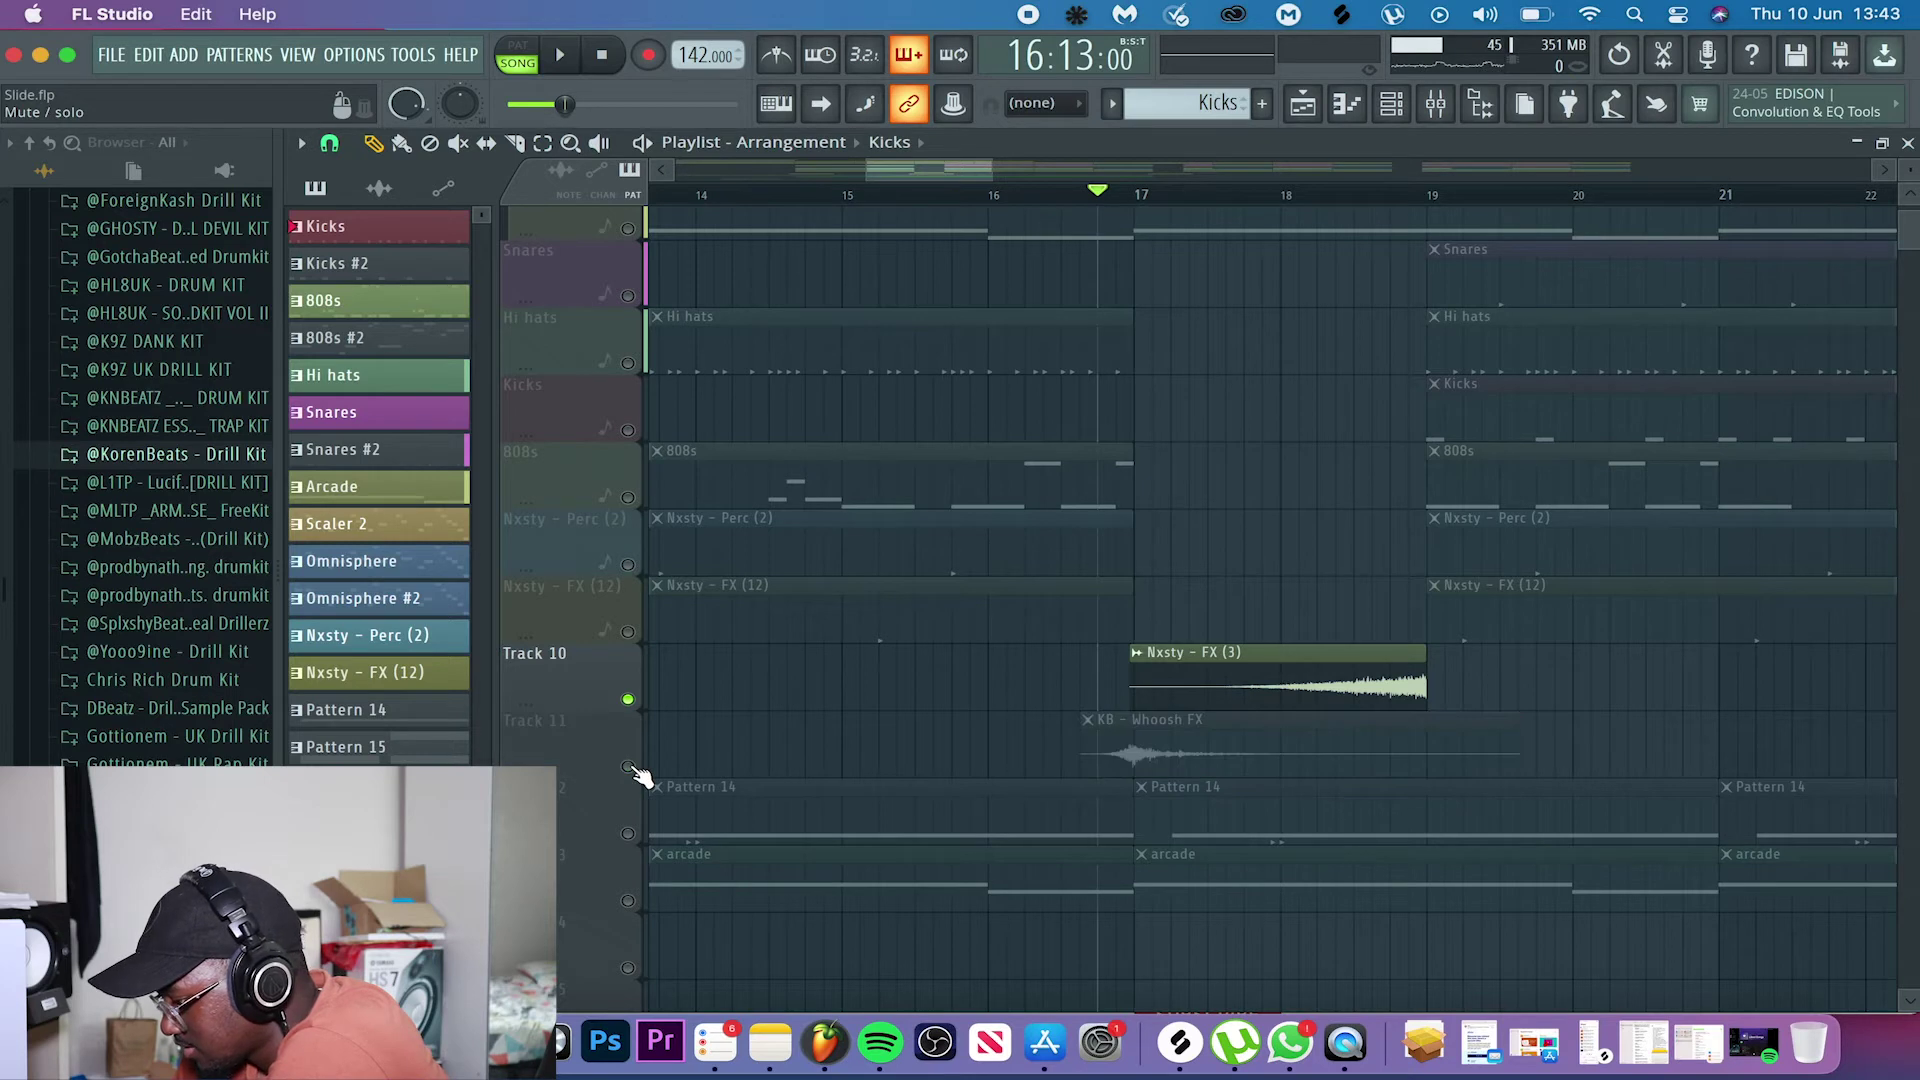
scroll(1213, 565, "left", 2)
scroll(1213, 565, "up", 1)
left_click(1078, 197)
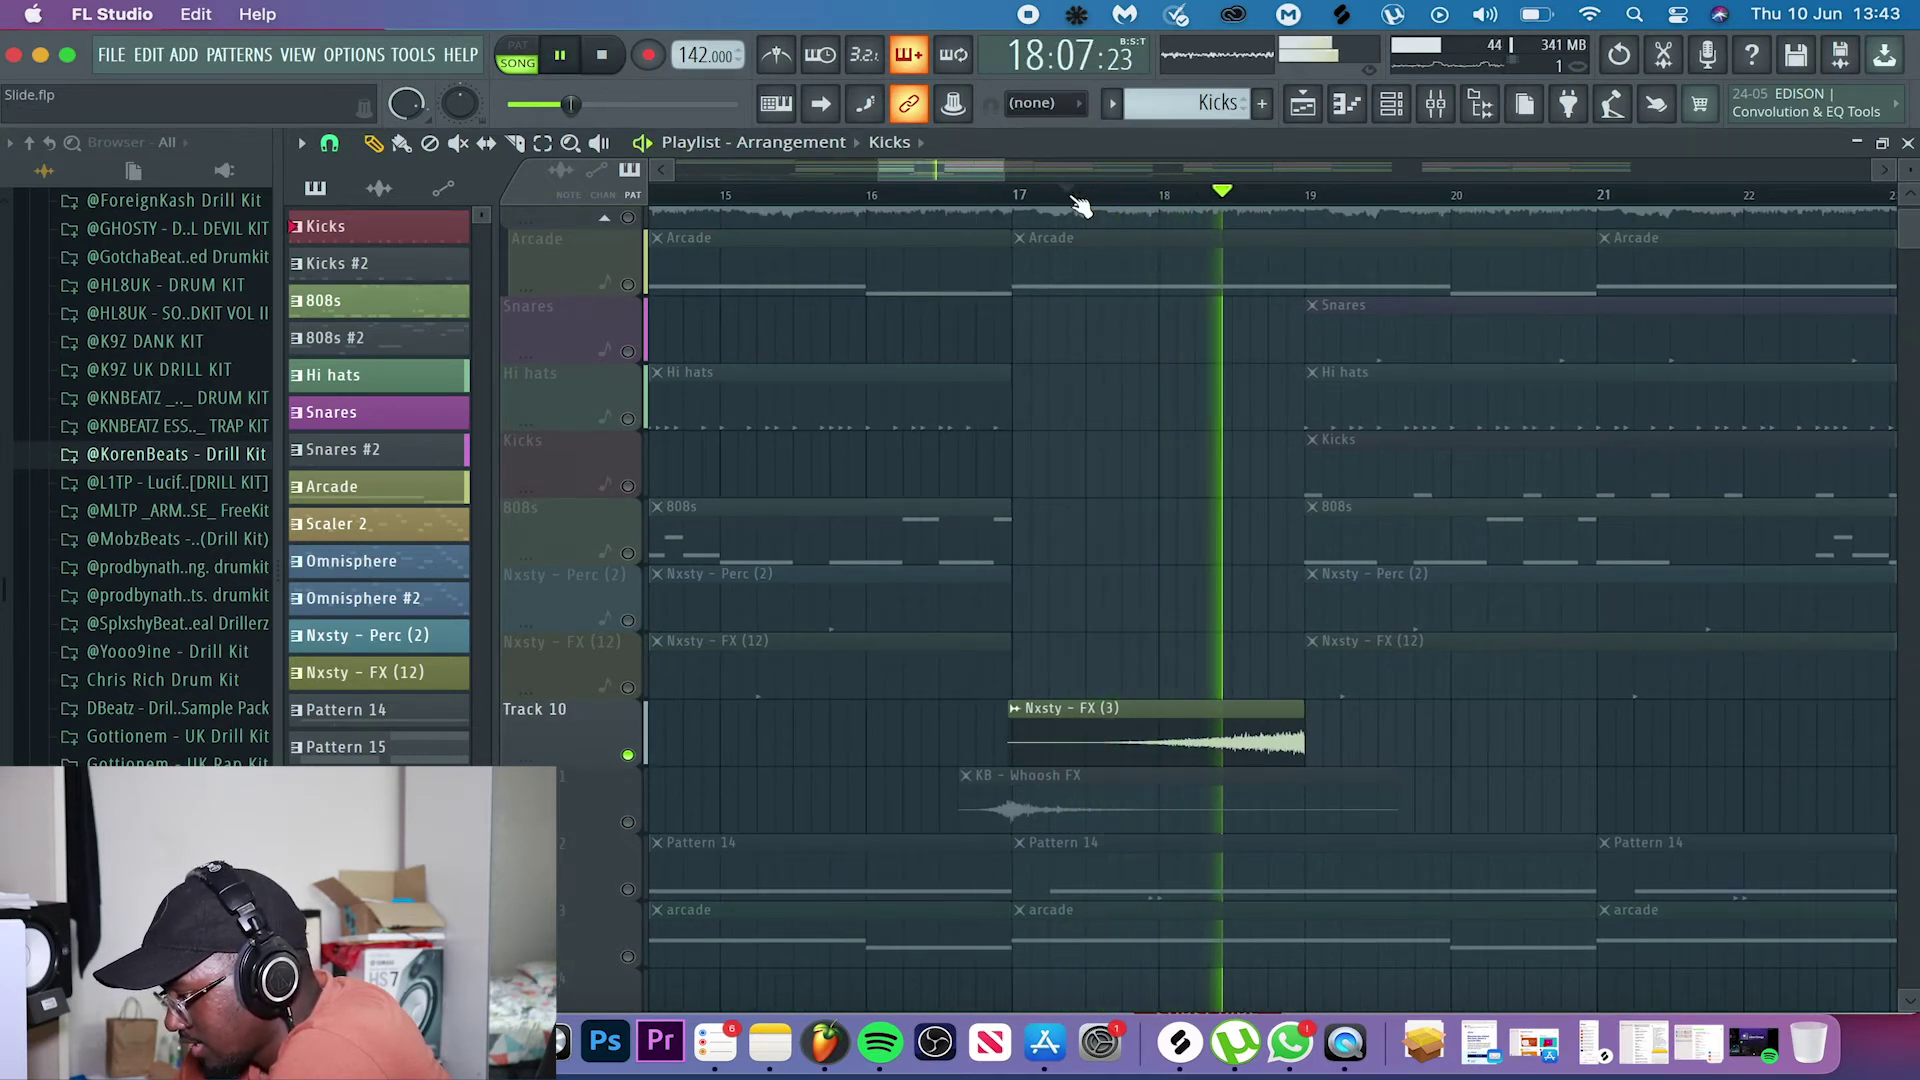
key("space")
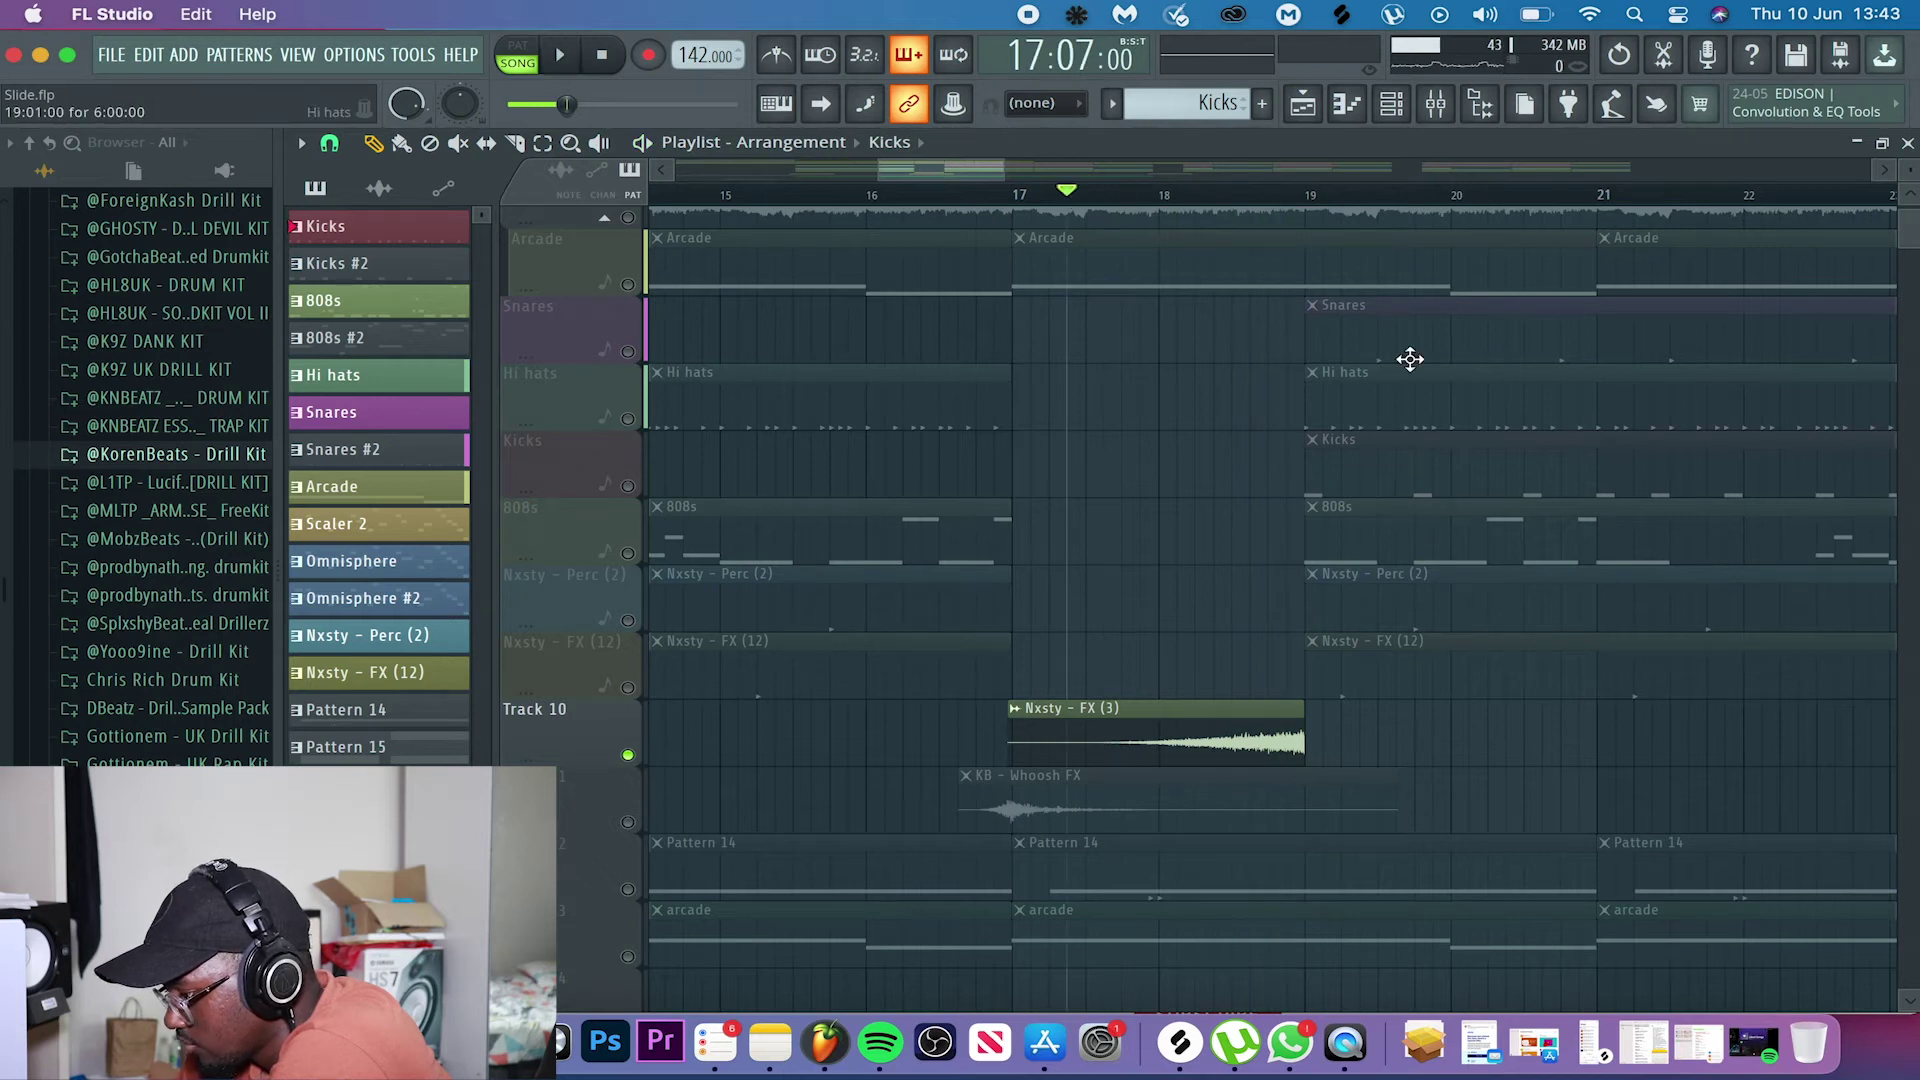
- End the solo of Track 10 and turn the other playlist tracks back on
left_click(636, 756)
left_click(636, 756)
right_click(636, 756)
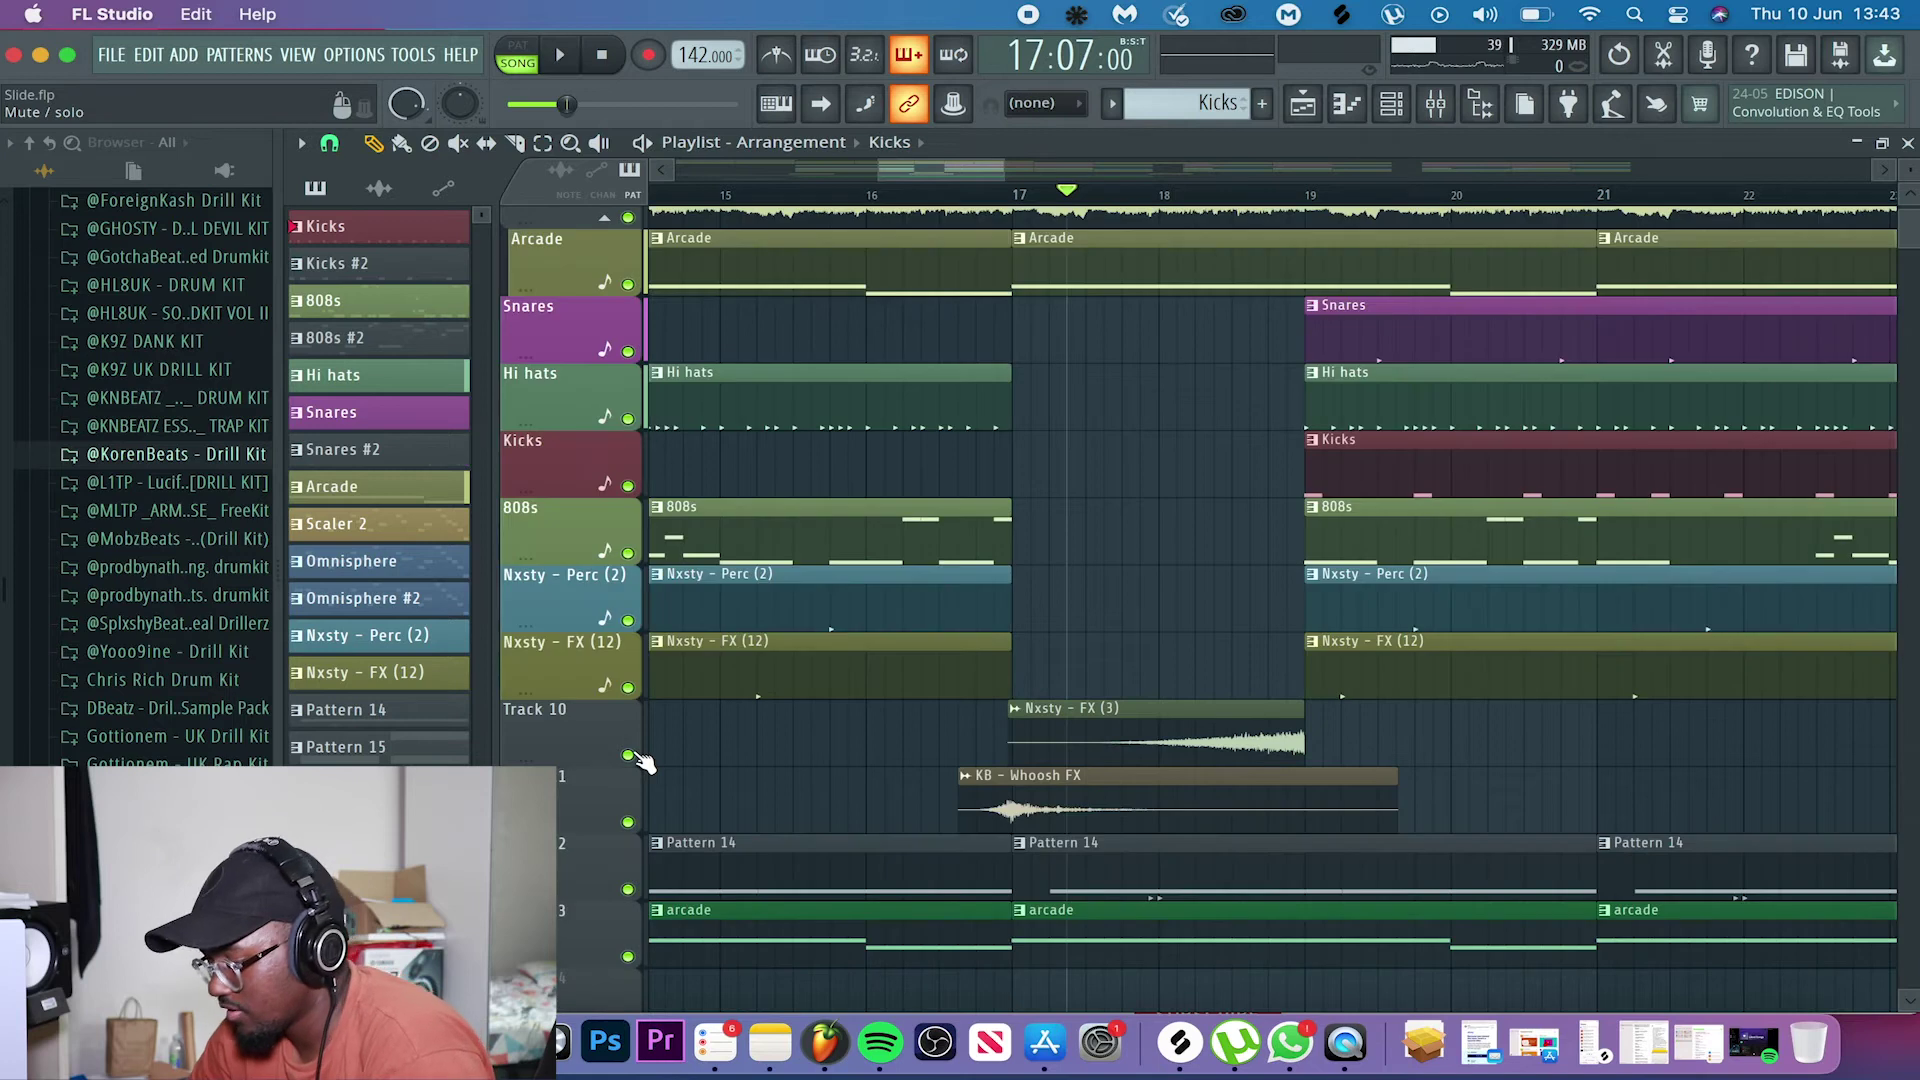
- Audition the full arrangement from 16:01:00 through the Nxsty - FX (3) and KB - Whoosh FX transition
left_click(878, 198)
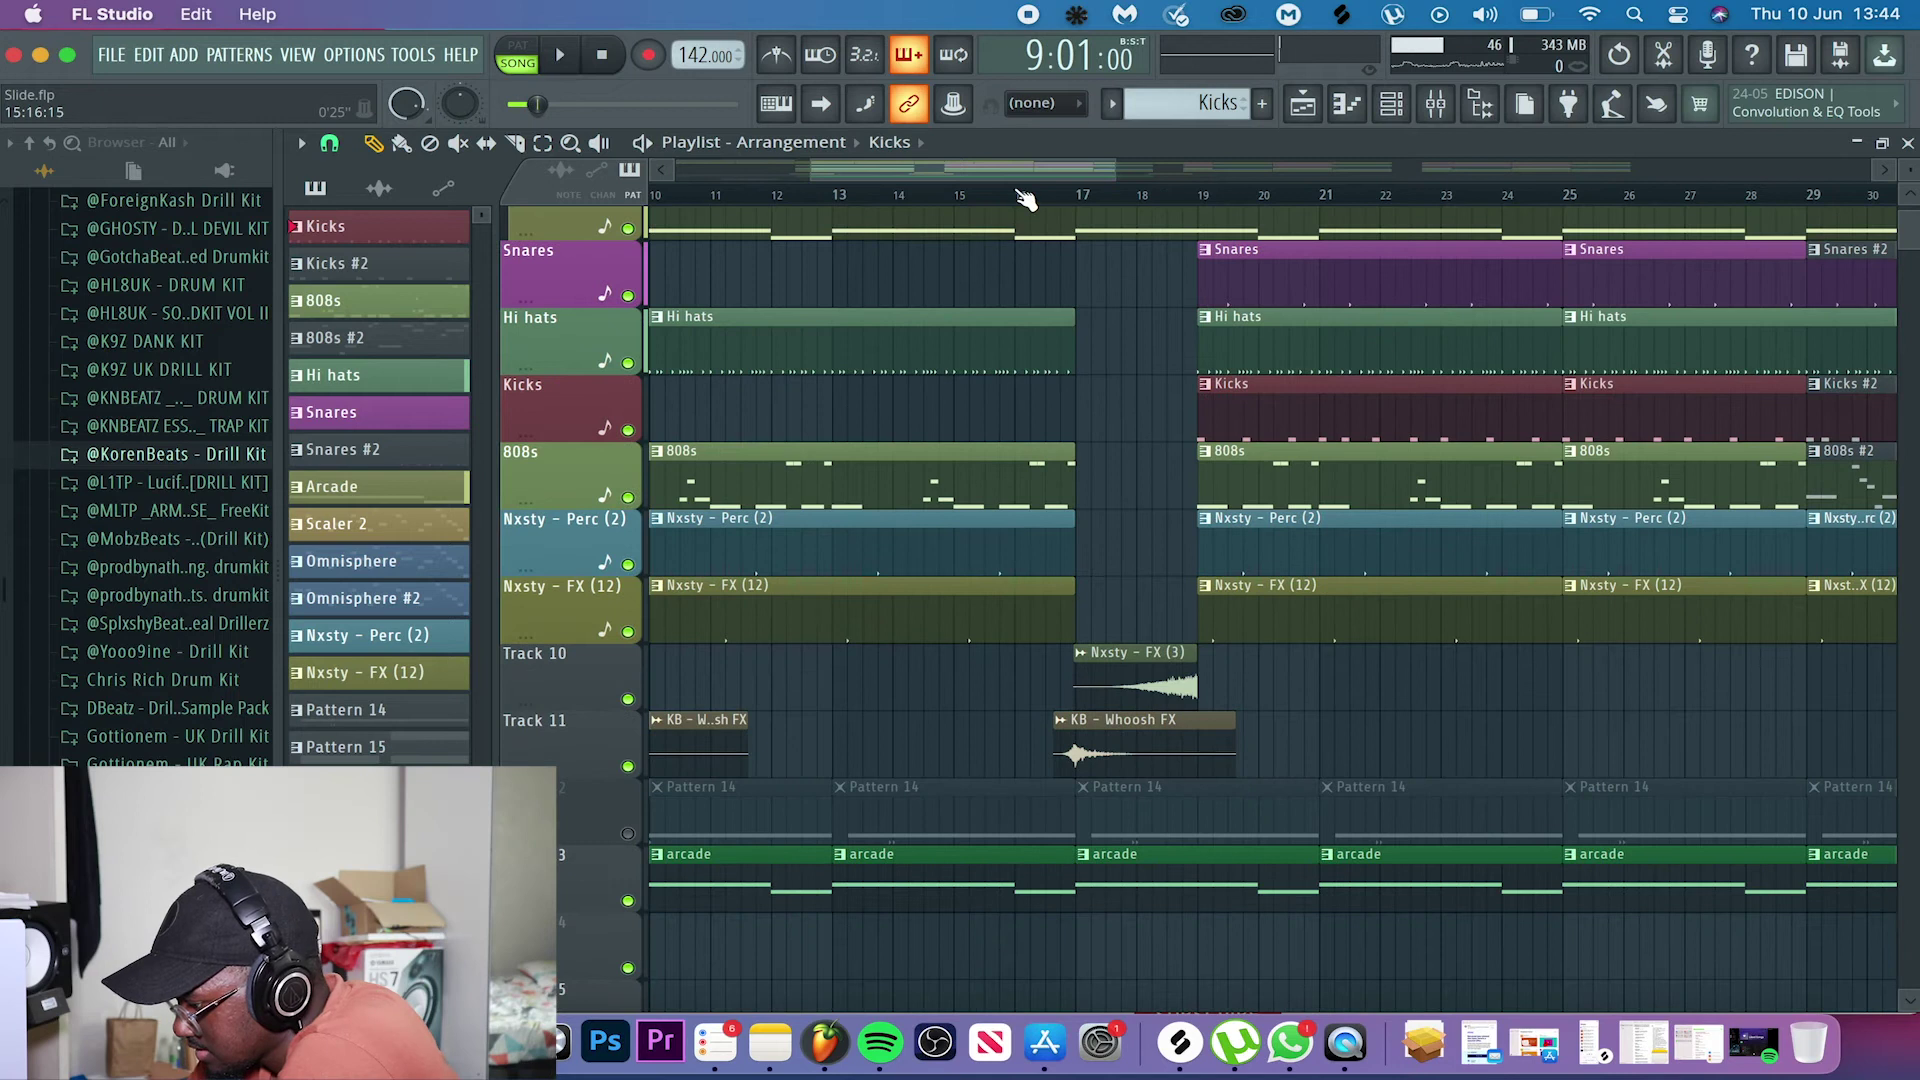
left_click(1022, 196)
key("space")
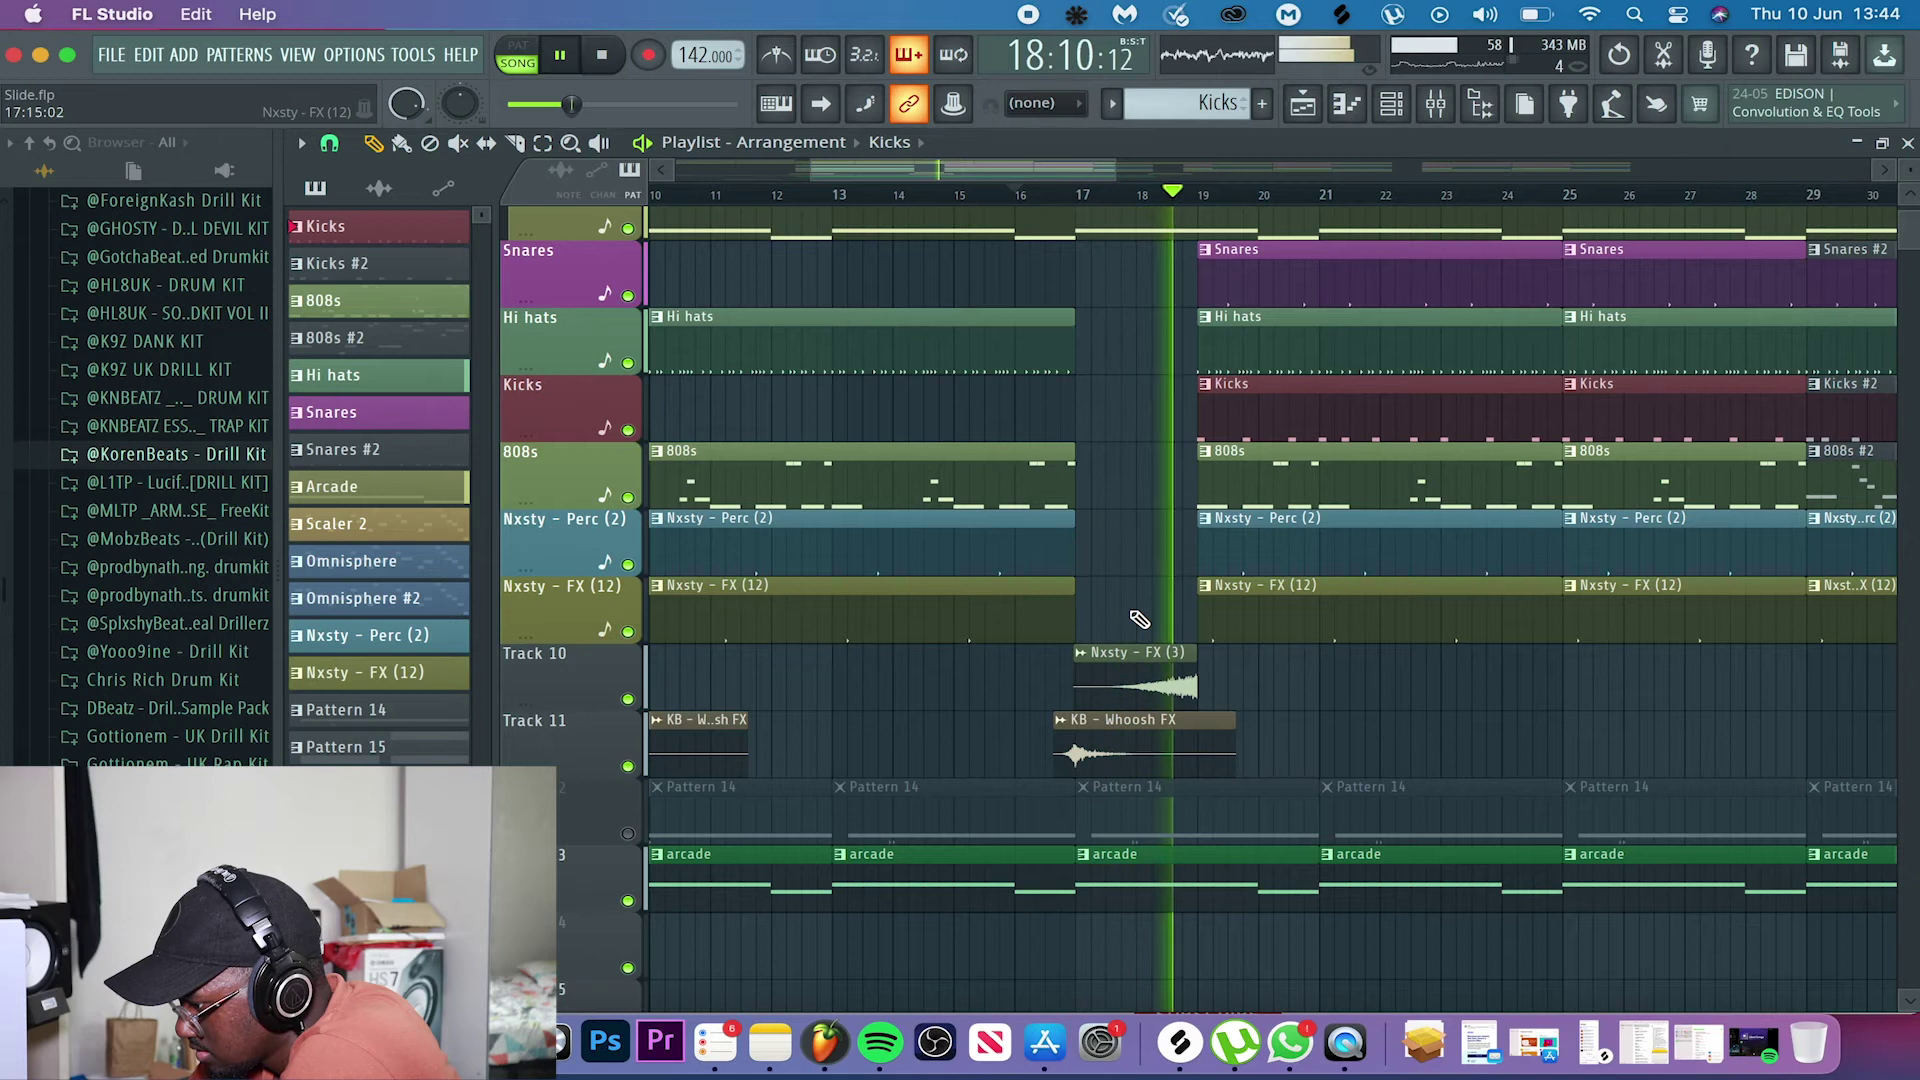
key("space")
- Examine the effect slots of the Master, Kicks, 808s, Hi hats and Snares tracks in the mixer
scroll(1140, 620, "down", 1)
scroll(1140, 620, "down", 4)
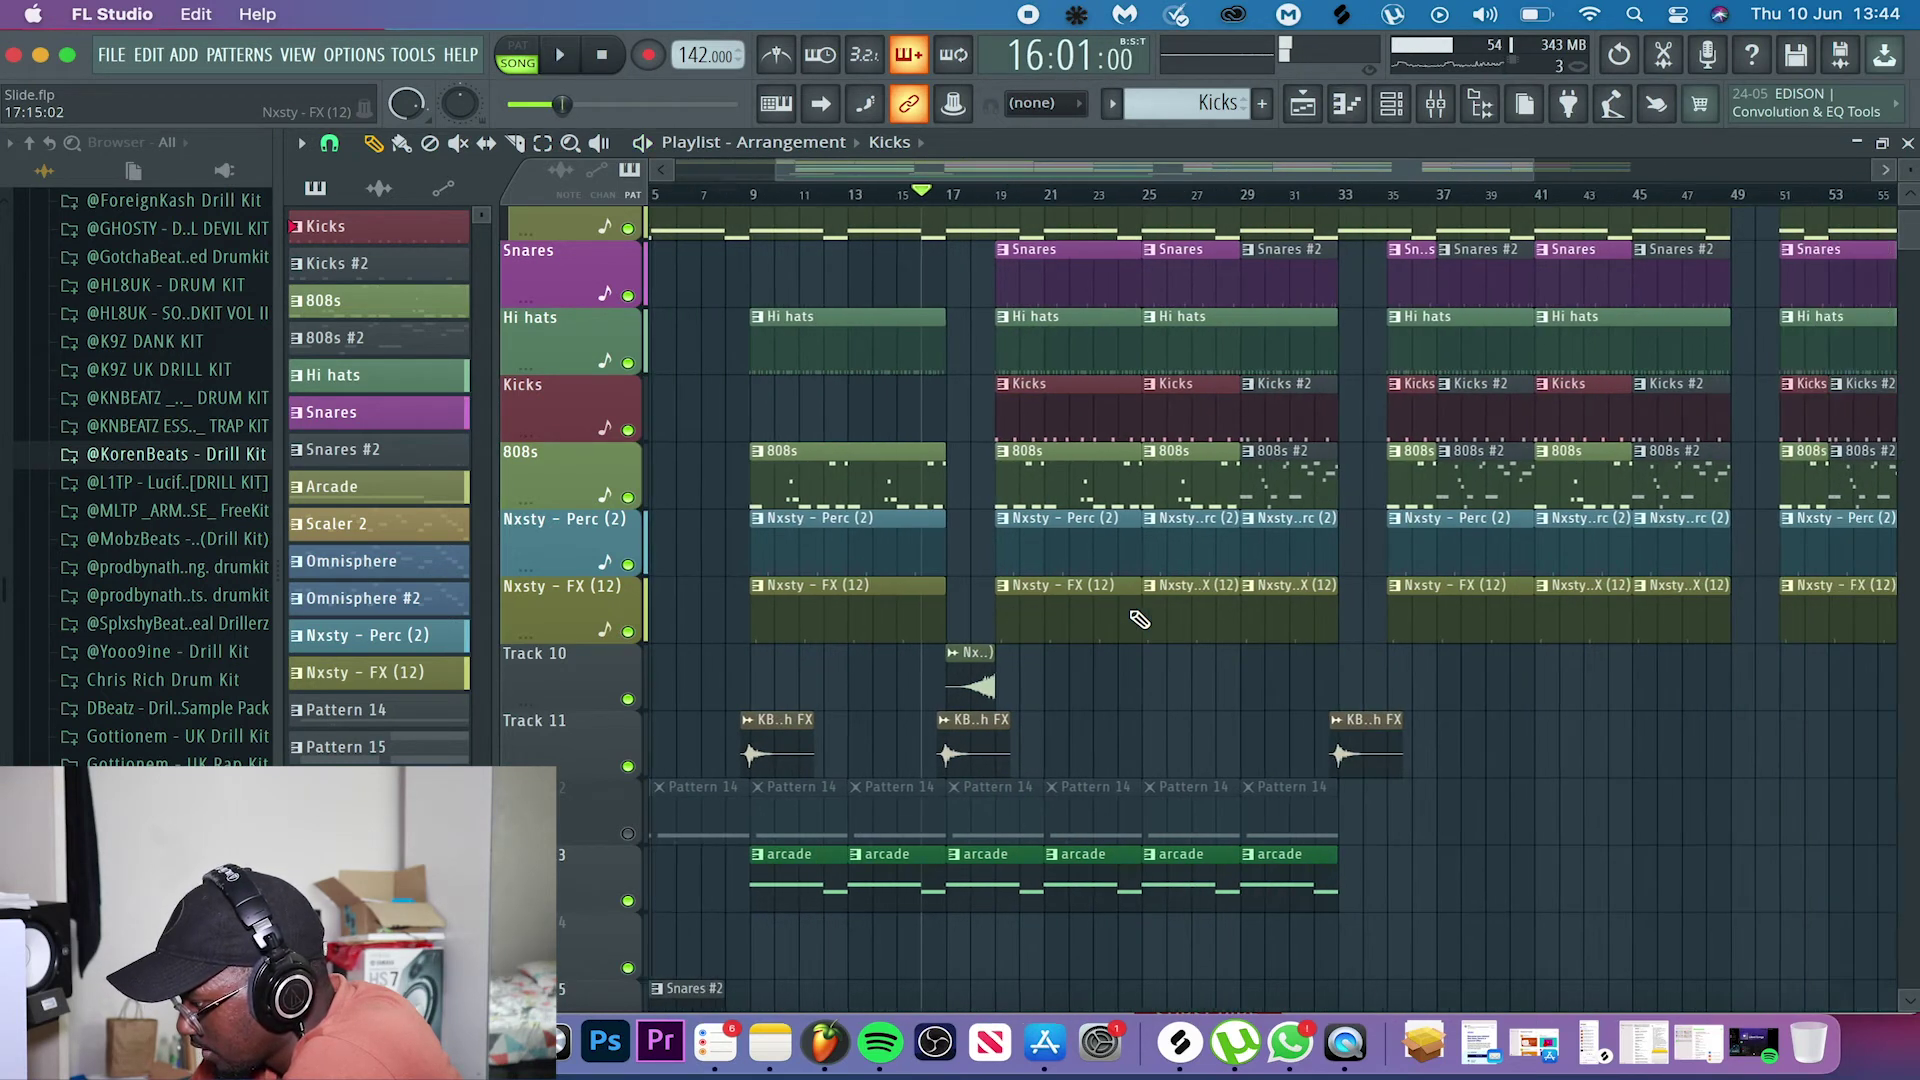
scroll(1140, 620, "up", 3)
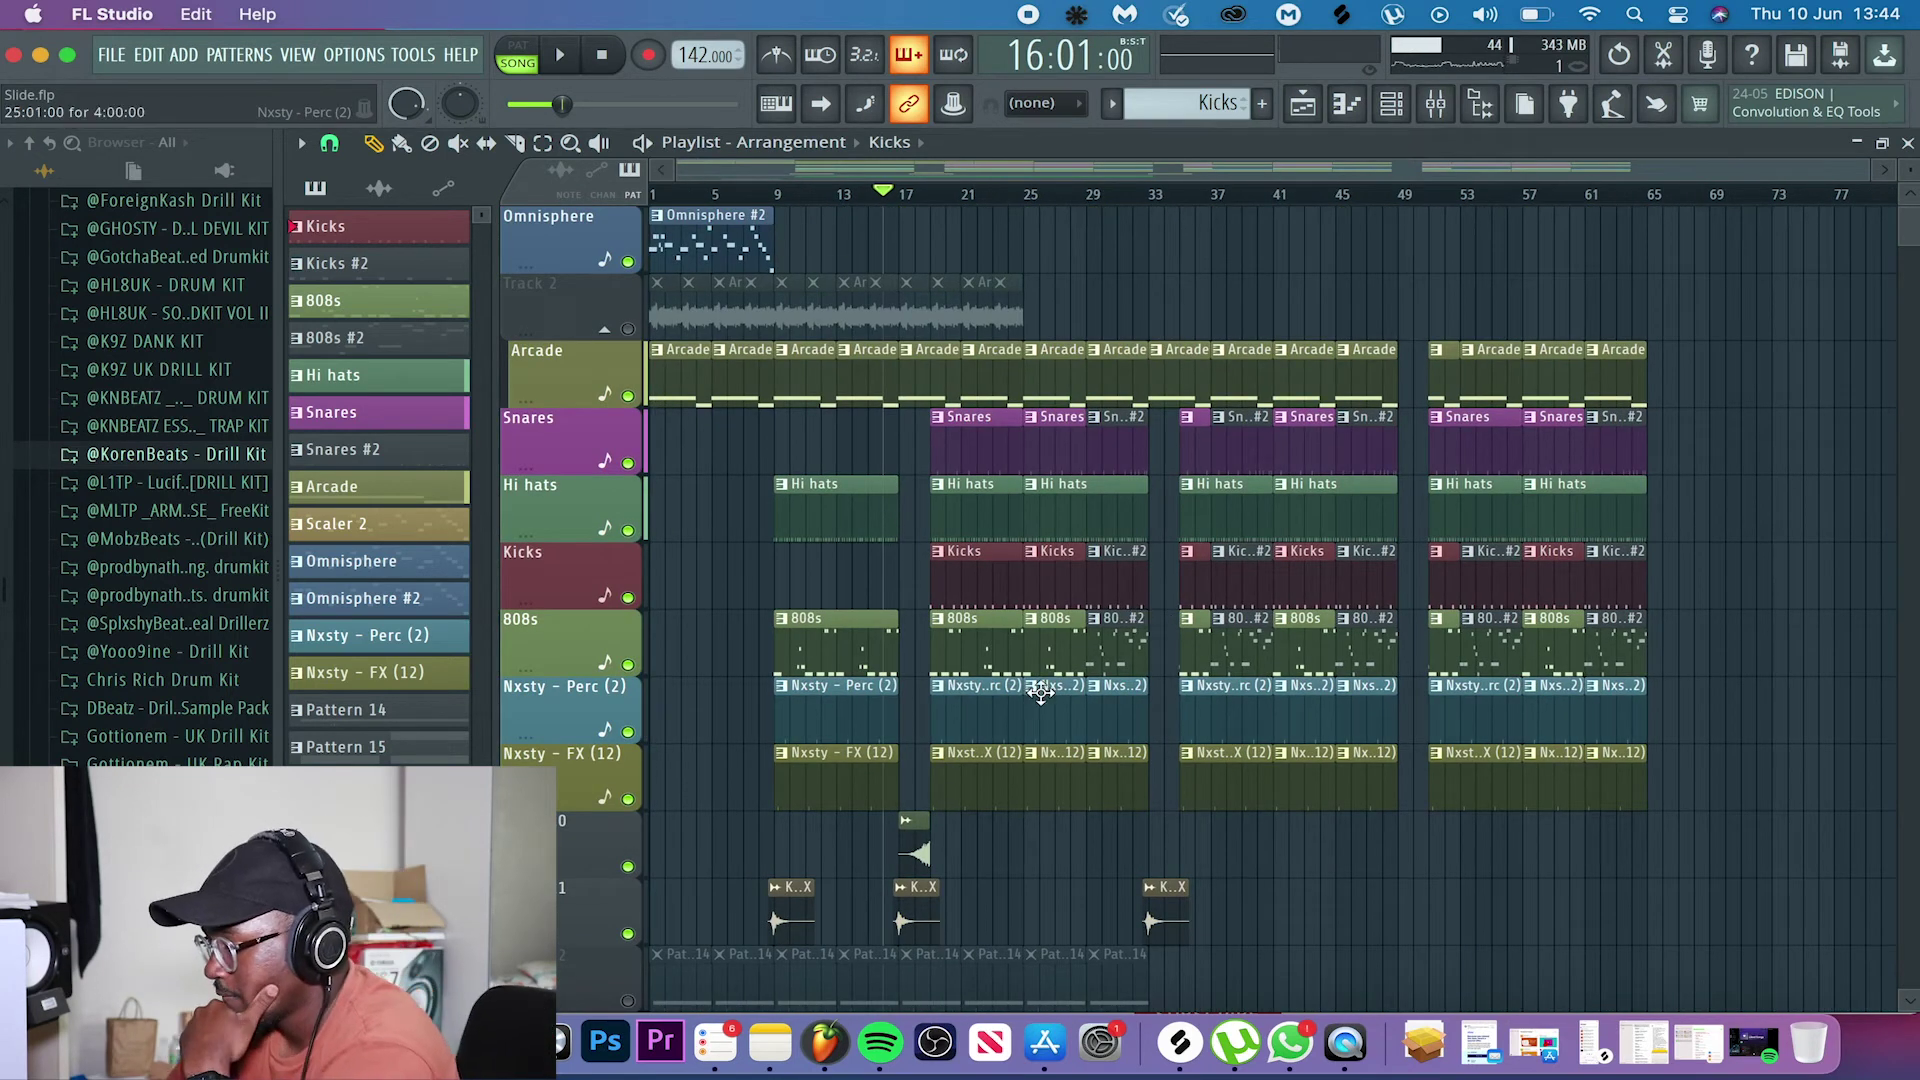
left_click(1447, 114)
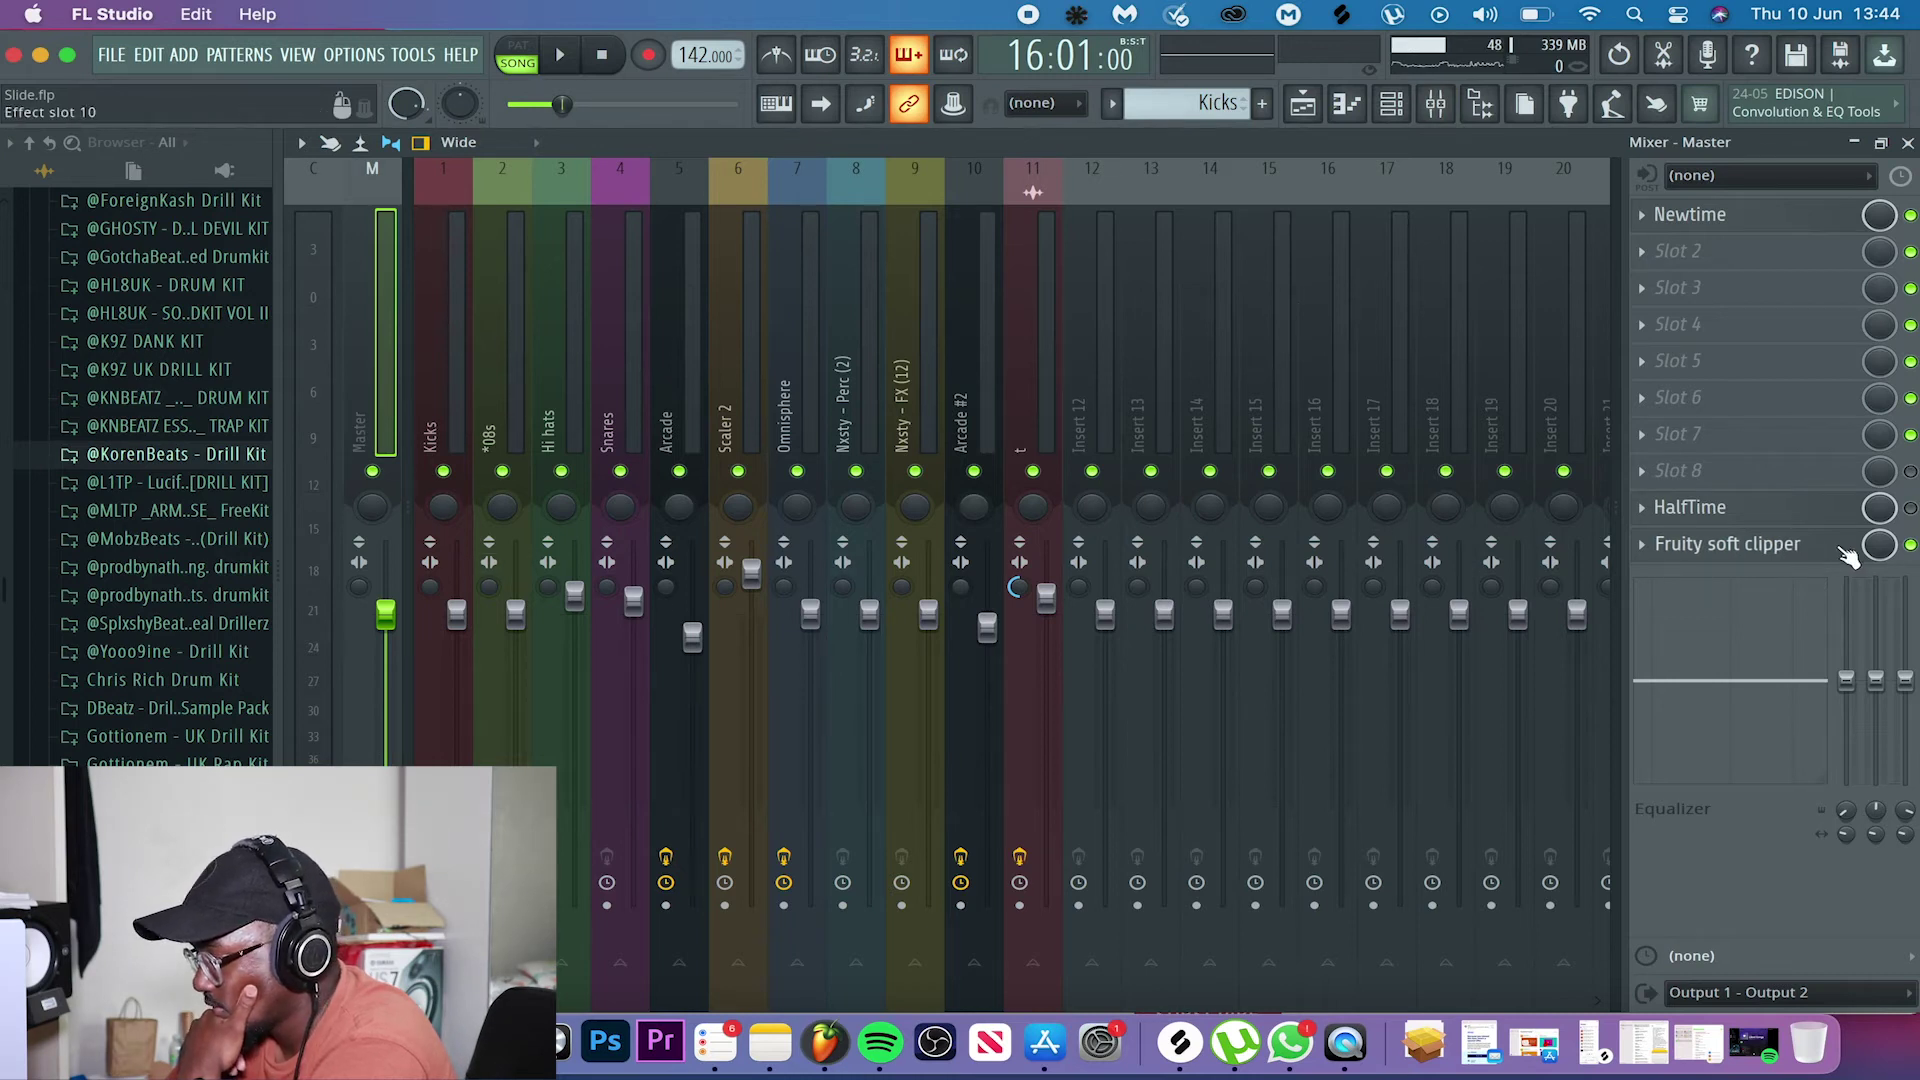
left_click(441, 424)
left_click(488, 418)
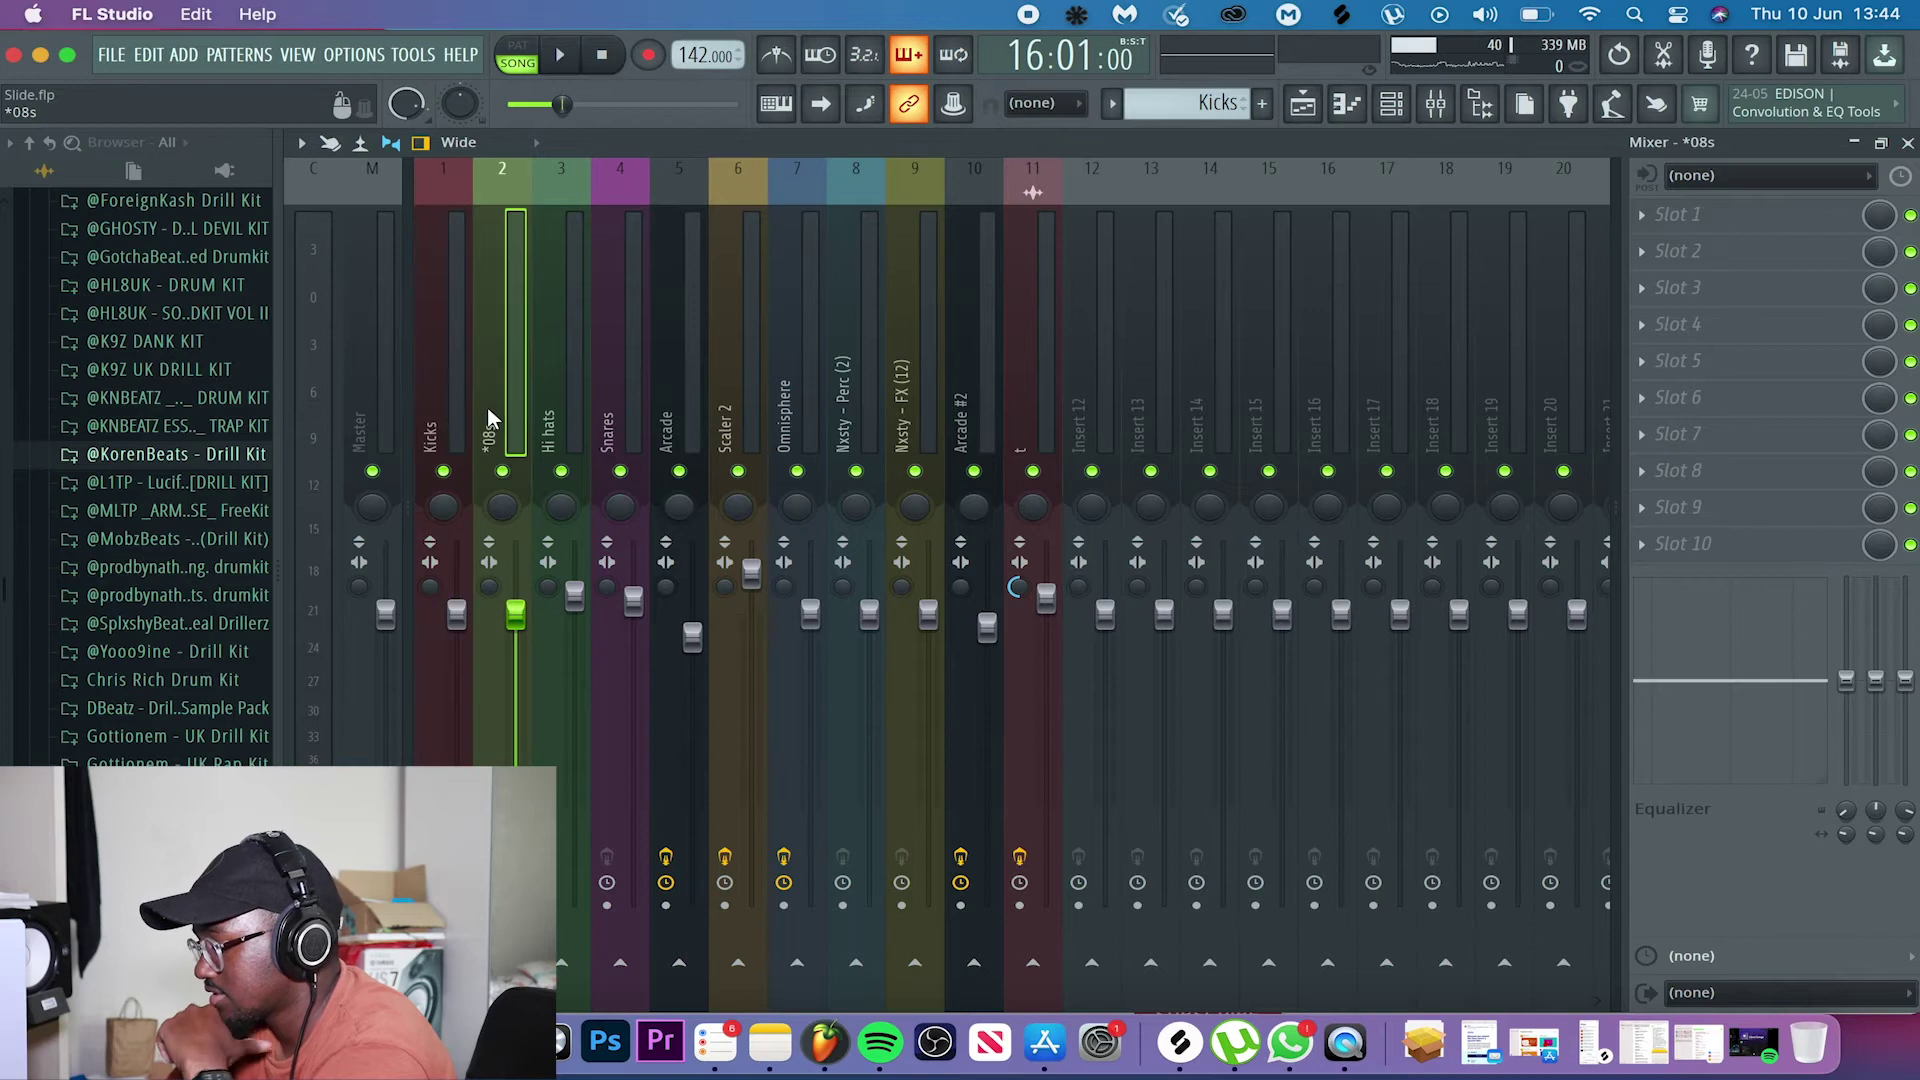
left_click(558, 395)
left_click(614, 385)
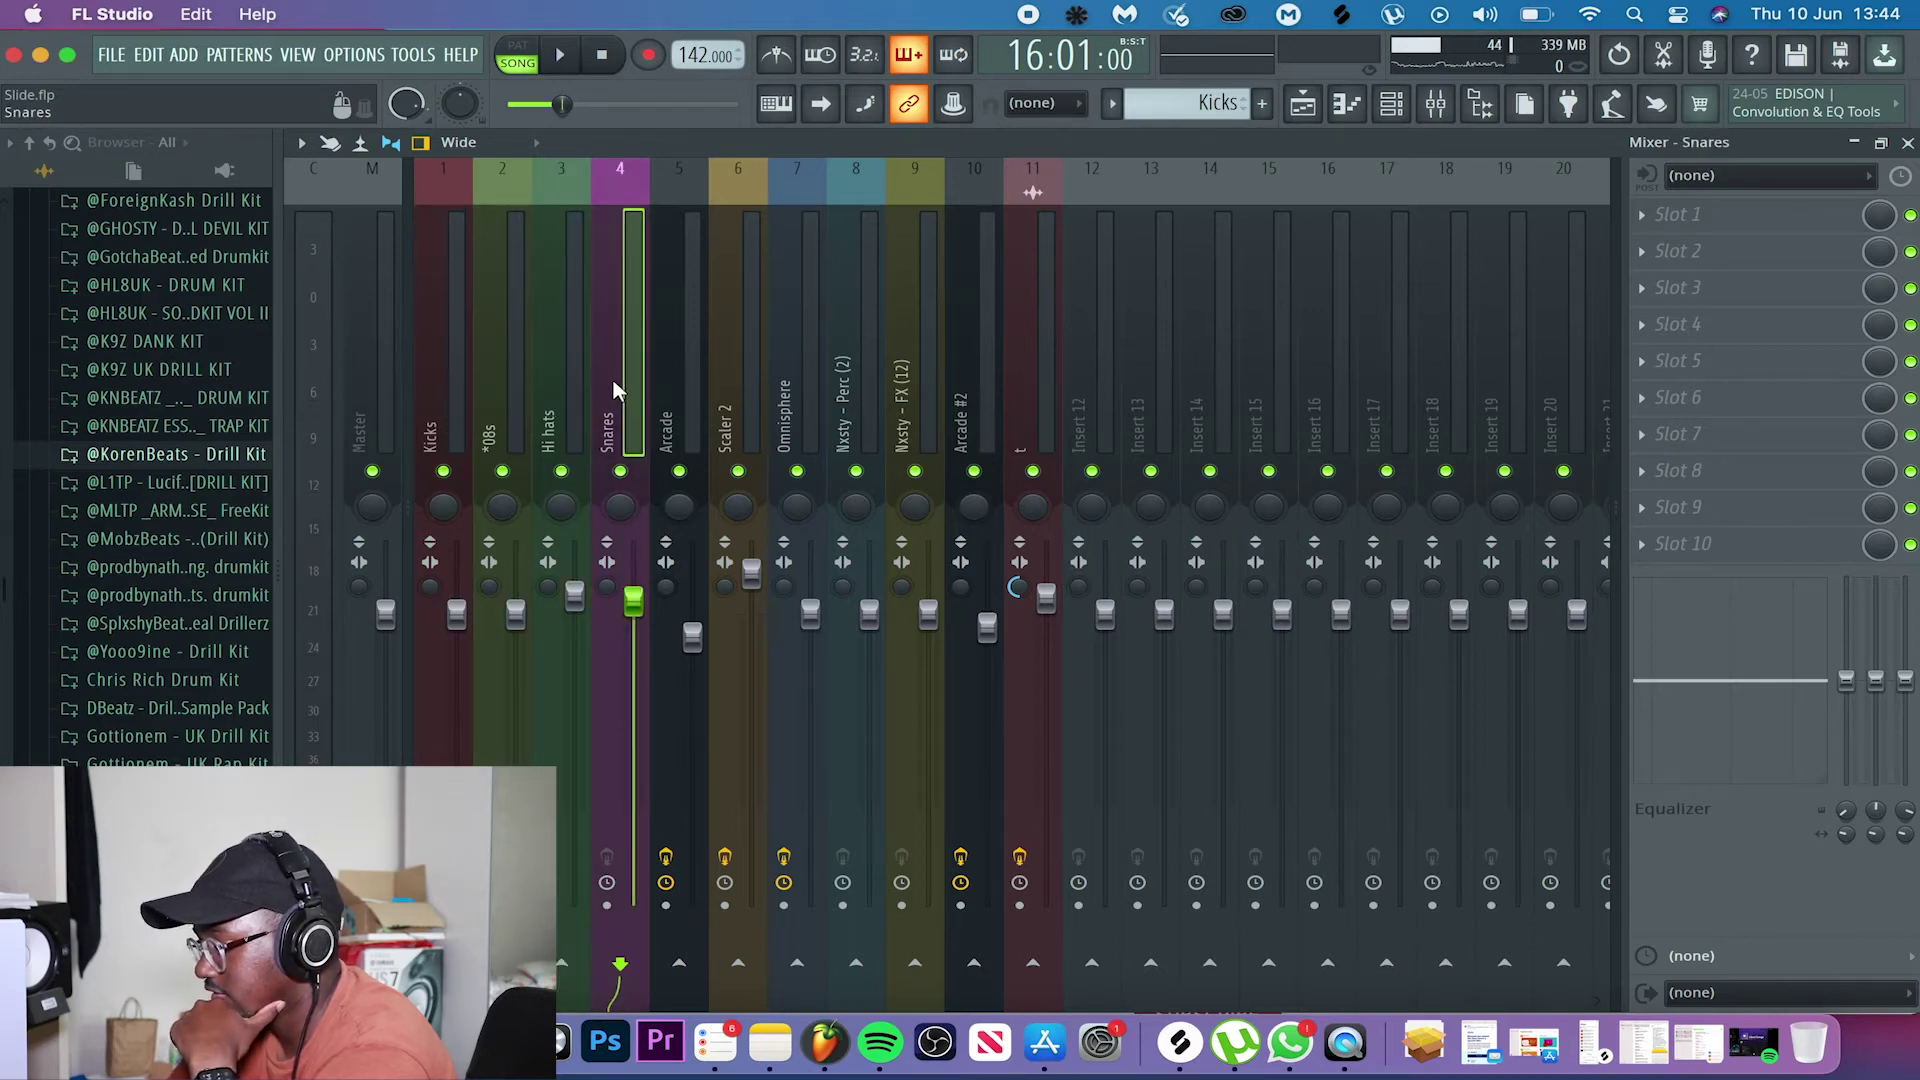
- Examine the Fruity parametric EQ 2 curve on the Arcade mixer track
left_click(672, 378)
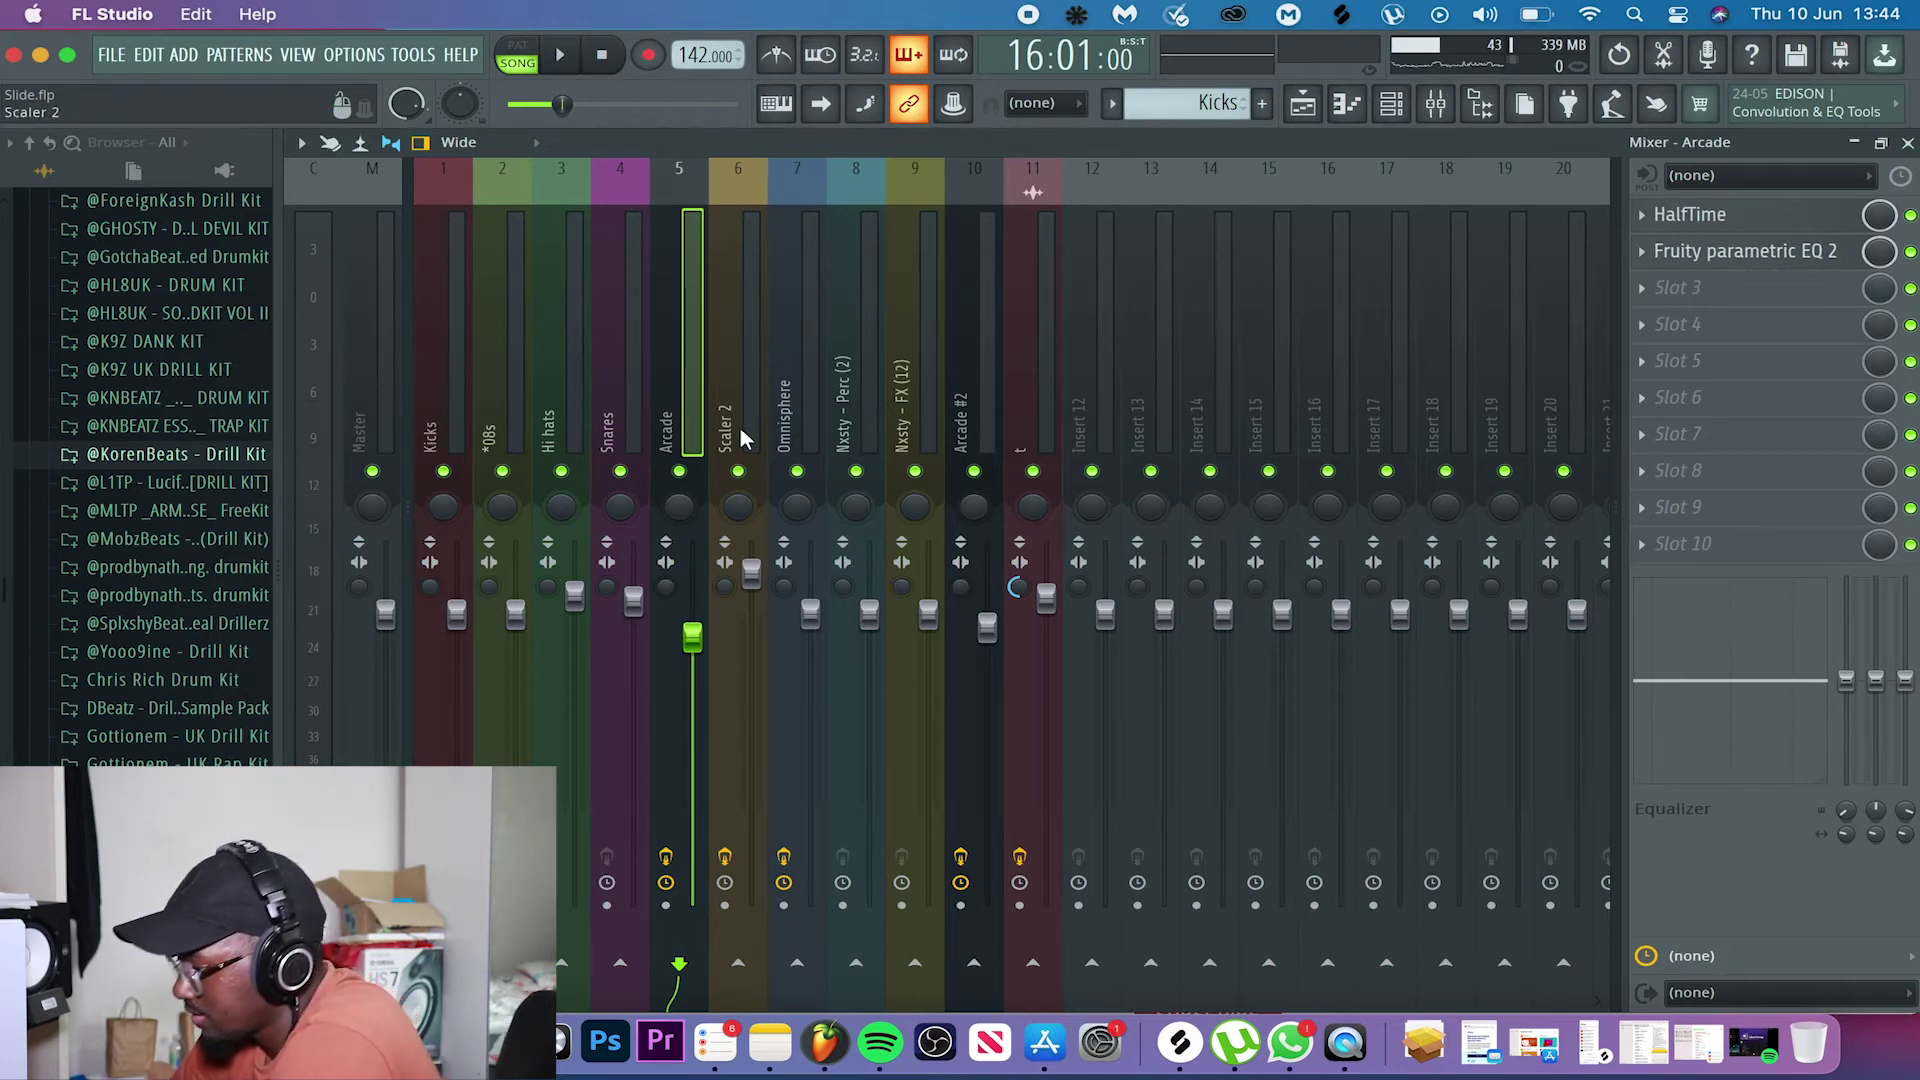
left_click(1748, 254)
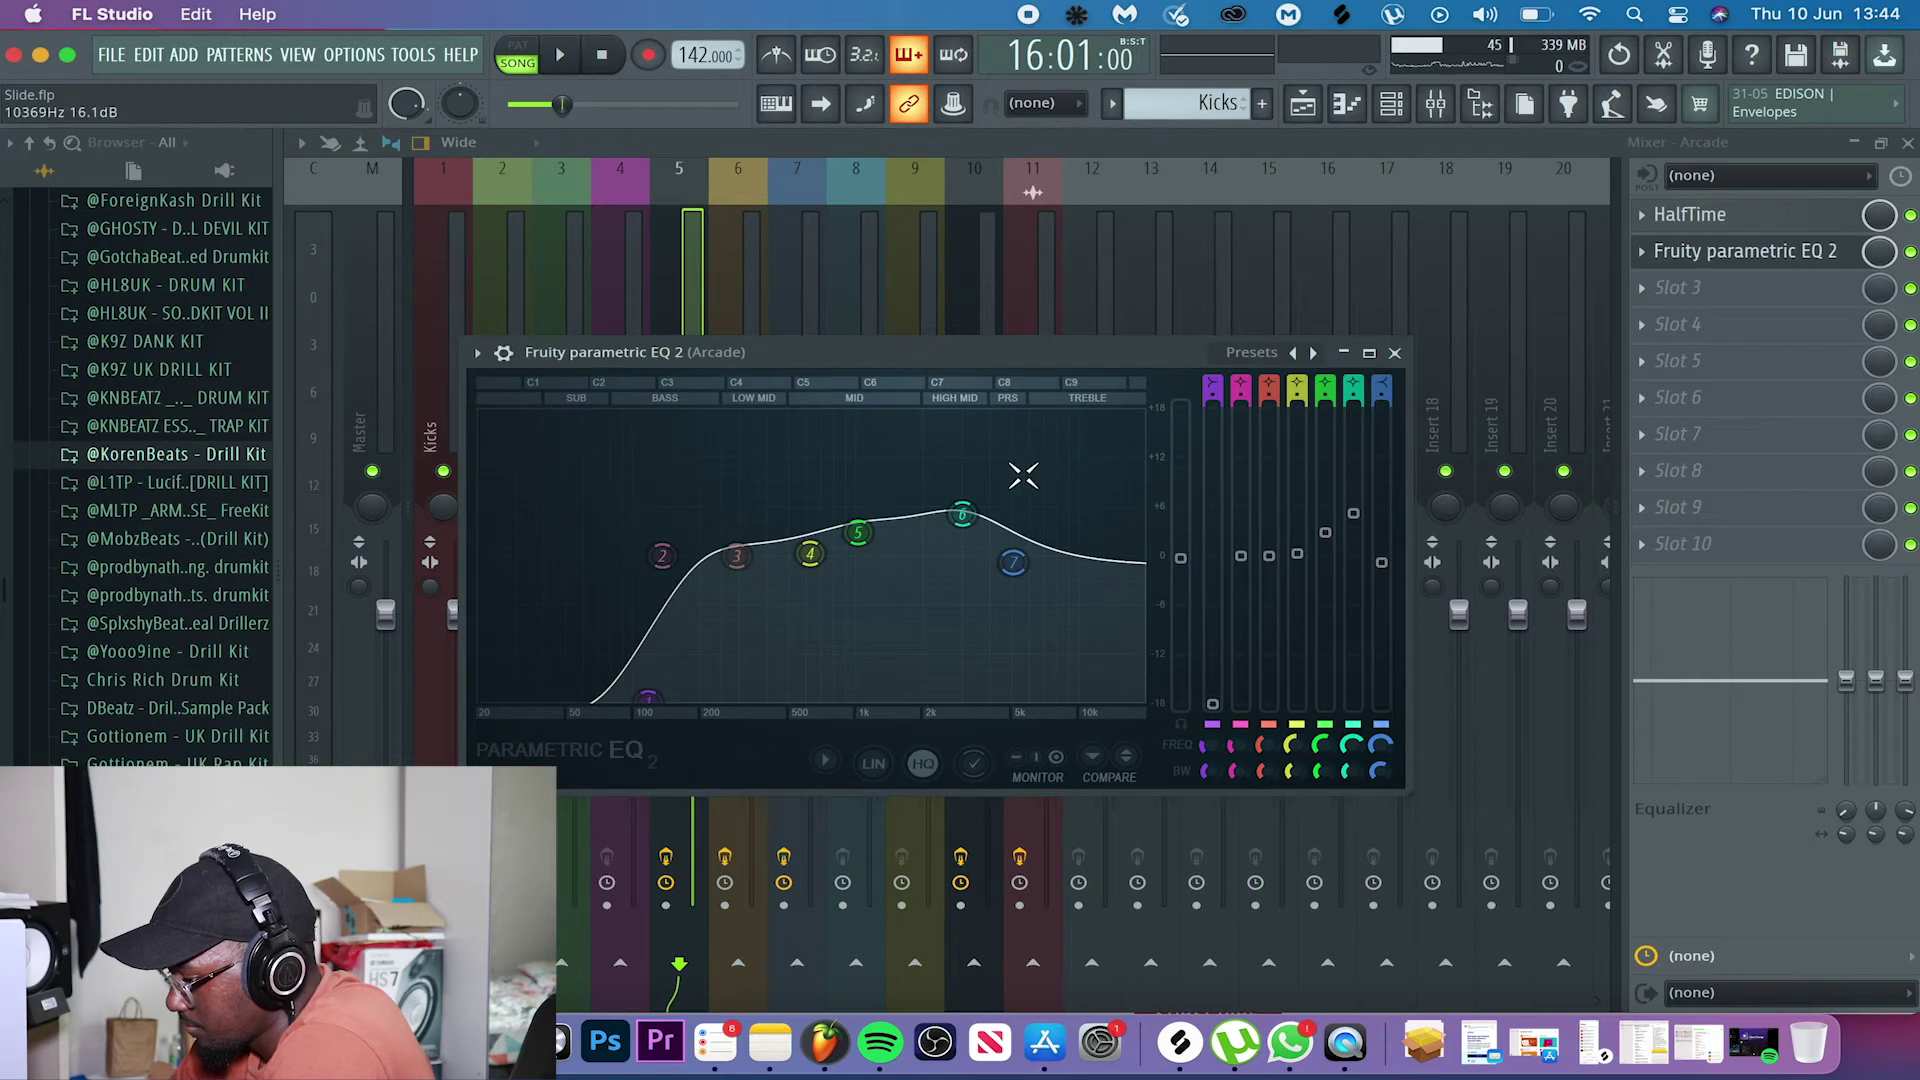
left_click(1398, 354)
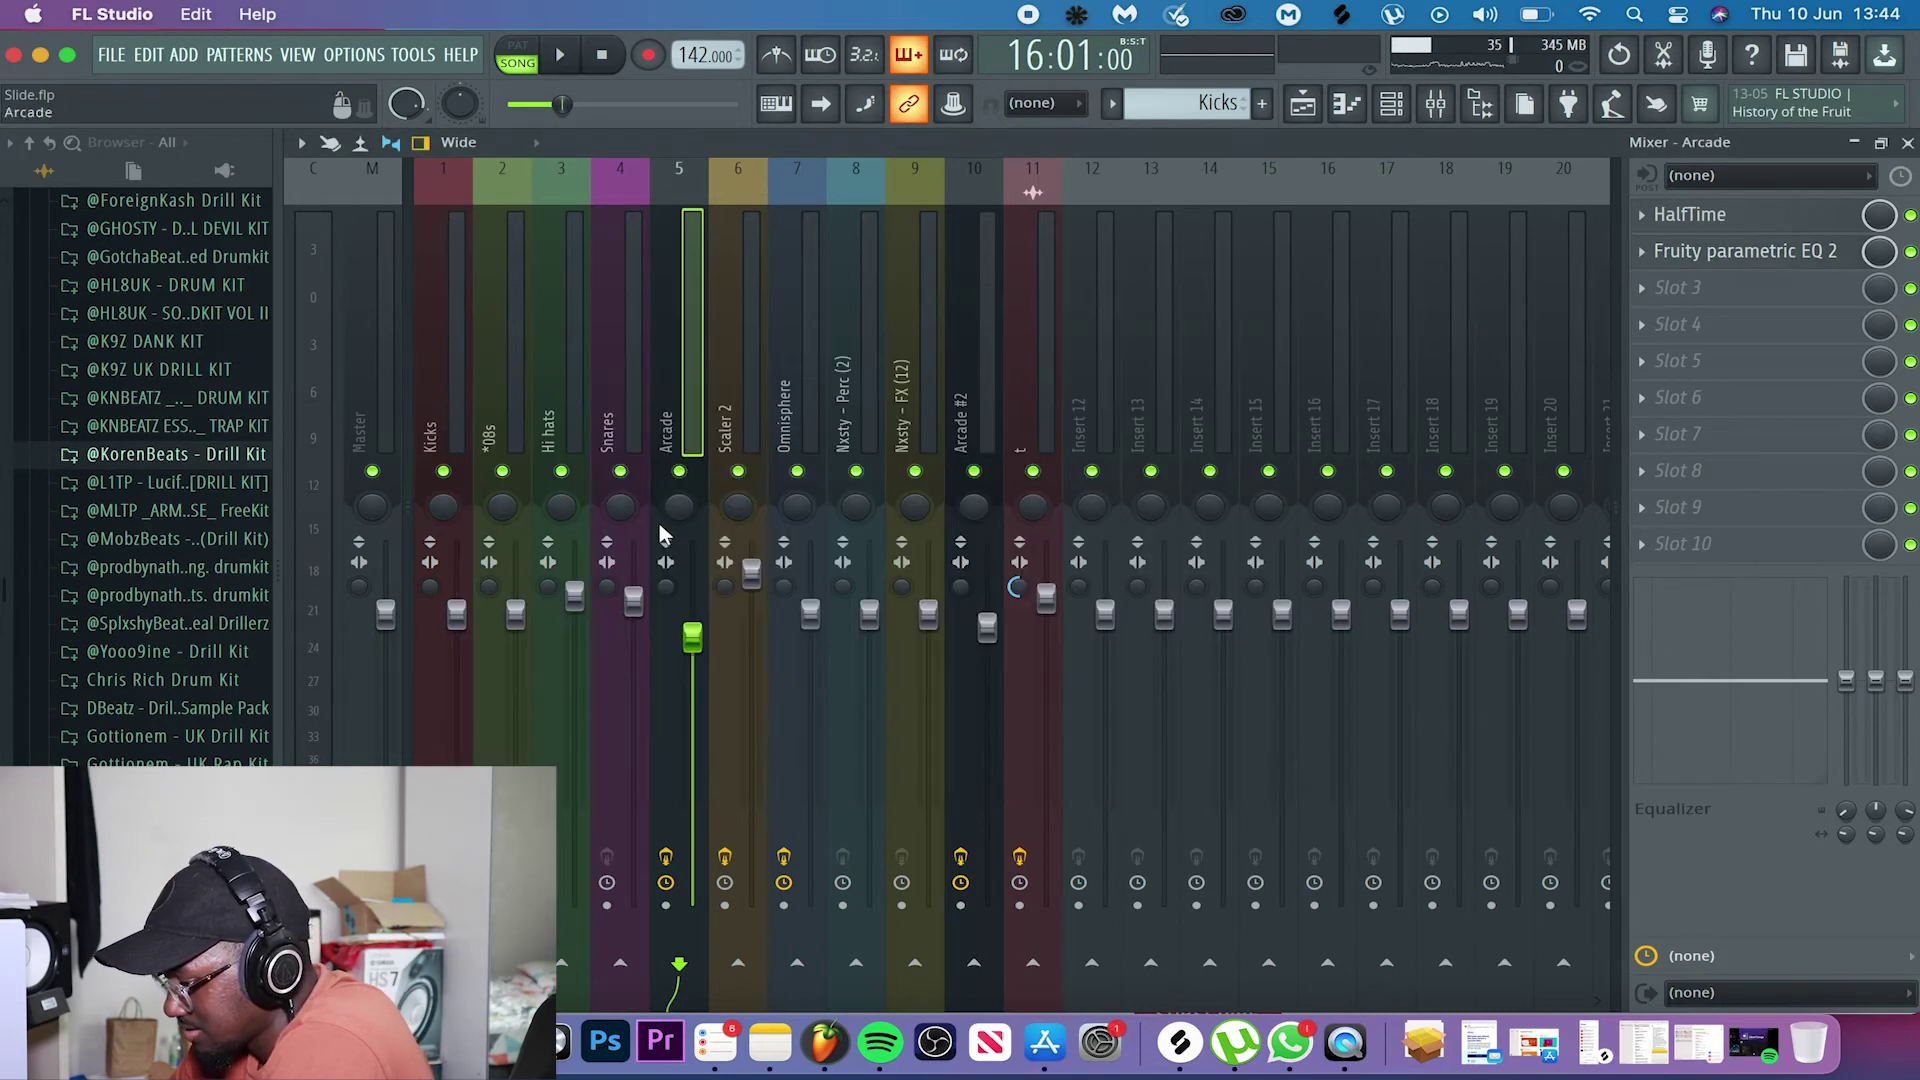
- Check the effect slots of the Scaler 2, Omnisphere, Nxsty - Perc (2) and Nxsty - FX (12) mixer tracks
left_click(730, 387)
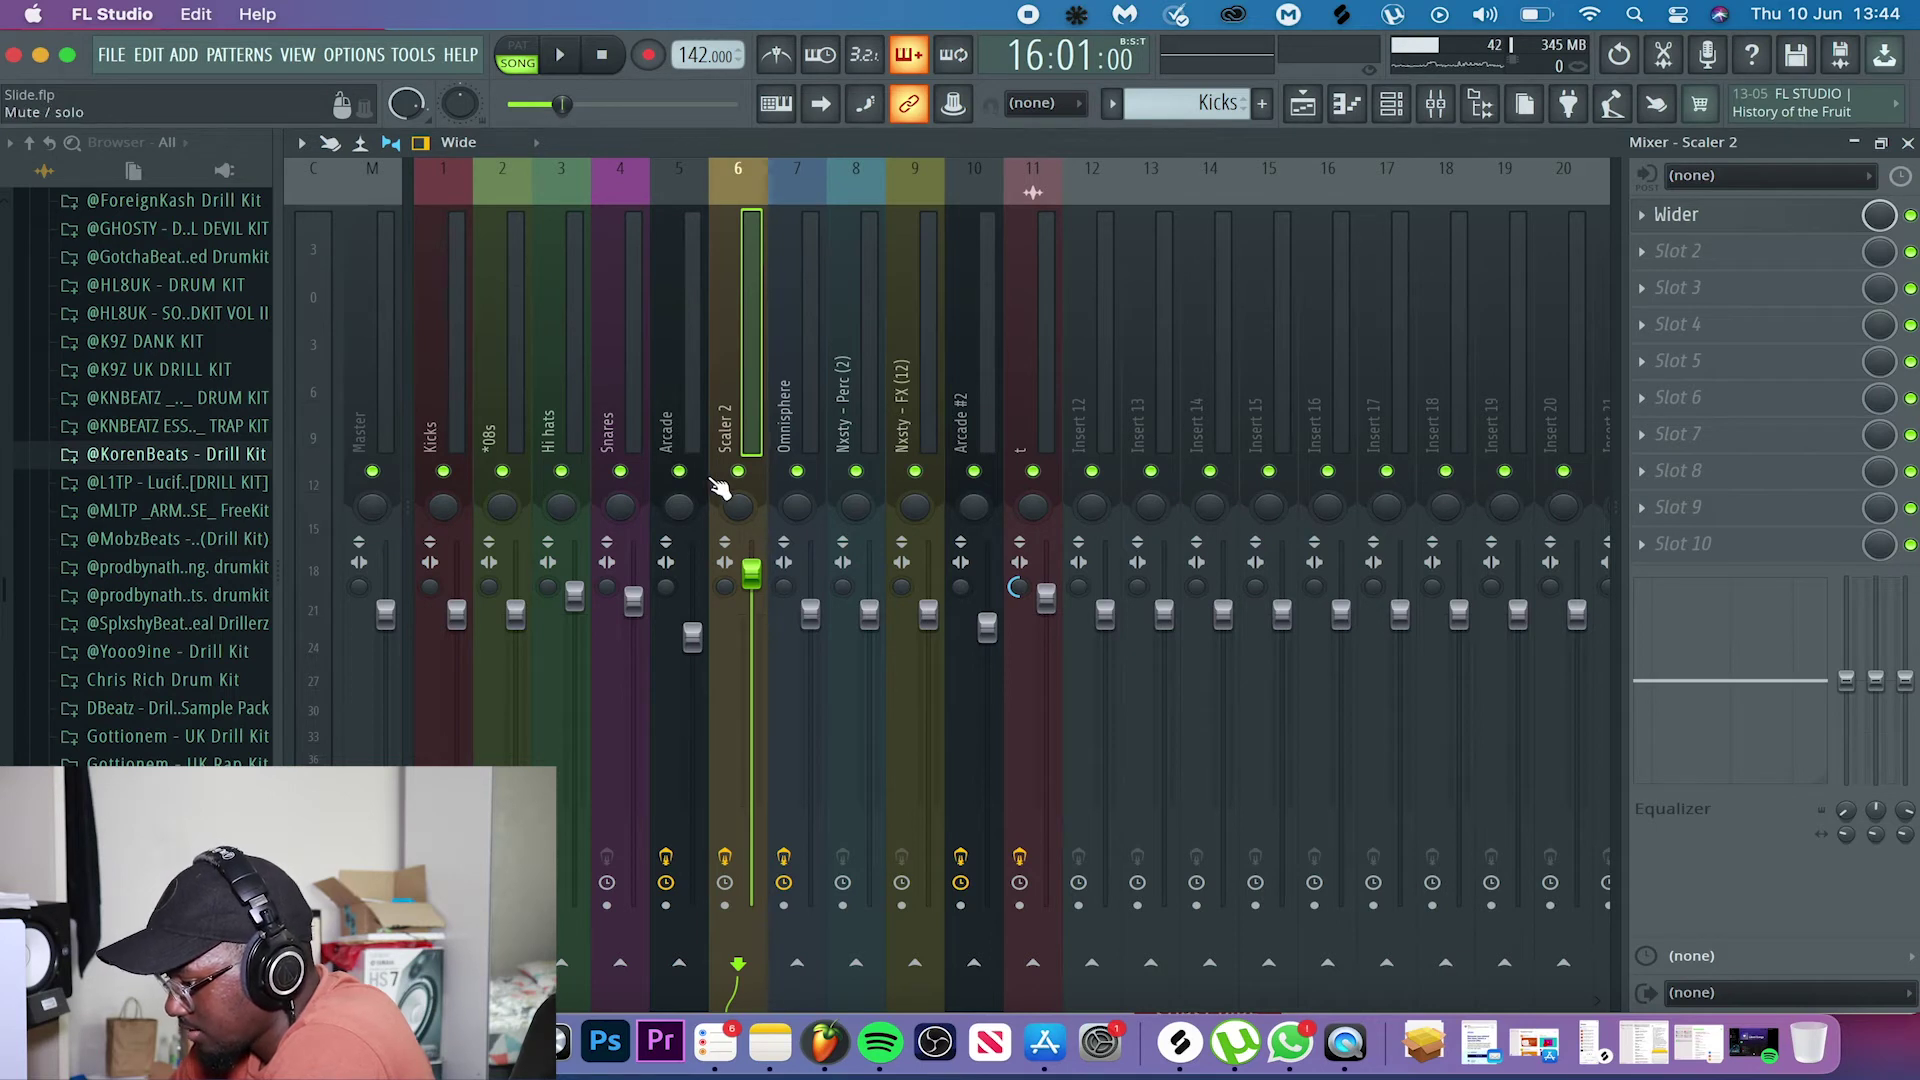
left_click(786, 397)
left_click(842, 394)
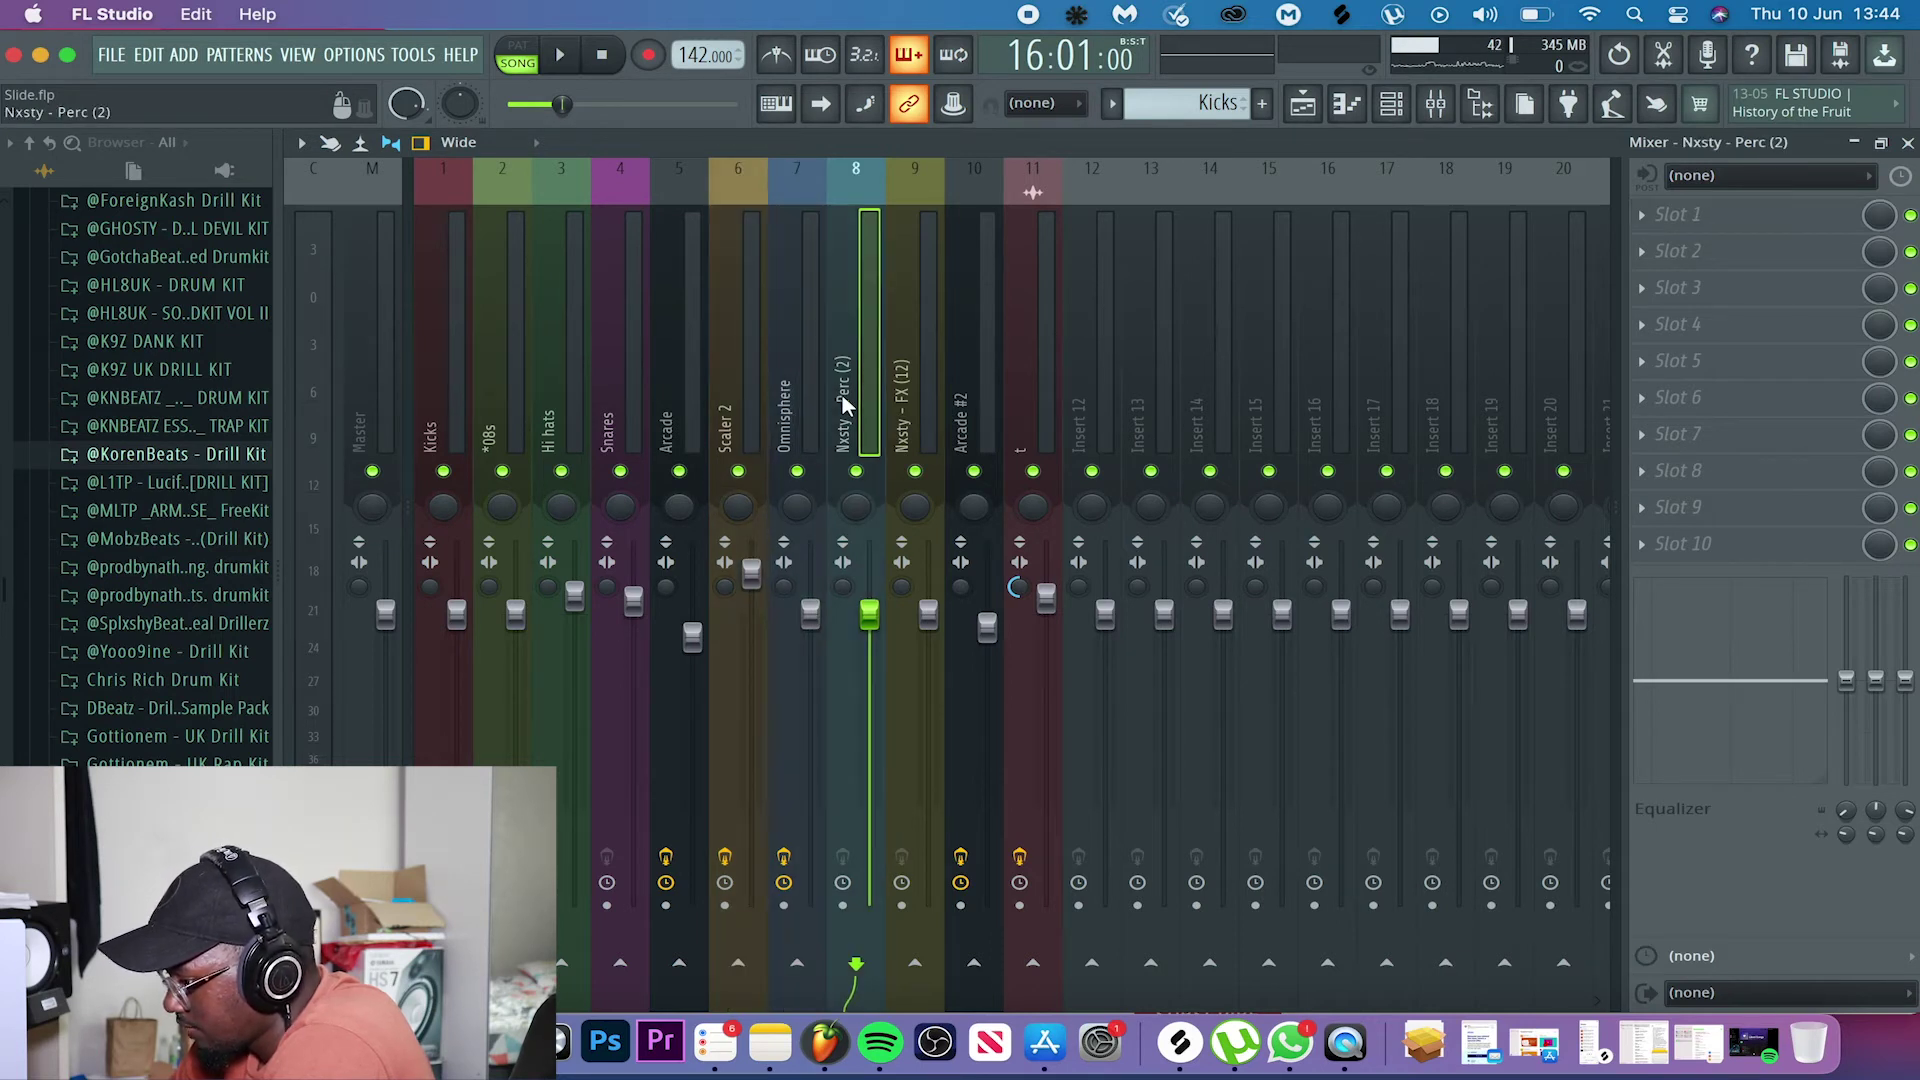
left_click(904, 370)
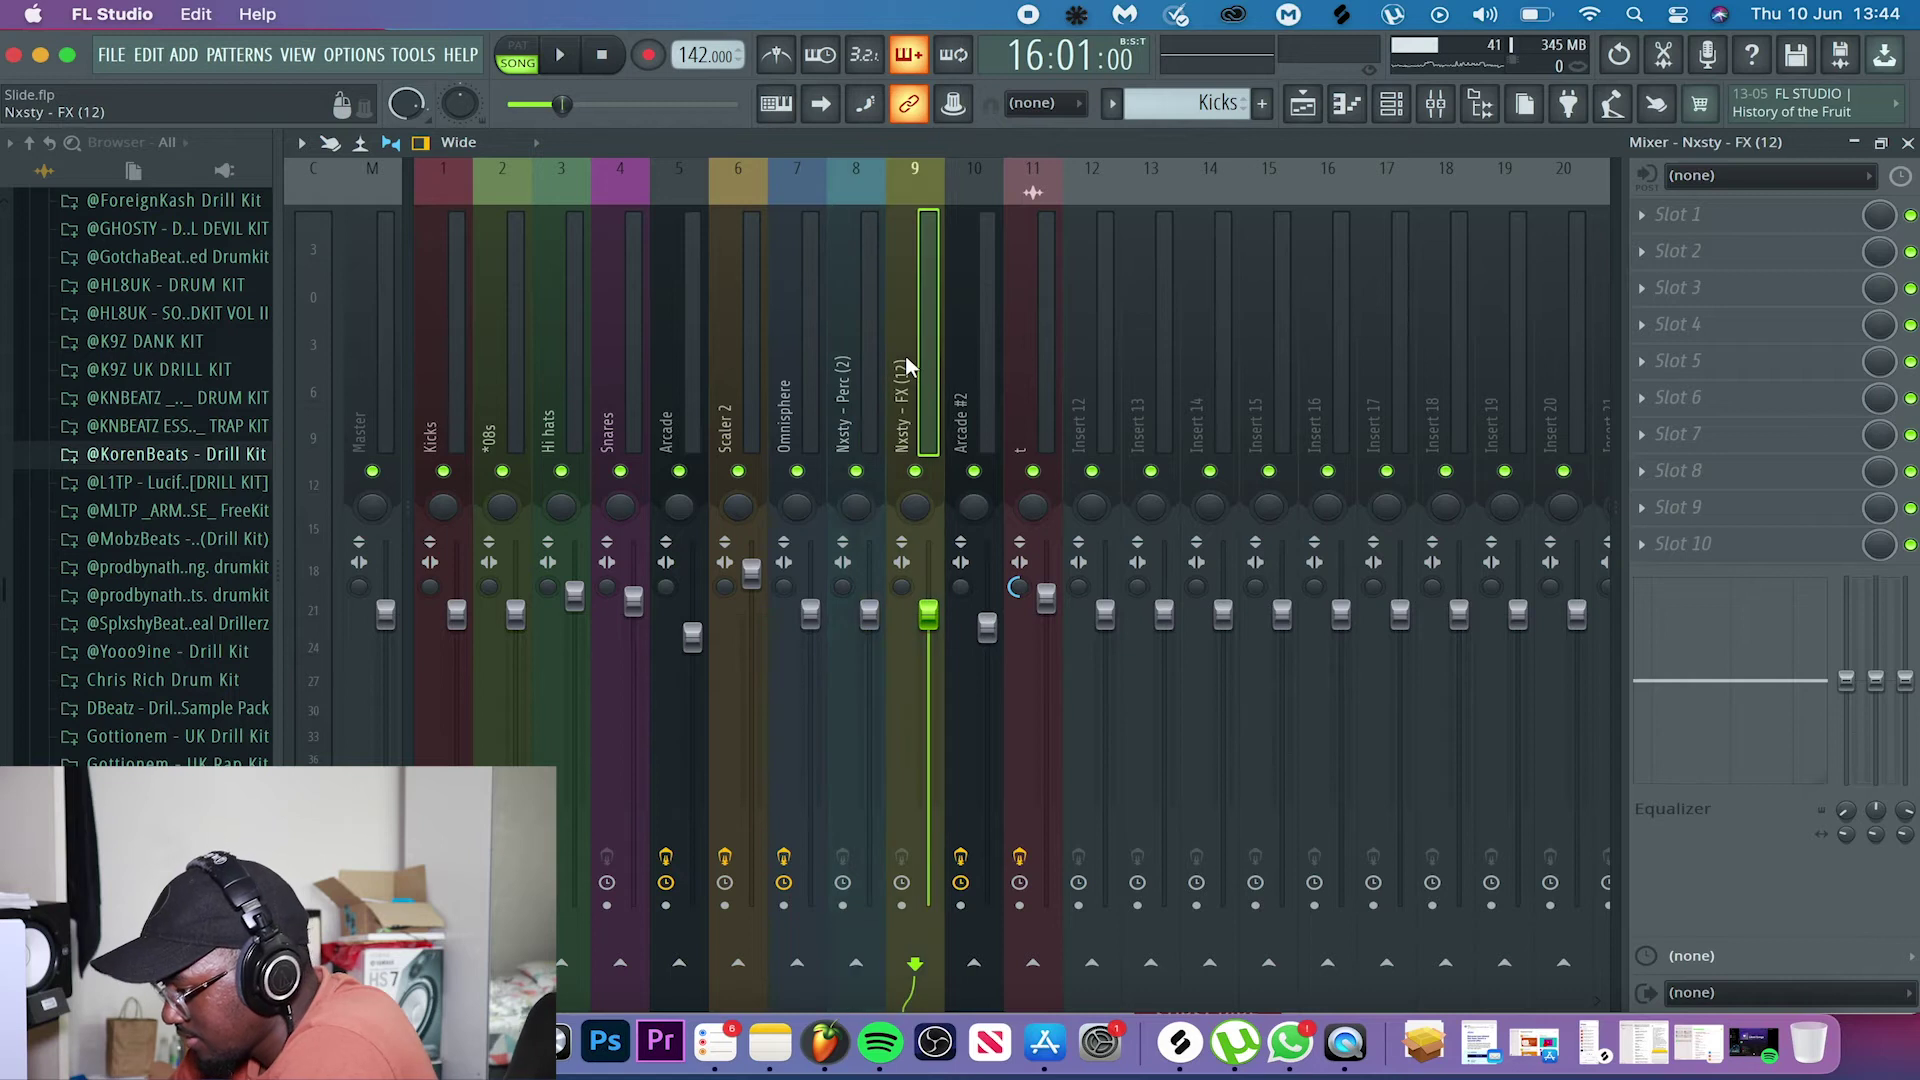
- Examine the Fruity parametric EQ 2 curve on the Arcade #2 mixer track, and return to the playlist
left_click(967, 382)
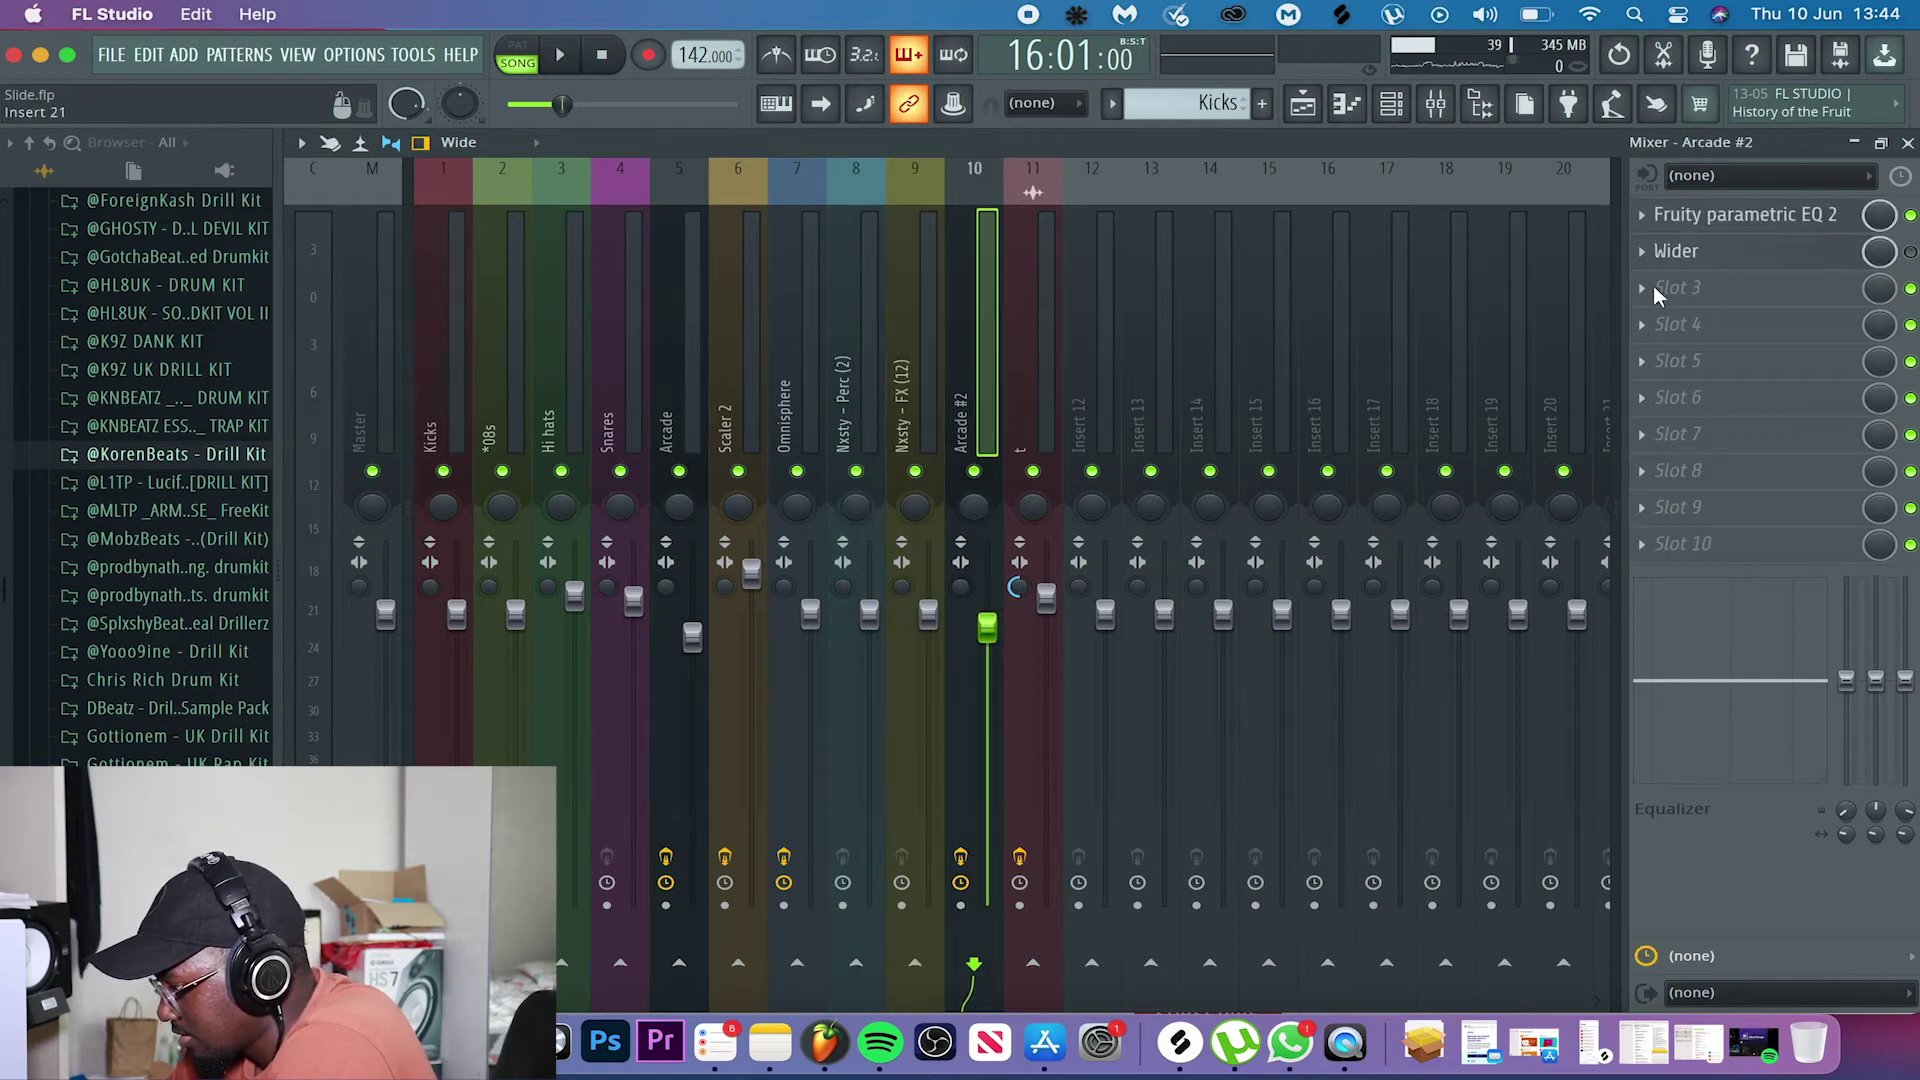
left_click(1745, 214)
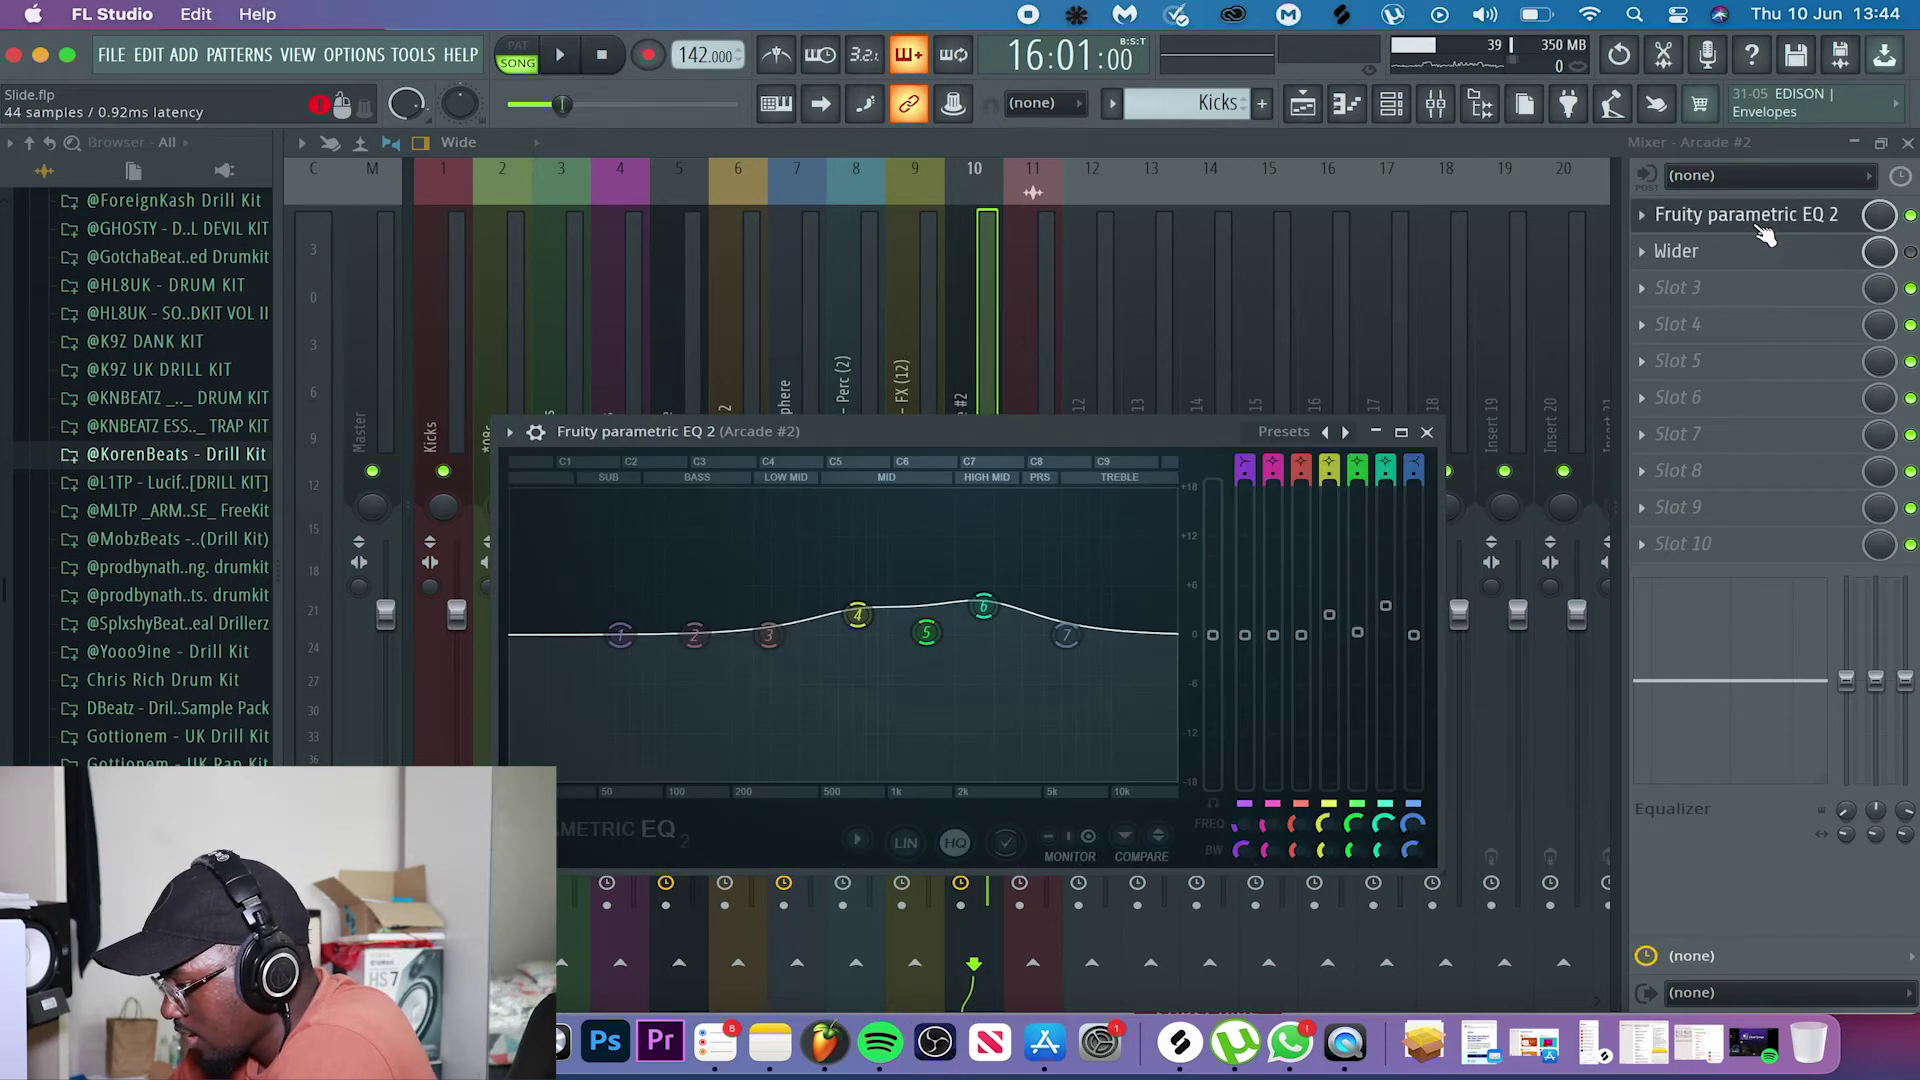
left_click(1428, 433)
left_click(1908, 143)
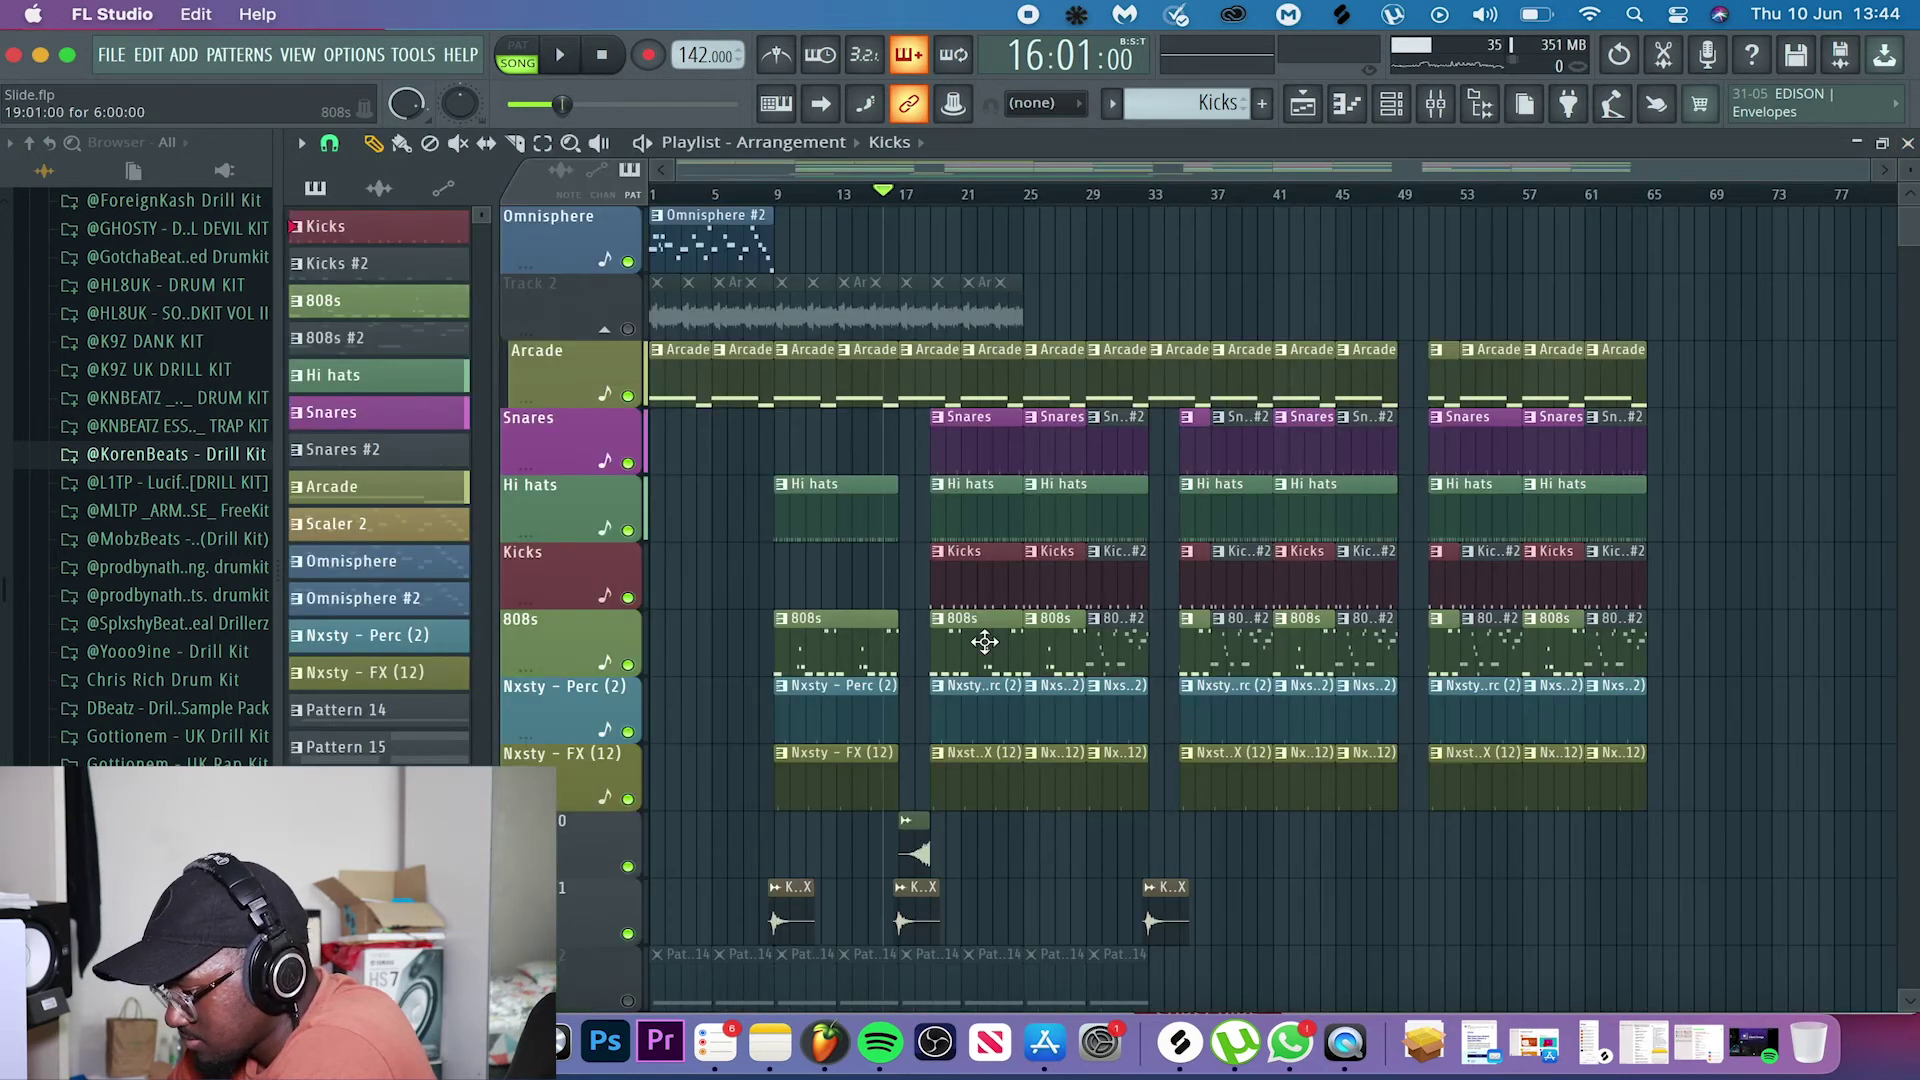
- Audition the melody intro of the arrangement from bar 1
scroll(982, 643, "down", 5)
scroll(982, 643, "up", 5)
scroll(985, 642, "down", 3)
scroll(985, 642, "up", 3)
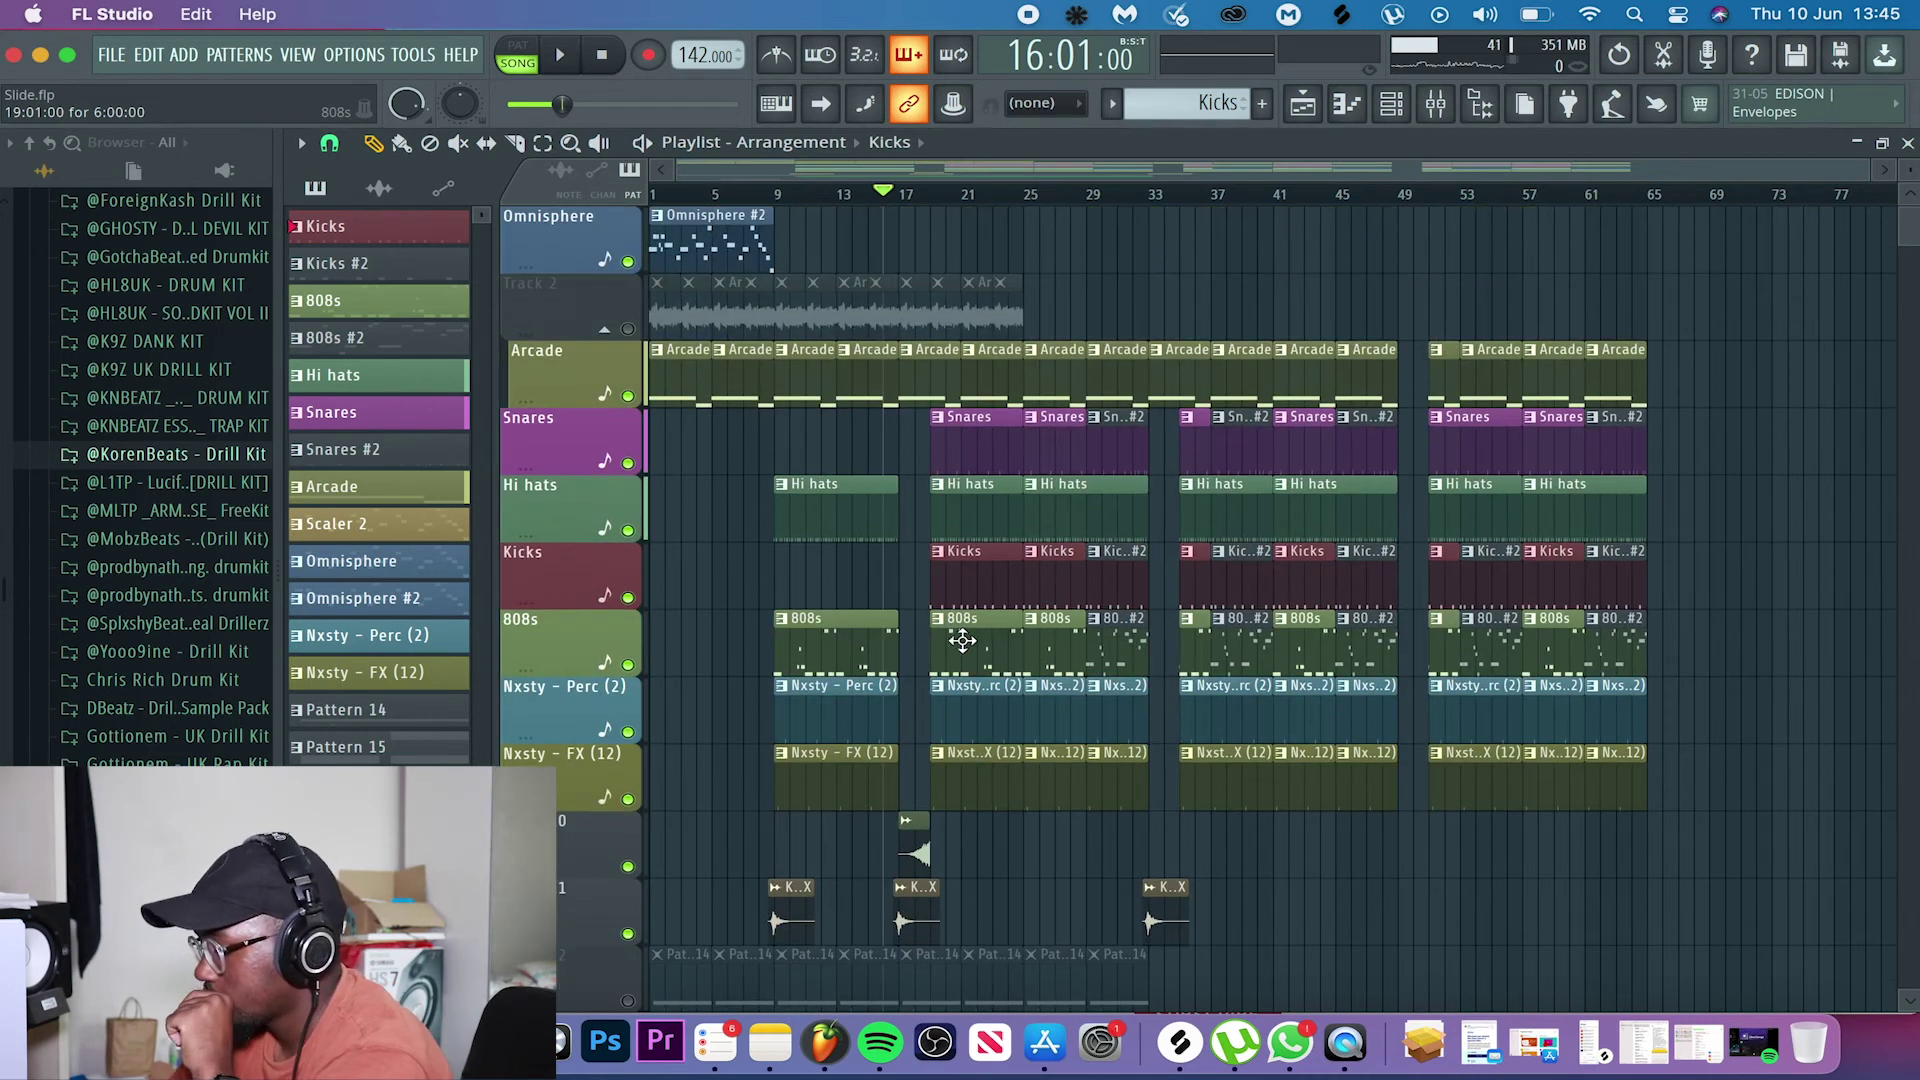
left_click_drag(686, 200, 574, 202)
key("space")
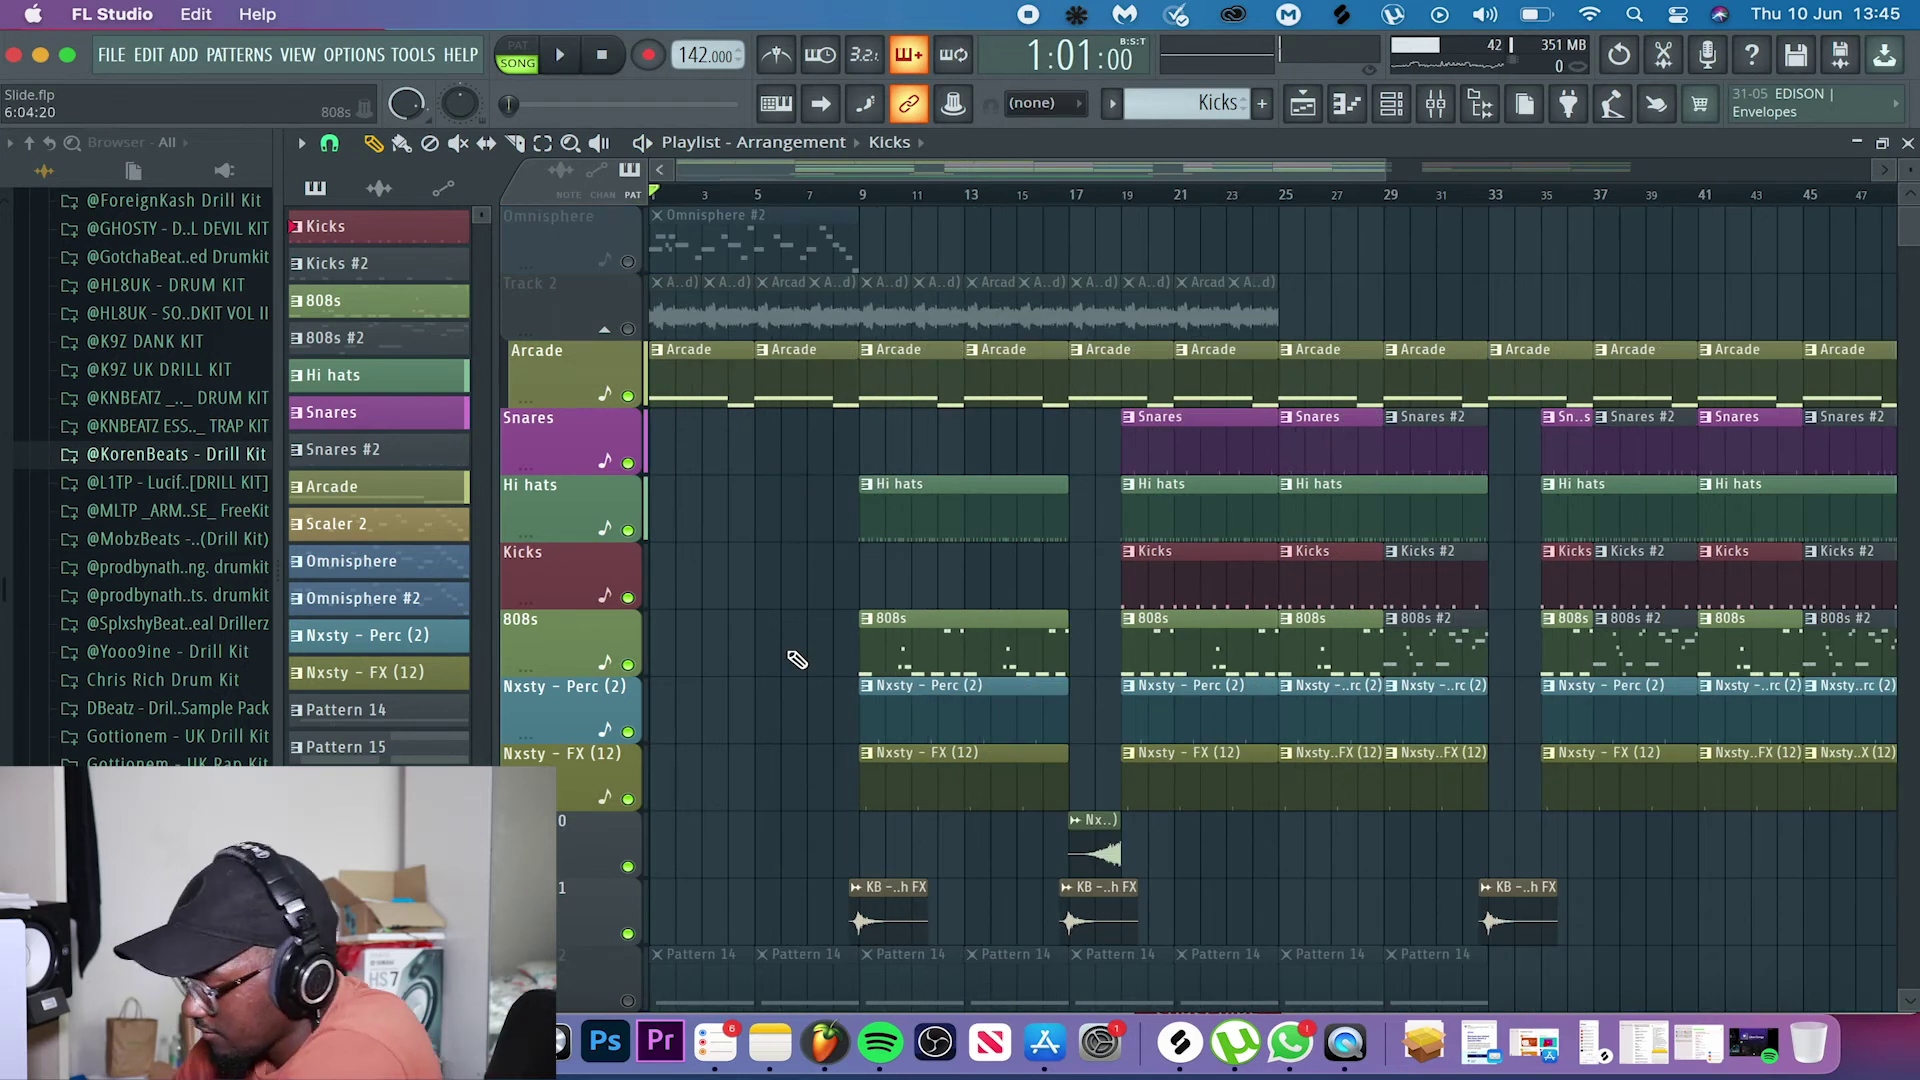
scroll(797, 660, "up", 2)
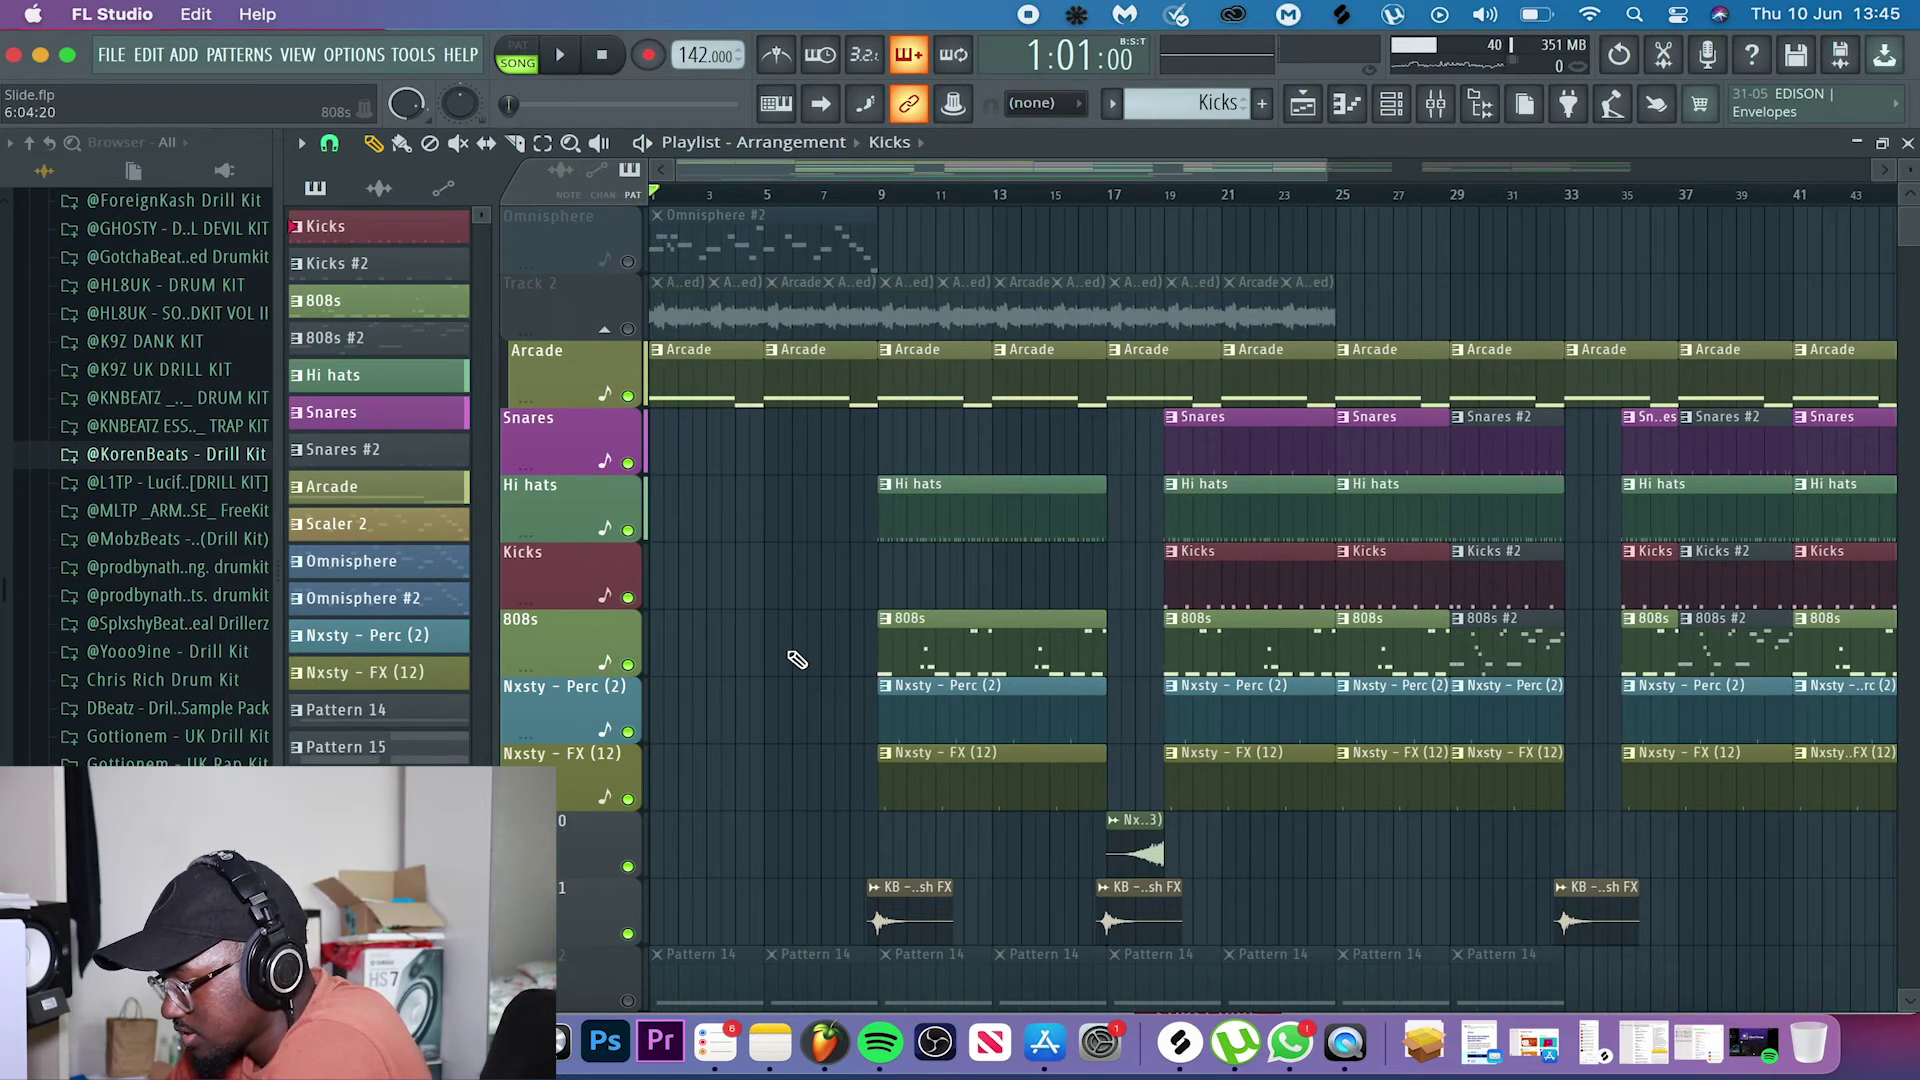
key("space")
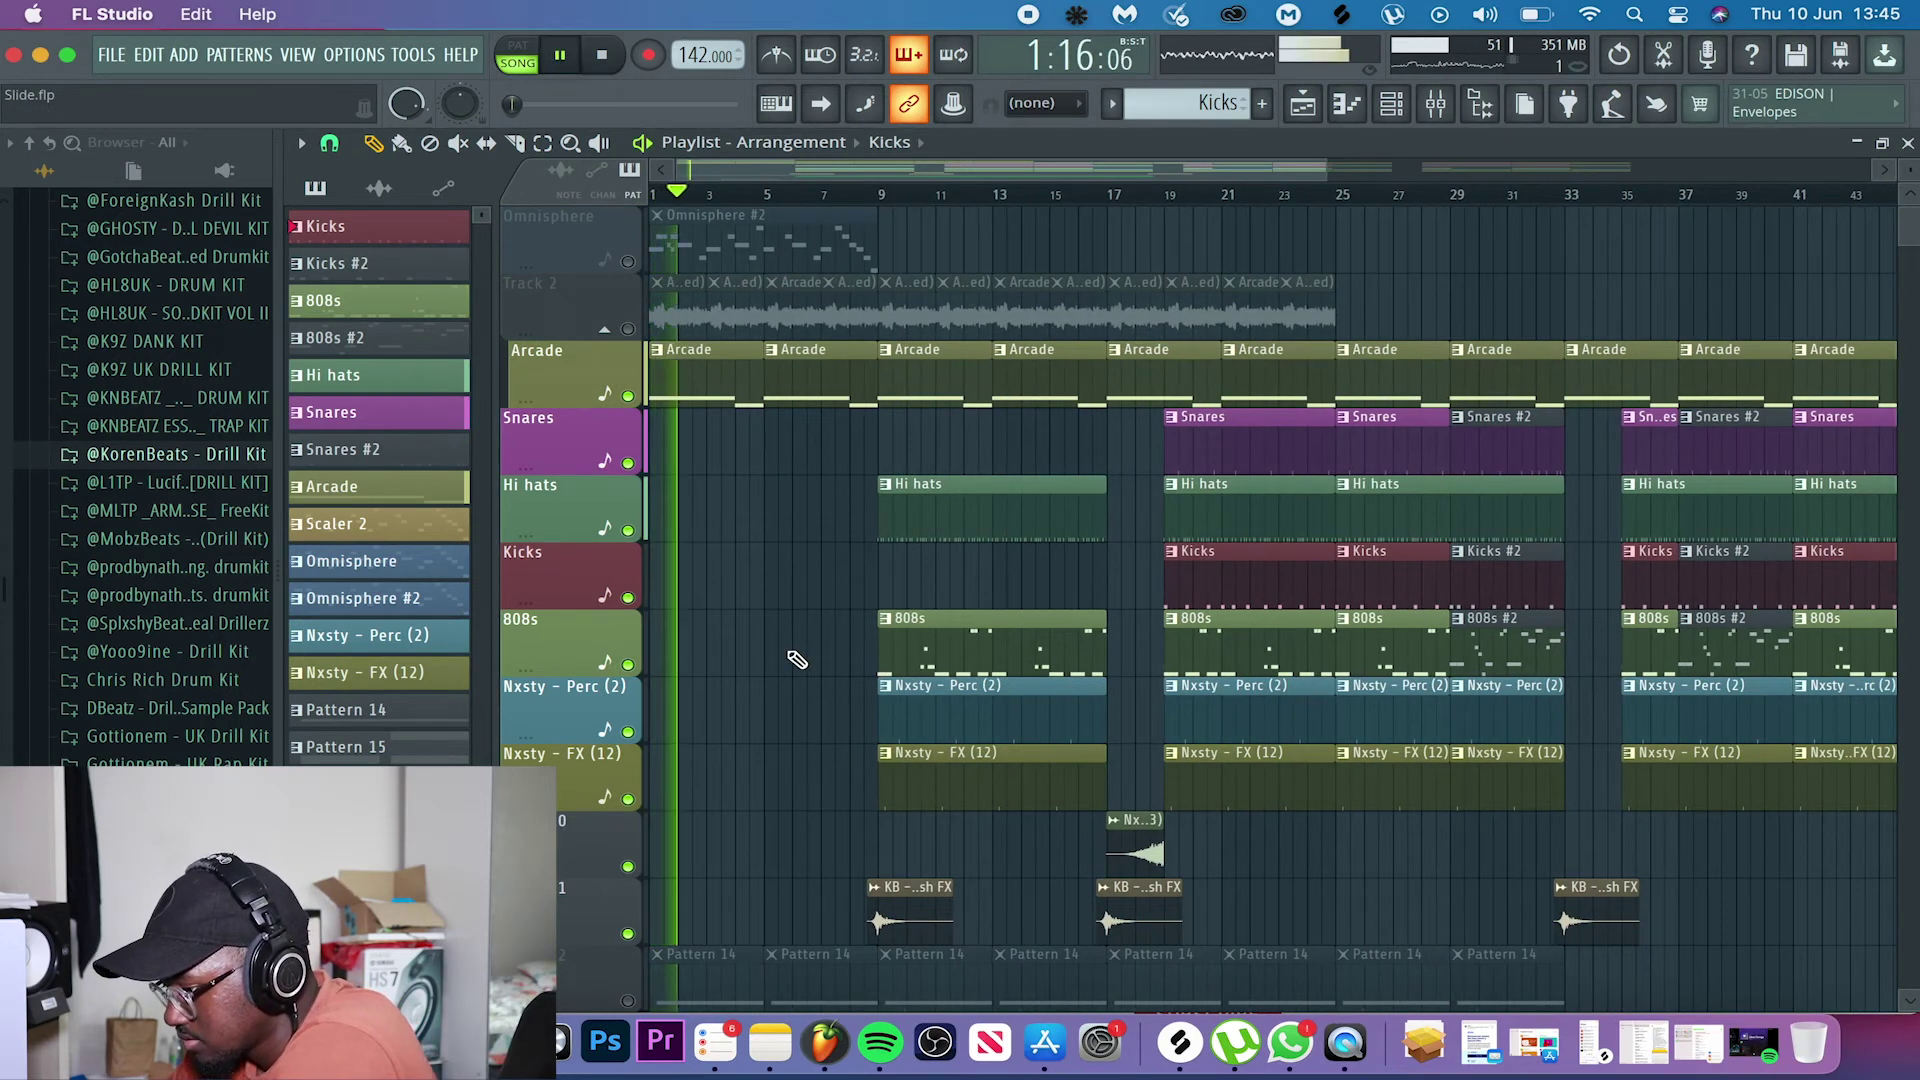
key("space")
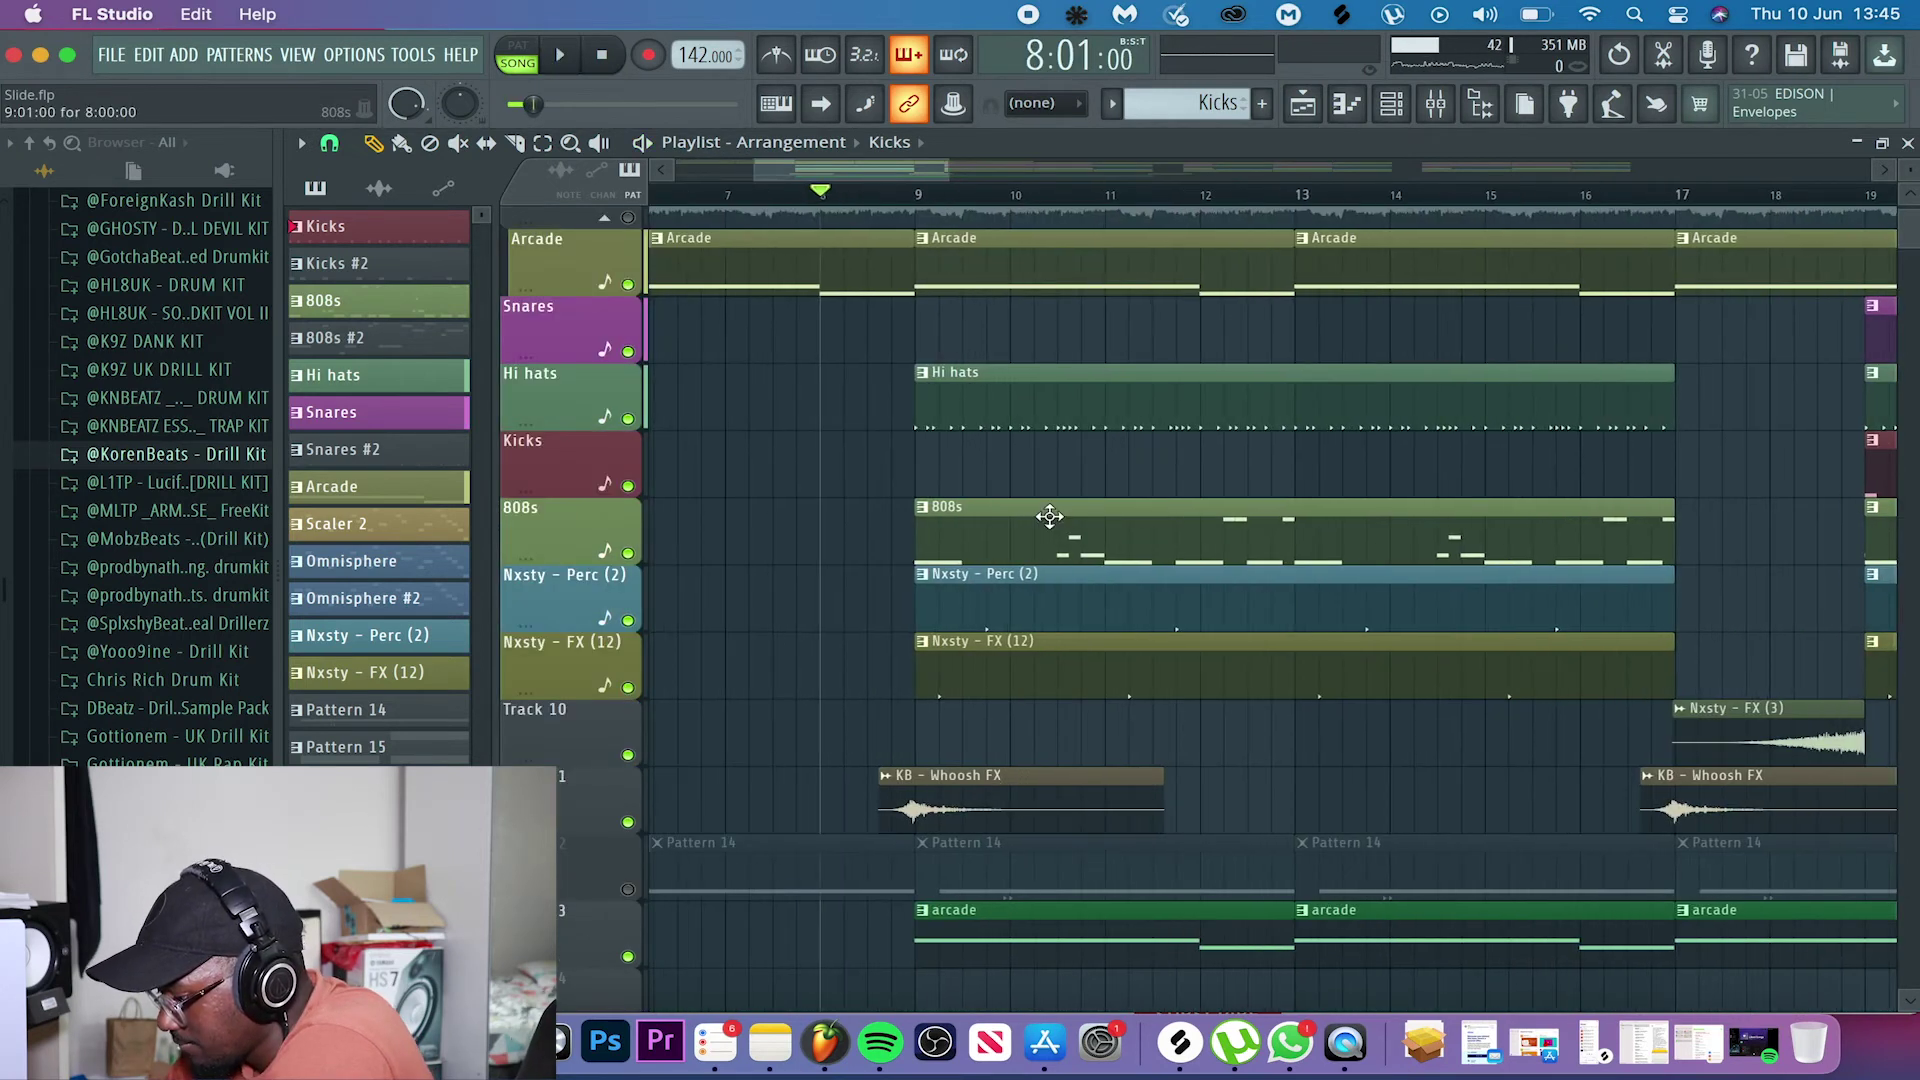
- Audition the entry of the hi hats, 808s, percussion and FX at bar 9 from 8:15:00
scroll(1042, 518, "up", 1)
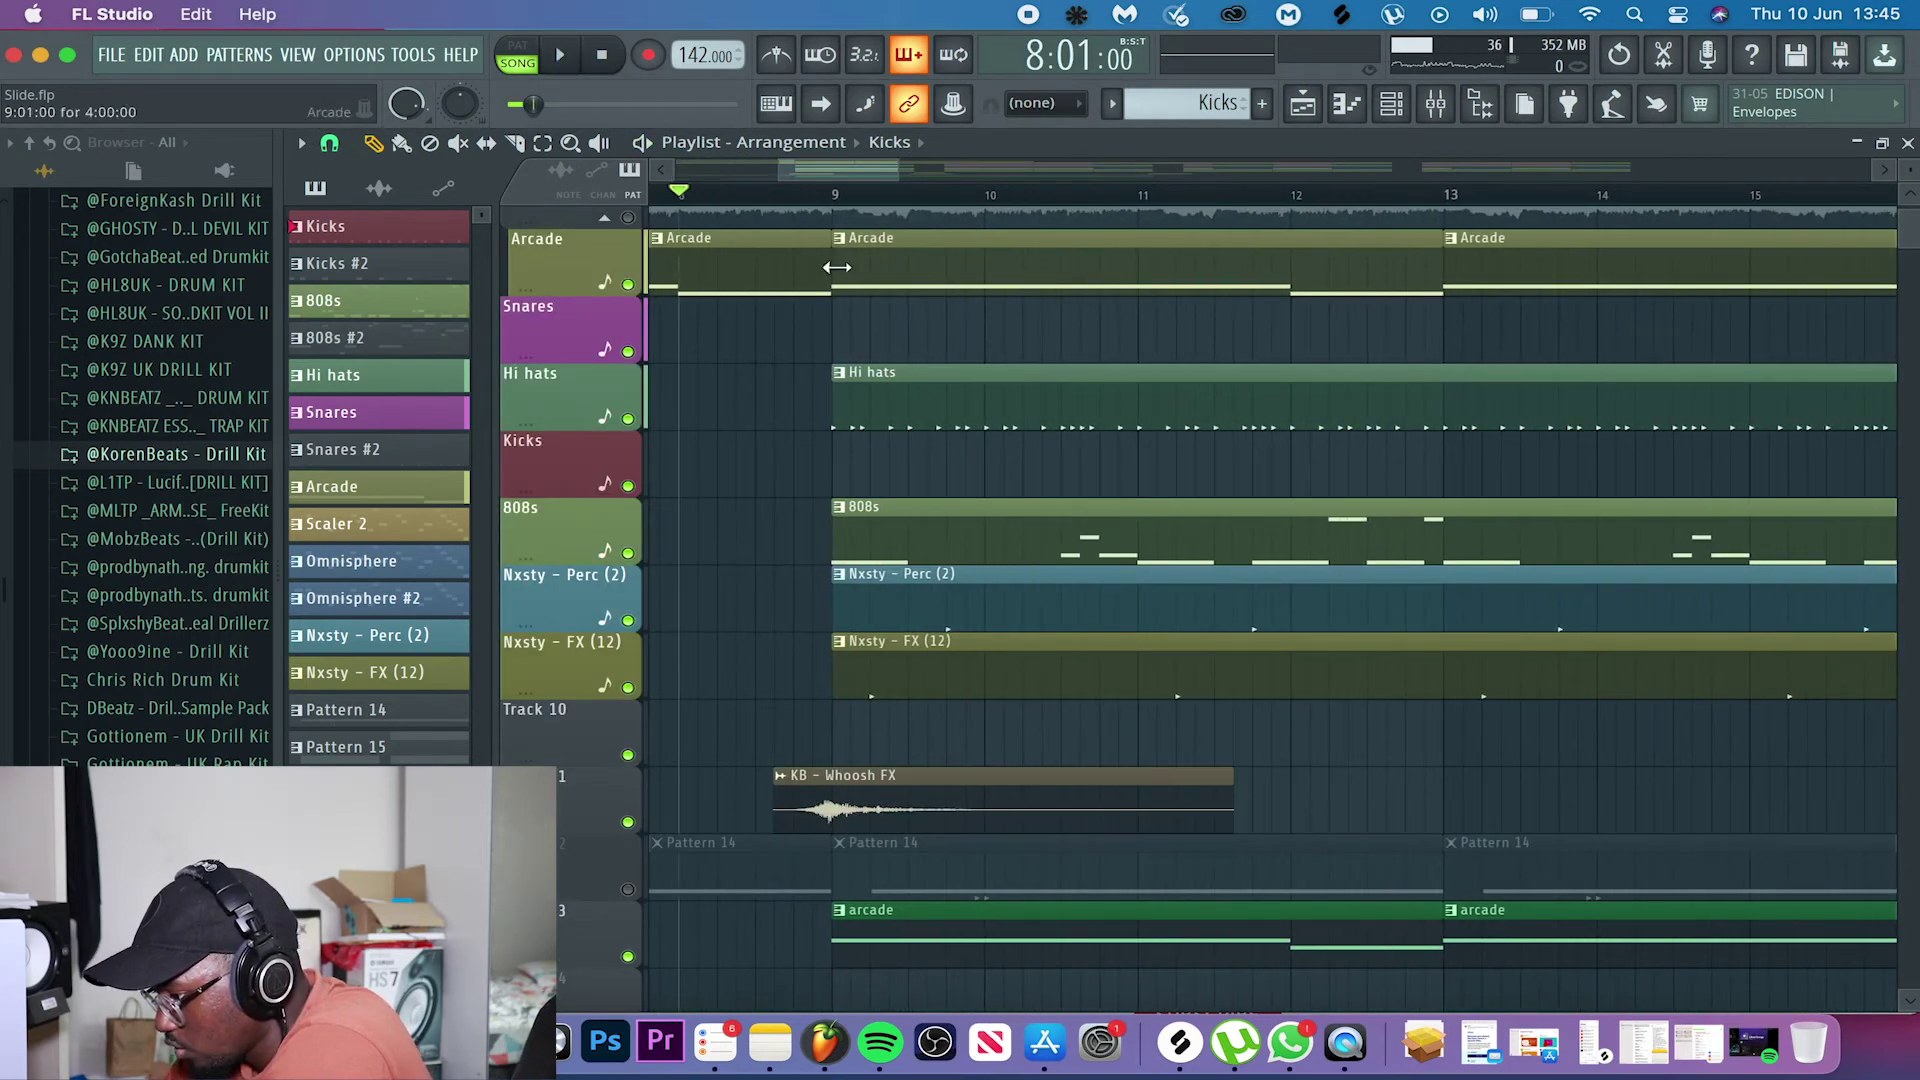
left_click(820, 190)
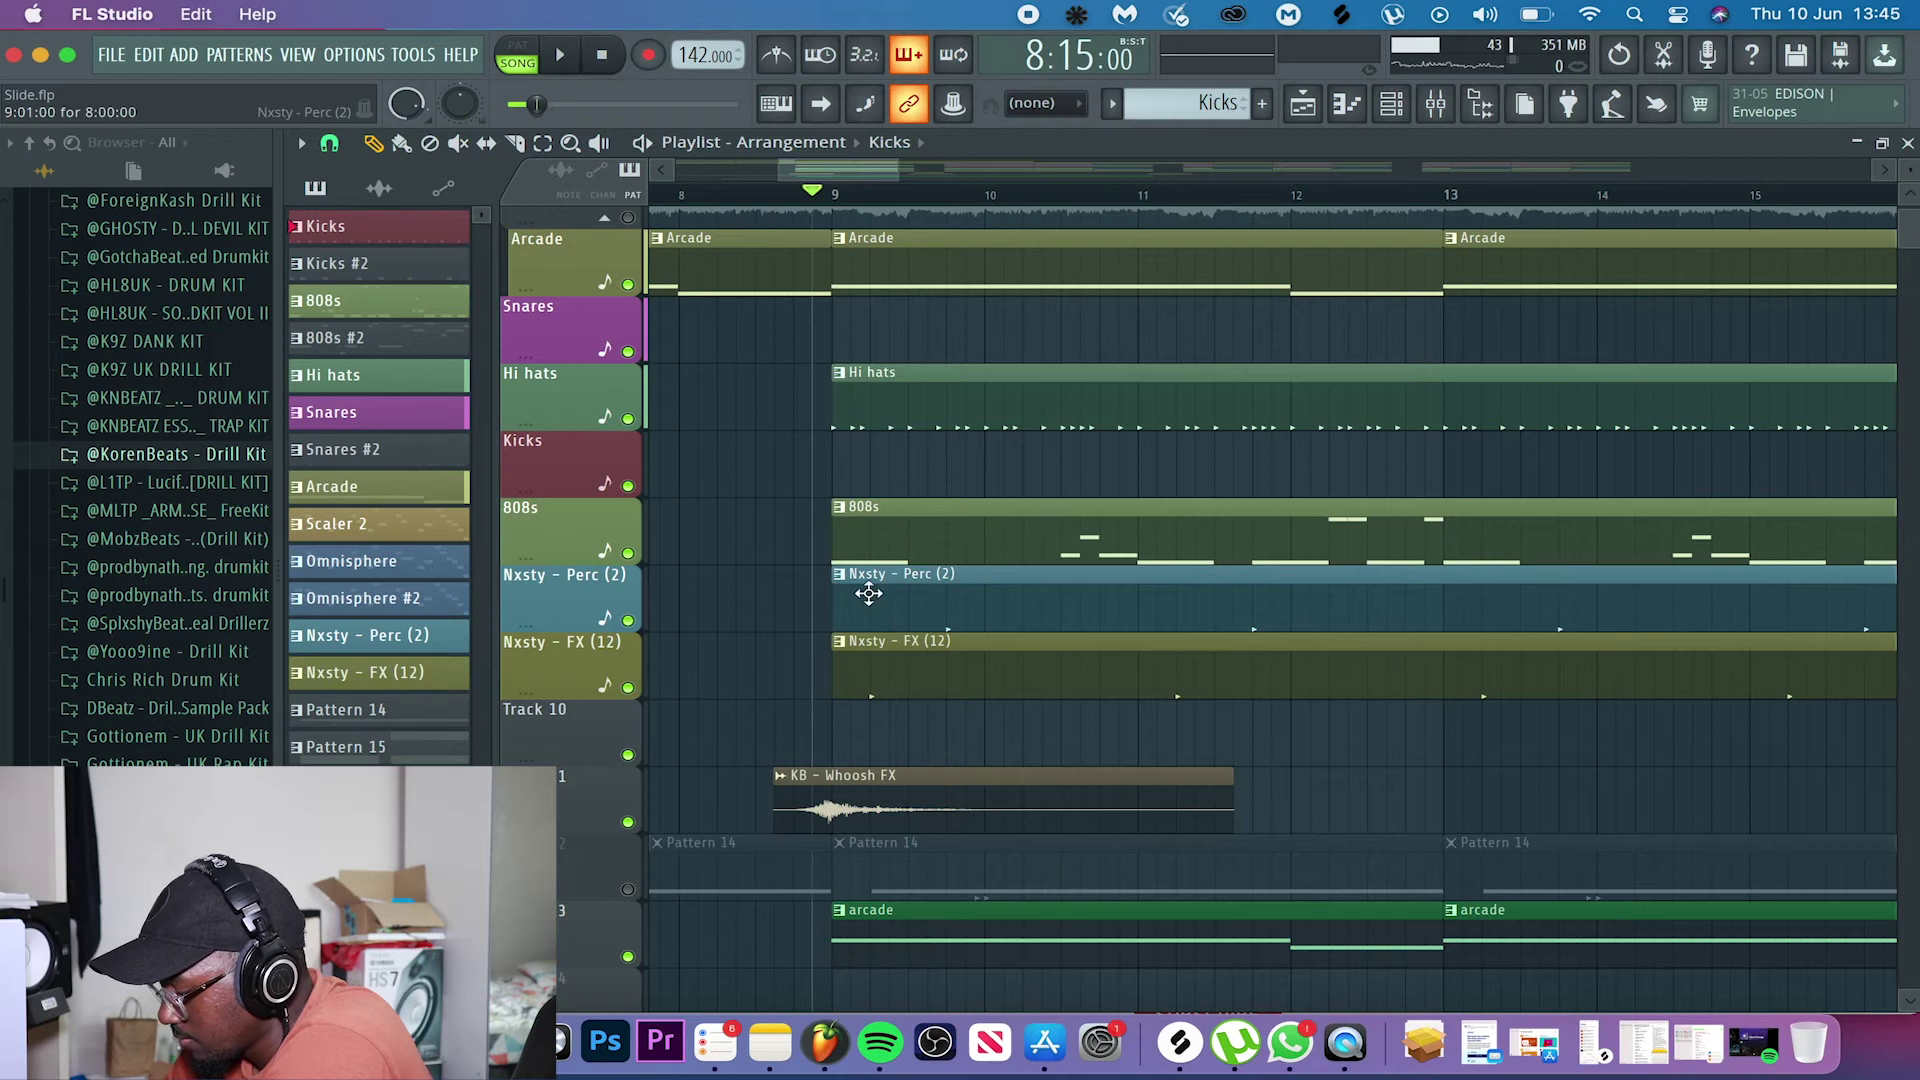
scroll(880, 535, "down", 2)
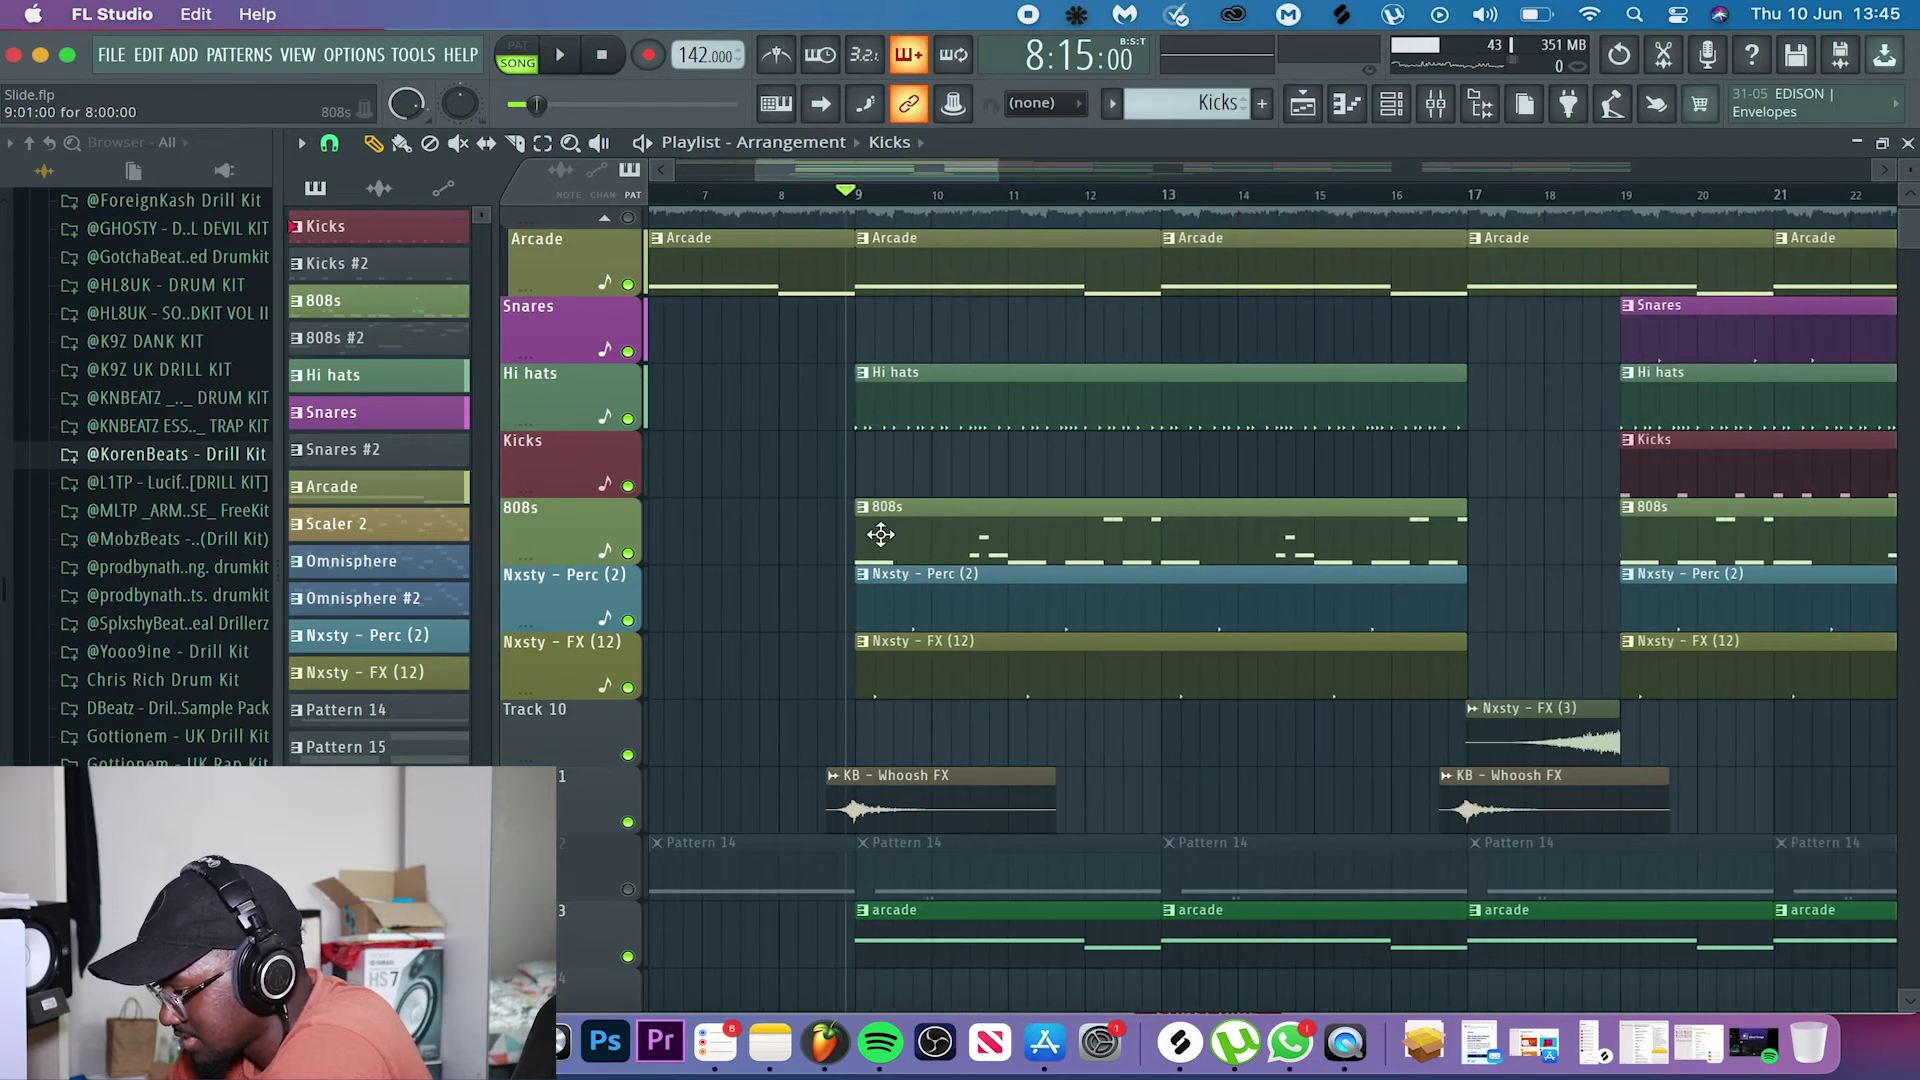
key("space")
scroll(880, 535, "down", 2)
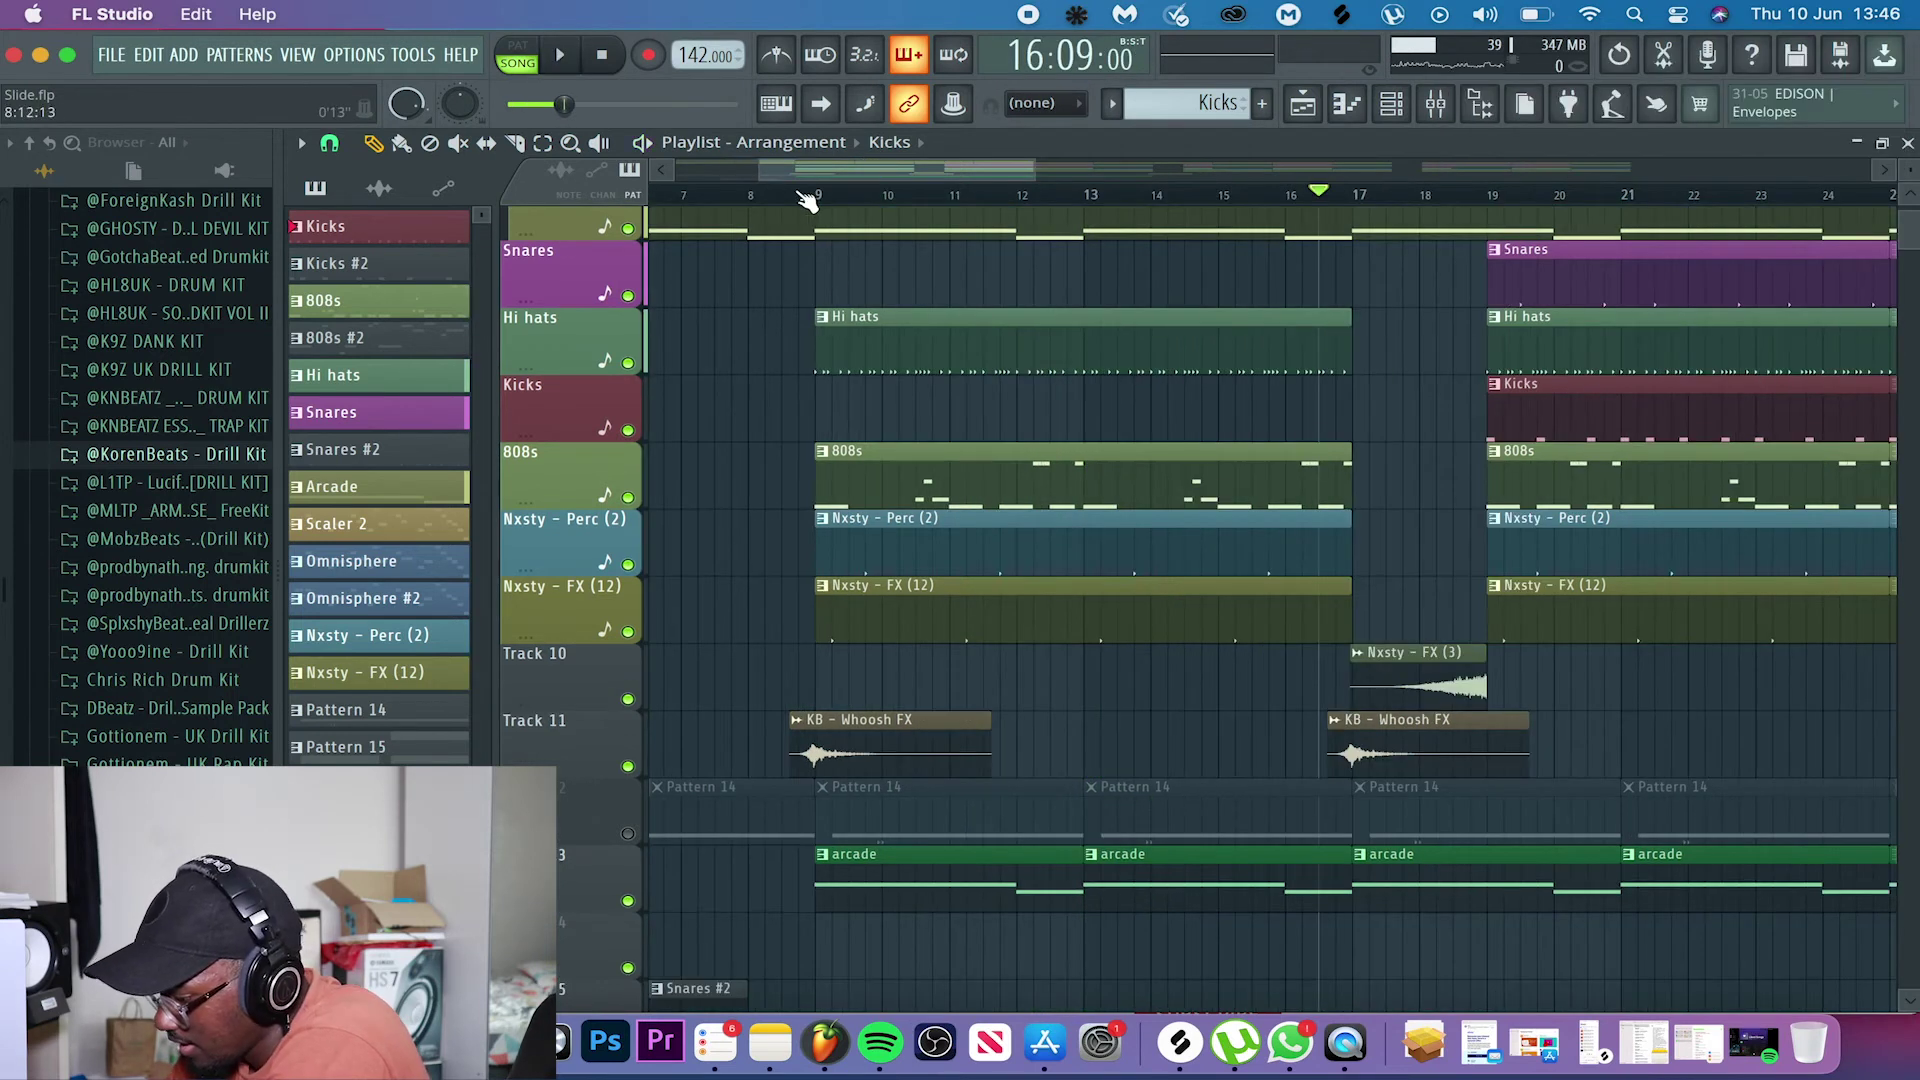
- Audition the KB - Whoosh FX transition into bar 9 from 8:13:00
left_click(800, 193)
key("space")
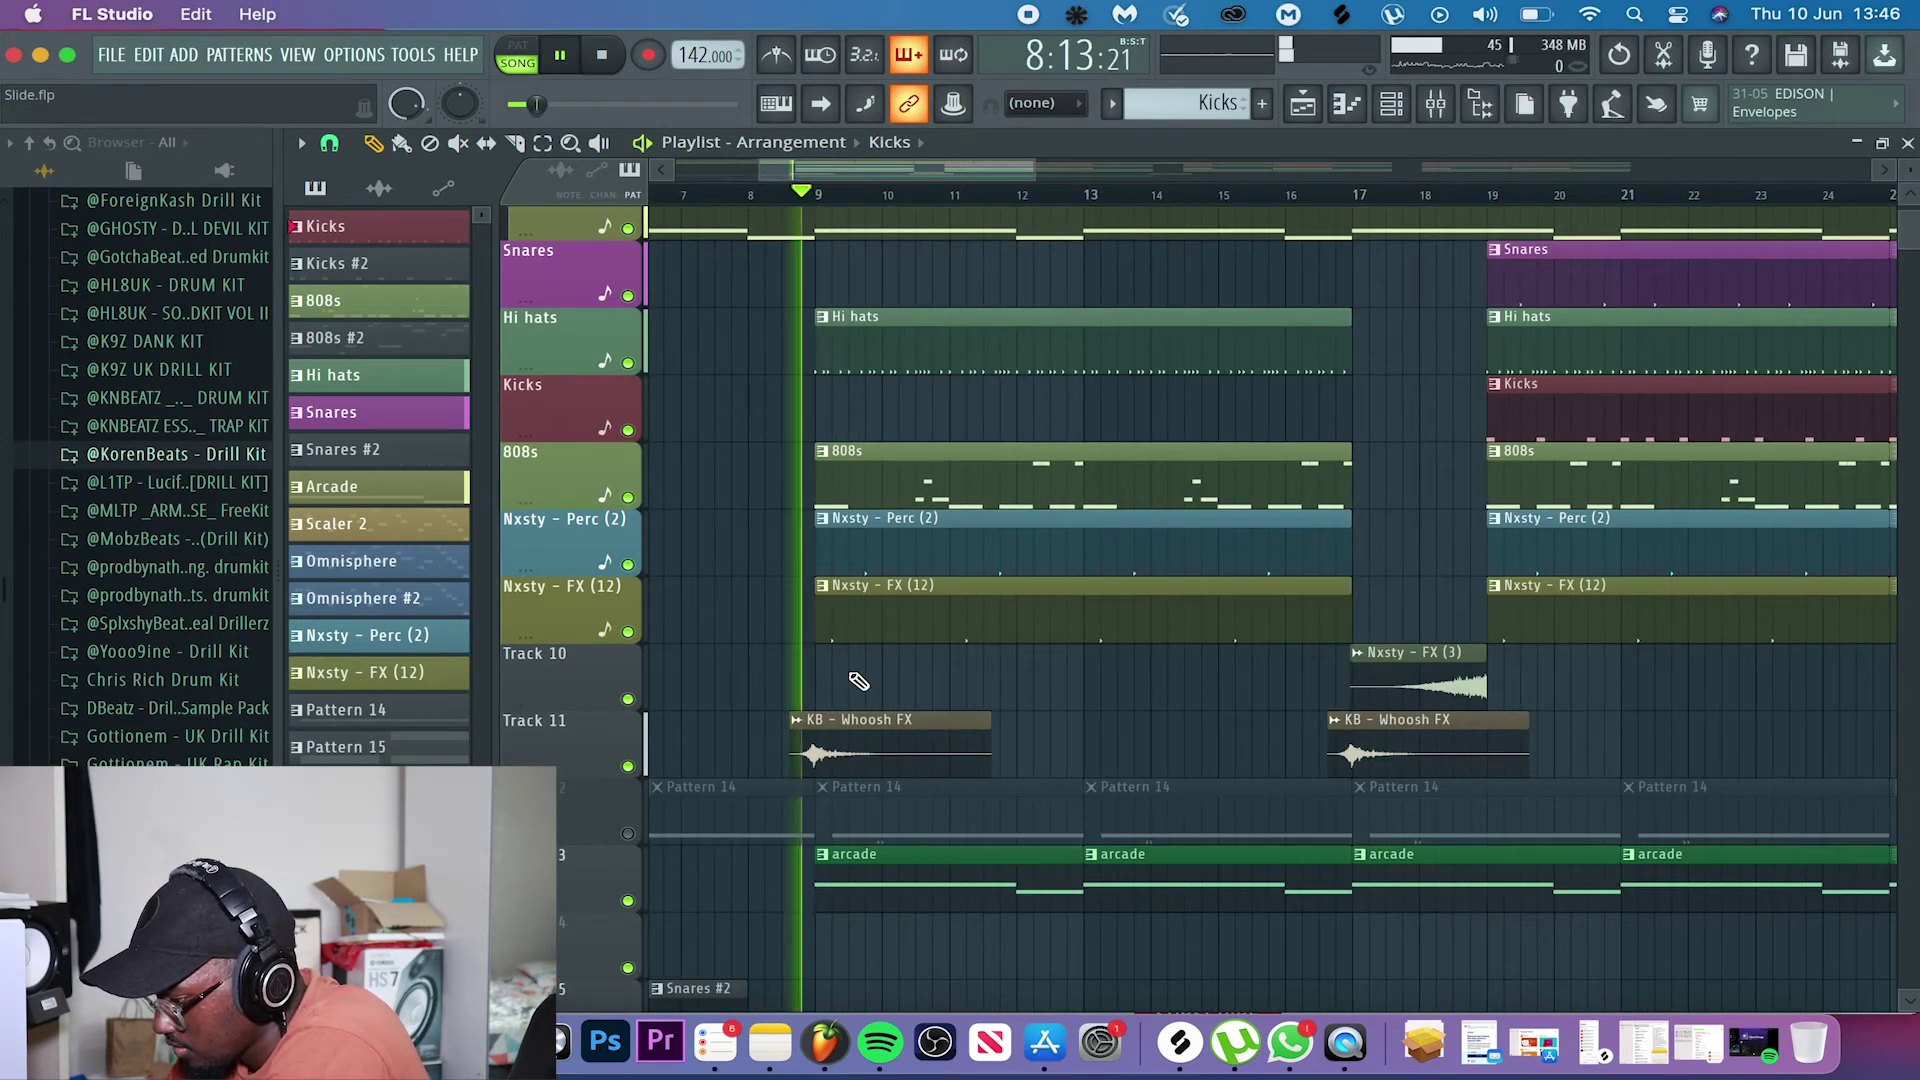
key("space")
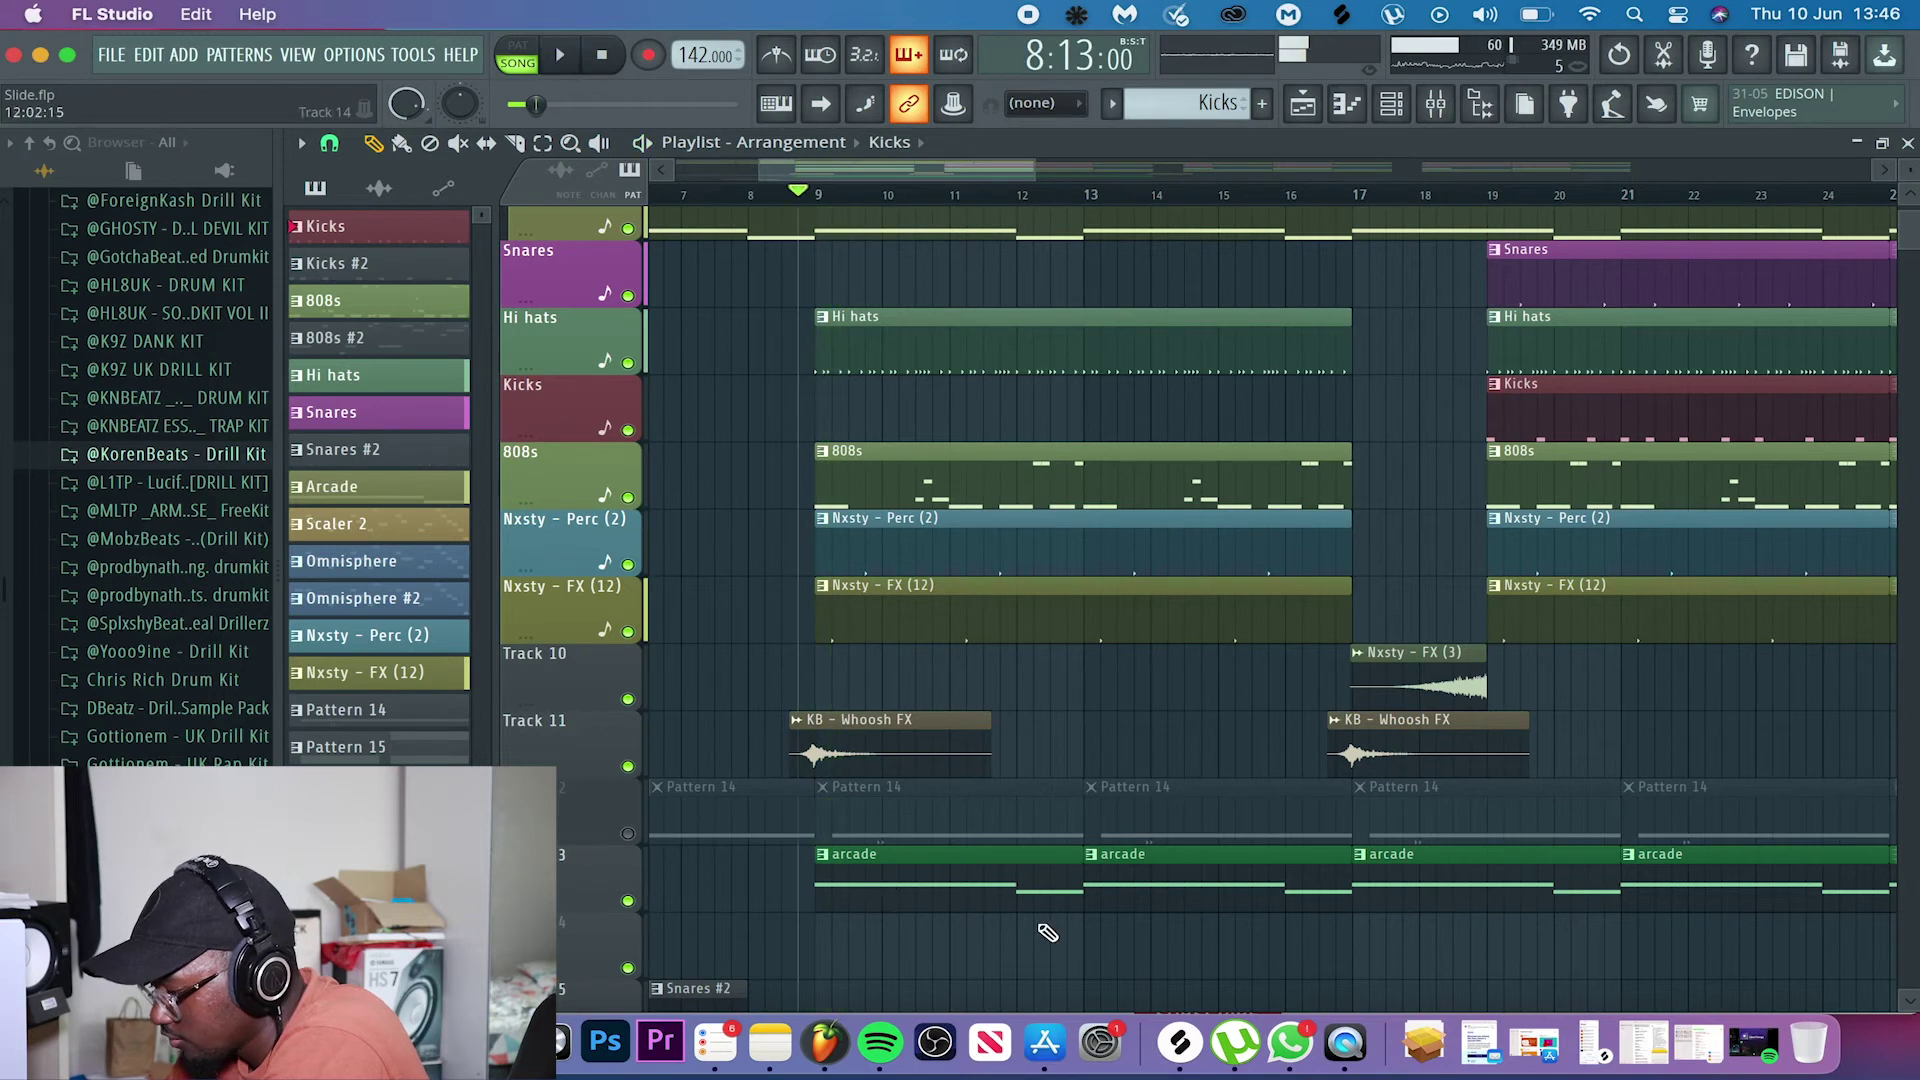
- Audition the drumless break between bars 17 and 19 with its whoosh and riser effects from 16:13:00
left_click(1358, 196)
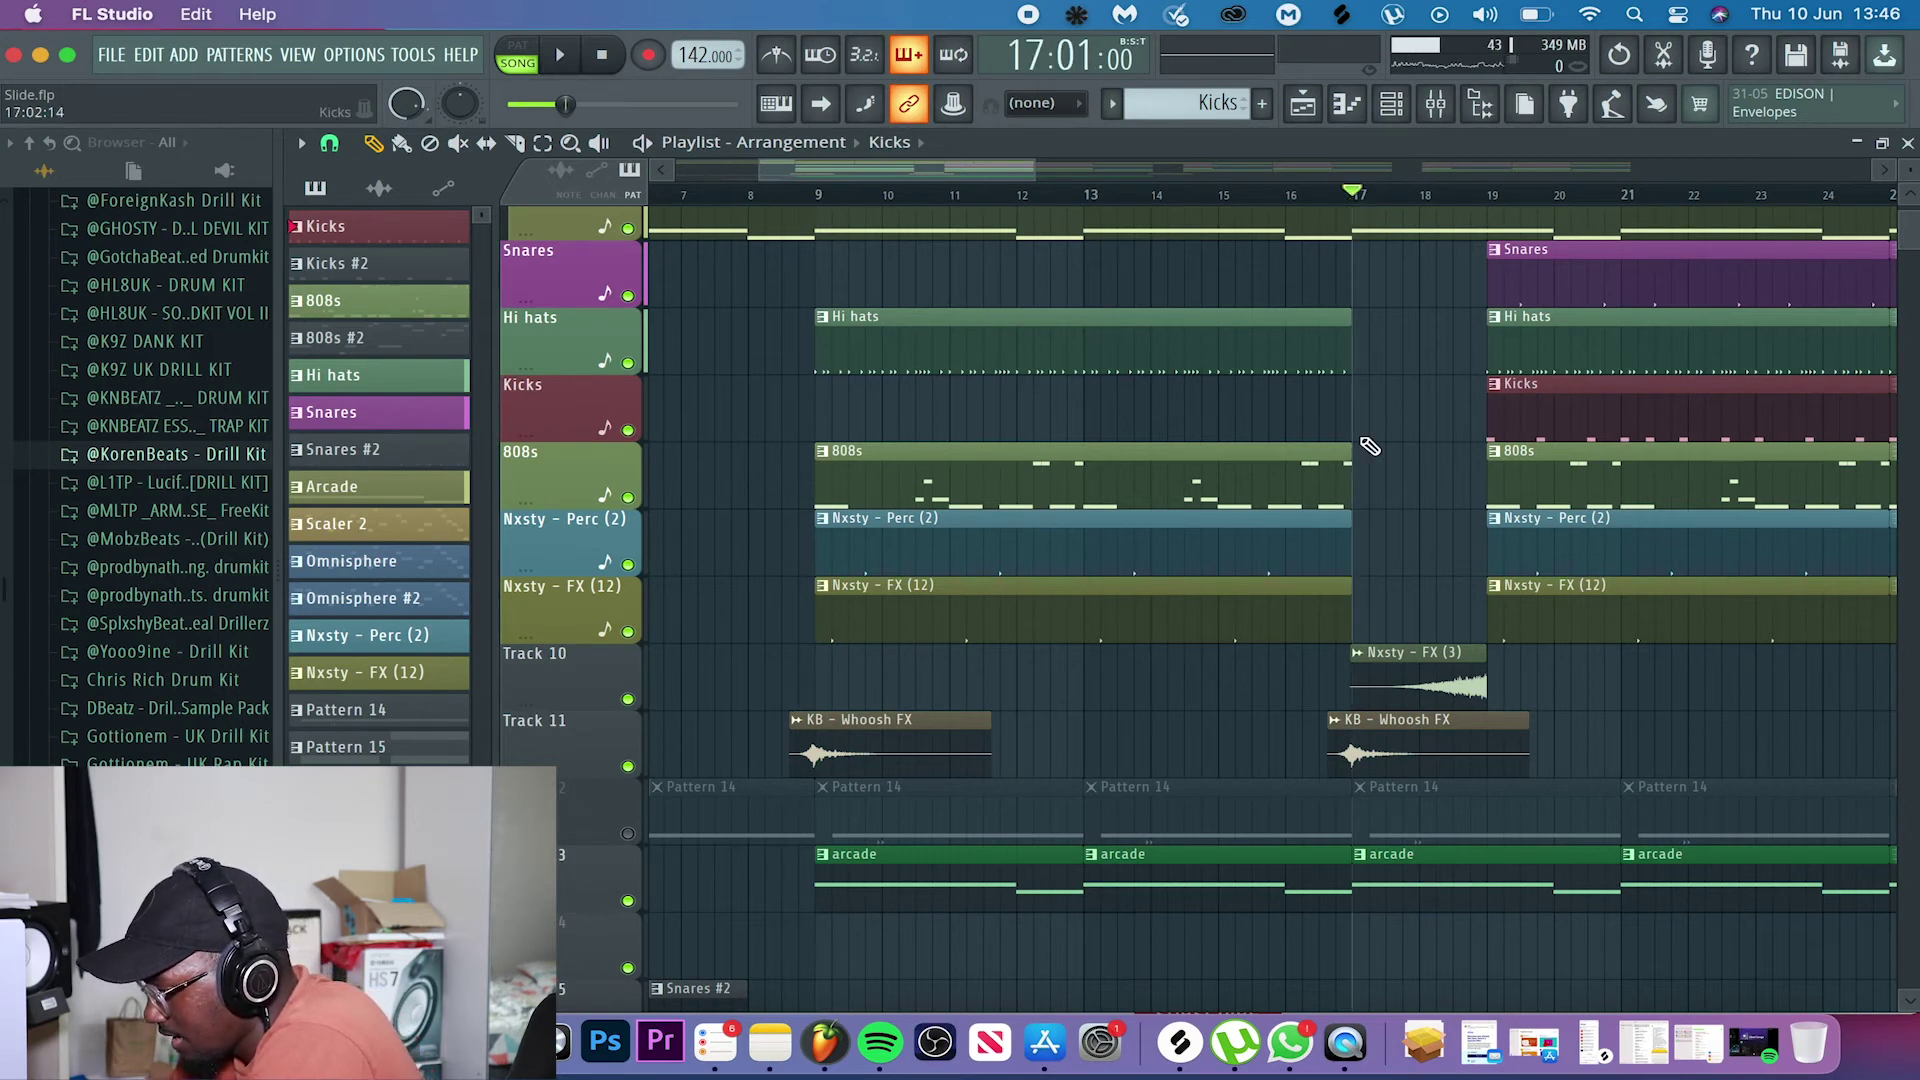
scroll(1370, 446, "right", 5)
scroll(1370, 446, "up", 1)
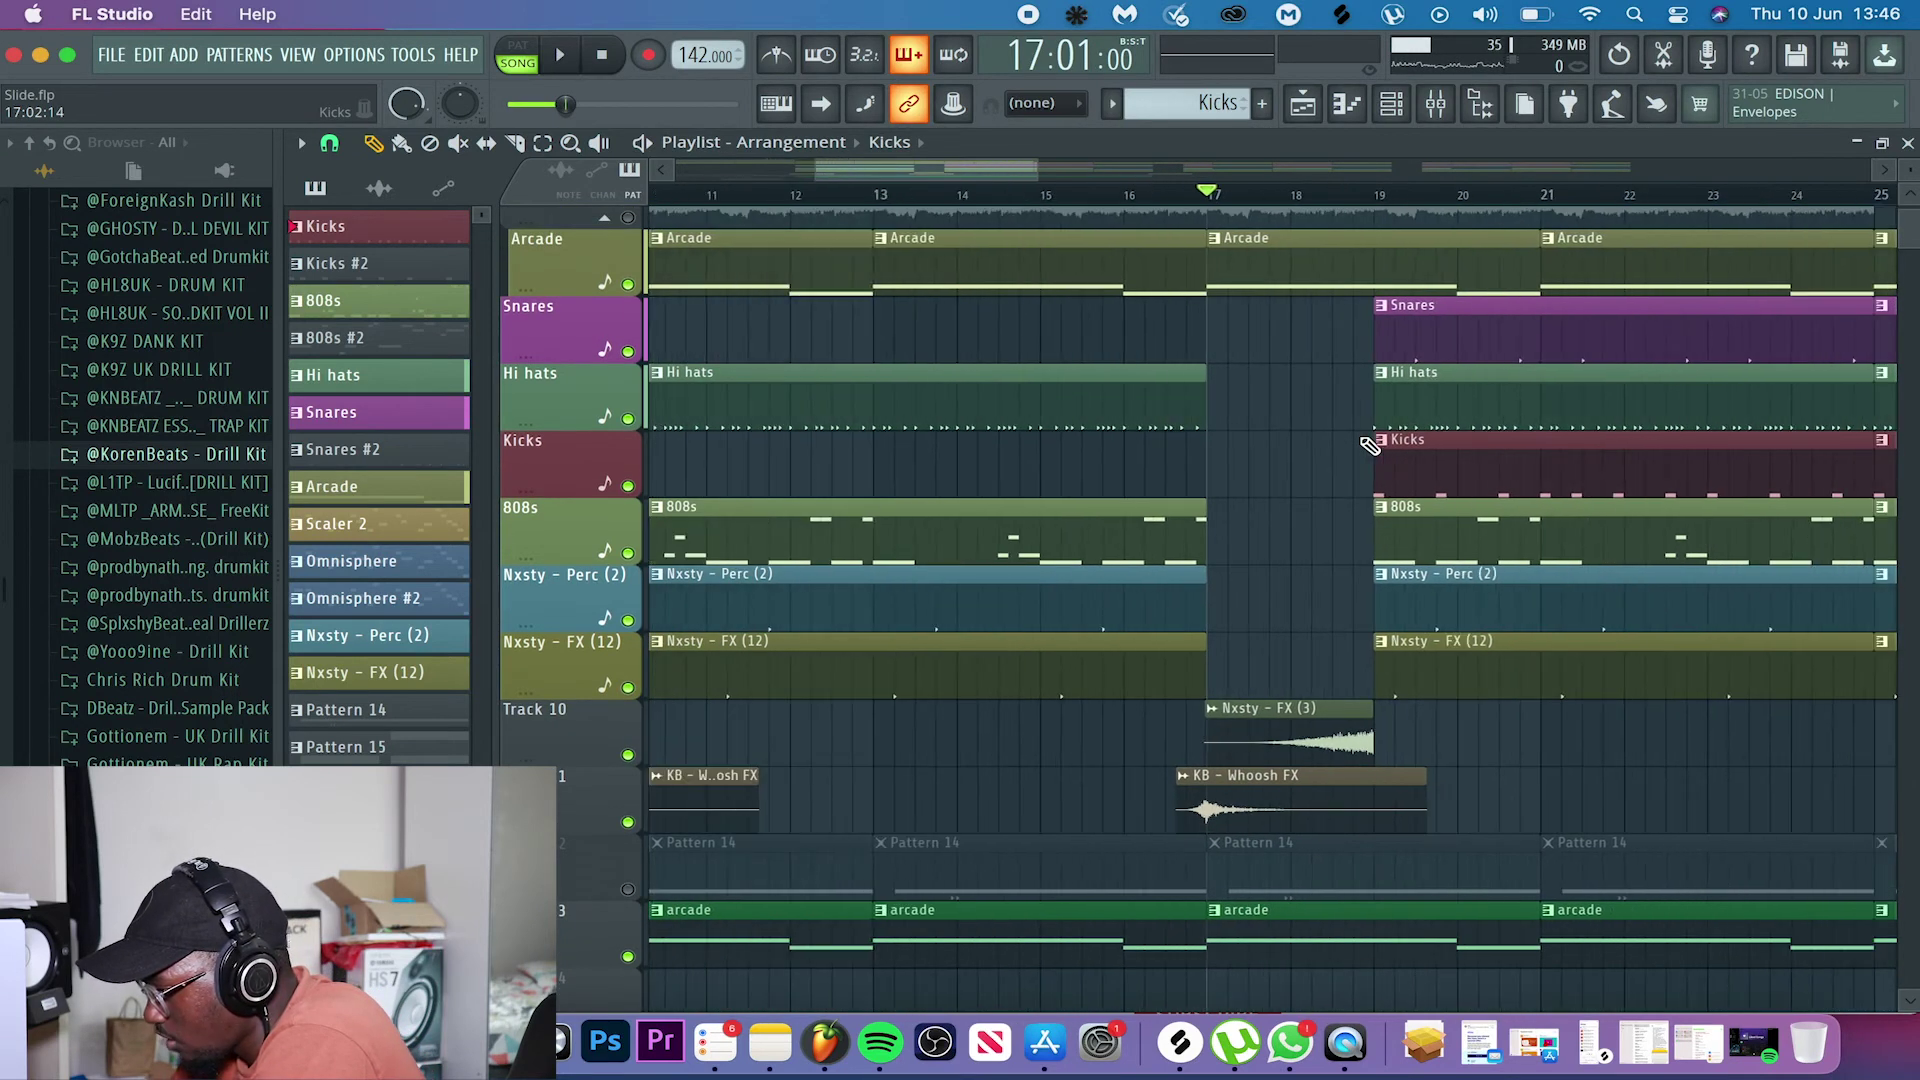
scroll(1294, 497, "down", 3)
scroll(1294, 497, "right", 1)
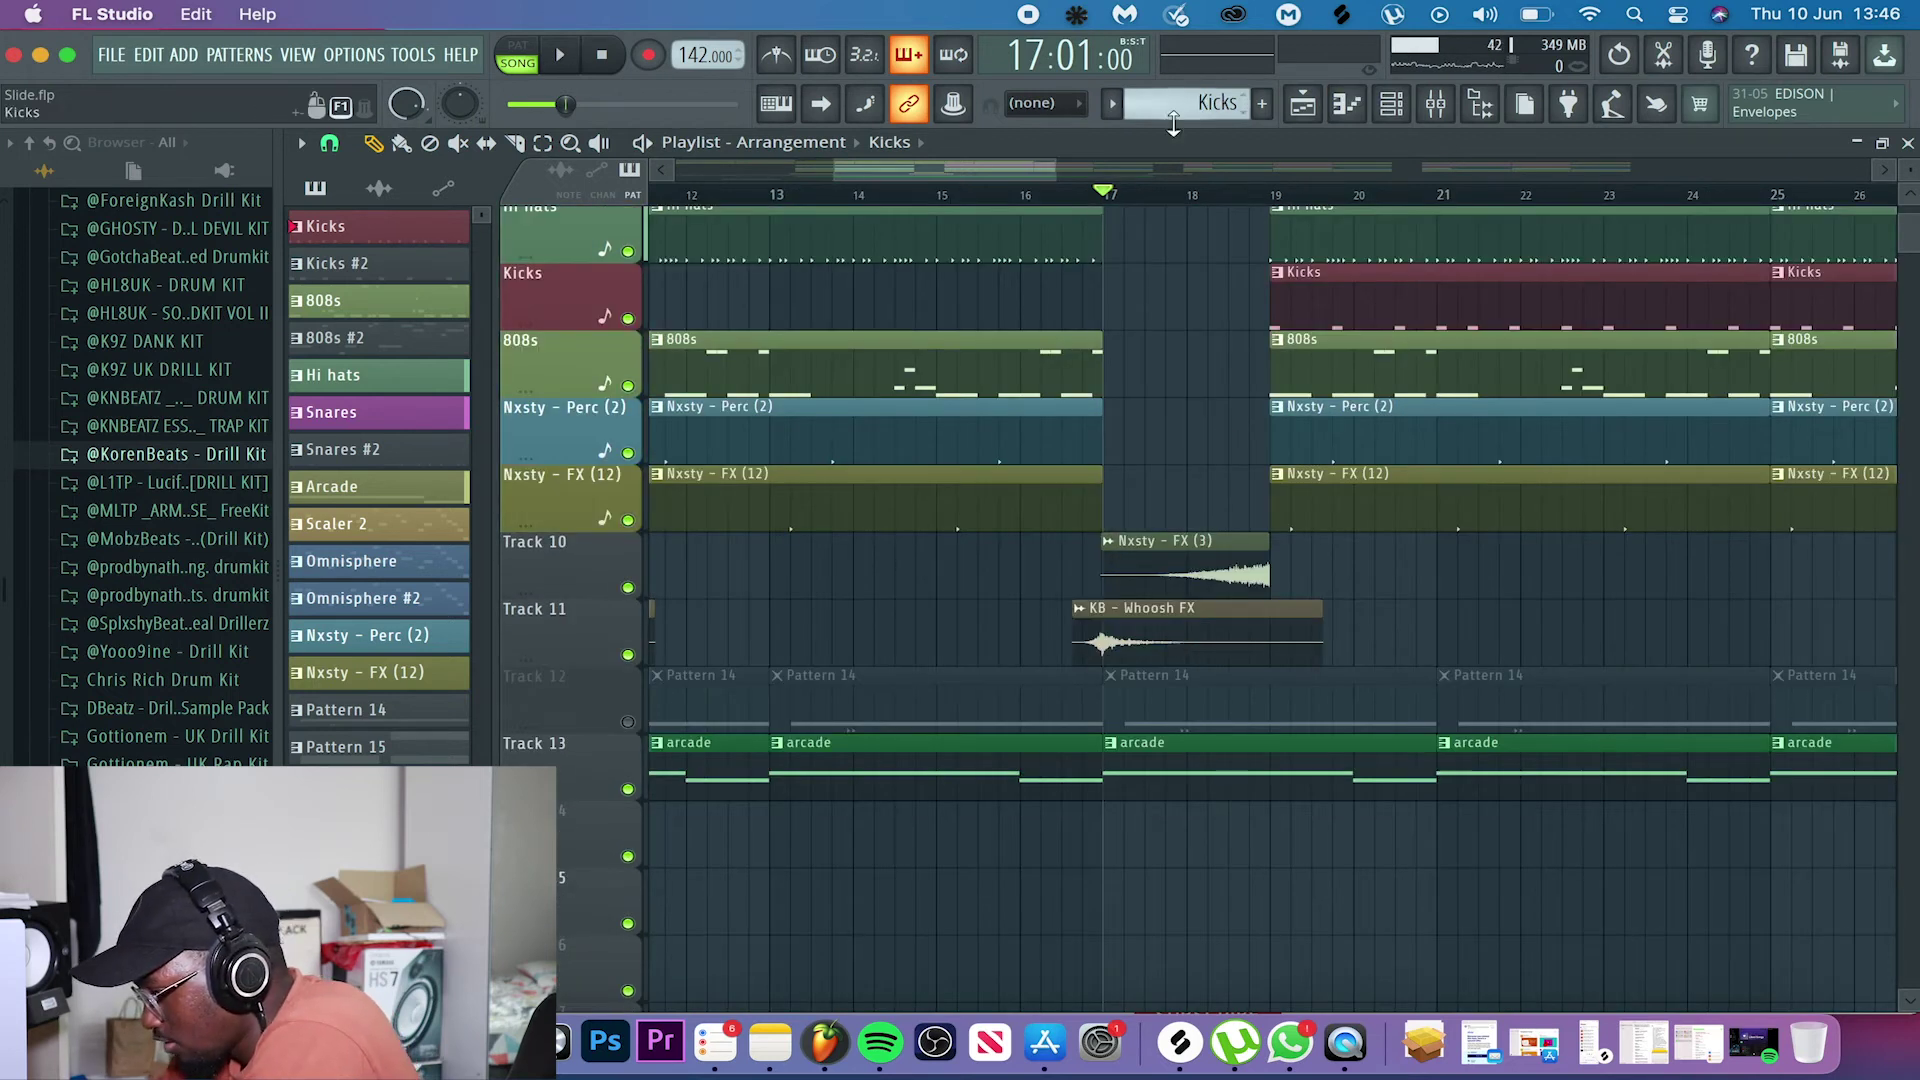
left_click(1083, 196)
scroll(1167, 379, "up", 3)
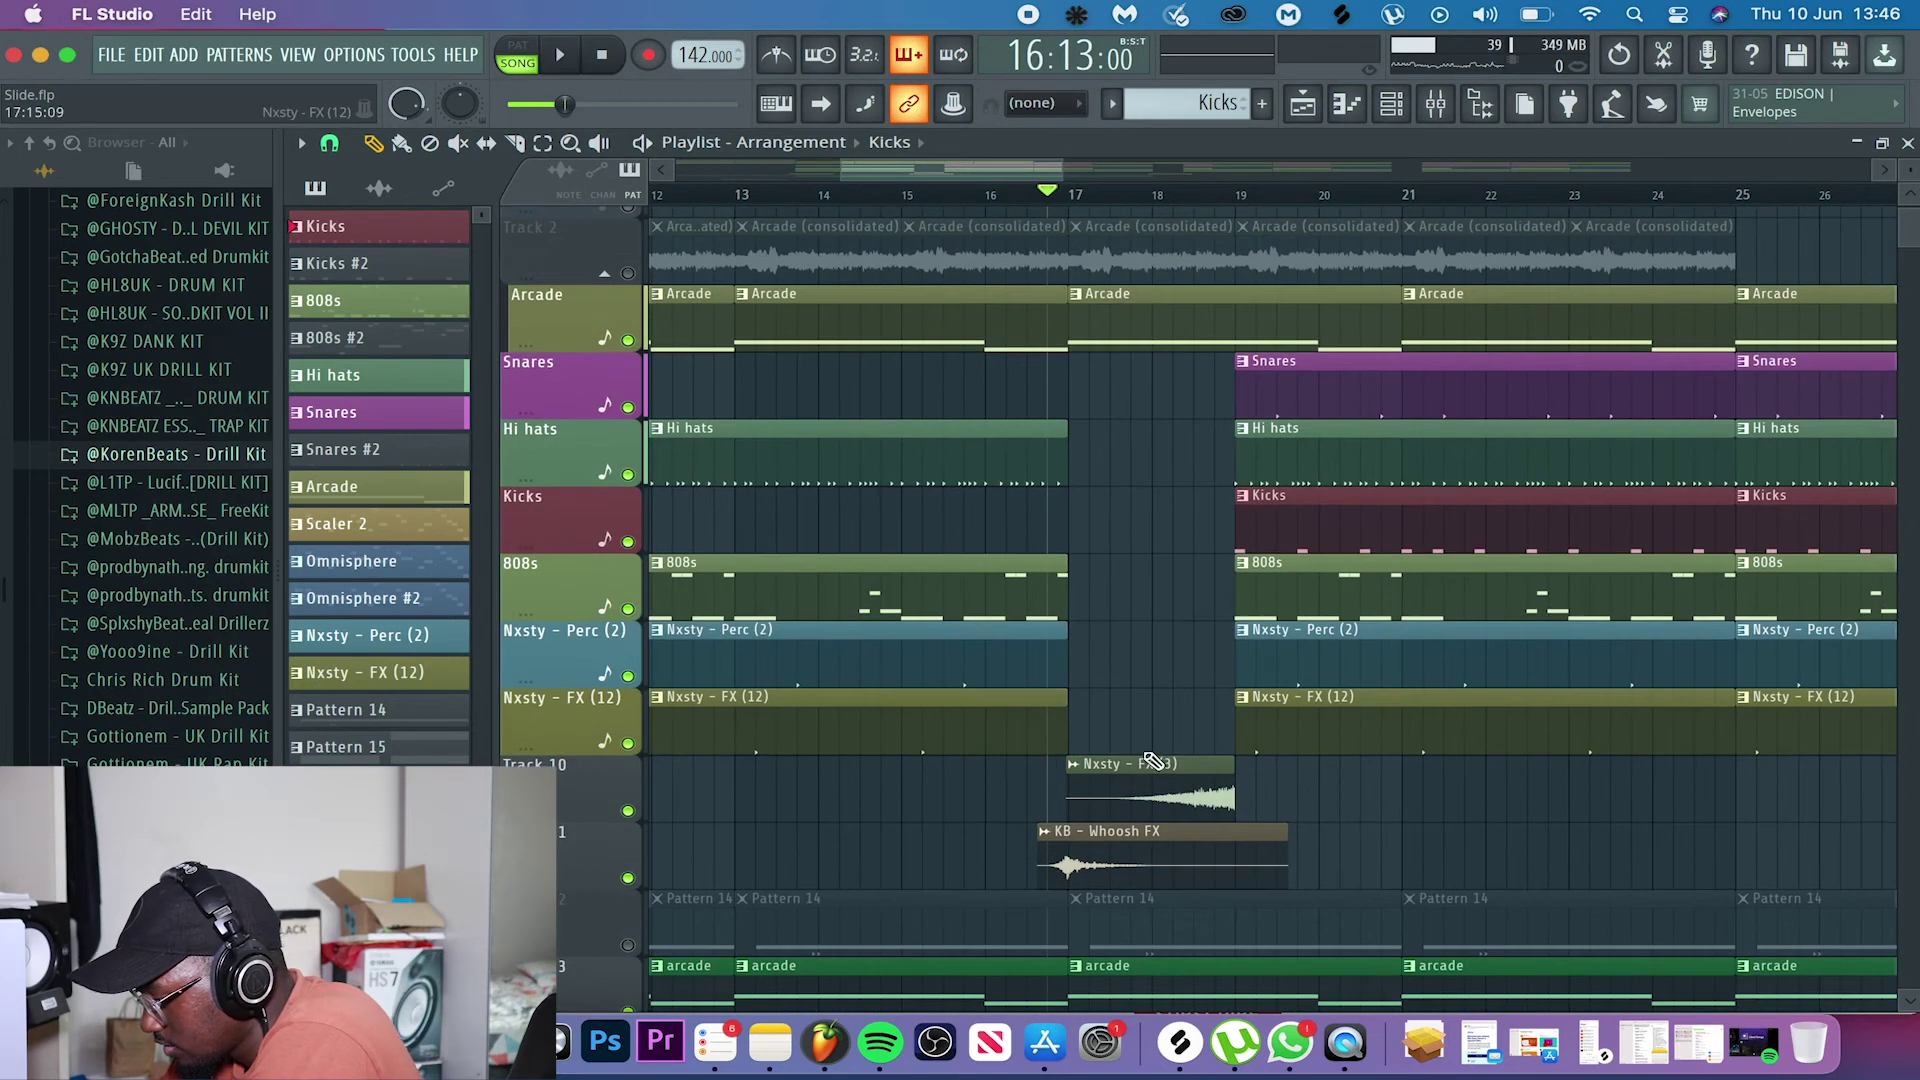
scroll(1153, 761, "right", 1)
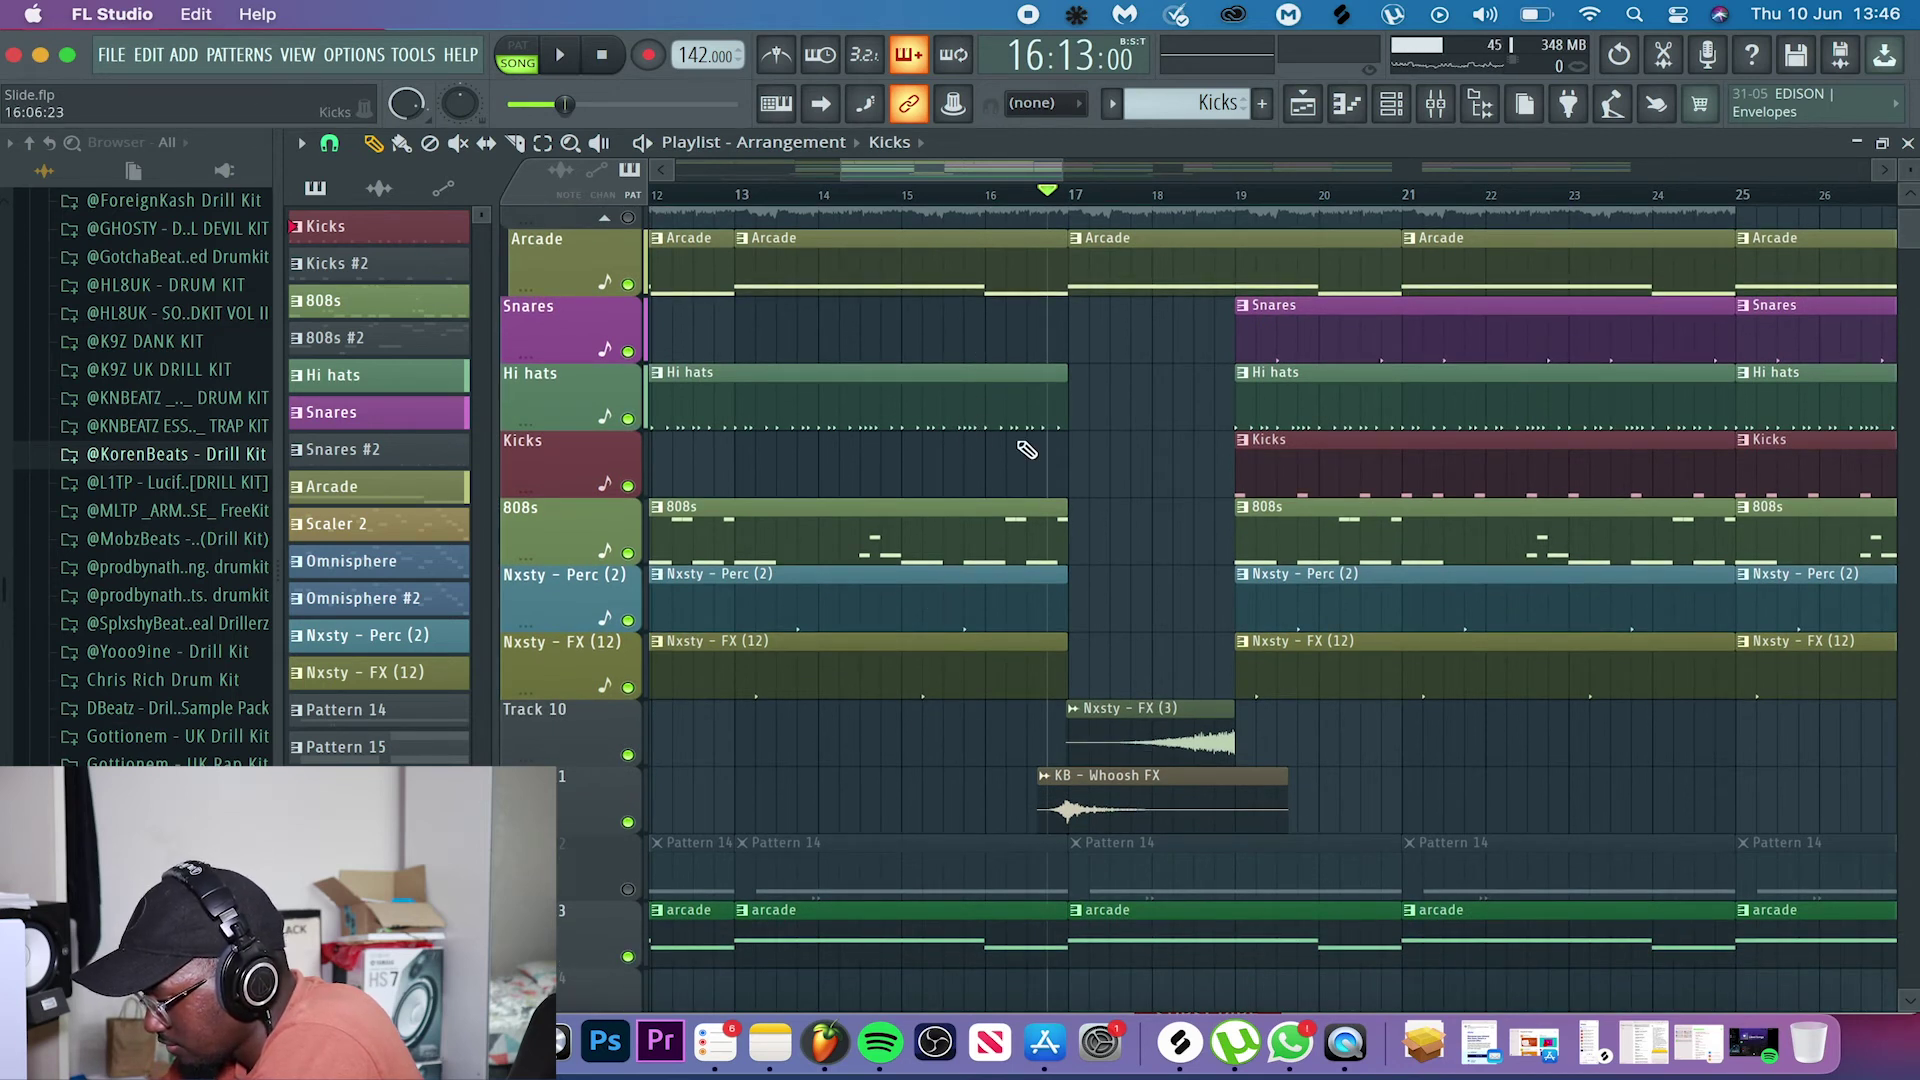
key("space")
key("space")
key("space")
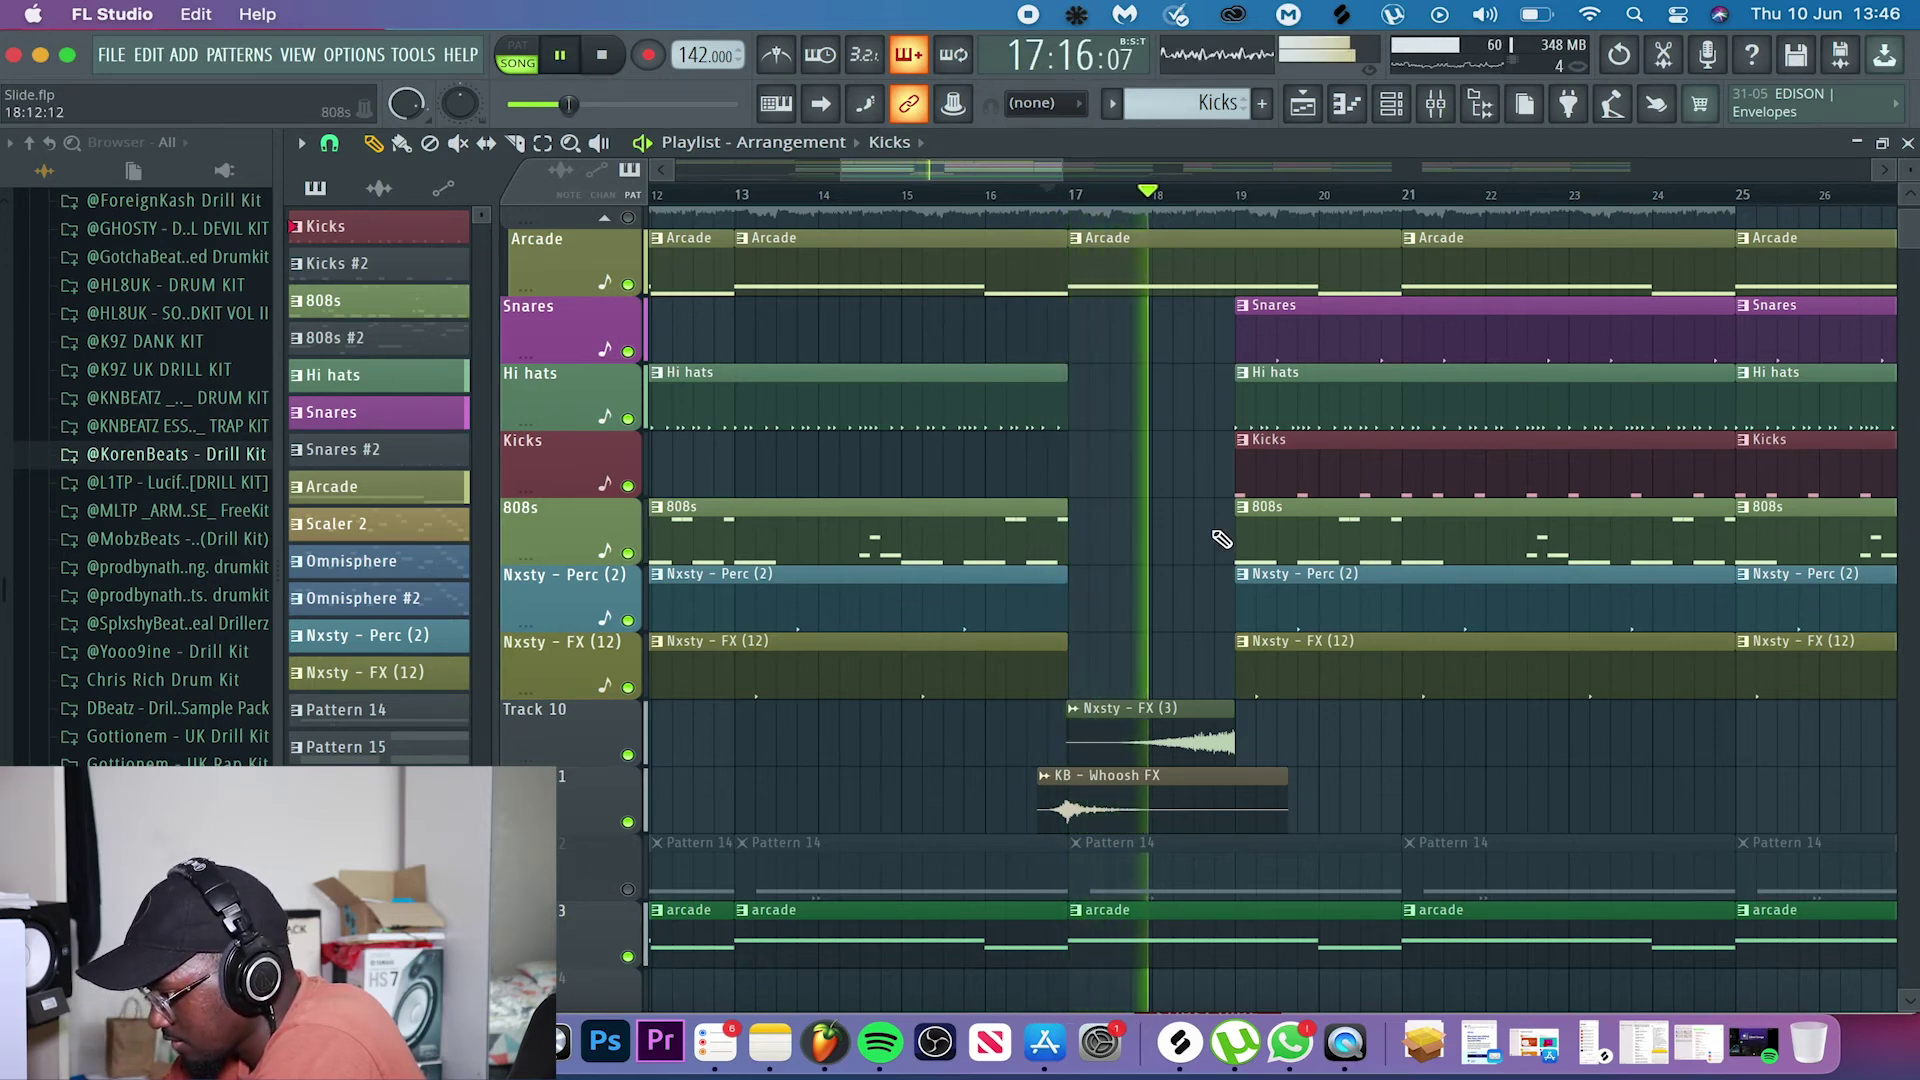
key("space")
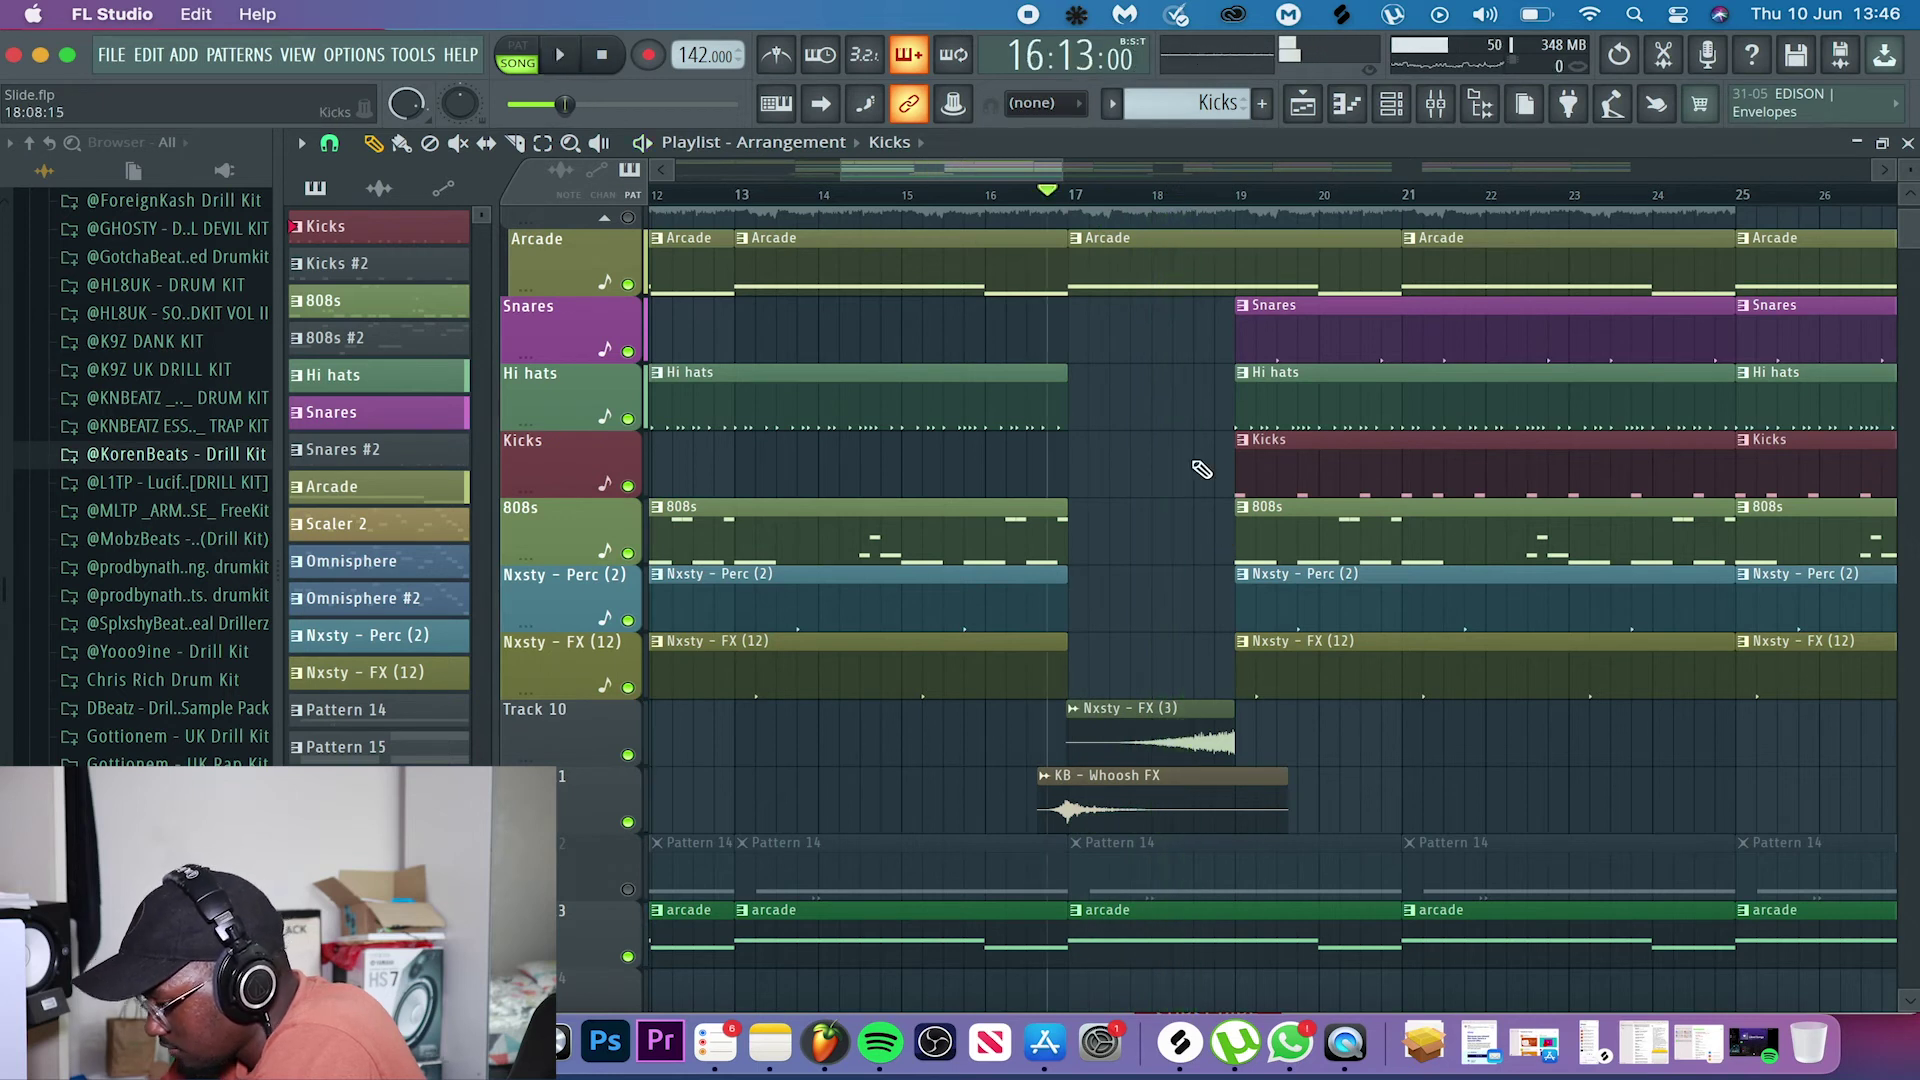
- Audition the full drum section entering at bar 19, starting playback from 16:13:00
key("space")
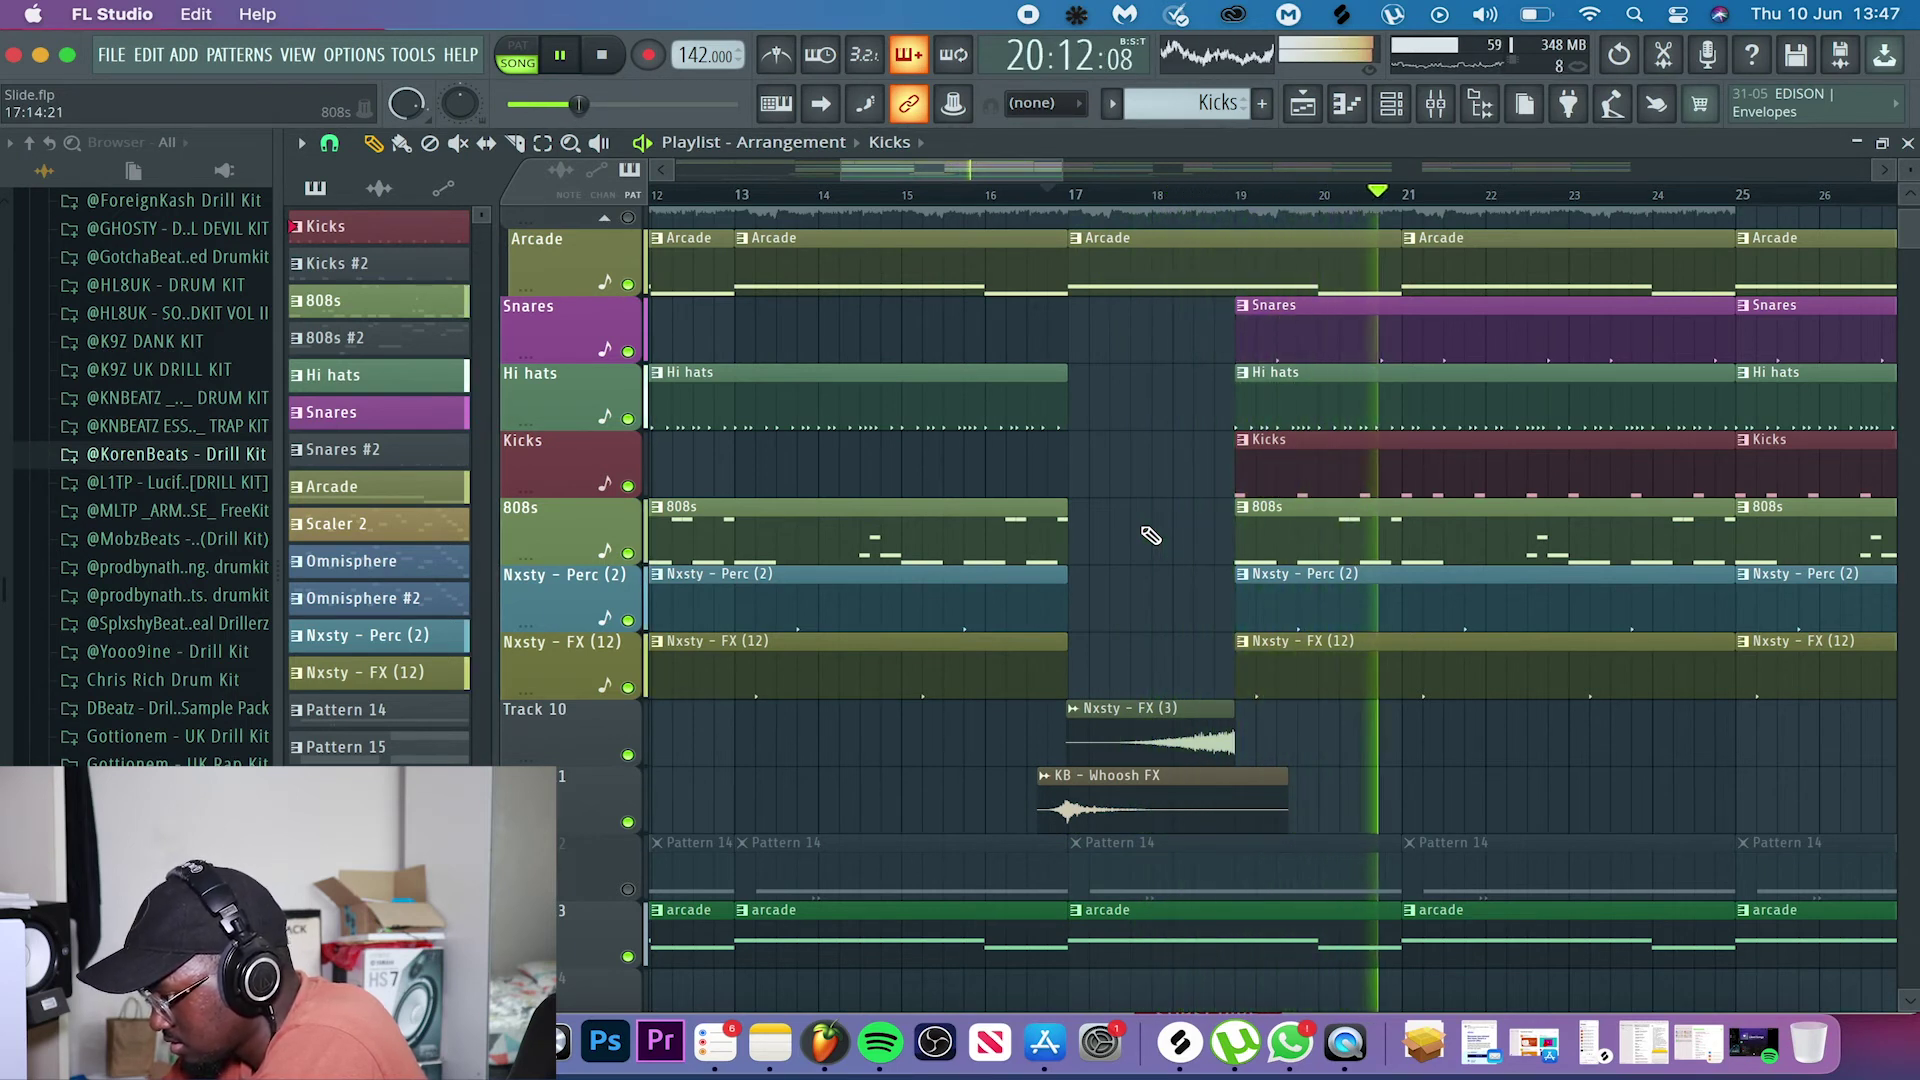
scroll(1150, 537, "down", 2)
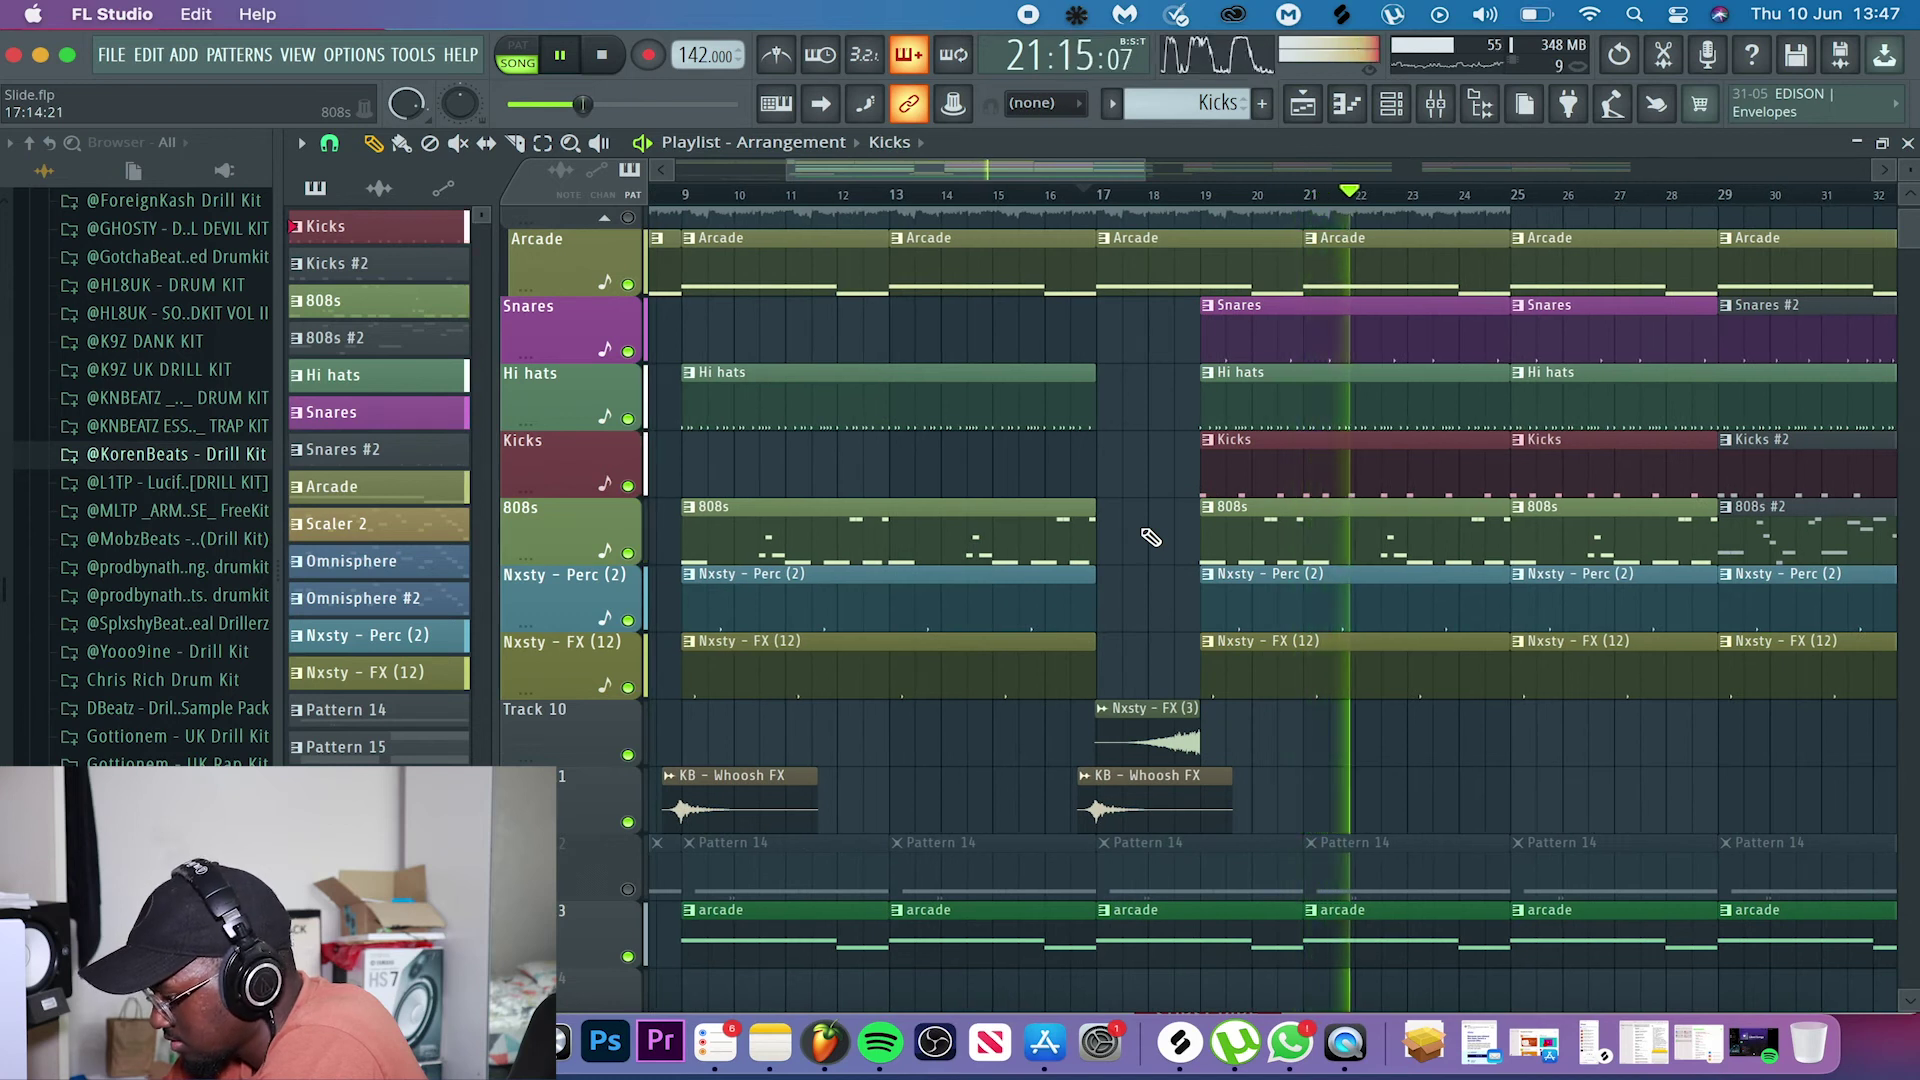
key("space")
- Replay the start of the drumless break at bar 17 from 16:13:00
scroll(1199, 445, "right", 3)
scroll(1199, 445, "up", 2)
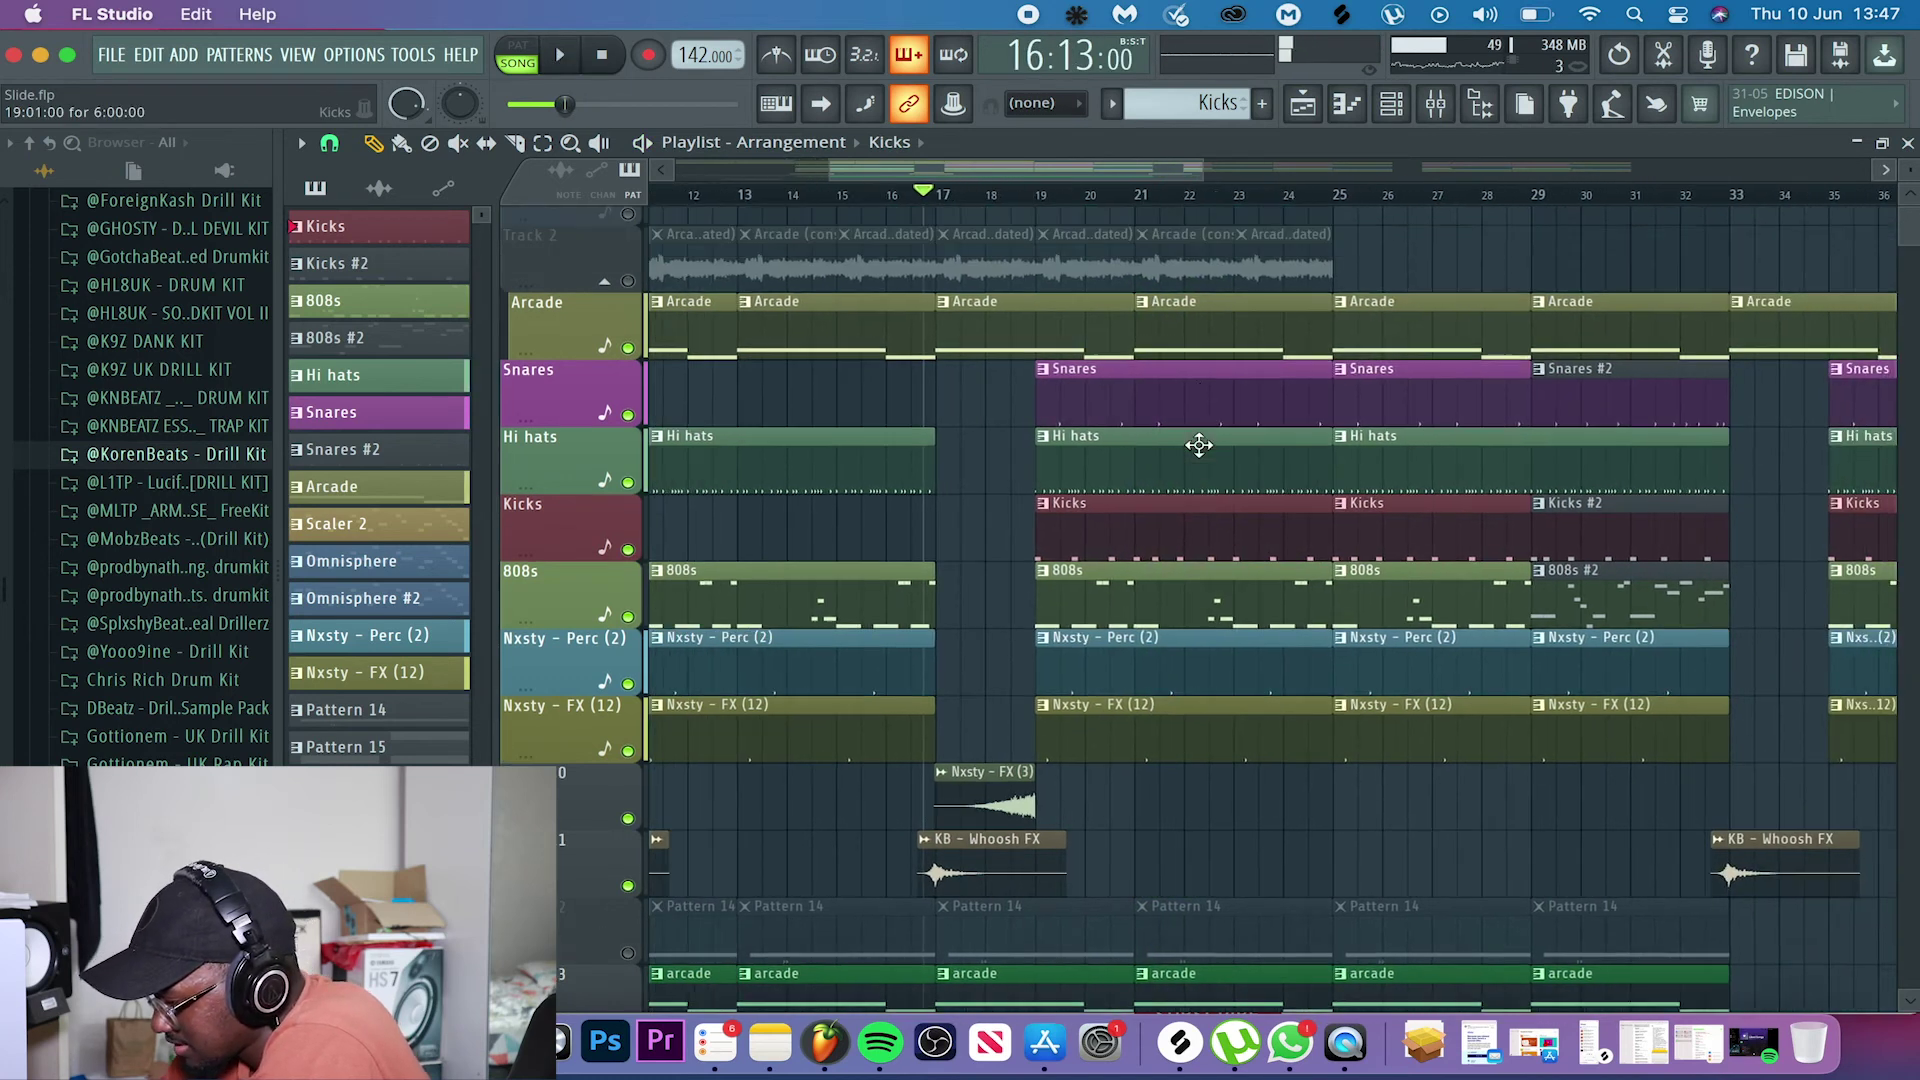
scroll(1199, 445, "down", 2)
scroll(1063, 436, "up", 2)
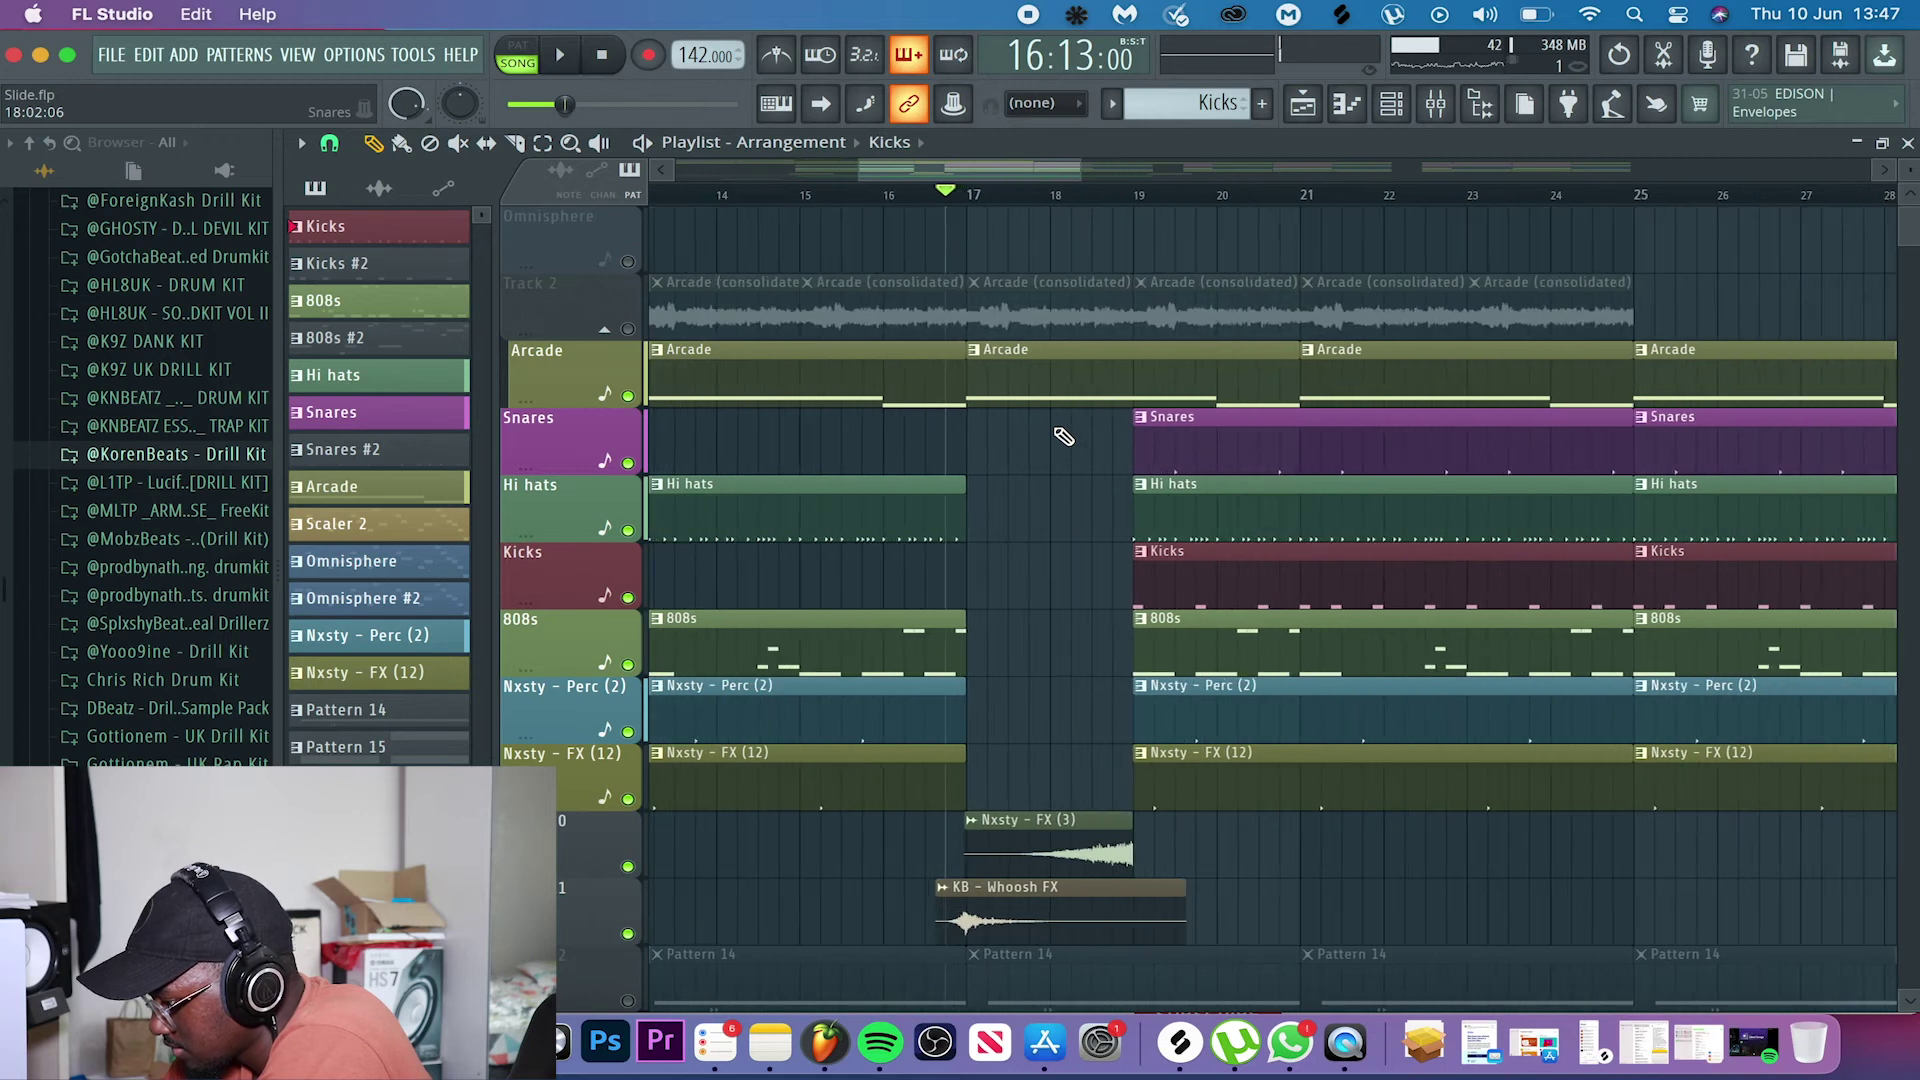
scroll(1063, 436, "up", 1)
key("space")
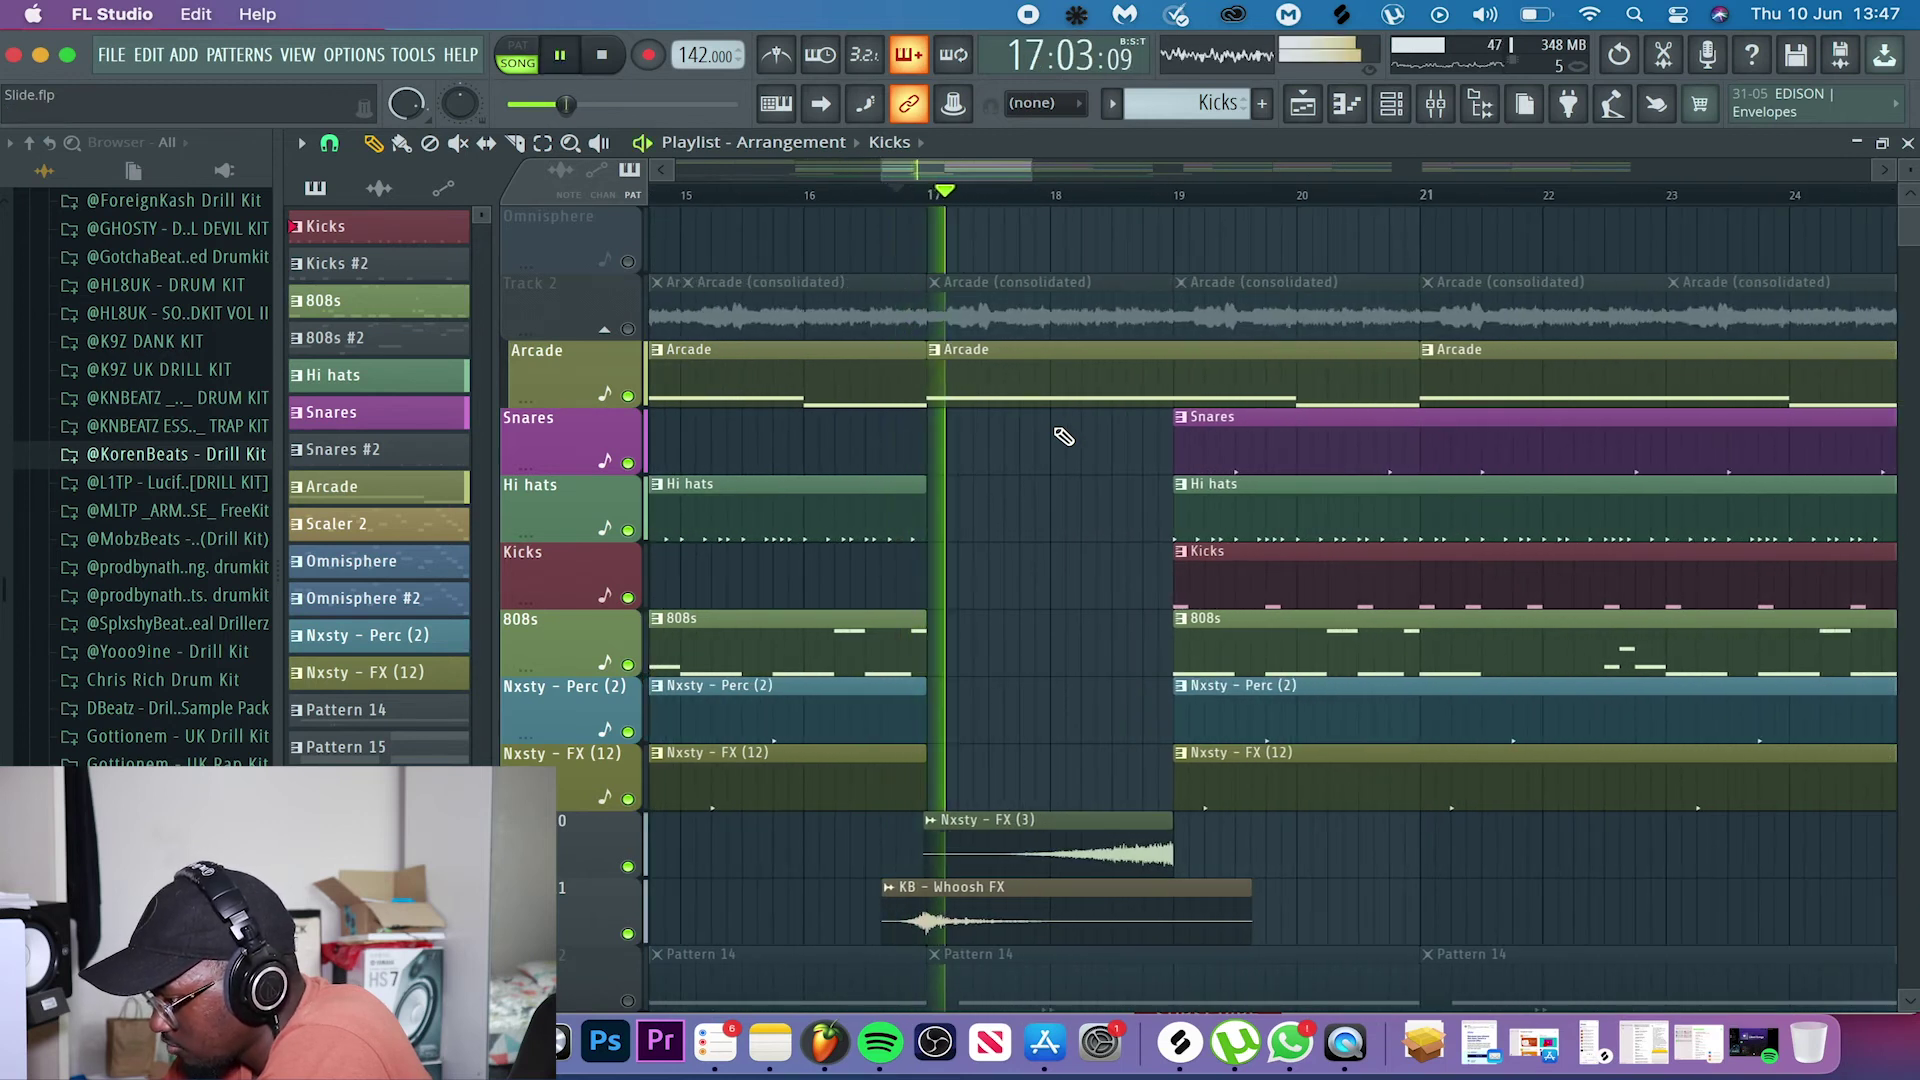
key("space")
- Examine the section from bar 19 to 33 and the break before the drums return at bar 35
scroll(1063, 436, "right", 1)
scroll(1063, 436, "right", 3)
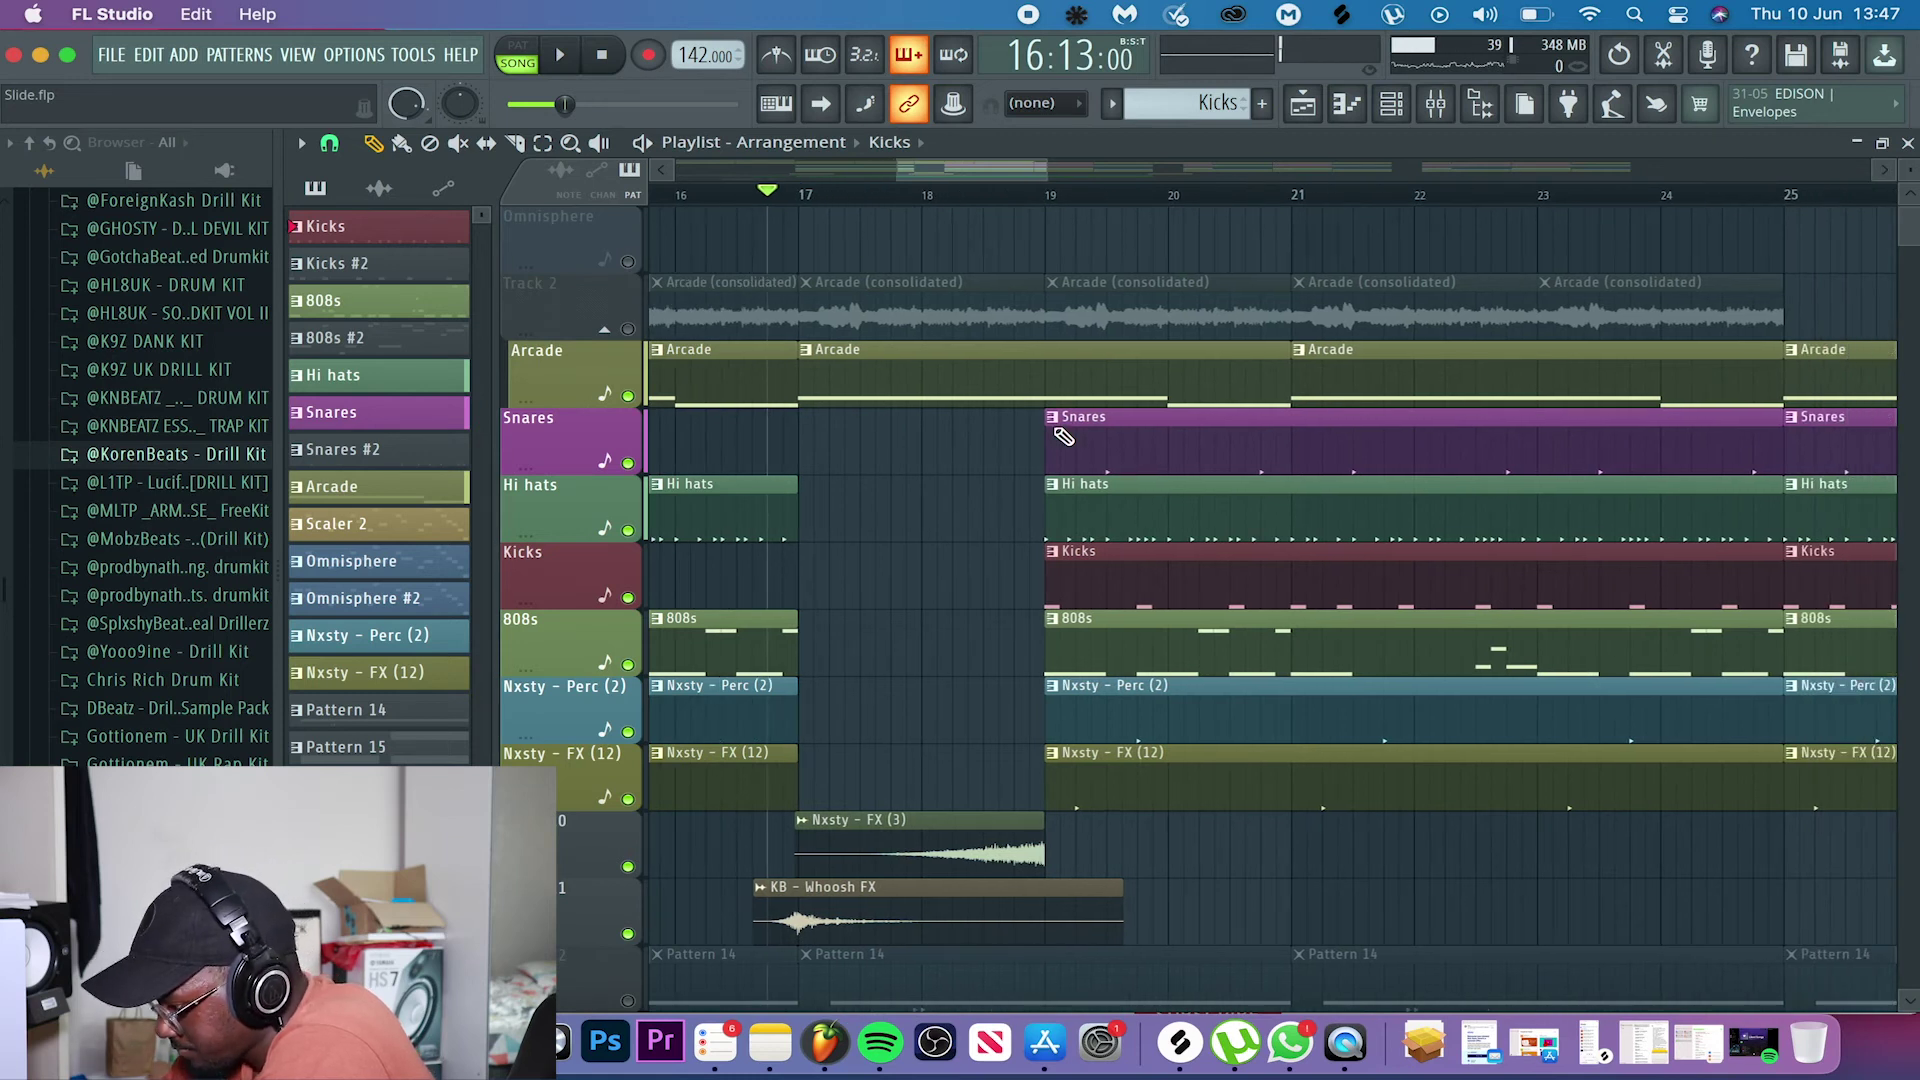
scroll(1063, 436, "down", 1)
scroll(1063, 436, "down", 2)
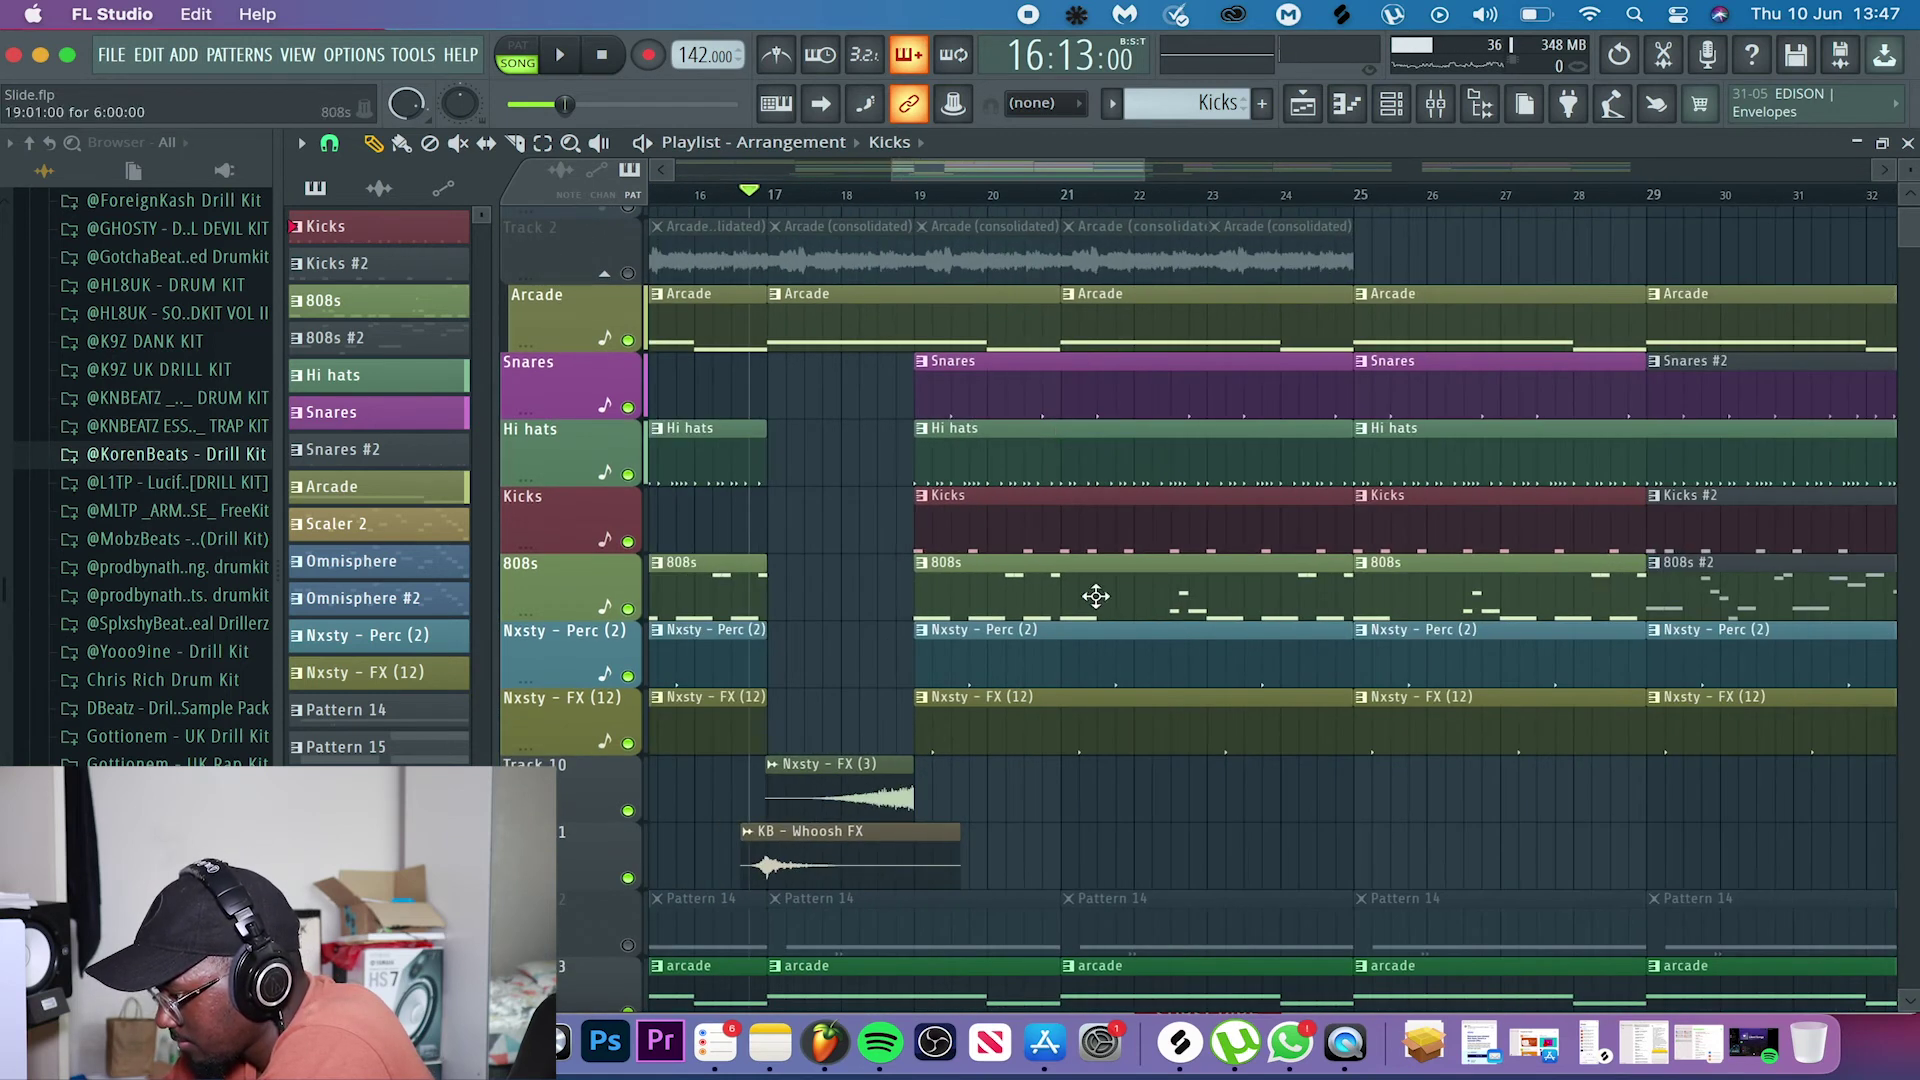
scroll(1077, 442, "down", 2)
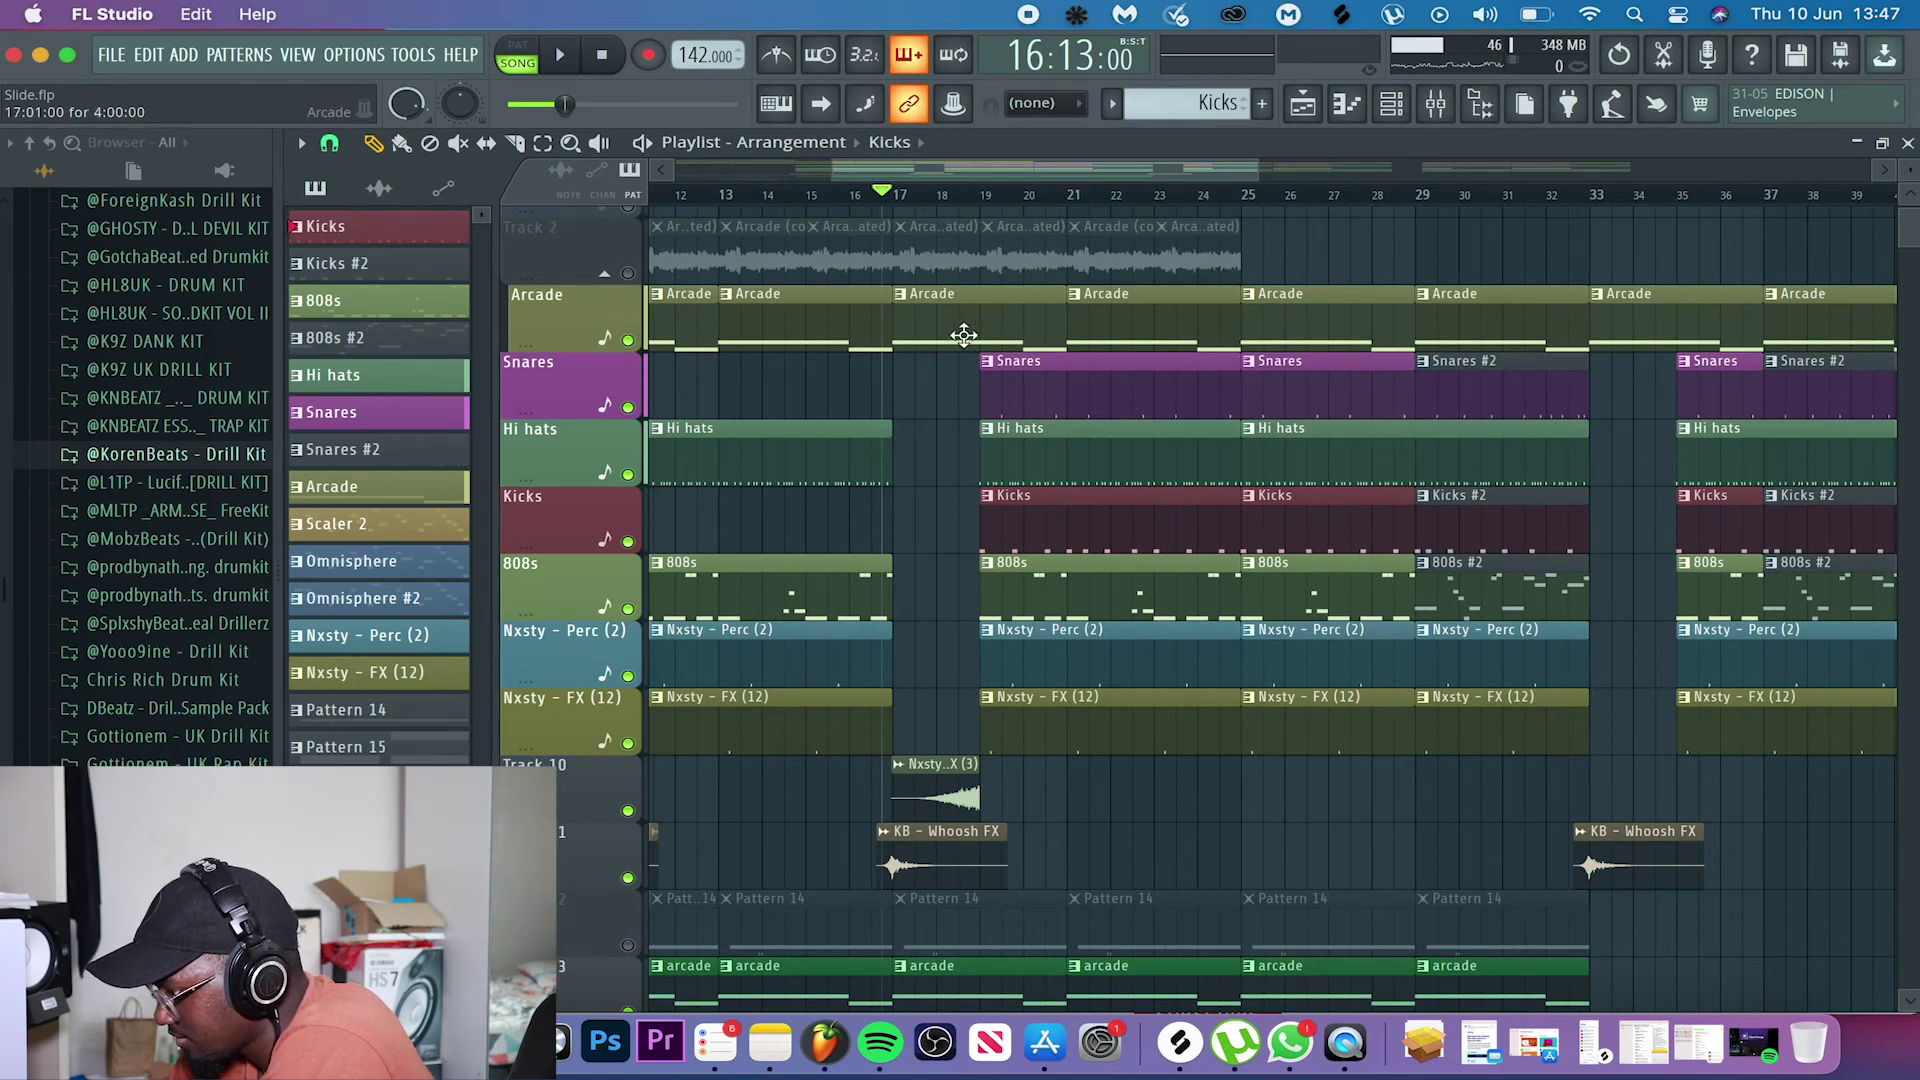
scroll(1016, 440, "right", 4)
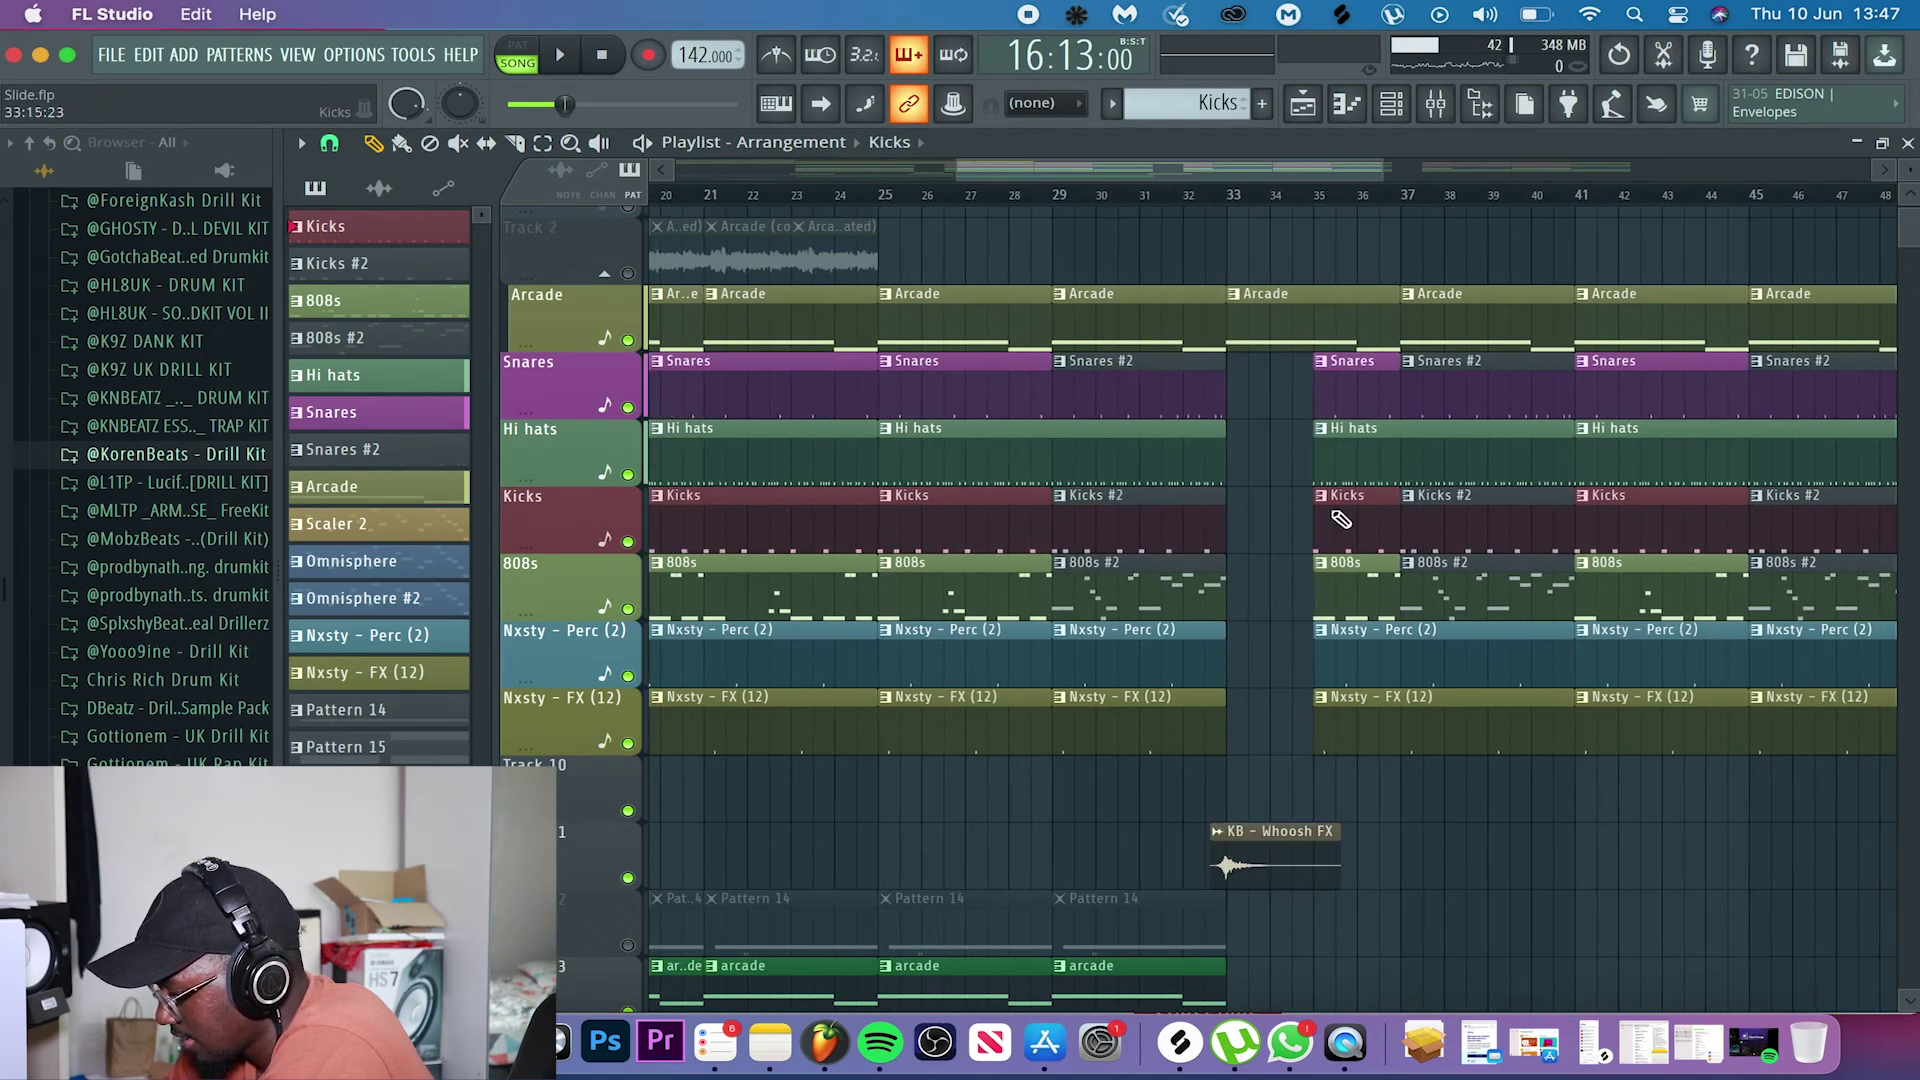
scroll(1376, 519, "down", 2)
scroll(1488, 385, "right", 1)
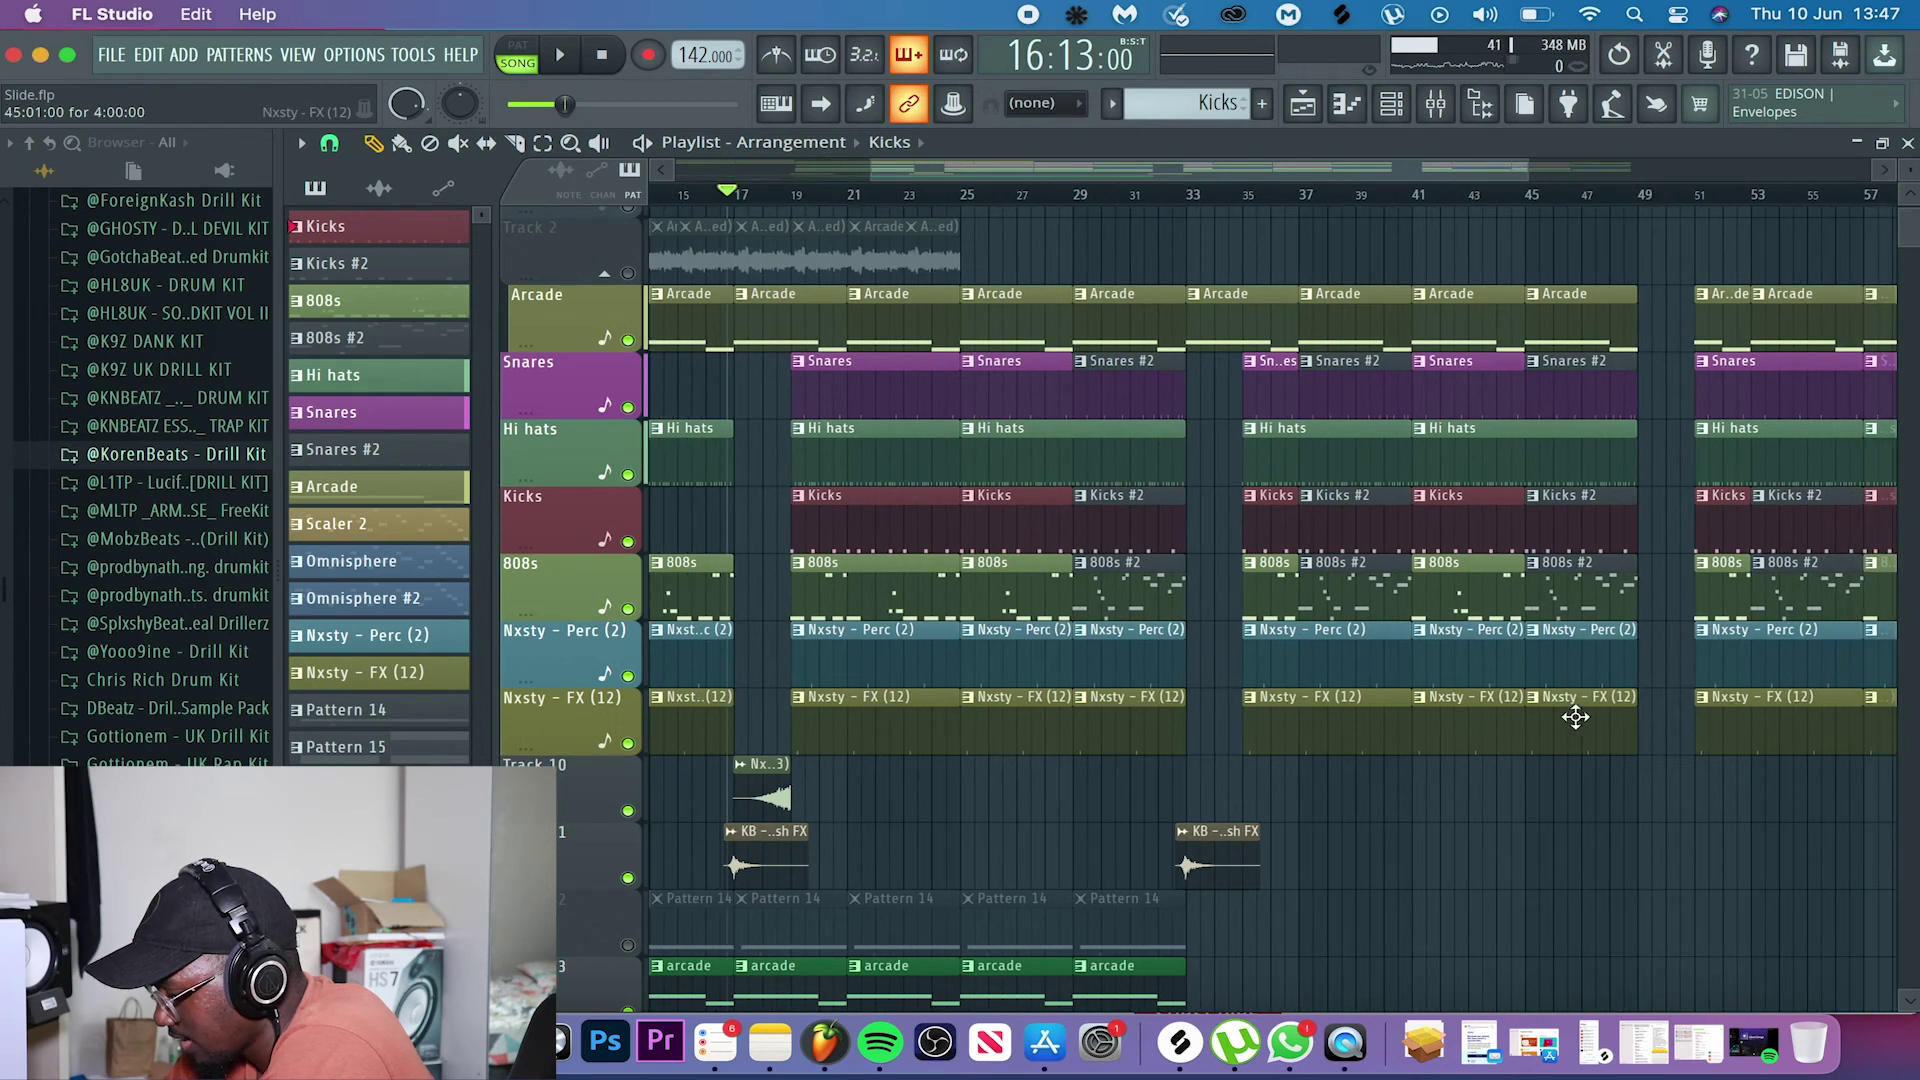
- Examine the repeated drum sections at bars 35 to 49 and 51 to 65, and the gap between them
scroll(1342, 775, "down", 6)
scroll(1342, 775, "up", 3)
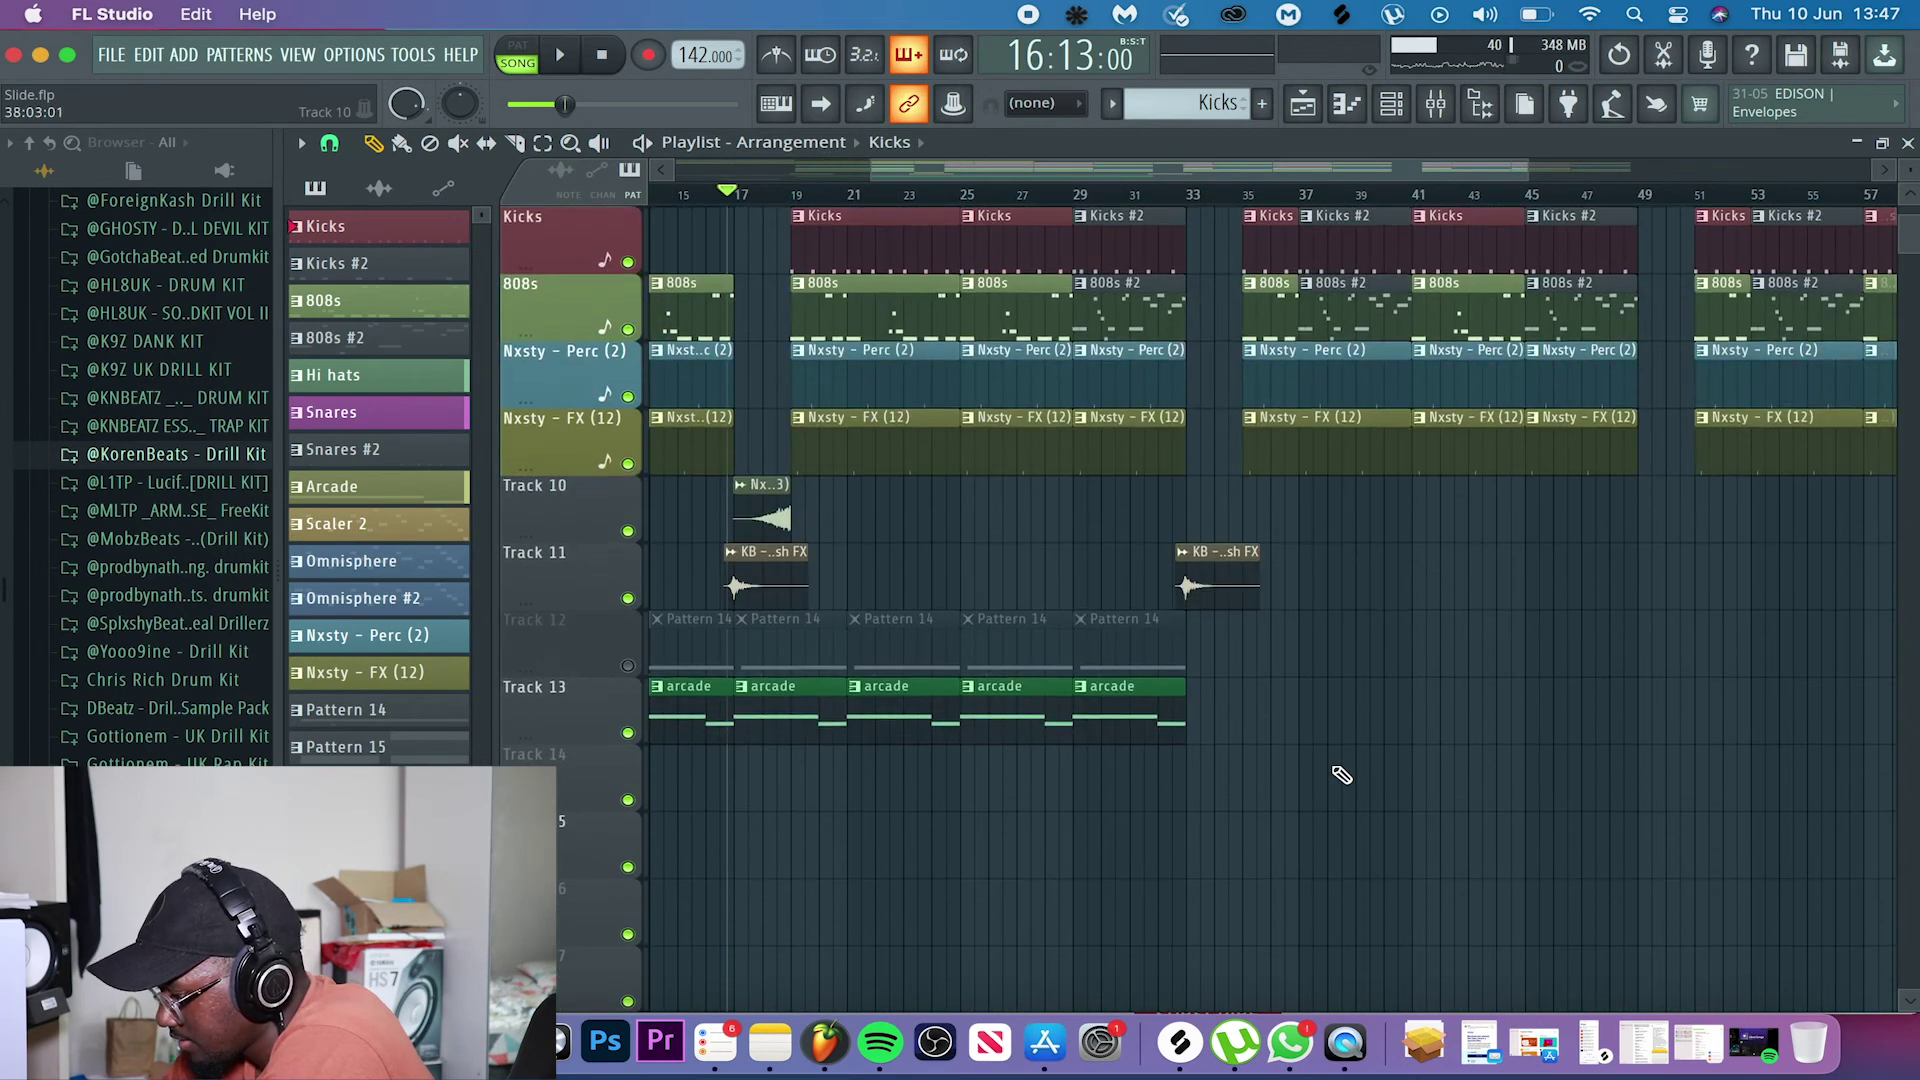
scroll(1342, 775, "right", 2)
scroll(1342, 775, "up", 1)
scroll(1342, 775, "right", 4)
scroll(1342, 775, "up", 4)
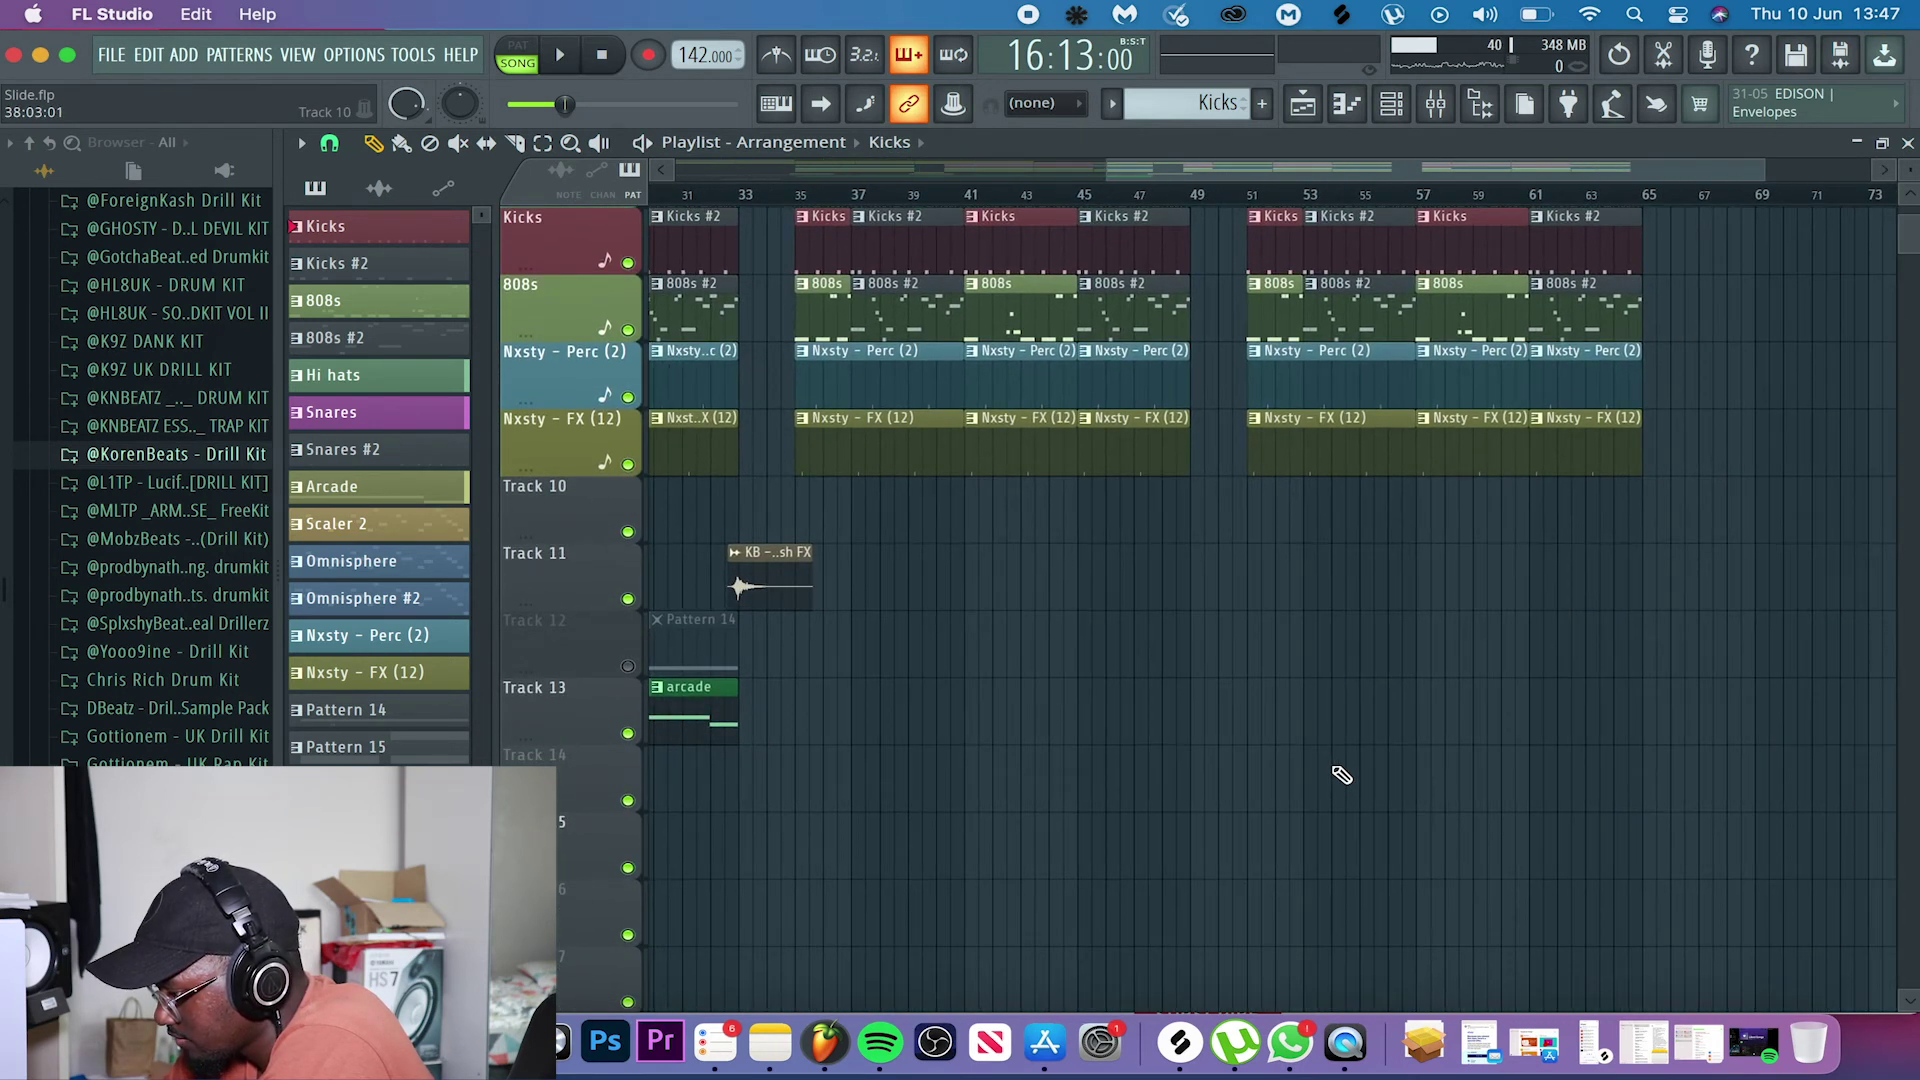
scroll(1131, 818, "down", 4)
scroll(1131, 818, "left", 2)
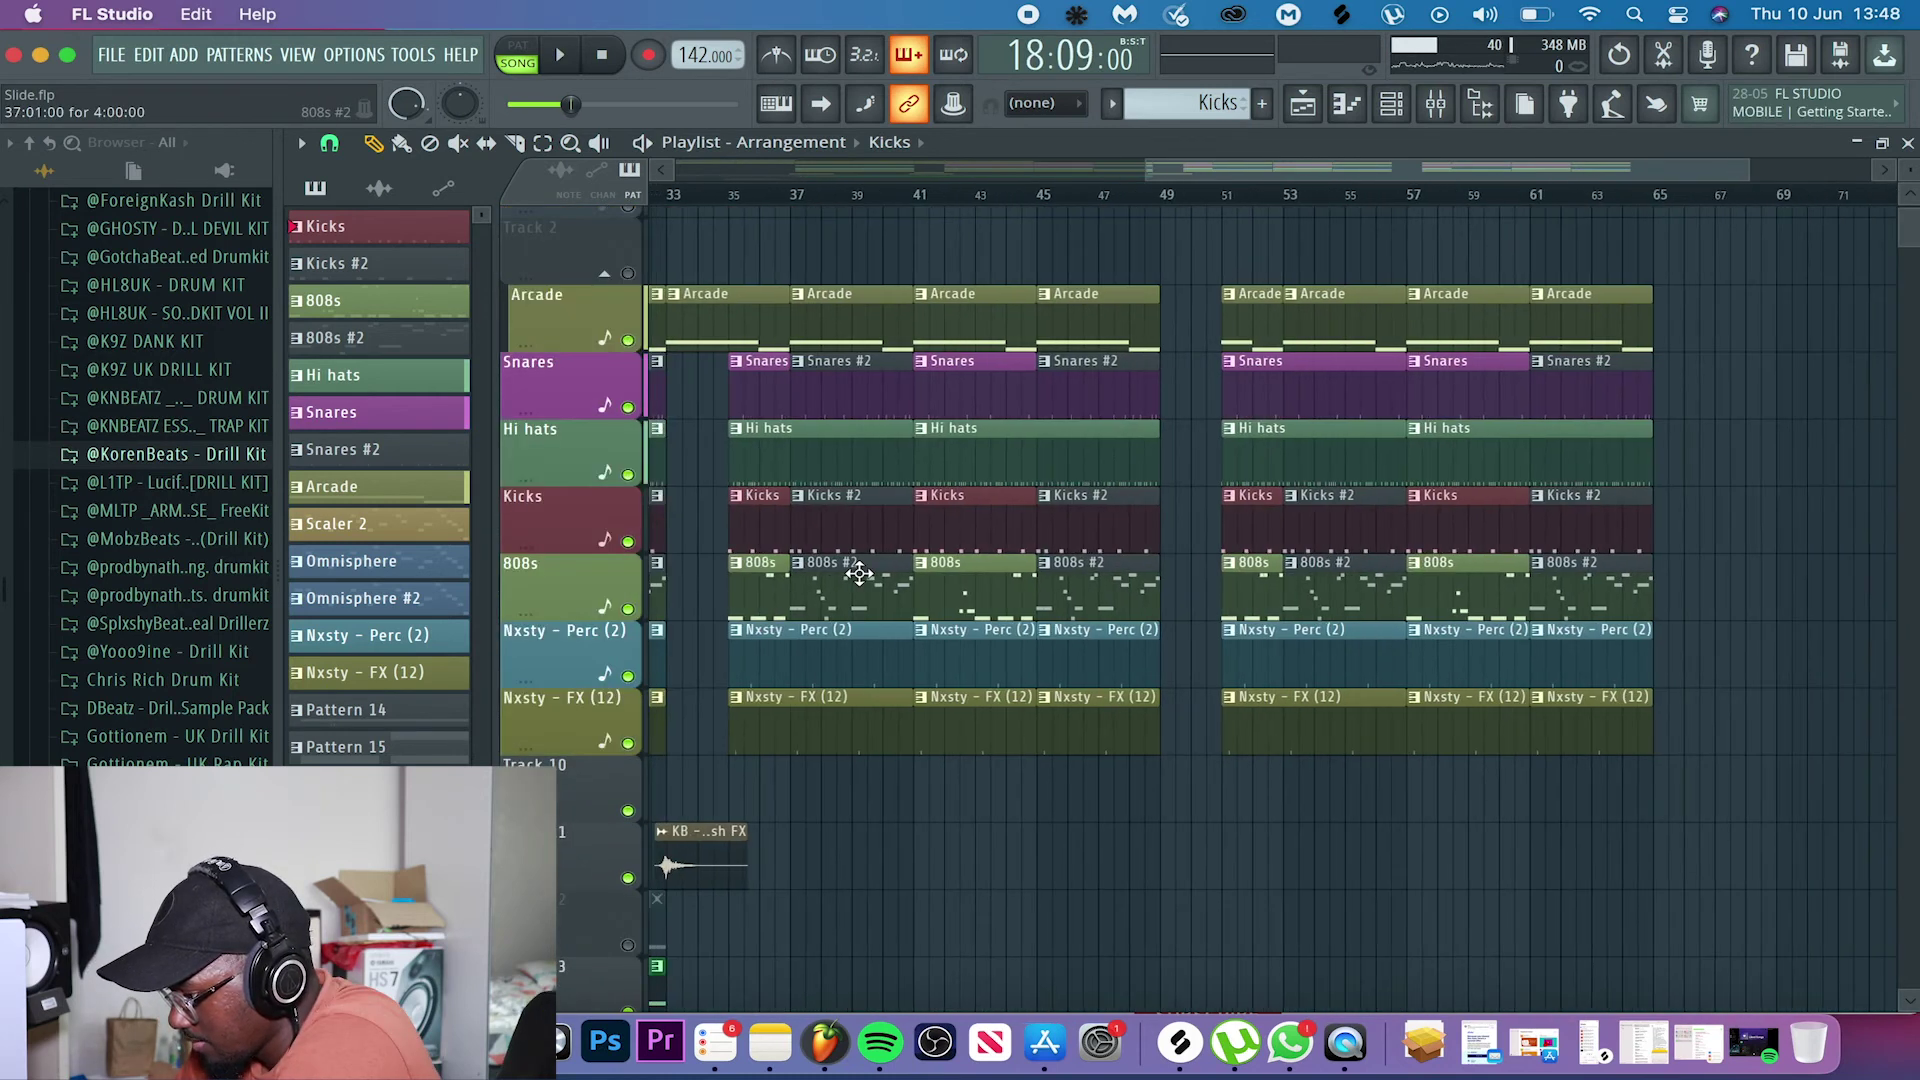
scroll(859, 573, "left", 1)
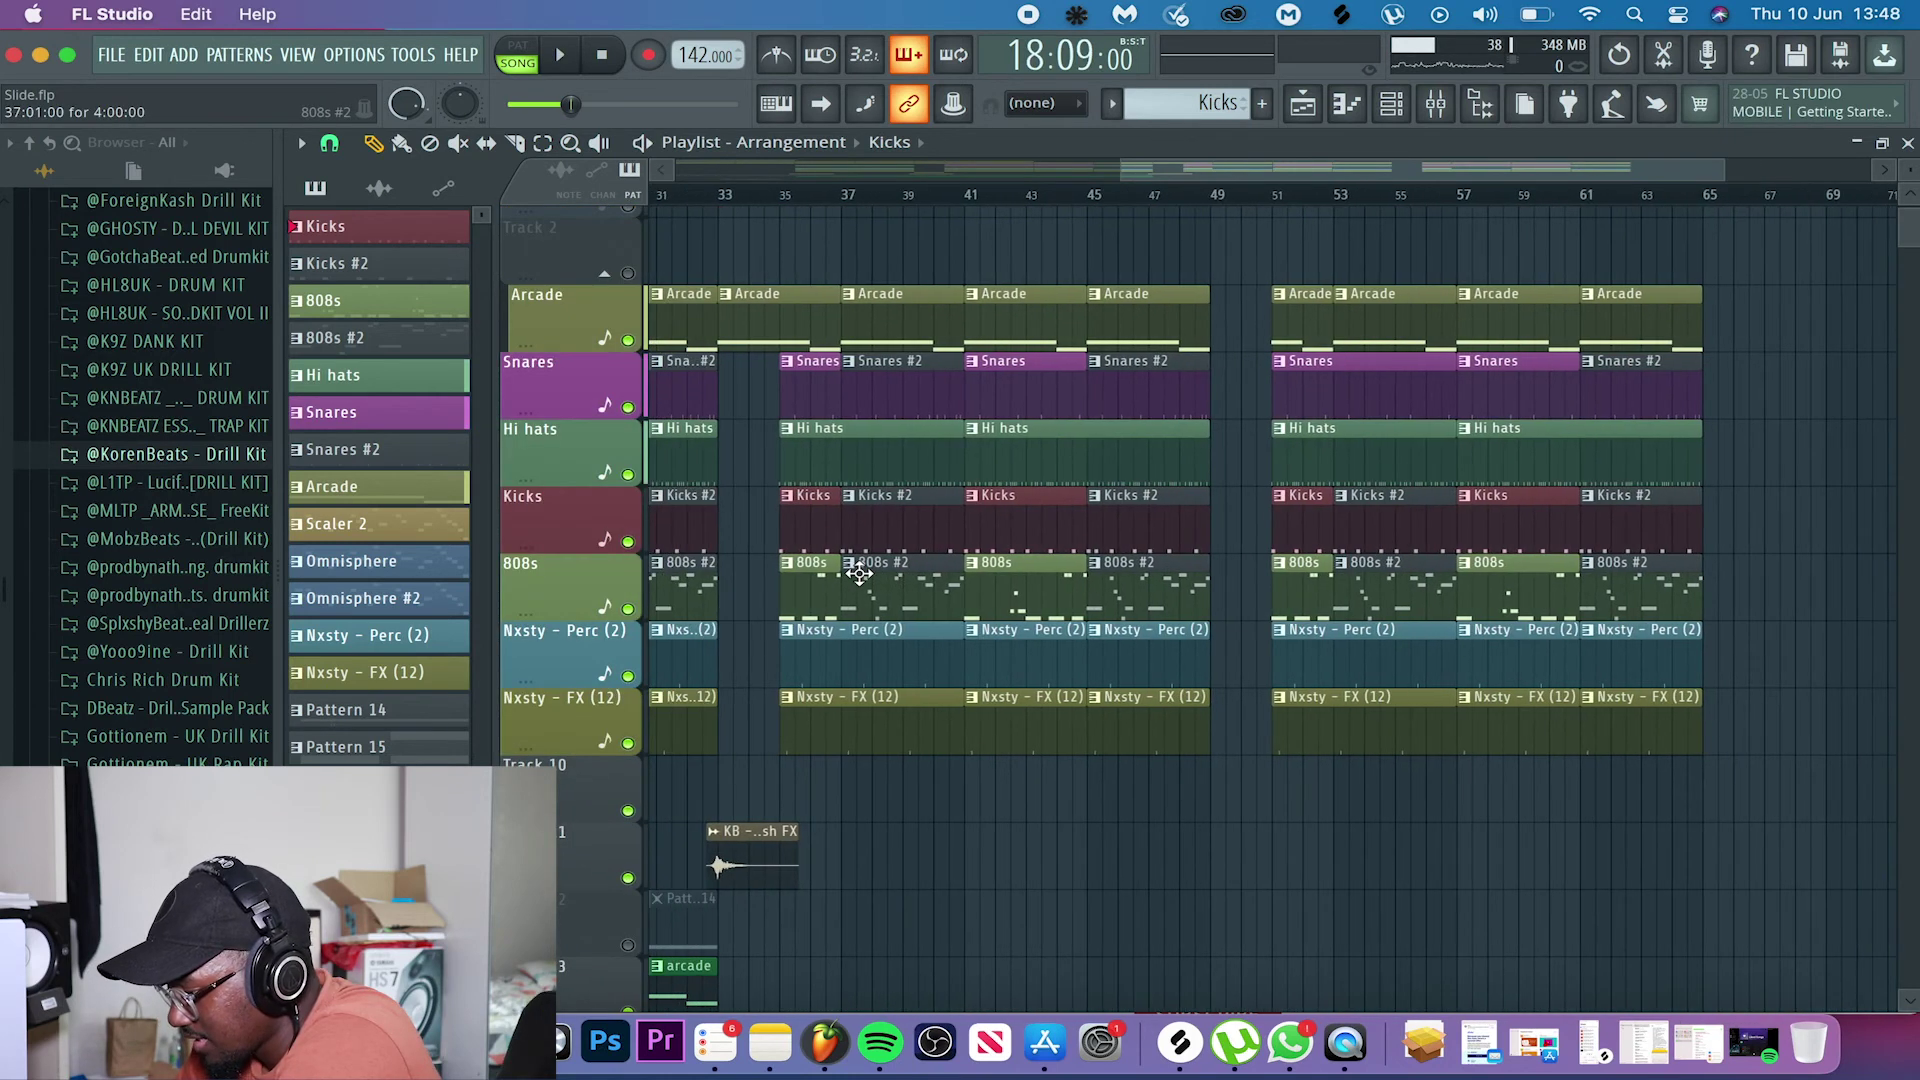
scroll(859, 573, "up", 2)
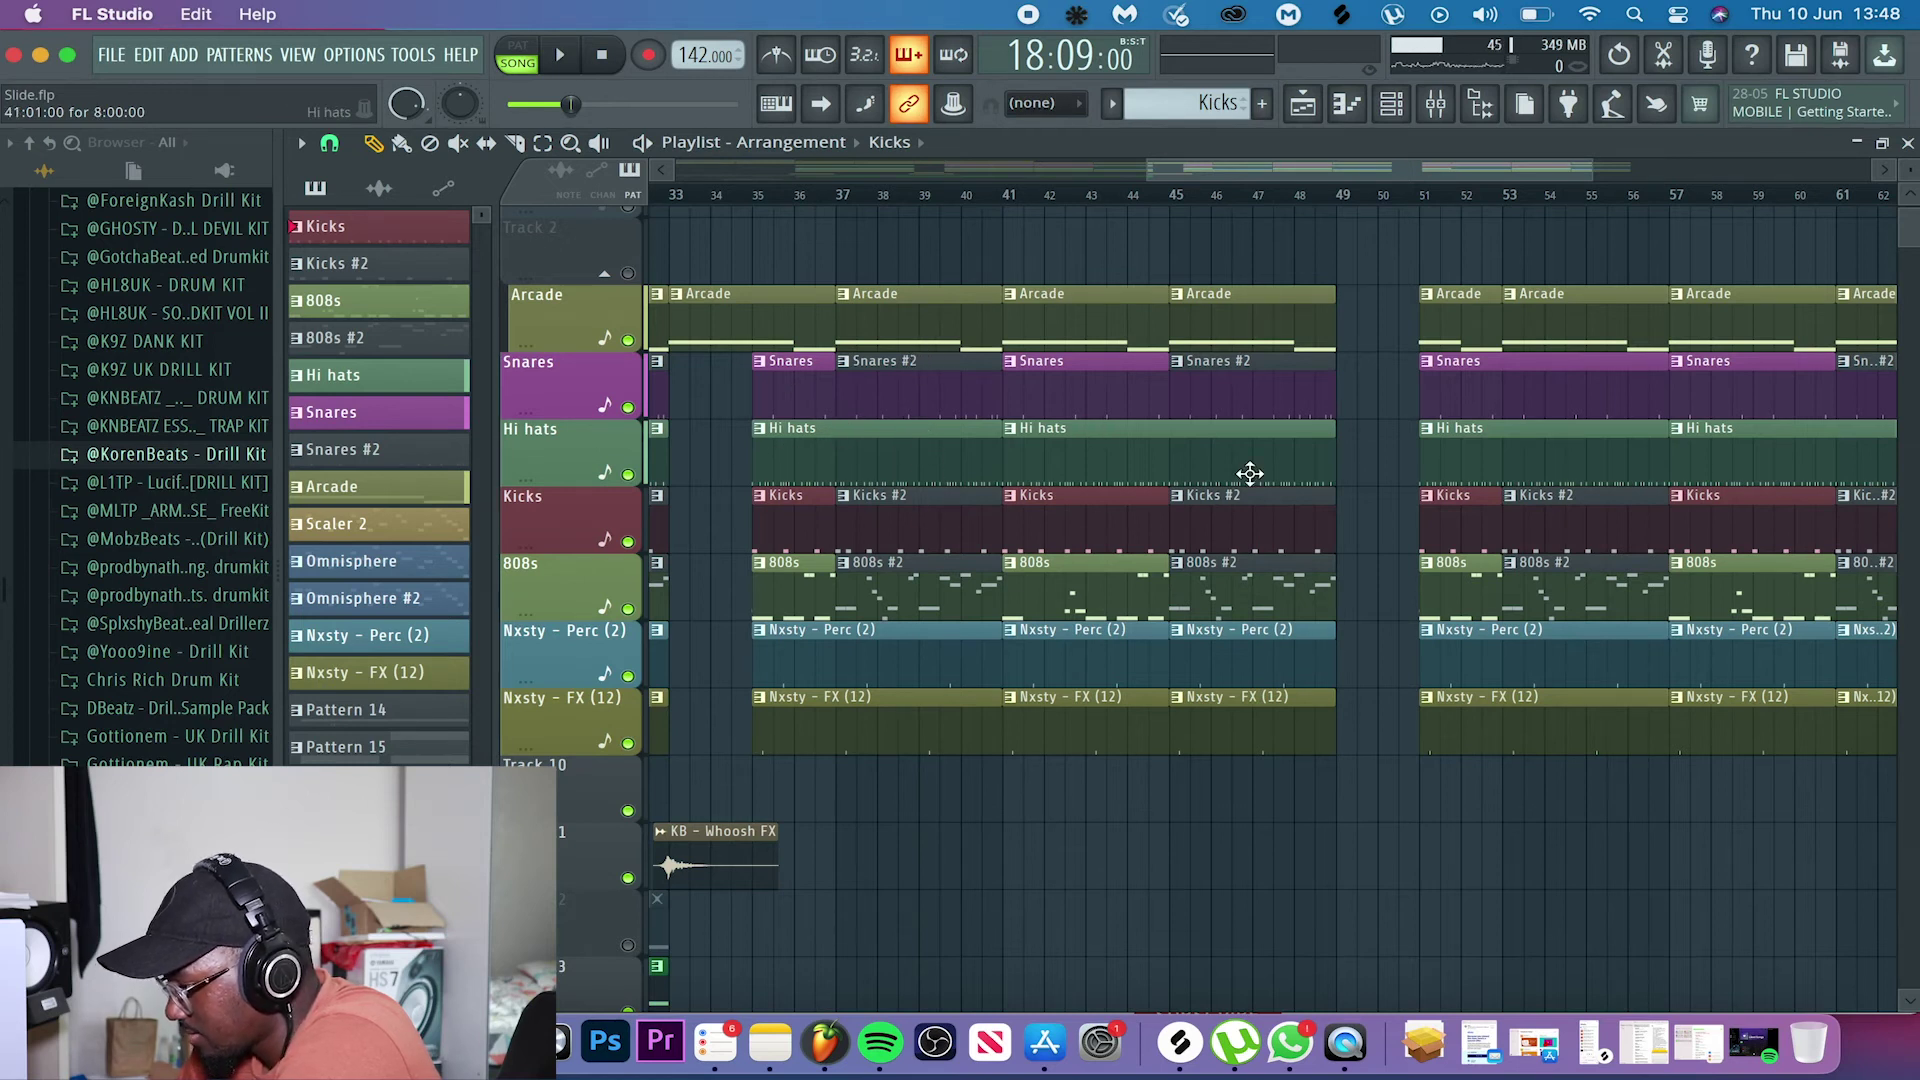
scroll(1255, 665, "down", 4)
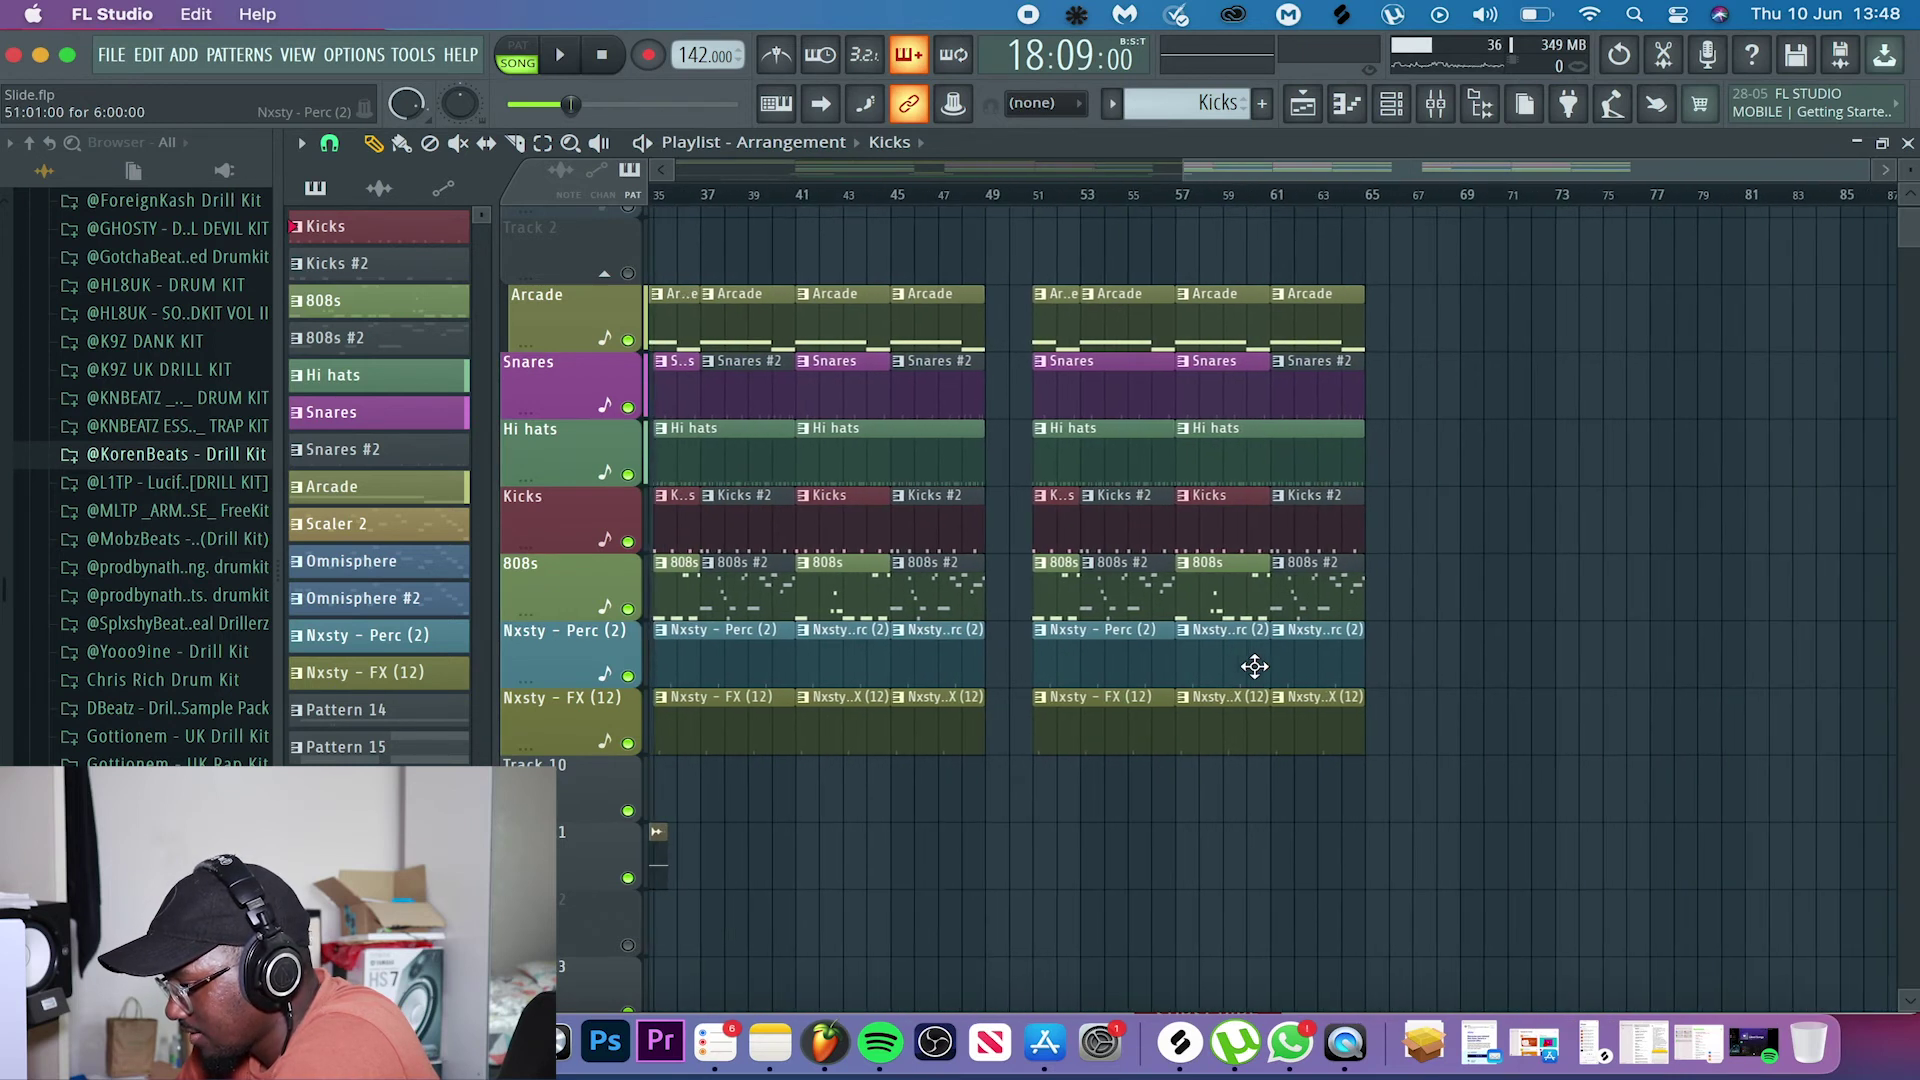
scroll(1255, 665, "up", 1)
scroll(1255, 665, "left", 2)
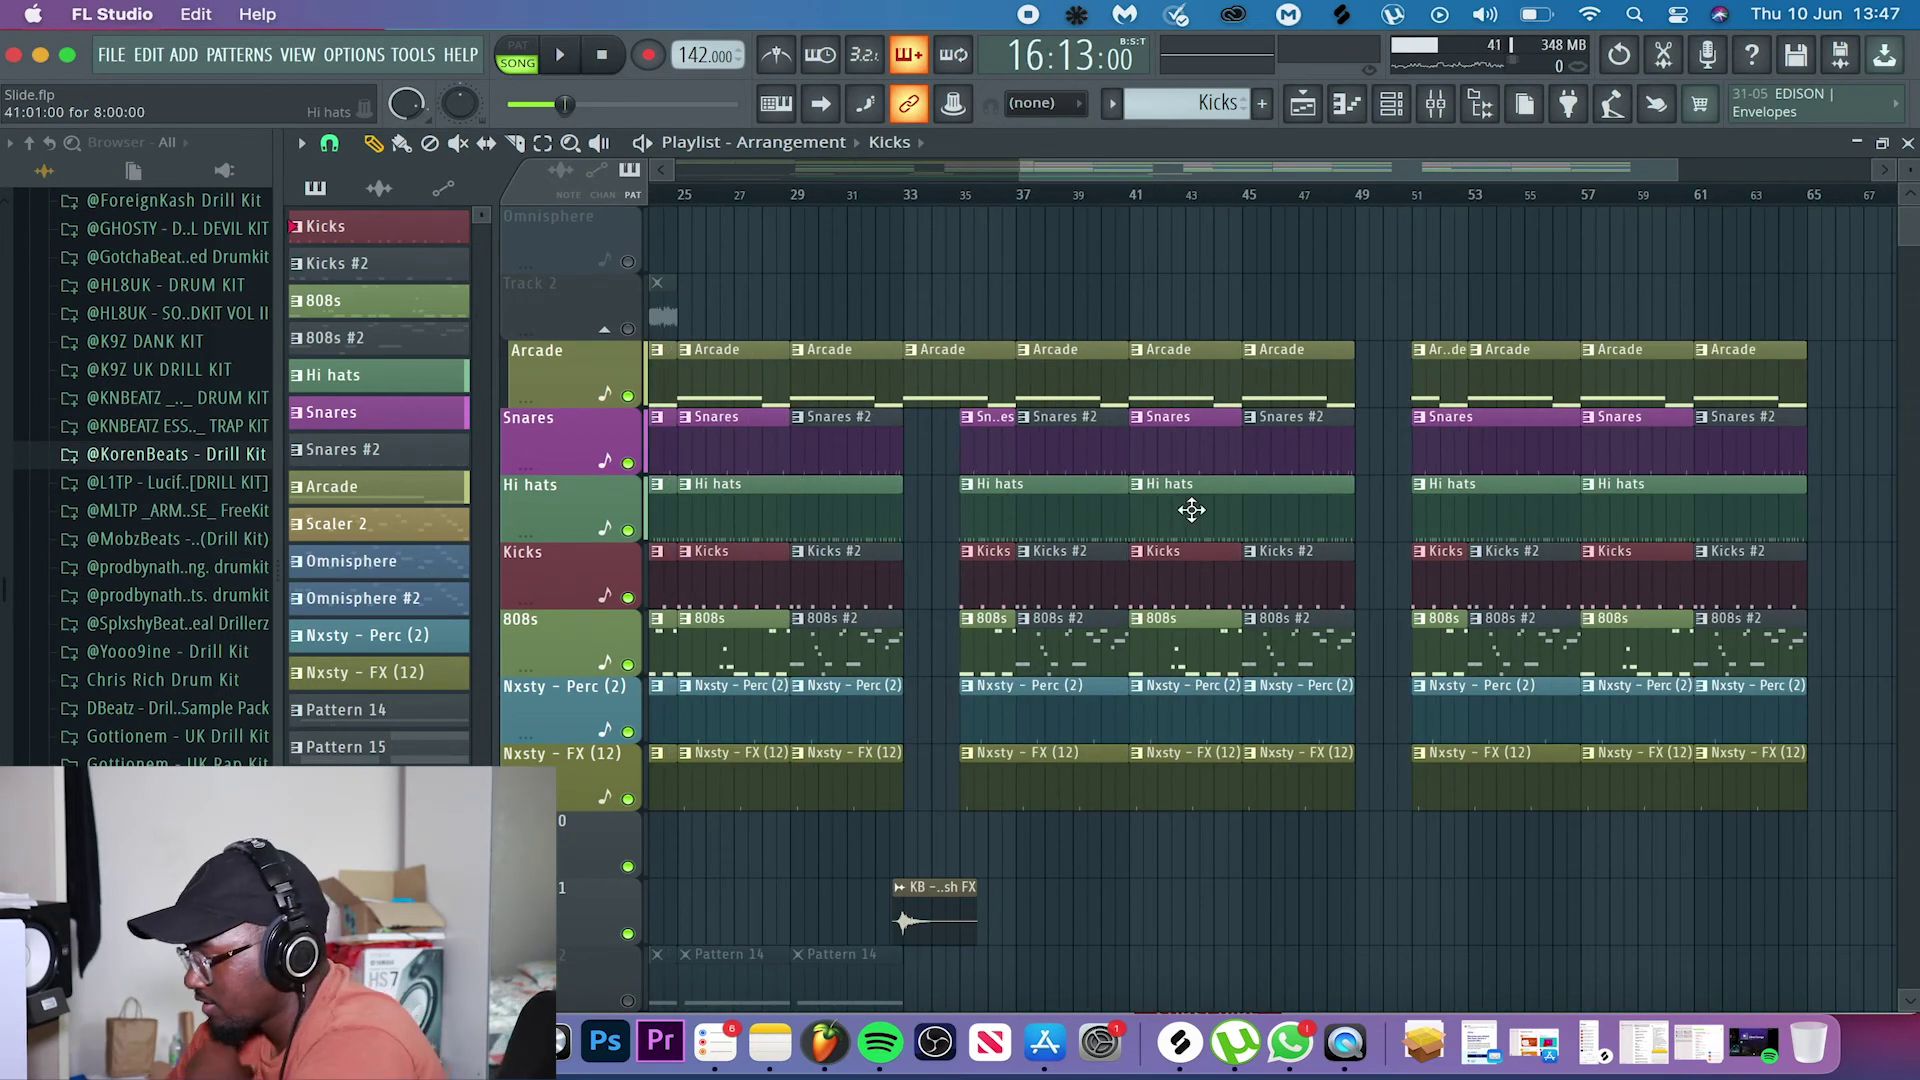
- Review the whole arrangement, including the riser and whoosh clips on Track 10 and Track 11
scroll(1192, 510, "down", 5)
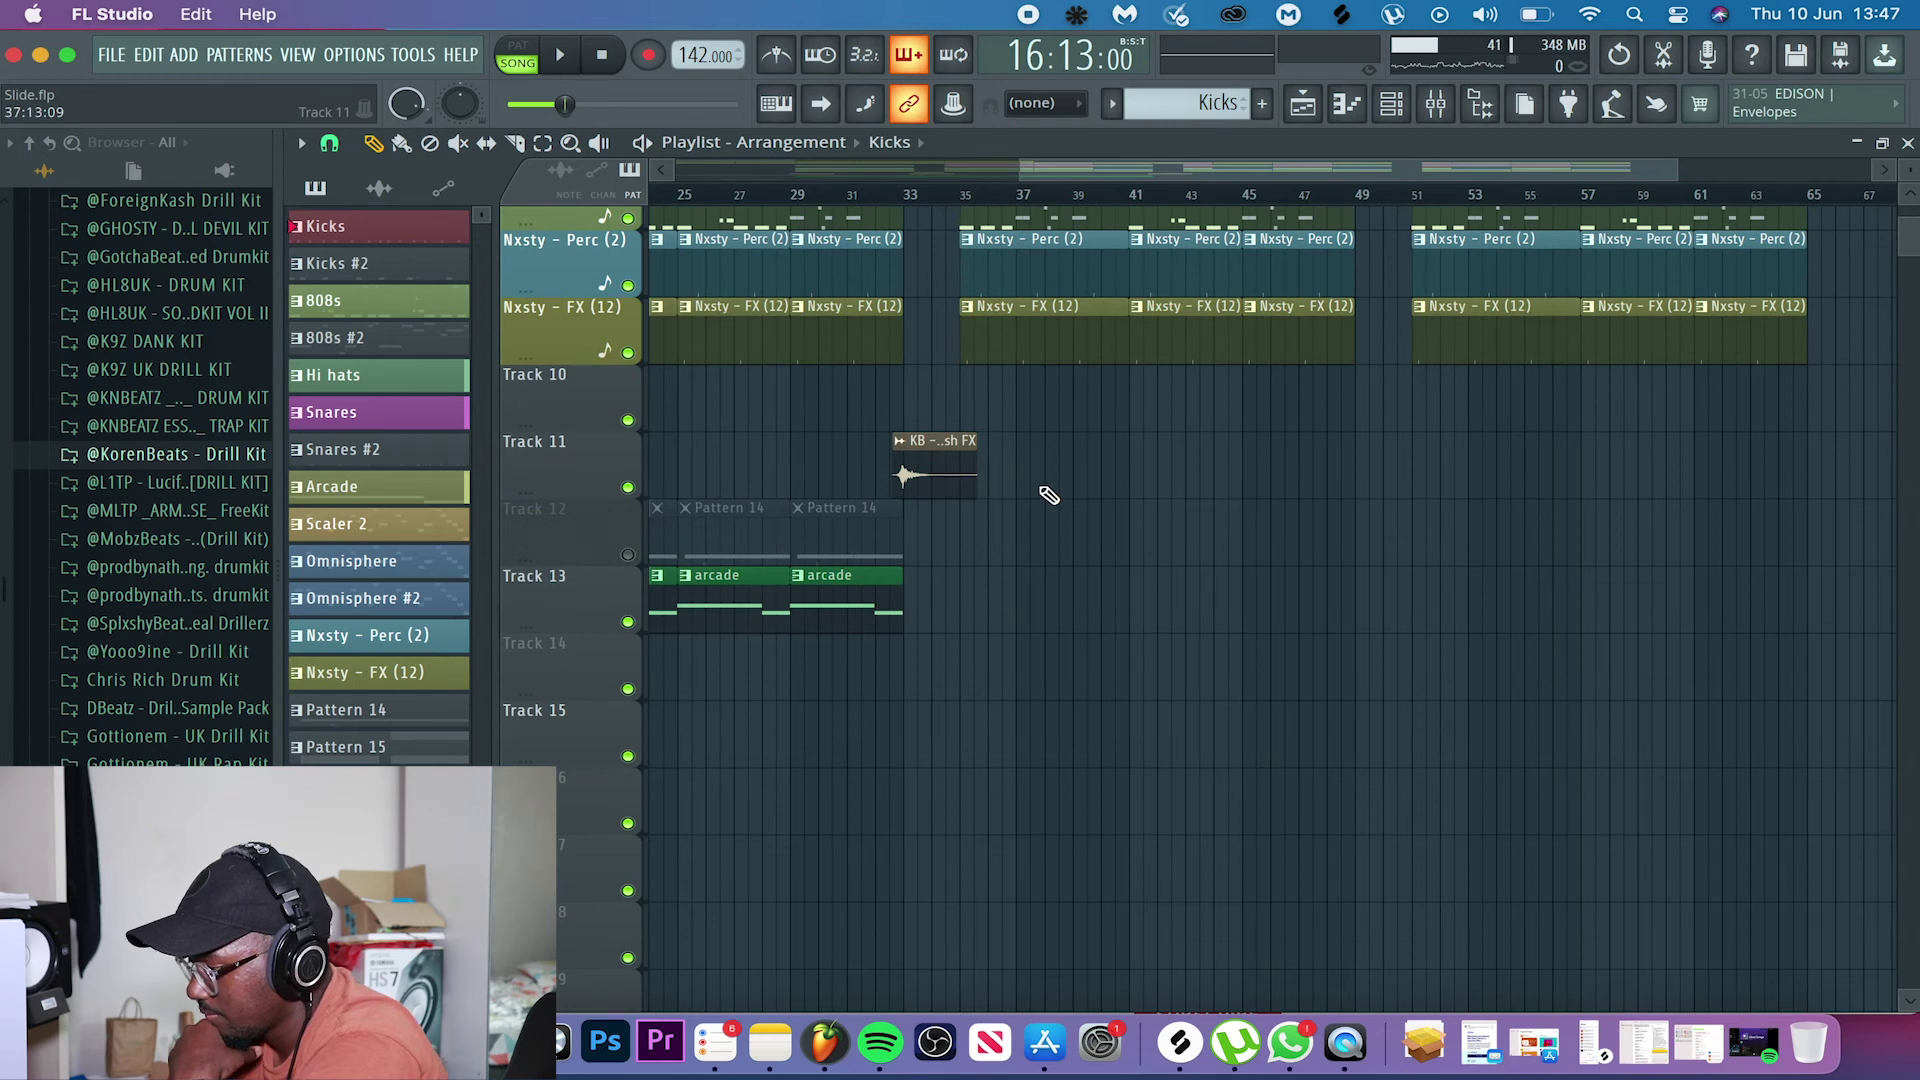
scroll(1048, 495, "down", 6)
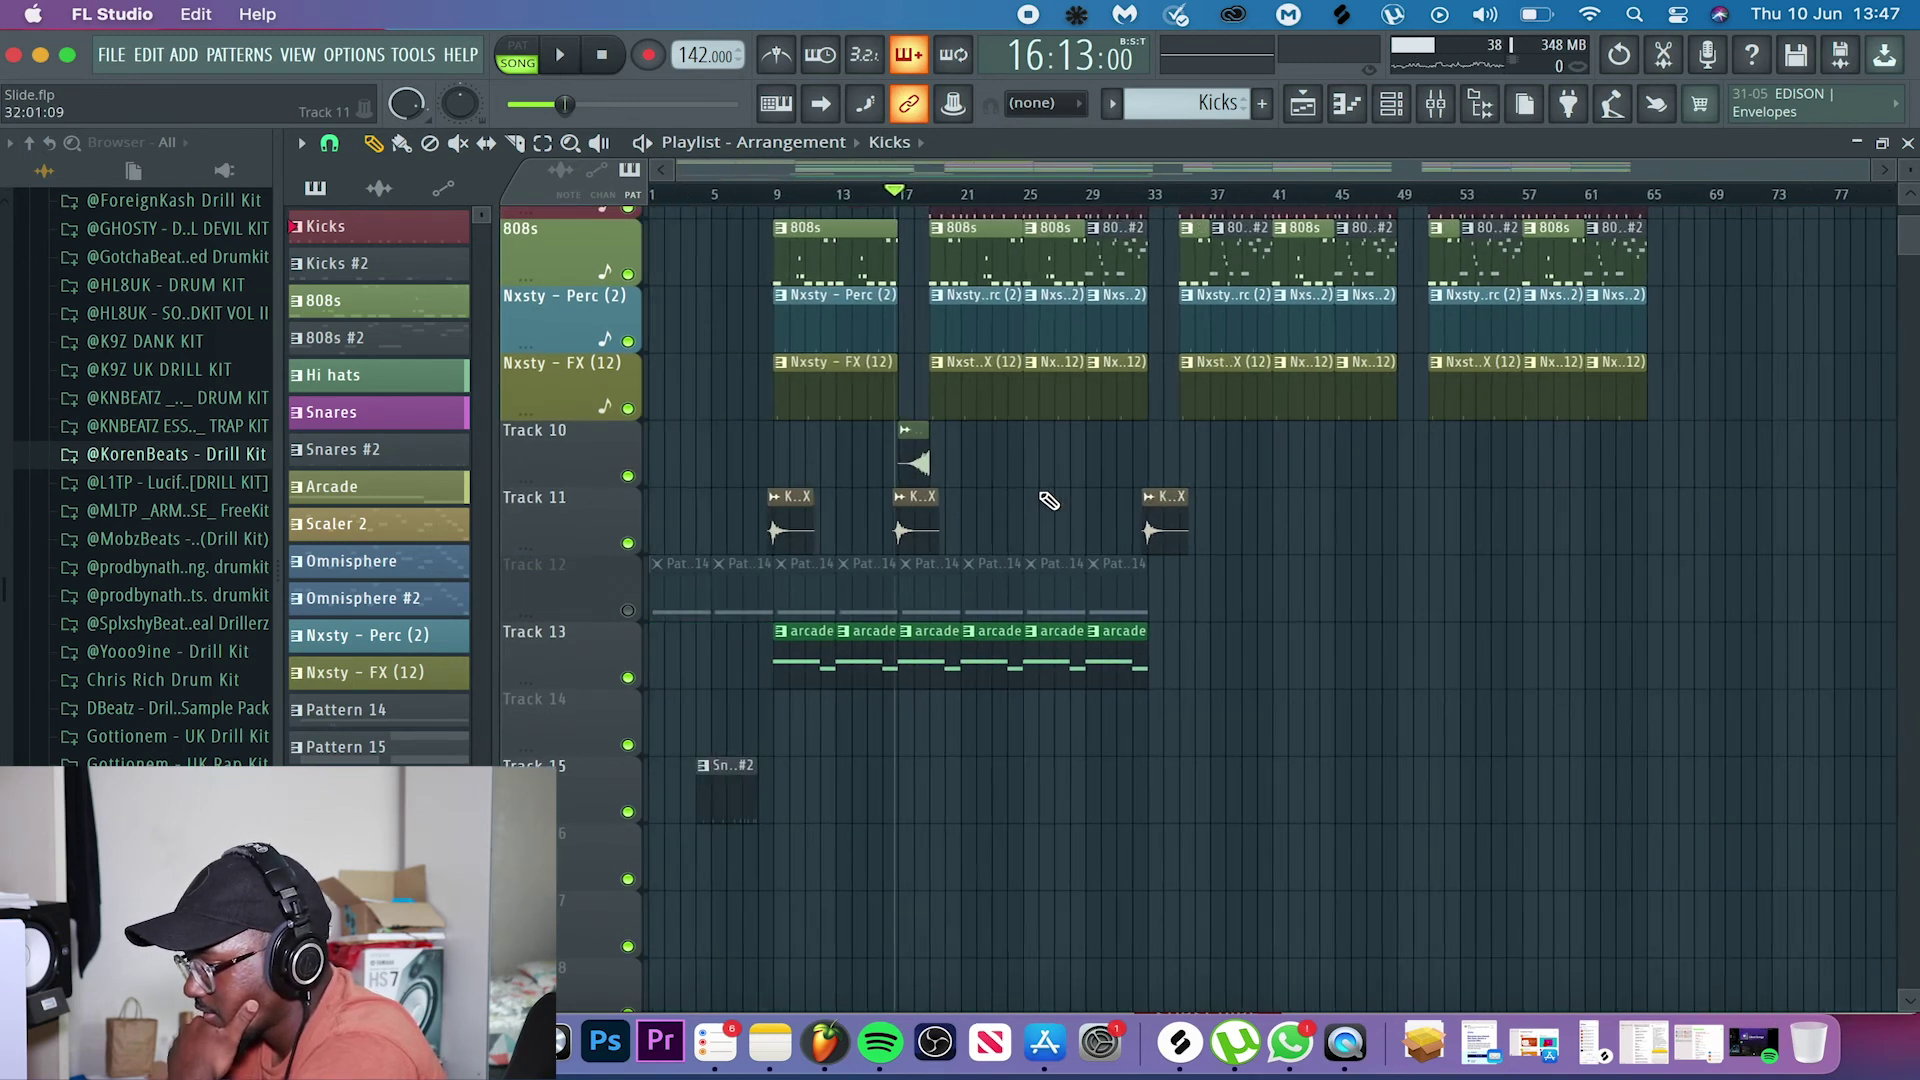
scroll(1048, 500, "up", 5)
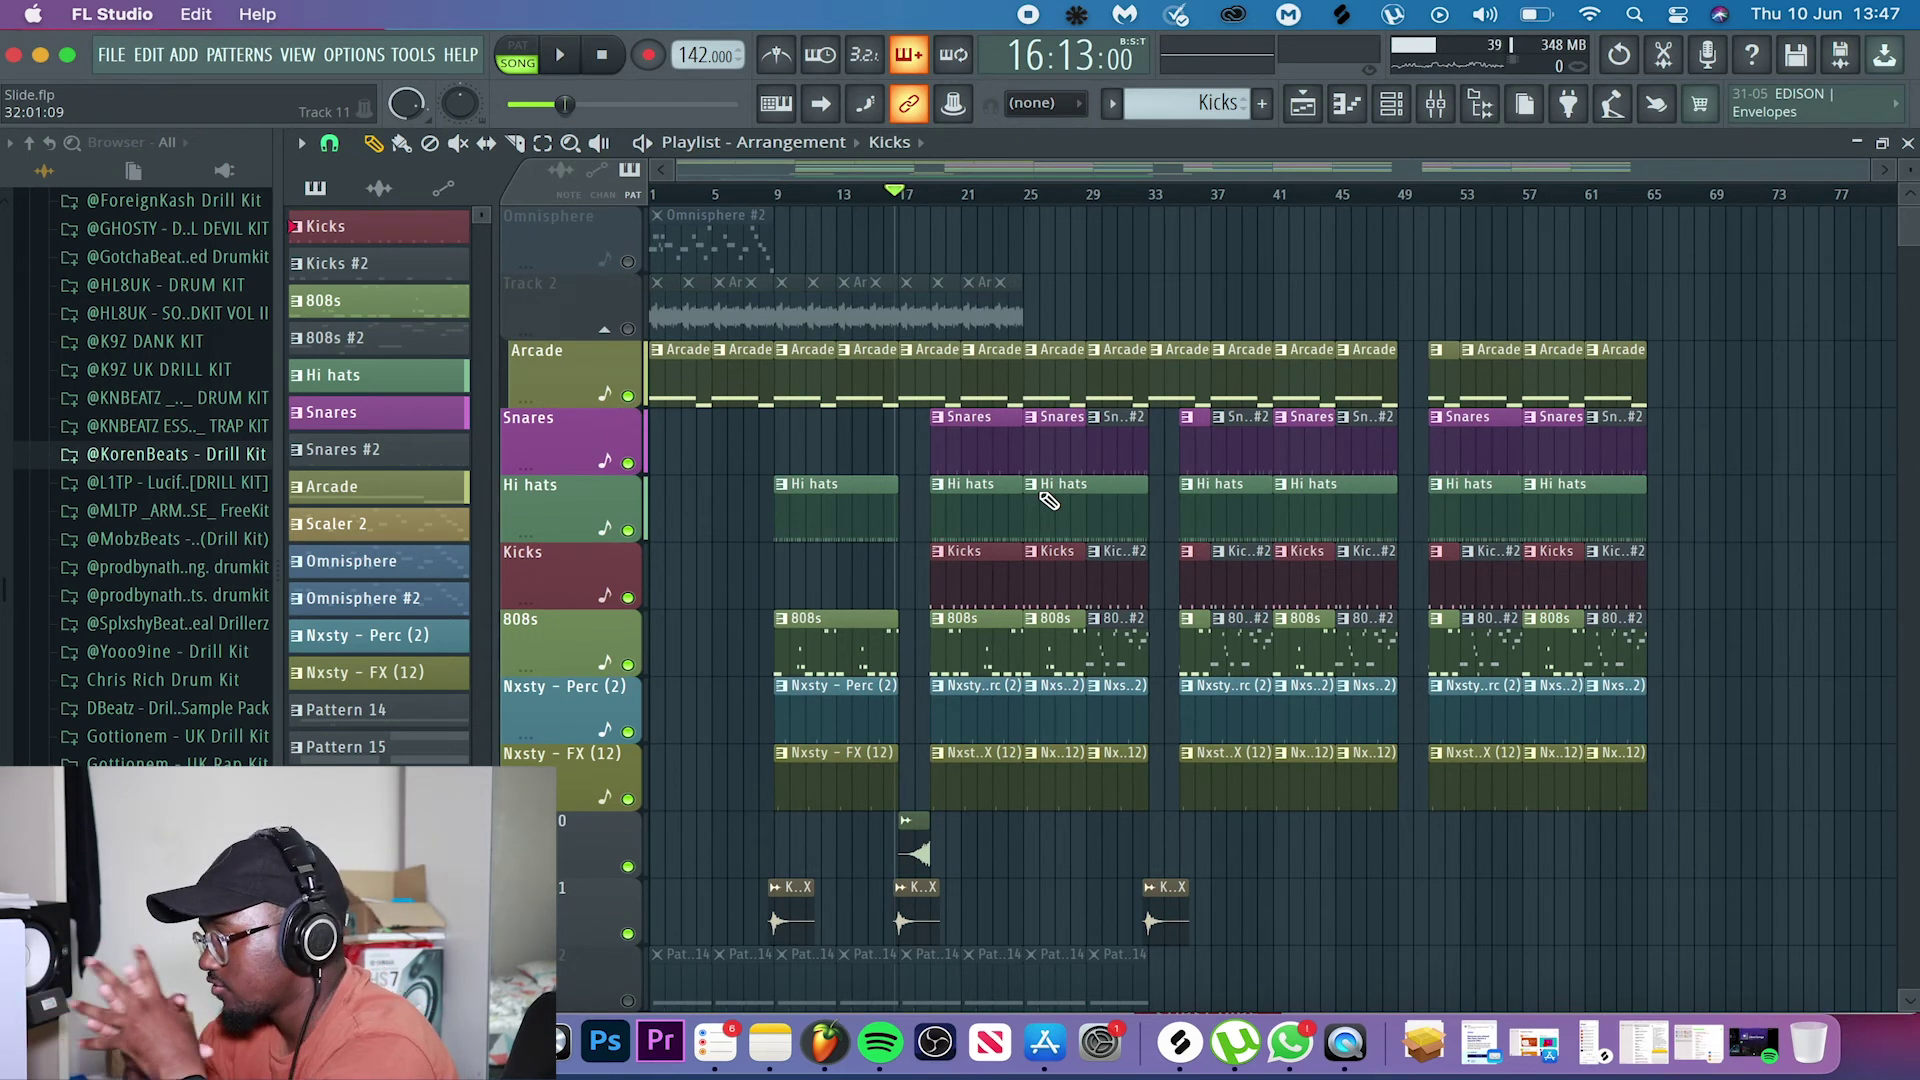
scroll(729, 549, "up", 3)
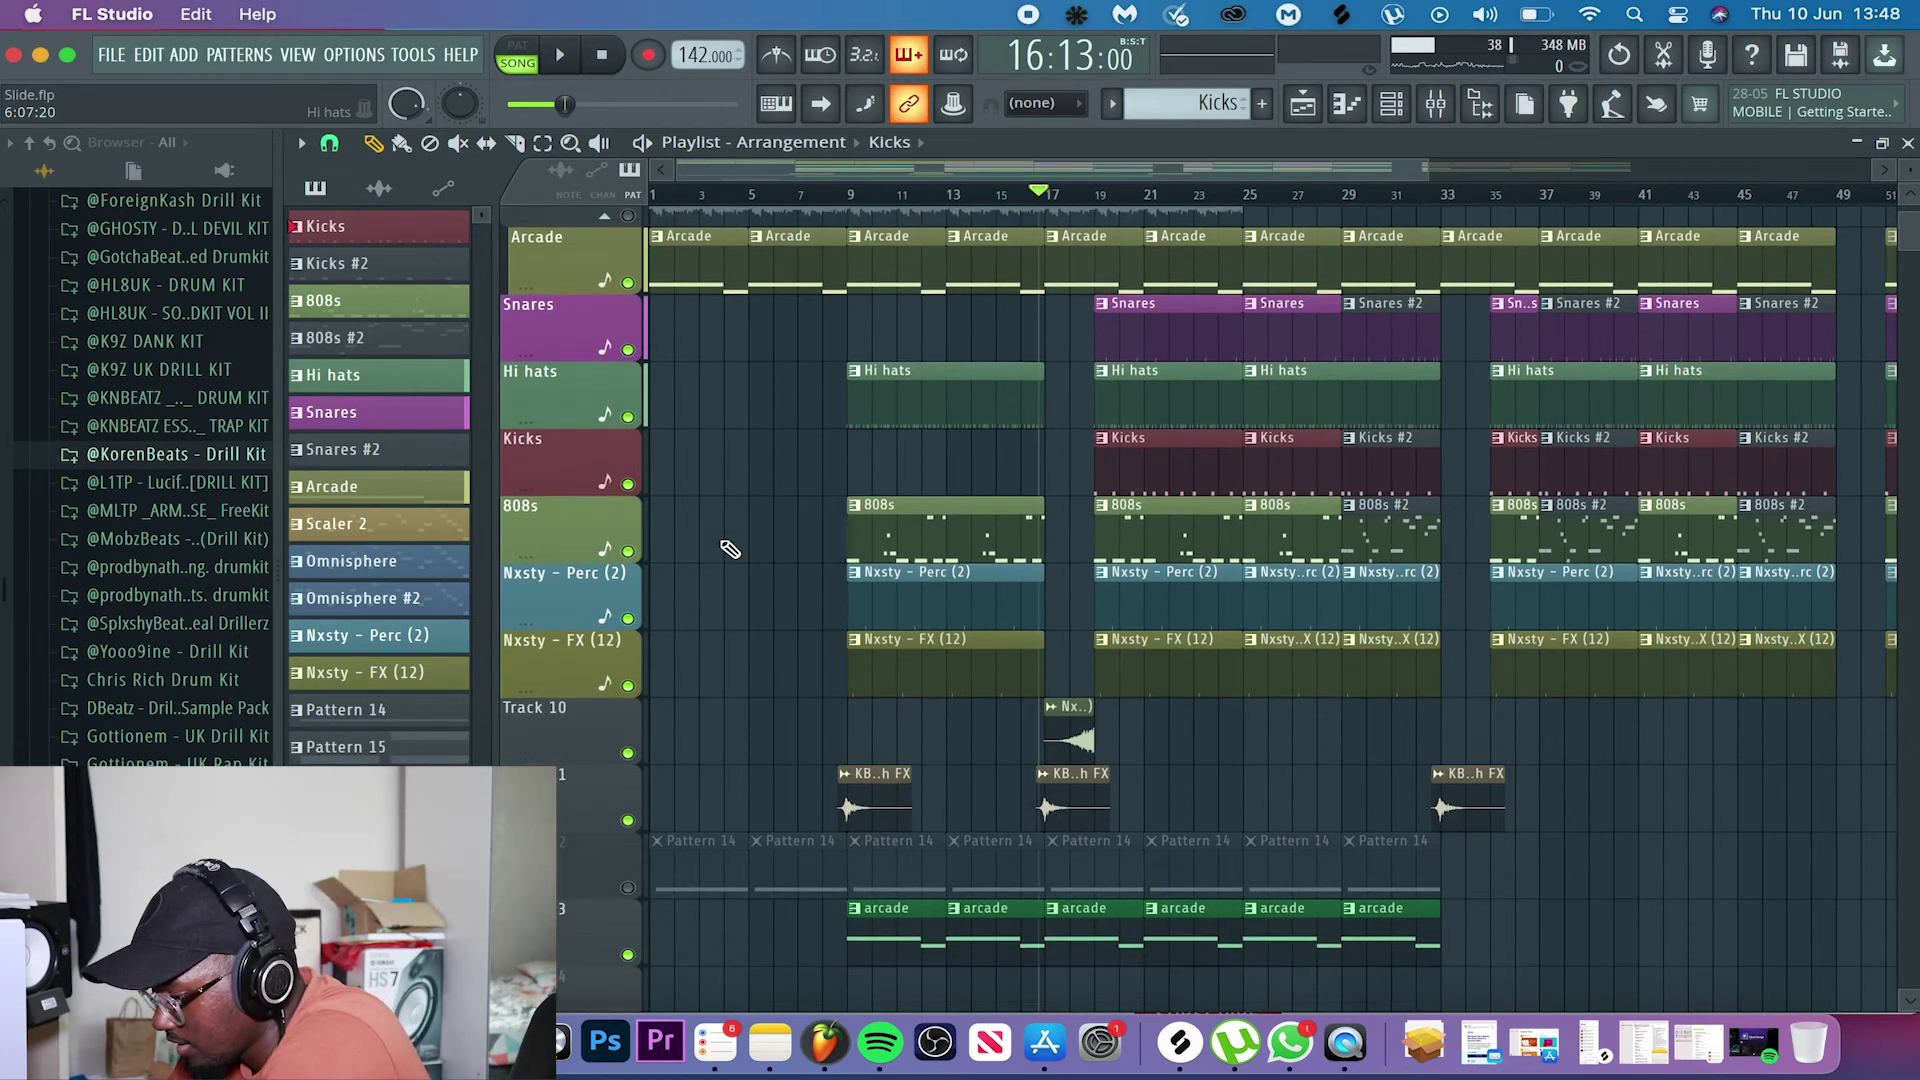
scroll(729, 549, "down", 5)
scroll(816, 607, "up", 2)
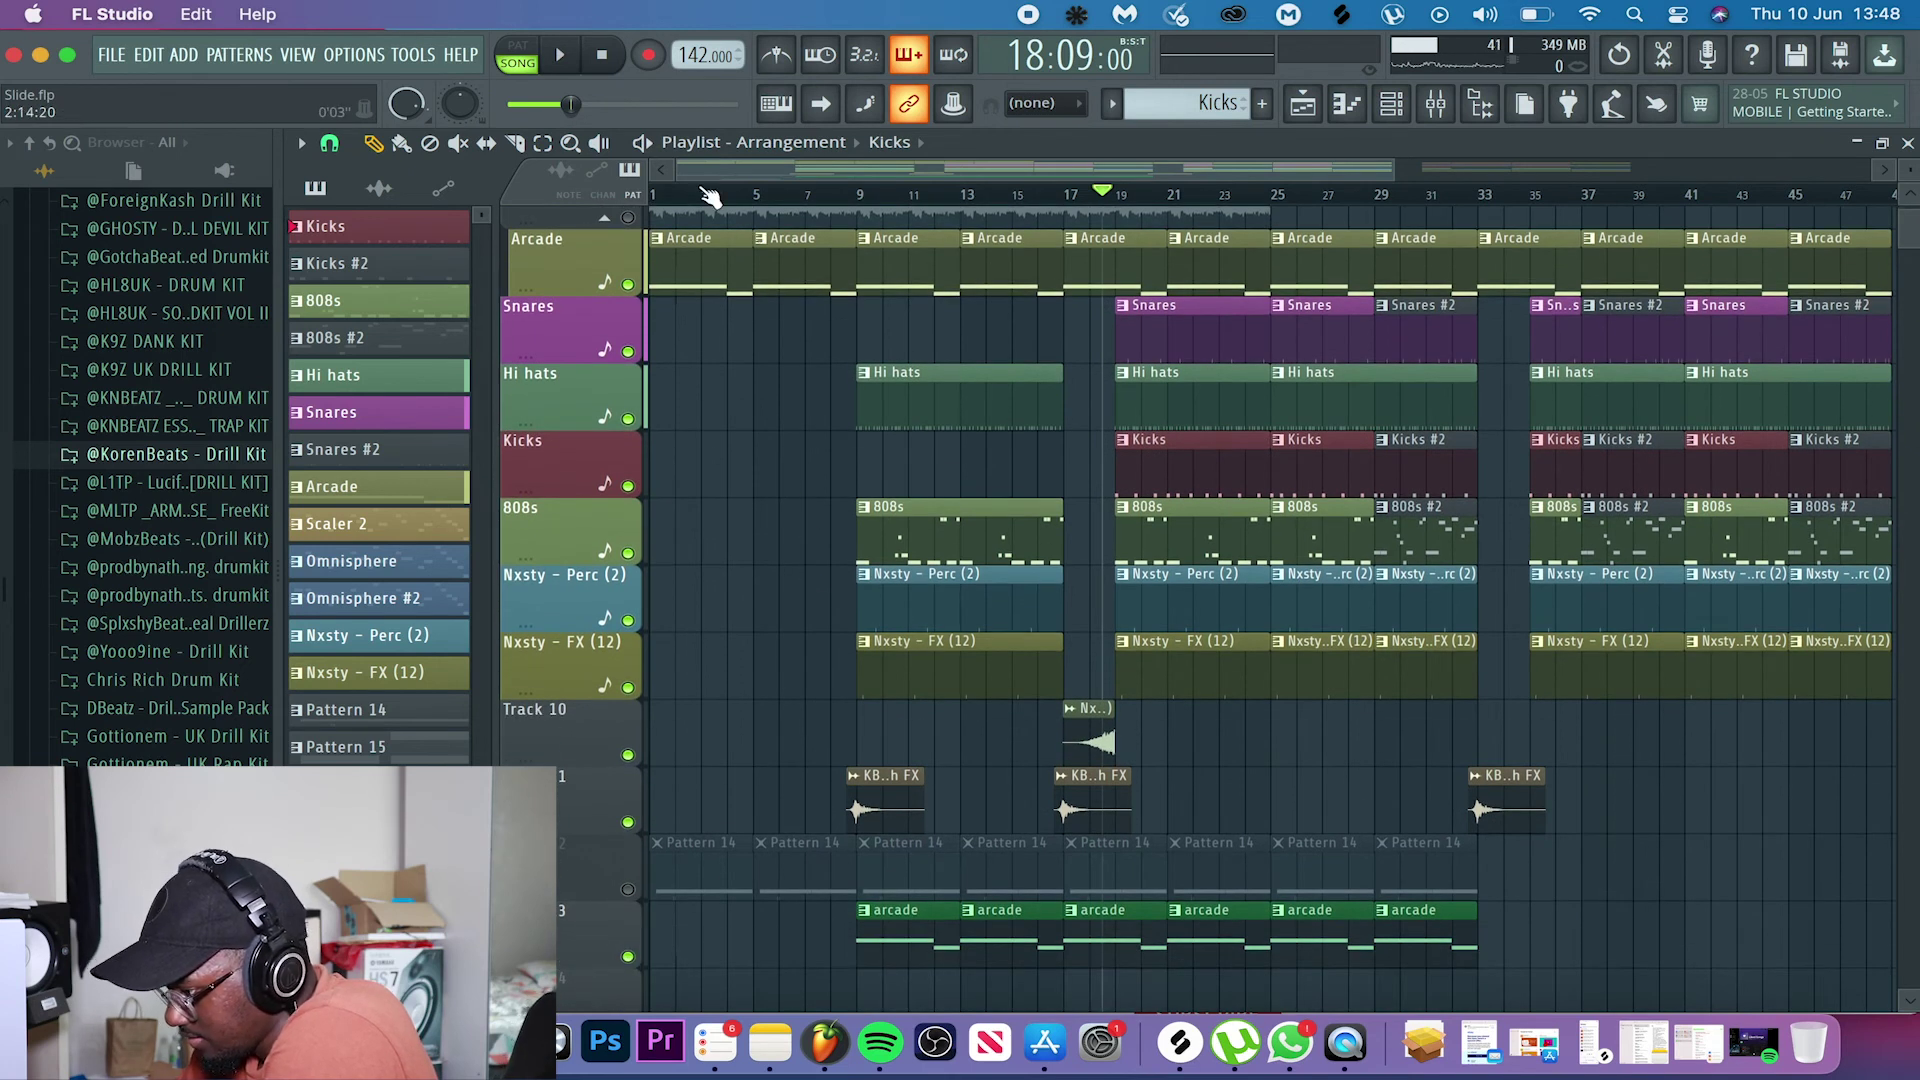
- Audition the arrangement from bar 1 into the drum section after bar 35, following its clips across the playlist
key("space")
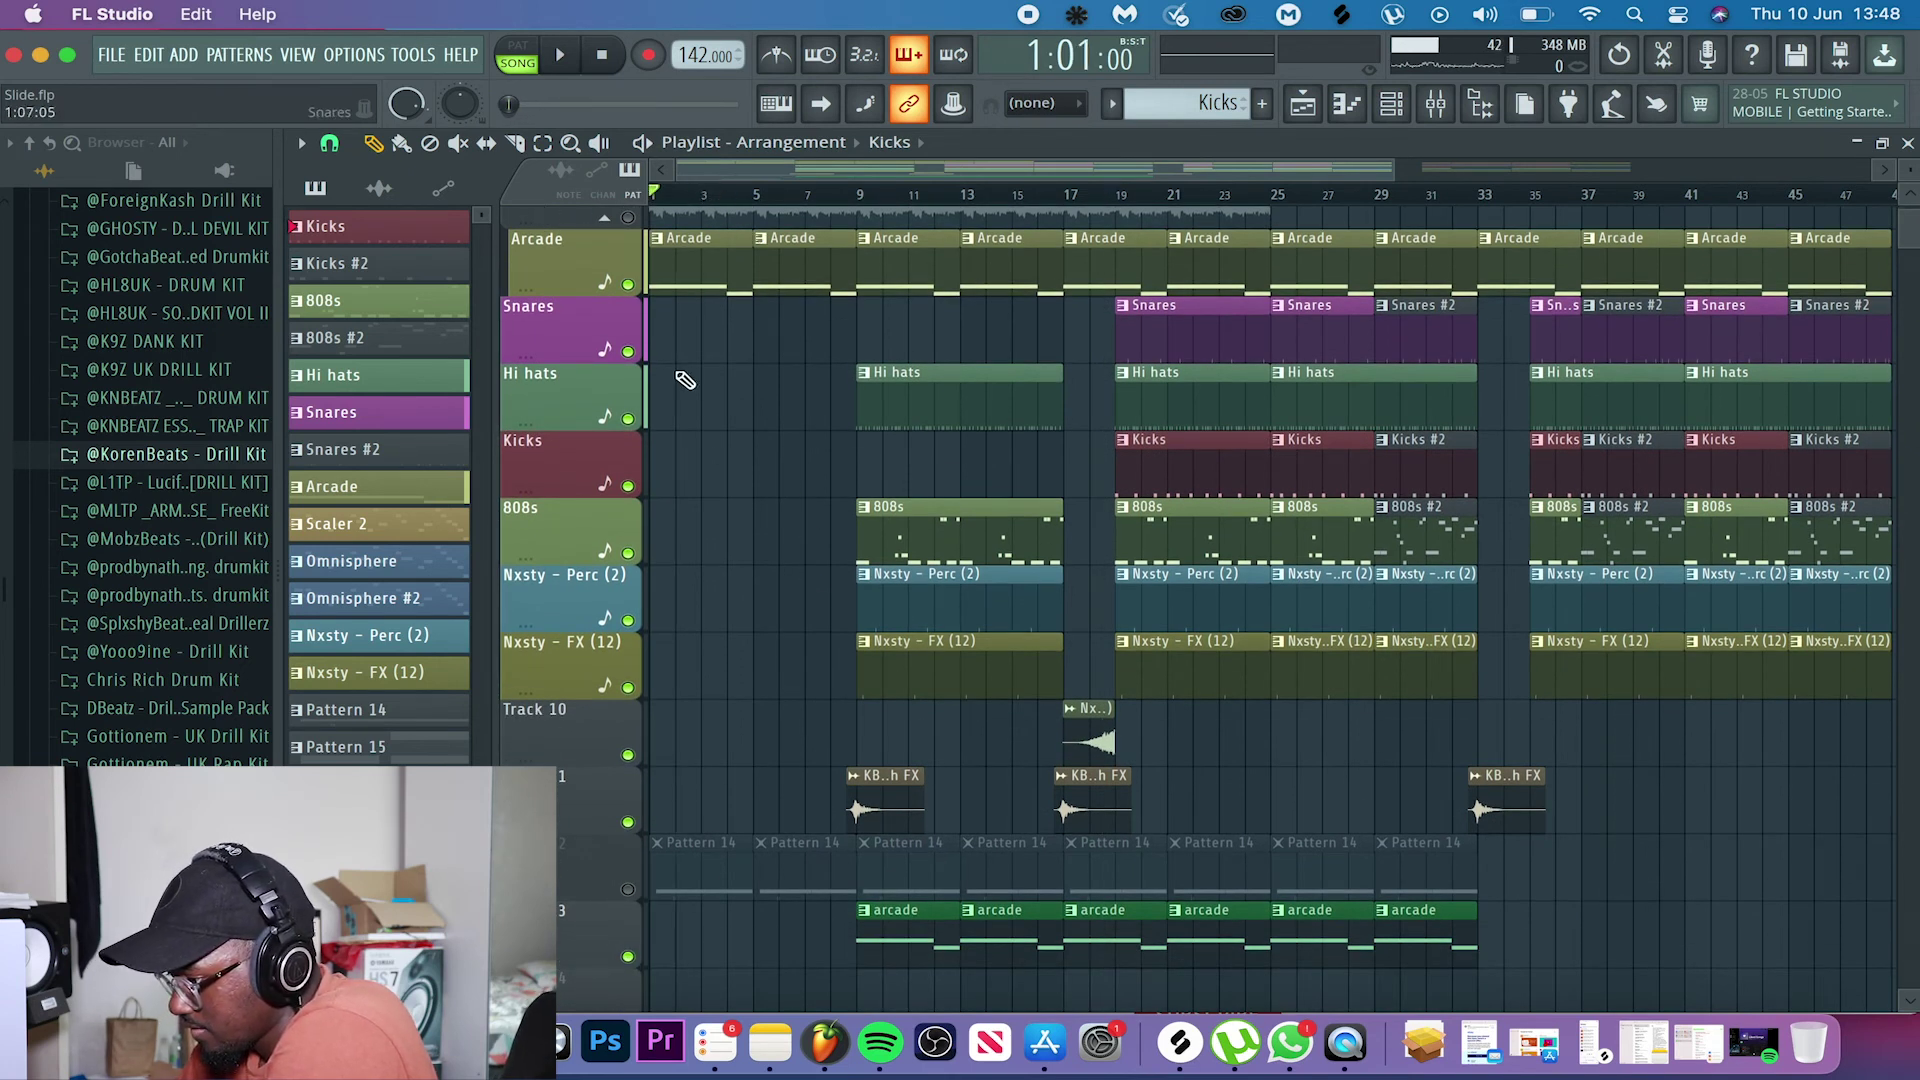
scroll(725, 428, "down", 8)
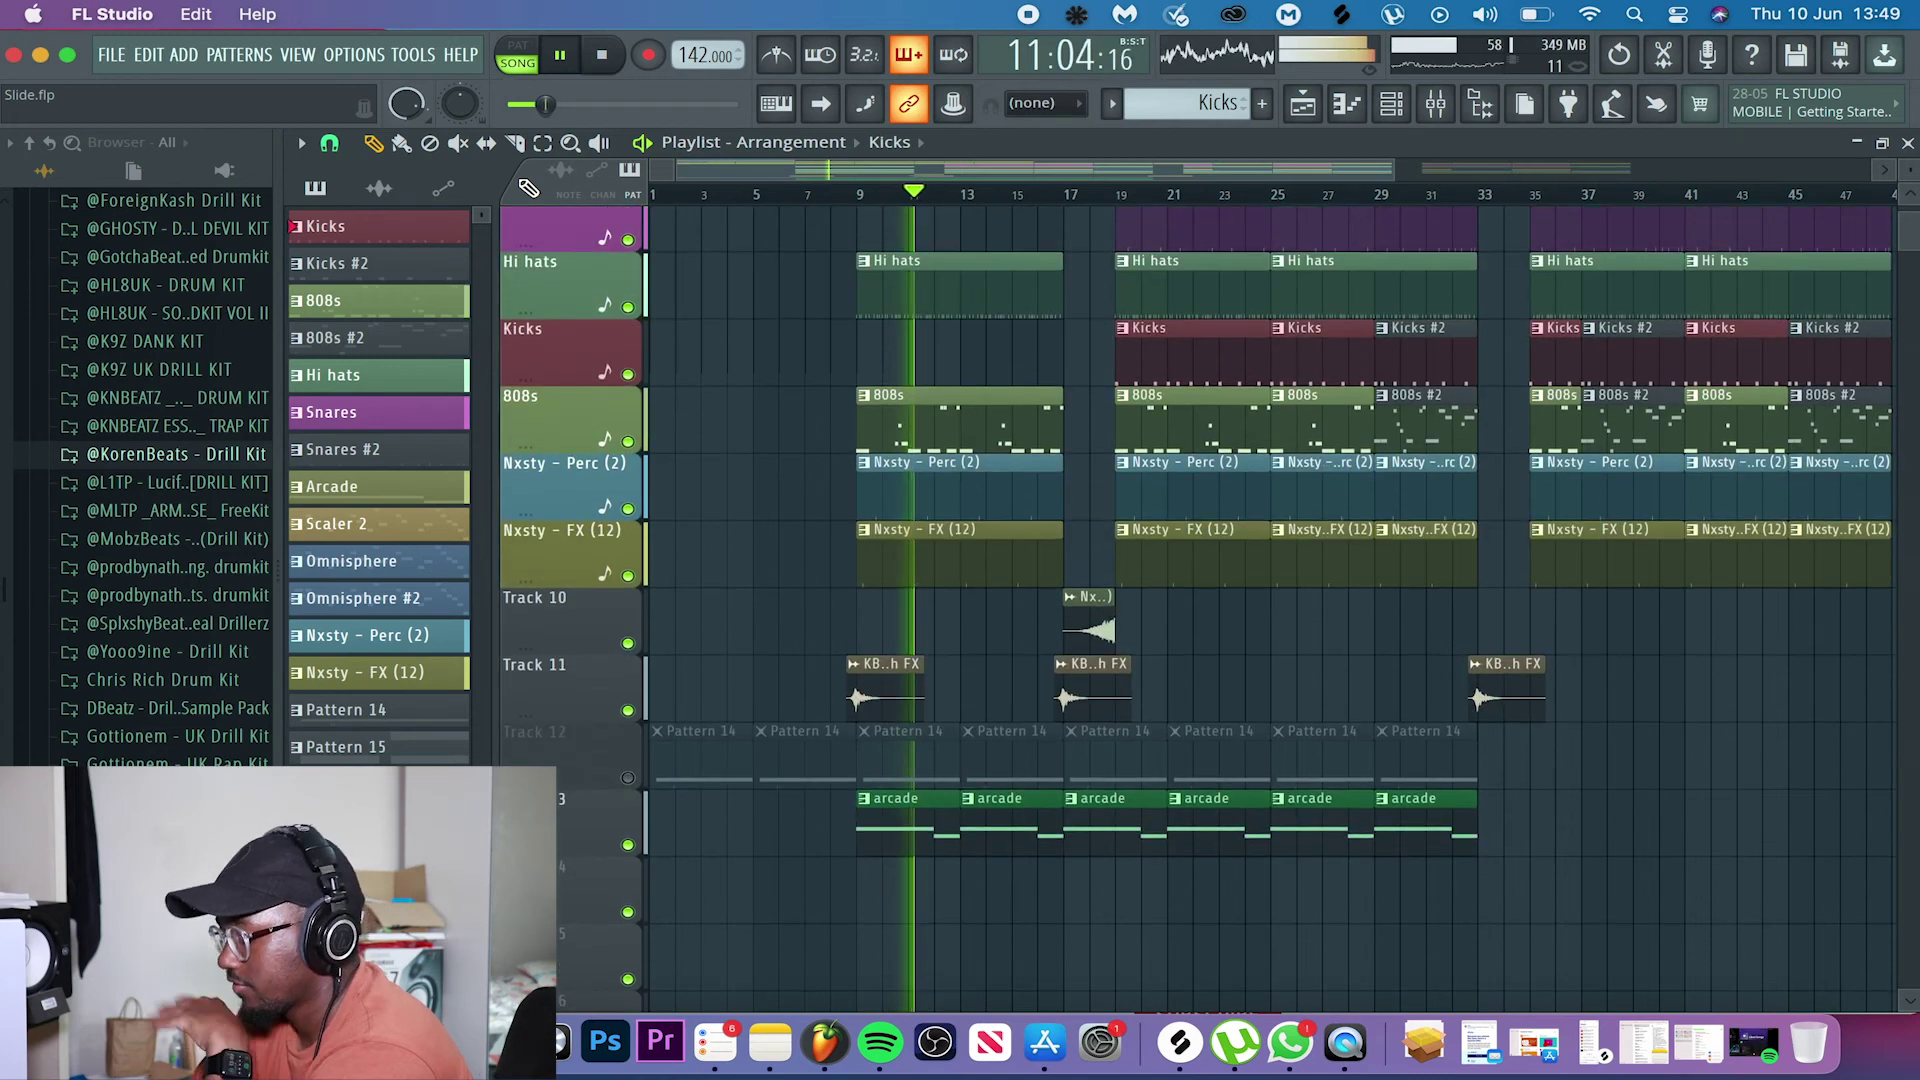
scroll(1197, 610, "up", 6)
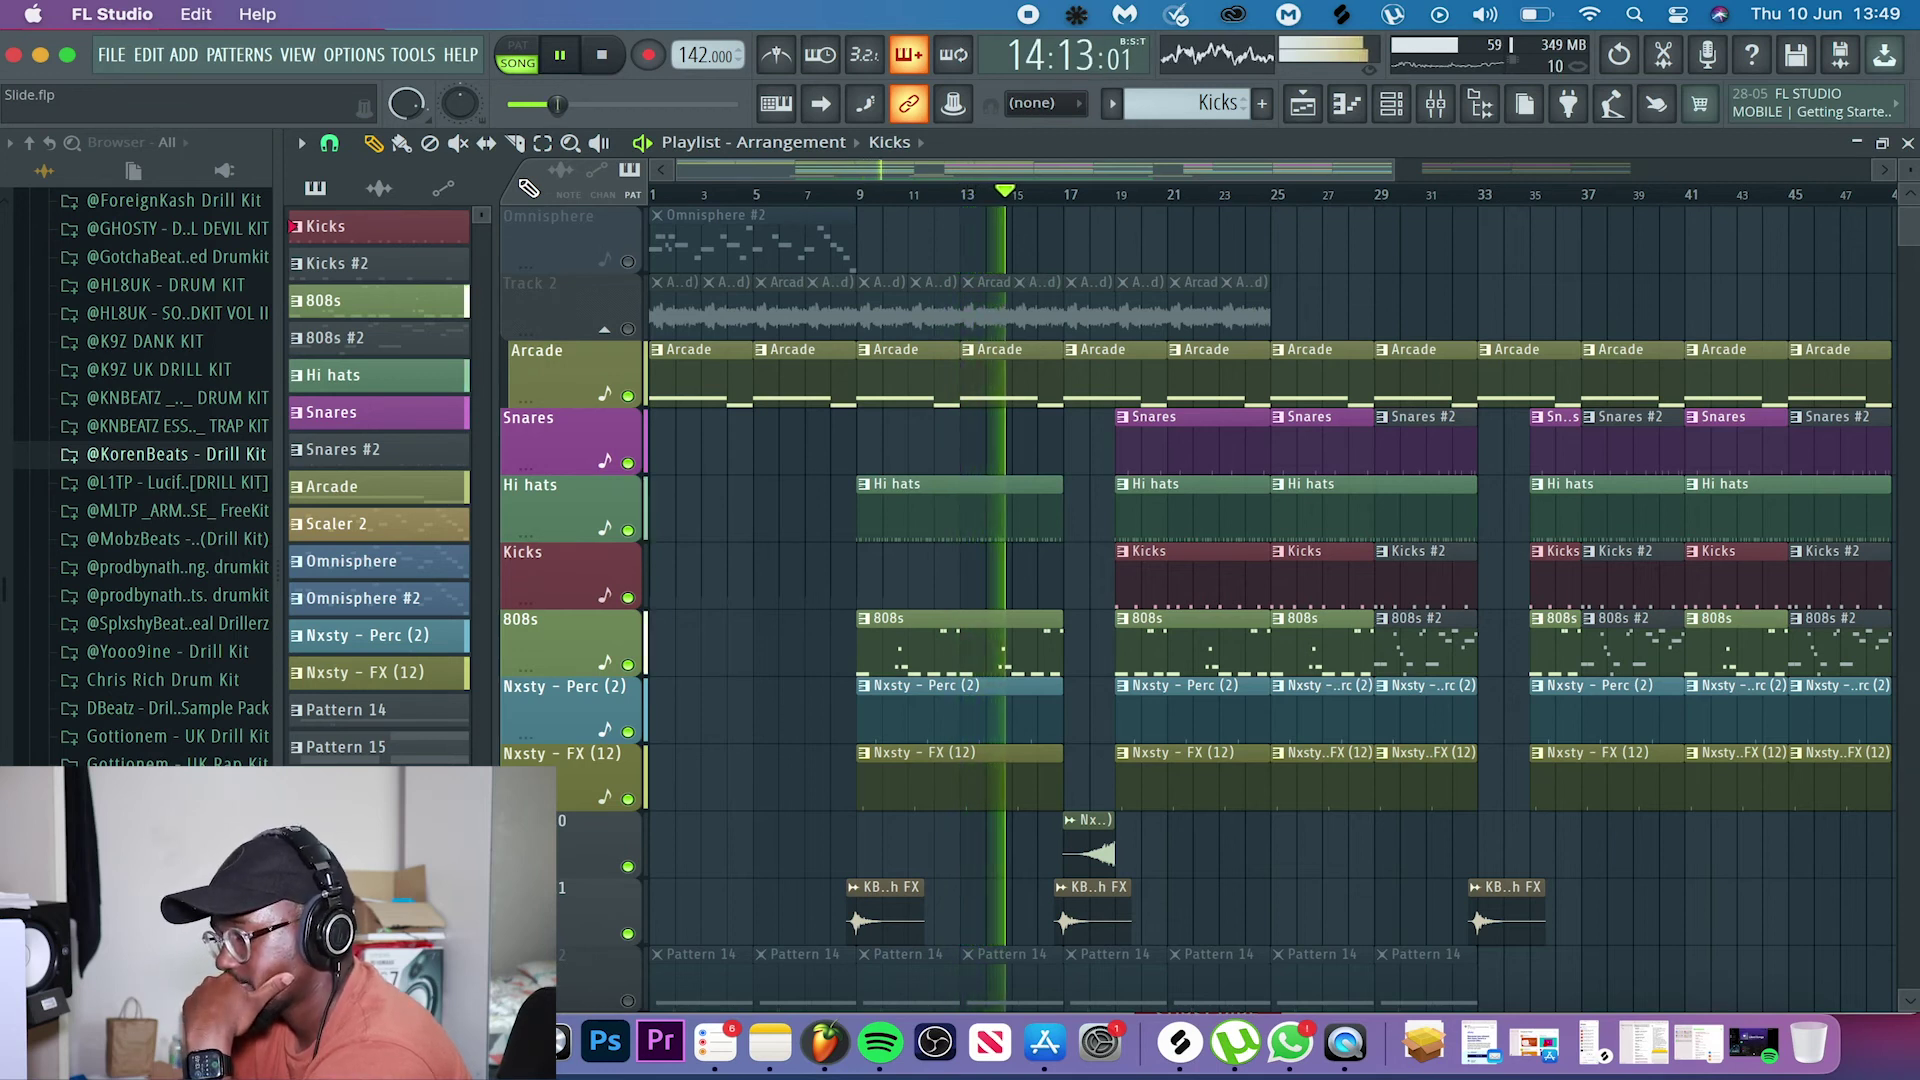
scroll(527, 185, "down", 1)
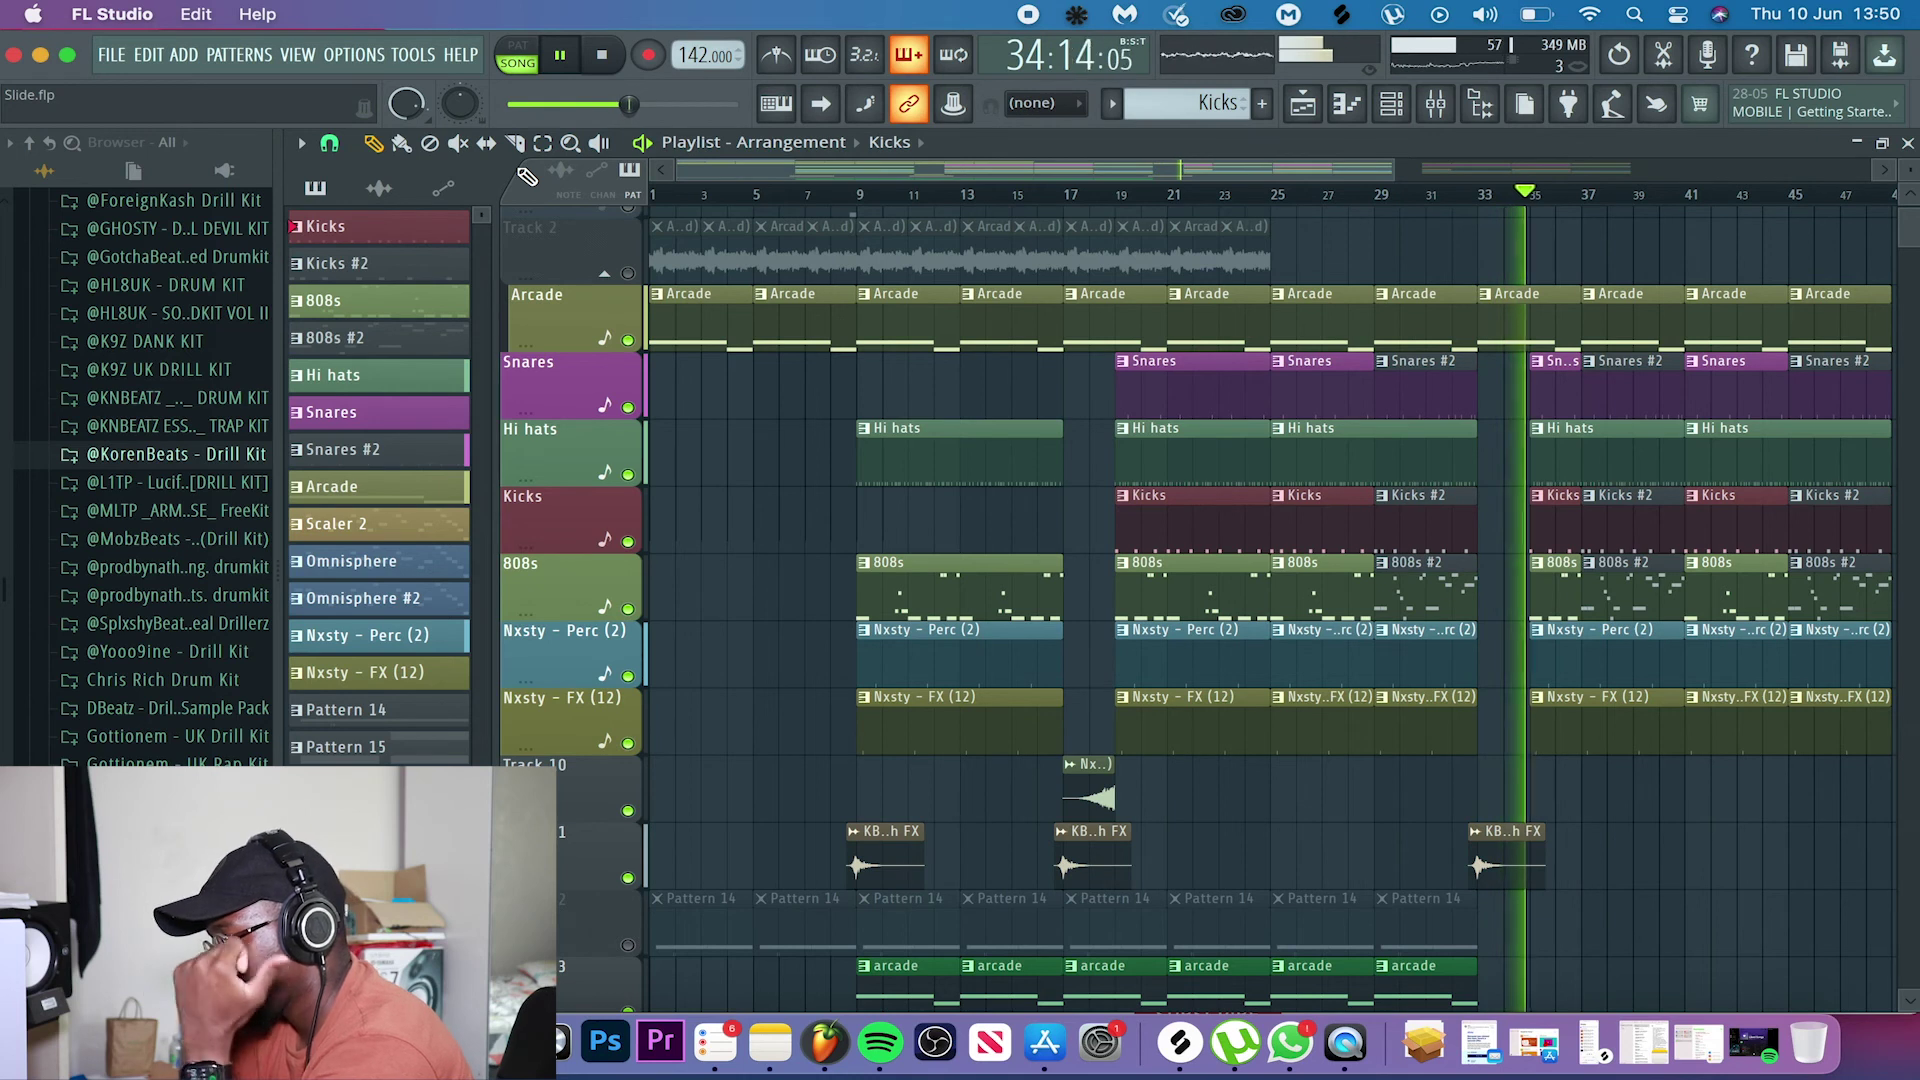
scroll(1130, 468, "right", 5)
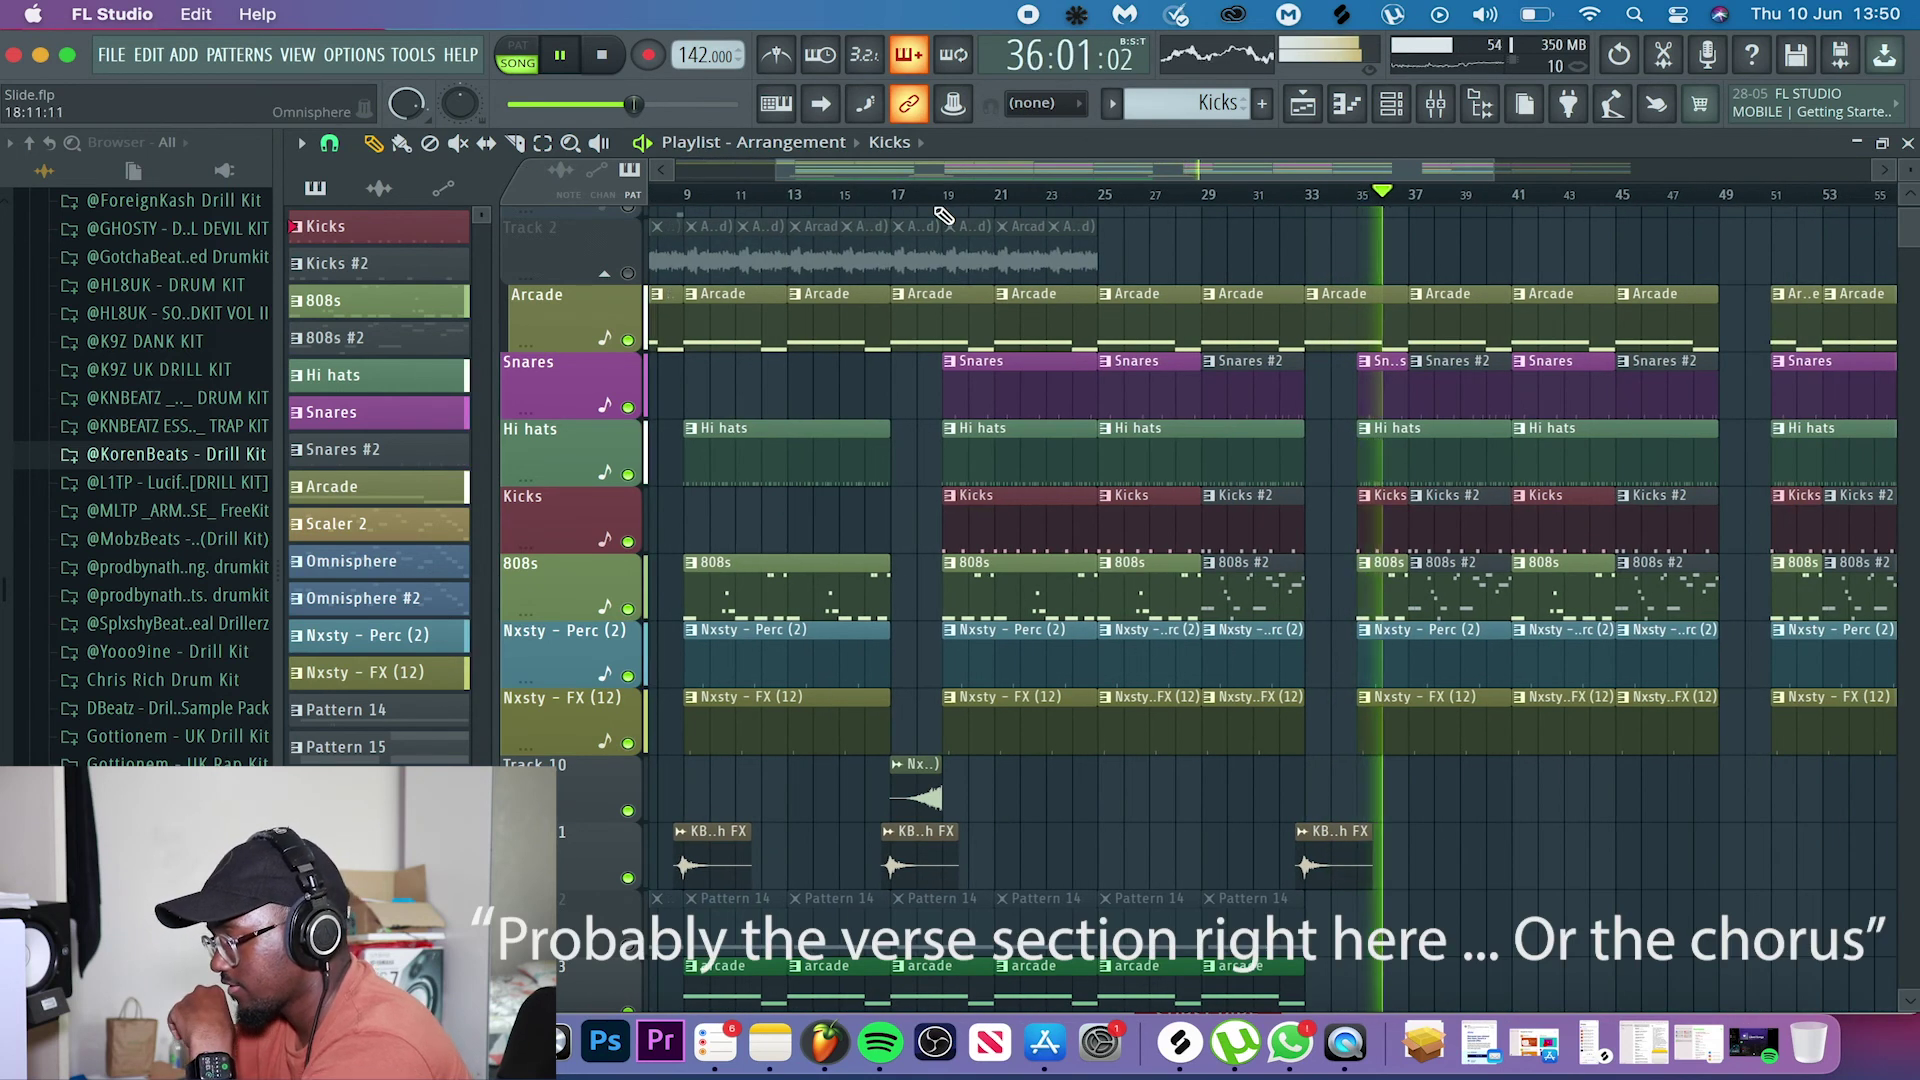
scroll(1130, 468, "right", 4)
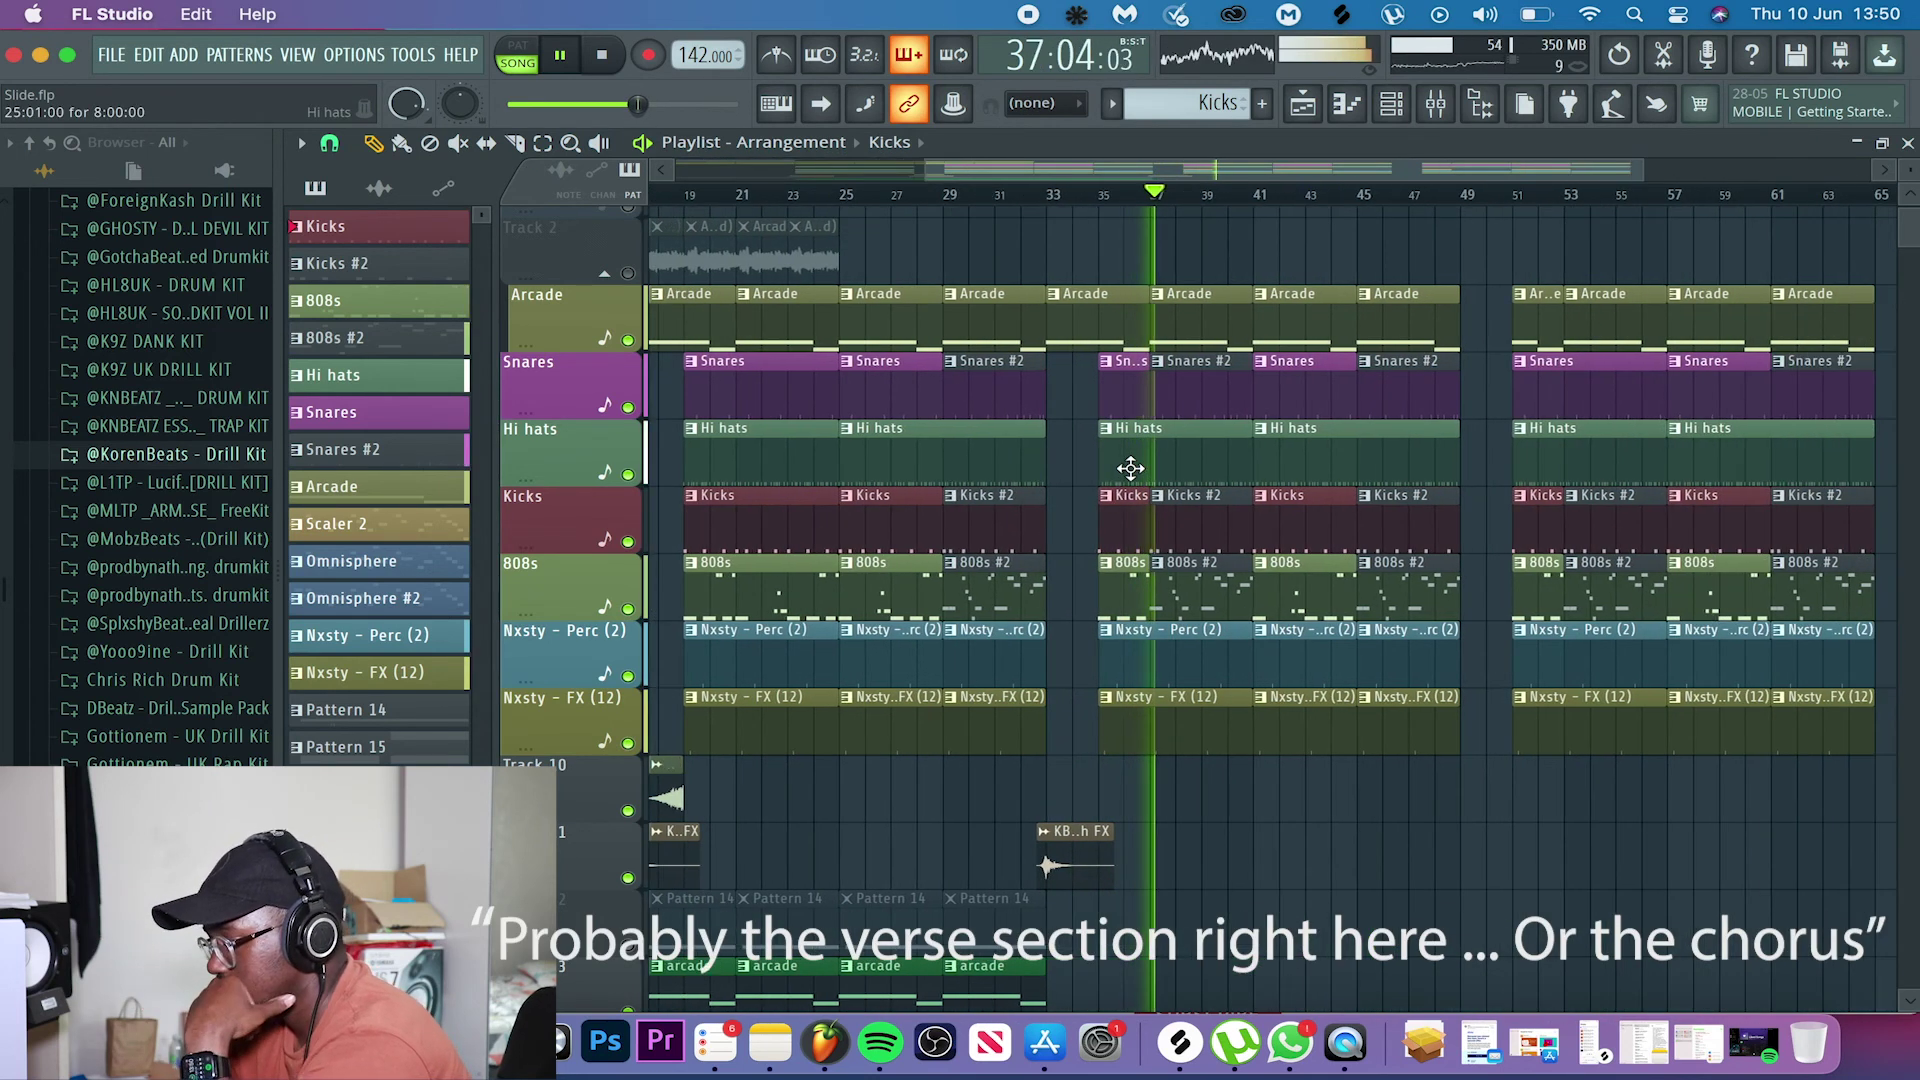
scroll(1130, 468, "right", 3)
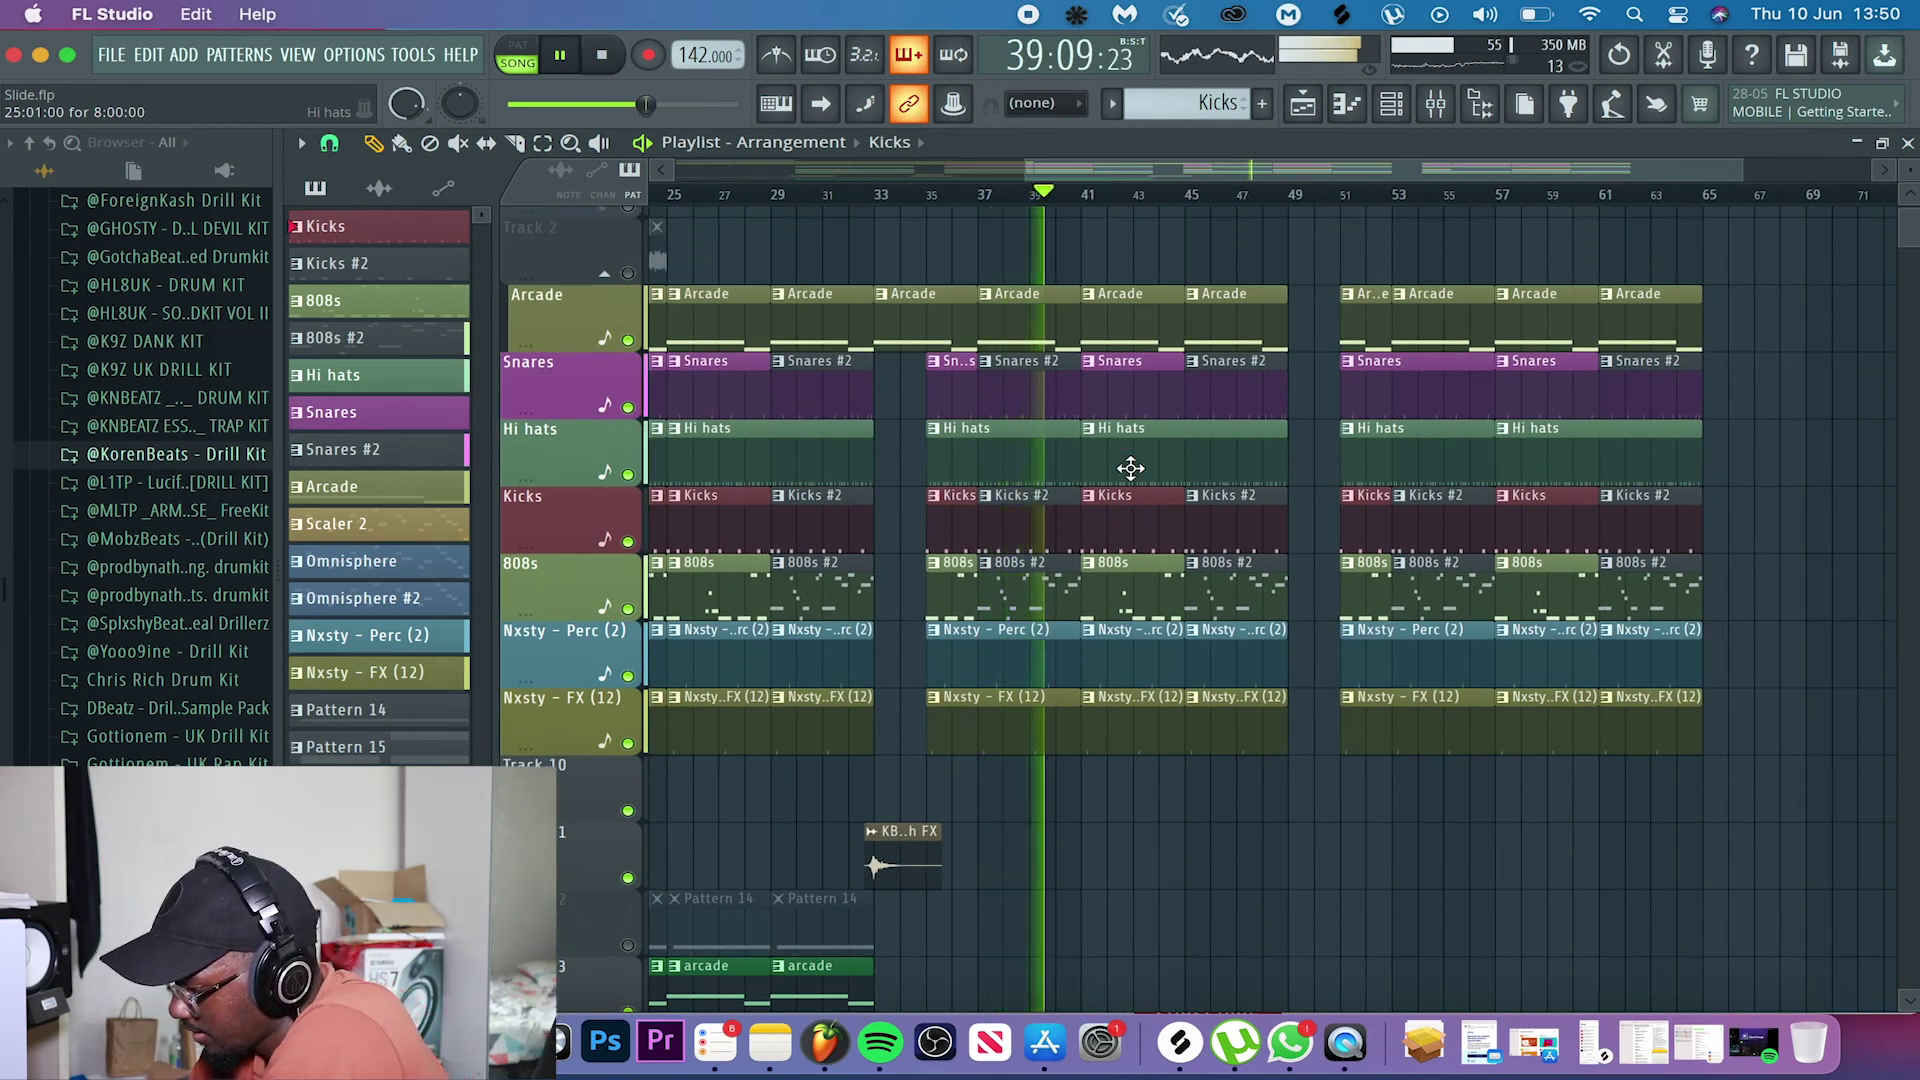
scroll(1130, 468, "down", 4)
scroll(1130, 468, "down", 3)
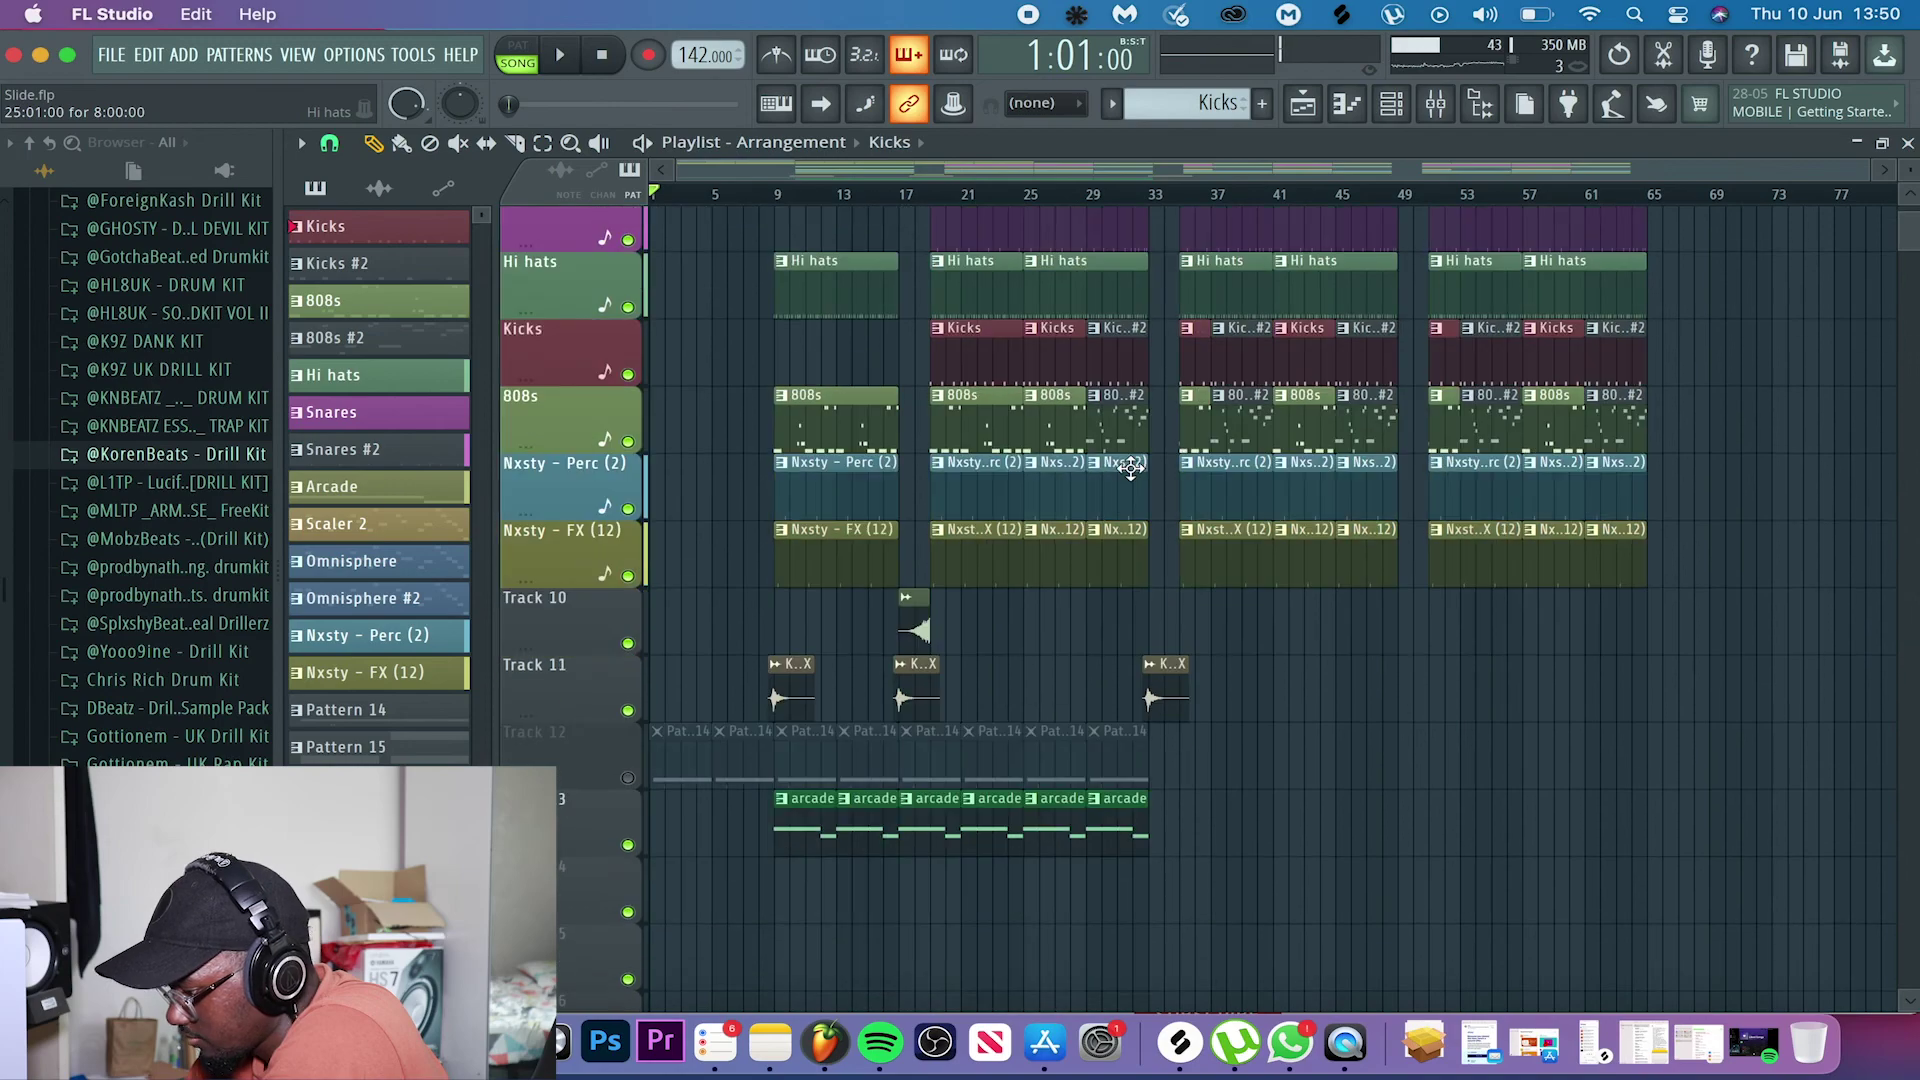